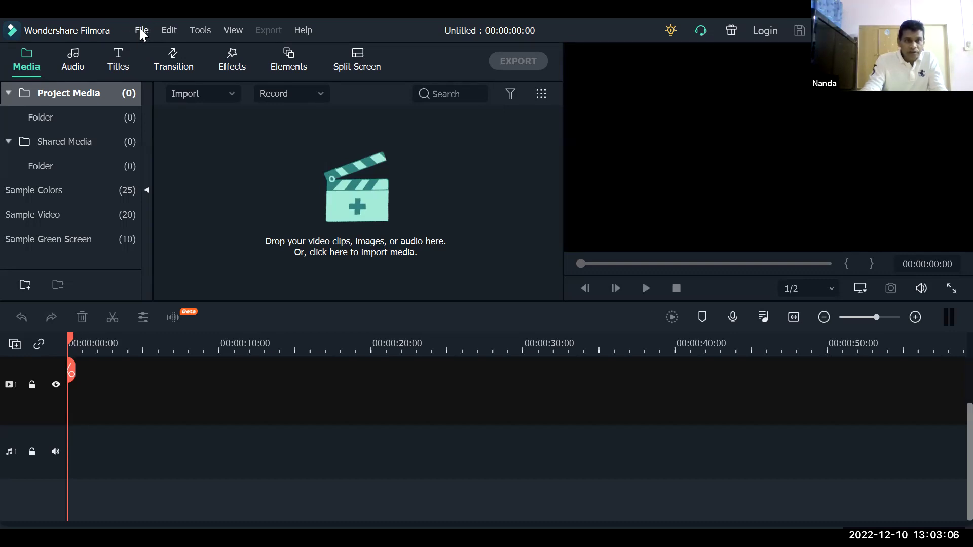
Open the preferences, view the General and Folders settings, and return to the General settings
{"action": "left_click", "coordinate": [142, 31]}
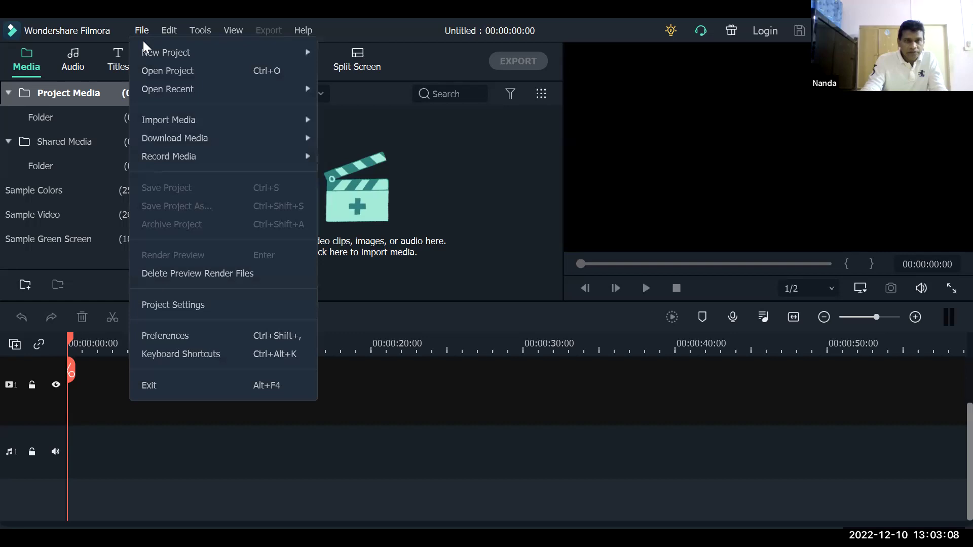
{"action": "left_click", "coordinate": [198, 338]}
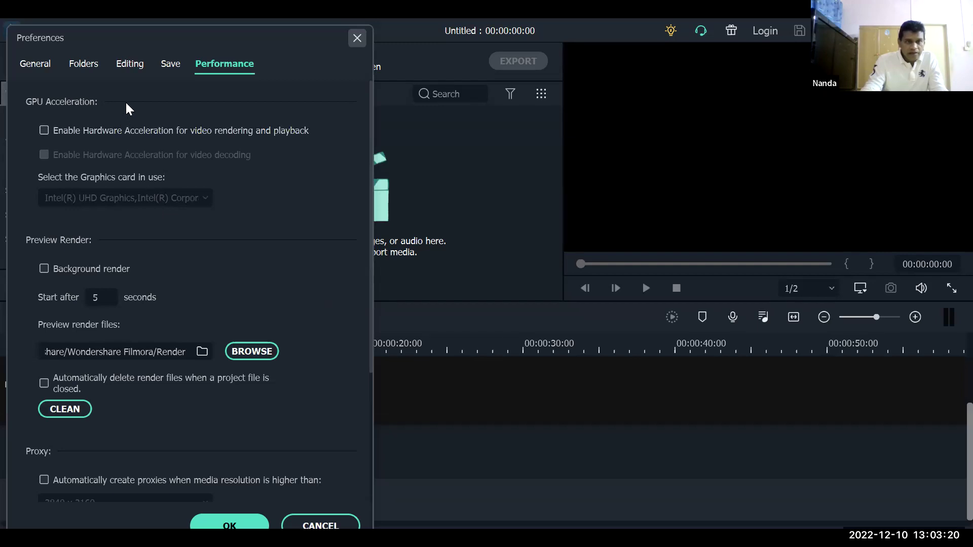
{"action": "left_click", "coordinate": [44, 70]}
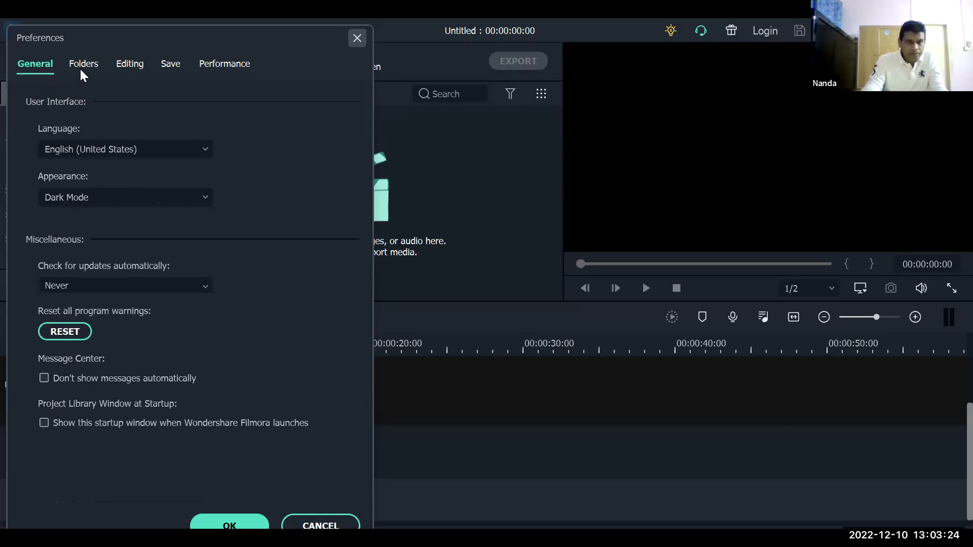
{"action": "left_click", "coordinate": [92, 65]}
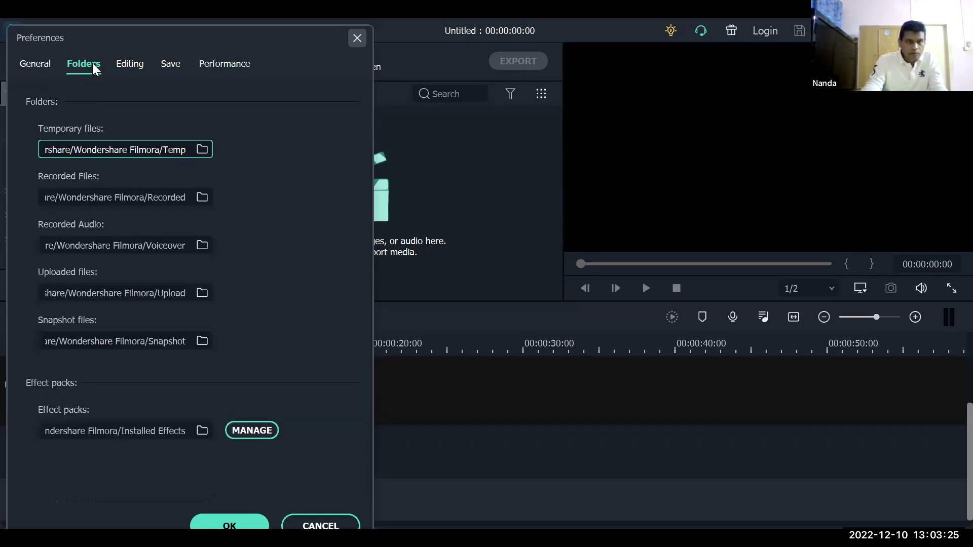
{"action": "left_click", "coordinate": [43, 71]}
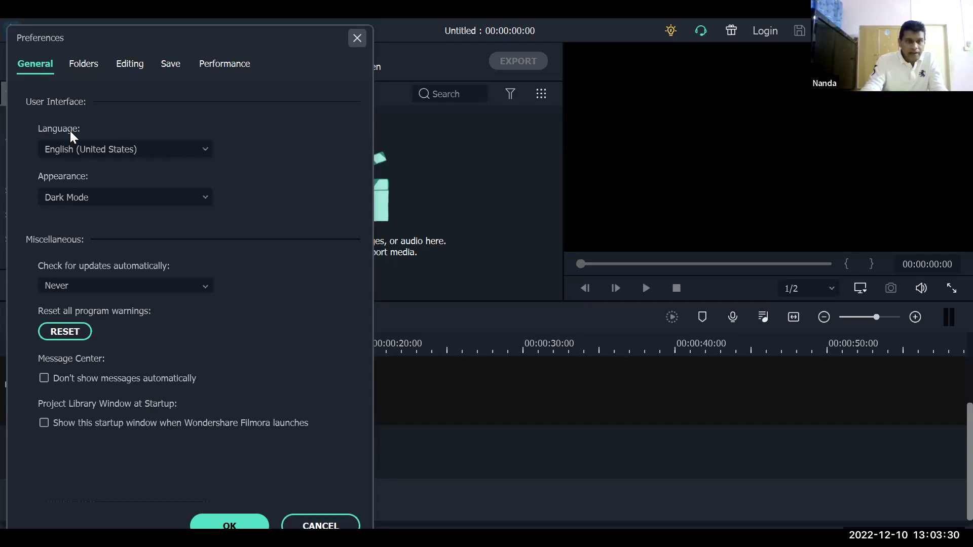
Look through the available interface languages and close the list without choosing another one
{"action": "left_click", "coordinate": [172, 156]}
{"action": "scroll", "coordinate": [152, 286], "scroll_direction": "down", "scroll_amount": 2}
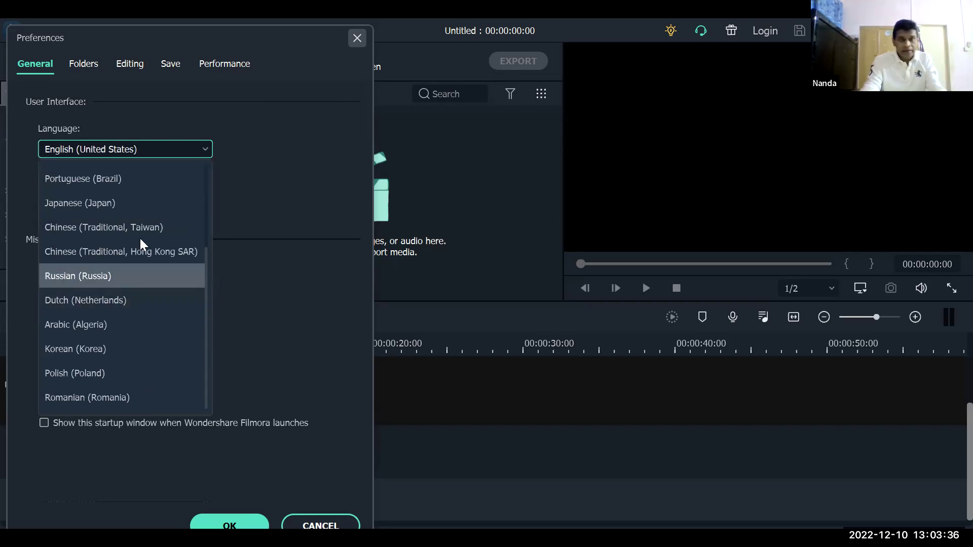
{"action": "left_click", "coordinate": [205, 153]}
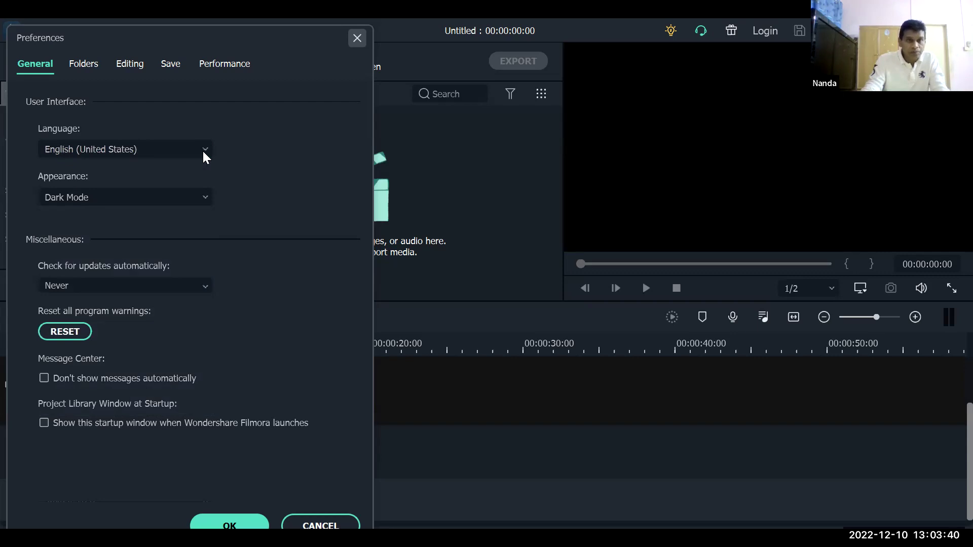
Try the Light Mode appearance for the interface and close the preferences
{"action": "left_click", "coordinate": [137, 206]}
{"action": "key", "text": "Escape"}
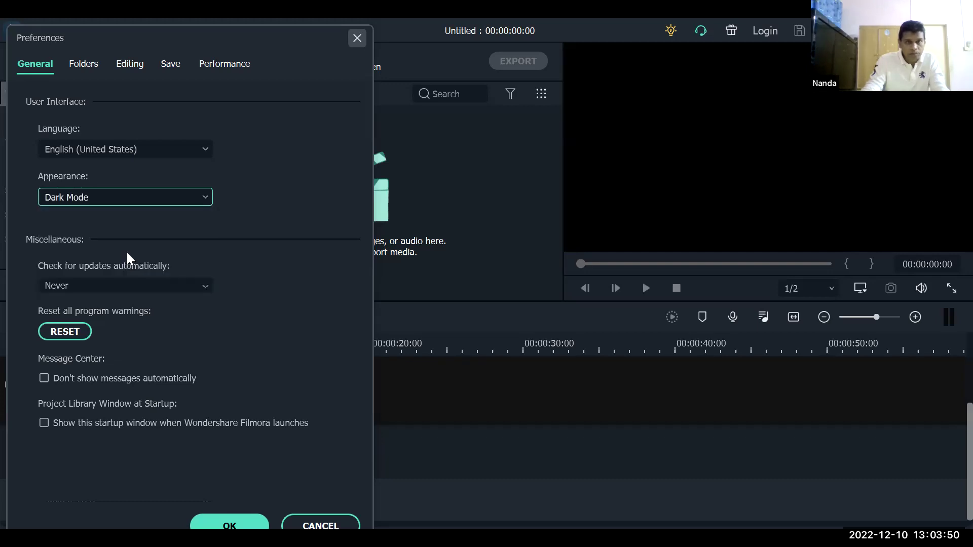
{"action": "key", "text": "Down"}
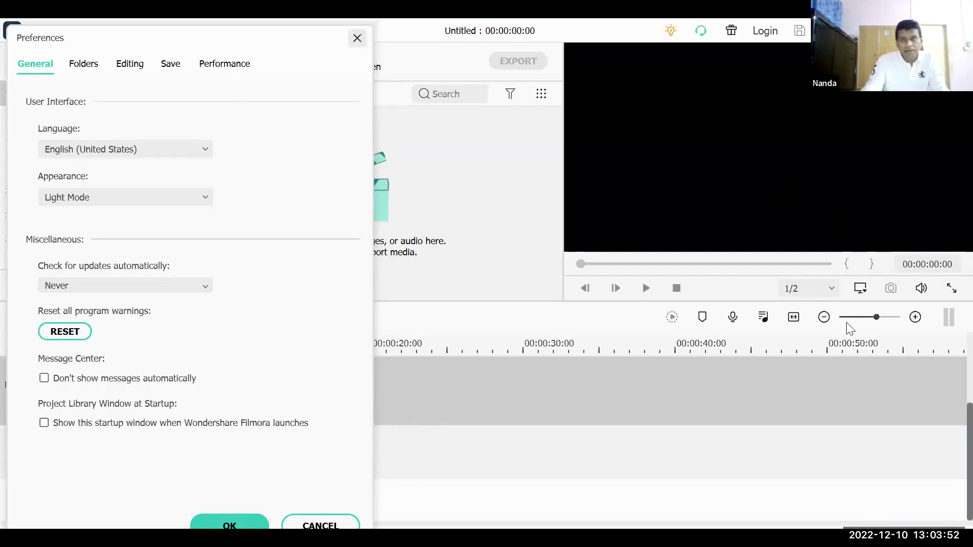
{"action": "left_click", "coordinate": [357, 40]}
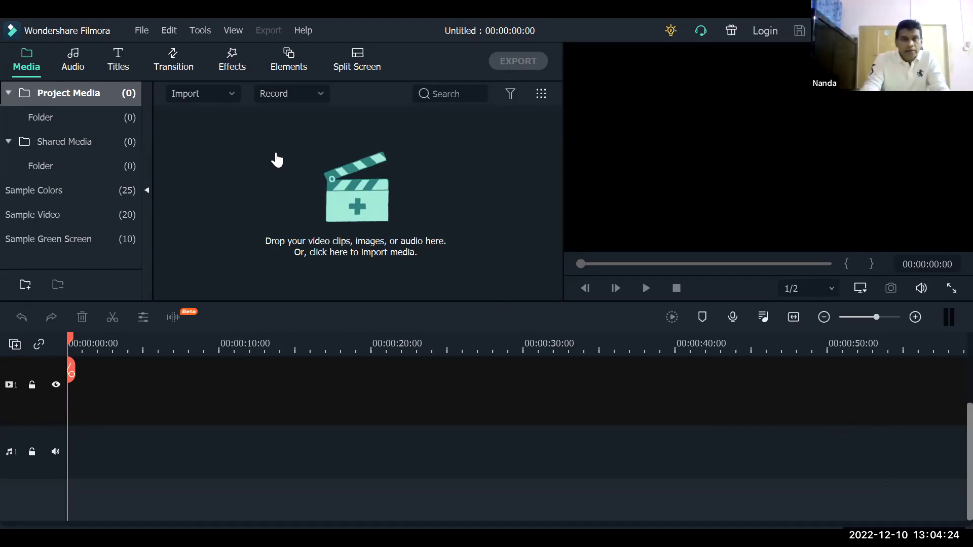
View the media import options and the file chooser for media files, and cancel without importing anything
{"action": "left_click", "coordinate": [231, 95]}
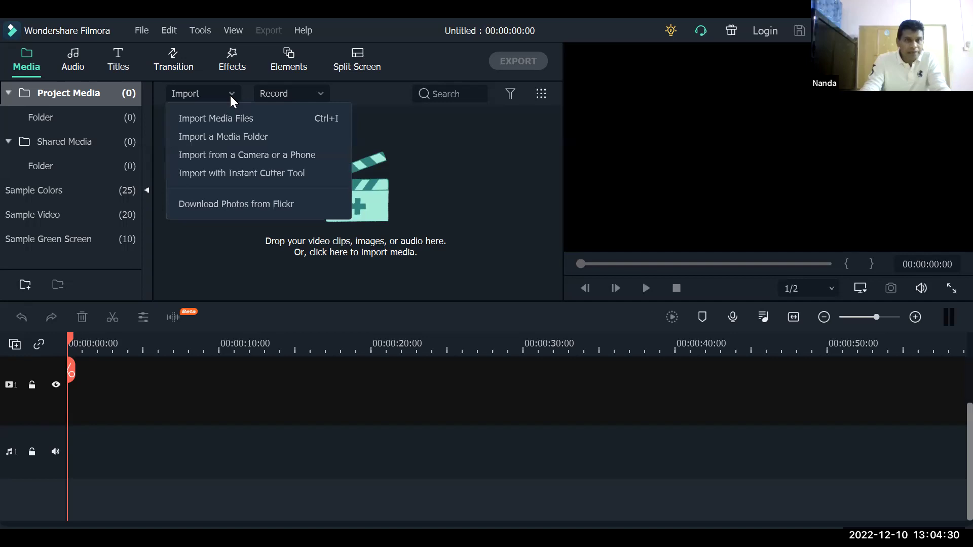
{"action": "left_click", "coordinate": [228, 94]}
{"action": "left_click", "coordinate": [228, 95]}
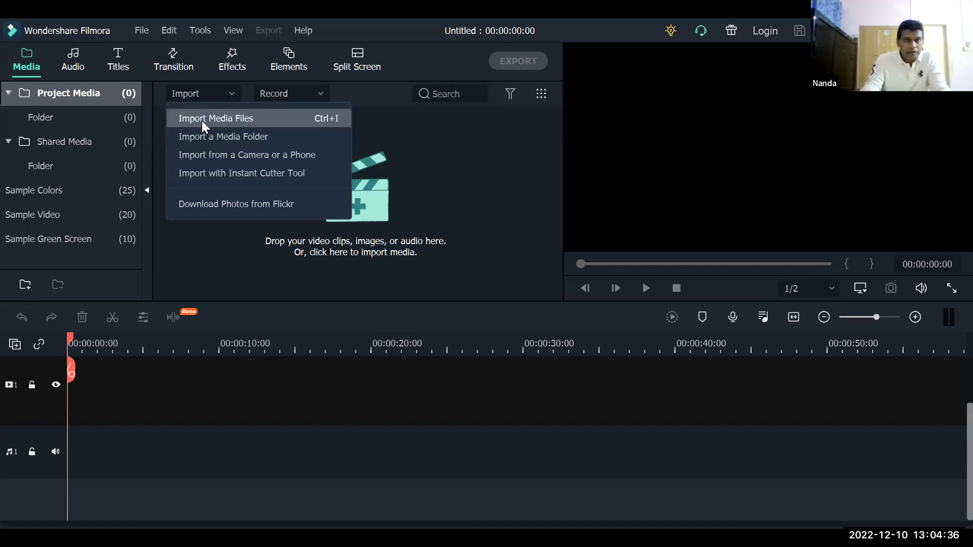
{"action": "left_click", "coordinate": [438, 196]}
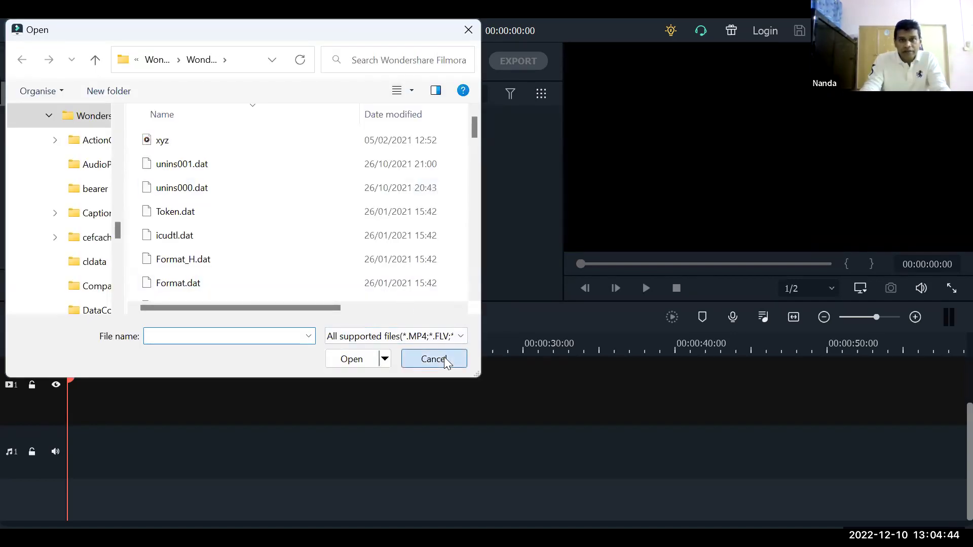
{"action": "left_click", "coordinate": [434, 358]}
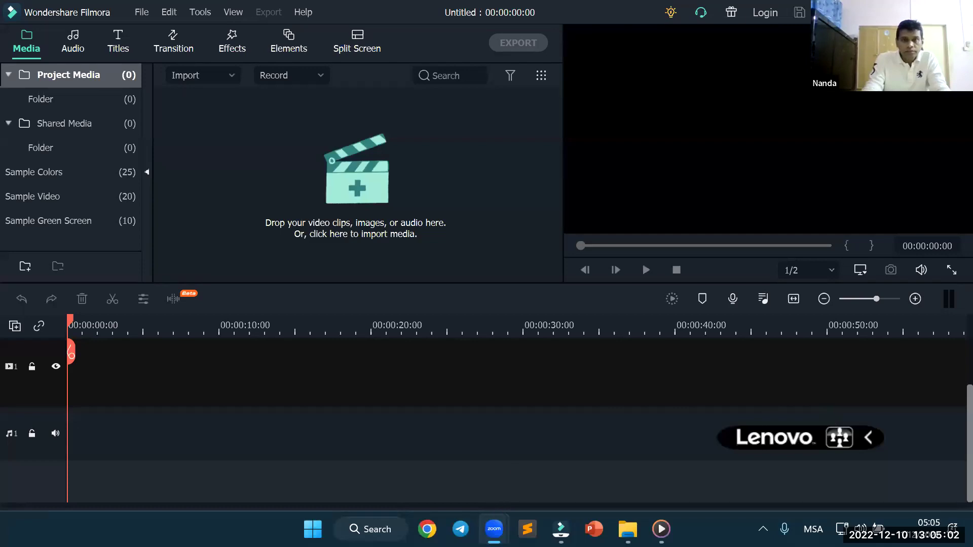
Switch to Google Chrome with the first listed profile and search Google for "pexels"
{"action": "left_click", "coordinate": [427, 529]}
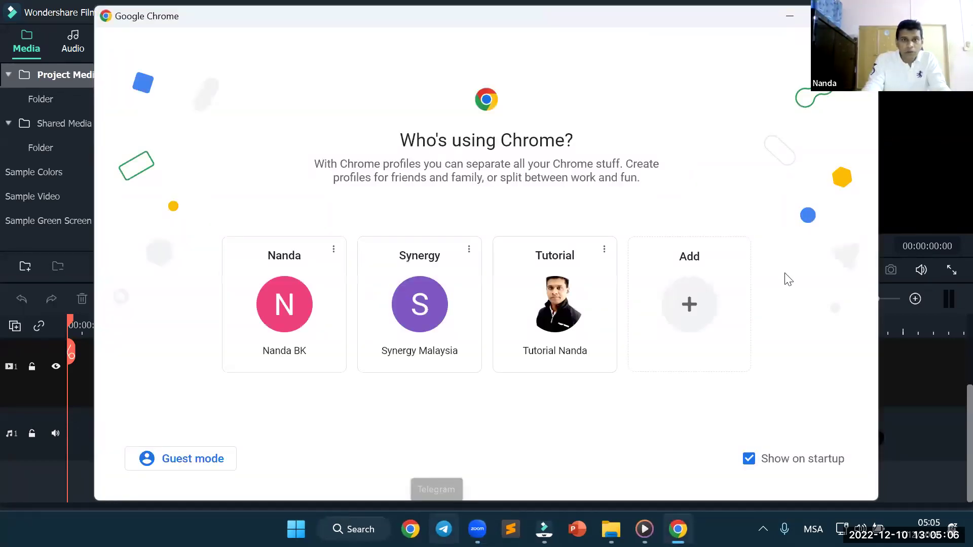
{"action": "left_click", "coordinate": [298, 350]}
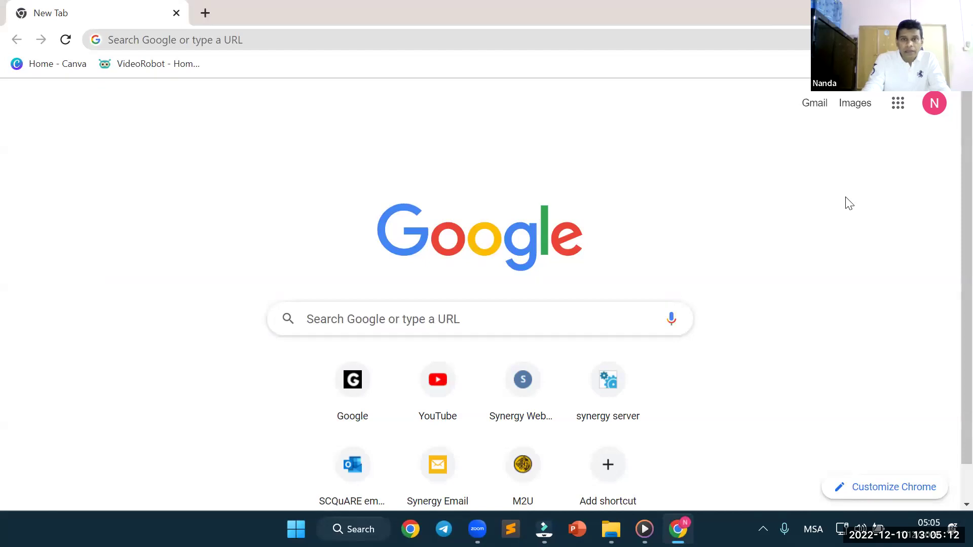
{"action": "left_click", "coordinate": [390, 325]}
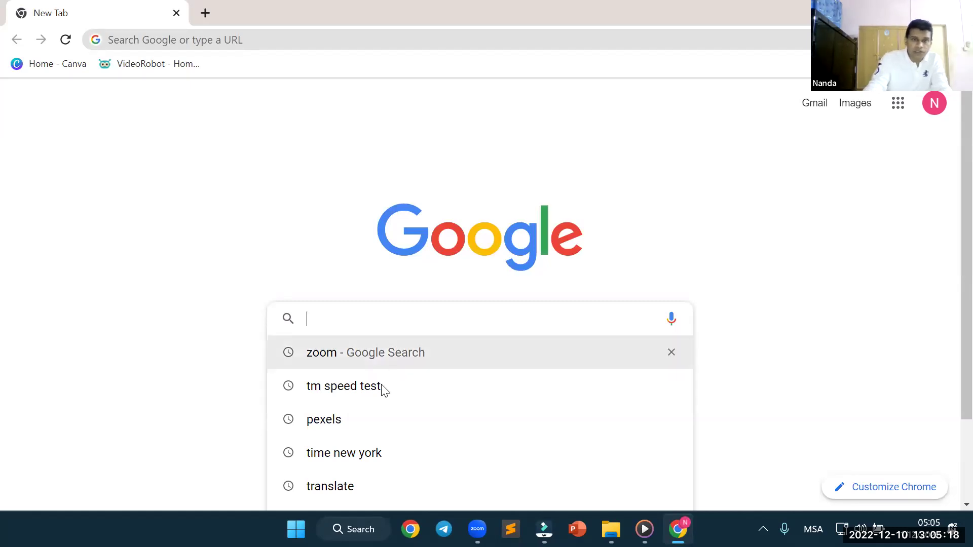
{"action": "type", "text": "pex"}
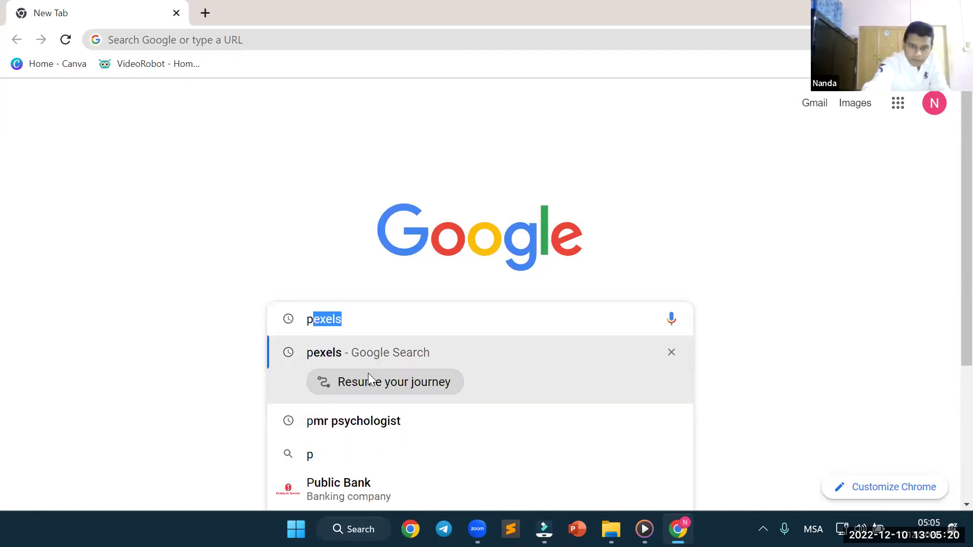
{"action": "type", "text": "e"}
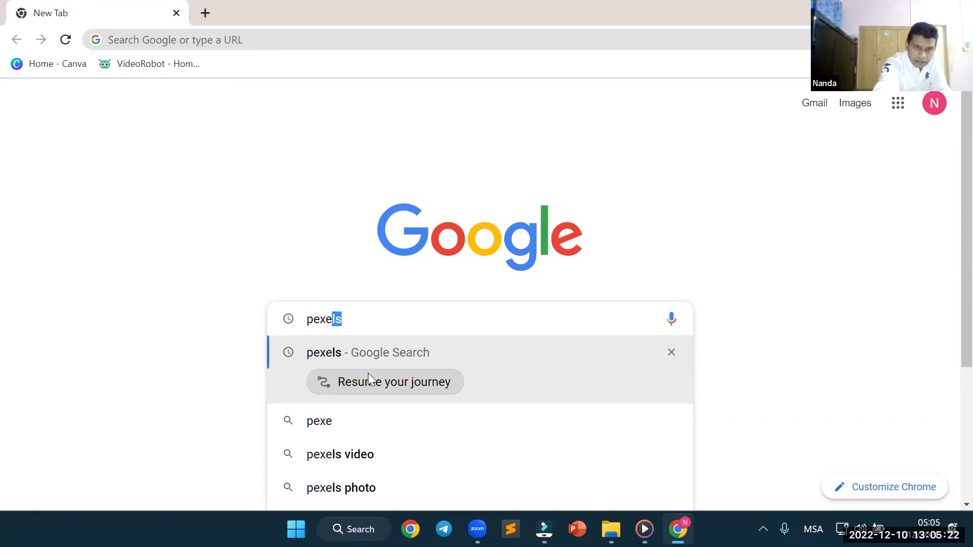
{"action": "type", "text": "ls"}
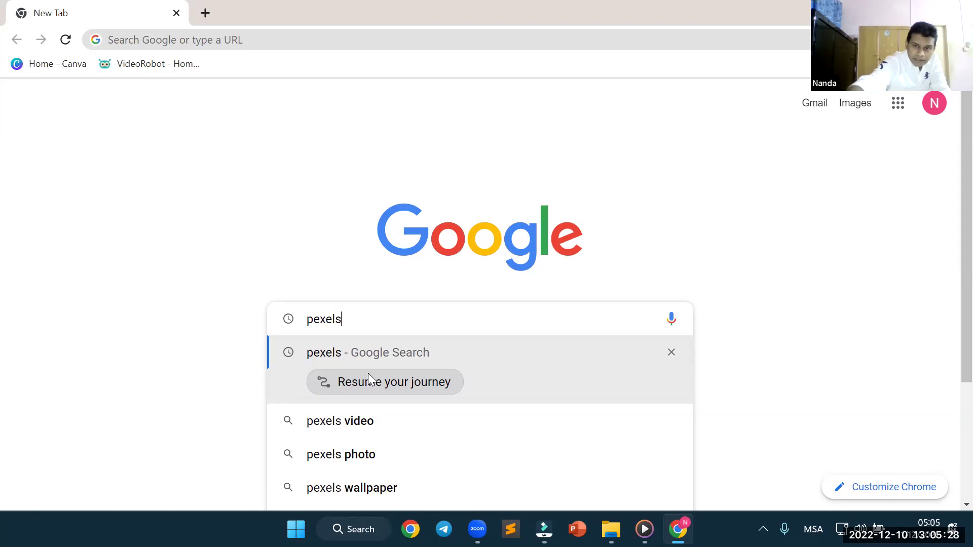
{"action": "key", "text": "Return"}
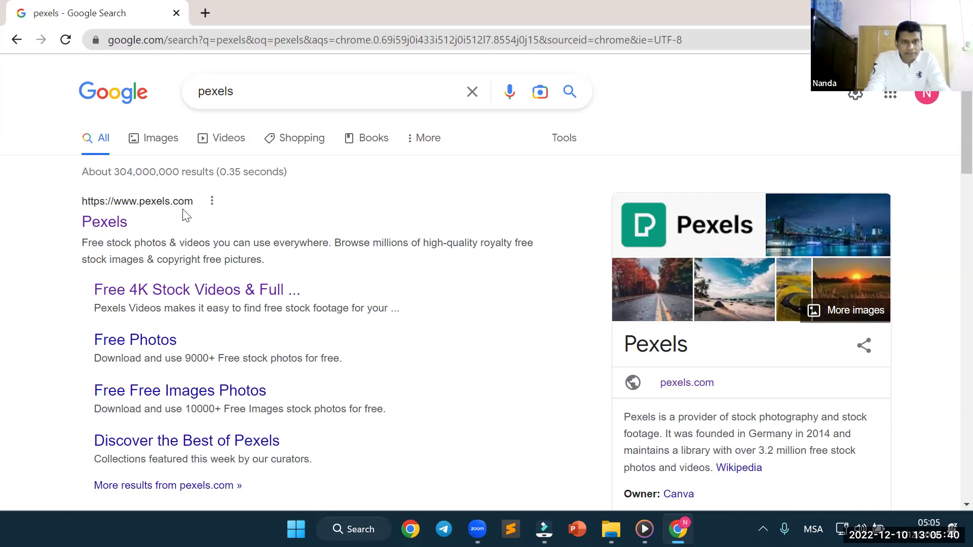
Open the Pexels website from the search results and browse the free stock photos on its home page
{"action": "left_click", "coordinate": [106, 223]}
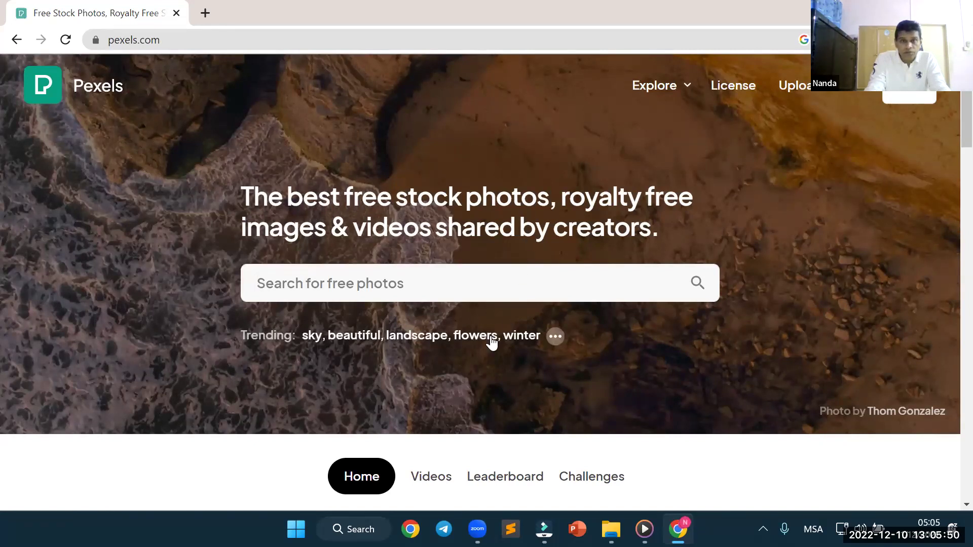
{"action": "scroll", "coordinate": [455, 354], "scroll_direction": "down", "scroll_amount": 5}
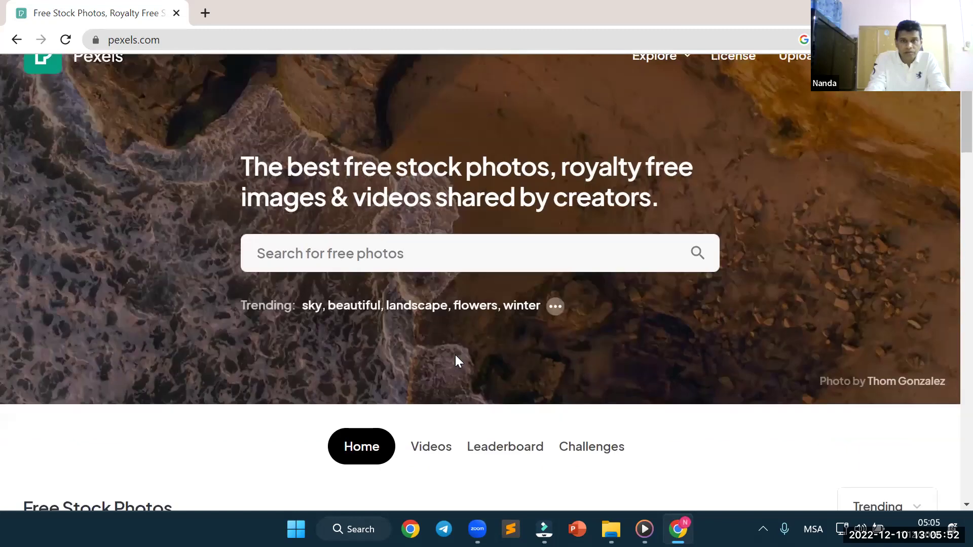
{"action": "scroll", "coordinate": [456, 361], "scroll_direction": "down", "scroll_amount": 2}
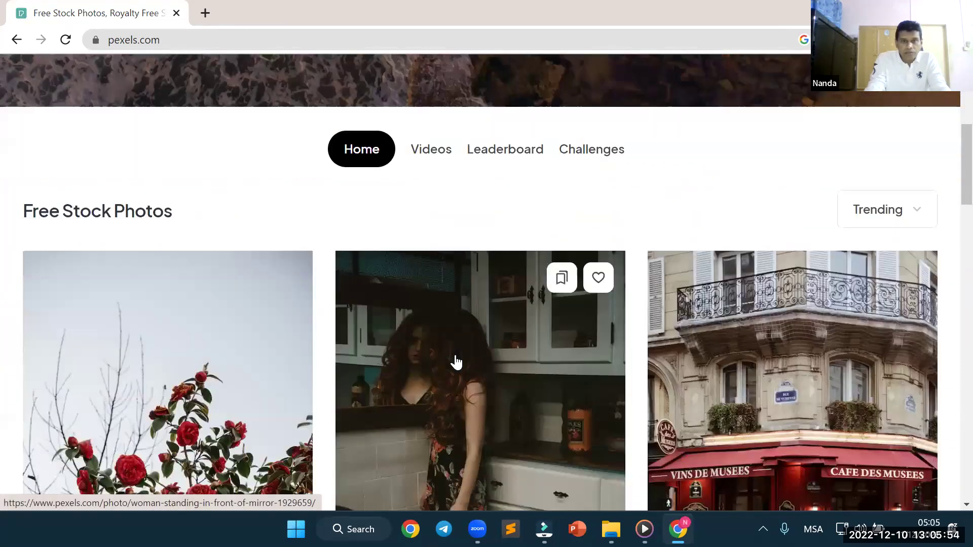
{"action": "scroll", "coordinate": [455, 361], "scroll_direction": "down", "scroll_amount": 10}
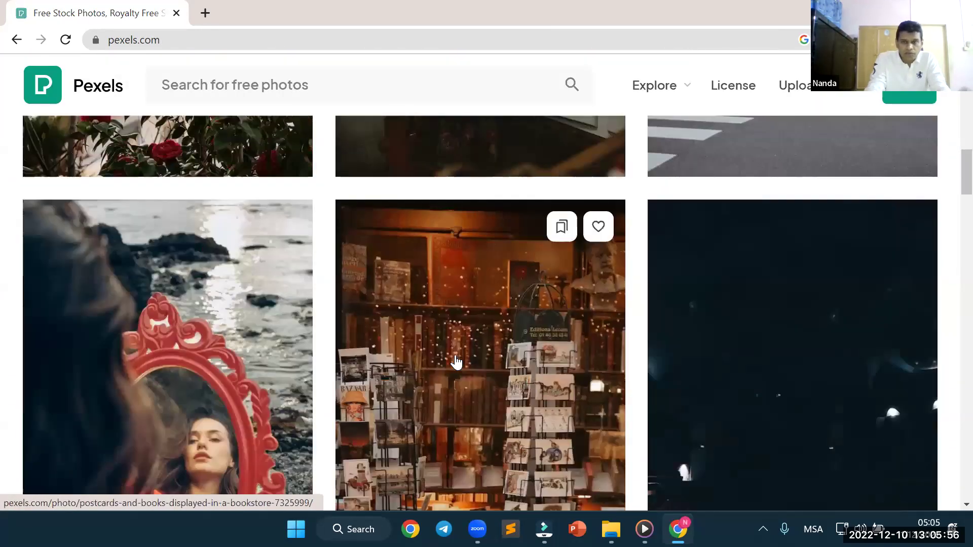
{"action": "scroll", "coordinate": [456, 361], "scroll_direction": "up", "scroll_amount": 13}
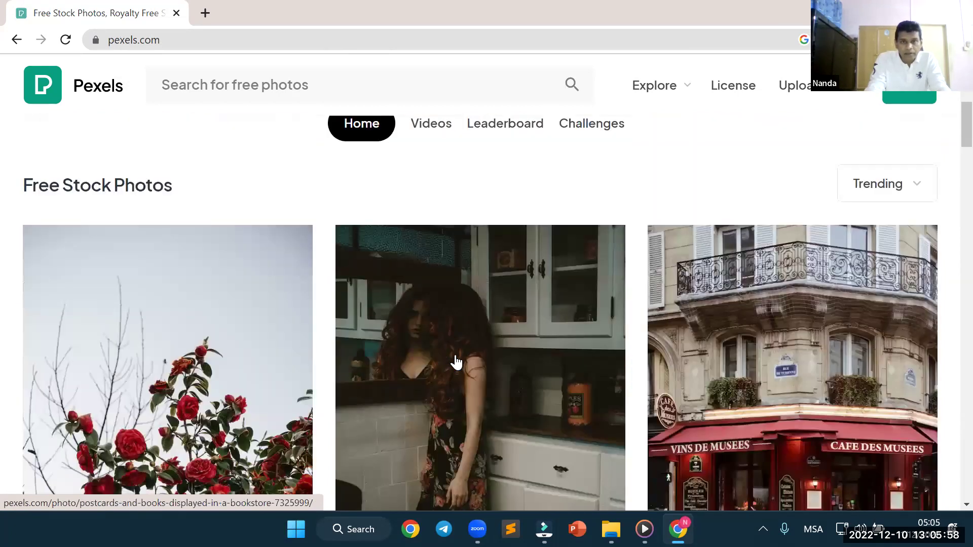
{"action": "scroll", "coordinate": [456, 362], "scroll_direction": "up", "scroll_amount": 1}
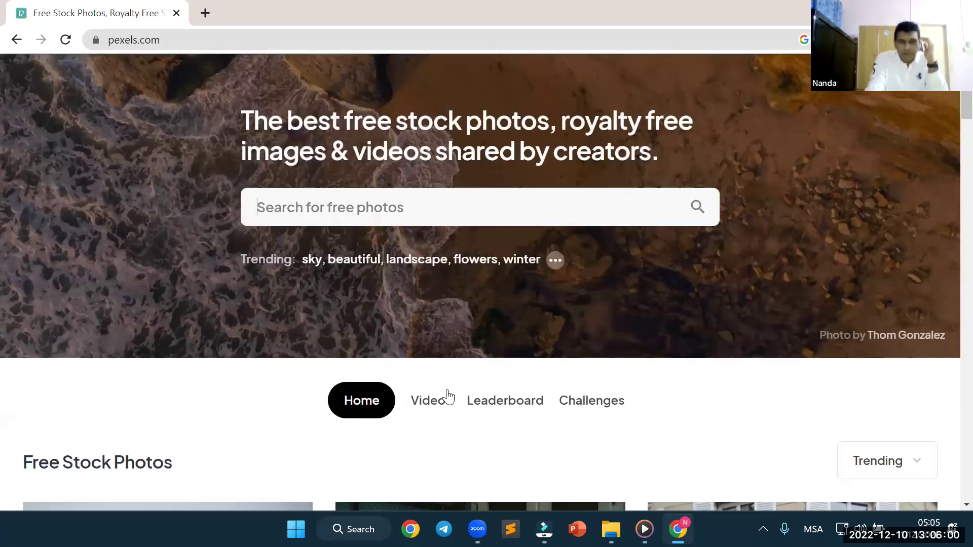
Open the Videos section of Pexels and browse the trending free stock videos
{"action": "scroll", "coordinate": [413, 180], "scroll_direction": "up", "scroll_amount": 2}
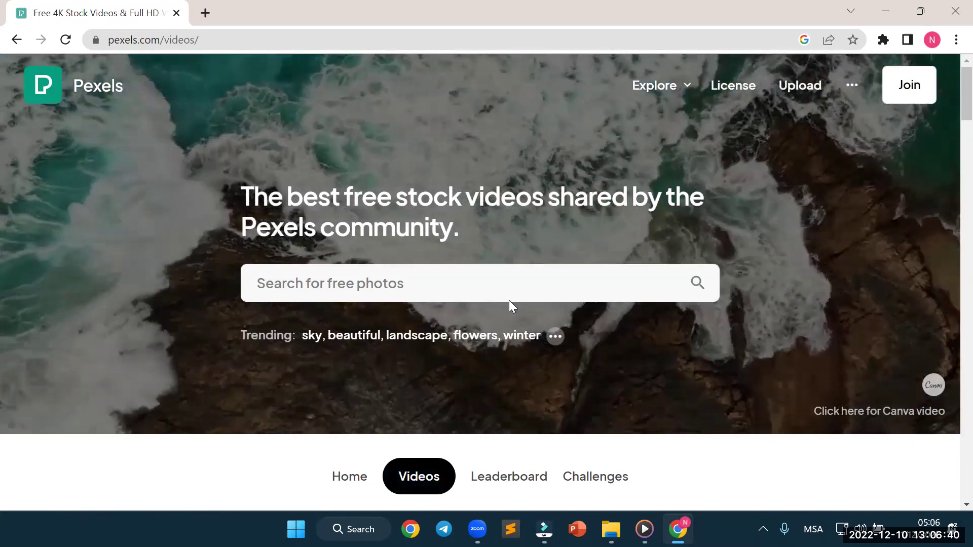
{"action": "scroll", "coordinate": [436, 339], "scroll_direction": "down", "scroll_amount": 1}
{"action": "scroll", "coordinate": [551, 97], "scroll_direction": "down", "scroll_amount": 4}
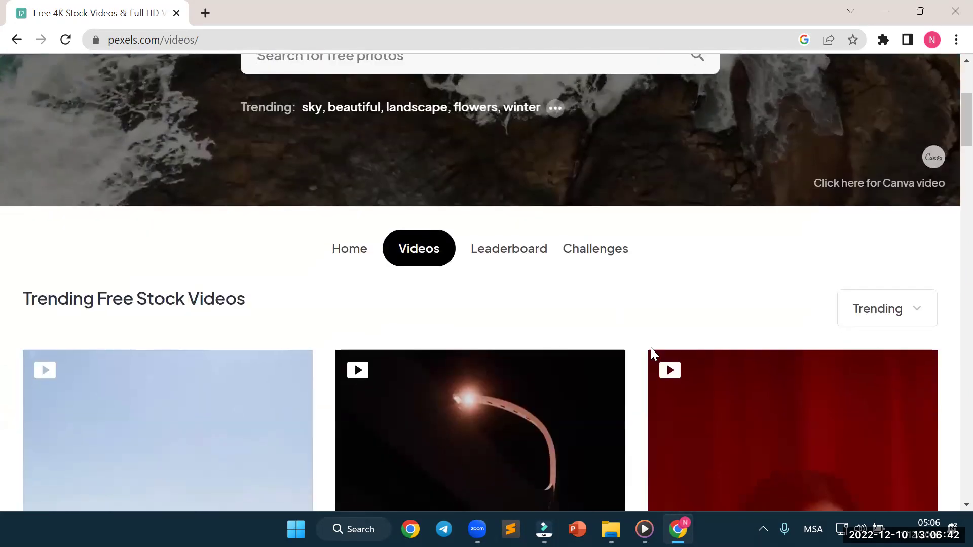
{"action": "scroll", "coordinate": [592, 182], "scroll_direction": "up", "scroll_amount": 3}
{"action": "scroll", "coordinate": [518, 188], "scroll_direction": "up", "scroll_amount": 2}
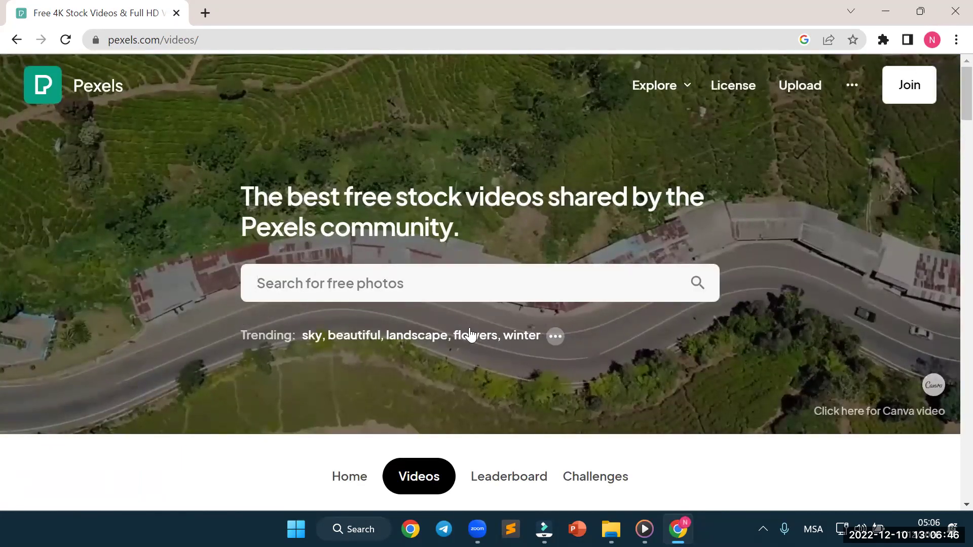
{"action": "scroll", "coordinate": [440, 332], "scroll_direction": "down", "scroll_amount": 3}
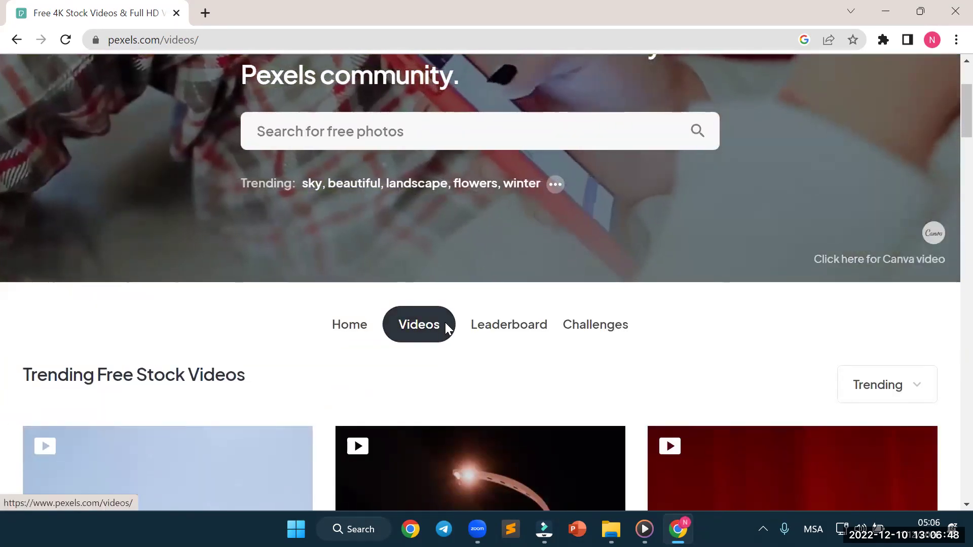
{"action": "scroll", "coordinate": [445, 322], "scroll_direction": "down", "scroll_amount": 7}
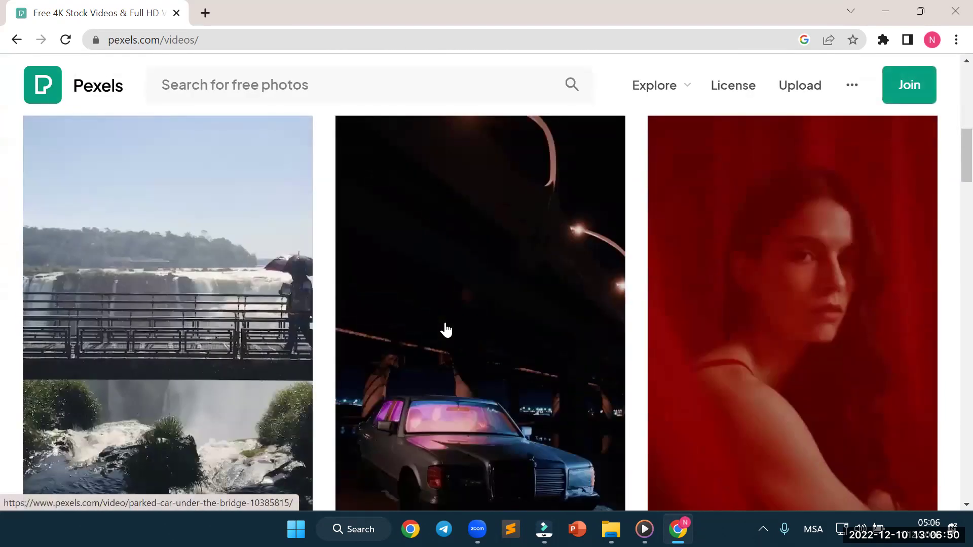
{"action": "scroll", "coordinate": [446, 329], "scroll_direction": "down", "scroll_amount": 5}
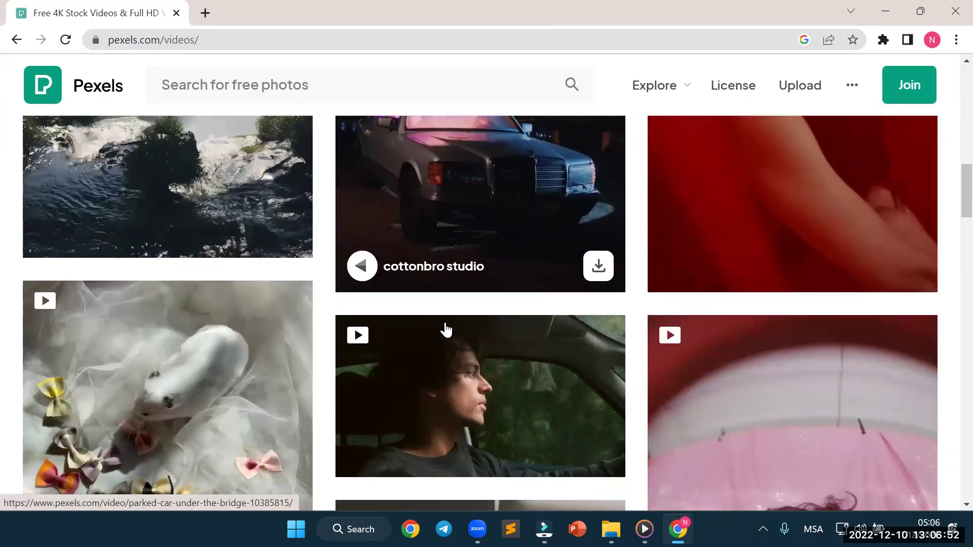
{"action": "scroll", "coordinate": [446, 330], "scroll_direction": "down", "scroll_amount": 11}
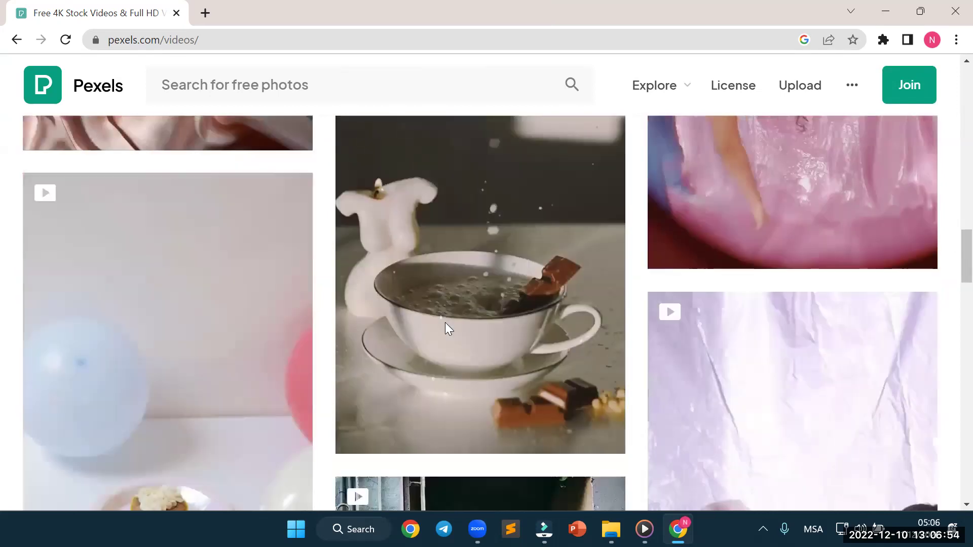
{"action": "scroll", "coordinate": [445, 323], "scroll_direction": "down", "scroll_amount": 6}
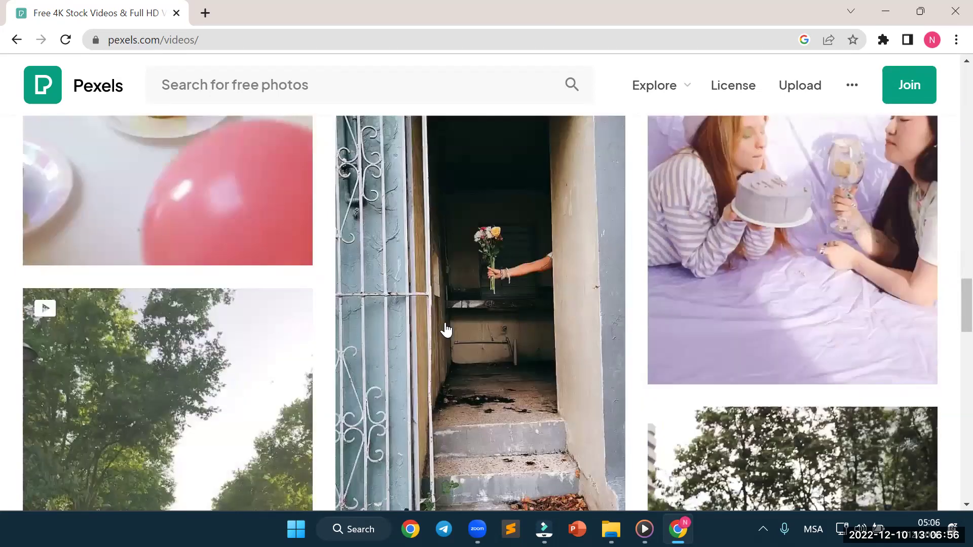
Look further through the trending free stock videos and return to the search box above them
{"action": "scroll", "coordinate": [446, 330], "scroll_direction": "down", "scroll_amount": 5}
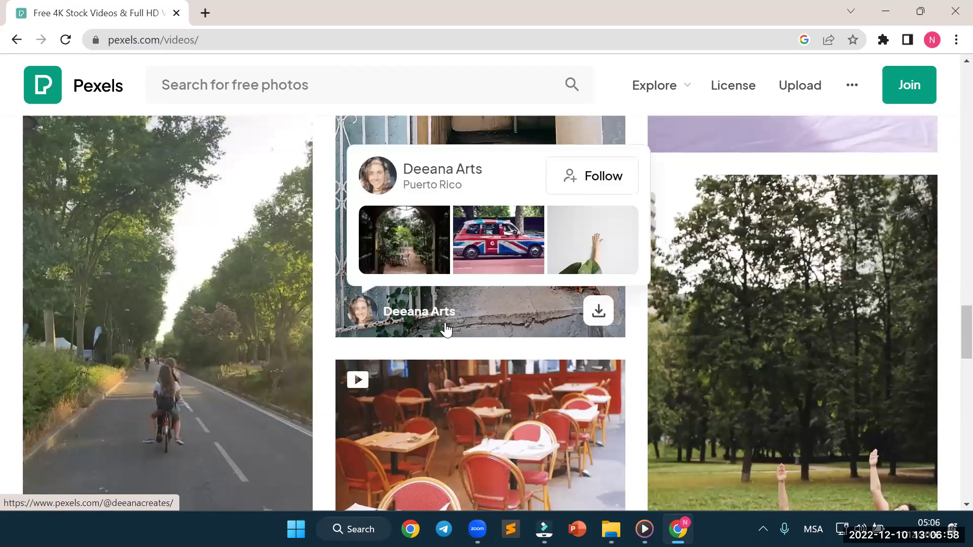
{"action": "scroll", "coordinate": [446, 330], "scroll_direction": "down", "scroll_amount": 5}
{"action": "scroll", "coordinate": [446, 329], "scroll_direction": "down", "scroll_amount": 5}
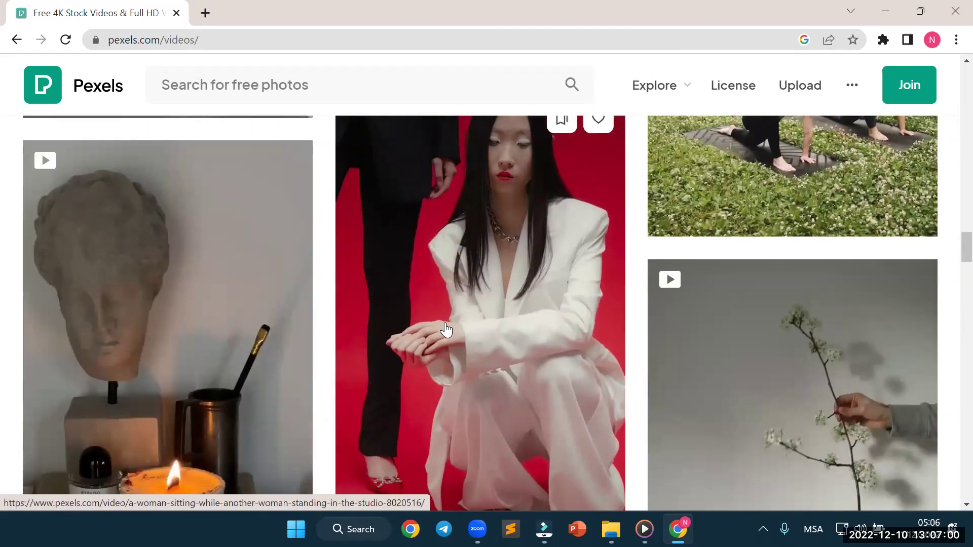
{"action": "scroll", "coordinate": [446, 329], "scroll_direction": "up", "scroll_amount": 20}
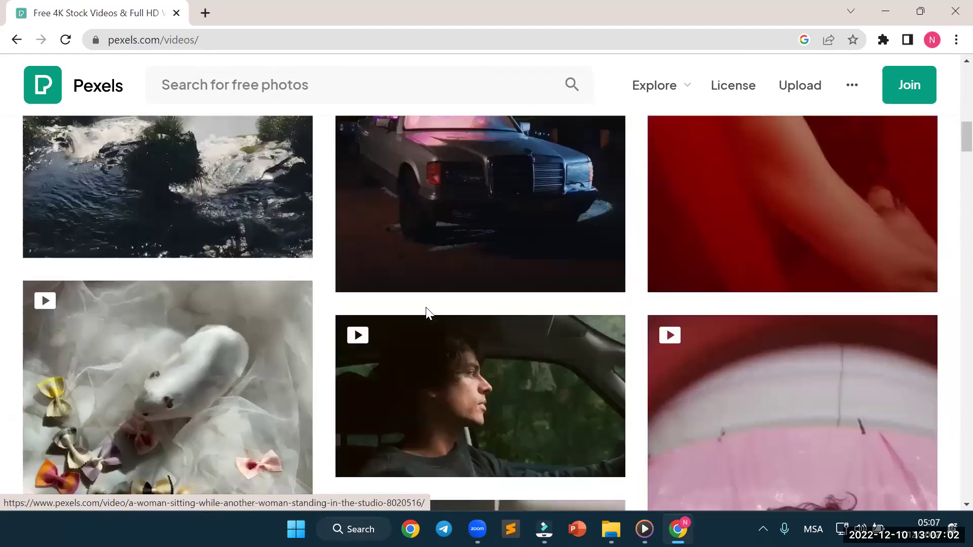
{"action": "scroll", "coordinate": [426, 311], "scroll_direction": "up", "scroll_amount": 15}
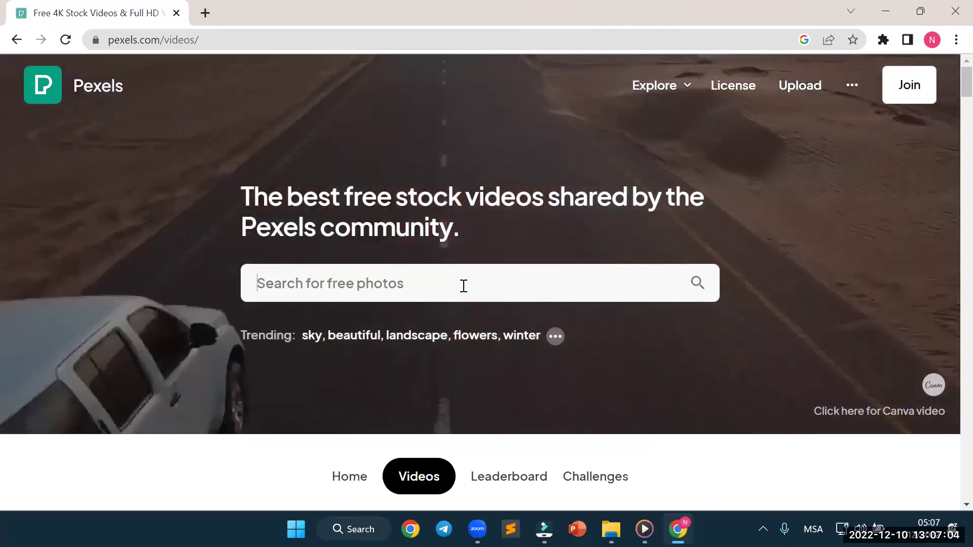
View the recent searches and collections suggested for the video search, and close the suggestions without choosing one
{"action": "scroll", "coordinate": [197, 329], "scroll_direction": "down", "scroll_amount": 3}
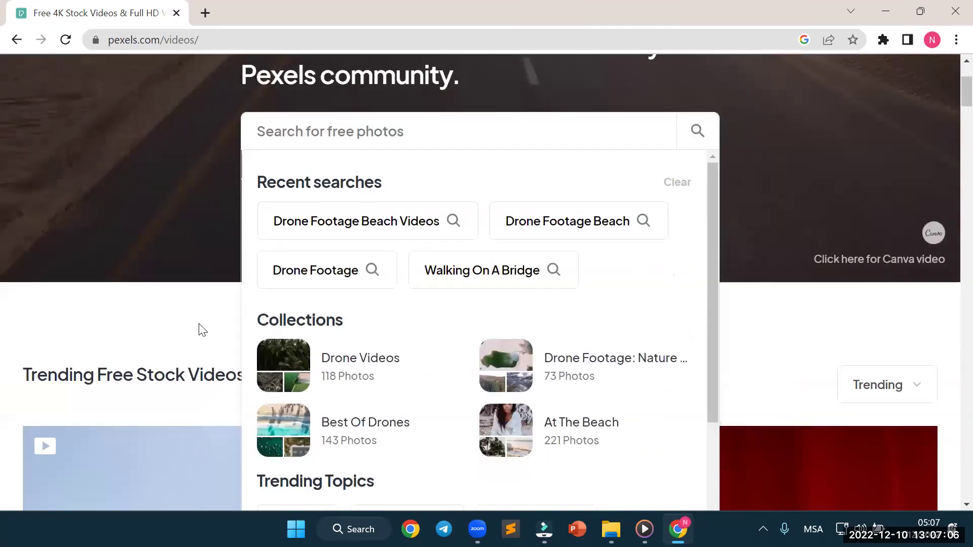
{"action": "left_click", "coordinate": [199, 329]}
{"action": "scroll", "coordinate": [200, 329], "scroll_direction": "up", "scroll_amount": 3}
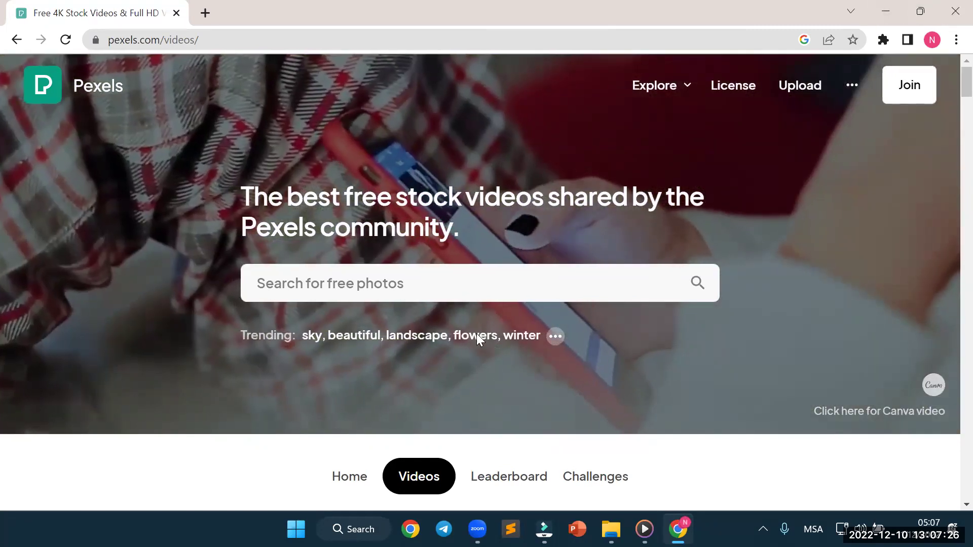
{"action": "left_click", "coordinate": [481, 341]}
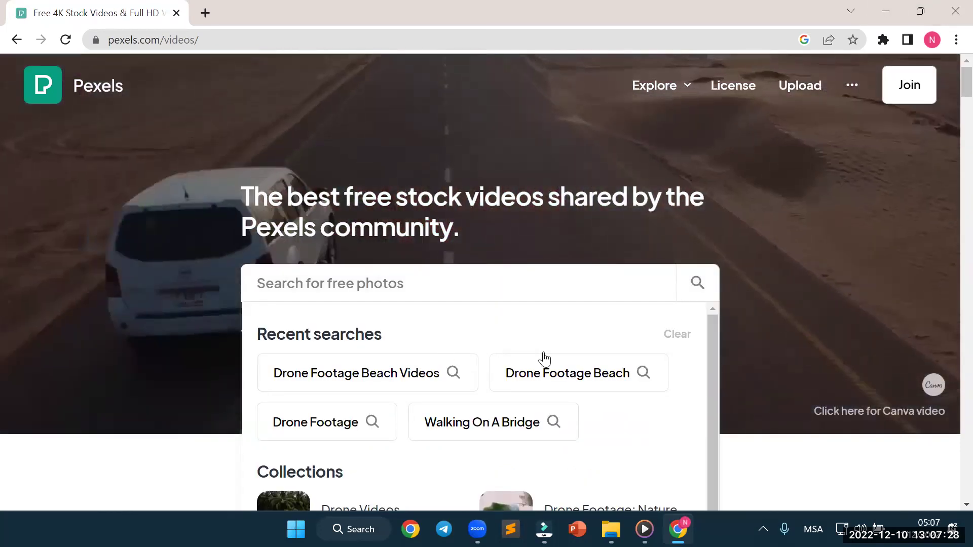
{"action": "scroll", "coordinate": [527, 350], "scroll_direction": "down", "scroll_amount": 1}
{"action": "left_click", "coordinate": [191, 276]}
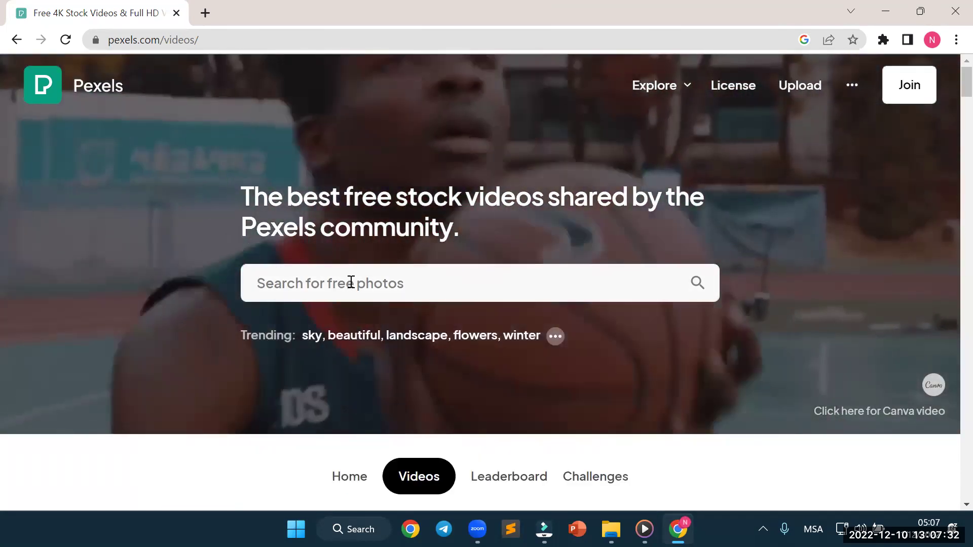
Run the recent video search "Walking On A Bridge" and browse the resulting videos
{"action": "left_click", "coordinate": [351, 283]}
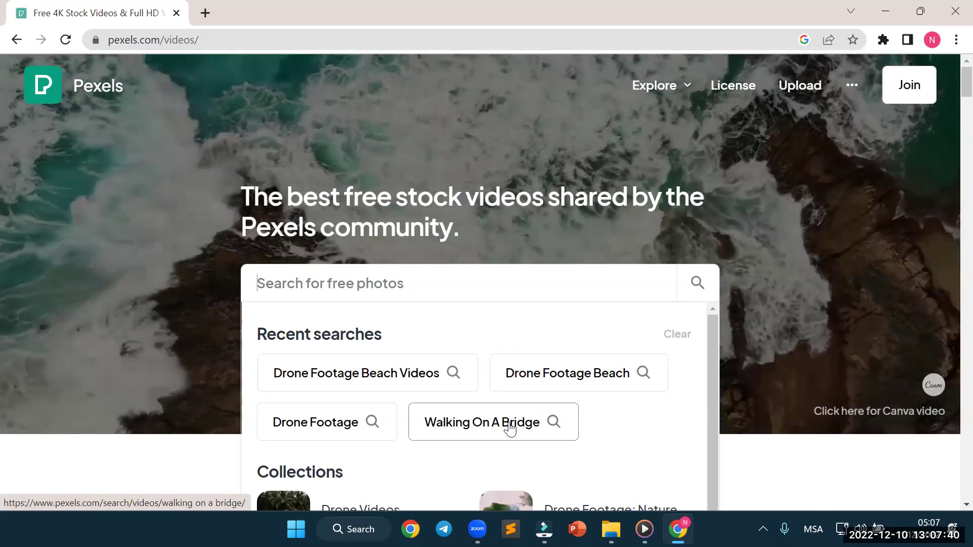
{"action": "left_click", "coordinate": [509, 428]}
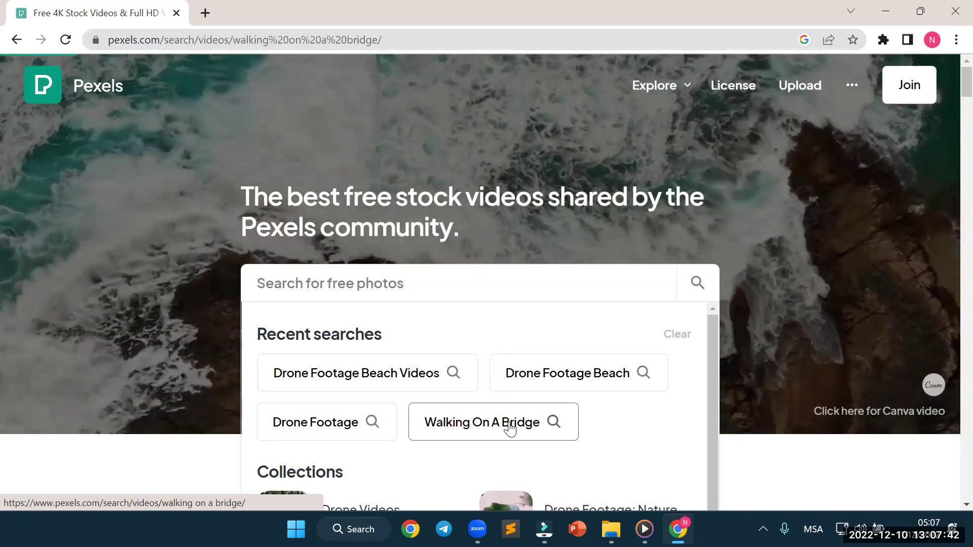
{"action": "scroll", "coordinate": [509, 422], "scroll_direction": "down", "scroll_amount": 7}
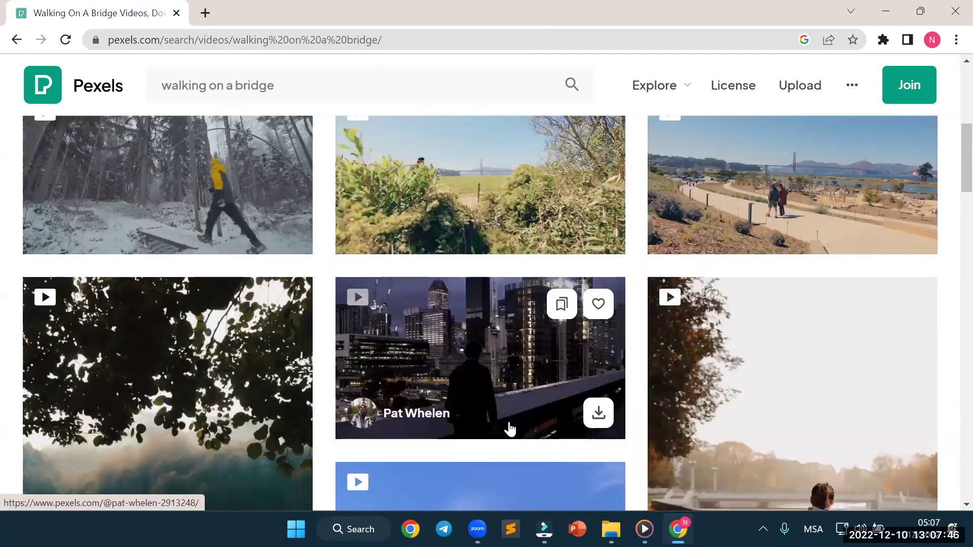
{"action": "scroll", "coordinate": [509, 429], "scroll_direction": "down", "scroll_amount": 7}
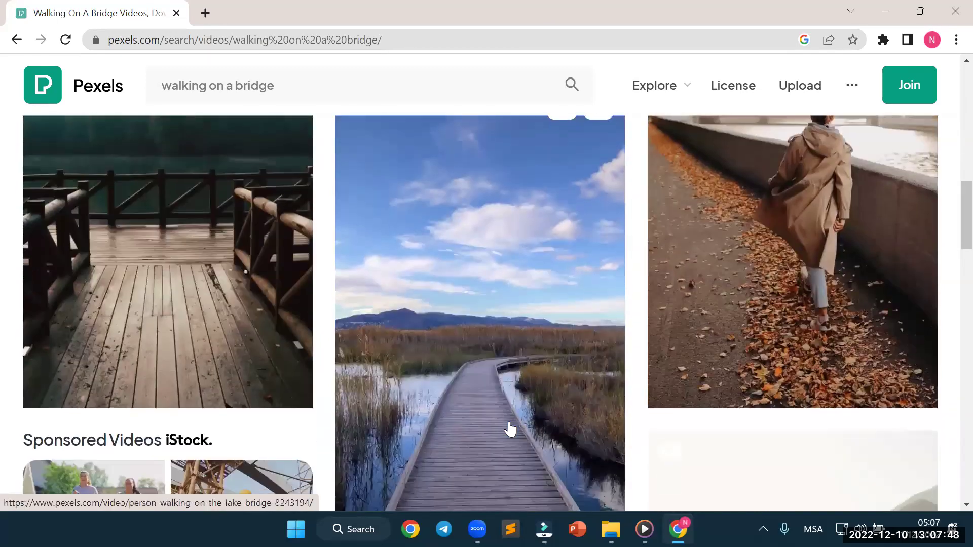
{"action": "scroll", "coordinate": [509, 425], "scroll_direction": "down", "scroll_amount": 6}
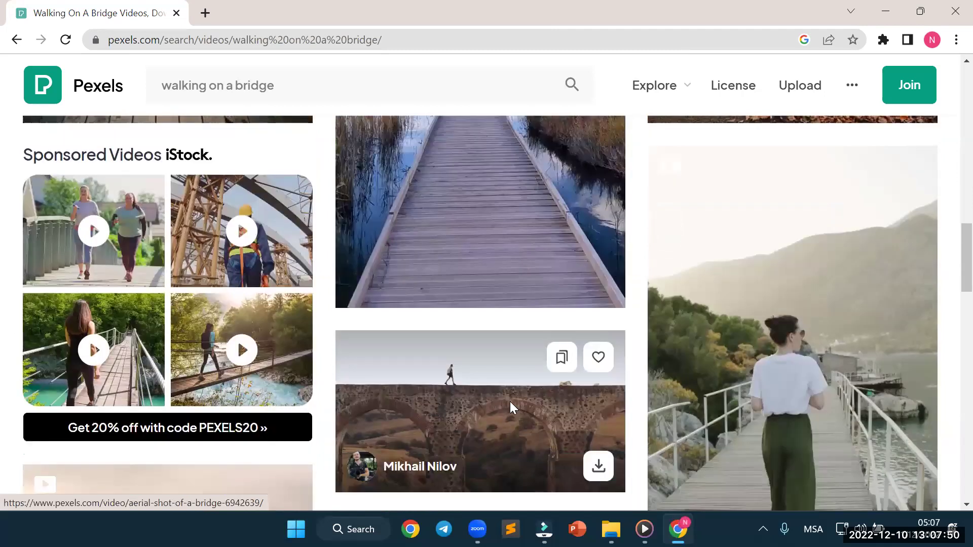
{"action": "scroll", "coordinate": [510, 401], "scroll_direction": "down", "scroll_amount": 2}
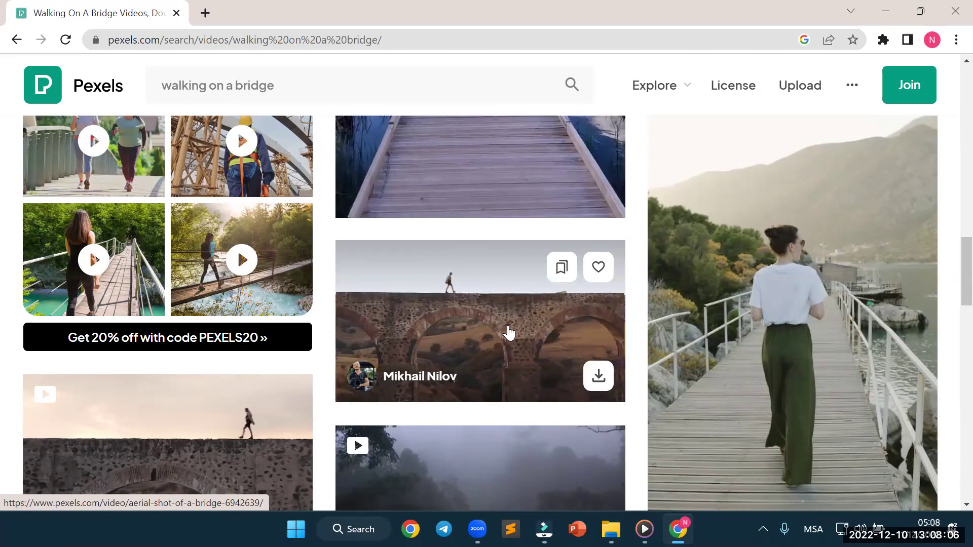
{"action": "scroll", "coordinate": [510, 333], "scroll_direction": "up", "scroll_amount": 3}
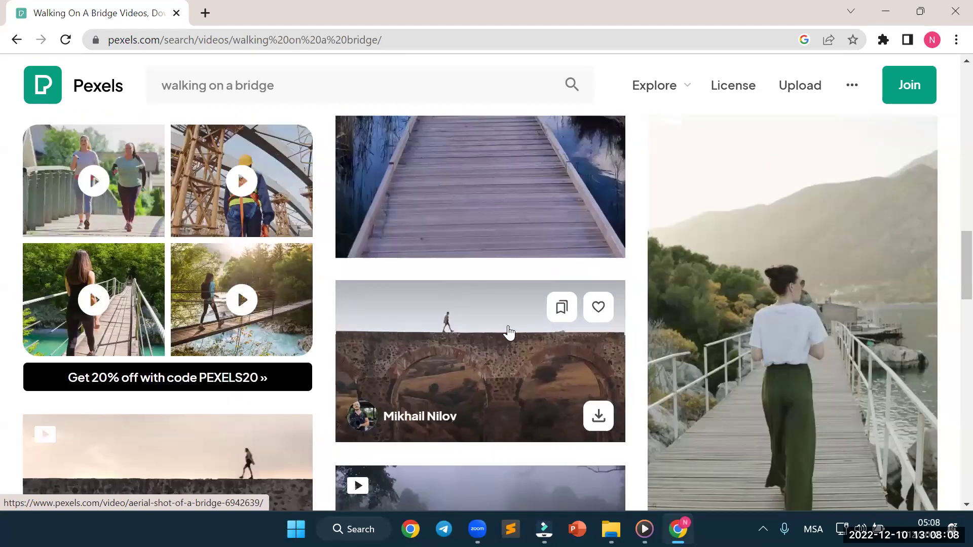
{"action": "scroll", "coordinate": [509, 333], "scroll_direction": "up", "scroll_amount": 3}
{"action": "scroll", "coordinate": [321, 246], "scroll_direction": "up", "scroll_amount": 6}
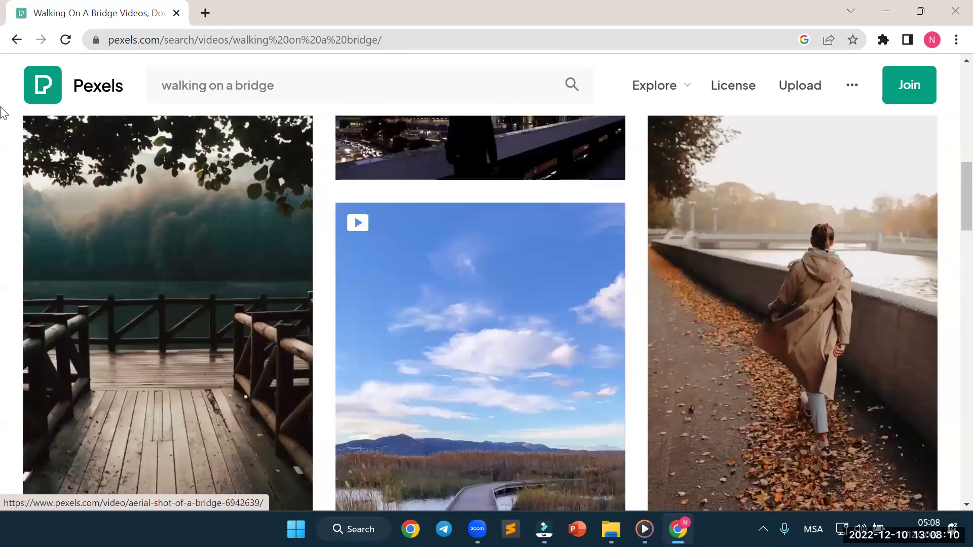
Go back from the search results to the Videos section of Pexels
{"action": "left_click", "coordinate": [16, 41]}
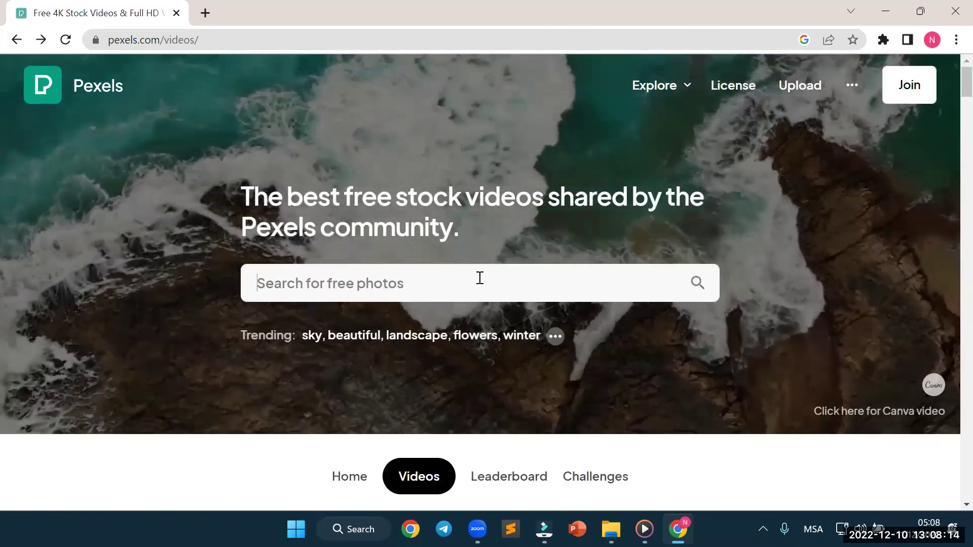
{"action": "scroll", "coordinate": [387, 419], "scroll_direction": "down", "scroll_amount": 1}
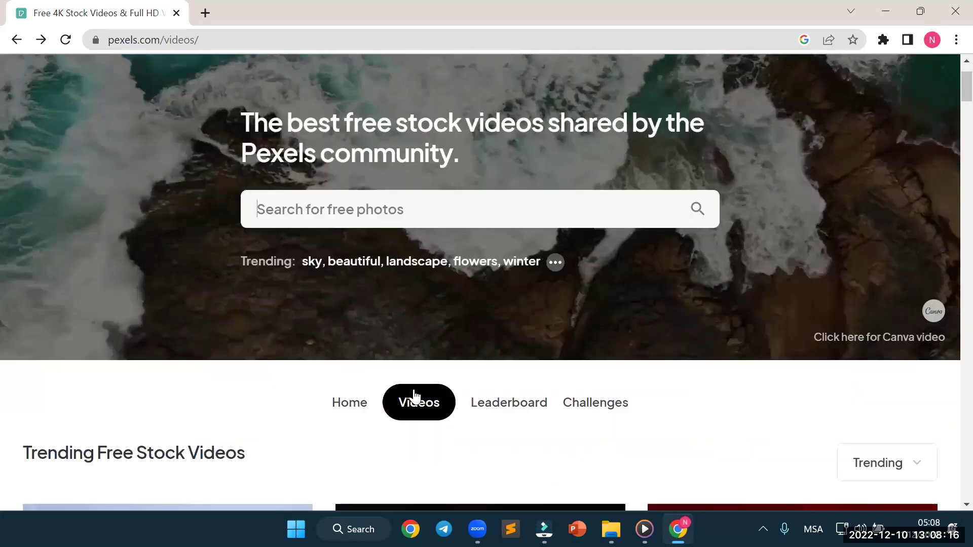
{"action": "left_click", "coordinate": [419, 400]}
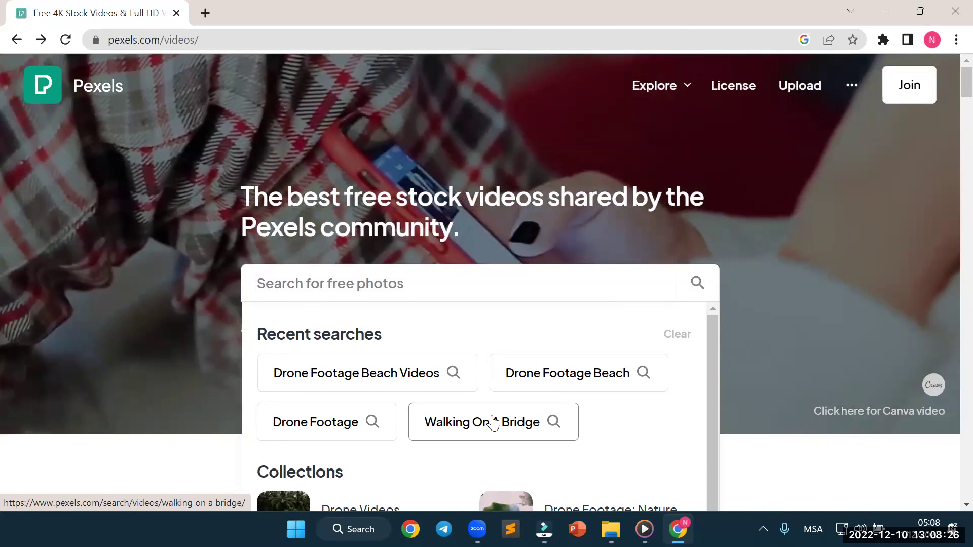
Repeat the recent search "Walking On A Bridge" and find the video of a person walking across a stone arch bridge
{"action": "left_click", "coordinate": [493, 422]}
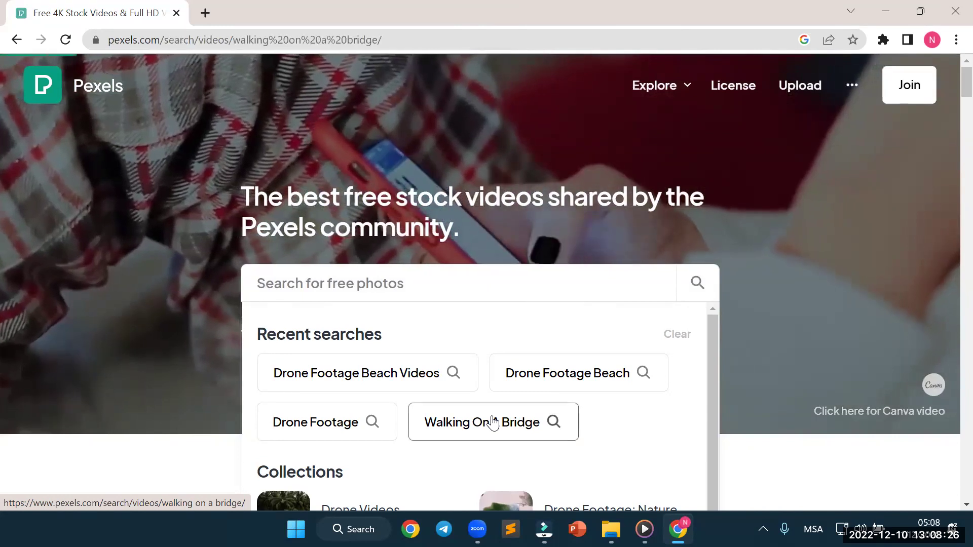
{"action": "scroll", "coordinate": [503, 398], "scroll_direction": "down", "scroll_amount": 1}
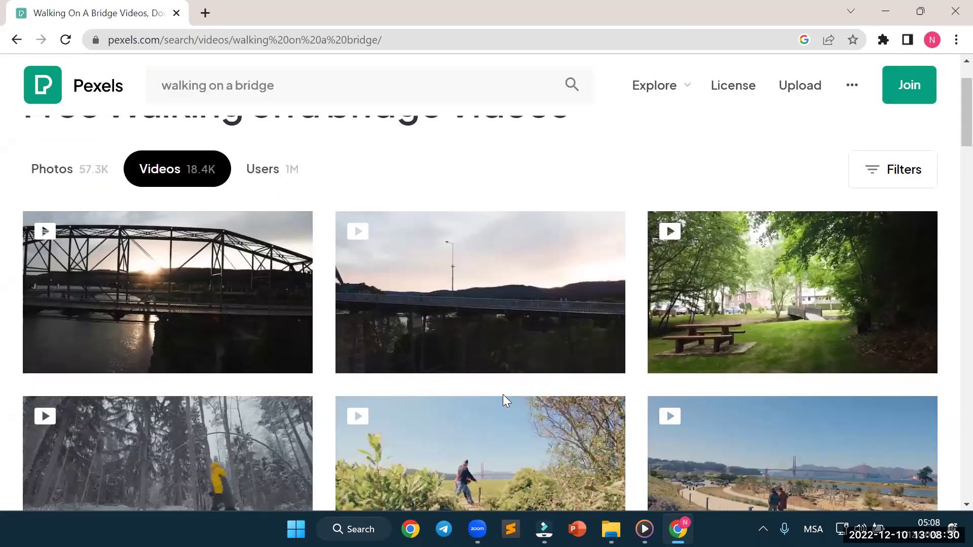
{"action": "scroll", "coordinate": [505, 401], "scroll_direction": "down", "scroll_amount": 5}
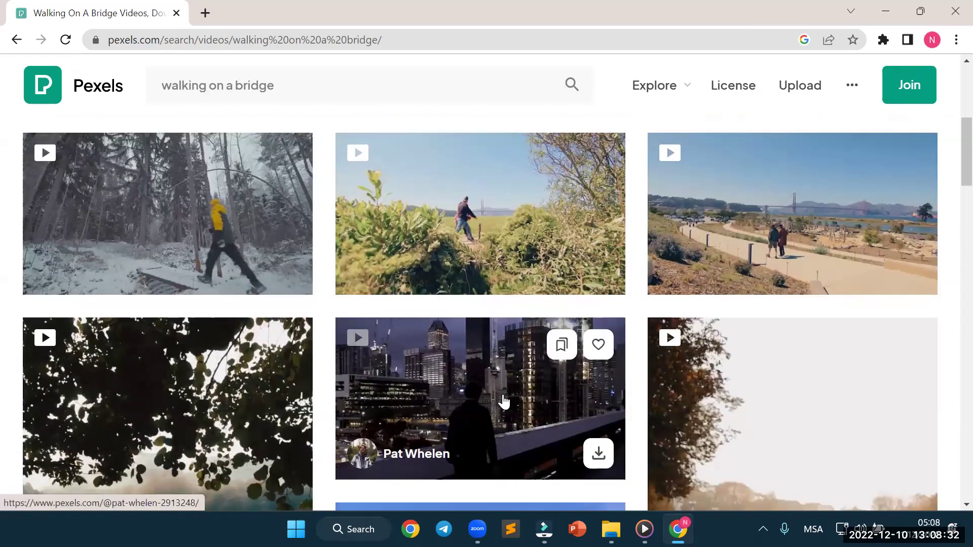
{"action": "scroll", "coordinate": [503, 402], "scroll_direction": "down", "scroll_amount": 5}
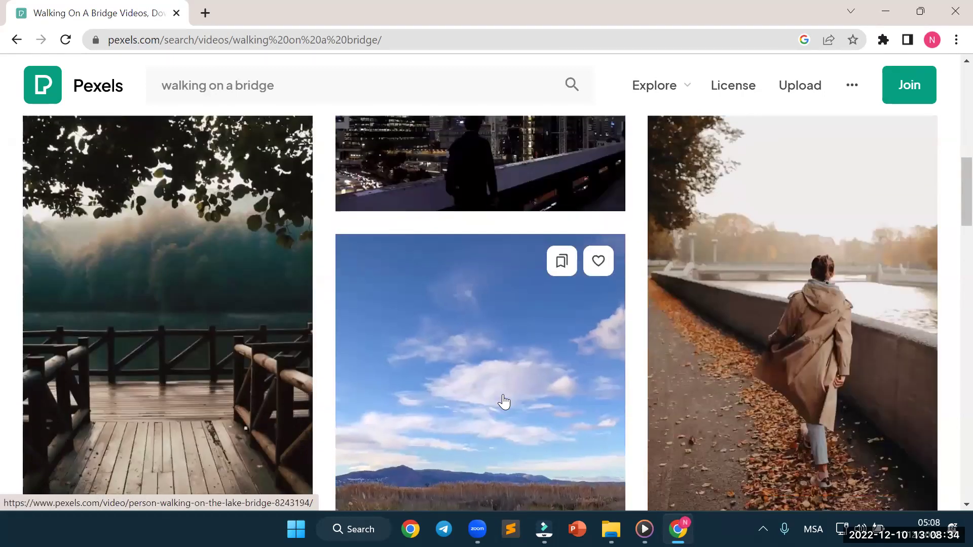
{"action": "scroll", "coordinate": [504, 402], "scroll_direction": "down", "scroll_amount": 4}
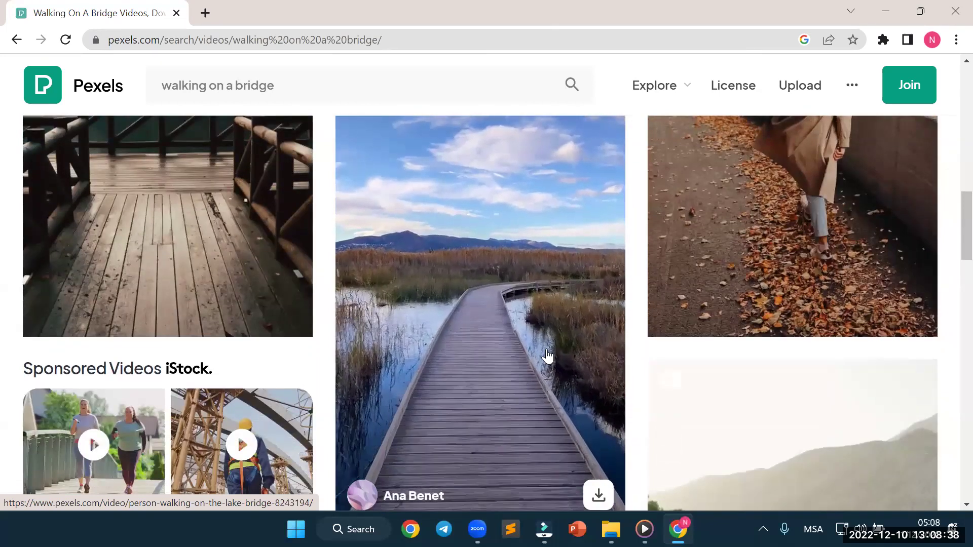
{"action": "scroll", "coordinate": [522, 385], "scroll_direction": "down", "scroll_amount": 5}
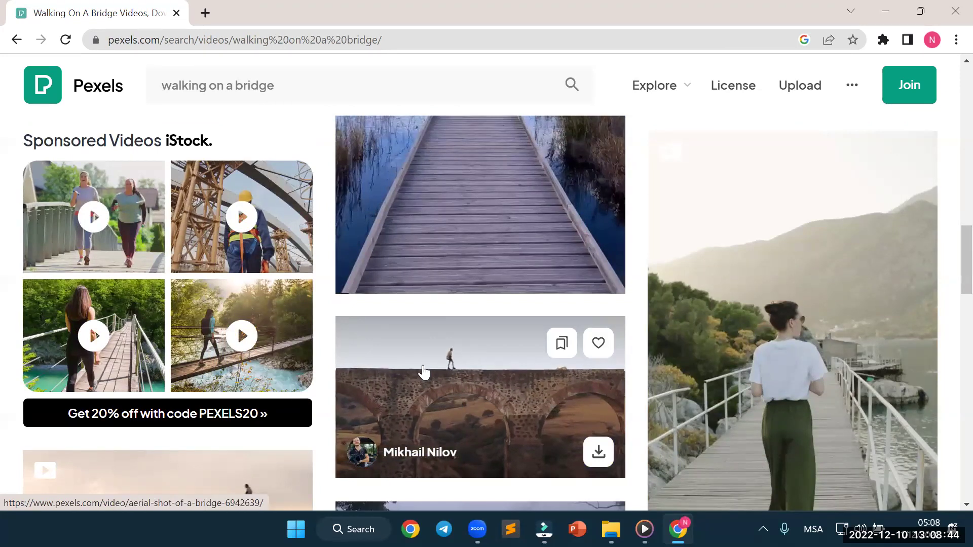
Open the video "Aerial Shot of a Bridge" and select its page address
{"action": "left_click", "coordinate": [469, 392]}
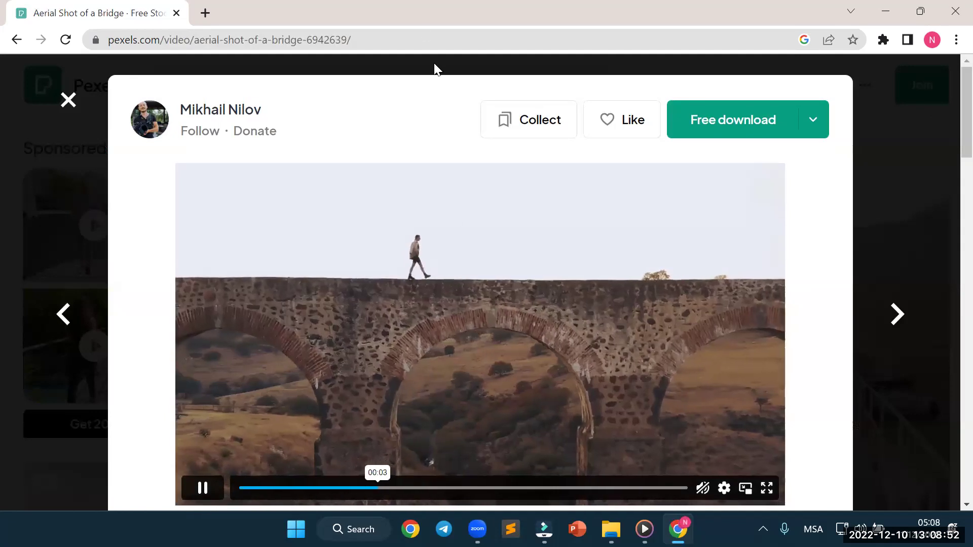
{"action": "left_click", "coordinate": [426, 39]}
{"action": "left_click_drag", "start_coordinate": [426, 39], "coordinate": [104, 36]}
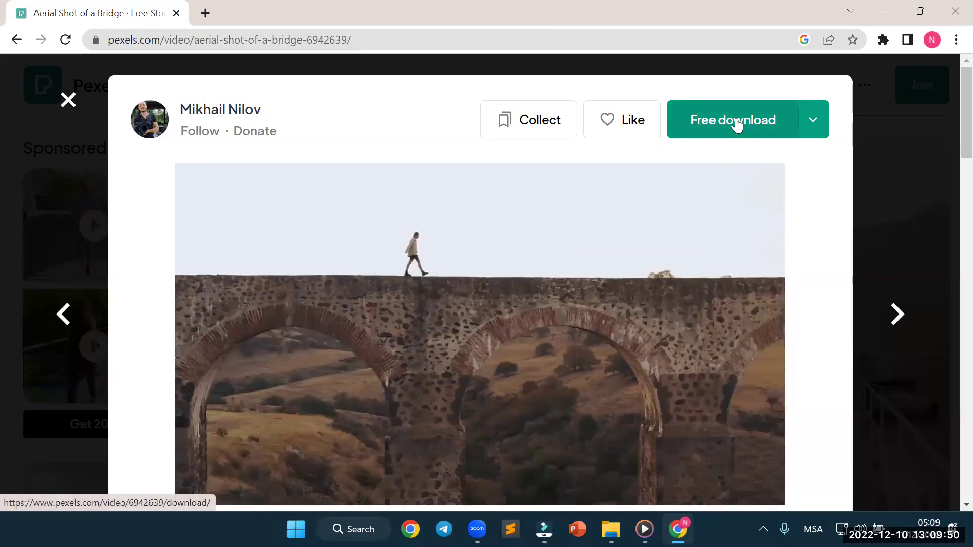
Download the stone bridge video for free and dismiss the donation message
{"action": "left_click", "coordinate": [736, 124]}
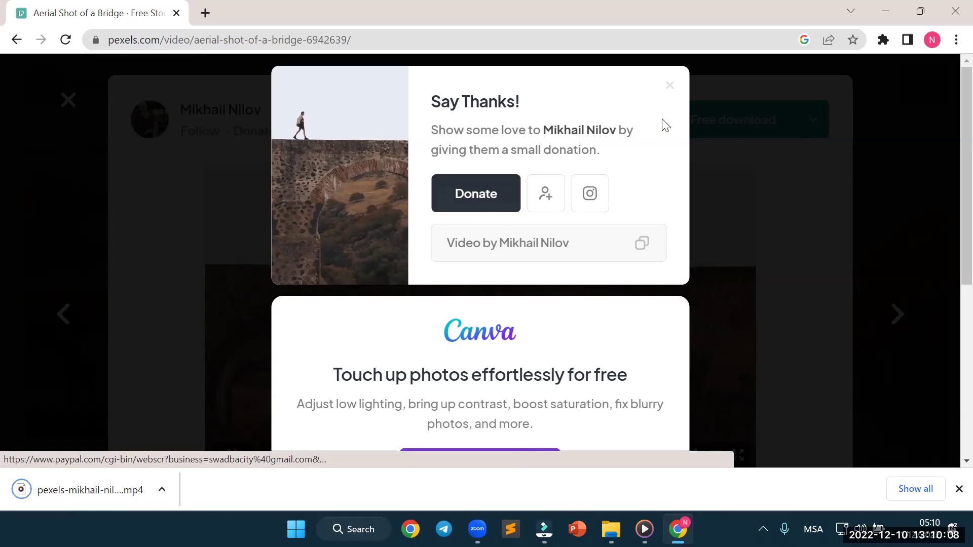
{"action": "scroll", "coordinate": [741, 277], "scroll_direction": "down", "scroll_amount": 3}
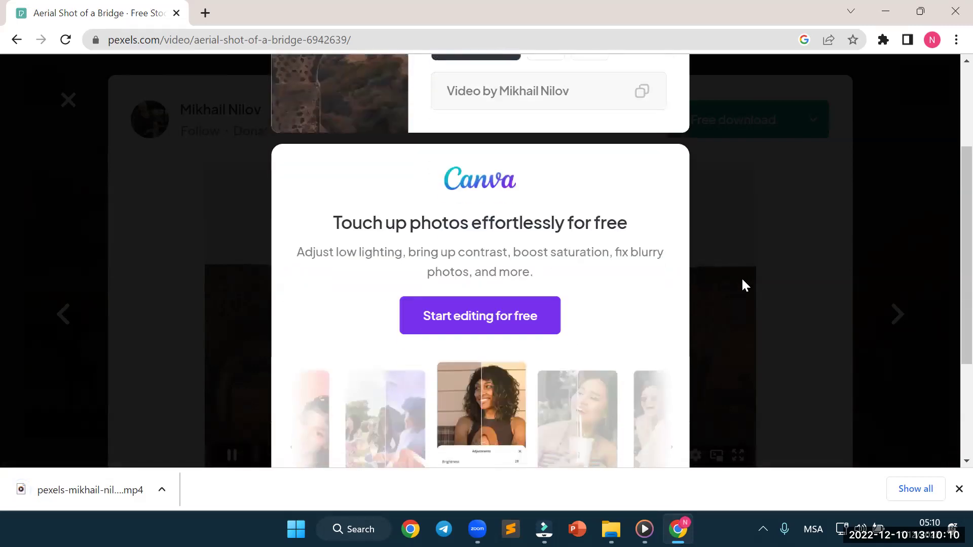
{"action": "scroll", "coordinate": [741, 278], "scroll_direction": "up", "scroll_amount": 3}
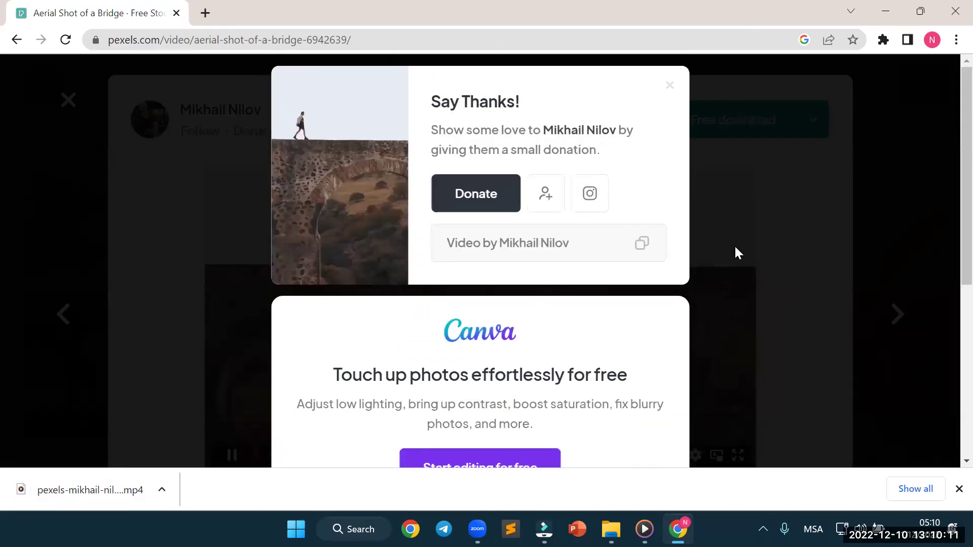
{"action": "left_click", "coordinate": [670, 90]}
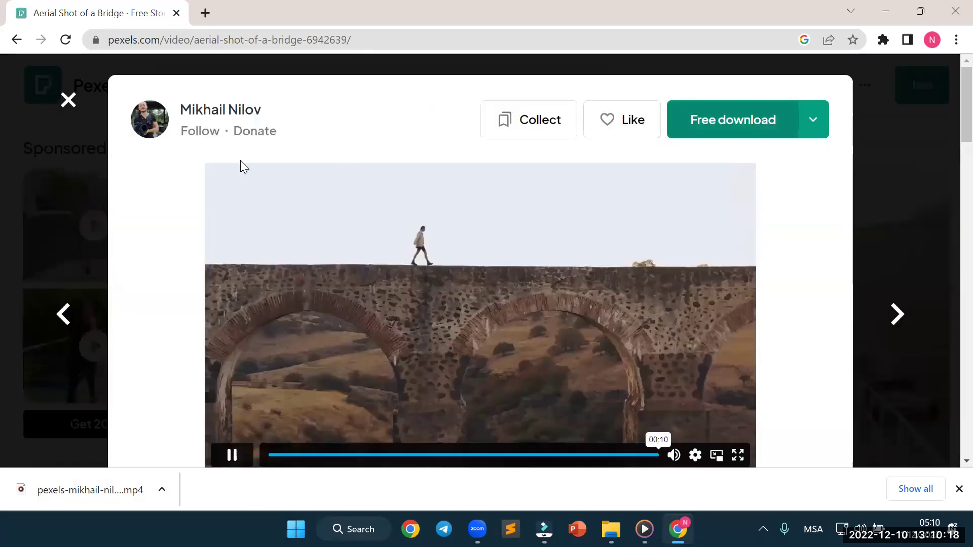
Close the downloaded video's page and look through more of the "walking on a bridge" results
{"action": "left_click", "coordinate": [68, 103]}
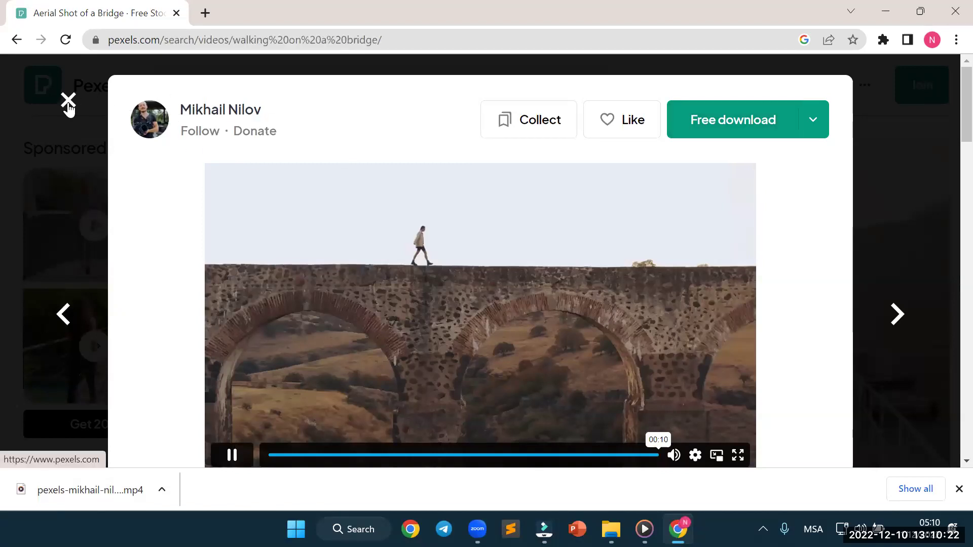
{"action": "scroll", "coordinate": [541, 261], "scroll_direction": "down", "scroll_amount": 2}
{"action": "scroll", "coordinate": [542, 261], "scroll_direction": "down", "scroll_amount": 1}
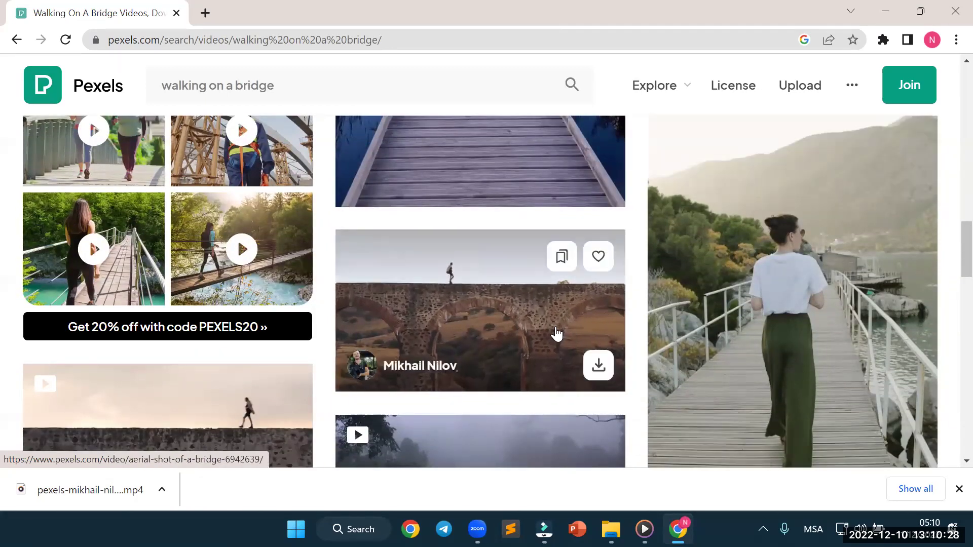
{"action": "scroll", "coordinate": [558, 333], "scroll_direction": "down", "scroll_amount": 2}
{"action": "scroll", "coordinate": [560, 330], "scroll_direction": "down", "scroll_amount": 4}
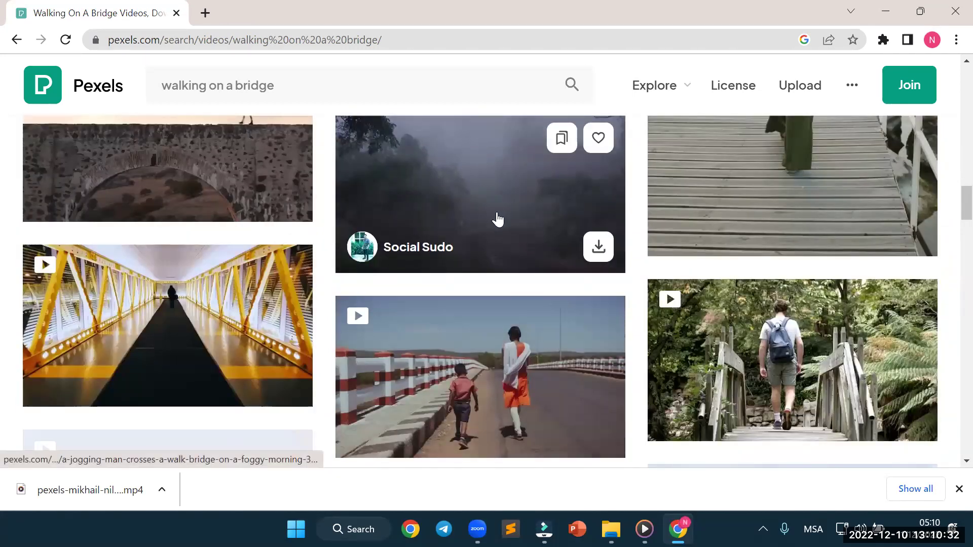
{"action": "scroll", "coordinate": [527, 364], "scroll_direction": "down", "scroll_amount": 3}
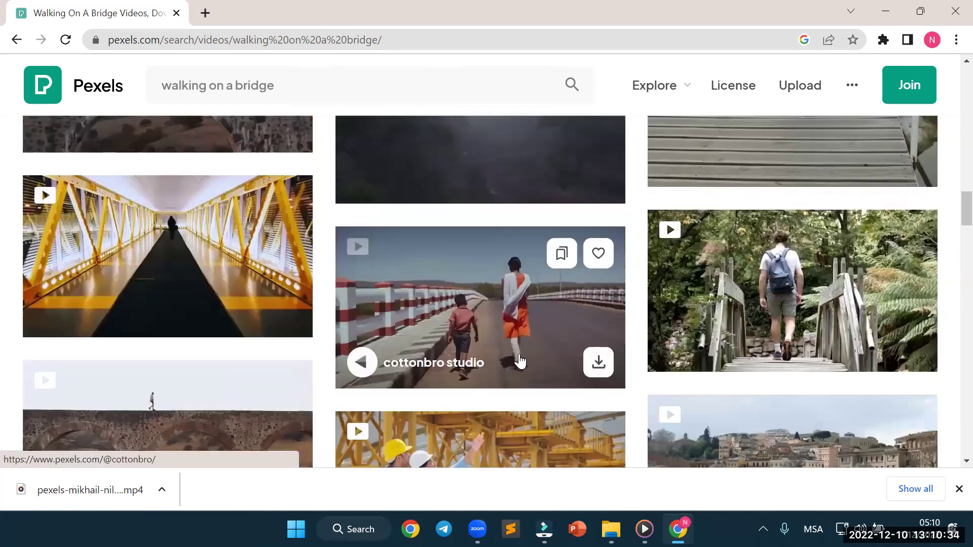
Replace the "walking on a bridge" search with a video search for "meditation"
{"action": "scroll", "coordinate": [496, 384], "scroll_direction": "up", "scroll_amount": 10}
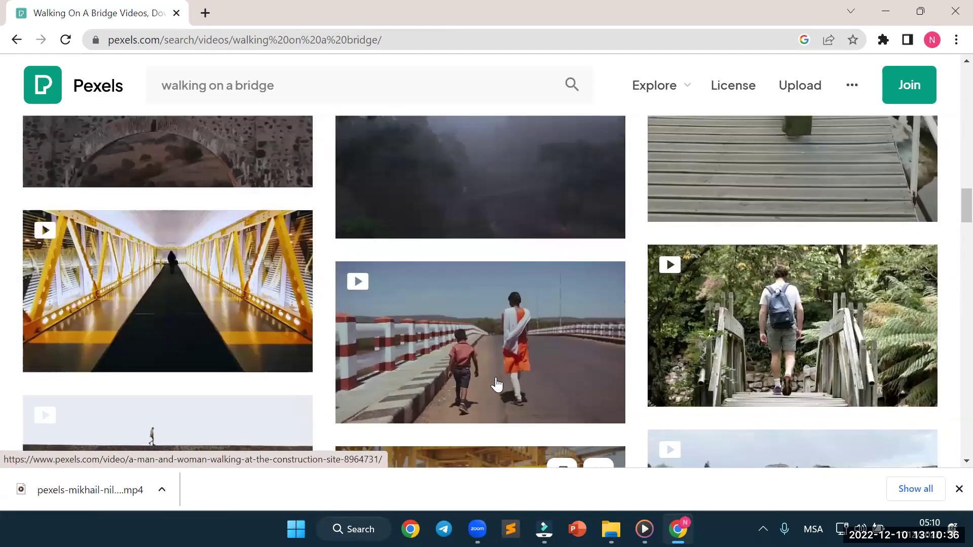
{"action": "scroll", "coordinate": [167, 89], "scroll_direction": "up", "scroll_amount": 8}
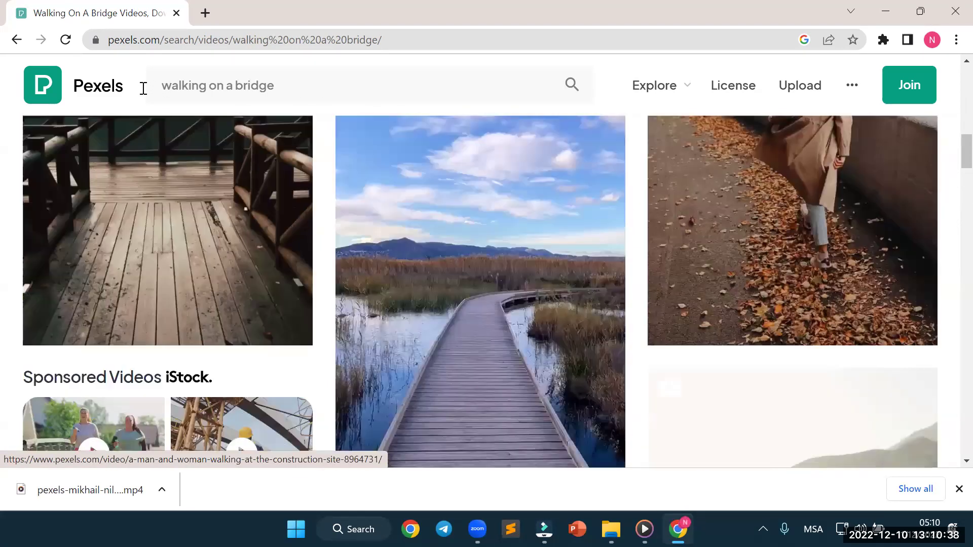
{"action": "scroll", "coordinate": [152, 94], "scroll_direction": "up", "scroll_amount": 4}
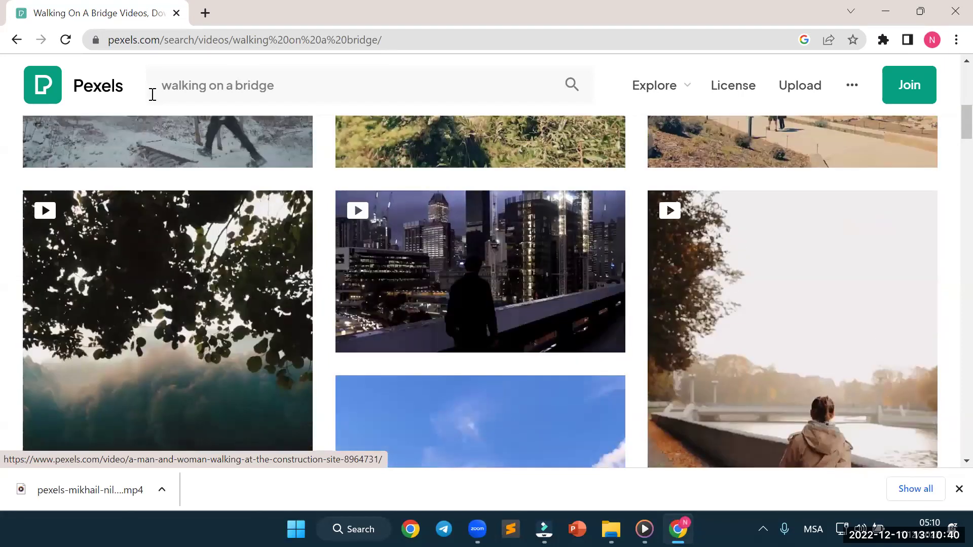
{"action": "left_click", "coordinate": [152, 94]}
{"action": "type", "text": "yo"}
{"action": "key", "text": "BackSpace"}
{"action": "key", "text": "BackSpace"}
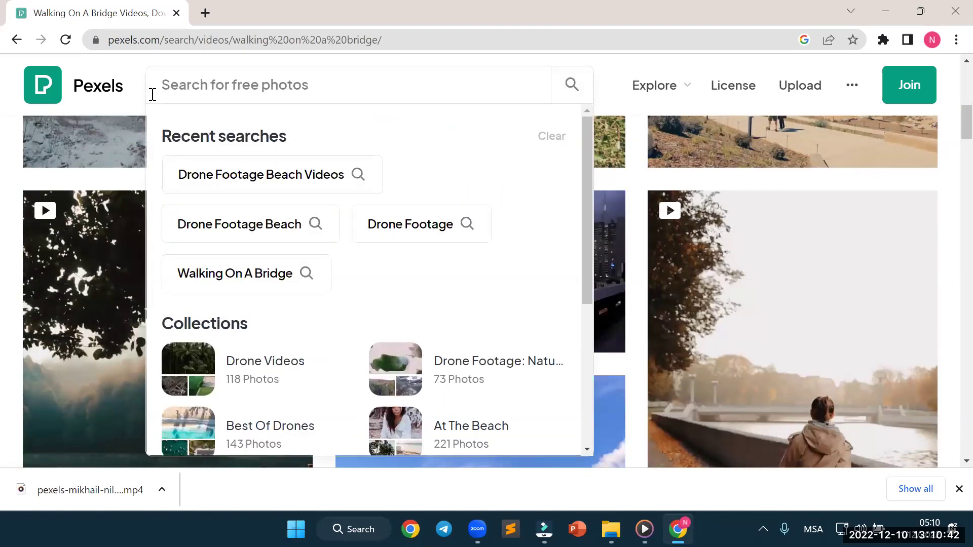
{"action": "type", "text": "medi"}
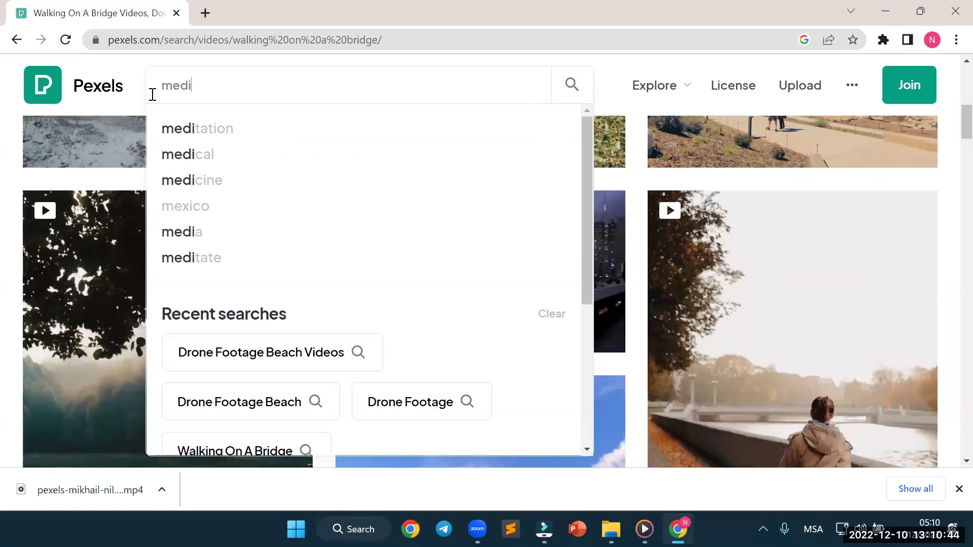
{"action": "type", "text": "tation"}
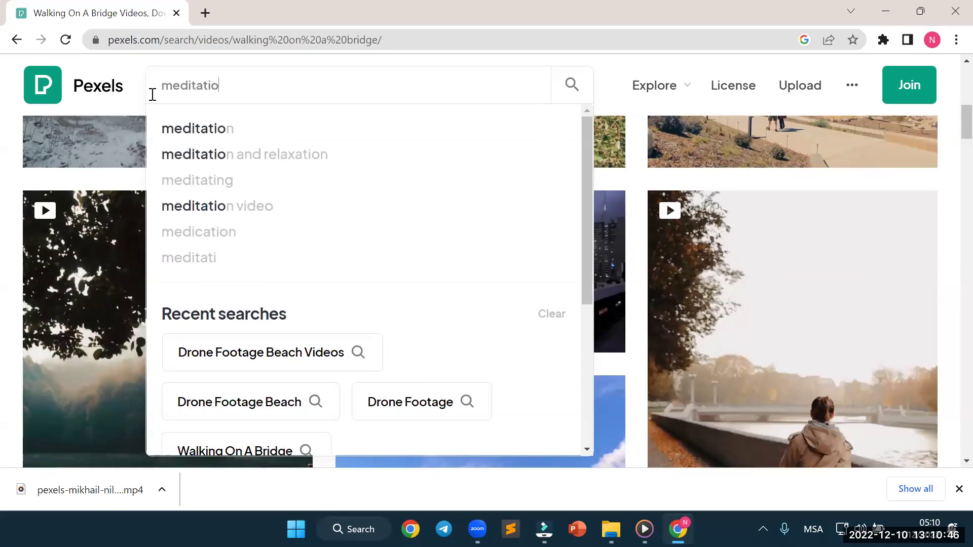
{"action": "key", "text": "Return"}
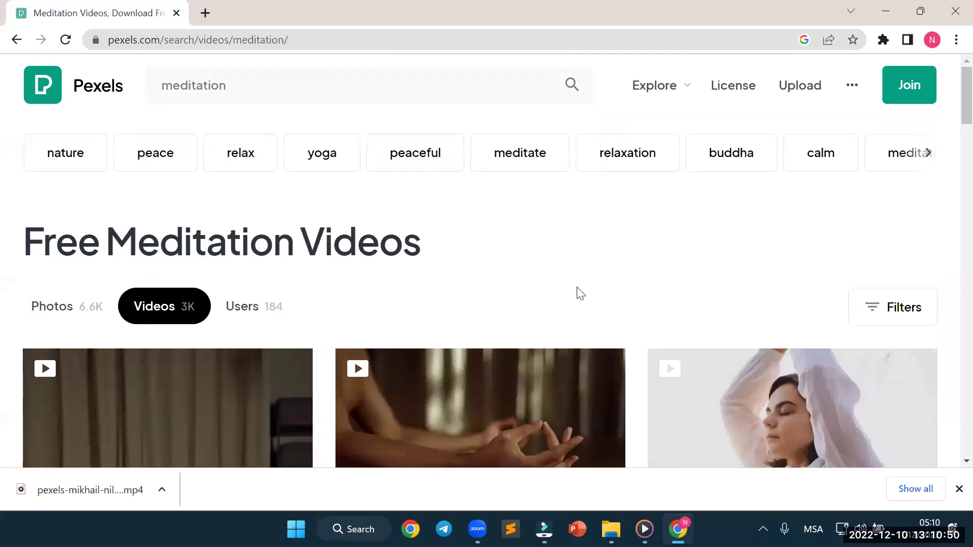
Look through the first meditation video results for a suitable clip
{"action": "scroll", "coordinate": [581, 294], "scroll_direction": "down", "scroll_amount": 5}
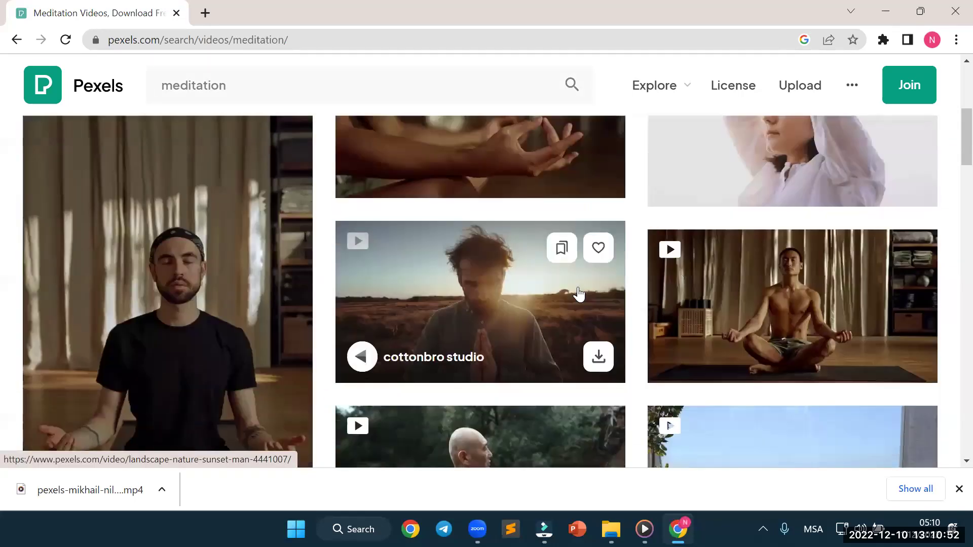
{"action": "scroll", "coordinate": [579, 294], "scroll_direction": "down", "scroll_amount": 3}
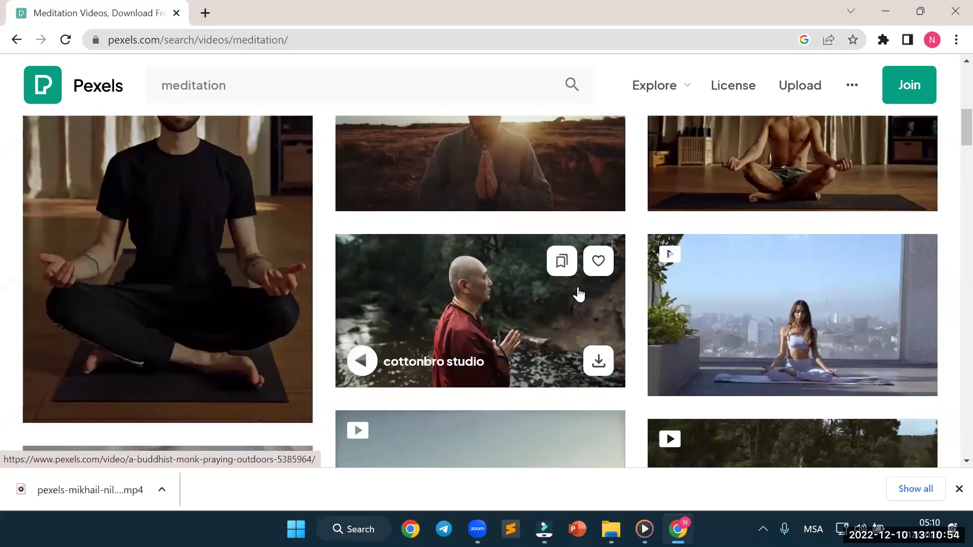
{"action": "scroll", "coordinate": [580, 294], "scroll_direction": "down", "scroll_amount": 3}
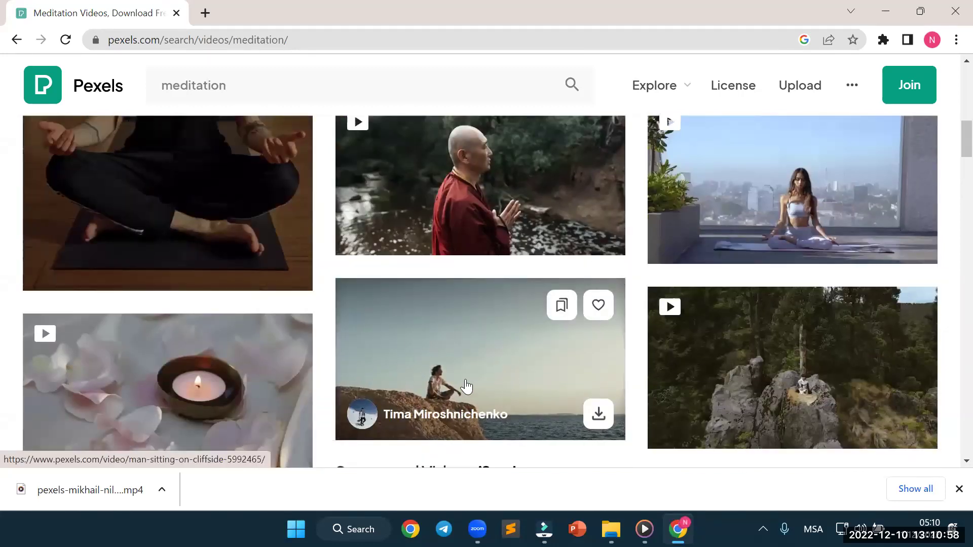
{"action": "scroll", "coordinate": [466, 387], "scroll_direction": "down", "scroll_amount": 5}
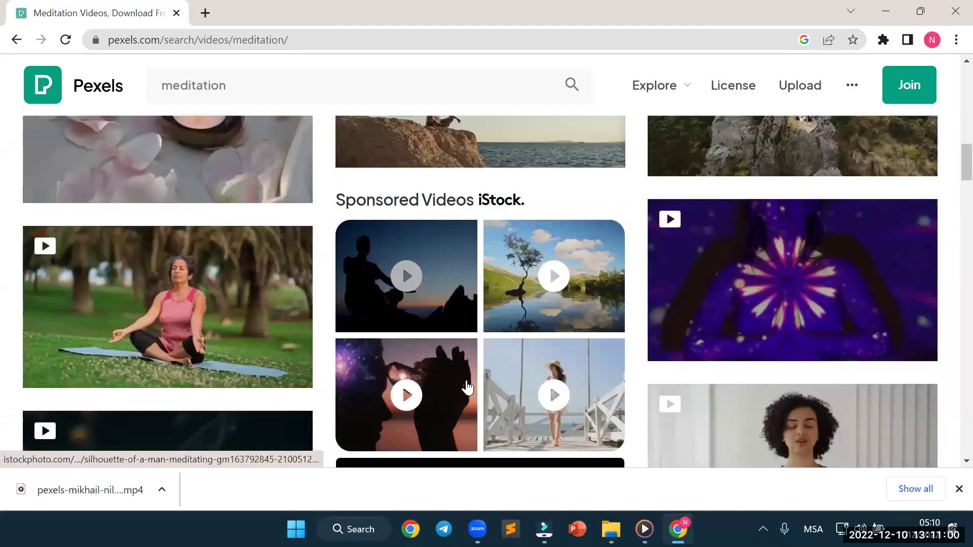
{"action": "scroll", "coordinate": [466, 387], "scroll_direction": "down", "scroll_amount": 6}
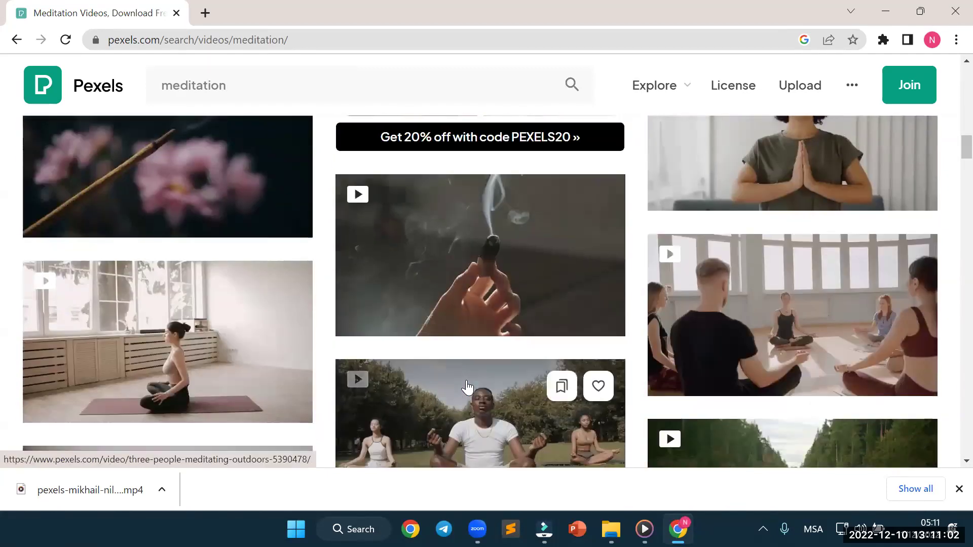
{"action": "scroll", "coordinate": [466, 387], "scroll_direction": "down", "scroll_amount": 6}
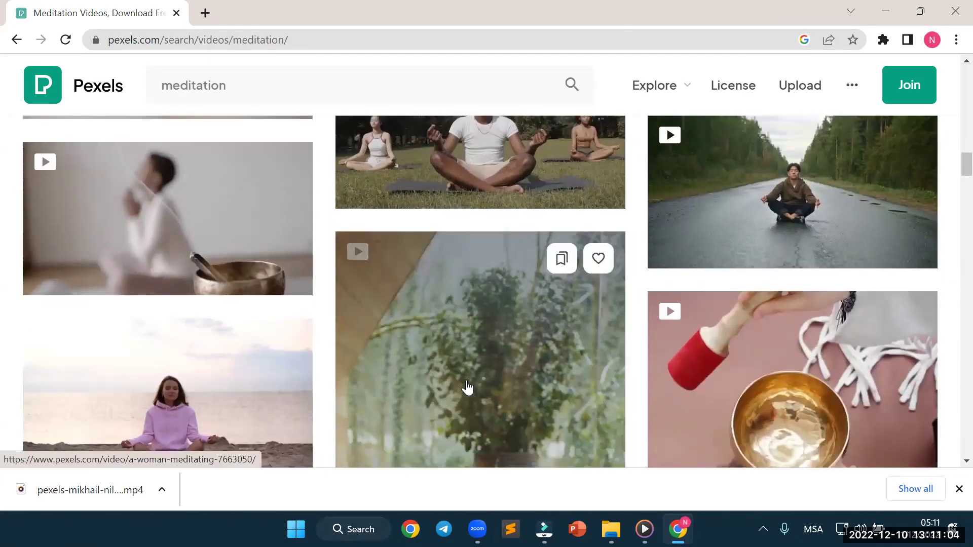
{"action": "scroll", "coordinate": [466, 387], "scroll_direction": "down", "scroll_amount": 4}
{"action": "scroll", "coordinate": [466, 386], "scroll_direction": "up", "scroll_amount": 8}
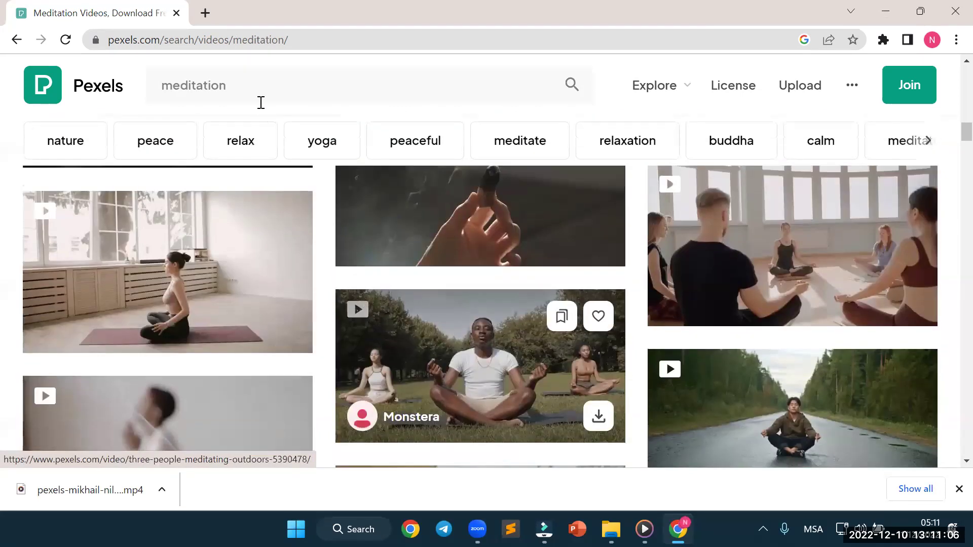
{"action": "scroll", "coordinate": [261, 102], "scroll_direction": "up", "scroll_amount": 5}
Run the "meditation" video search again and dismiss the search suggestions
{"action": "double_click", "coordinate": [214, 101]}
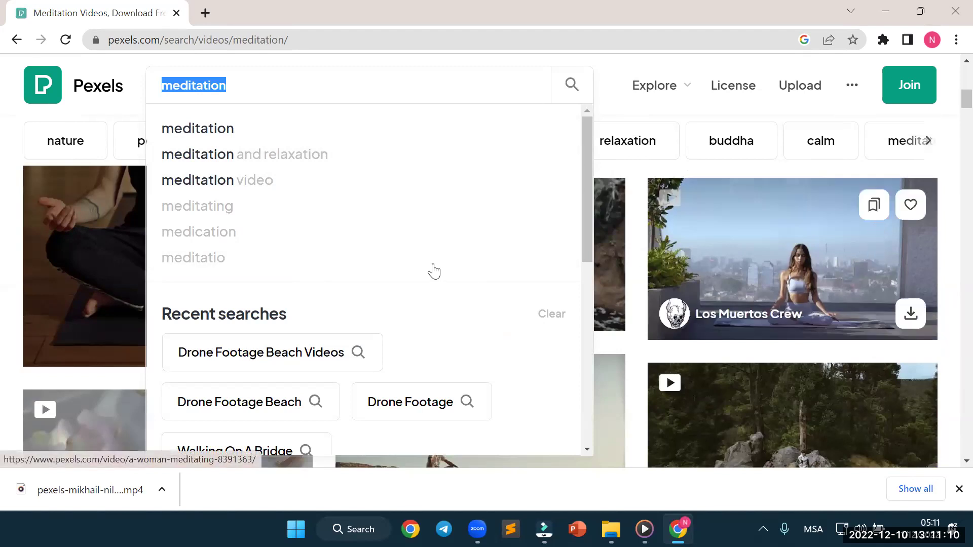
{"action": "left_click", "coordinate": [380, 81]}
{"action": "left_click_drag", "start_coordinate": [251, 86], "coordinate": [139, 89]}
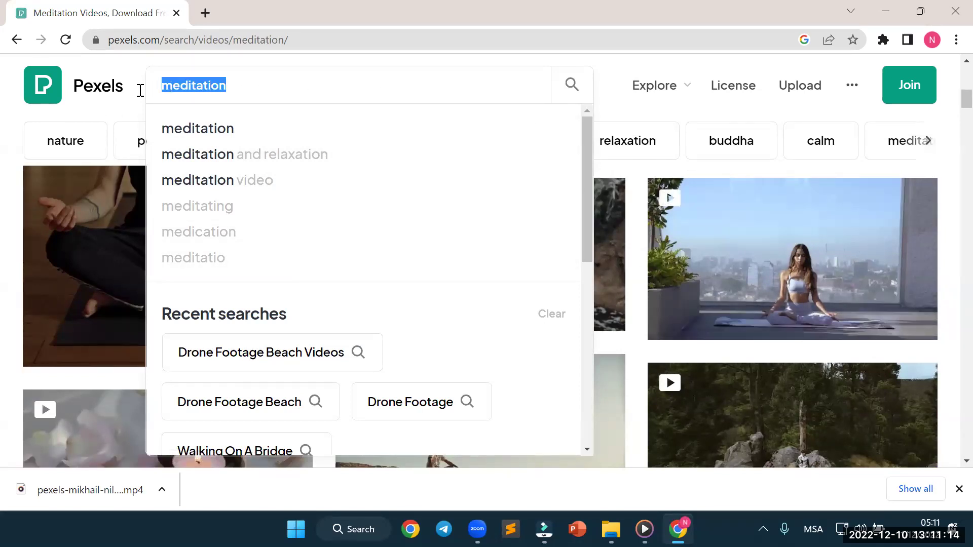
{"action": "left_click", "coordinate": [582, 88]}
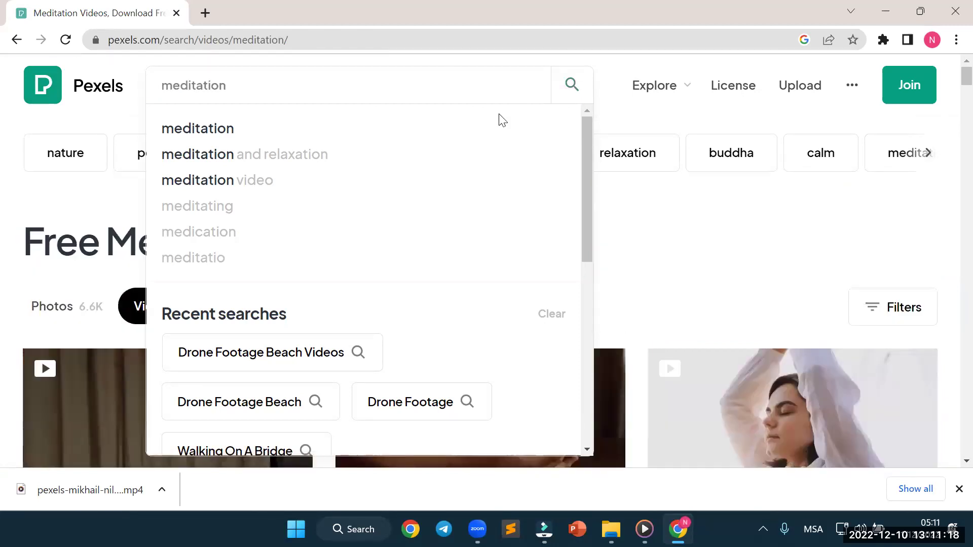
{"action": "left_click", "coordinate": [45, 207]}
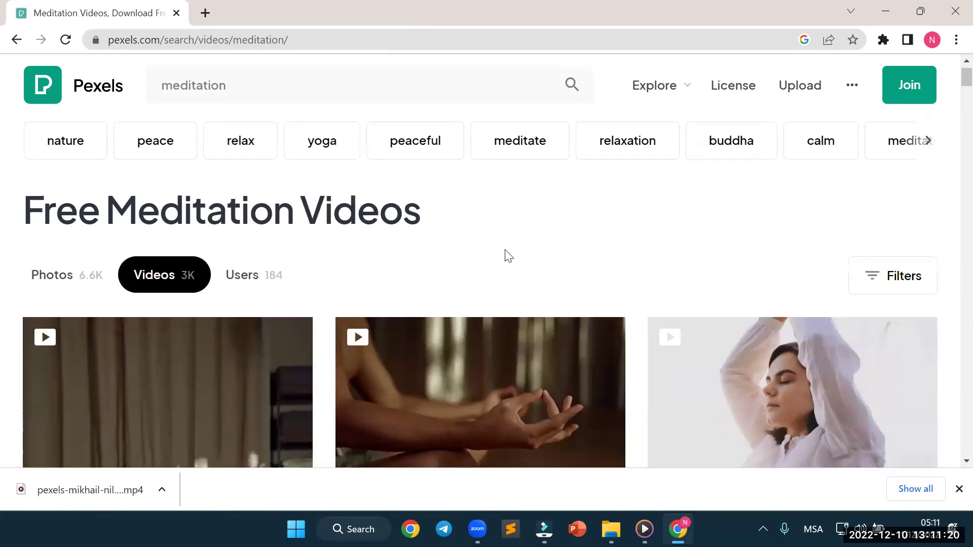
Examine more of the meditation videos further down the results and return to the start of the page
{"action": "scroll", "coordinate": [506, 254], "scroll_direction": "down", "scroll_amount": 10}
{"action": "scroll", "coordinate": [506, 256], "scroll_direction": "down", "scroll_amount": 10}
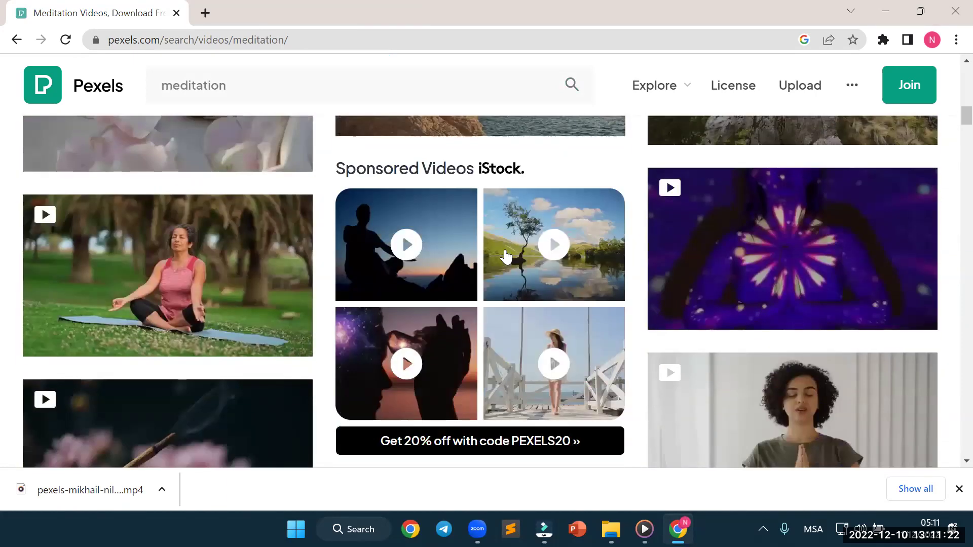
{"action": "scroll", "coordinate": [506, 257], "scroll_direction": "down", "scroll_amount": 10}
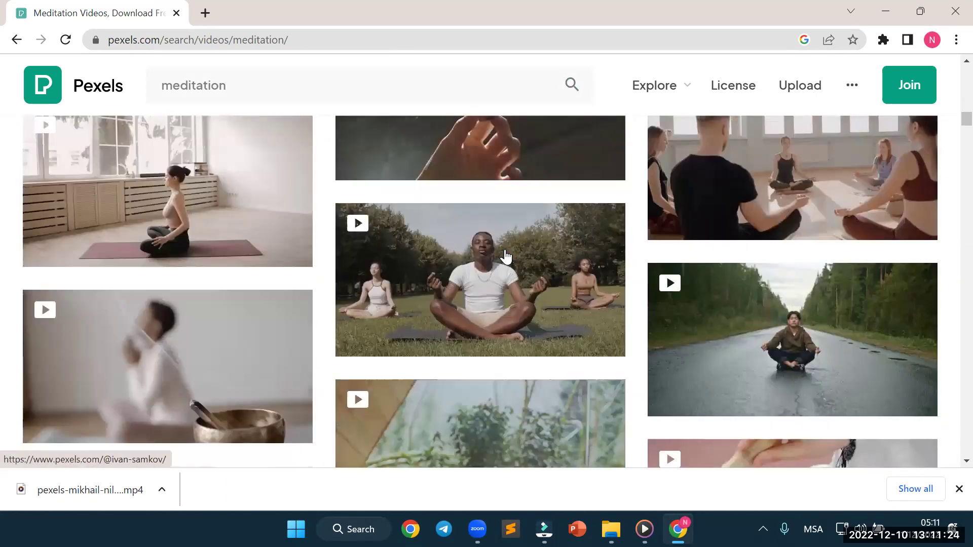
{"action": "scroll", "coordinate": [505, 257], "scroll_direction": "down", "scroll_amount": 10}
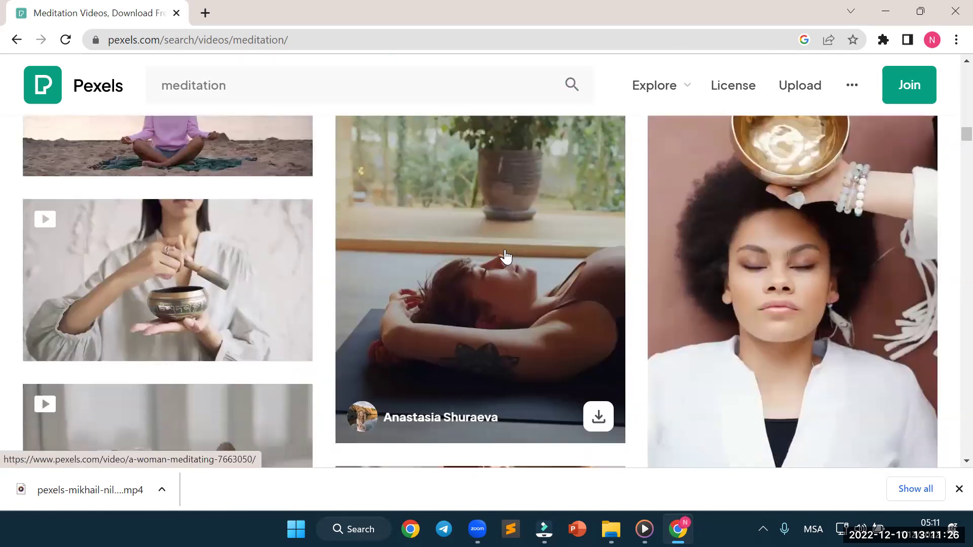
{"action": "scroll", "coordinate": [504, 256], "scroll_direction": "down", "scroll_amount": 10}
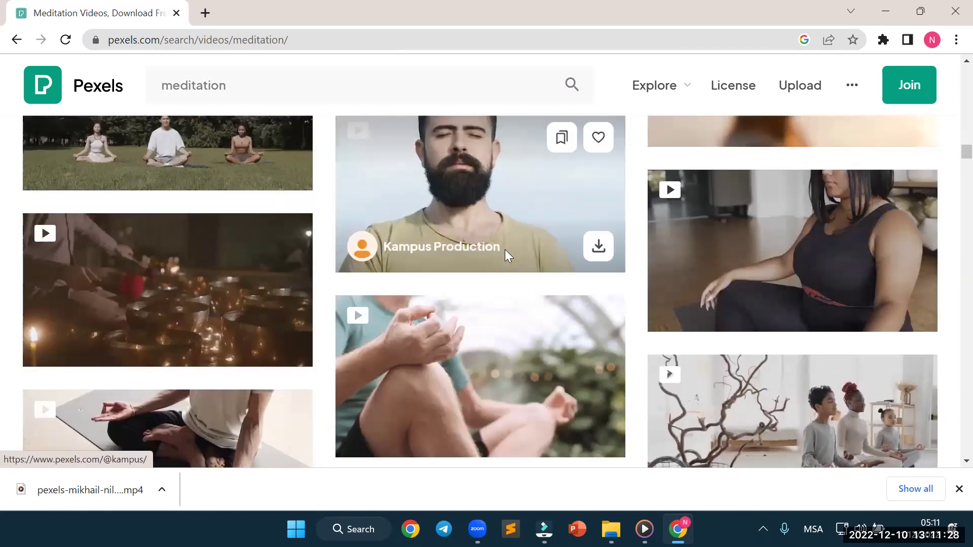
{"action": "scroll", "coordinate": [507, 256], "scroll_direction": "down", "scroll_amount": 10}
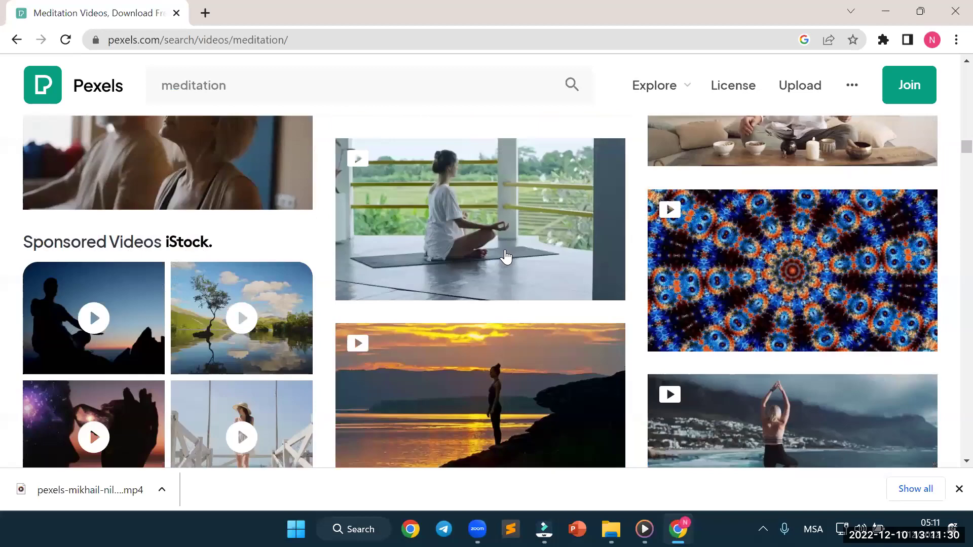
{"action": "scroll", "coordinate": [506, 257], "scroll_direction": "down", "scroll_amount": 10}
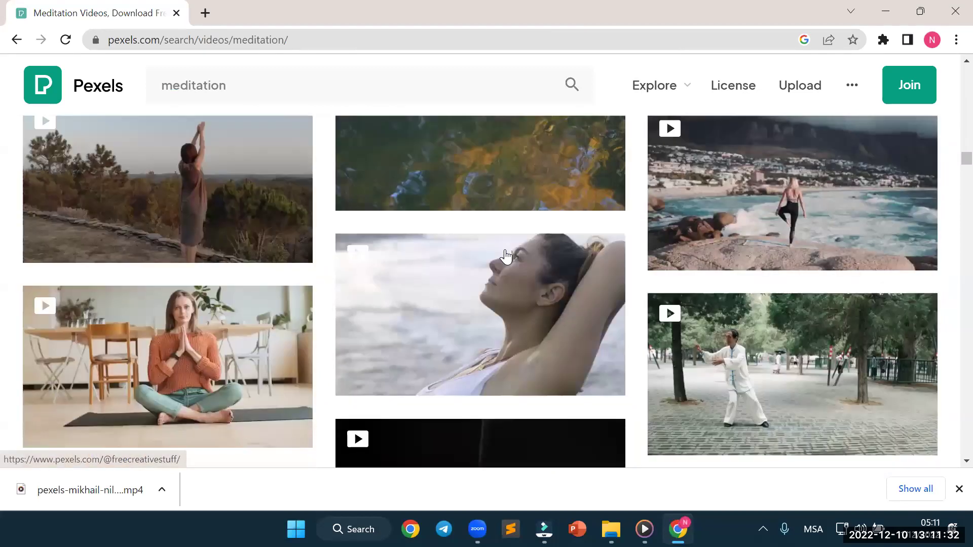
{"action": "scroll", "coordinate": [504, 256], "scroll_direction": "up", "scroll_amount": 10}
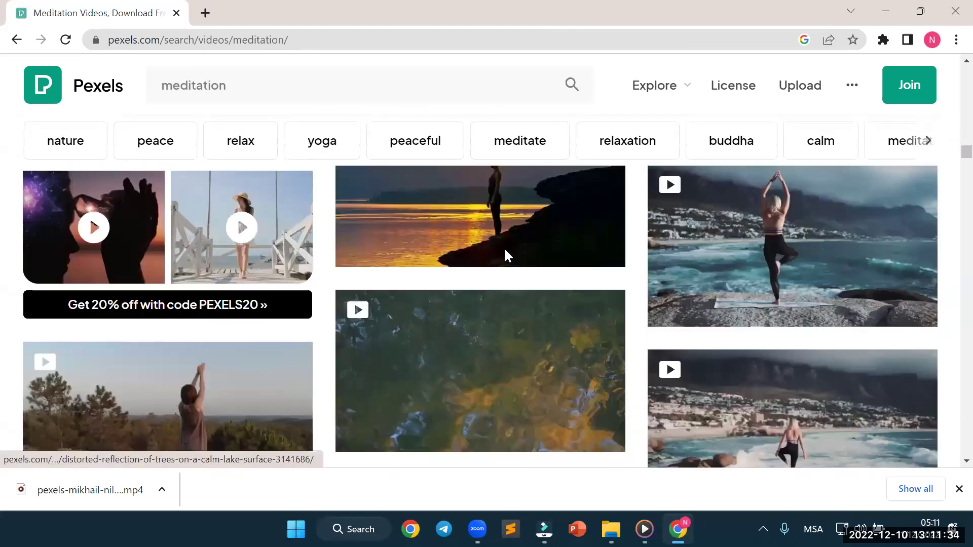
{"action": "scroll", "coordinate": [503, 249], "scroll_direction": "up", "scroll_amount": 10}
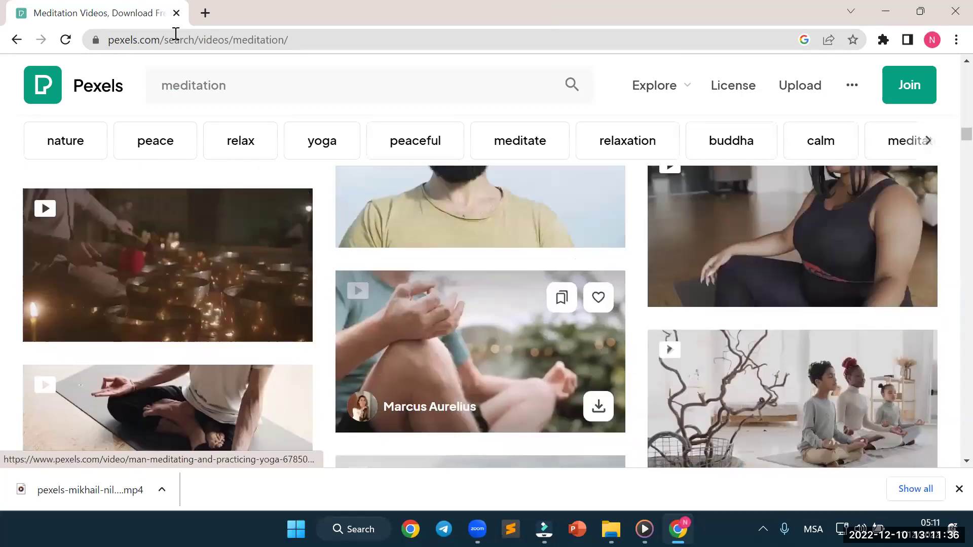
{"action": "scroll", "coordinate": [503, 249], "scroll_direction": "up", "scroll_amount": 10}
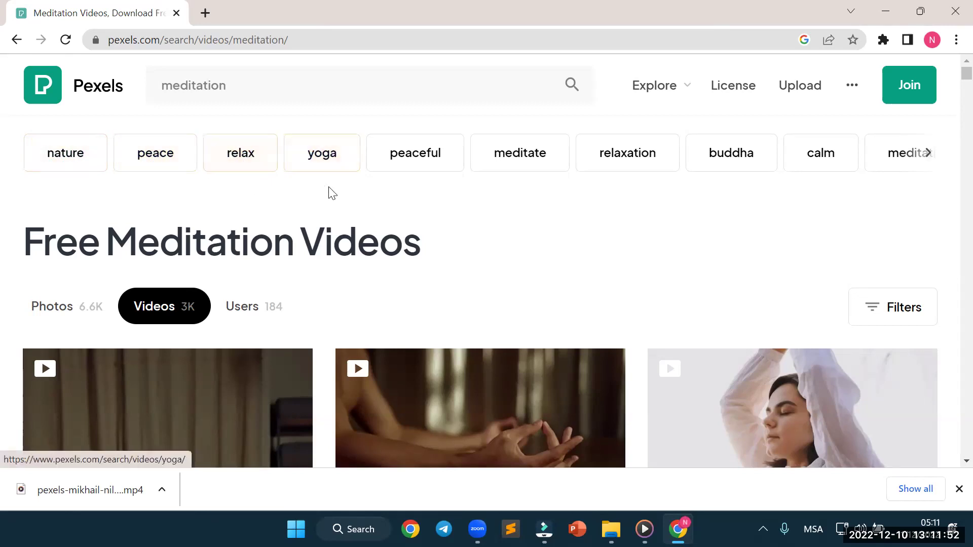
Switch to the related search "zen" and look through its video results
{"action": "left_click", "coordinate": [929, 157]}
{"action": "left_click", "coordinate": [929, 157]}
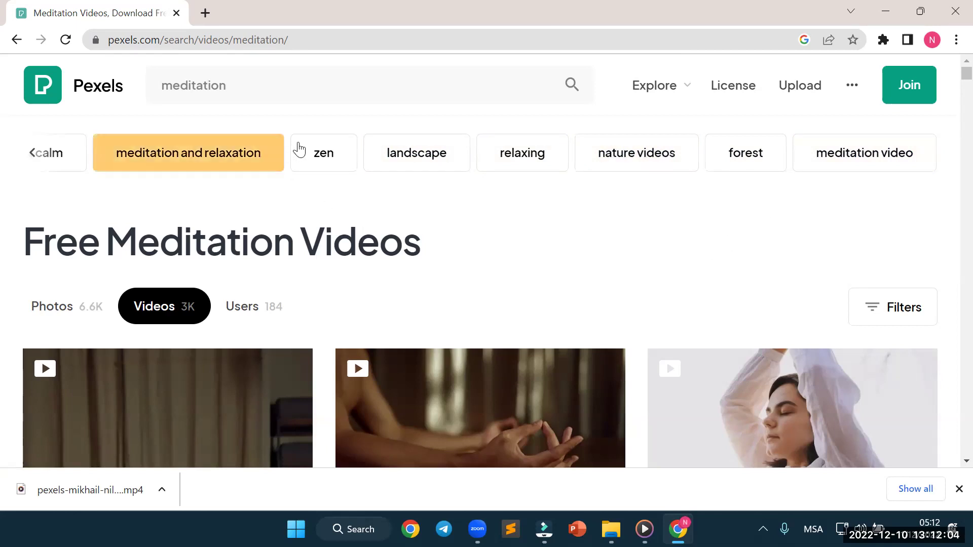
{"action": "left_click", "coordinate": [327, 153]}
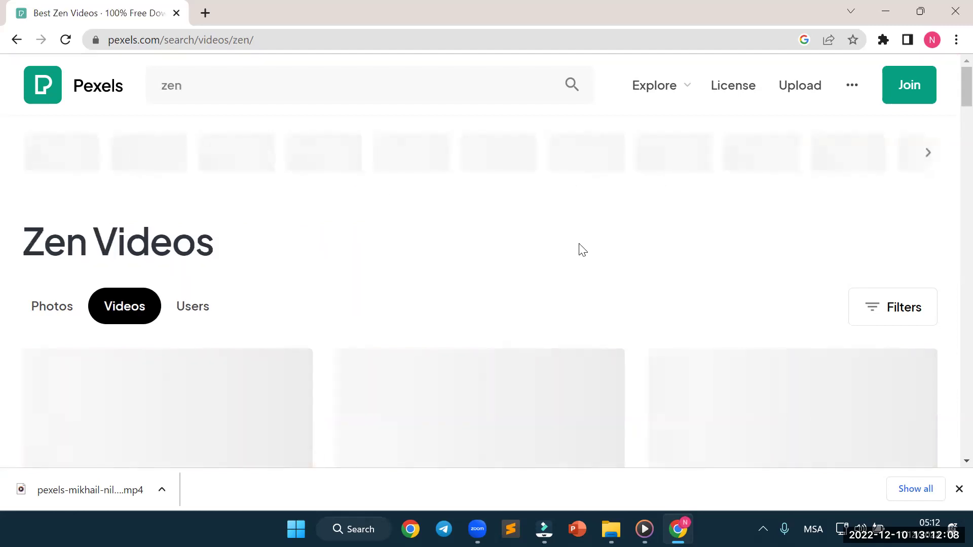
{"action": "scroll", "coordinate": [581, 250], "scroll_direction": "down", "scroll_amount": 5}
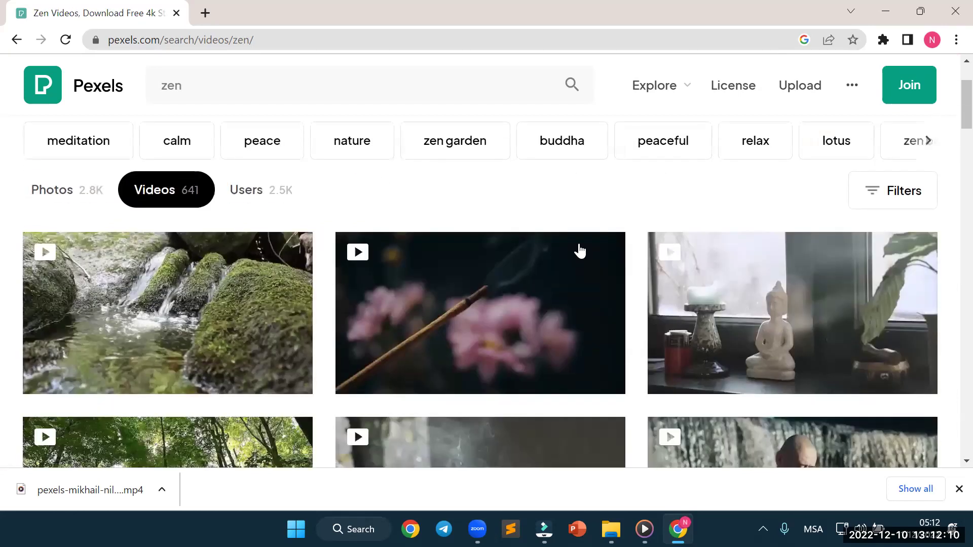
{"action": "scroll", "coordinate": [580, 251], "scroll_direction": "down", "scroll_amount": 4}
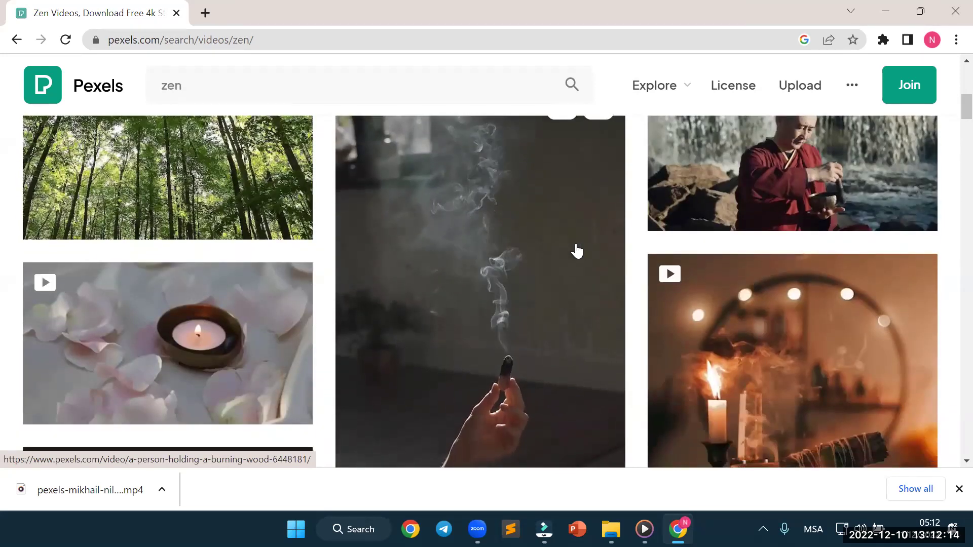
{"action": "scroll", "coordinate": [581, 250], "scroll_direction": "down", "scroll_amount": 3}
{"action": "scroll", "coordinate": [577, 250], "scroll_direction": "down", "scroll_amount": 8}
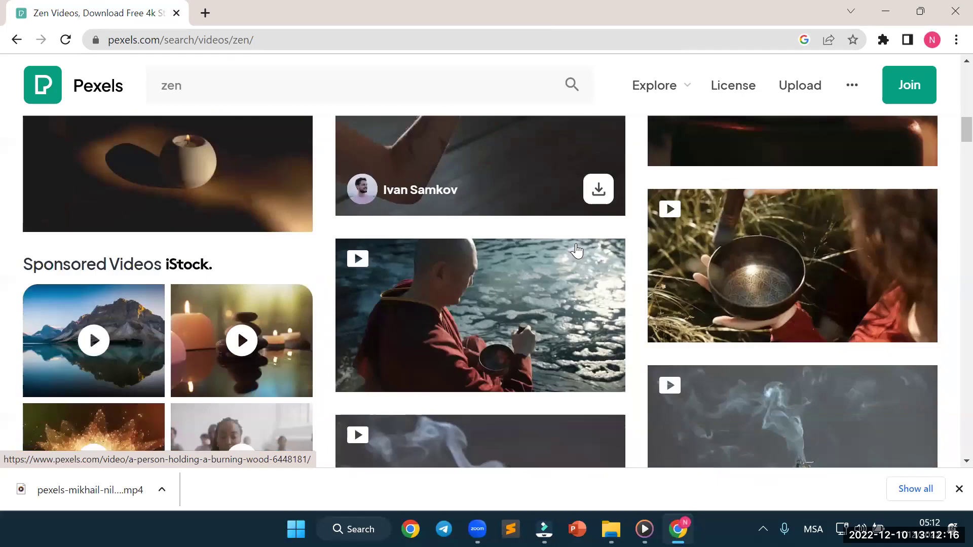
{"action": "scroll", "coordinate": [577, 251], "scroll_direction": "down", "scroll_amount": 9}
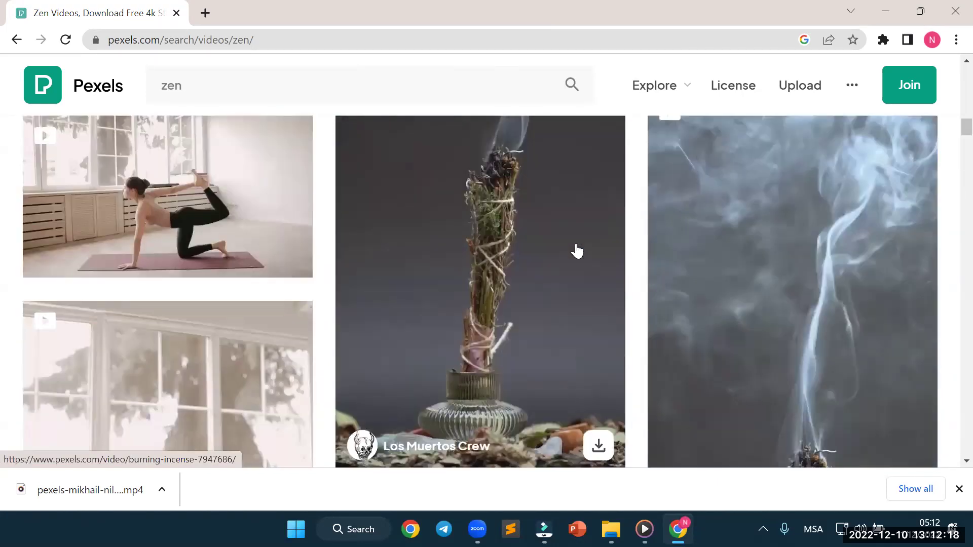
{"action": "scroll", "coordinate": [577, 250], "scroll_direction": "up", "scroll_amount": 15}
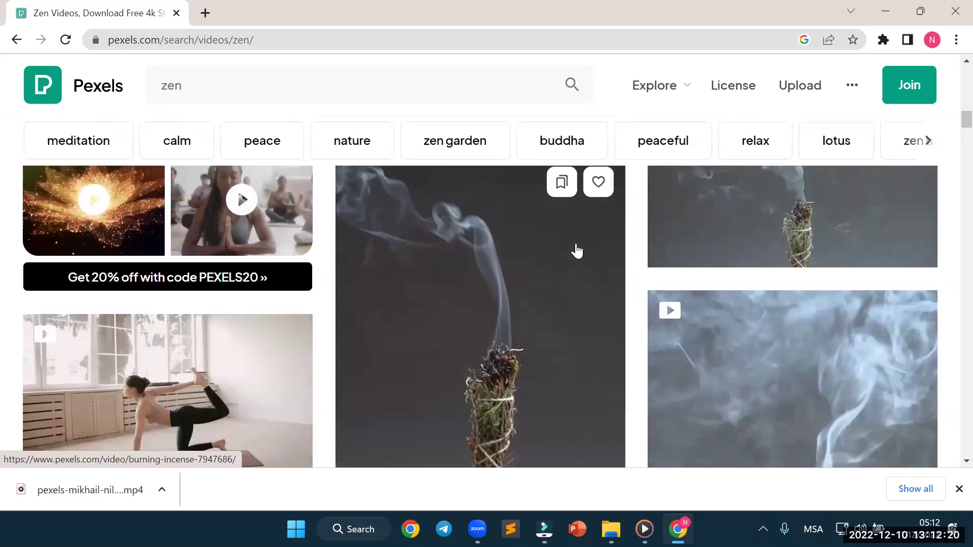
{"action": "scroll", "coordinate": [576, 243], "scroll_direction": "up", "scroll_amount": 6}
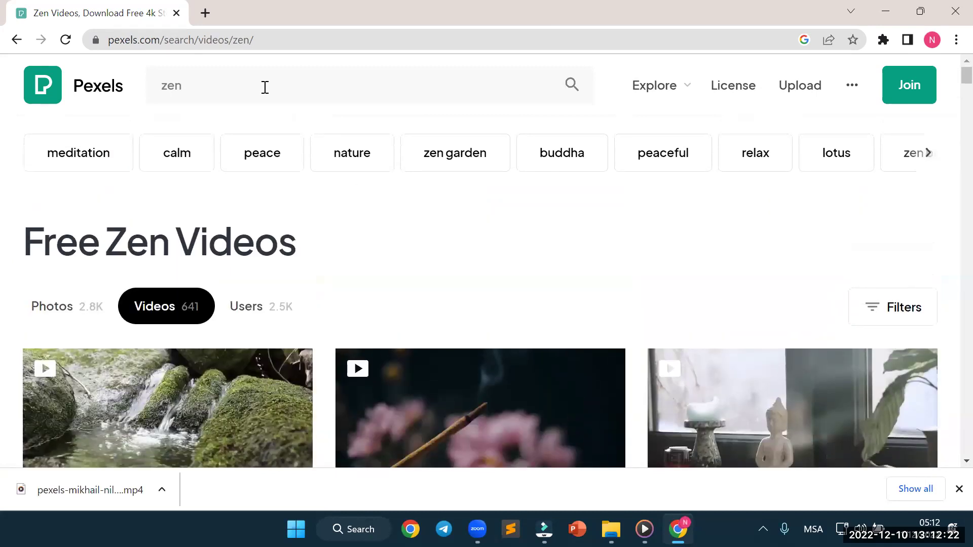
Clear the "zen" search term on Pexels and dismiss the search suggestions
{"action": "left_click", "coordinate": [264, 87]}
{"action": "double_click", "coordinate": [172, 89]}
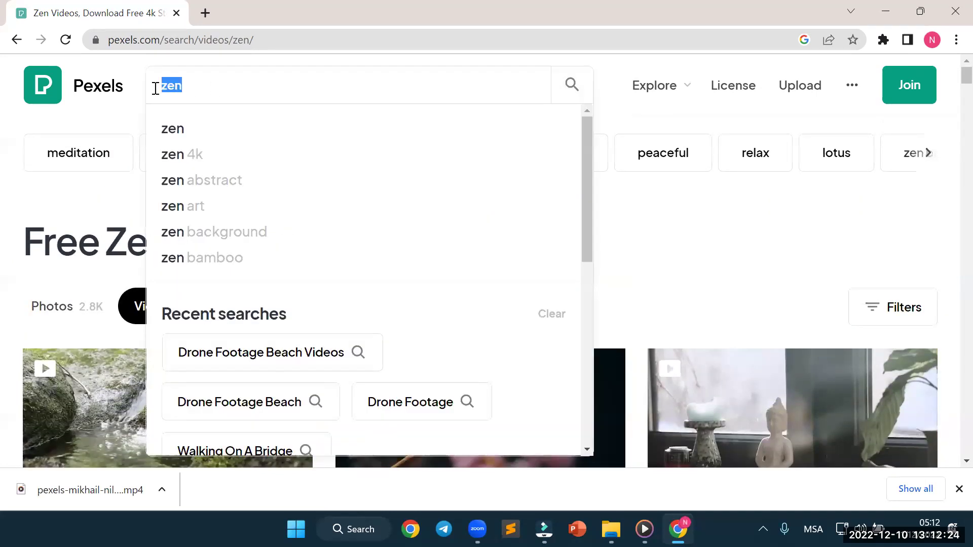
{"action": "key", "text": "BackSpace"}
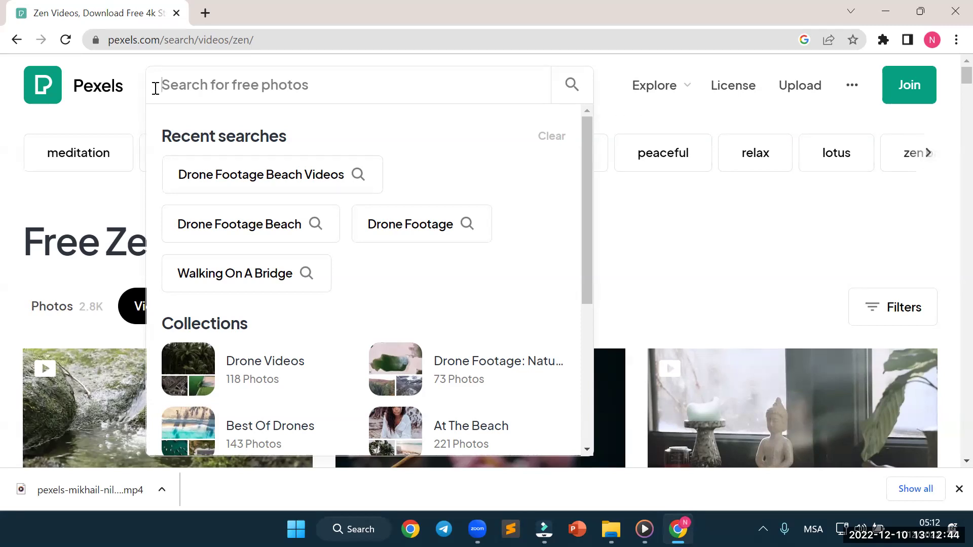
{"action": "left_click", "coordinate": [679, 214]}
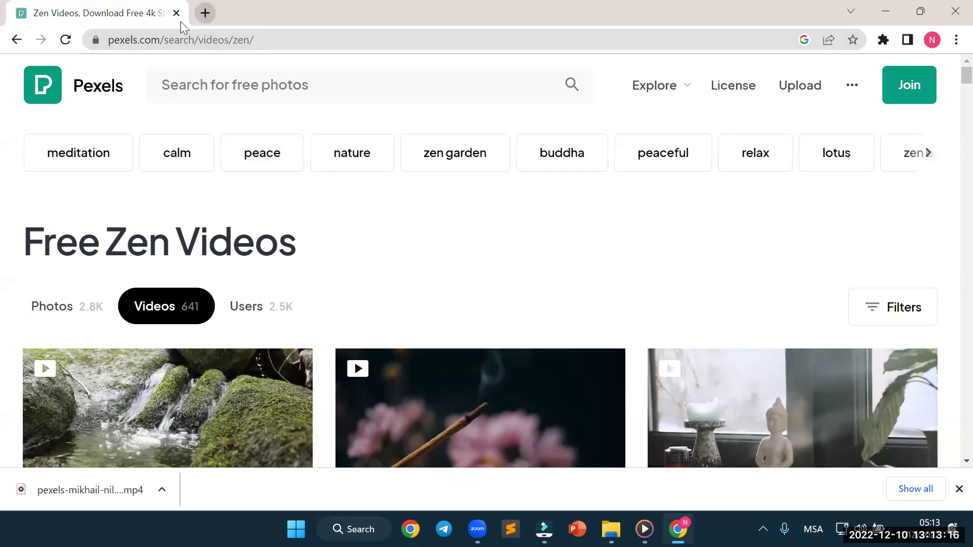
Search Google for "free music" in a new browser tab
{"action": "left_click", "coordinate": [204, 14]}
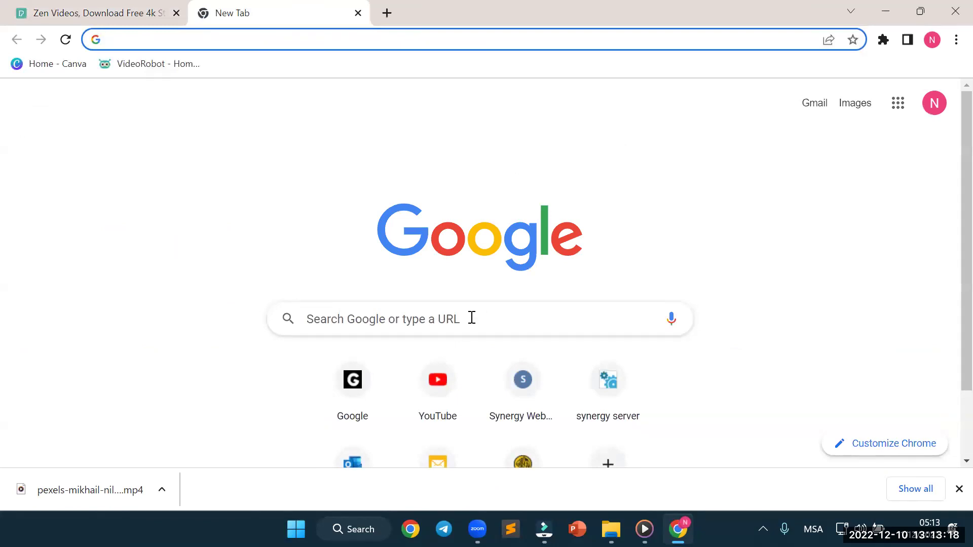
{"action": "left_click", "coordinate": [472, 317]}
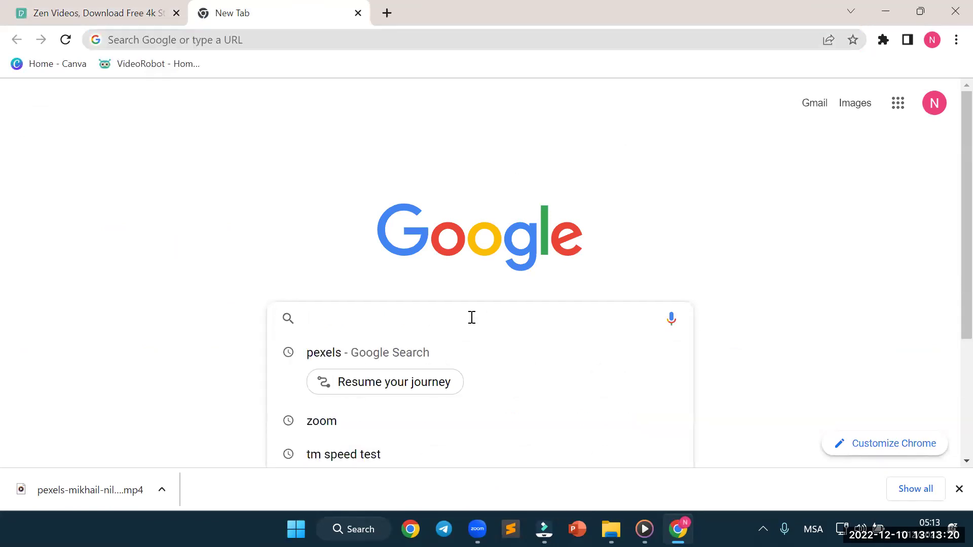
{"action": "type", "text": "fre"}
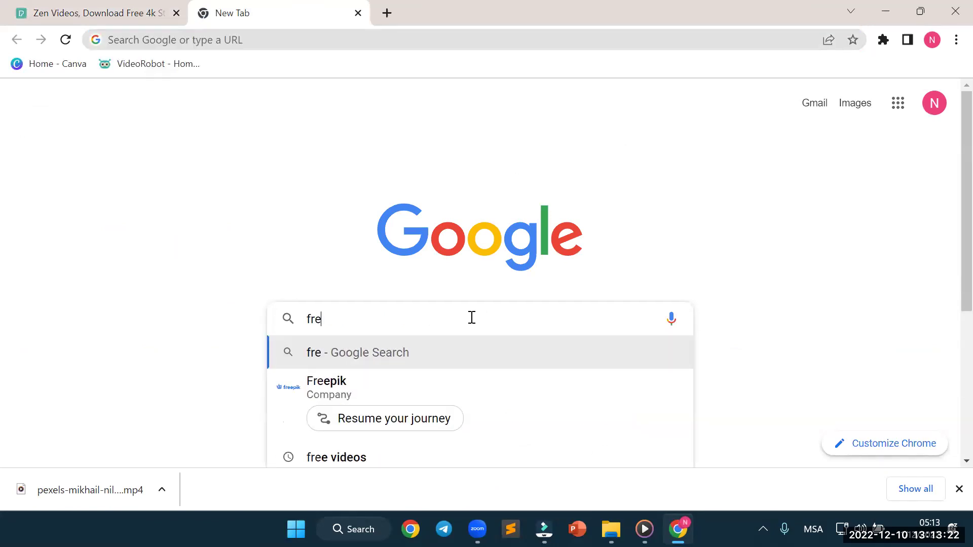
{"action": "type", "text": "e mu"}
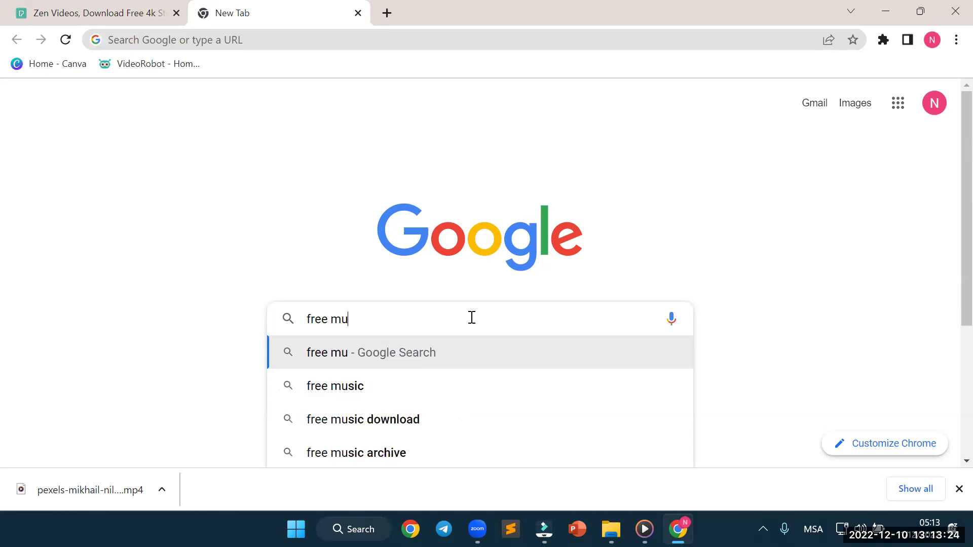
{"action": "type", "text": "sic"}
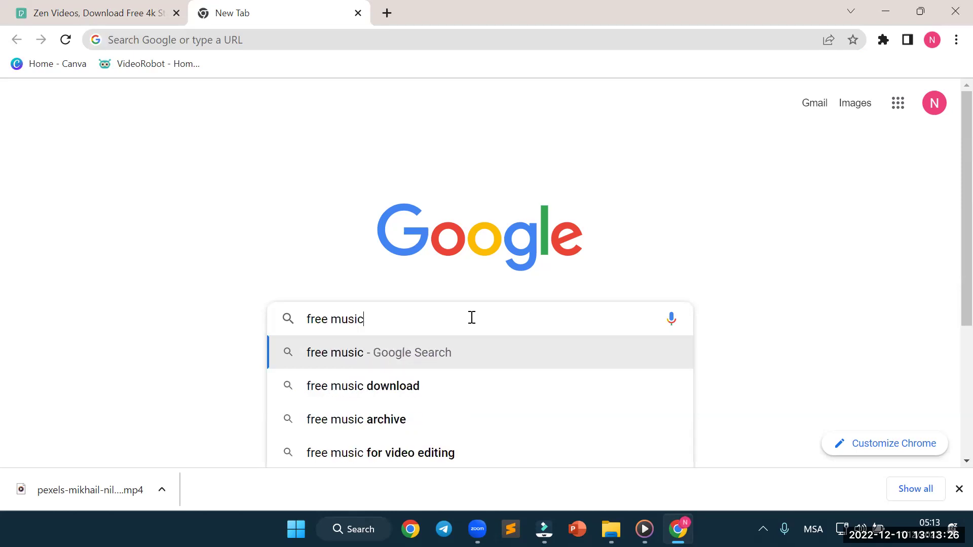
{"action": "key", "text": "Return"}
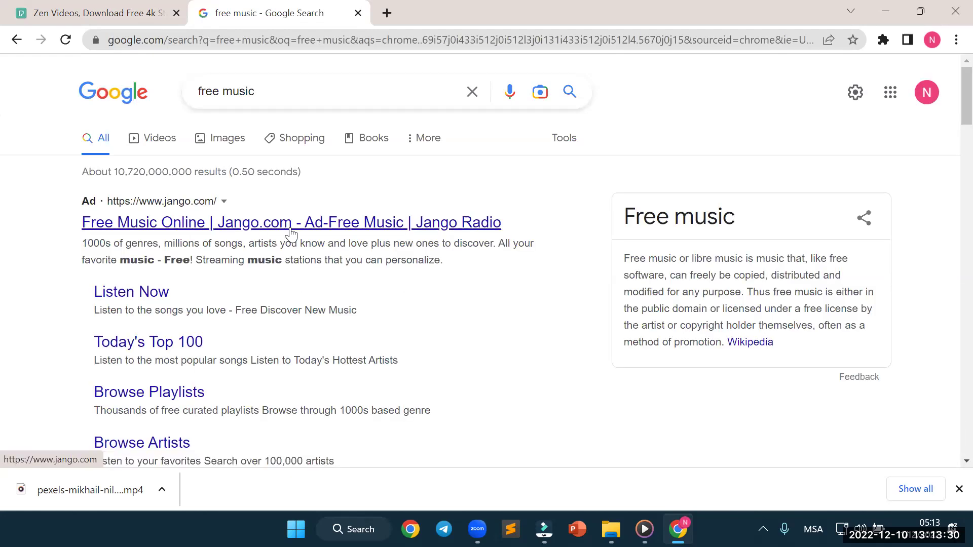
Look through the "free music" results for sites offering royalty-free tracks and return to the start of the list
{"action": "scroll", "coordinate": [319, 231], "scroll_direction": "down", "scroll_amount": 5}
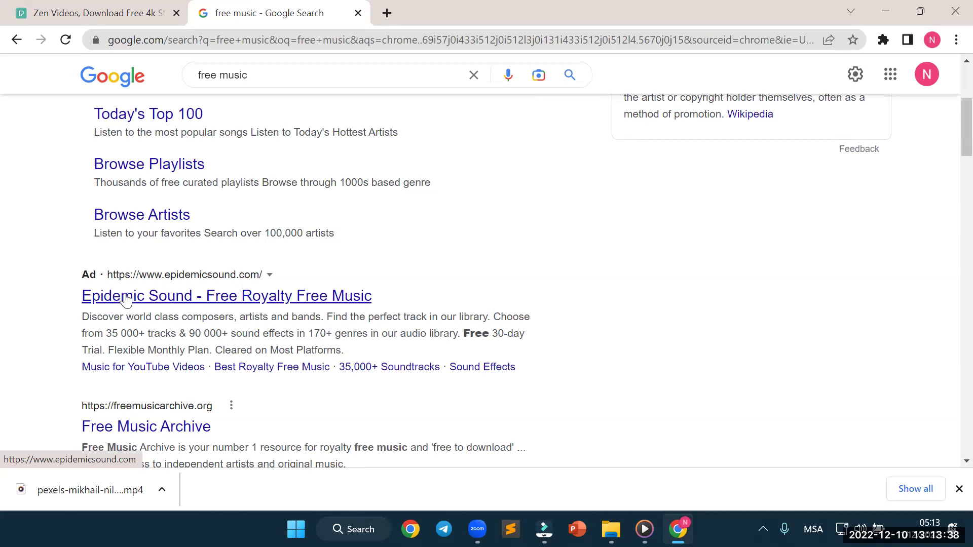
{"action": "scroll", "coordinate": [152, 355], "scroll_direction": "down", "scroll_amount": 1}
{"action": "scroll", "coordinate": [153, 353], "scroll_direction": "down", "scroll_amount": 4}
{"action": "scroll", "coordinate": [152, 296], "scroll_direction": "up", "scroll_amount": 1}
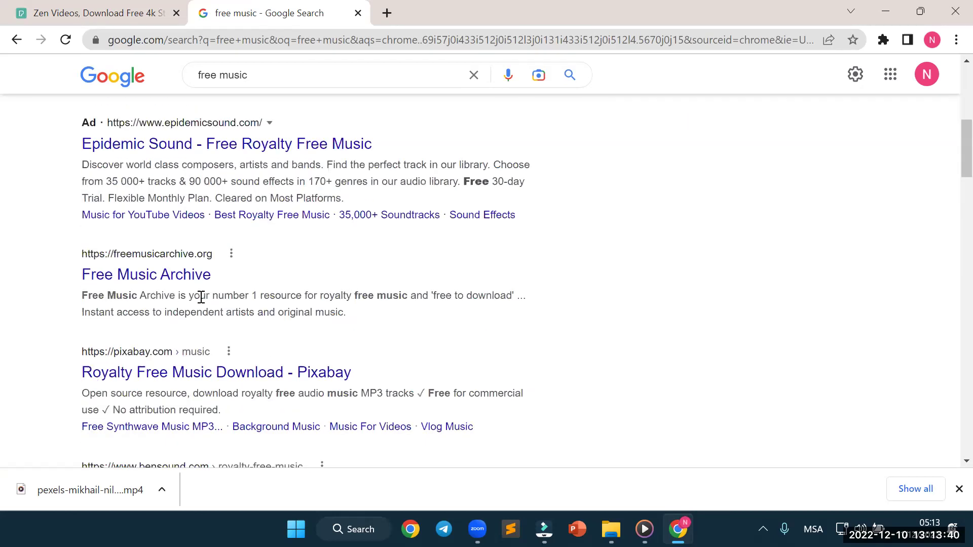
{"action": "scroll", "coordinate": [201, 297], "scroll_direction": "down", "scroll_amount": 5}
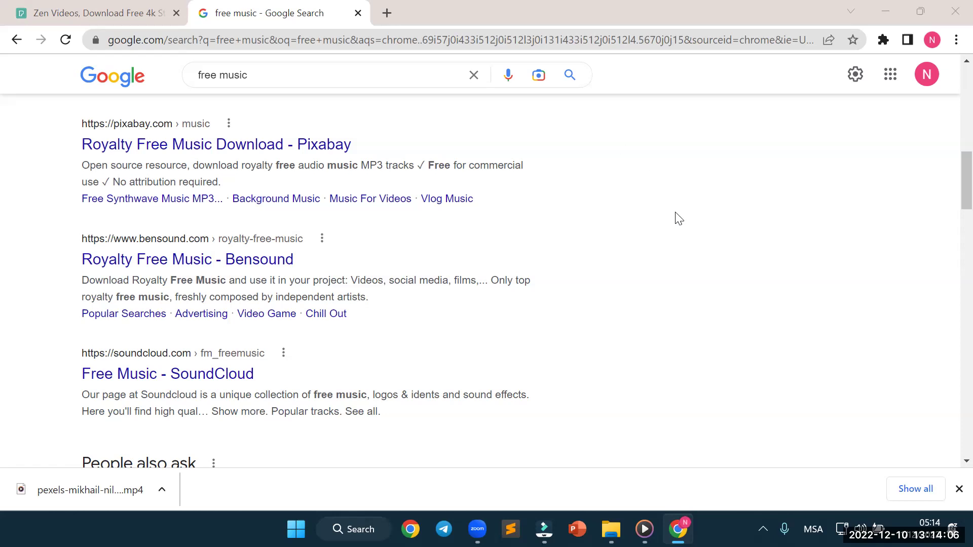
{"action": "scroll", "coordinate": [680, 219], "scroll_direction": "up", "scroll_amount": 9}
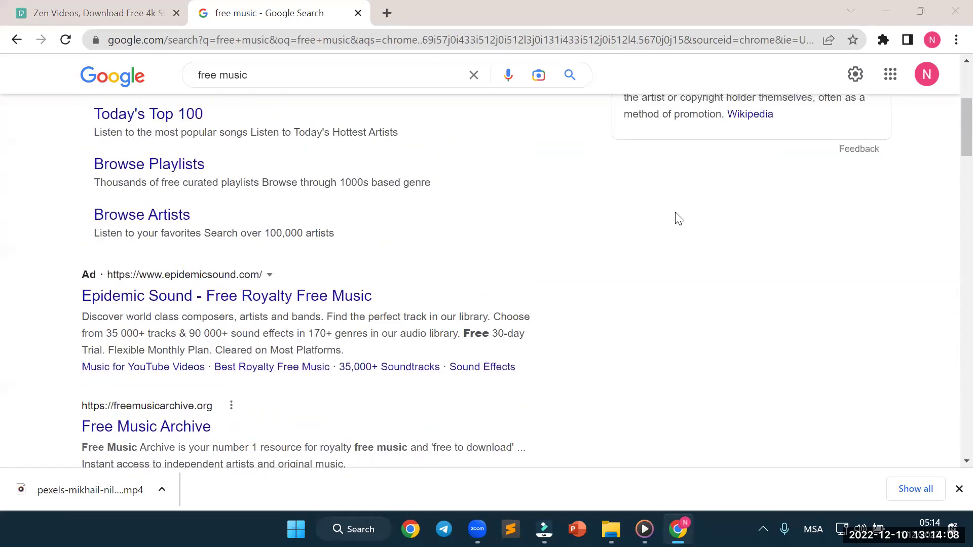
{"action": "scroll", "coordinate": [679, 219], "scroll_direction": "up", "scroll_amount": 4}
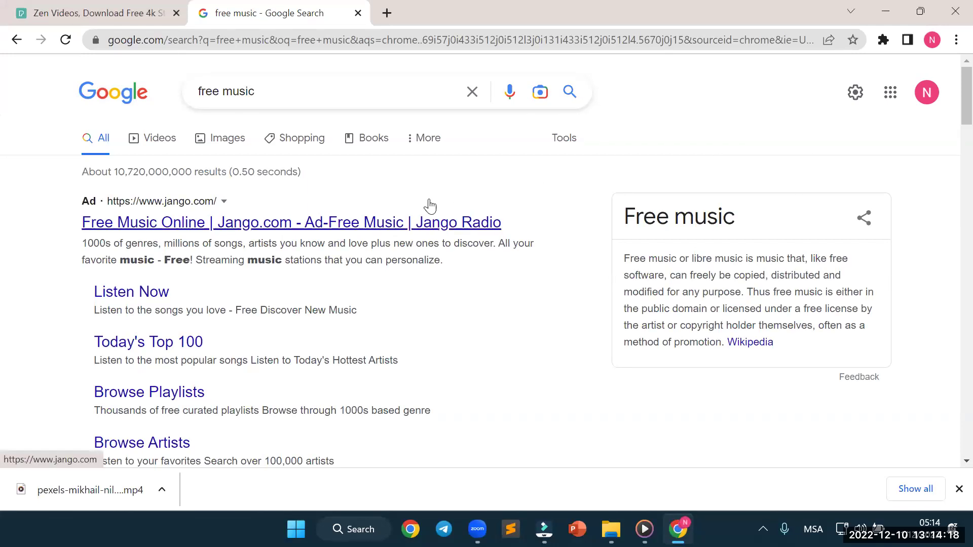
Open the Epidemic Sound result, accept its cookies, look over the home page and return to the search results
{"action": "scroll", "coordinate": [430, 208], "scroll_direction": "down", "scroll_amount": 5}
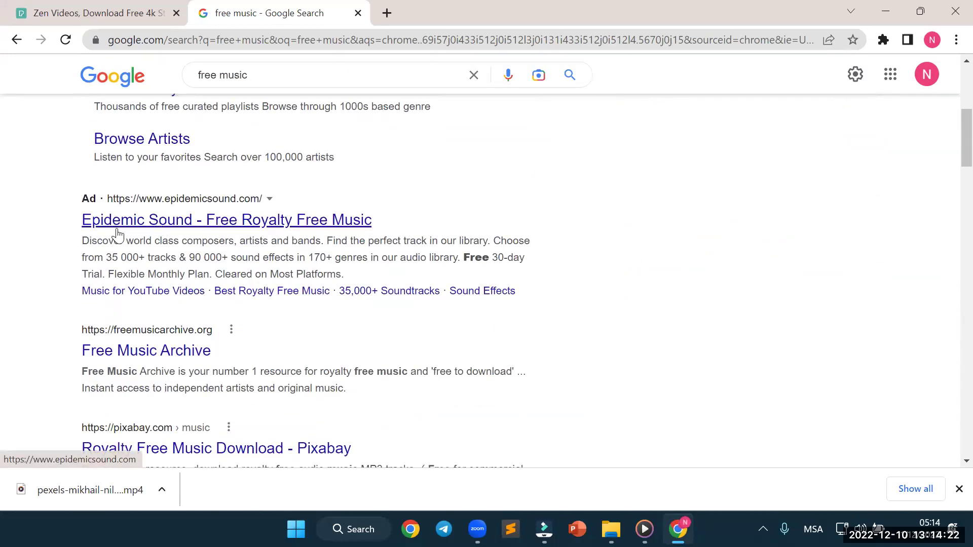
{"action": "left_click", "coordinate": [158, 225]}
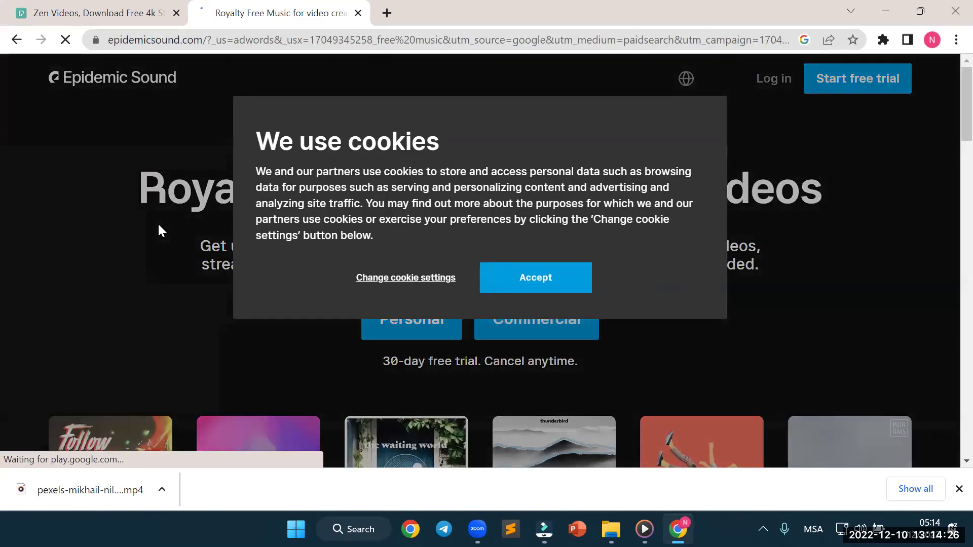
{"action": "left_click", "coordinate": [540, 280]}
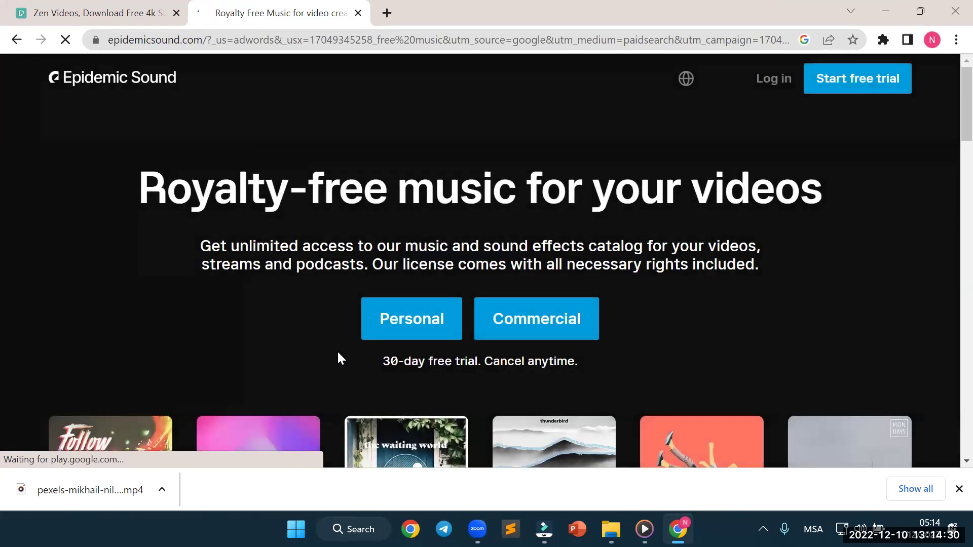
{"action": "scroll", "coordinate": [738, 347], "scroll_direction": "down", "scroll_amount": 3}
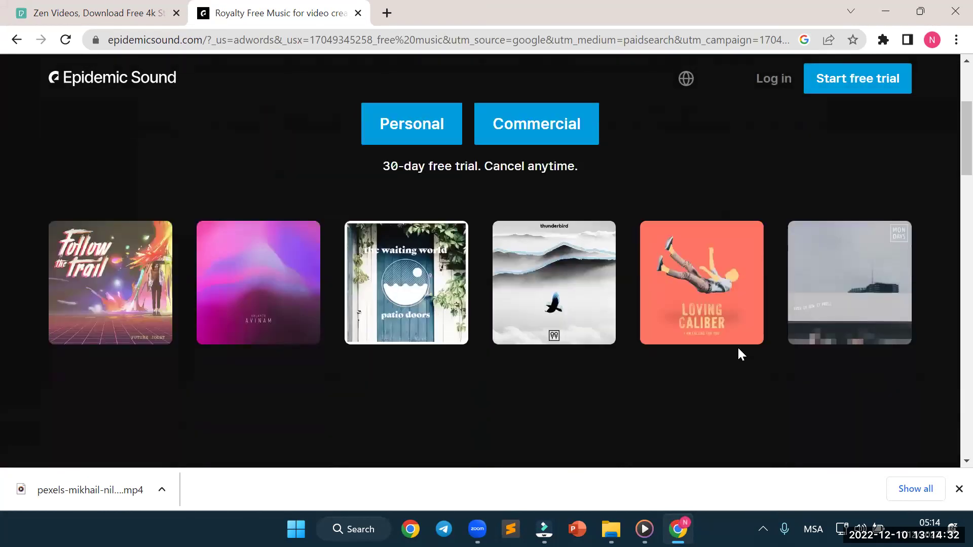
{"action": "scroll", "coordinate": [739, 350], "scroll_direction": "down", "scroll_amount": 10}
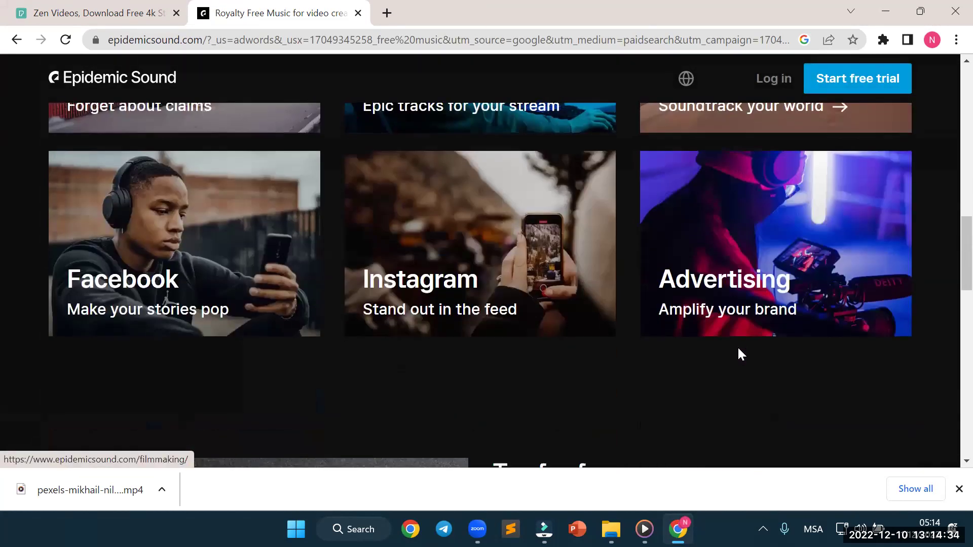
{"action": "scroll", "coordinate": [738, 348], "scroll_direction": "up", "scroll_amount": 10}
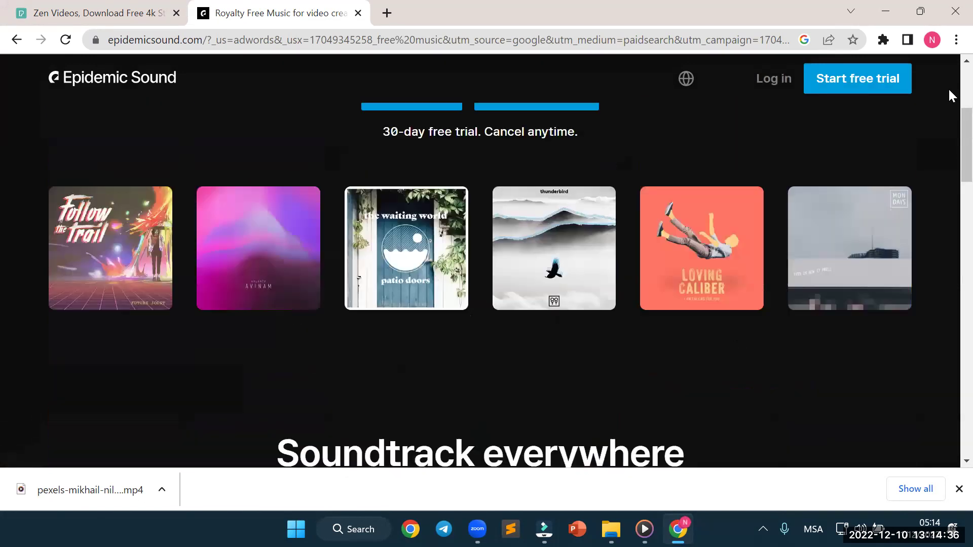
{"action": "scroll", "coordinate": [949, 95], "scroll_direction": "up", "scroll_amount": 5}
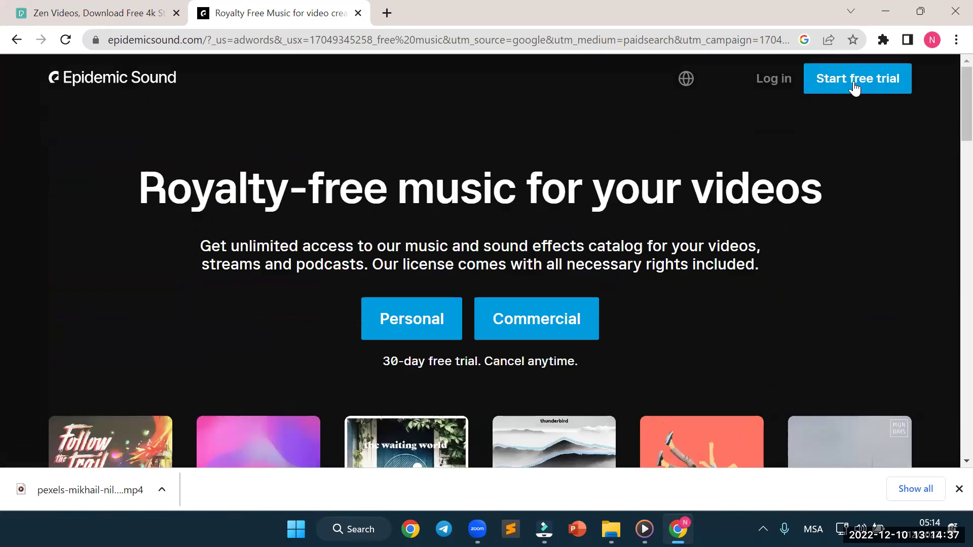
{"action": "left_click", "coordinate": [17, 40]}
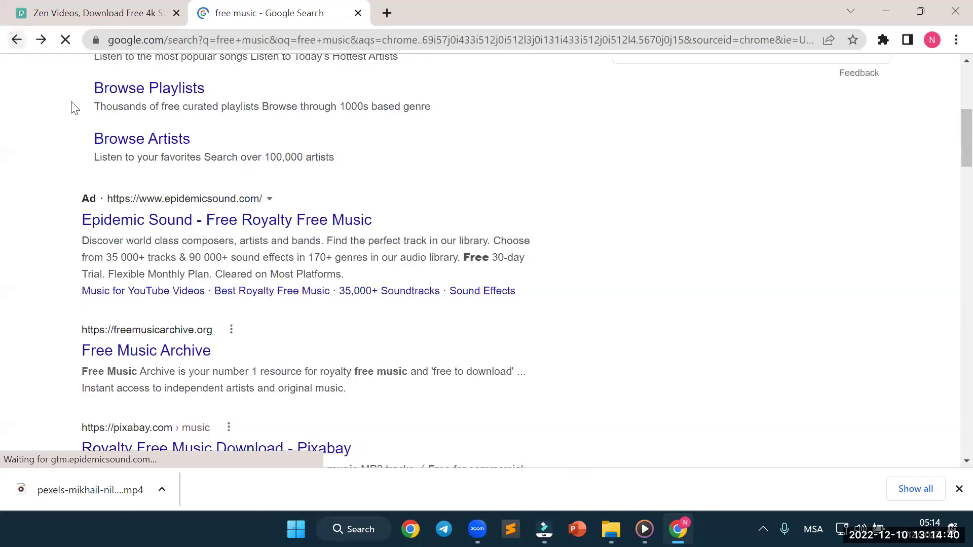
Open the Jango result, look through its trending stations and return to the search results
{"action": "scroll", "coordinate": [145, 206], "scroll_direction": "up", "scroll_amount": 6}
{"action": "left_click", "coordinate": [153, 226]}
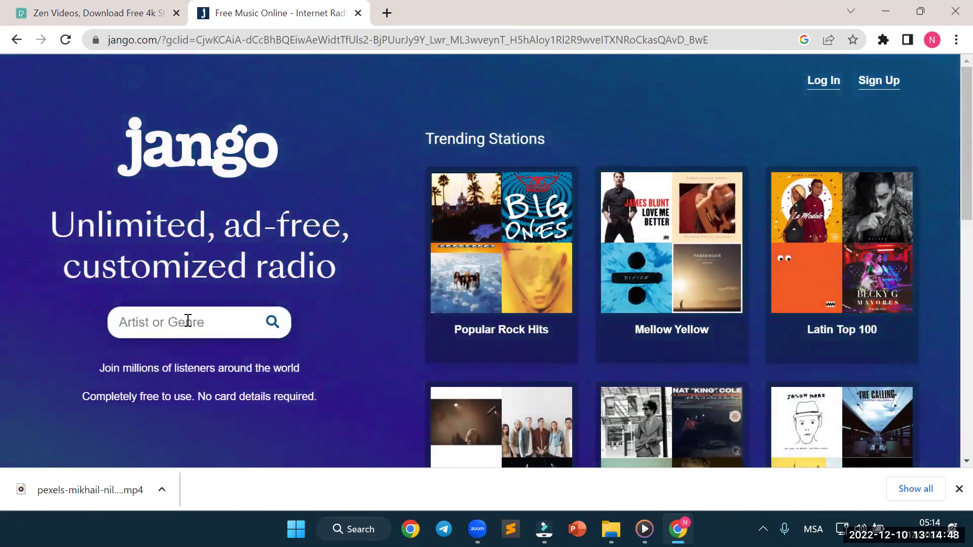
{"action": "scroll", "coordinate": [772, 318], "scroll_direction": "down", "scroll_amount": 5}
{"action": "scroll", "coordinate": [771, 318], "scroll_direction": "down", "scroll_amount": 3}
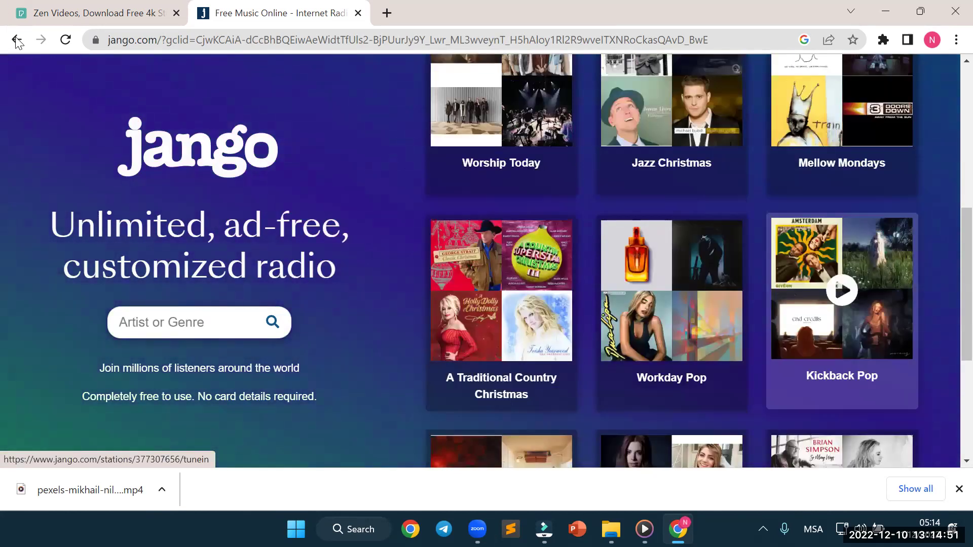
{"action": "left_click", "coordinate": [15, 39]}
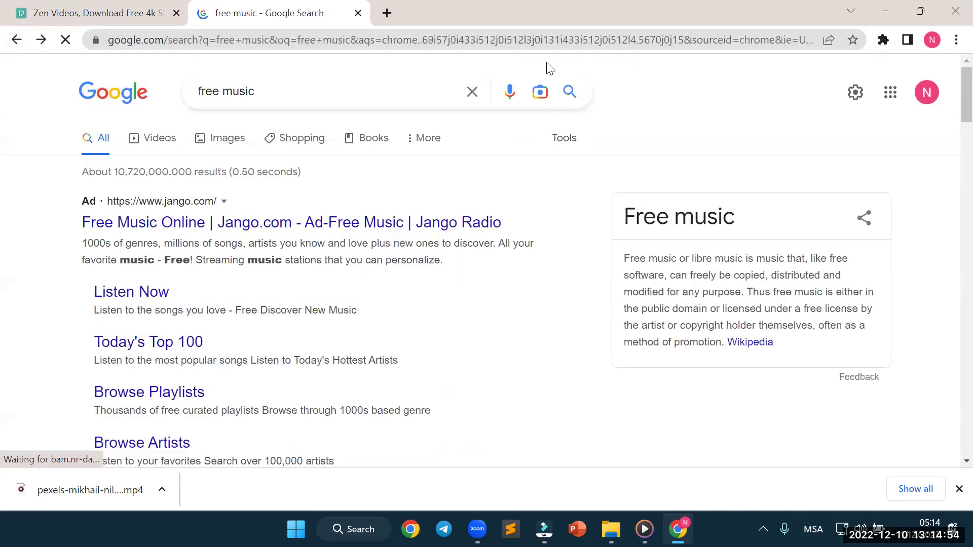
Close the Pexels zen videos page and open YouTube in a new browser tab
{"action": "left_click", "coordinate": [174, 21]}
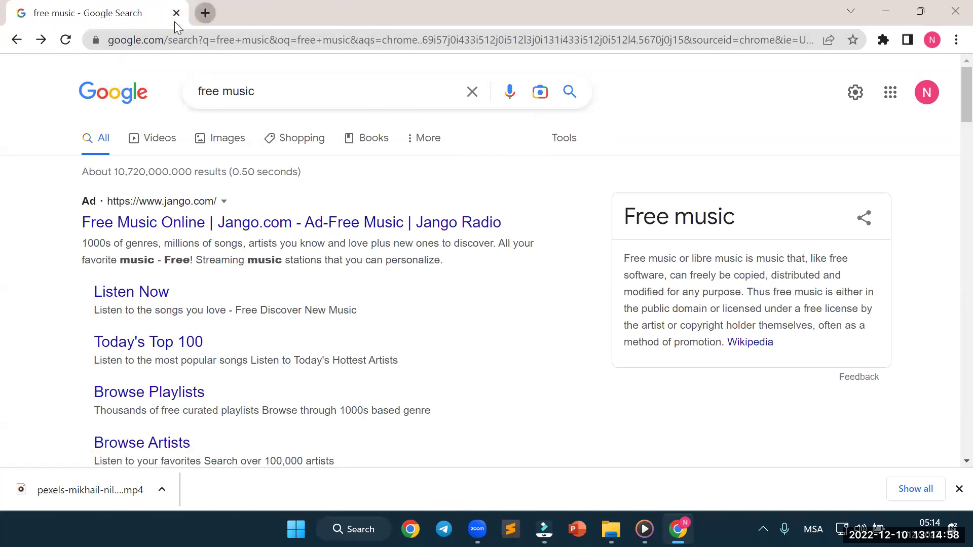
{"action": "key", "text": "ctrl+t"}
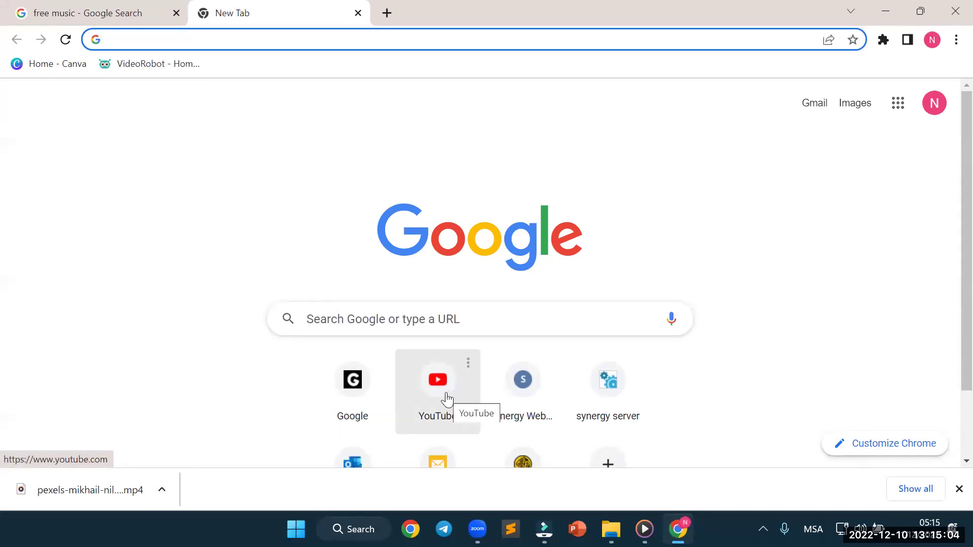
{"action": "left_click", "coordinate": [446, 398]}
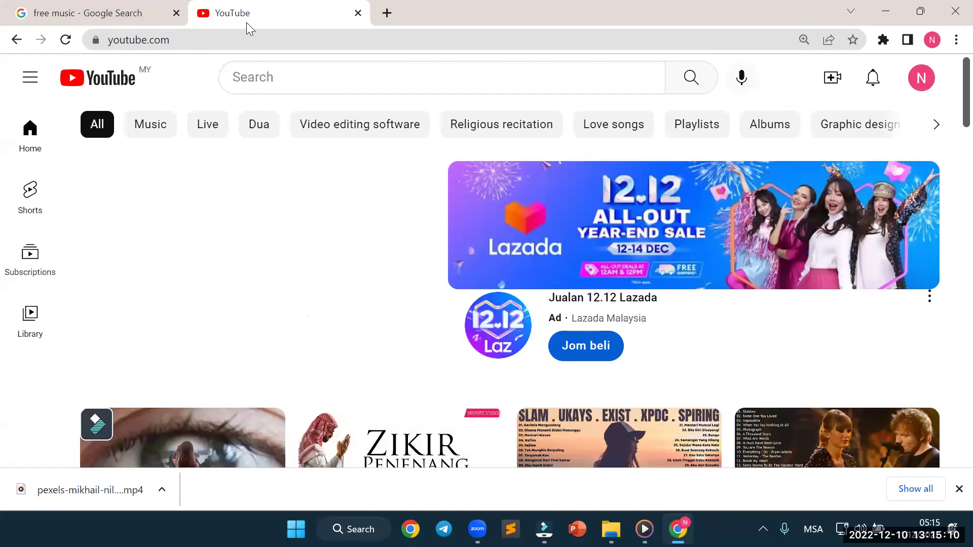
Look through YouTube's full navigation guide, from subscriptions and Explore to More from YouTube, for a music source
{"action": "left_click", "coordinate": [30, 82]}
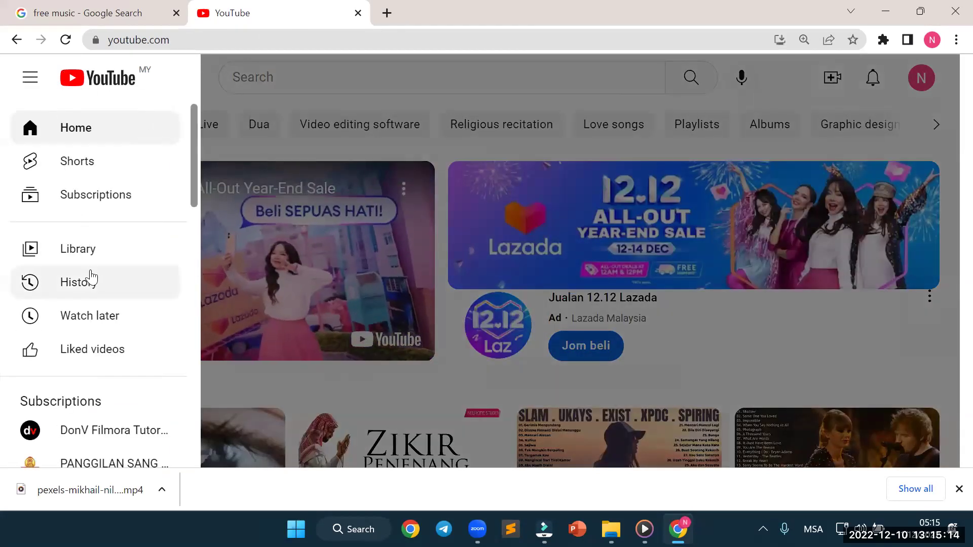
{"action": "scroll", "coordinate": [71, 183], "scroll_direction": "down", "scroll_amount": 7}
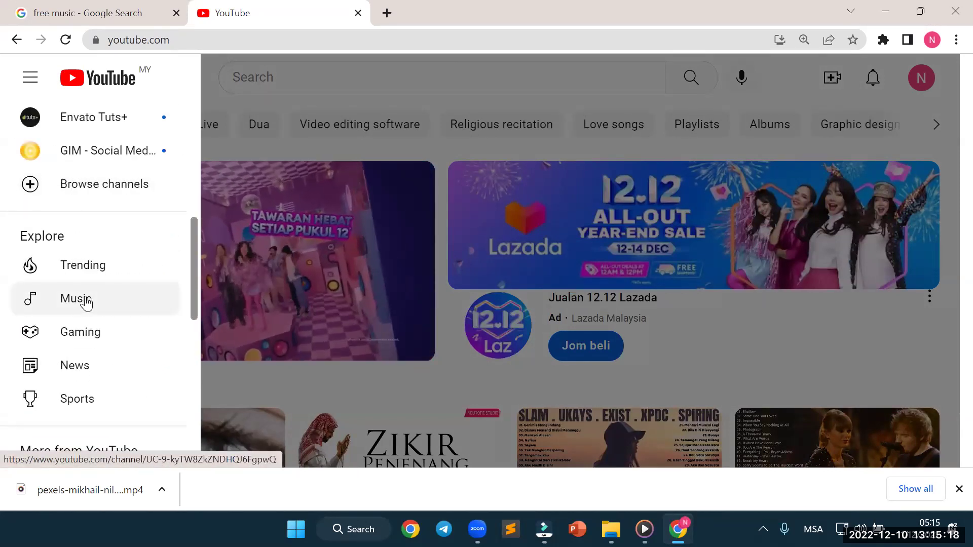
{"action": "scroll", "coordinate": [86, 302], "scroll_direction": "down", "scroll_amount": 8}
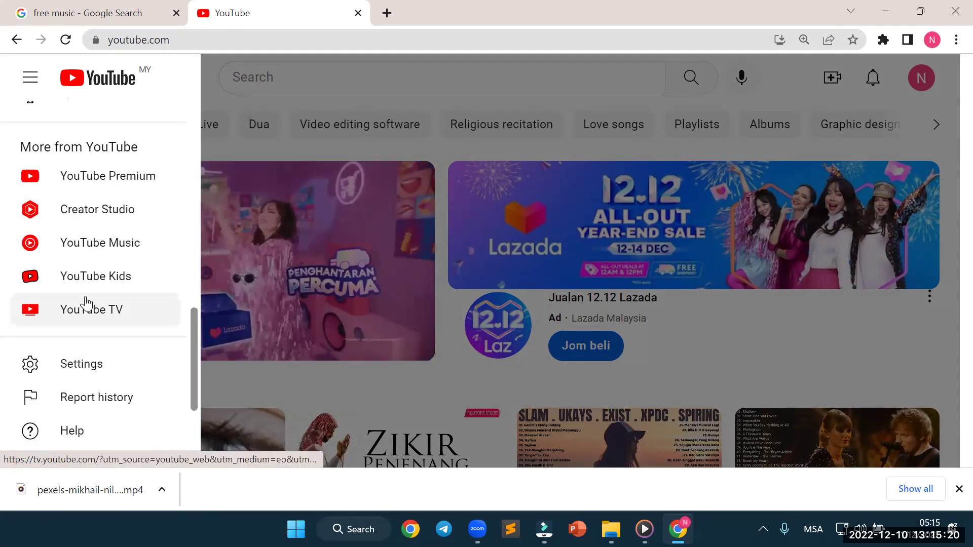
{"action": "scroll", "coordinate": [87, 299], "scroll_direction": "down", "scroll_amount": 2}
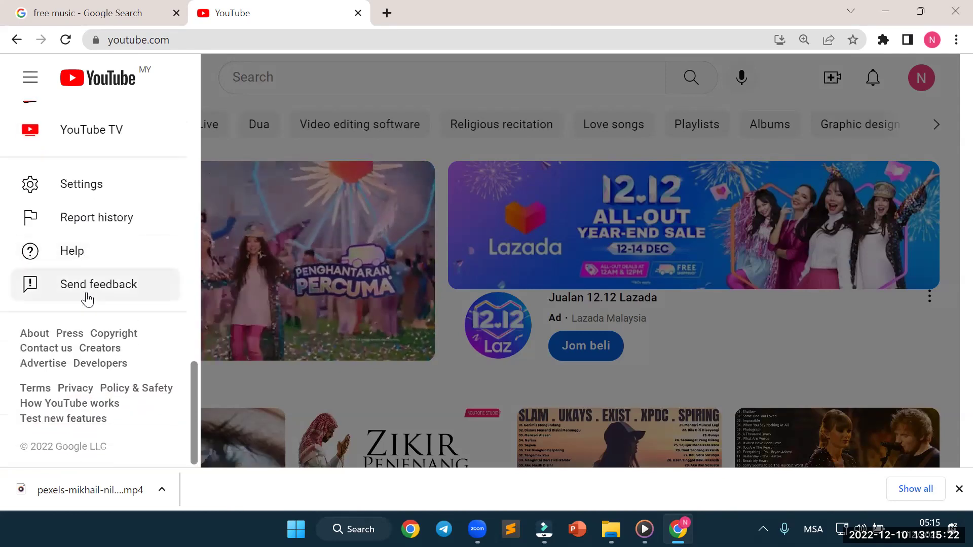
{"action": "scroll", "coordinate": [87, 298], "scroll_direction": "up", "scroll_amount": 3}
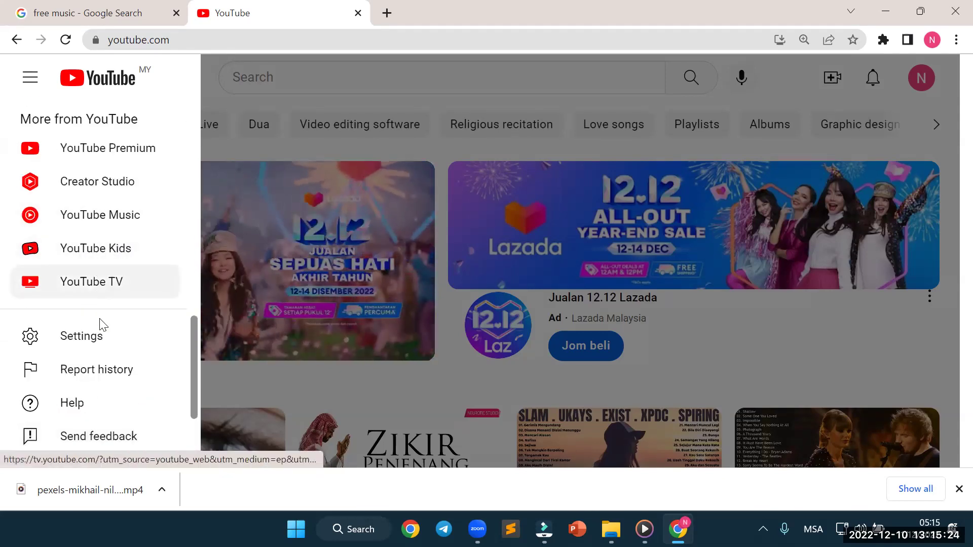
{"action": "scroll", "coordinate": [103, 373], "scroll_direction": "up", "scroll_amount": 2}
{"action": "scroll", "coordinate": [105, 370], "scroll_direction": "up", "scroll_amount": 2}
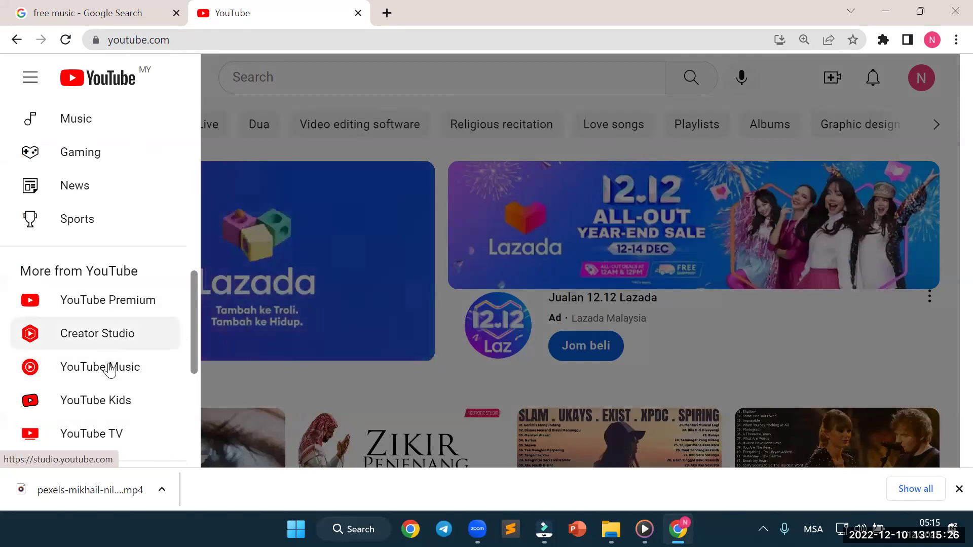
{"action": "scroll", "coordinate": [111, 377], "scroll_direction": "up", "scroll_amount": 5}
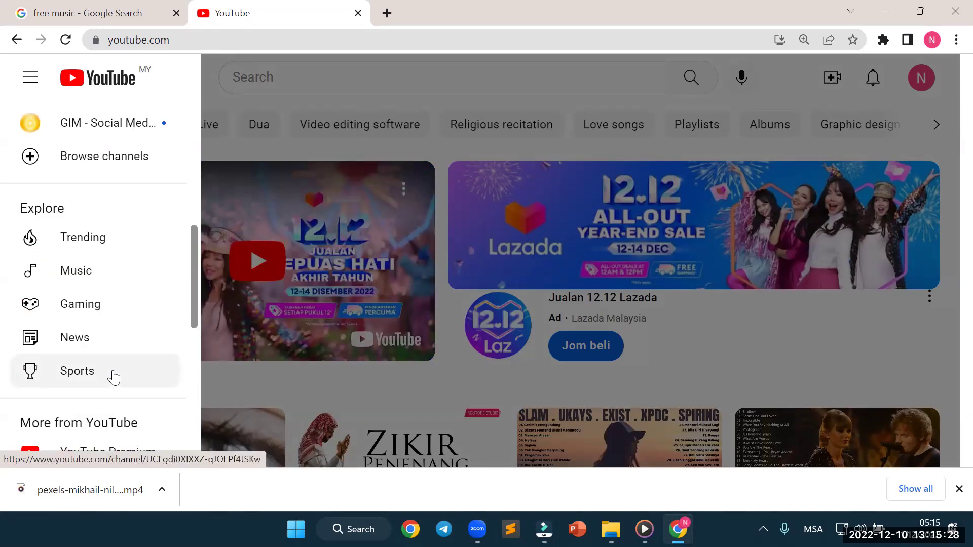
{"action": "scroll", "coordinate": [120, 261], "scroll_direction": "up", "scroll_amount": 4}
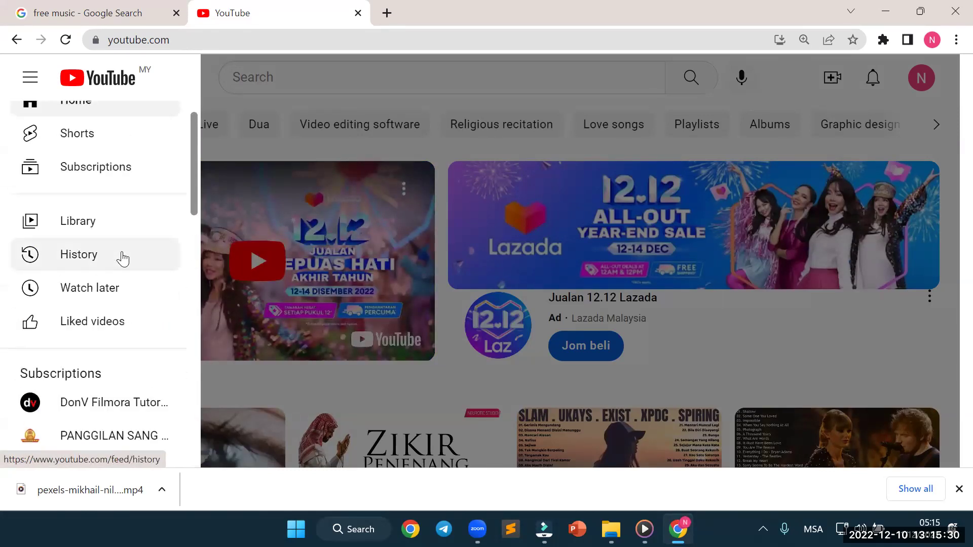
{"action": "scroll", "coordinate": [135, 304], "scroll_direction": "up", "scroll_amount": 1}
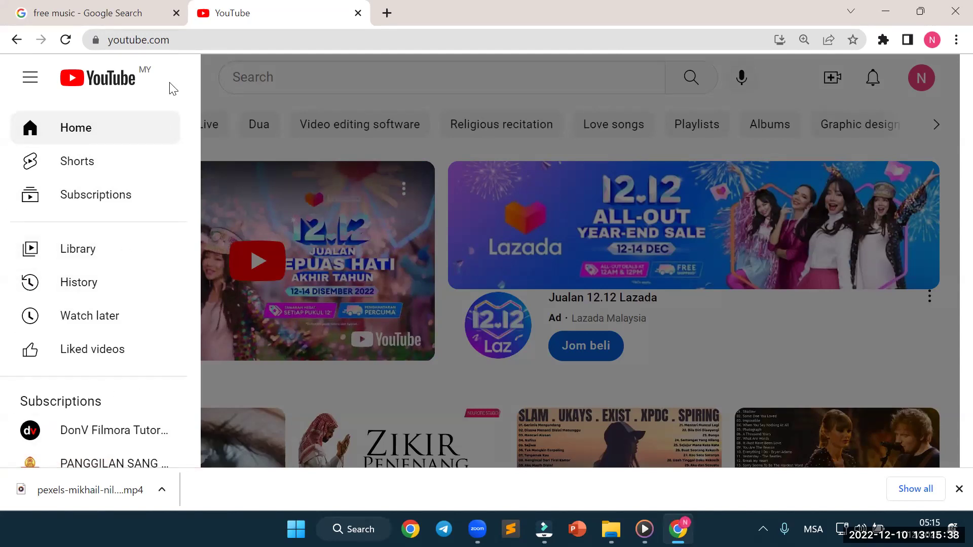
Close the free music search and YouTube pages, and show the Downloads folder in File Explorer
{"action": "left_click", "coordinate": [176, 13]}
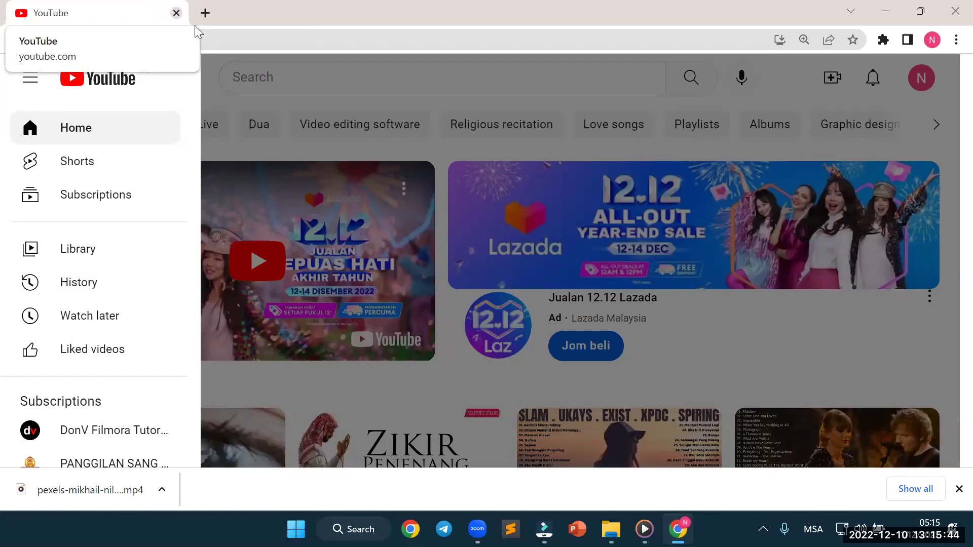
{"action": "key", "text": "ctrl+w"}
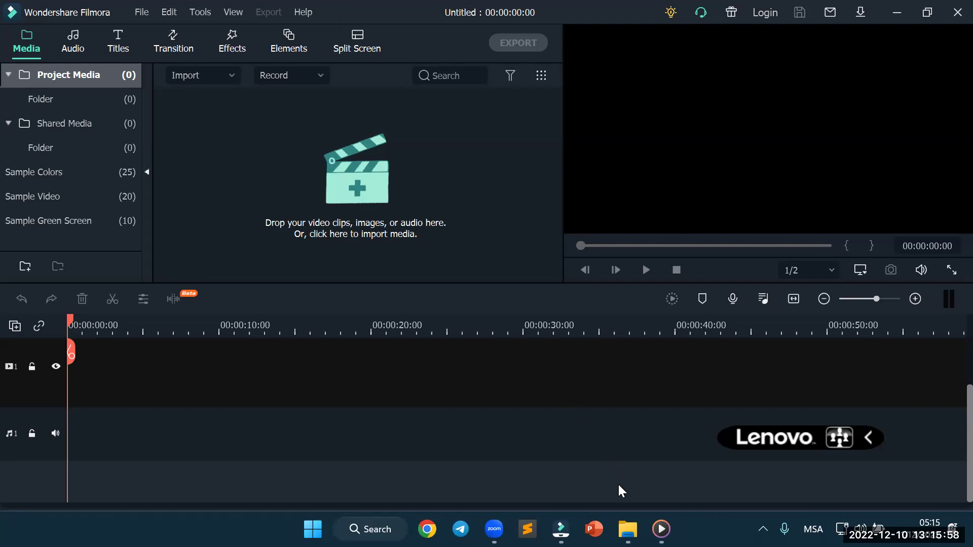
{"action": "left_click", "coordinate": [628, 529]}
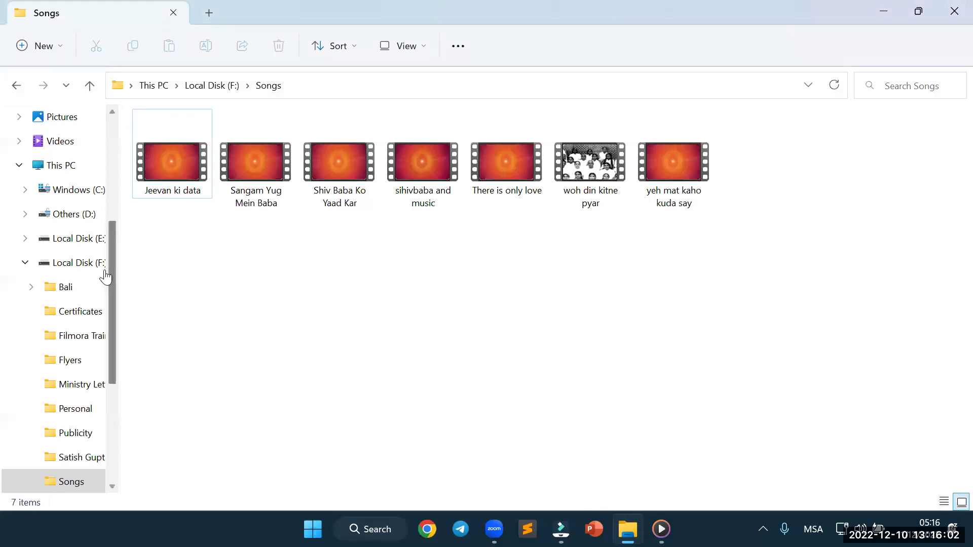
{"action": "scroll", "coordinate": [65, 260], "scroll_direction": "up", "scroll_amount": 2}
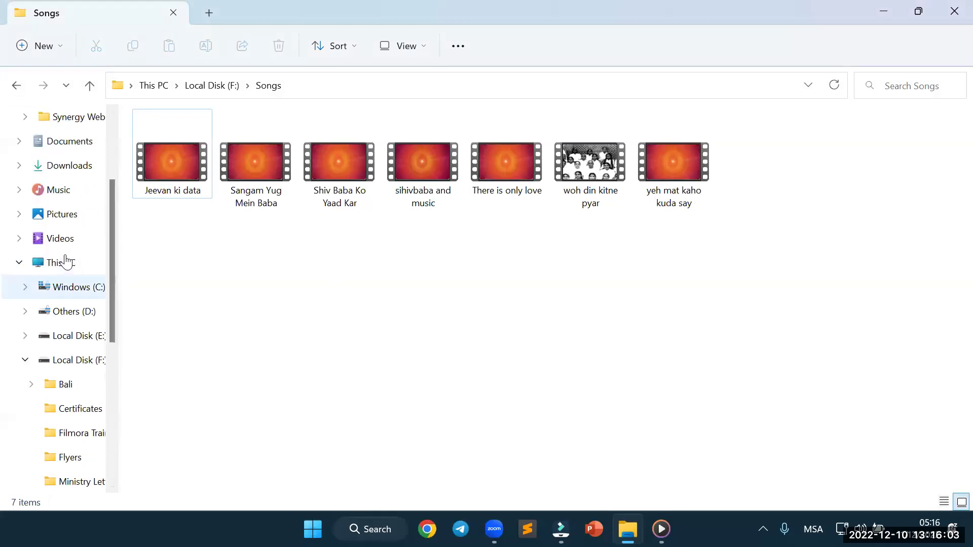
{"action": "left_click", "coordinate": [72, 167]}
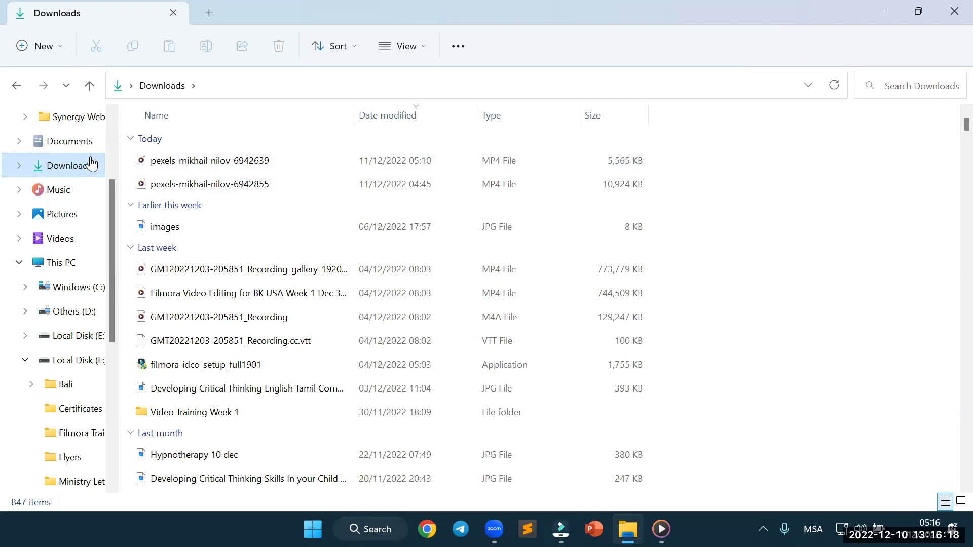
Play the downloaded Pexels video ending in 6942639, close the player and return to the Downloads folder
{"action": "double_click", "coordinate": [258, 160]}
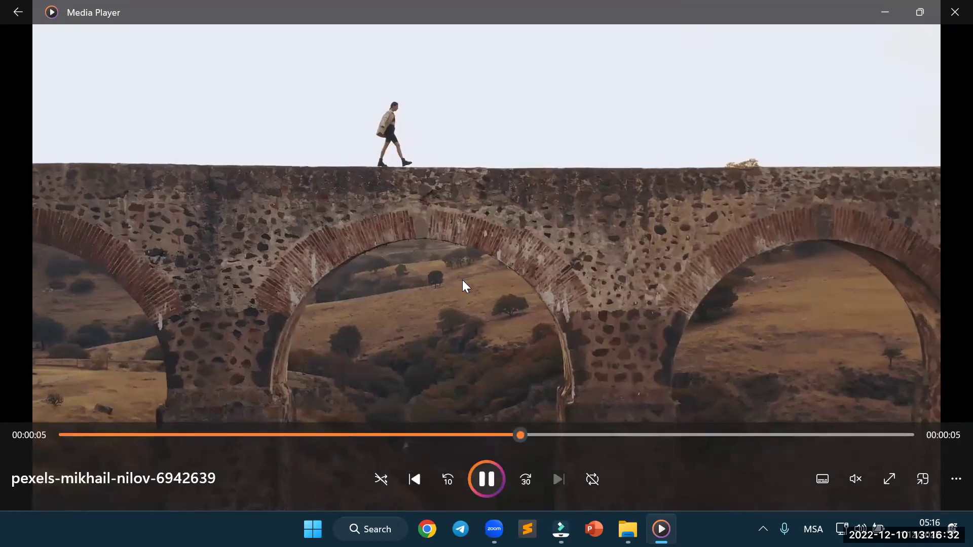
{"action": "left_click", "coordinate": [953, 13]}
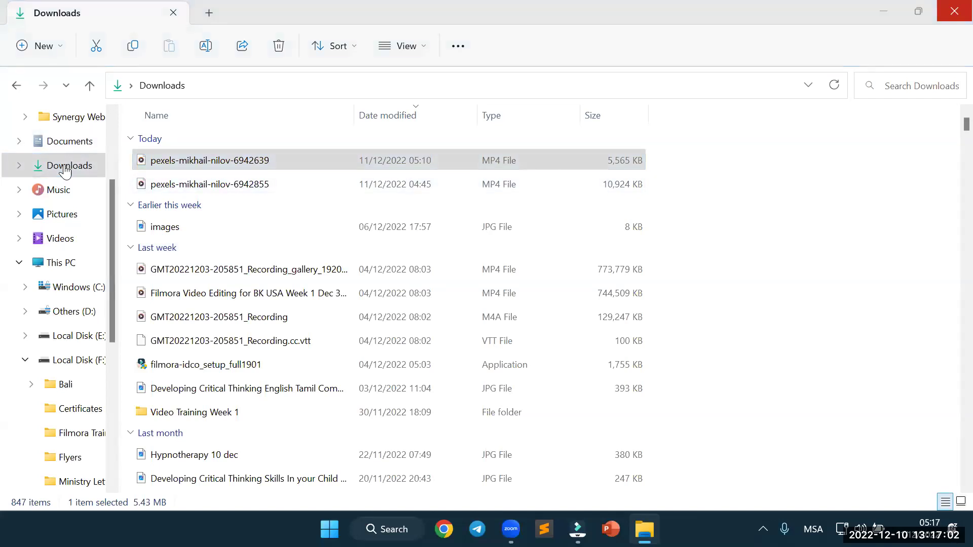
{"action": "left_click", "coordinate": [66, 170]}
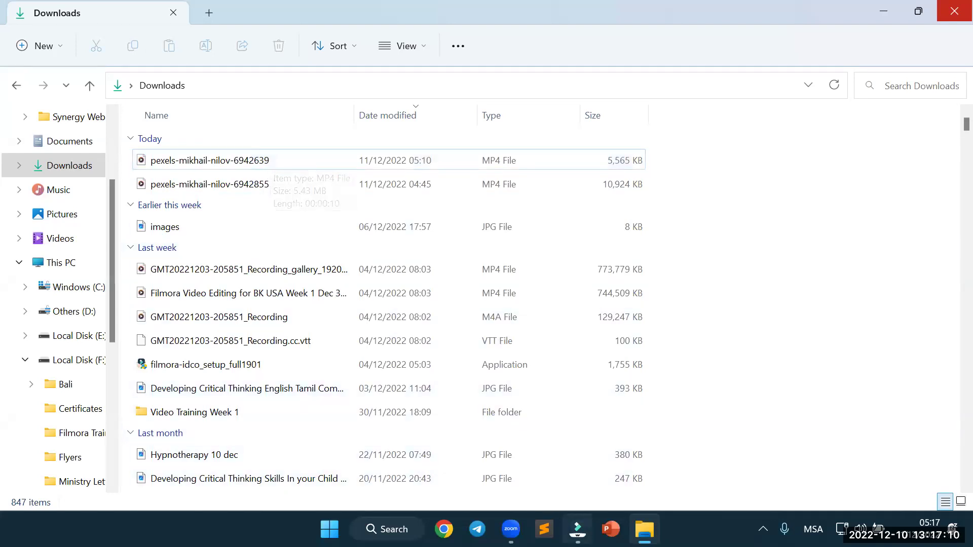
Switch to Wondershare Filmora and start importing media files into the project
{"action": "mouse_move", "coordinate": [578, 530]}
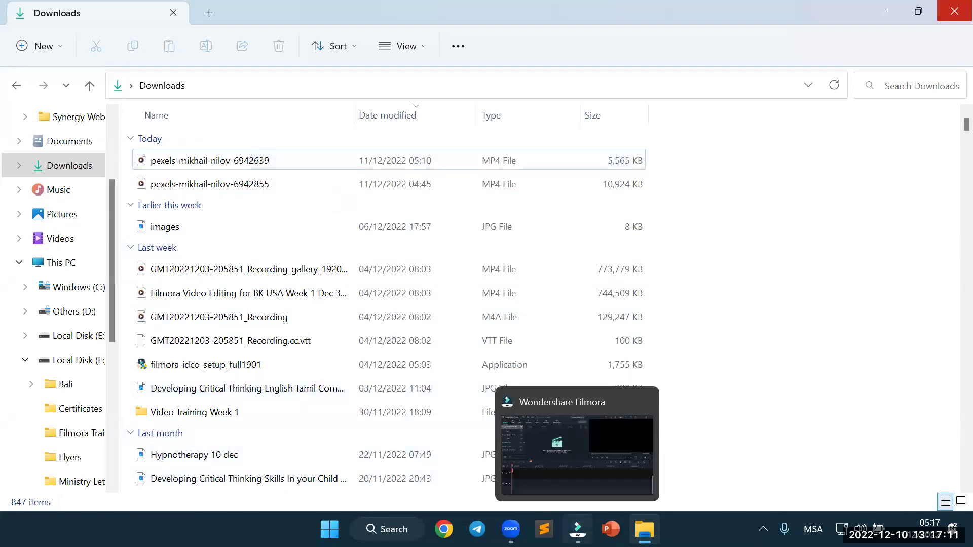
{"action": "left_click", "coordinate": [565, 481]}
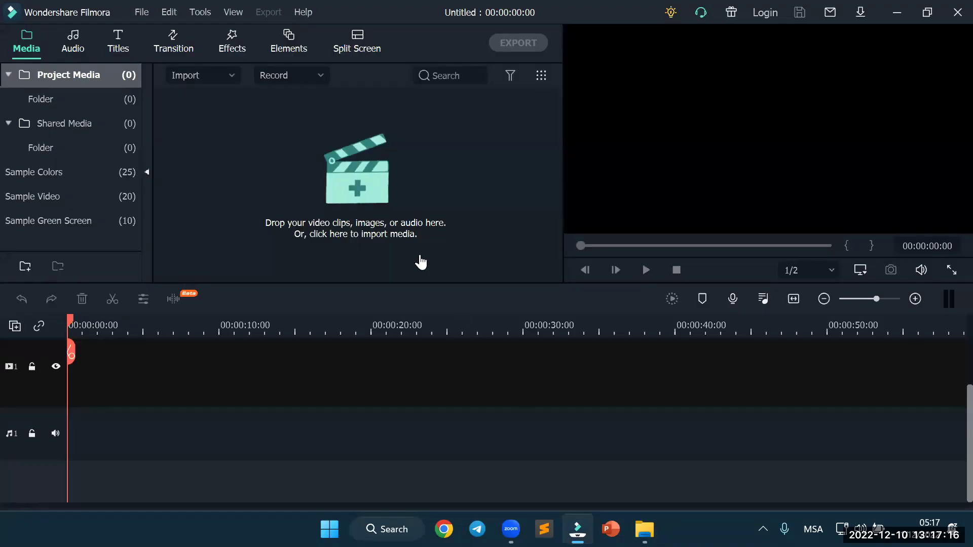
{"action": "left_click", "coordinate": [231, 76]}
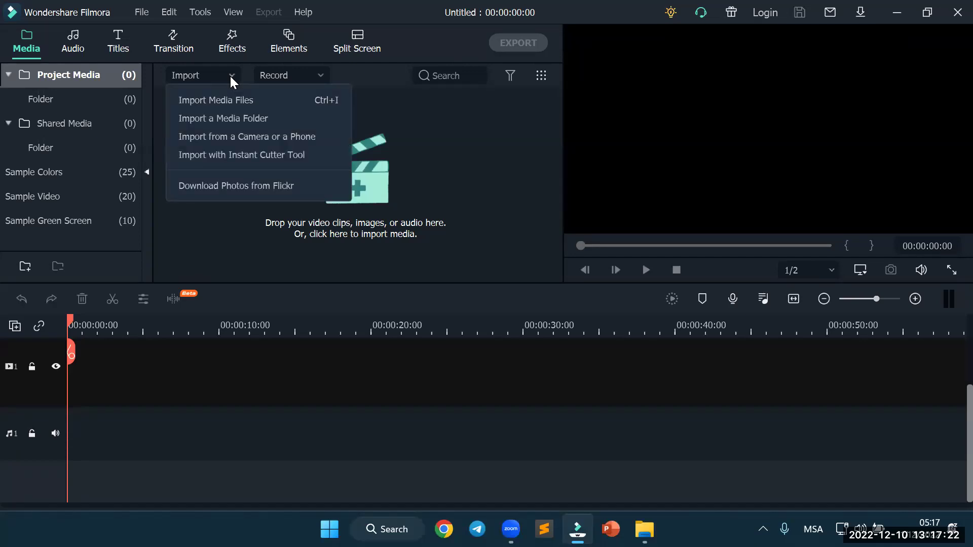
{"action": "left_click", "coordinate": [230, 102]}
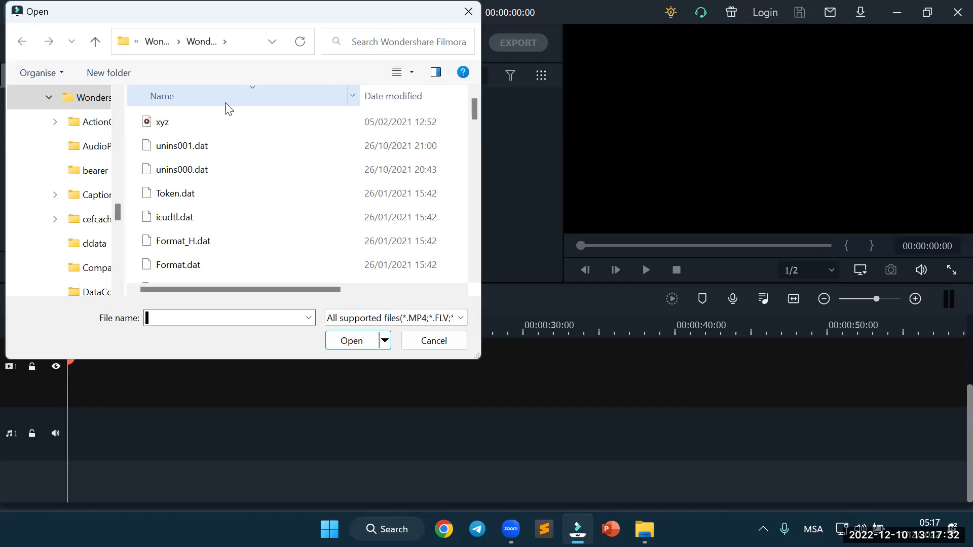
Collapse the Wondershare folder tree and go up from the program folder to This PC
{"action": "left_click", "coordinate": [47, 97]}
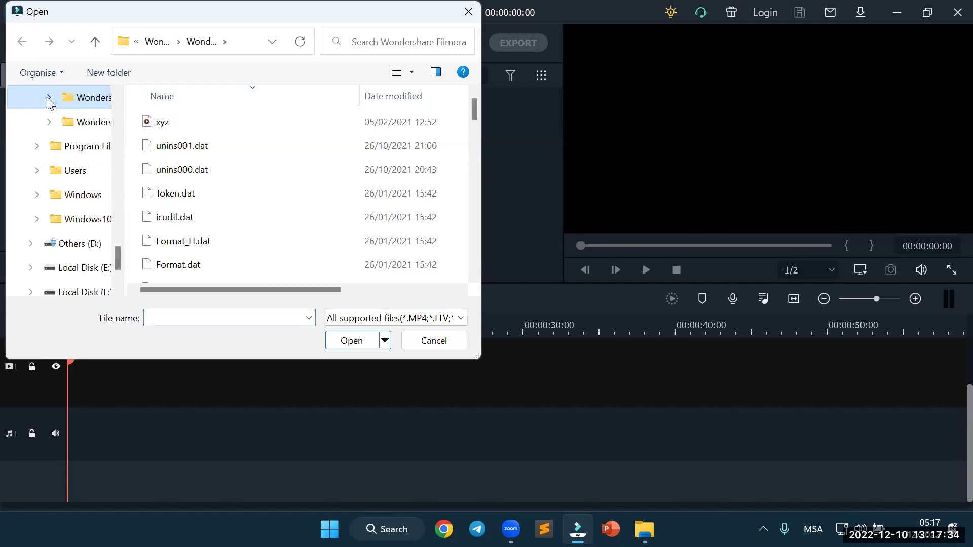
{"action": "scroll", "coordinate": [60, 166], "scroll_direction": "down", "scroll_amount": 1}
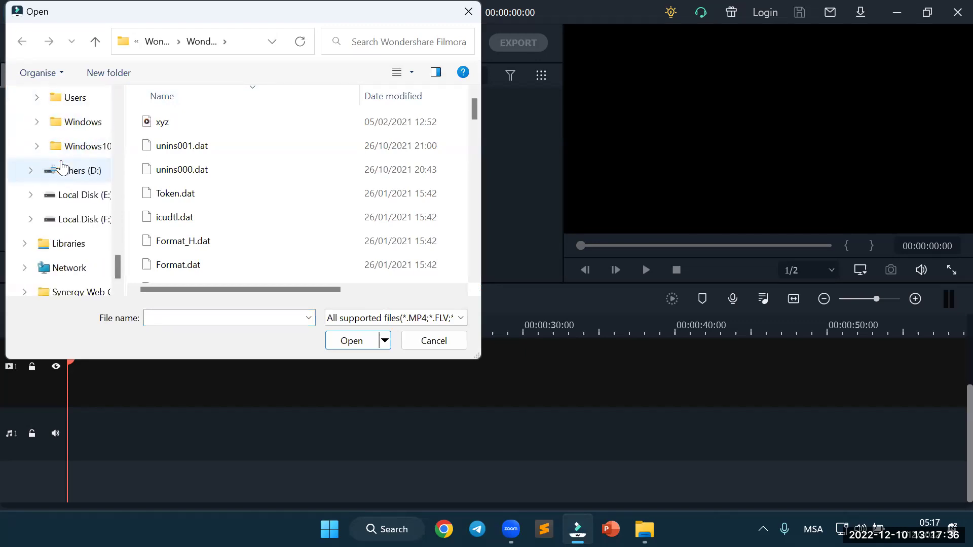
{"action": "scroll", "coordinate": [61, 167], "scroll_direction": "down", "scroll_amount": 1}
{"action": "scroll", "coordinate": [62, 167], "scroll_direction": "up", "scroll_amount": 1}
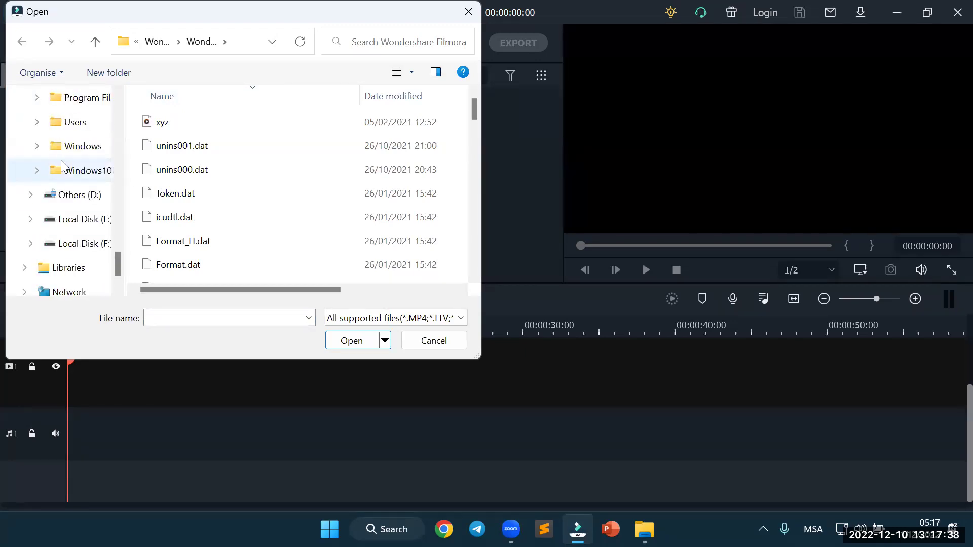
{"action": "scroll", "coordinate": [62, 166], "scroll_direction": "up", "scroll_amount": 2}
{"action": "scroll", "coordinate": [61, 166], "scroll_direction": "up", "scroll_amount": 3}
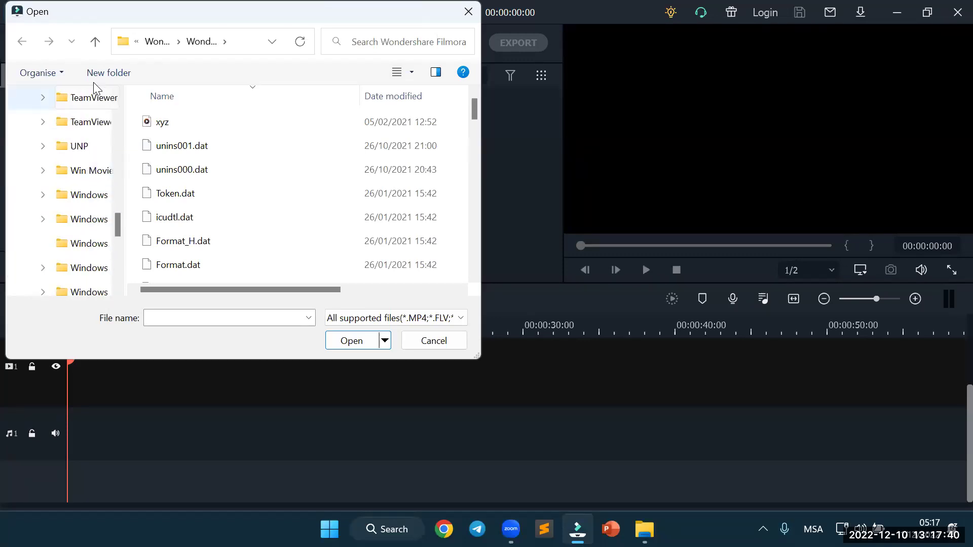
{"action": "left_click", "coordinate": [96, 44]}
{"action": "left_click", "coordinate": [96, 45]}
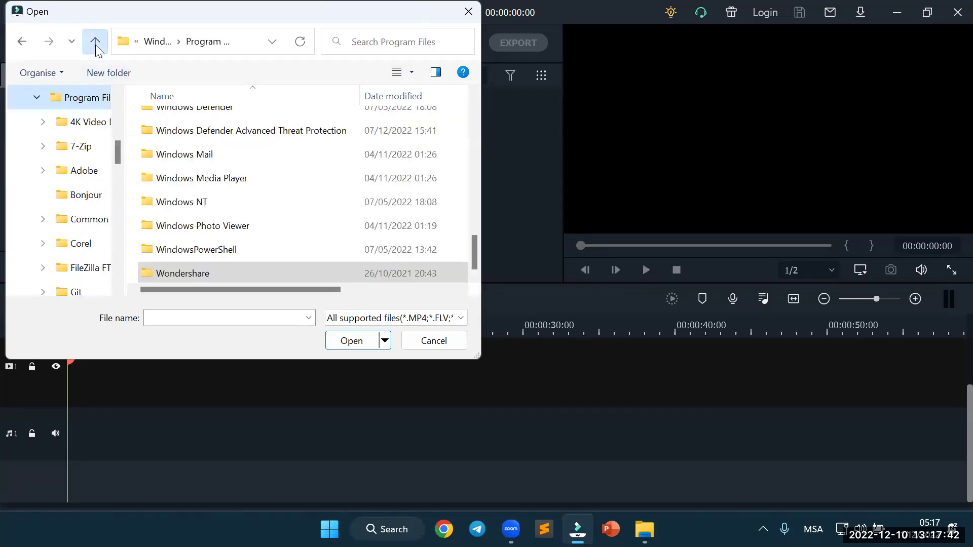
{"action": "left_click", "coordinate": [95, 44]}
{"action": "left_click", "coordinate": [96, 44]}
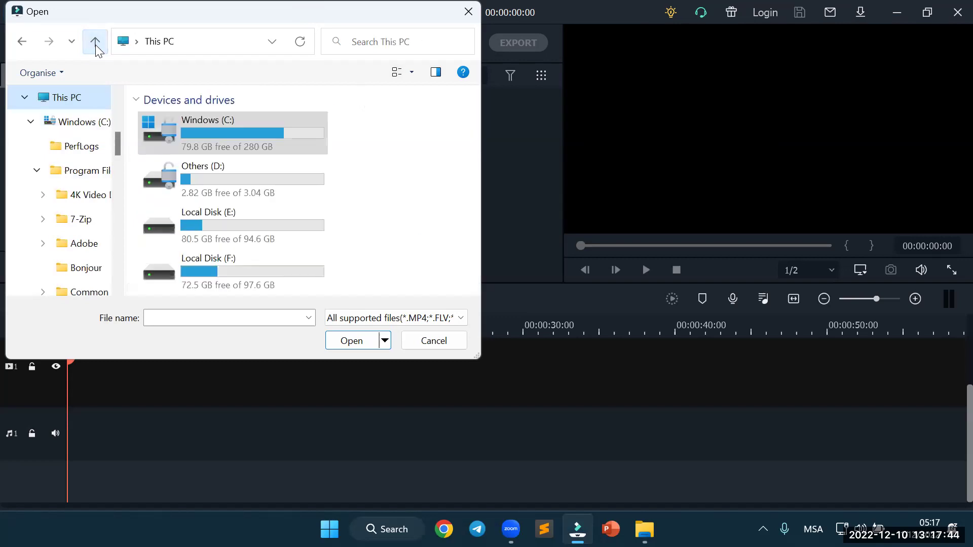
Collapse the Program Files folder tree and open the Downloads folder as the import source
{"action": "scroll", "coordinate": [75, 142], "scroll_direction": "down", "scroll_amount": 2}
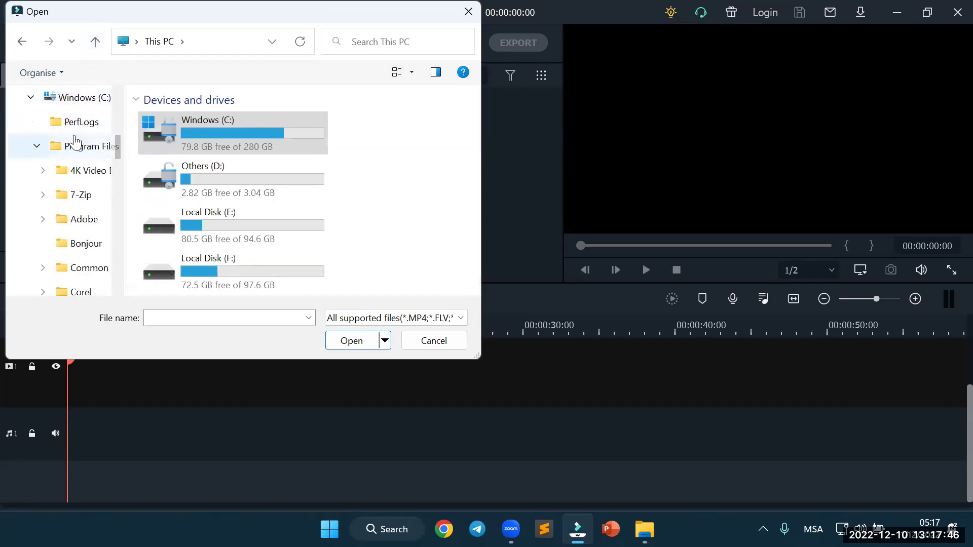
{"action": "scroll", "coordinate": [75, 142], "scroll_direction": "down", "scroll_amount": 4}
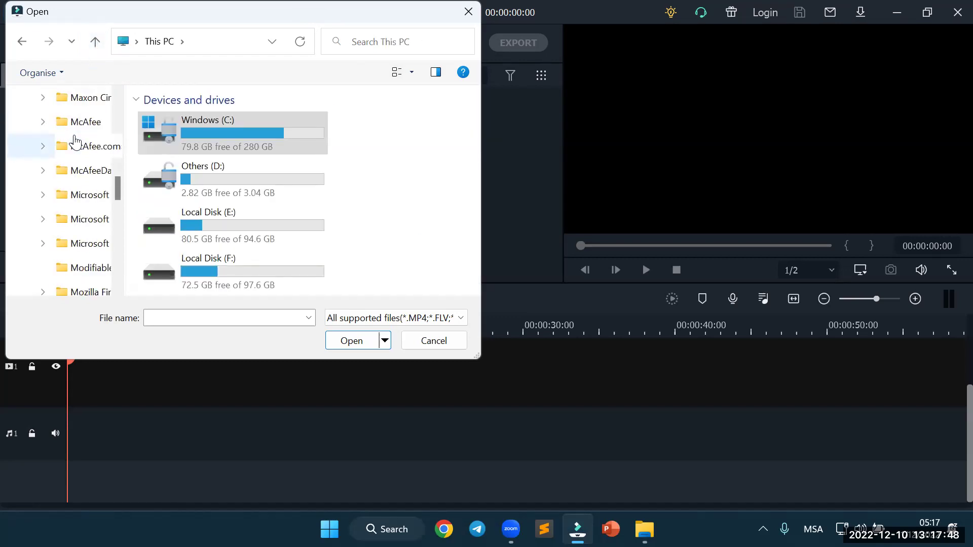
{"action": "scroll", "coordinate": [79, 139], "scroll_direction": "up", "scroll_amount": 3}
{"action": "scroll", "coordinate": [76, 137], "scroll_direction": "up", "scroll_amount": 4}
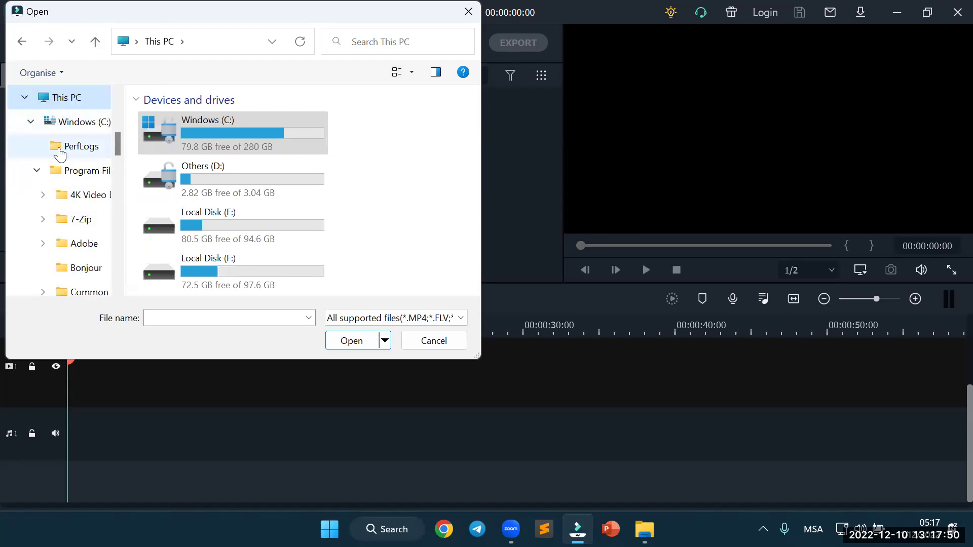
{"action": "left_click", "coordinate": [37, 171]}
{"action": "scroll", "coordinate": [41, 170], "scroll_direction": "down", "scroll_amount": 1}
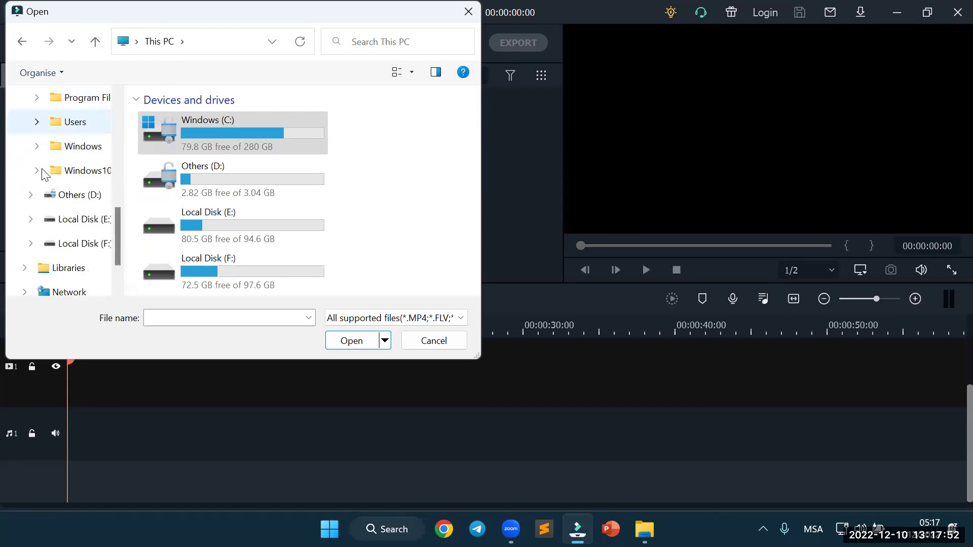
{"action": "scroll", "coordinate": [44, 173], "scroll_direction": "down", "scroll_amount": 1}
{"action": "scroll", "coordinate": [46, 172], "scroll_direction": "up", "scroll_amount": 3}
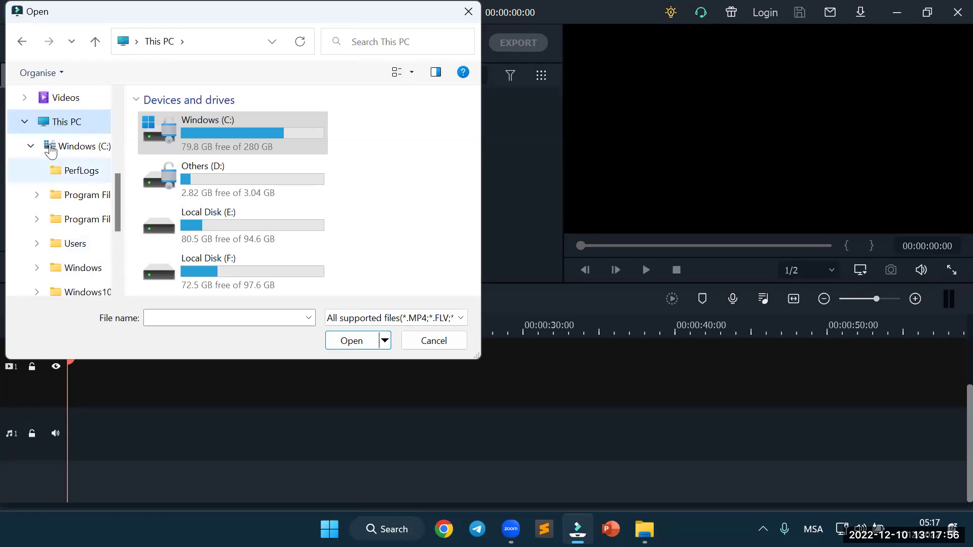
{"action": "scroll", "coordinate": [63, 124], "scroll_direction": "up", "scroll_amount": 1}
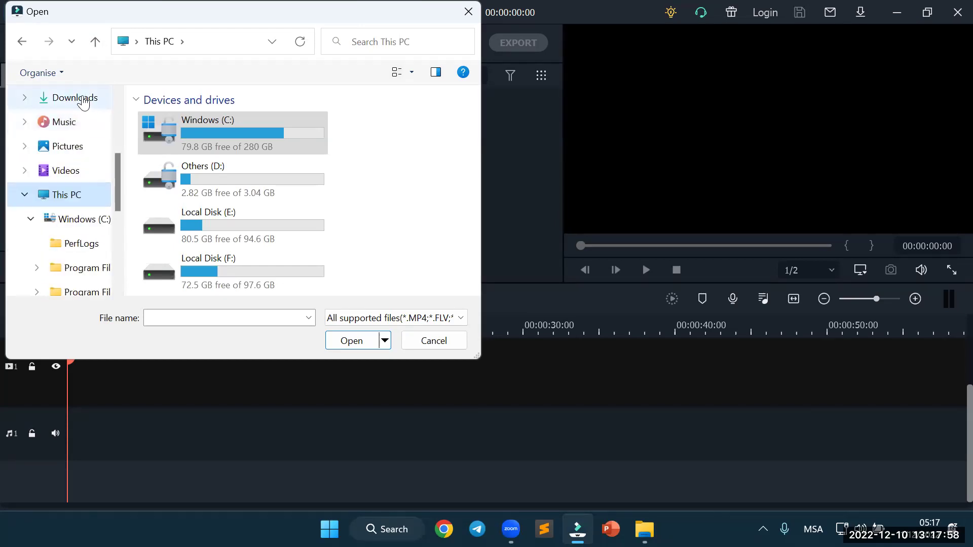
{"action": "scroll", "coordinate": [81, 102], "scroll_direction": "up", "scroll_amount": 1}
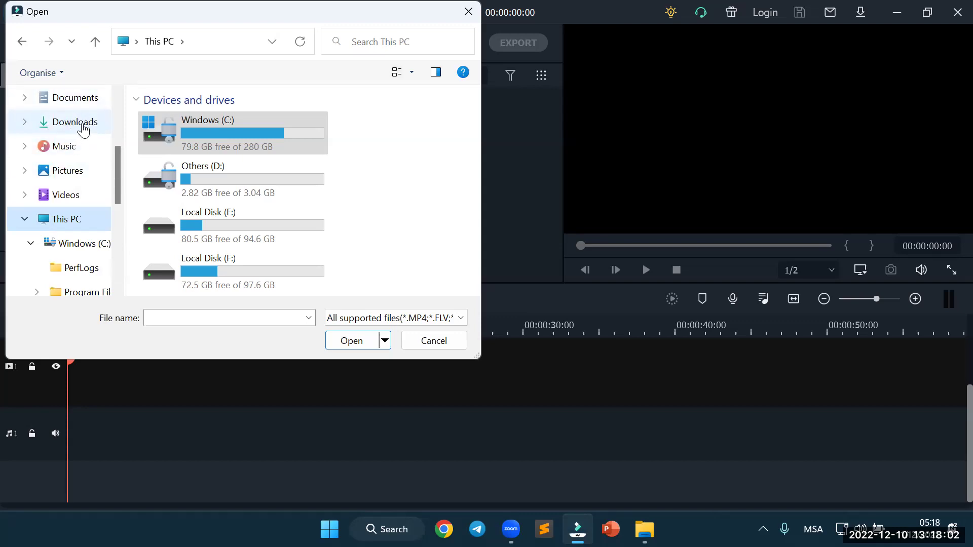
{"action": "left_click", "coordinate": [81, 124]}
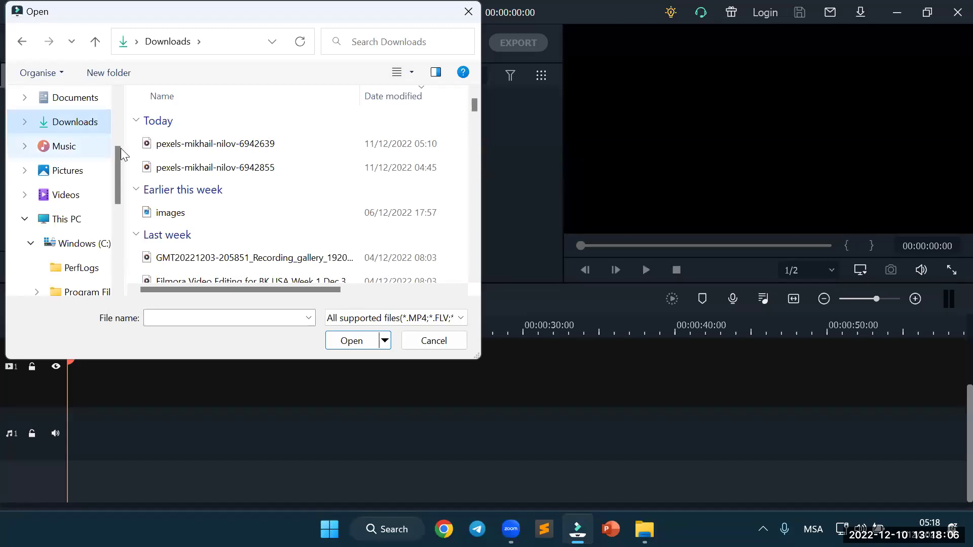
Import the downloaded Pexels video ending in 6942639 into the project media
{"action": "left_click", "coordinate": [187, 151]}
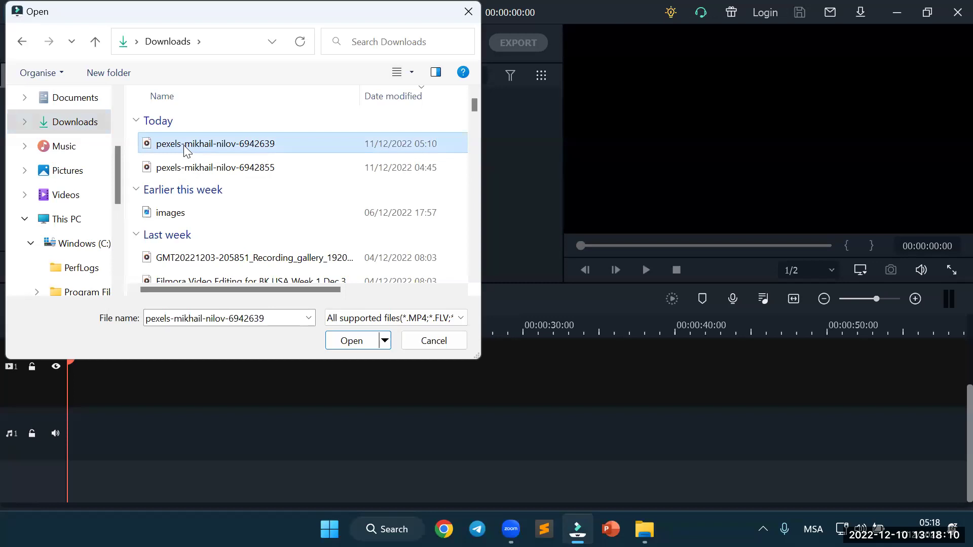
{"action": "left_click", "coordinate": [350, 343]}
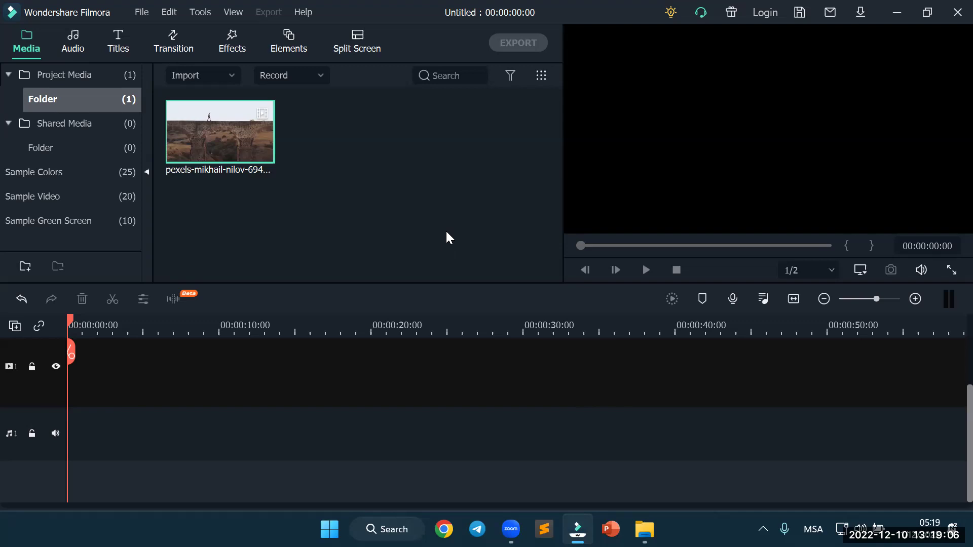
Import every file from the Video Training Week 1 folder in Downloads into the project media
{"action": "mouse_move", "coordinate": [212, 134]}
{"action": "mouse_move", "coordinate": [645, 529]}
{"action": "mouse_move", "coordinate": [577, 529]}
{"action": "left_click", "coordinate": [234, 75]}
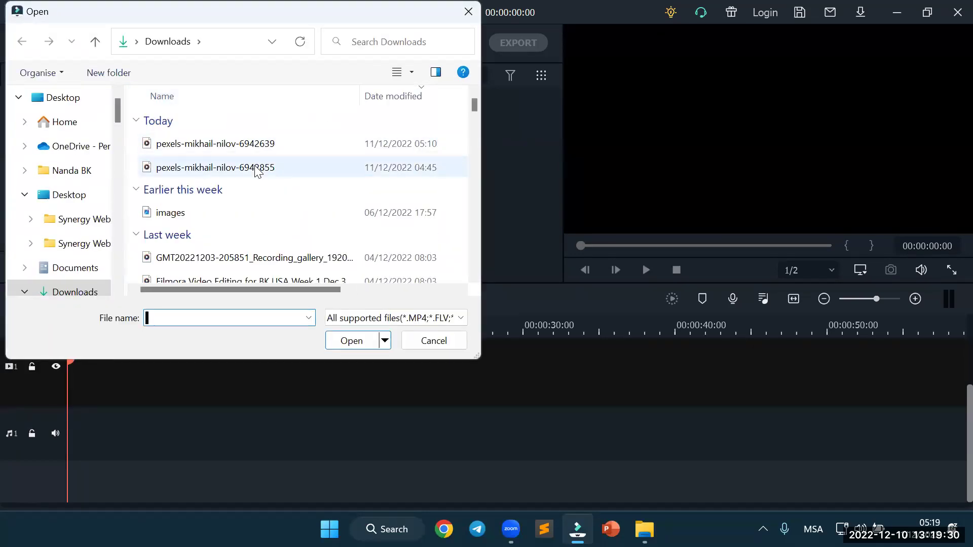
{"action": "scroll", "coordinate": [256, 180], "scroll_direction": "down", "scroll_amount": 2}
{"action": "double_click", "coordinate": [222, 232]}
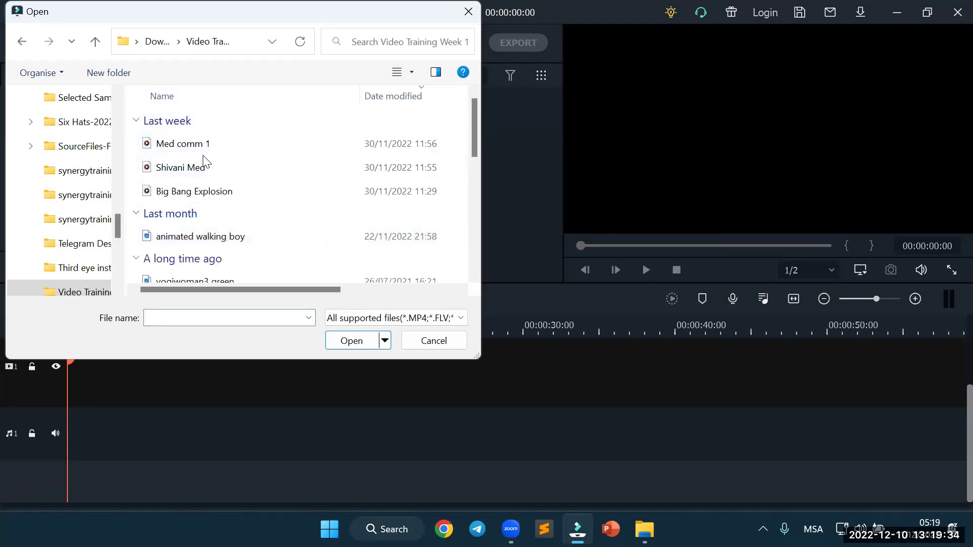
{"action": "left_click", "coordinate": [207, 142]}
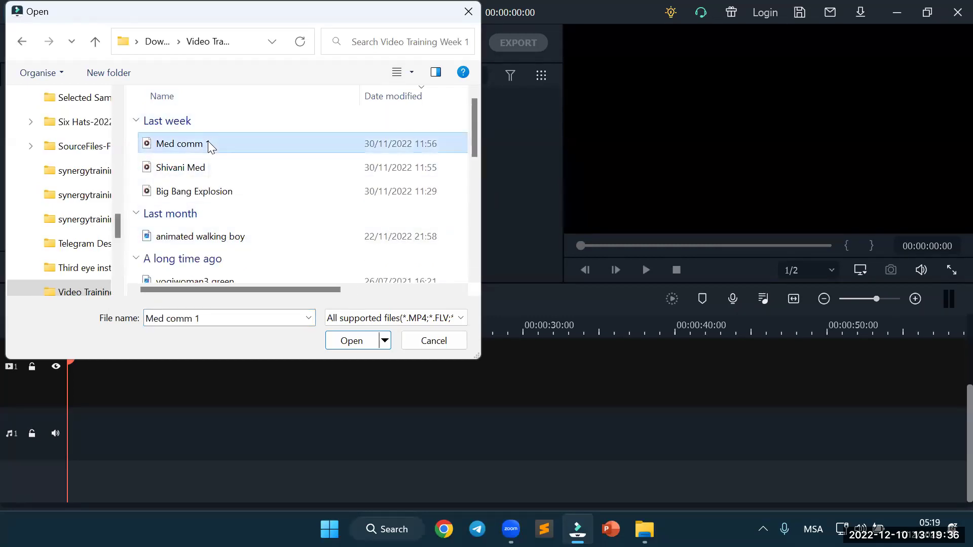
{"action": "key", "text": "ctrl+a"}
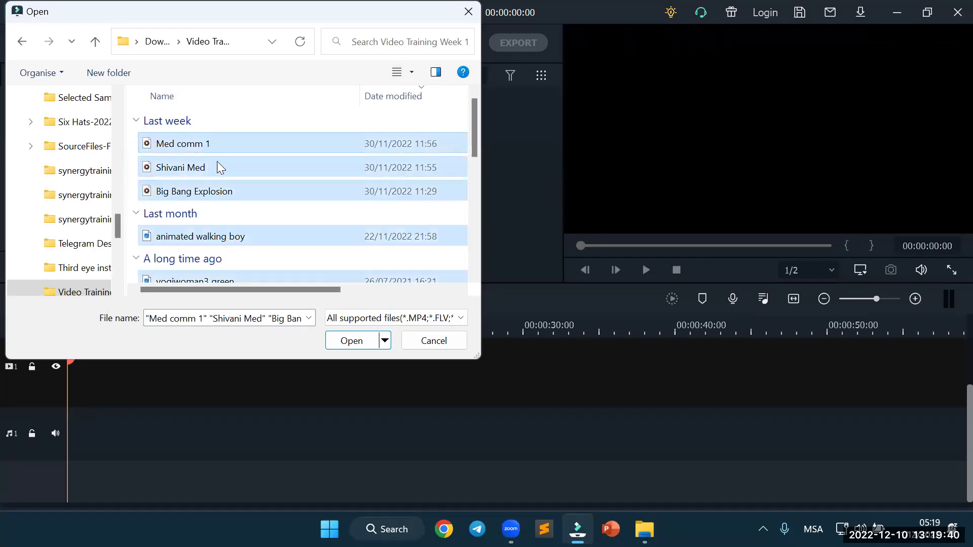
{"action": "left_click", "coordinate": [360, 338]}
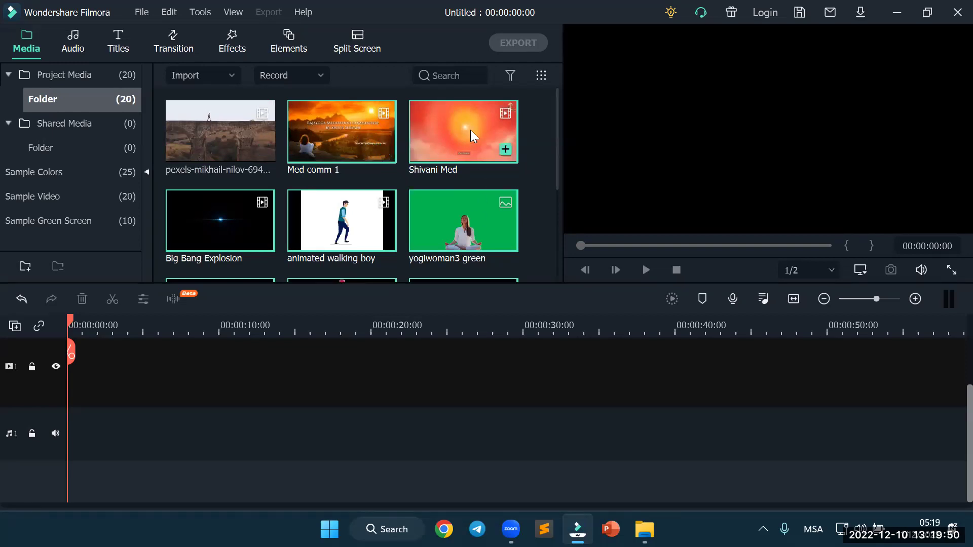
Look over the imported videos and images in the project media, checking the details of individual clips
{"action": "left_click", "coordinate": [494, 175]}
{"action": "left_click", "coordinate": [301, 126]}
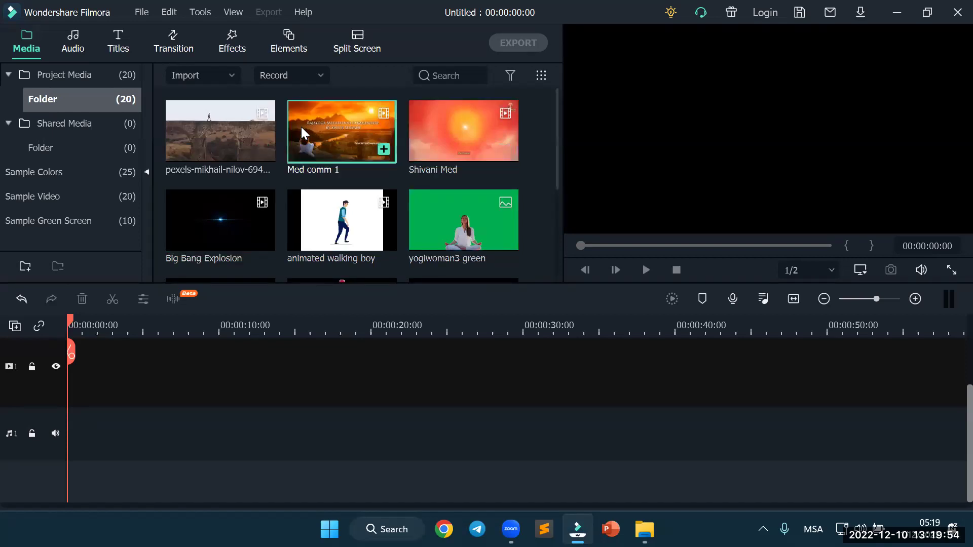
{"action": "left_click", "coordinate": [259, 123]}
{"action": "left_click", "coordinate": [255, 223]}
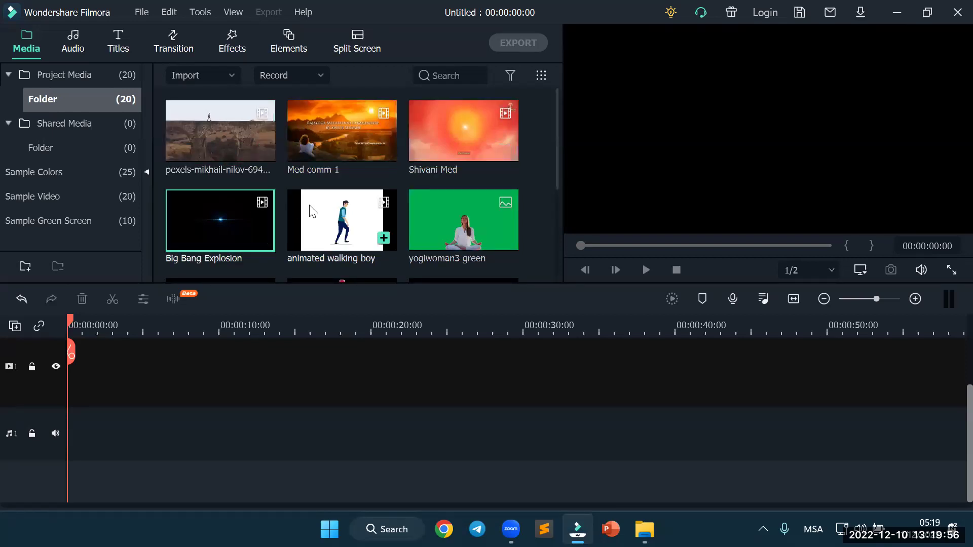
{"action": "left_click", "coordinate": [318, 213]}
{"action": "left_click", "coordinate": [327, 139]}
{"action": "mouse_move", "coordinate": [516, 132]}
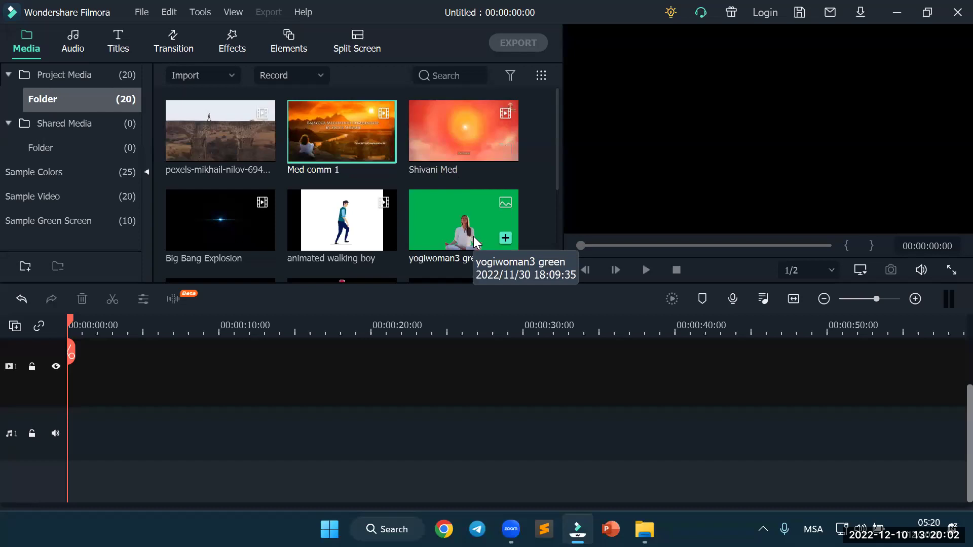
{"action": "mouse_move", "coordinate": [358, 136]}
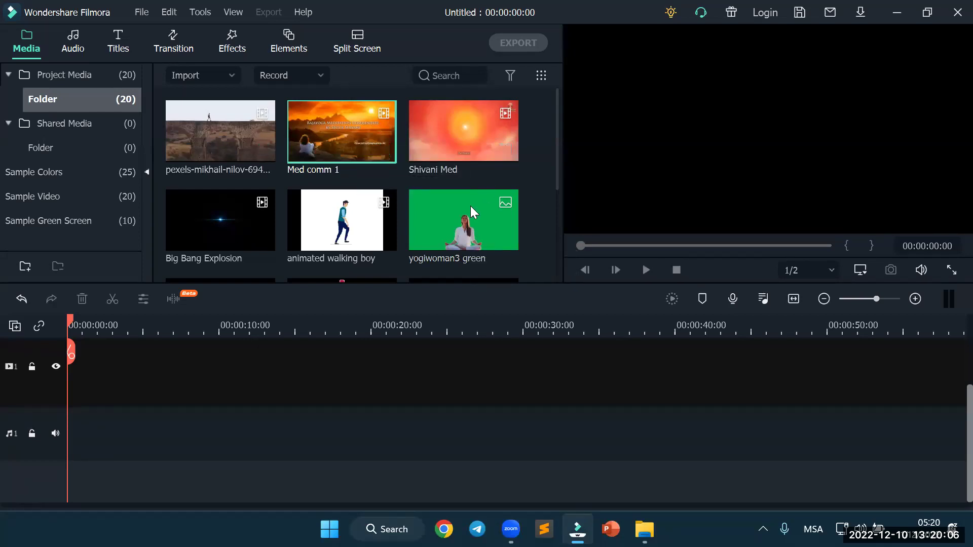
{"action": "left_click", "coordinate": [465, 151]}
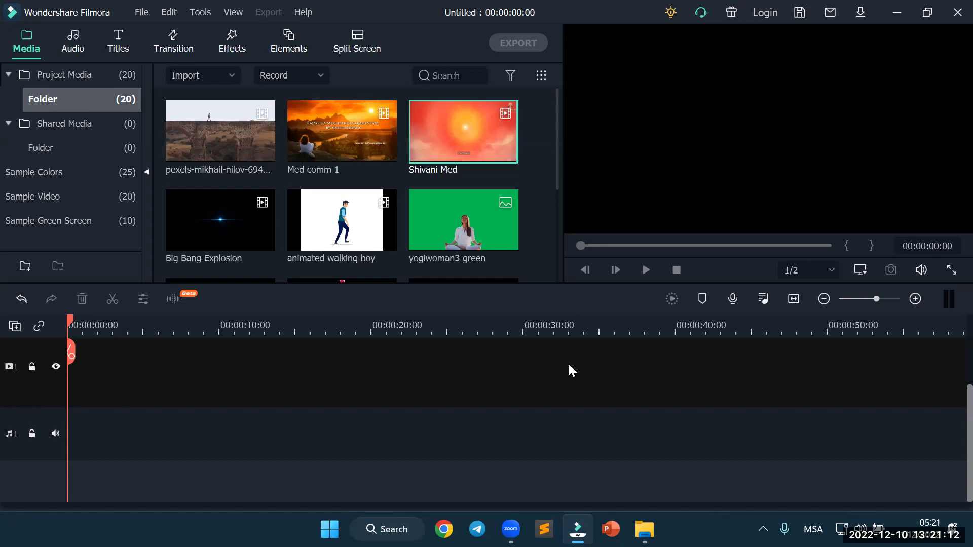
{"action": "mouse_move", "coordinate": [453, 135]}
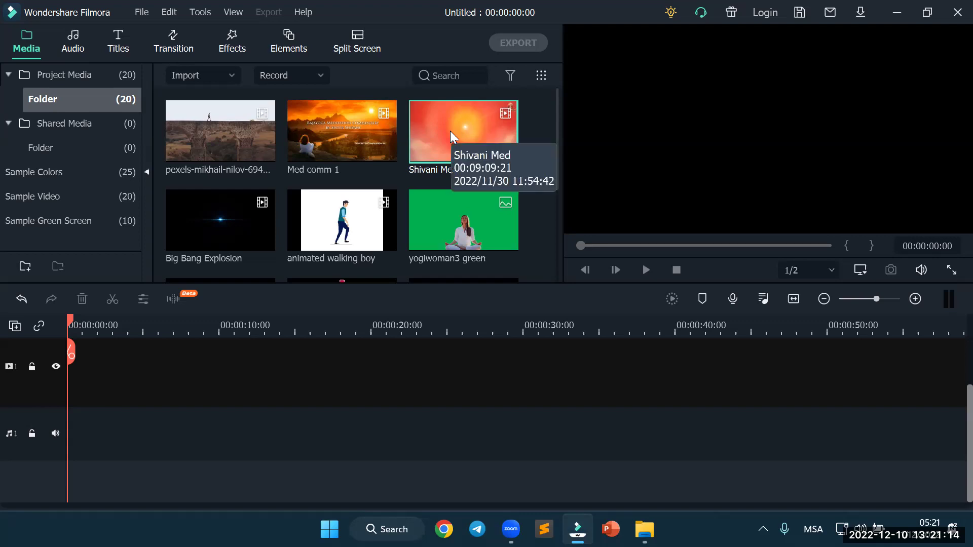
Place the Big Bang Explosion video at the start of video track 1 and match the project to 1280 x 720 30fps
{"action": "left_click_drag", "start_coordinate": [240, 215], "coordinate": [61, 406]}
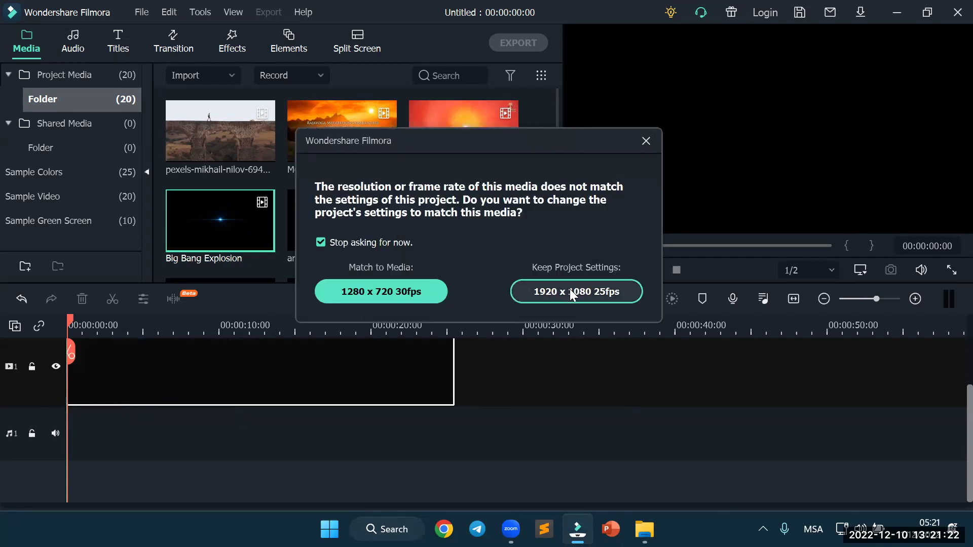
{"action": "left_click", "coordinate": [408, 294]}
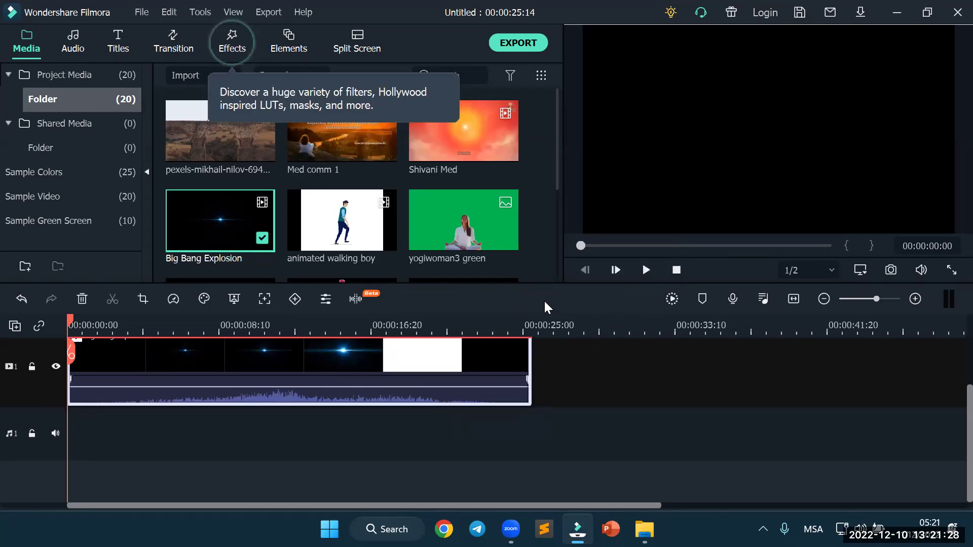
Preview the first seconds of the Big Bang Explosion clip and return the playhead to the start of the timeline
{"action": "left_click", "coordinate": [646, 271]}
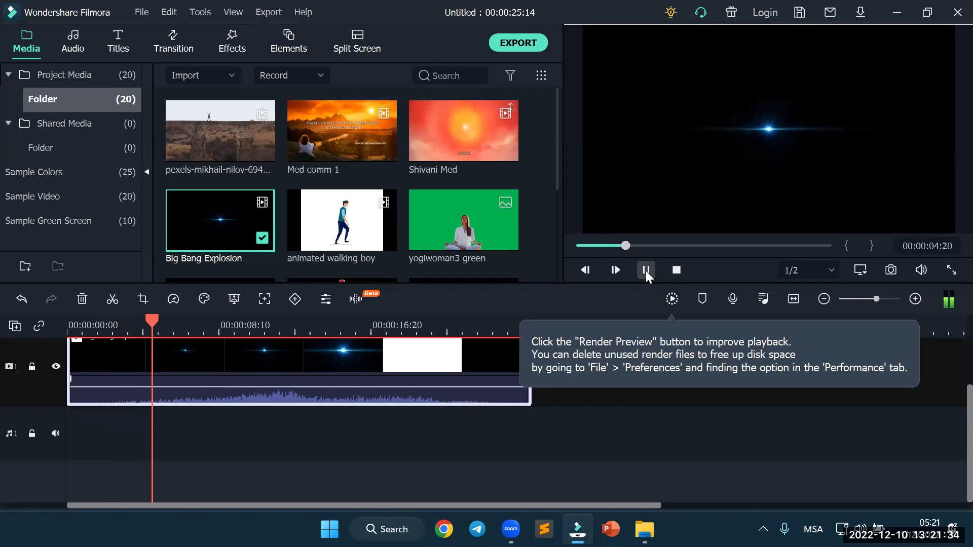
{"action": "left_click", "coordinate": [646, 271]}
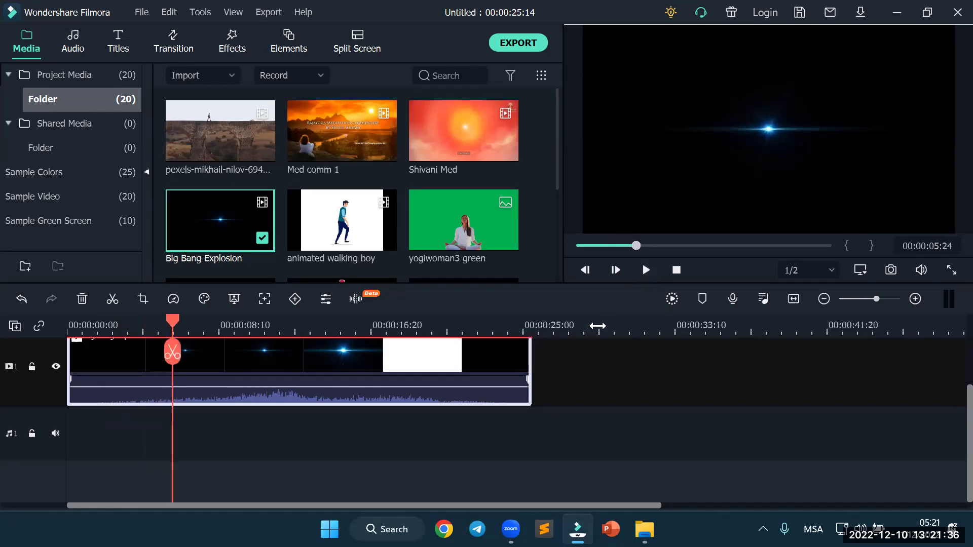
{"action": "left_click_drag", "start_coordinate": [594, 325], "coordinate": [59, 323]}
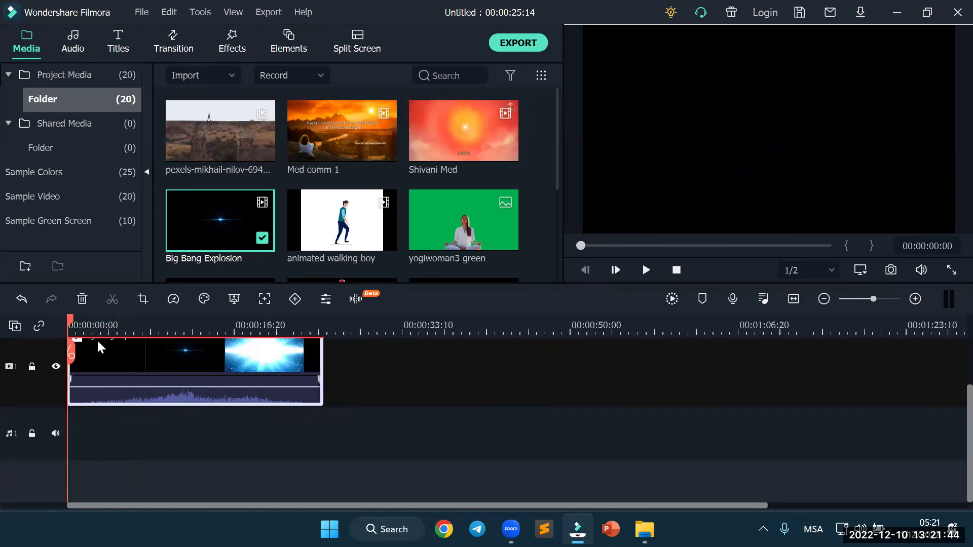
Add the YT8 image to video track 1 after the Big Bang Explosion clip, leaving a small gap between them
{"action": "mouse_move", "coordinate": [292, 253]}
{"action": "scroll", "coordinate": [331, 212], "scroll_direction": "down", "scroll_amount": 5}
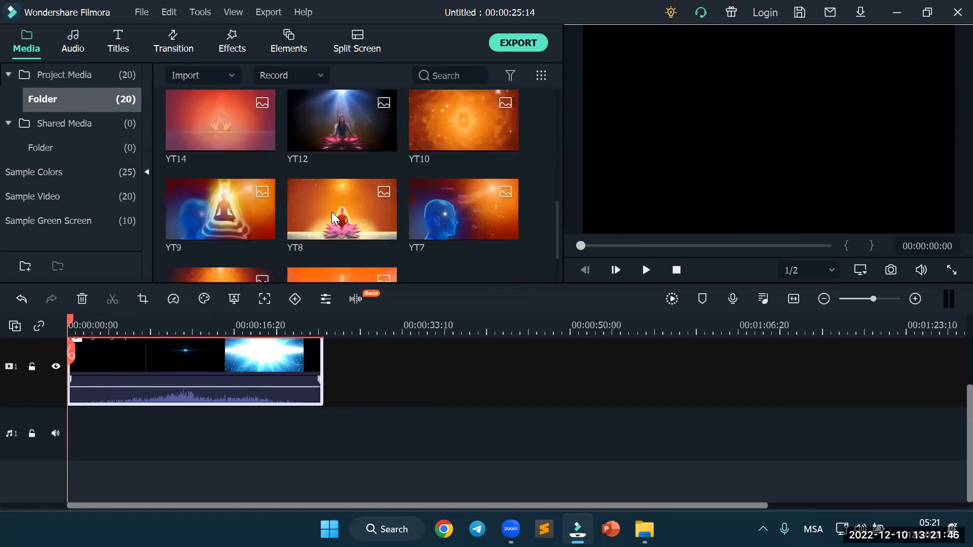
{"action": "left_click_drag", "start_coordinate": [333, 212], "coordinate": [343, 376]}
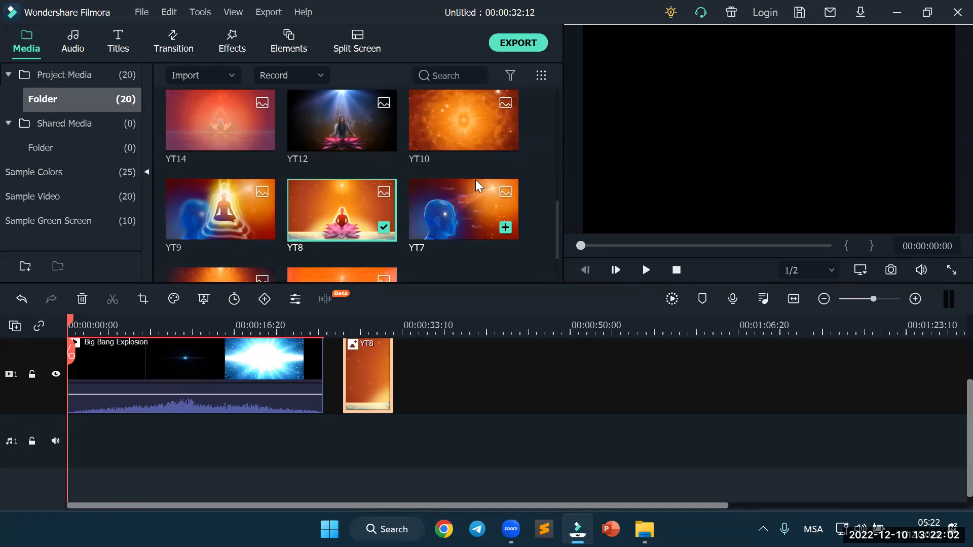
Try inserting the YT7 image at the playhead, at the timeline start and at 00:00:14:01, removing it each time
{"action": "left_click", "coordinate": [507, 230]}
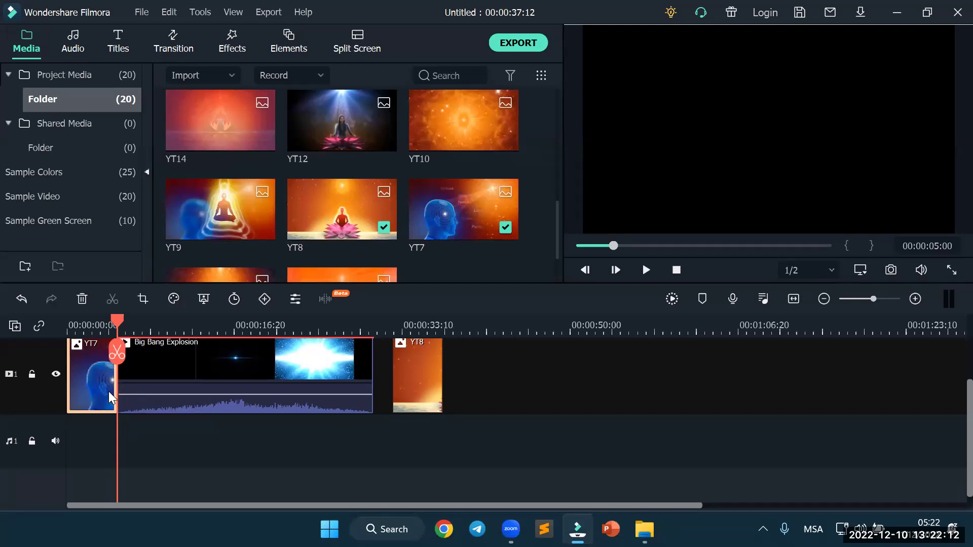
{"action": "key", "text": "ctrl+z"}
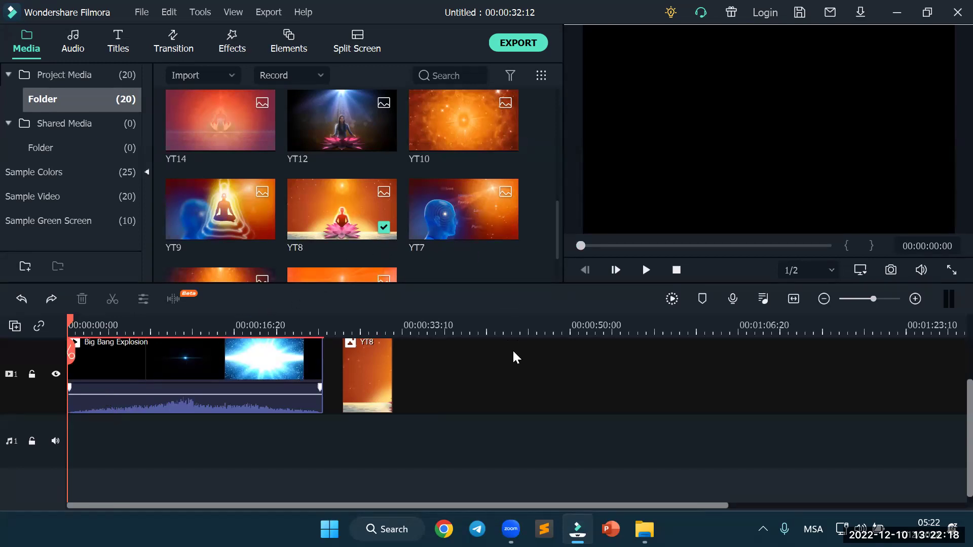
{"action": "left_click_drag", "start_coordinate": [71, 324], "coordinate": [211, 324]}
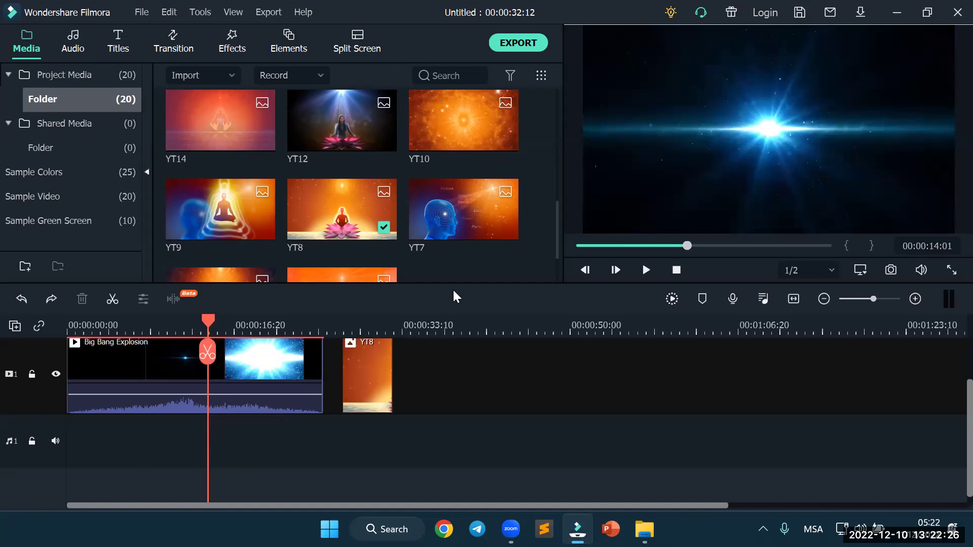
{"action": "left_click", "coordinate": [505, 227]}
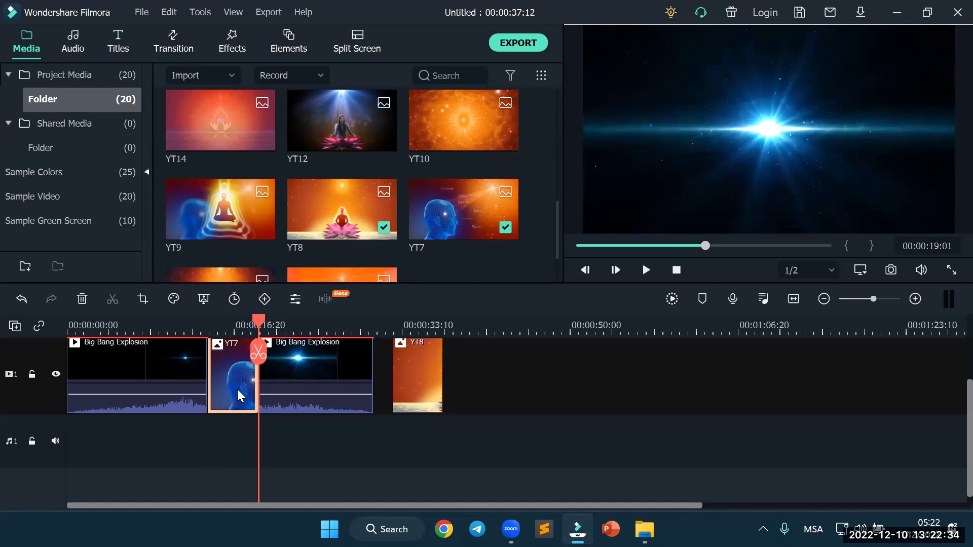
{"action": "key", "text": "Delete"}
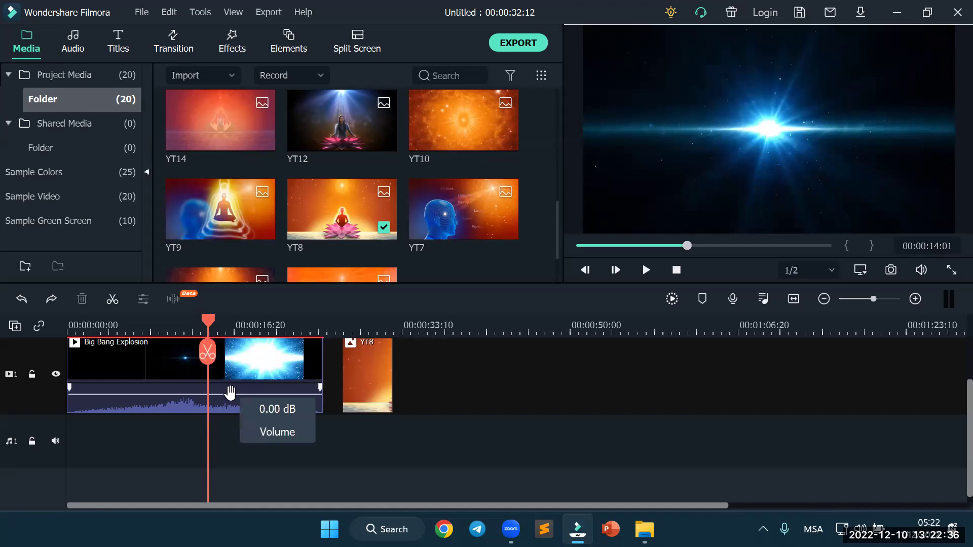
Insert the YT7 image at 00:00:34:12 on video track 1, after the YT8 image
{"action": "left_click_drag", "start_coordinate": [209, 328], "coordinate": [414, 327]}
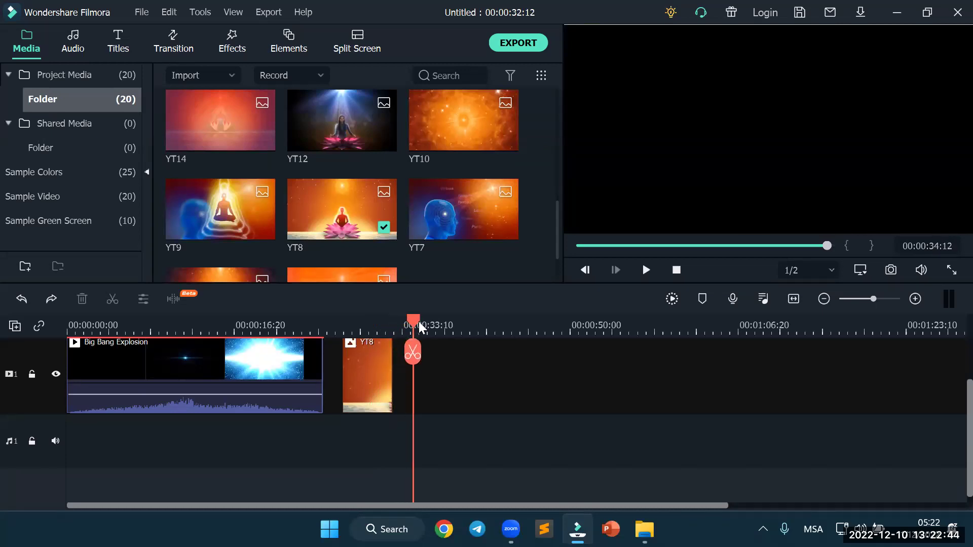
{"action": "mouse_move", "coordinate": [505, 230]}
{"action": "left_click", "coordinate": [544, 460]}
Play the timeline from the beginning through the gaps between the clips and pause within the YT7 image
{"action": "left_click_drag", "start_coordinate": [467, 333], "coordinate": [191, 376]}
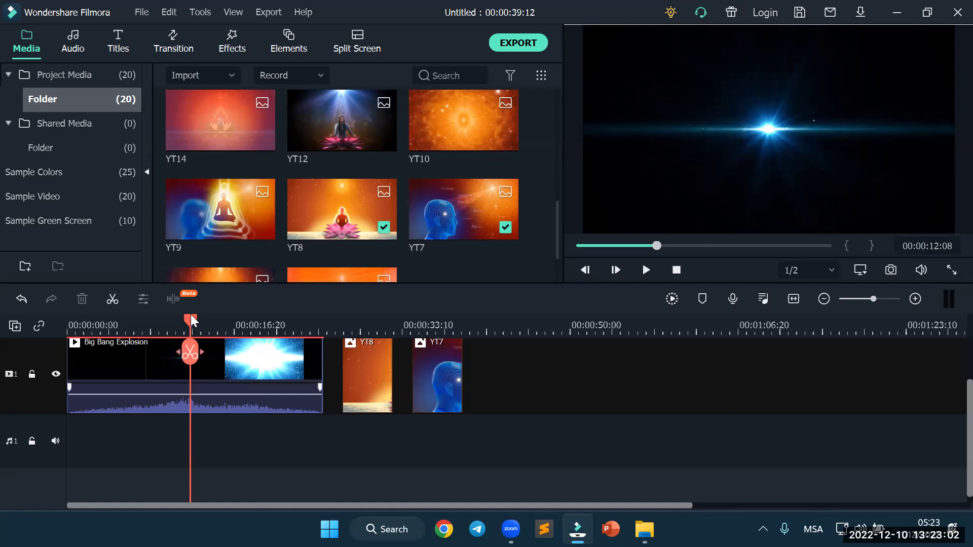
{"action": "left_click_drag", "start_coordinate": [172, 319], "coordinate": [53, 318]}
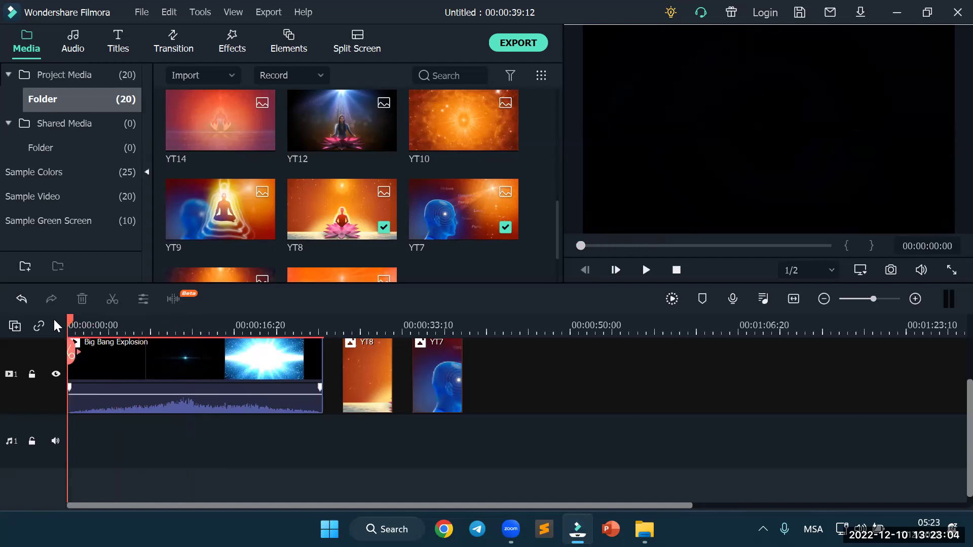
{"action": "left_click", "coordinate": [646, 270]}
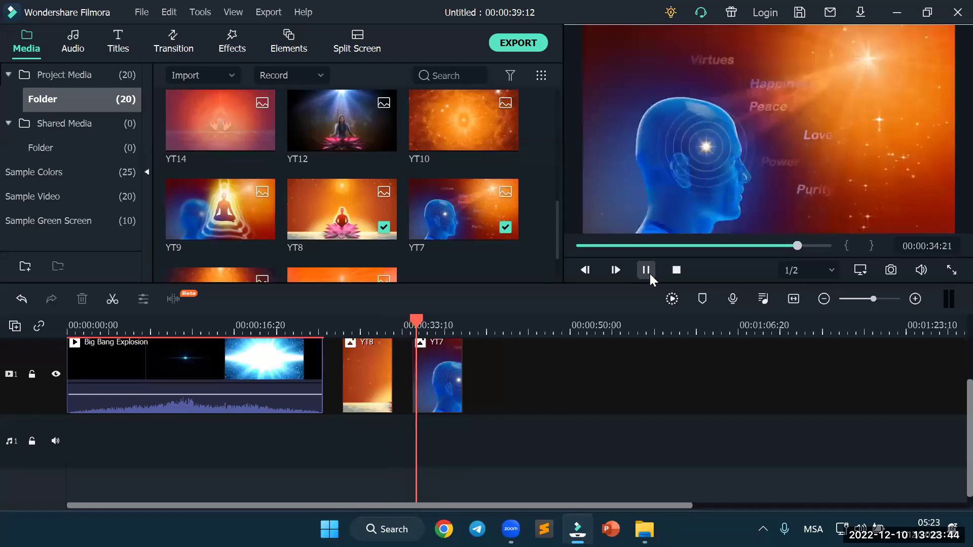
{"action": "left_click", "coordinate": [650, 276]}
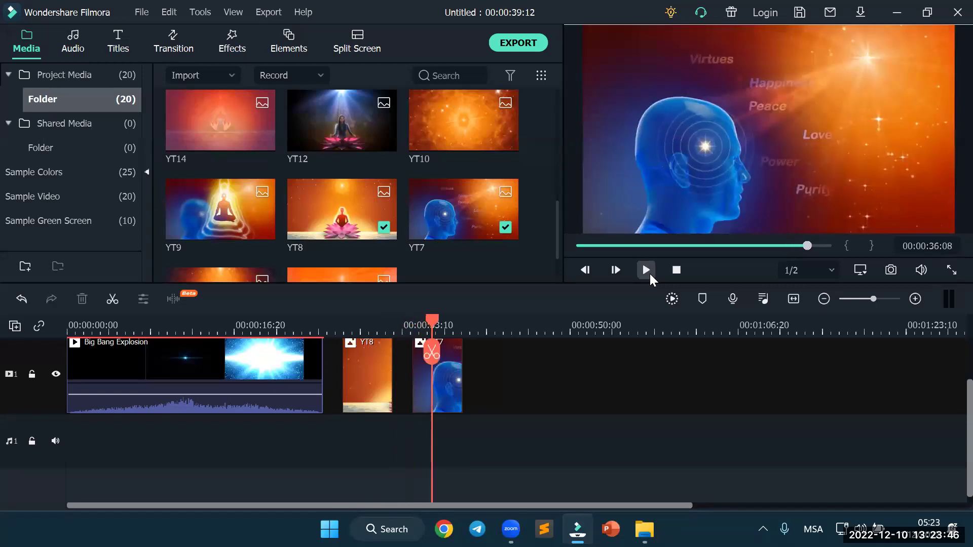
Add the YT9 image after YT7 on video track 1, leaving a gap, and return the playhead to the timeline start
{"action": "left_click_drag", "start_coordinate": [238, 223], "coordinate": [489, 376]}
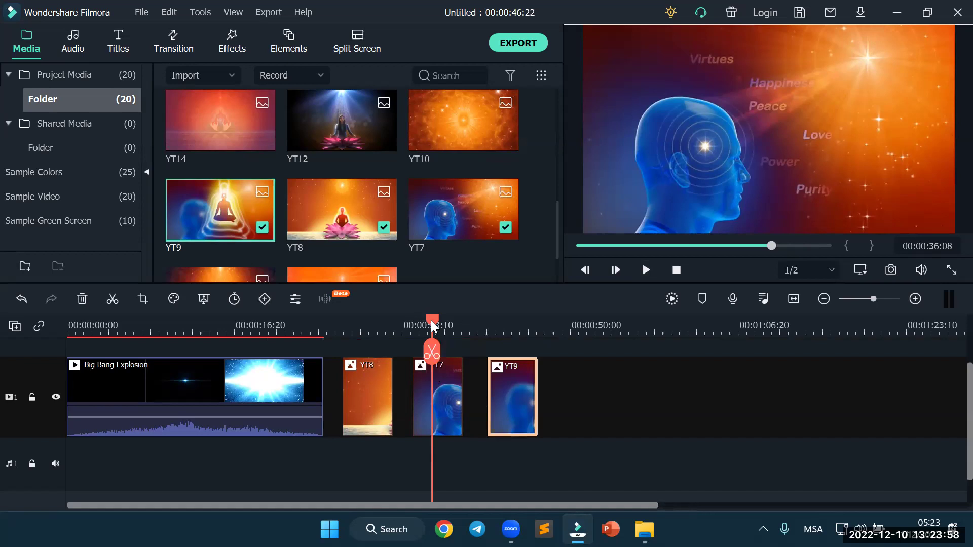
{"action": "left_click_drag", "start_coordinate": [432, 322], "coordinate": [337, 324]}
{"action": "left_click_drag", "start_coordinate": [162, 337], "coordinate": [13, 339]}
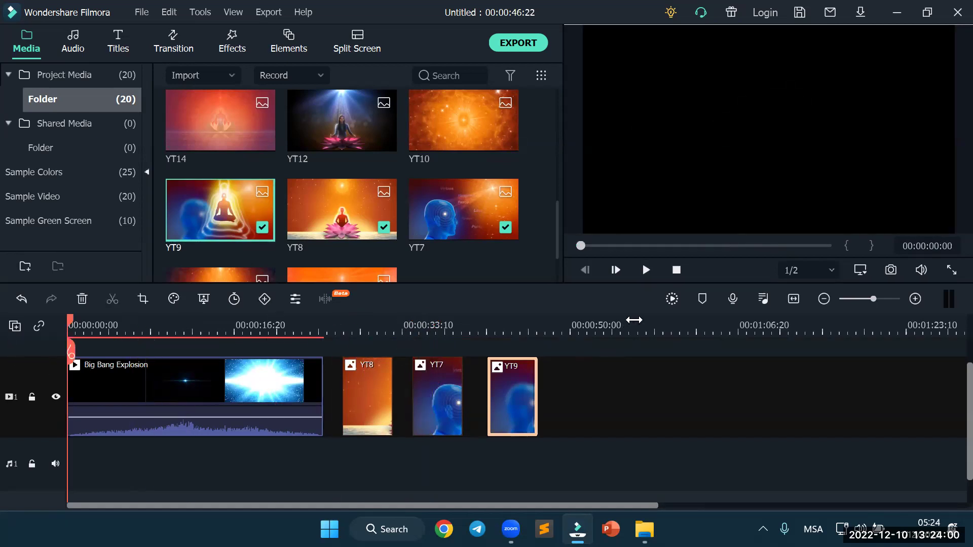
{"action": "left_click_drag", "start_coordinate": [601, 326], "coordinate": [845, 327]}
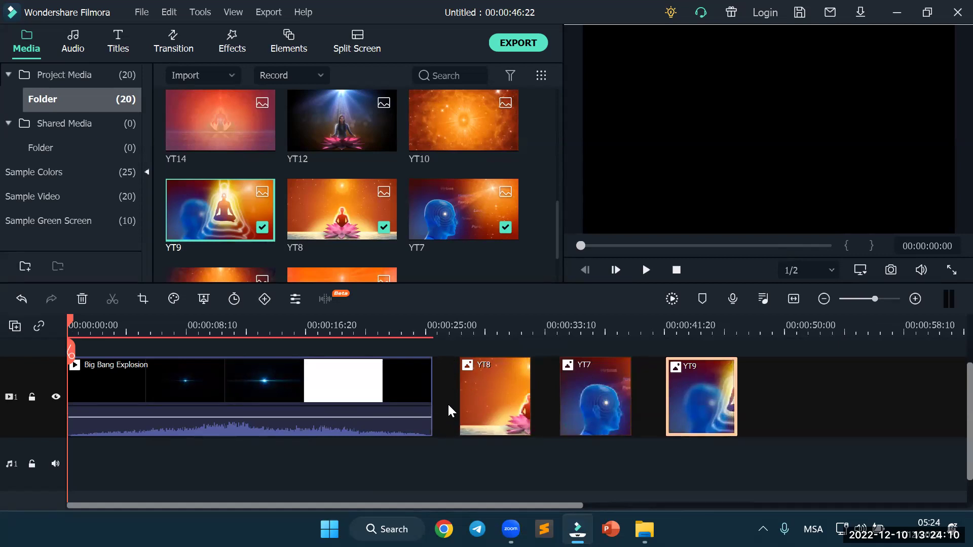
{"action": "mouse_move", "coordinate": [71, 325]}
{"action": "left_mouse_down"}
{"action": "mouse_move", "coordinate": [354, 324]}
{"action": "mouse_move", "coordinate": [703, 351]}
{"action": "mouse_move", "coordinate": [381, 377]}
{"action": "left_mouse_up"}
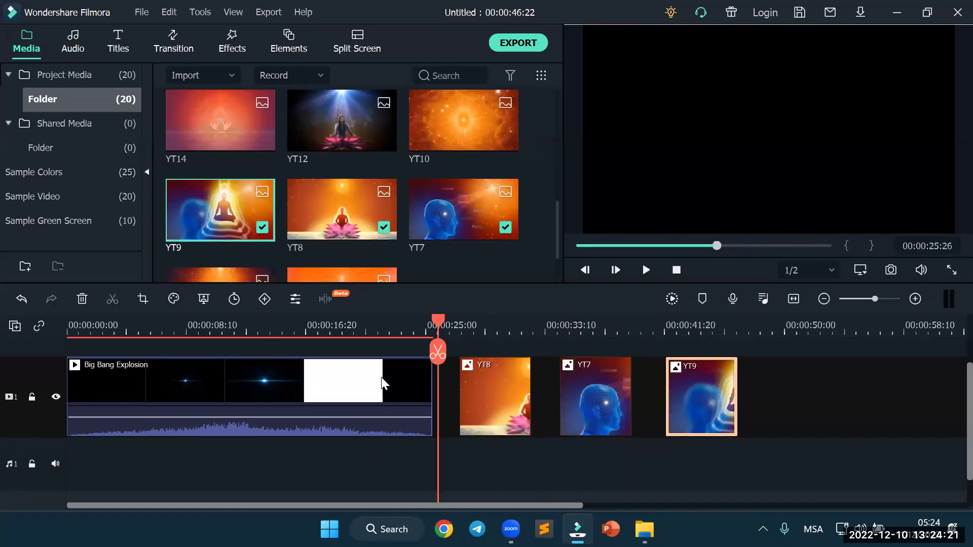
{"action": "right_click", "coordinate": [446, 381]}
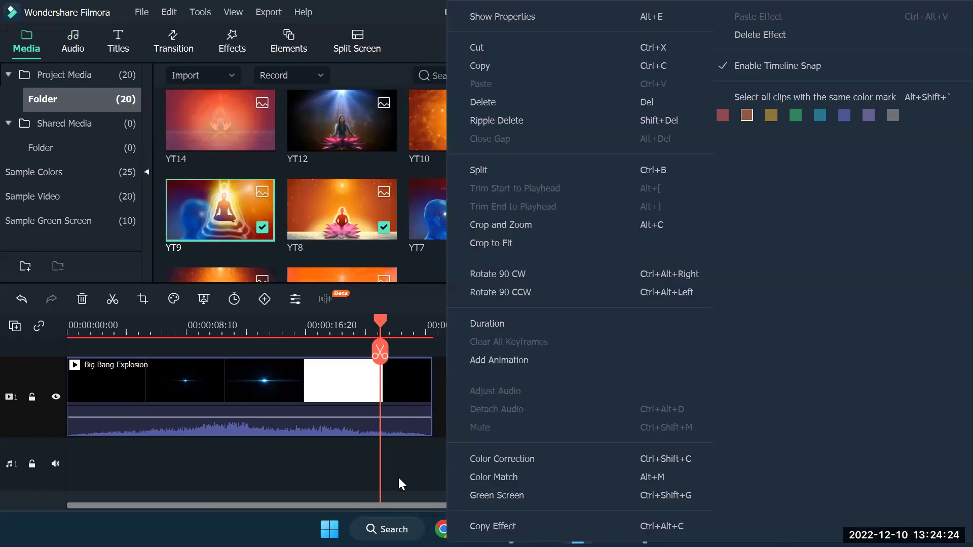
{"action": "left_click", "coordinate": [412, 464]}
{"action": "right_click", "coordinate": [452, 399]}
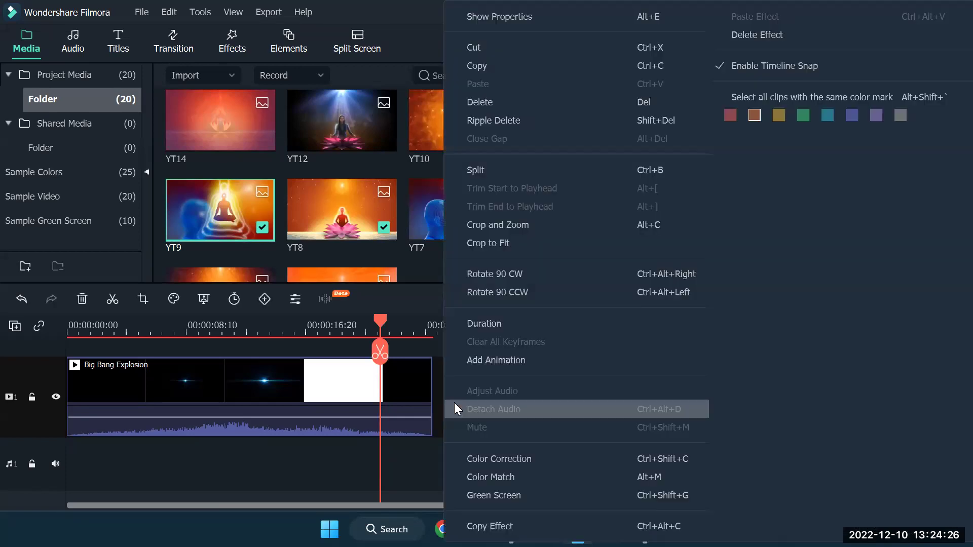
{"action": "left_click", "coordinate": [421, 470]}
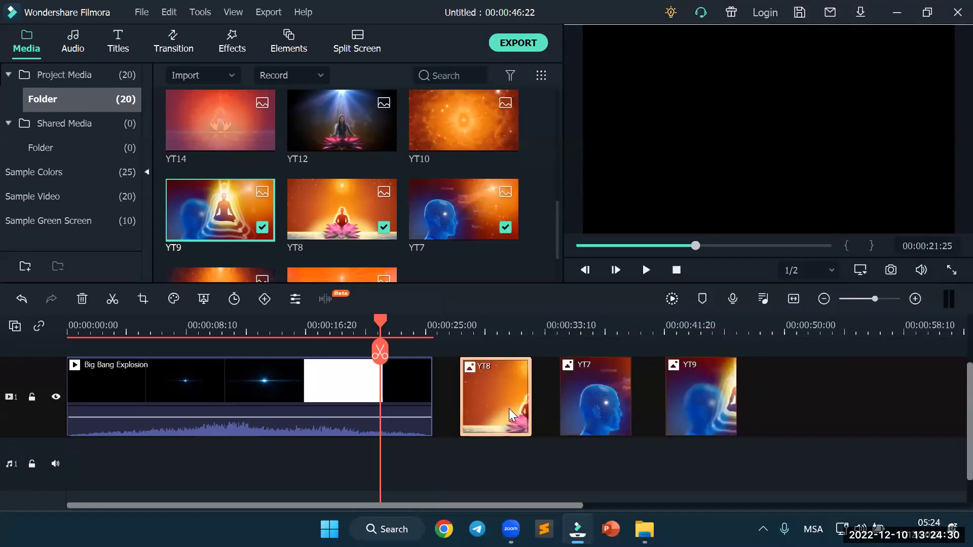
{"action": "right_click", "coordinate": [464, 433]}
{"action": "left_click", "coordinate": [426, 453]}
Close the gaps on video track 1 by moving YT8, YT7 and YT9 earlier so each one touches the preceding clip
{"action": "left_click_drag", "start_coordinate": [484, 394], "coordinate": [448, 399]}
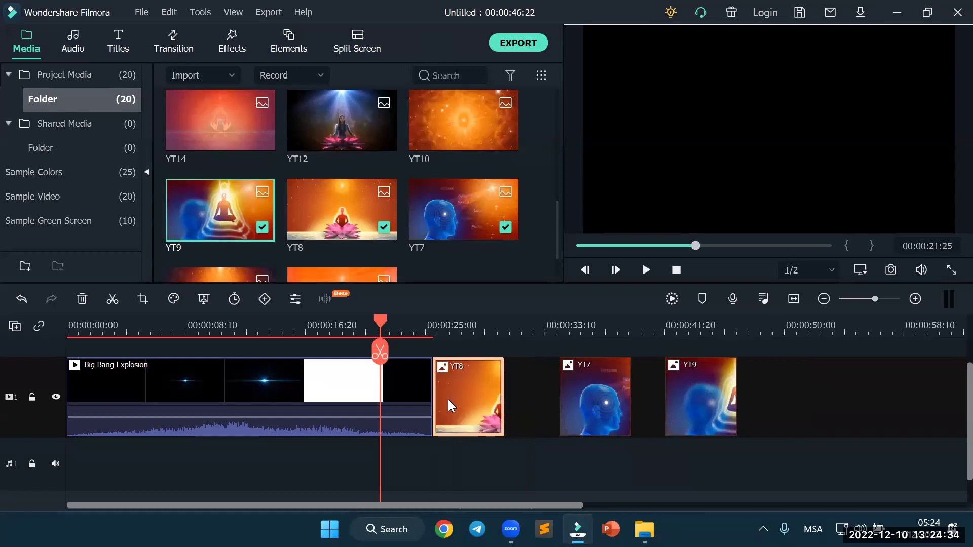
{"action": "left_click_drag", "start_coordinate": [574, 402], "coordinate": [536, 407]}
{"action": "left_click_drag", "start_coordinate": [683, 399], "coordinate": [596, 401]}
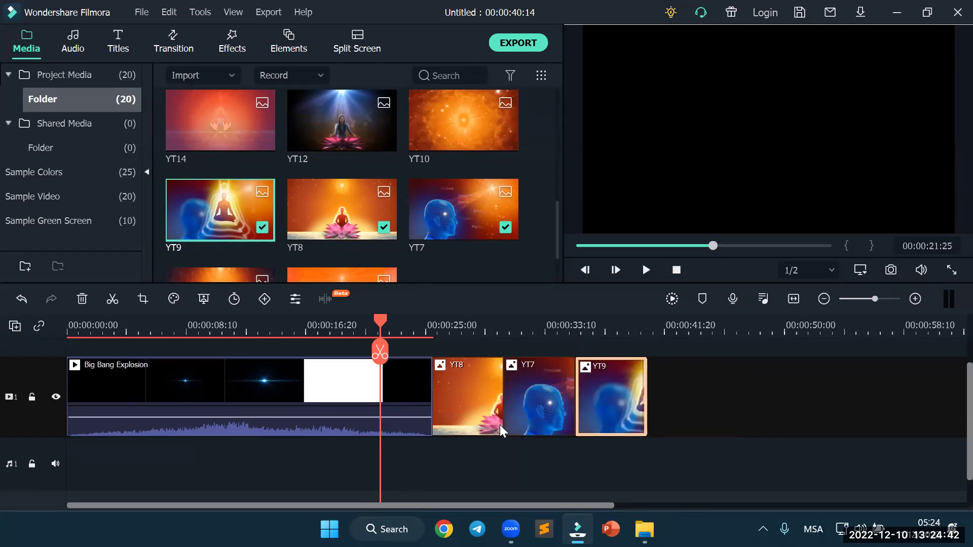
Scrub the magnified timeline from the Big Bang Explosion clip into the YT8 image, up to 00:00:27:23
{"action": "scroll", "coordinate": [562, 324], "scroll_direction": "up", "scroll_amount": 1}
{"action": "scroll", "coordinate": [562, 324], "scroll_direction": "up", "scroll_amount": 1}
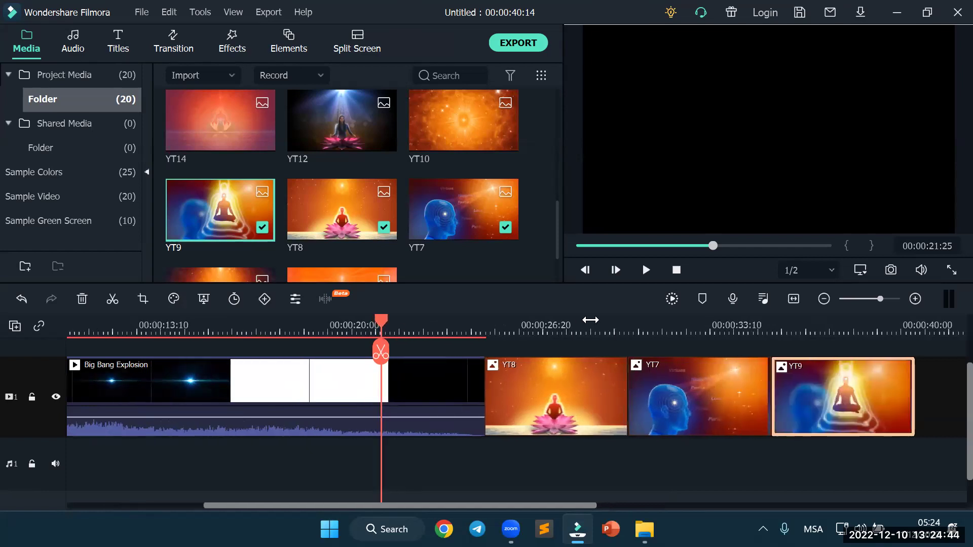
{"action": "left_click_drag", "start_coordinate": [382, 325], "coordinate": [551, 325]}
{"action": "scroll", "coordinate": [487, 324], "scroll_direction": "up", "scroll_amount": 2}
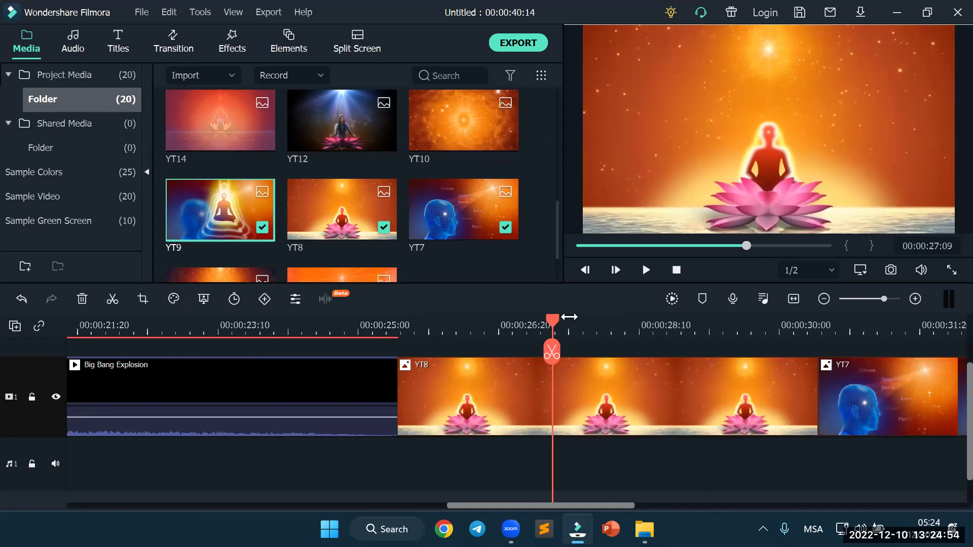
{"action": "left_click_drag", "start_coordinate": [569, 317], "coordinate": [594, 384]}
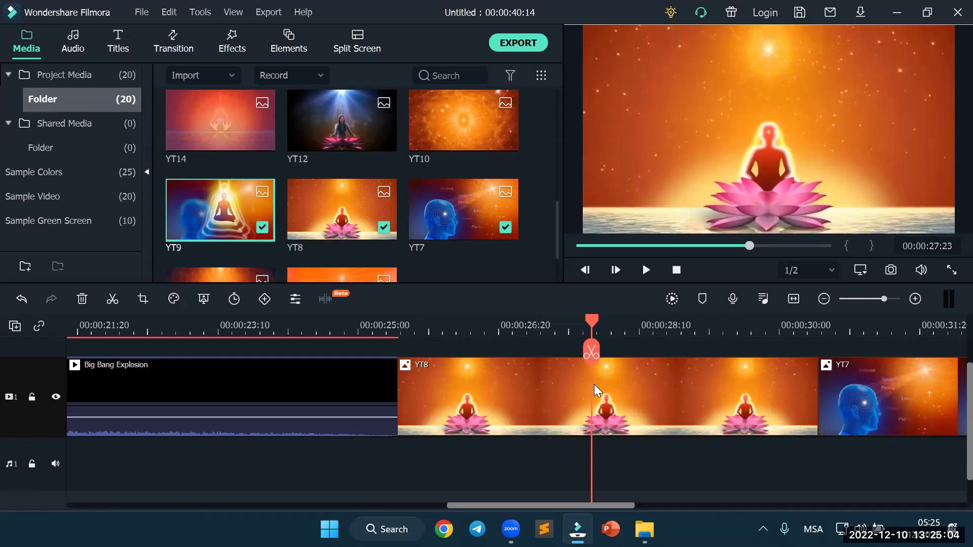
Delete all clips from the timeline at once and undo the deletion
{"action": "left_click_drag", "start_coordinate": [313, 475], "coordinate": [586, 386]}
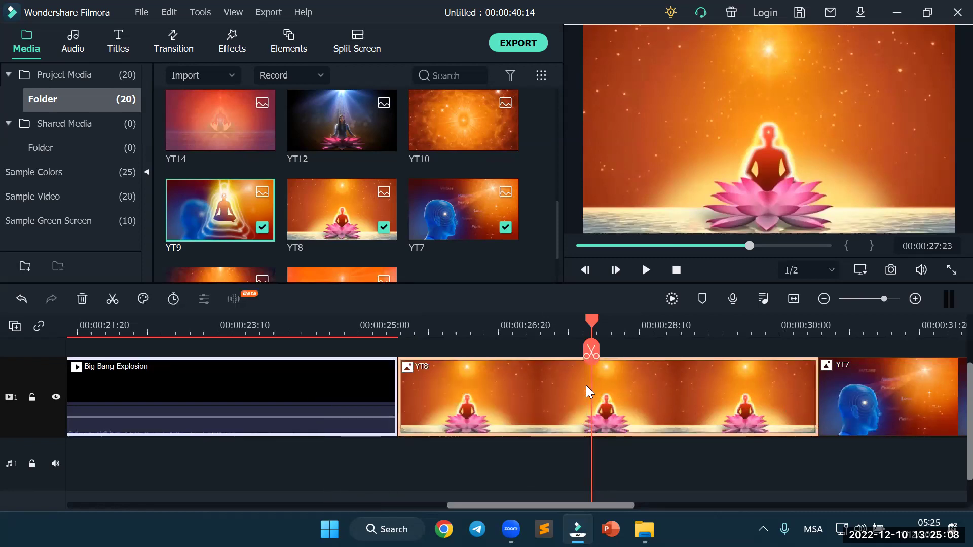
{"action": "key", "text": "ctrl+a"}
{"action": "key", "text": "Delete"}
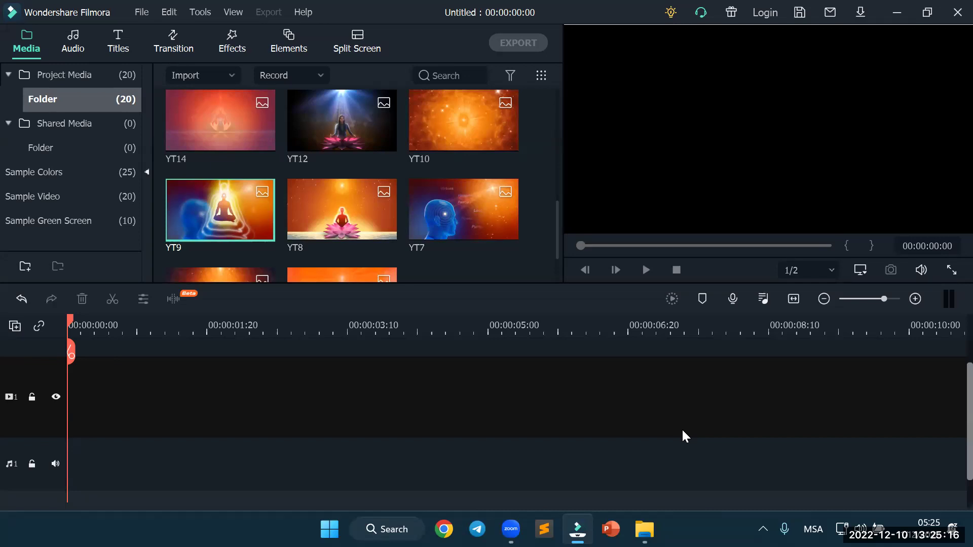
{"action": "key", "text": "ctrl+z"}
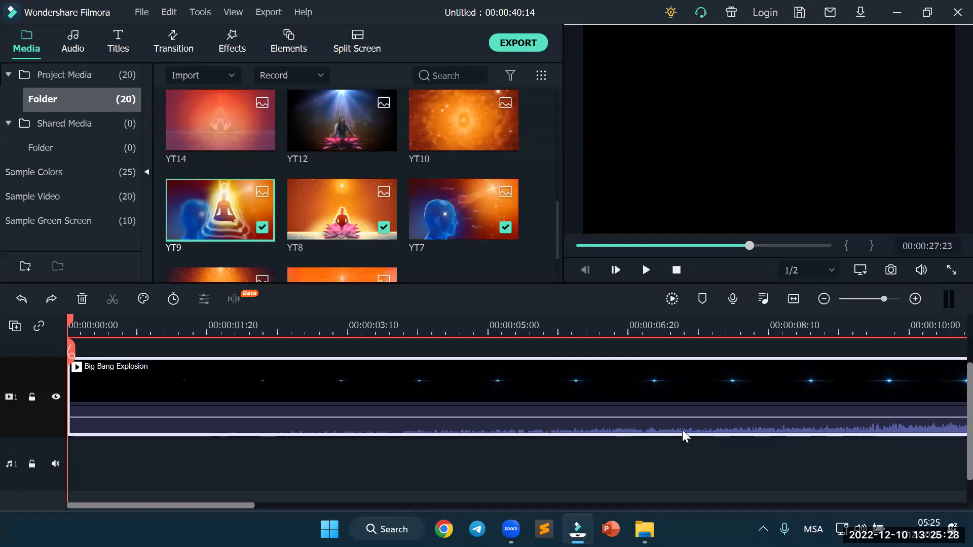
Fit the whole timeline in view, deselect the clips and raise the Big Bang Explosion clip's volume to about 8.62 dB
{"action": "scroll", "coordinate": [583, 384], "scroll_direction": "up", "scroll_amount": 1}
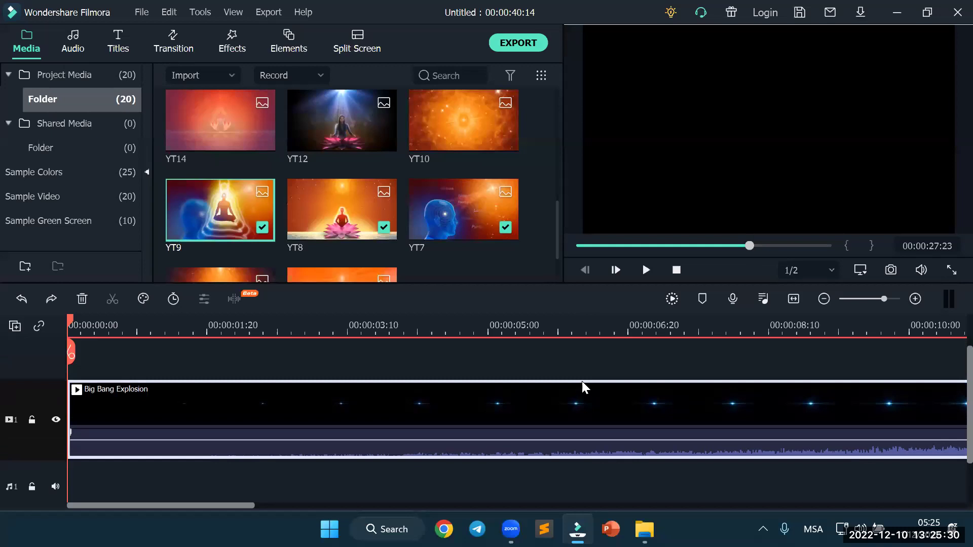
{"action": "left_click", "coordinate": [793, 300]}
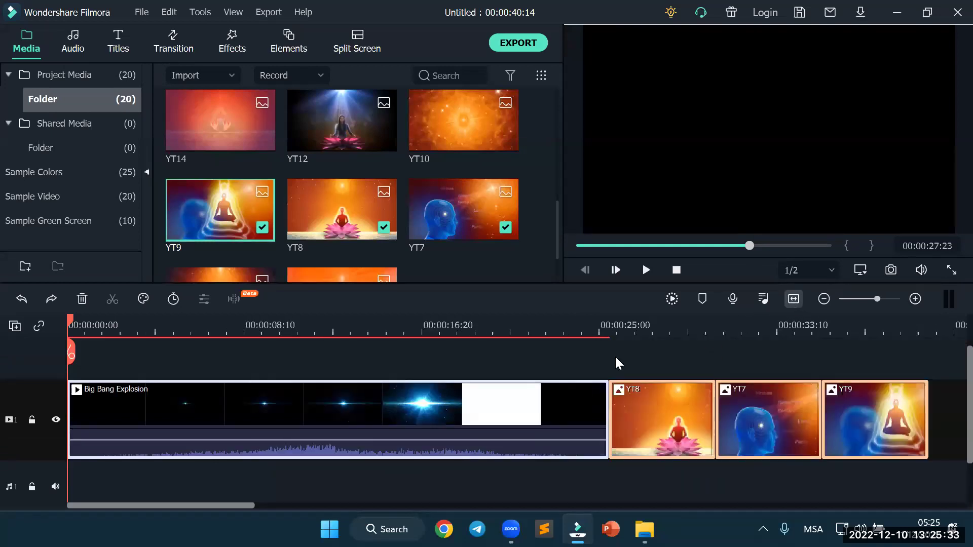
{"action": "left_click", "coordinate": [838, 492]}
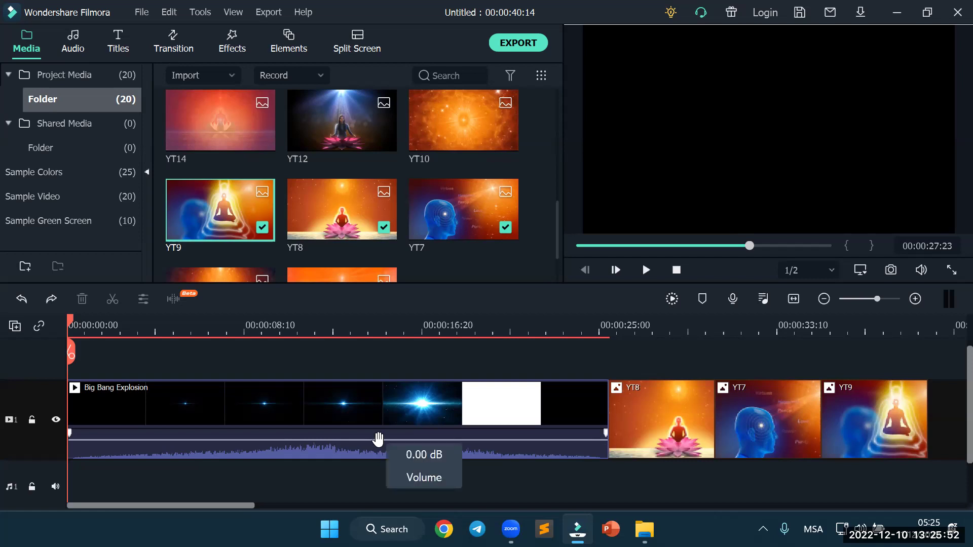
{"action": "mouse_move", "coordinate": [378, 441]}
{"action": "left_mouse_down"}
{"action": "mouse_move", "coordinate": [379, 431]}
{"action": "mouse_move", "coordinate": [379, 450]}
{"action": "mouse_move", "coordinate": [380, 431]}
{"action": "mouse_move", "coordinate": [383, 454]}
{"action": "mouse_move", "coordinate": [384, 436]}
{"action": "mouse_move", "coordinate": [387, 444]}
{"action": "left_mouse_up"}
{"action": "mouse_move", "coordinate": [387, 439]}
{"action": "left_mouse_down"}
{"action": "mouse_move", "coordinate": [395, 446]}
{"action": "mouse_move", "coordinate": [397, 435]}
{"action": "left_mouse_up"}
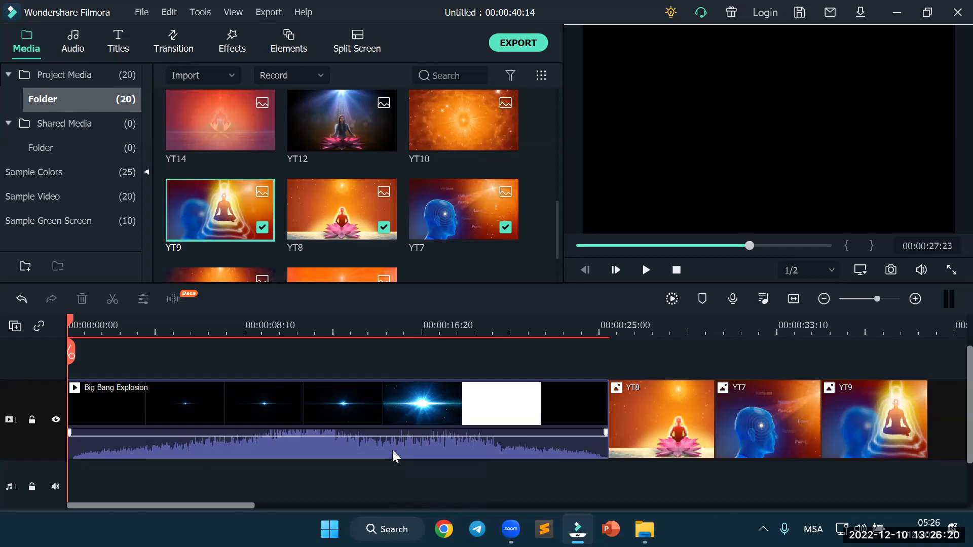
{"action": "mouse_move", "coordinate": [404, 432]}
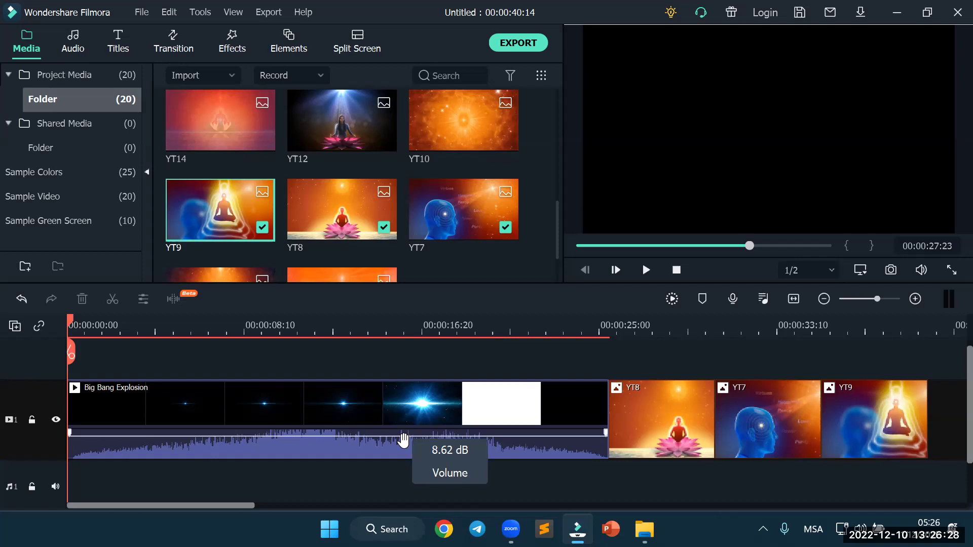
{"action": "left_click_drag", "start_coordinate": [404, 442], "coordinate": [406, 435]}
{"action": "left_click", "coordinate": [400, 443]}
{"action": "right_click", "coordinate": [399, 443]}
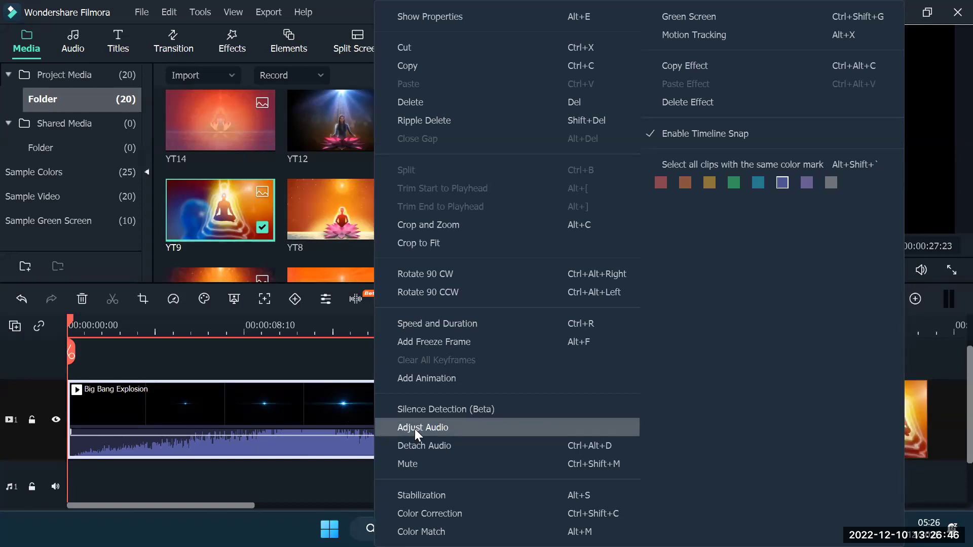
{"action": "right_click", "coordinate": [316, 452]}
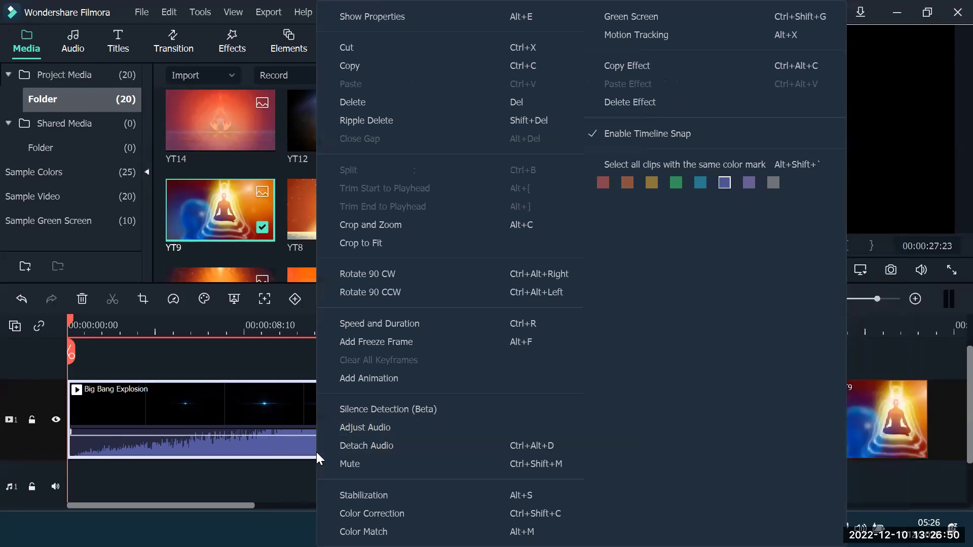
{"action": "left_click", "coordinate": [251, 470]}
Clear video track 1 by deleting Big Bang Explosion, YT8 and YT7 together, followed by the YT9 image
{"action": "left_click_drag", "start_coordinate": [352, 359], "coordinate": [770, 433]}
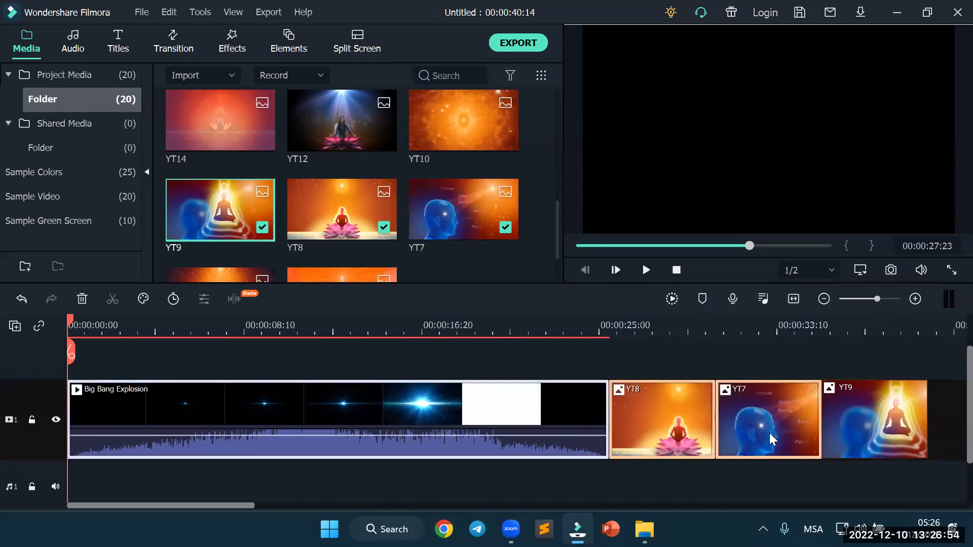
{"action": "key", "text": "Delete"}
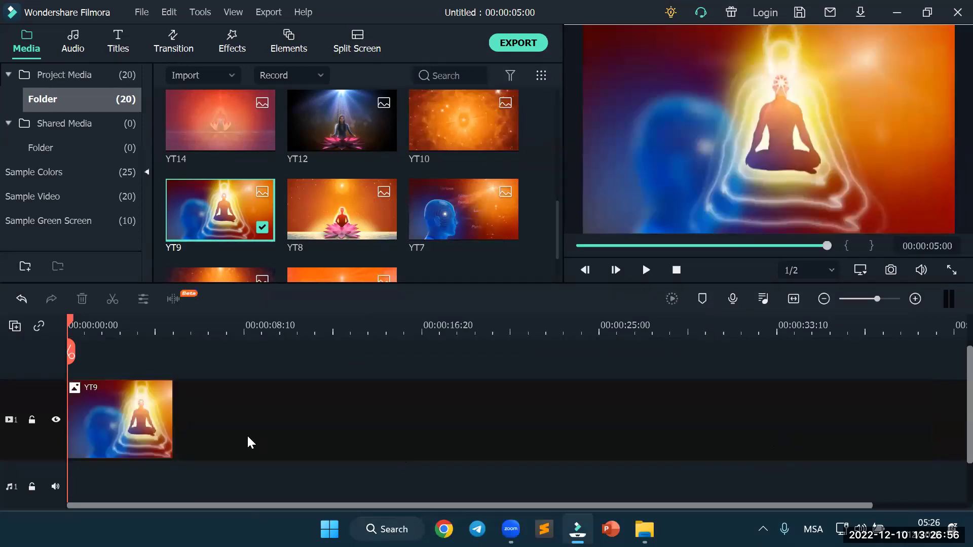
{"action": "left_click", "coordinate": [93, 440]}
{"action": "key", "text": "Delete"}
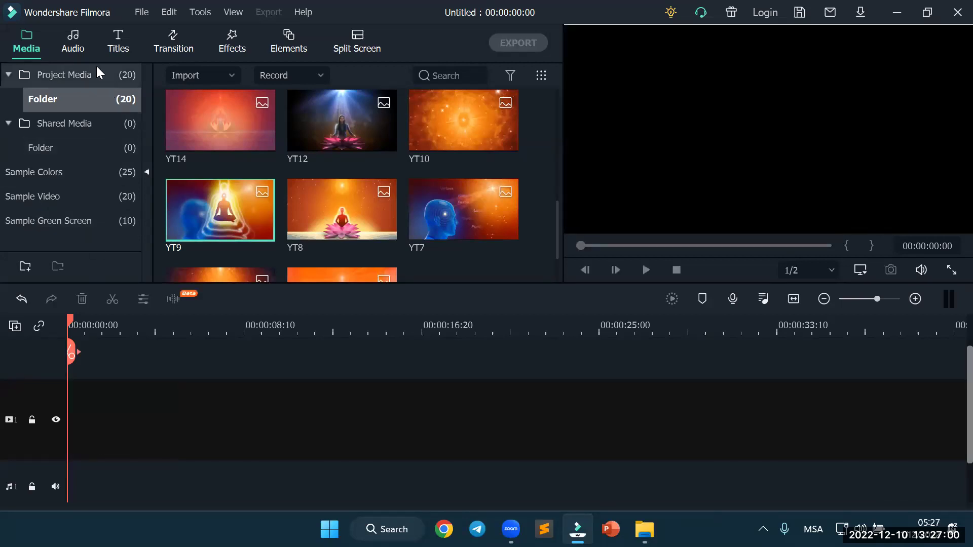
Search the included audio library for "earth" and add Earth - The Rhythm Of Memories to audio track 1
{"action": "left_click", "coordinate": [80, 48]}
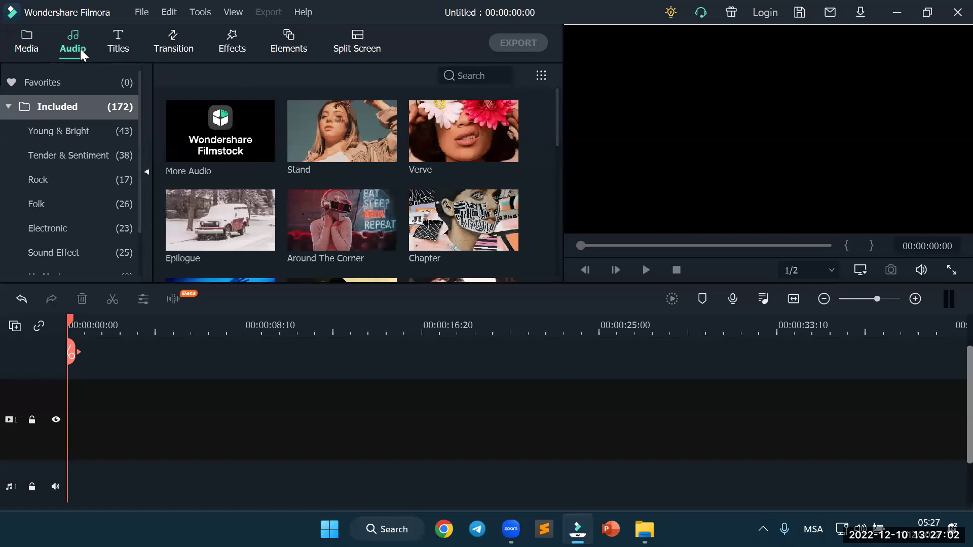
{"action": "left_click", "coordinate": [480, 77]}
{"action": "type", "text": "earth"}
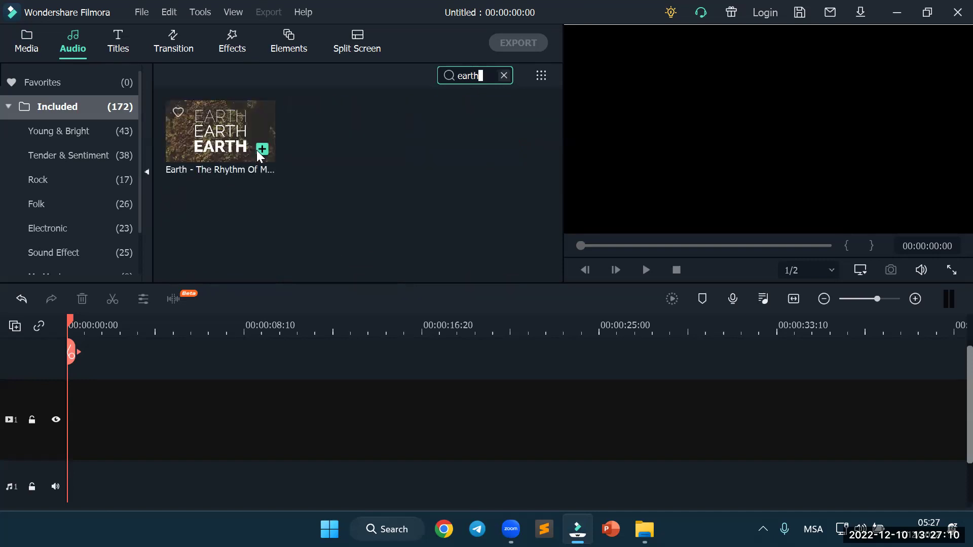
{"action": "left_click", "coordinate": [262, 148]}
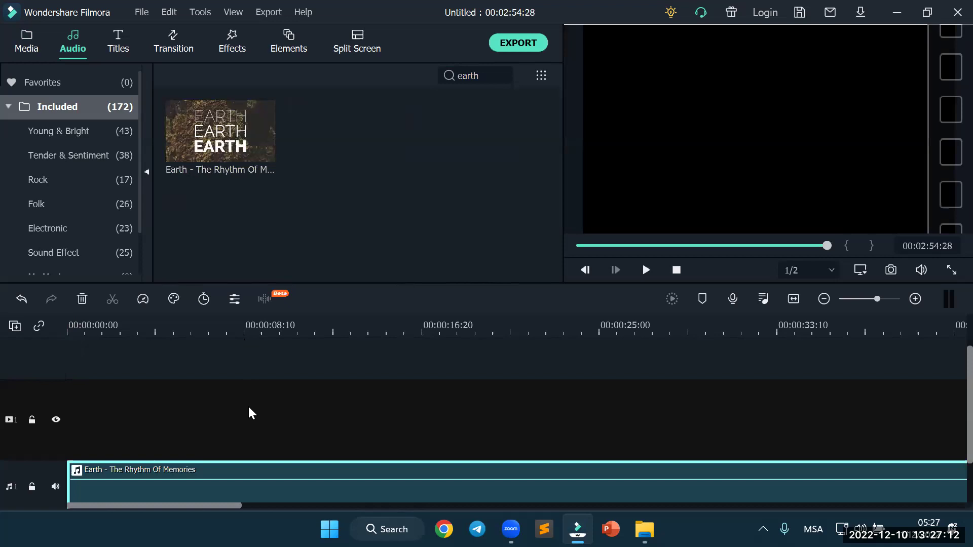
Fit the Earth audio clip in view, lower its volume, and play it briefly from the timeline start
{"action": "scroll", "coordinate": [213, 421], "scroll_direction": "down", "scroll_amount": 1}
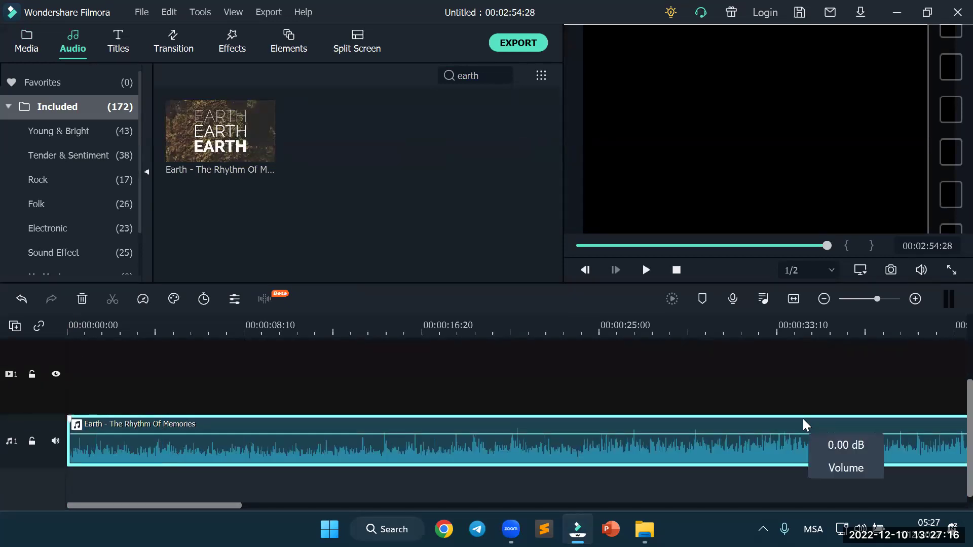
{"action": "left_click", "coordinate": [794, 299]}
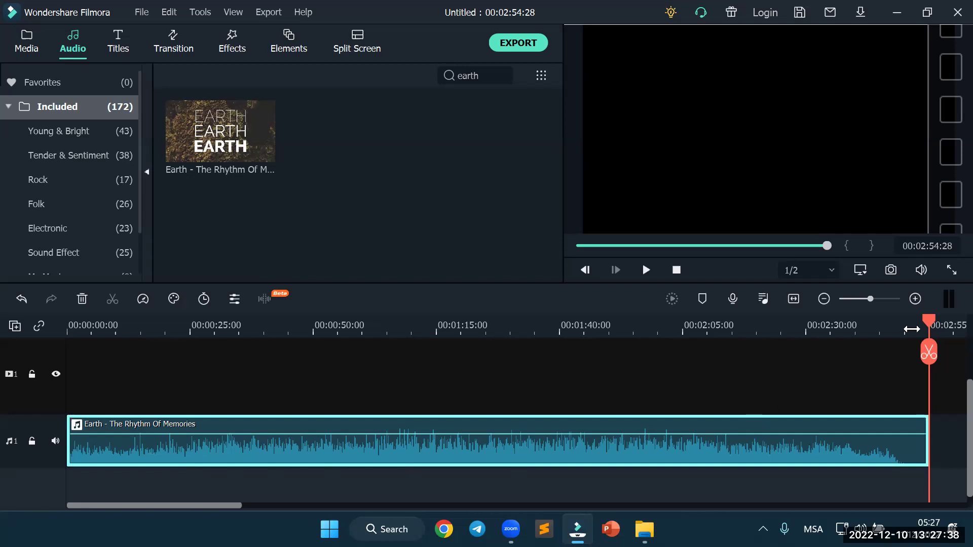
{"action": "left_click_drag", "start_coordinate": [930, 325], "coordinate": [66, 419]}
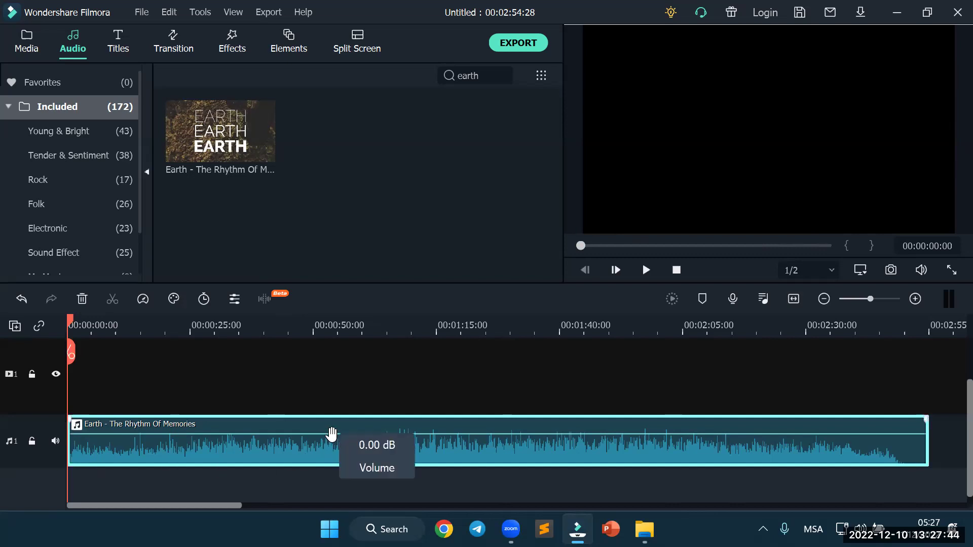
{"action": "mouse_move", "coordinate": [332, 434]}
{"action": "left_mouse_down"}
{"action": "mouse_move", "coordinate": [332, 445]}
{"action": "mouse_move", "coordinate": [344, 428]}
{"action": "mouse_move", "coordinate": [344, 443]}
{"action": "left_mouse_up"}
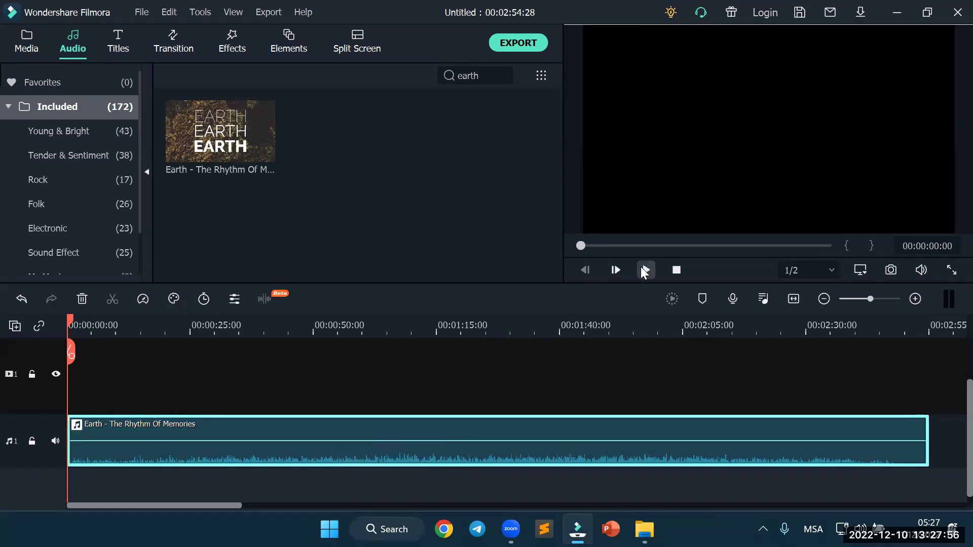
{"action": "left_click", "coordinate": [644, 271]}
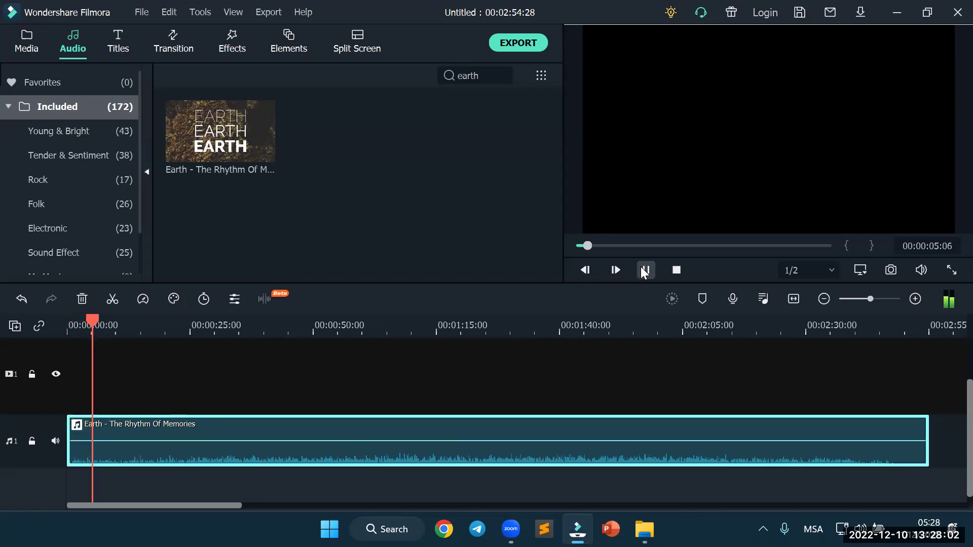
{"action": "left_click", "coordinate": [643, 271]}
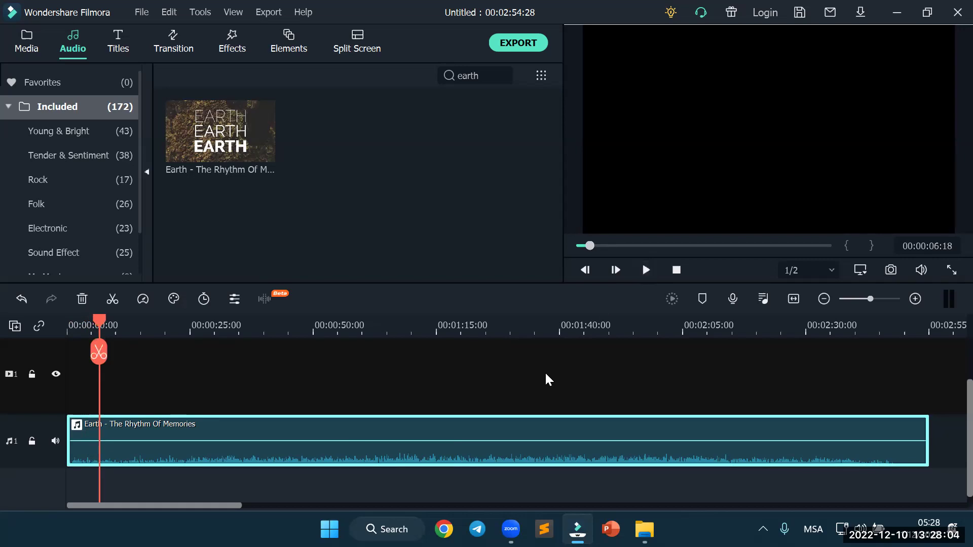
Raise the Earth audio clip's volume well above its original level and play a few seconds of it
{"action": "left_click_drag", "start_coordinate": [502, 441], "coordinate": [498, 426]}
{"action": "left_click", "coordinate": [644, 271]}
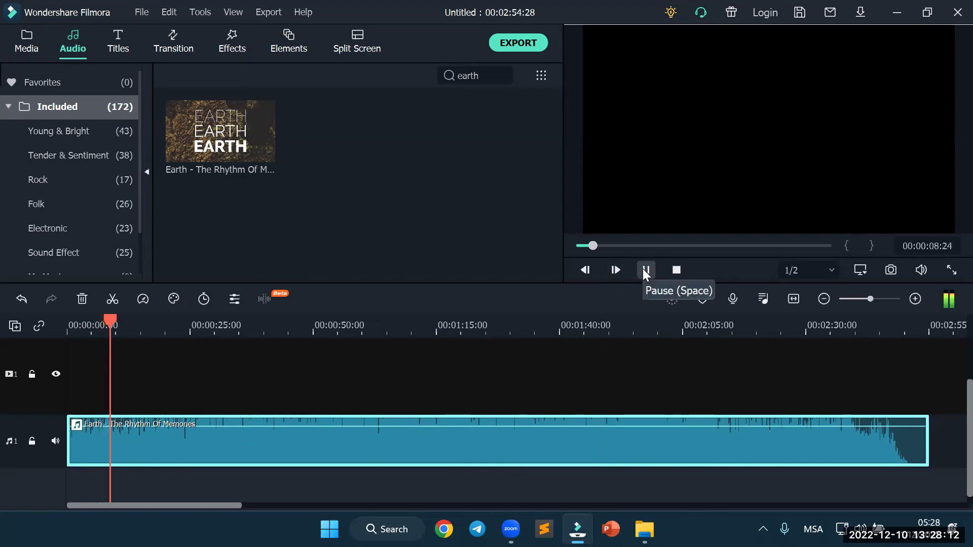
{"action": "left_click", "coordinate": [645, 272]}
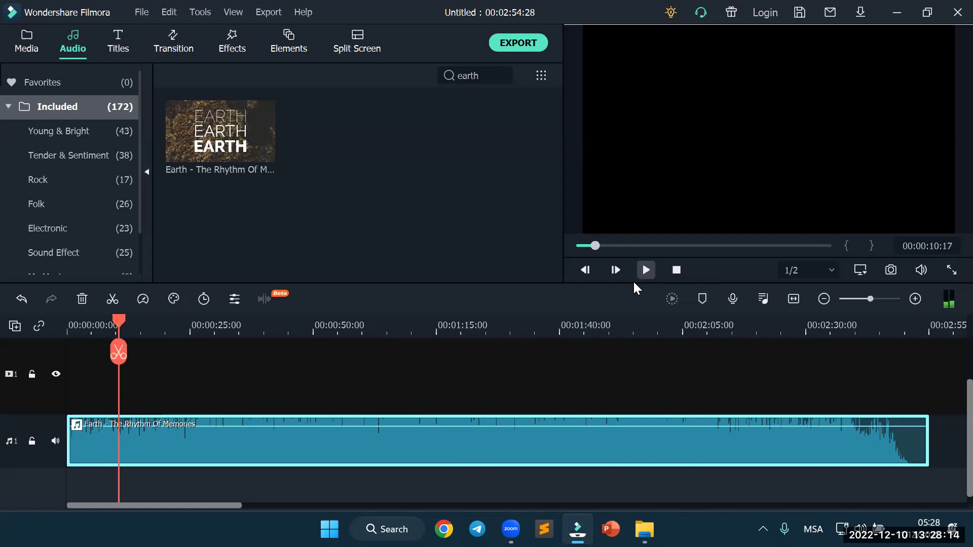
Lower the Earth audio clip's volume to -2.46 dB and raise it partway again
{"action": "left_click_drag", "start_coordinate": [554, 427], "coordinate": [555, 437]}
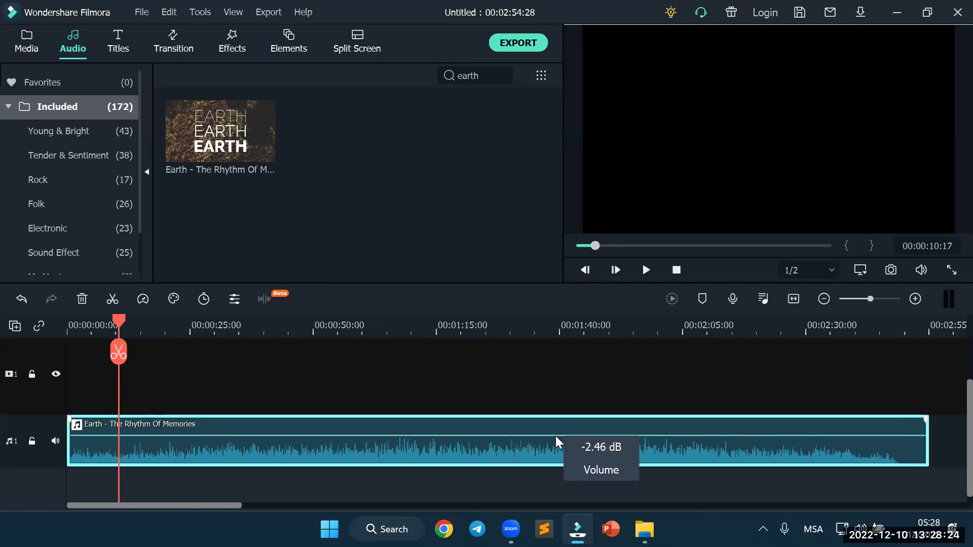
{"action": "left_click_drag", "start_coordinate": [553, 435], "coordinate": [558, 432]}
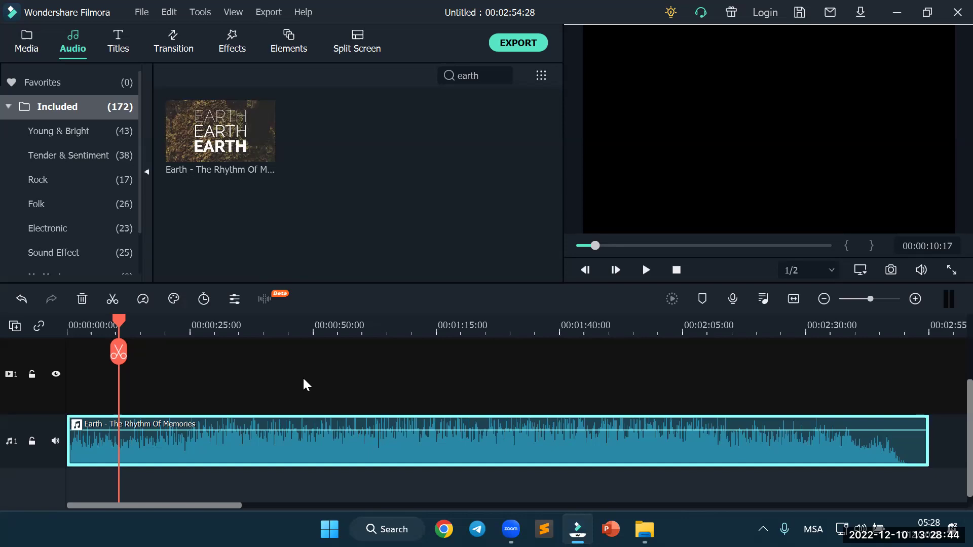
Split the Earth audio clip at 00:00:39:28 and delete the portion after the cut
{"action": "left_click_drag", "start_coordinate": [121, 320], "coordinate": [68, 319]}
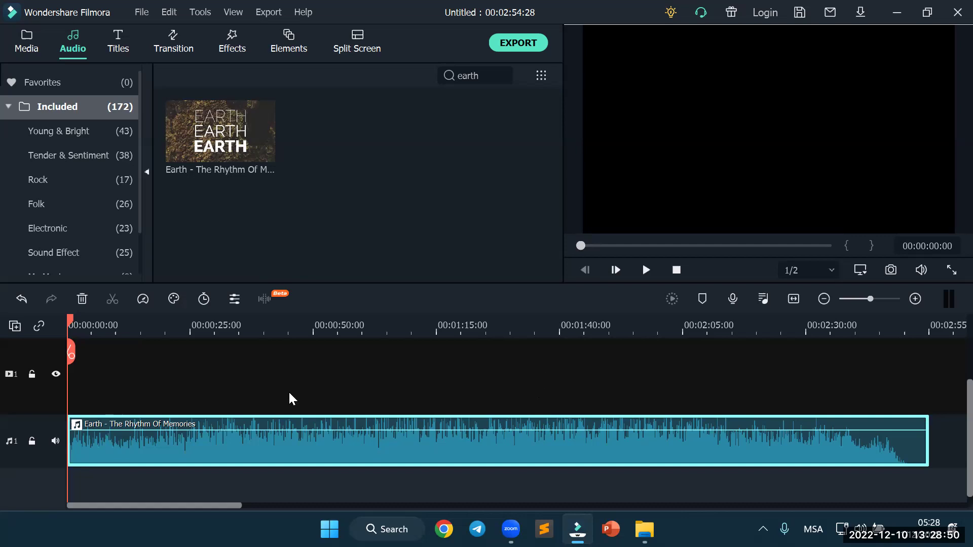
{"action": "left_click_drag", "start_coordinate": [79, 318], "coordinate": [116, 321]}
{"action": "left_click_drag", "start_coordinate": [172, 339], "coordinate": [437, 391]}
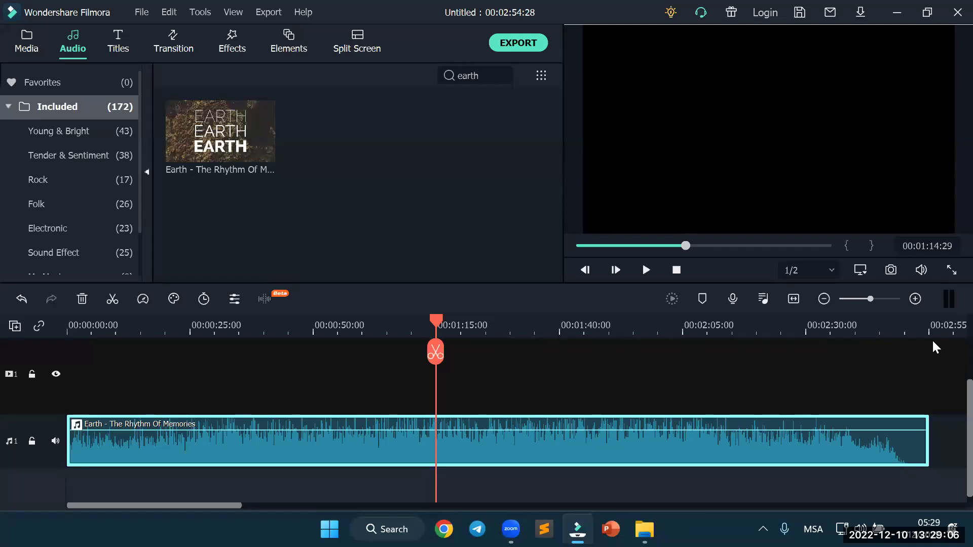
{"action": "left_click_drag", "start_coordinate": [436, 324], "coordinate": [264, 351]}
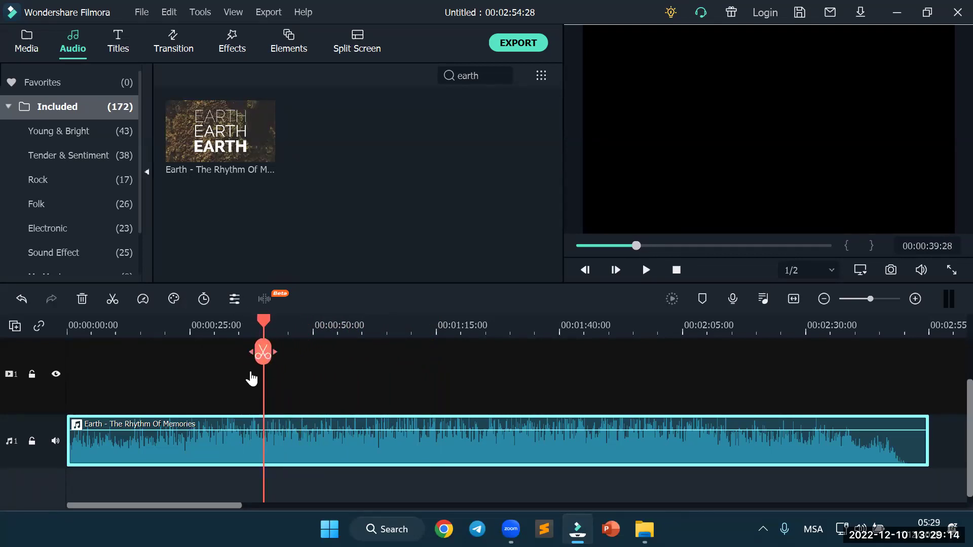
{"action": "scroll", "coordinate": [324, 327], "scroll_direction": "up", "scroll_amount": 3}
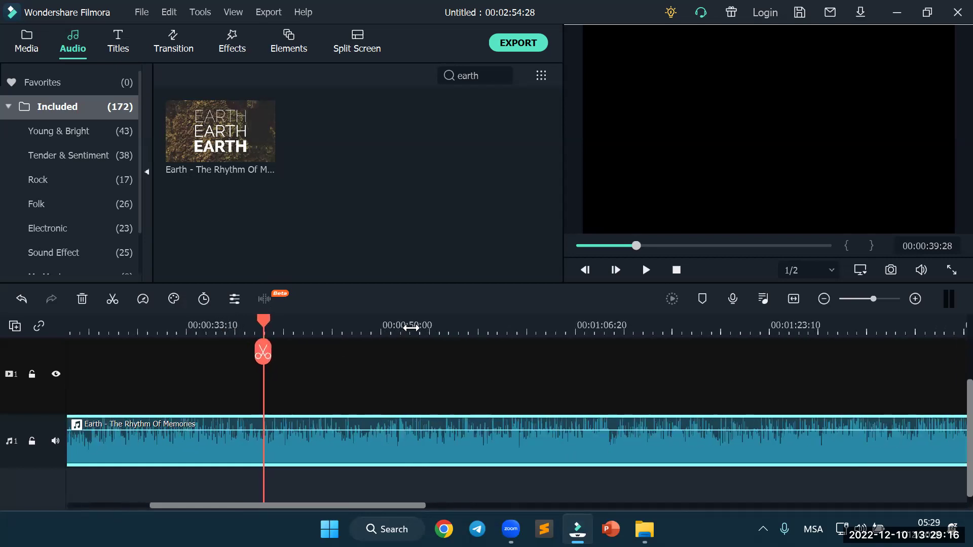
{"action": "left_click", "coordinate": [262, 354]}
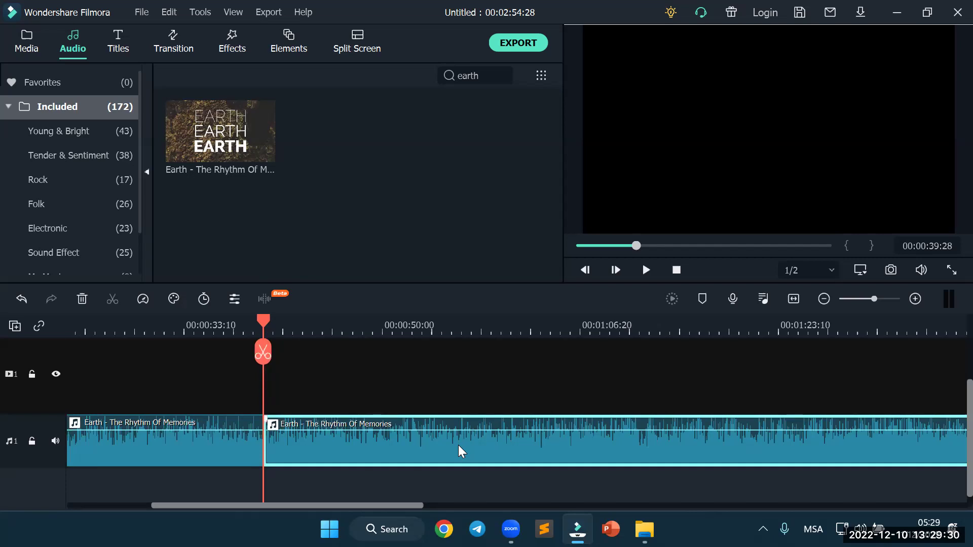
{"action": "key", "text": "Delete"}
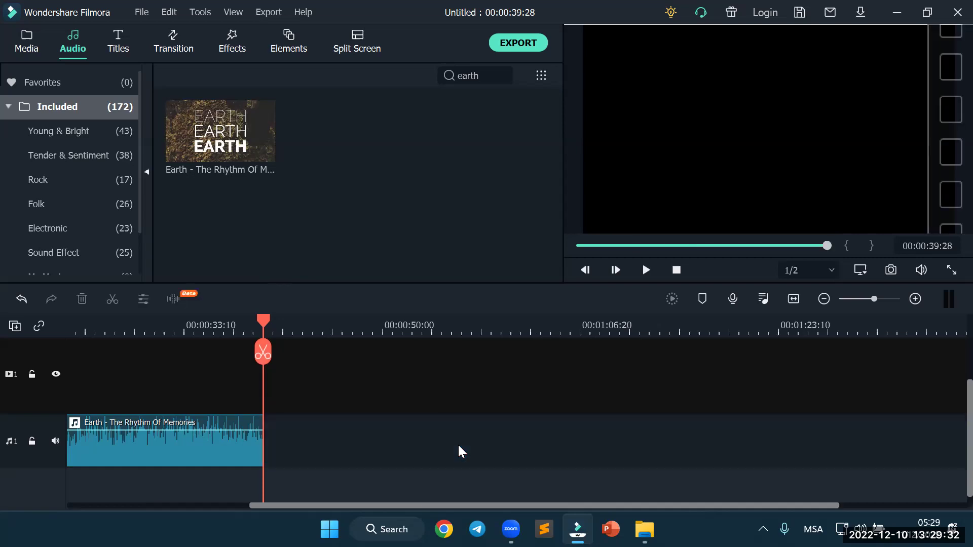
Play the shortened Earth audio clip from about 00:00:08:24 through to its end
{"action": "left_click_drag", "start_coordinate": [263, 323], "coordinate": [40, 360]}
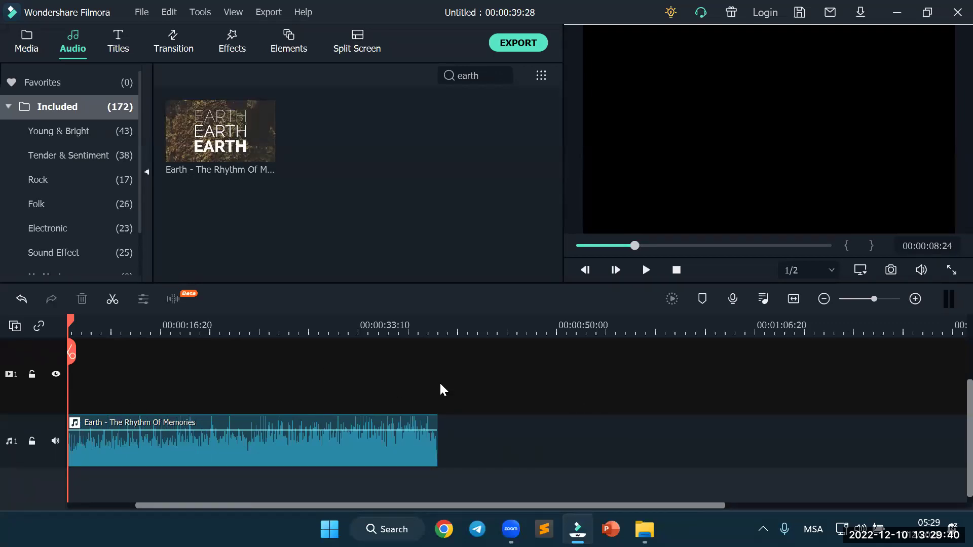
{"action": "mouse_move", "coordinate": [124, 423]}
{"action": "left_click", "coordinate": [646, 270]}
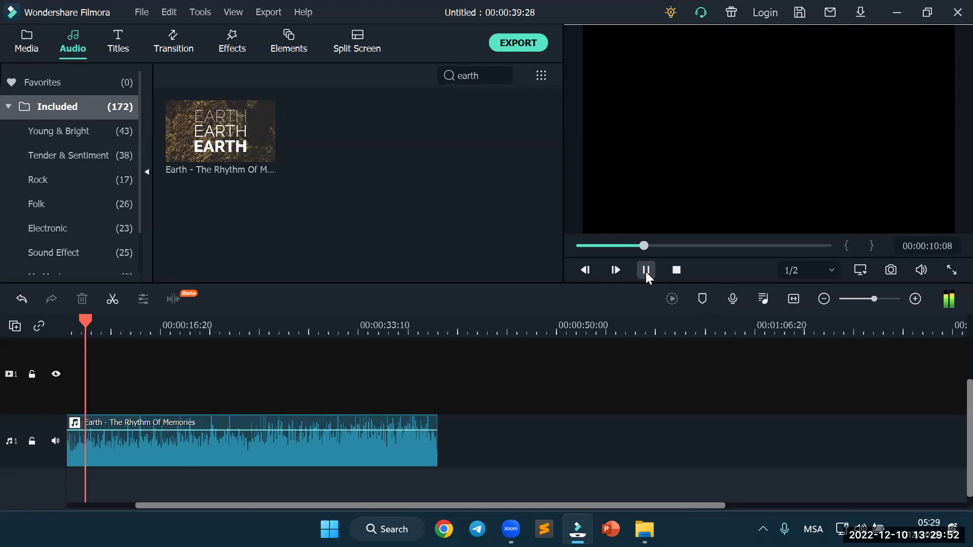
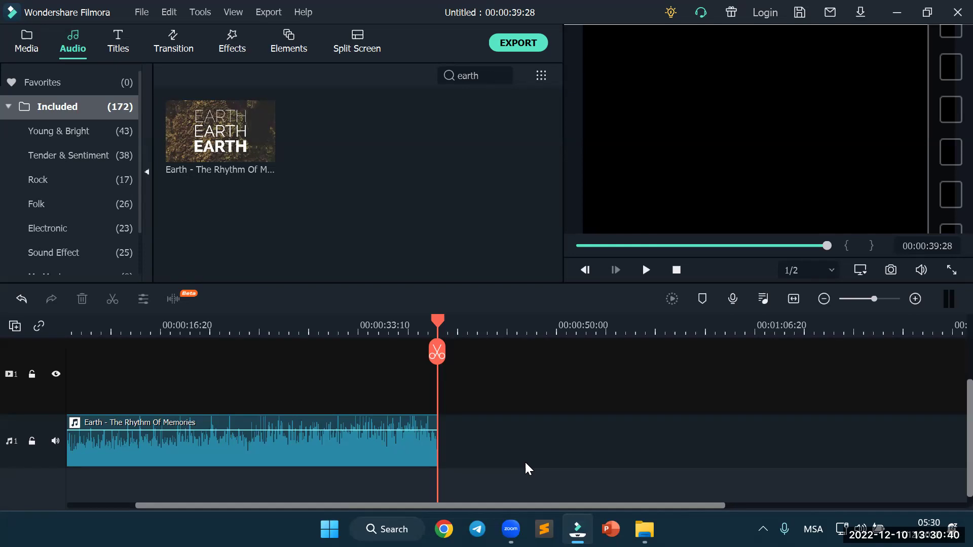
Return the playhead to the timeline start, lower the Earth clip's volume slightly, and stretch the clip's view across the timeline
{"action": "left_click_drag", "start_coordinate": [439, 324], "coordinate": [41, 395]}
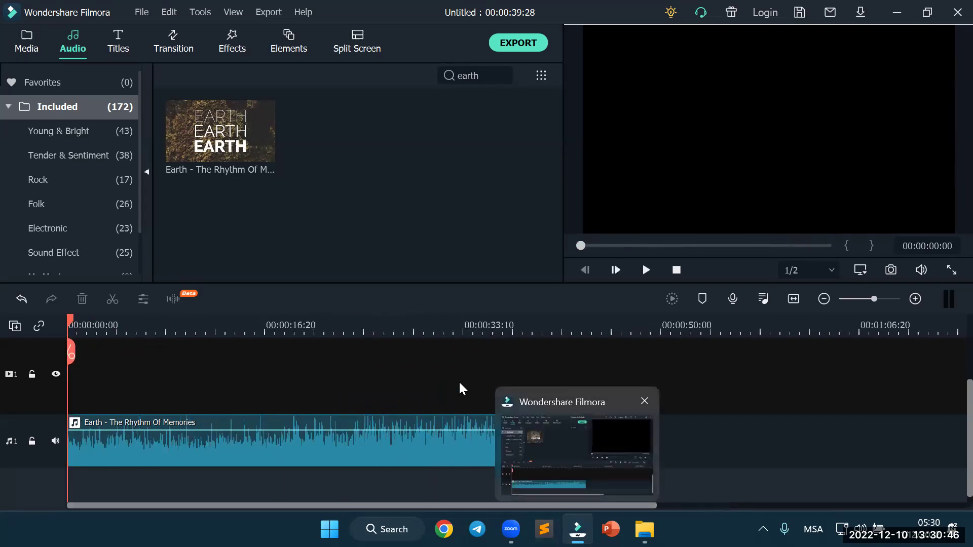
{"action": "left_click_drag", "start_coordinate": [449, 426], "coordinate": [96, 435]}
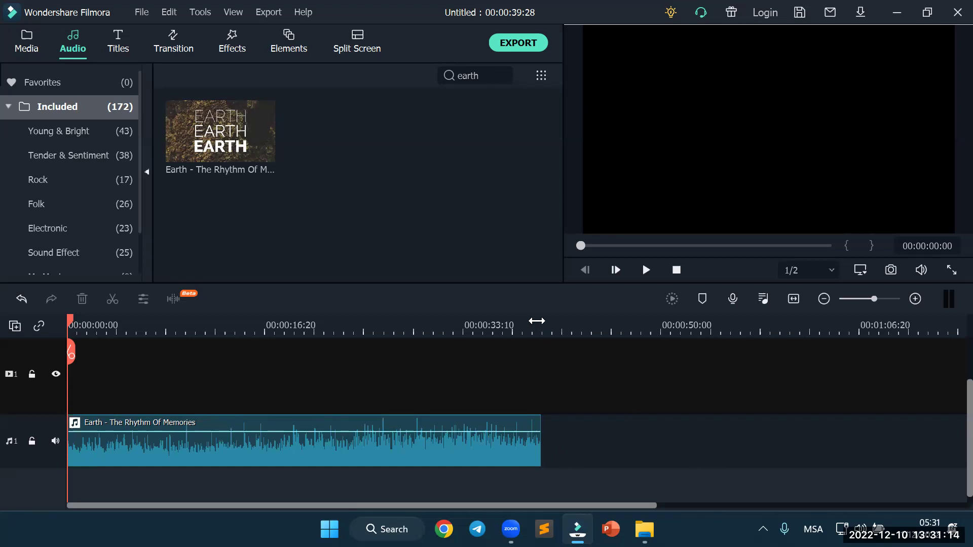
{"action": "left_click_drag", "start_coordinate": [547, 321], "coordinate": [813, 324]}
{"action": "left_click_drag", "start_coordinate": [528, 323], "coordinate": [572, 323]}
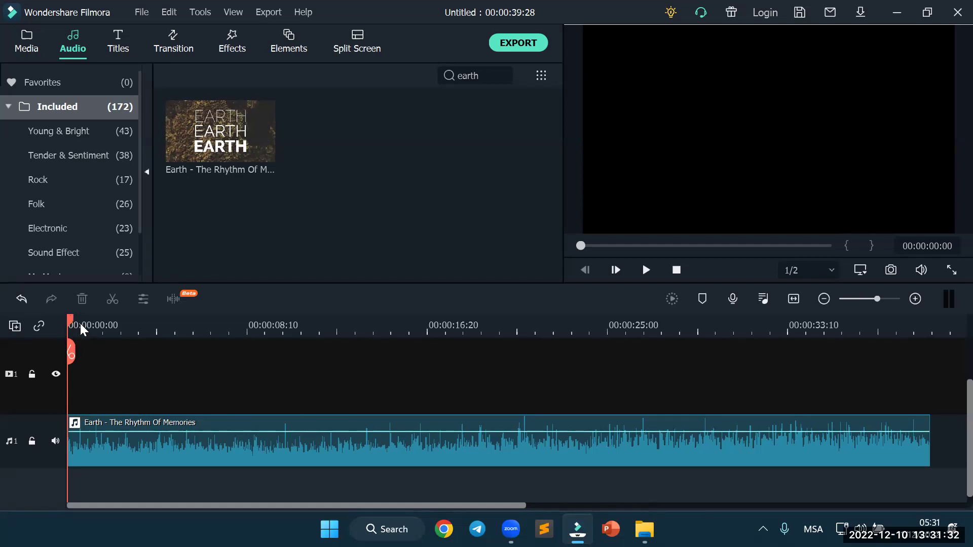
{"action": "right_click", "coordinate": [113, 441]}
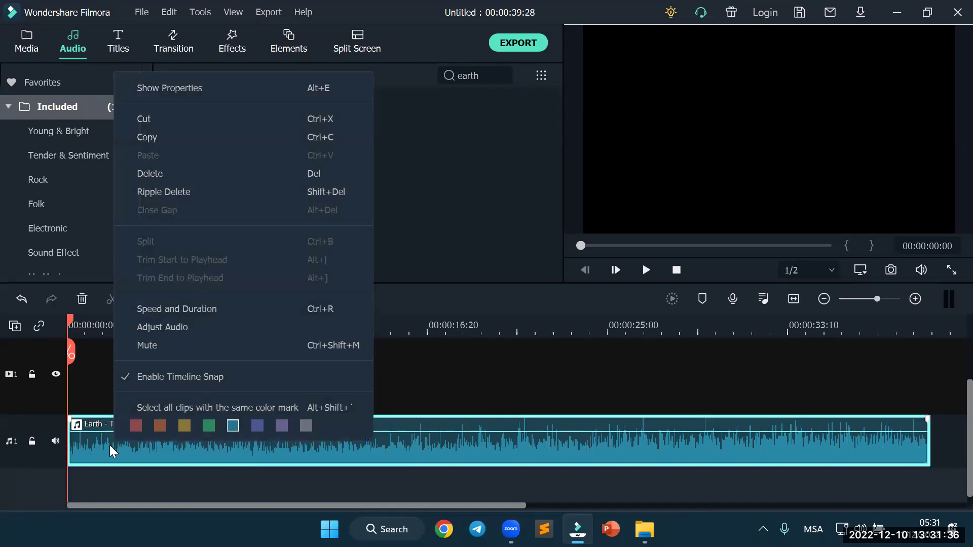
{"action": "left_click", "coordinate": [488, 390]}
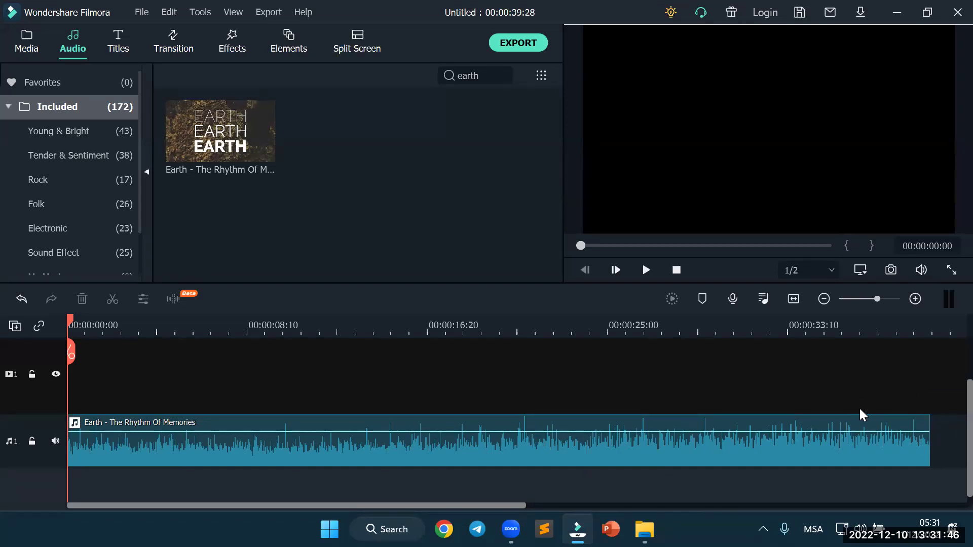
{"action": "left_click_drag", "start_coordinate": [72, 325], "coordinate": [298, 330]}
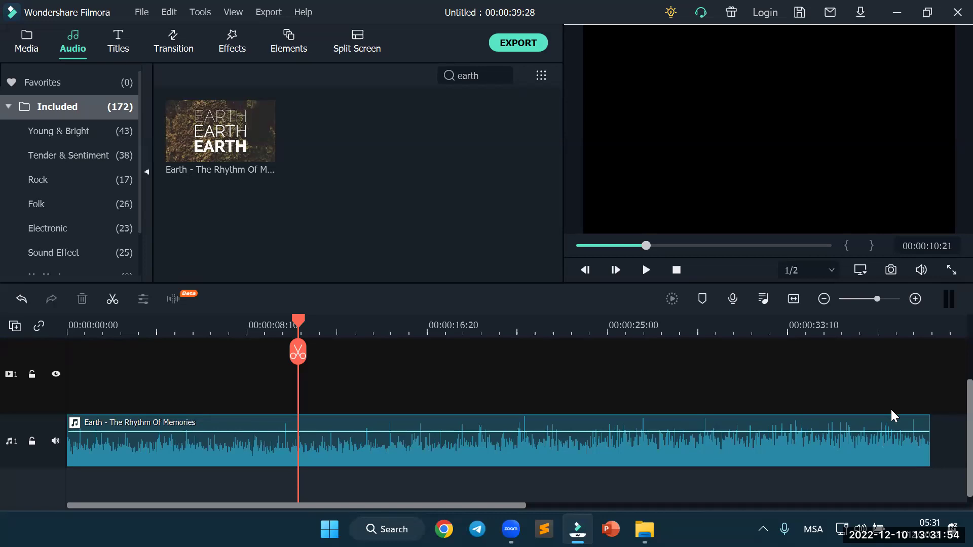
{"action": "mouse_move", "coordinate": [896, 427]}
{"action": "left_click_drag", "start_coordinate": [297, 318], "coordinate": [62, 363]}
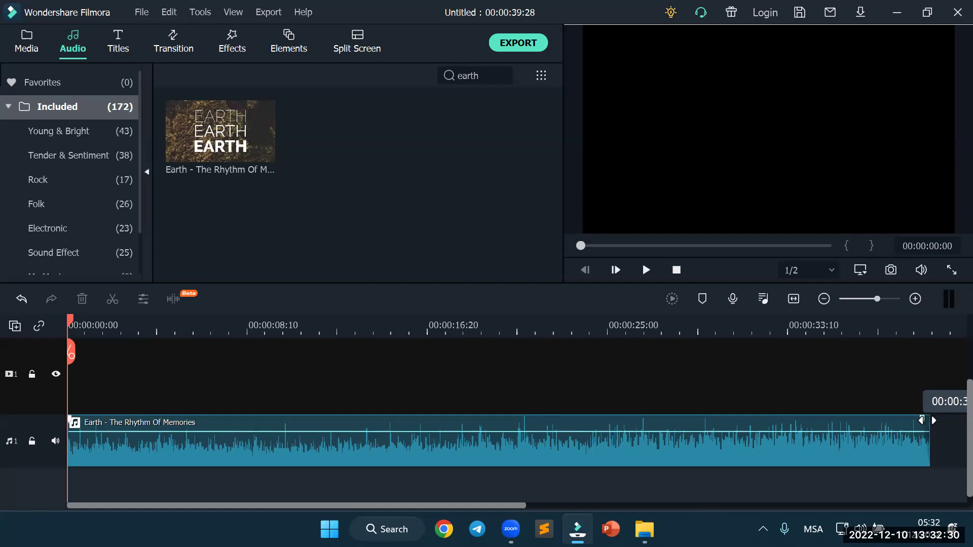
Add a fade-out of about 17 seconds and a fade-in of about 16 seconds to the Earth clip and play it from the start
{"action": "left_click_drag", "start_coordinate": [921, 420], "coordinate": [558, 508]}
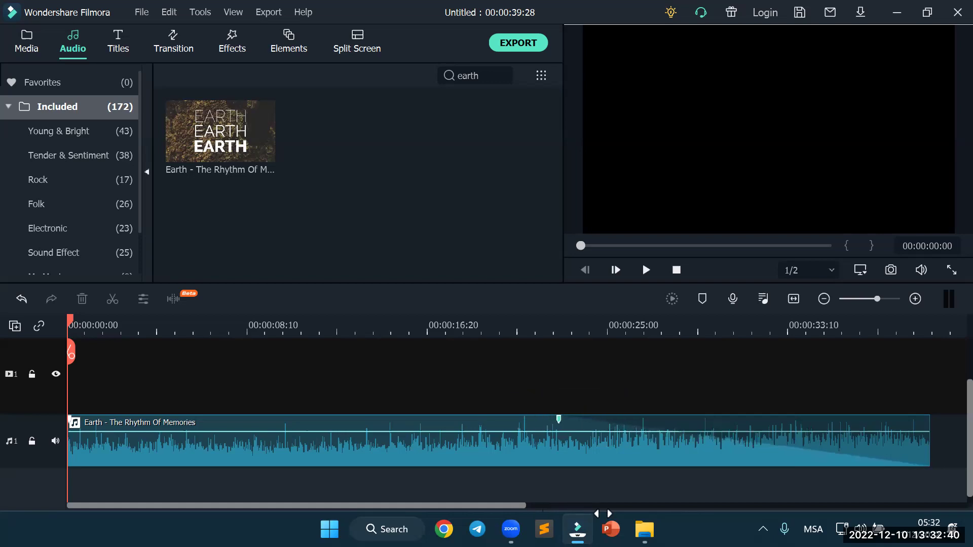
{"action": "mouse_move", "coordinate": [572, 416]}
{"action": "left_click_drag", "start_coordinate": [75, 318], "coordinate": [476, 377]}
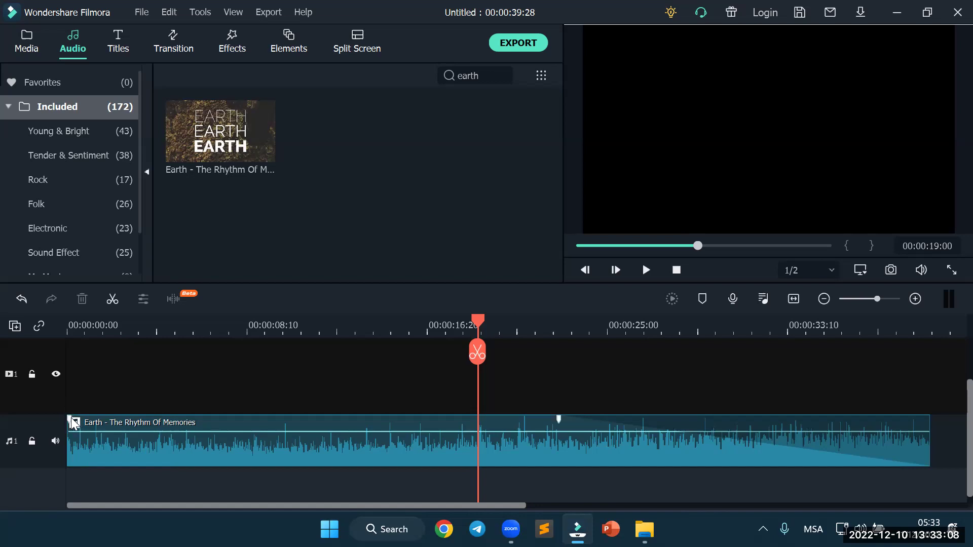
{"action": "left_click_drag", "start_coordinate": [71, 418], "coordinate": [408, 462]}
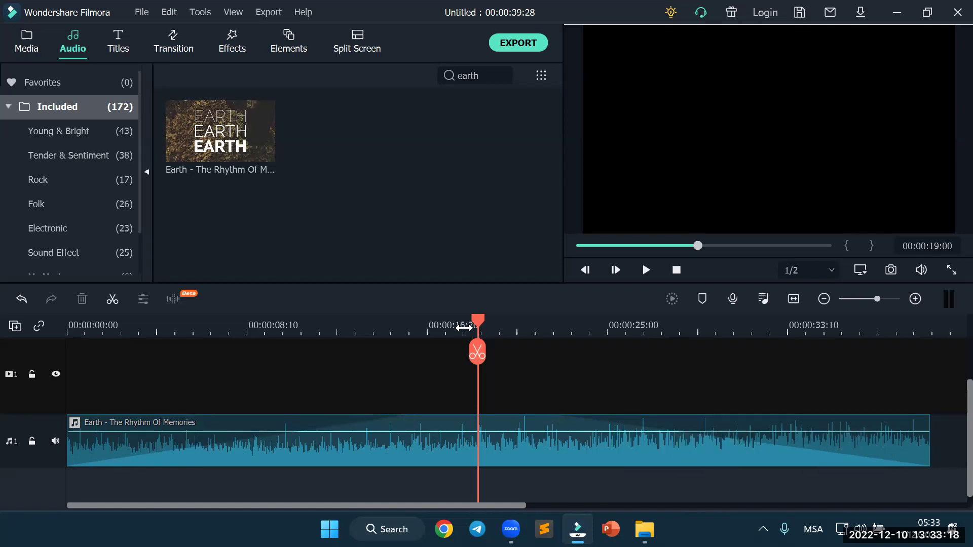
{"action": "left_click_drag", "start_coordinate": [478, 315], "coordinate": [62, 366]}
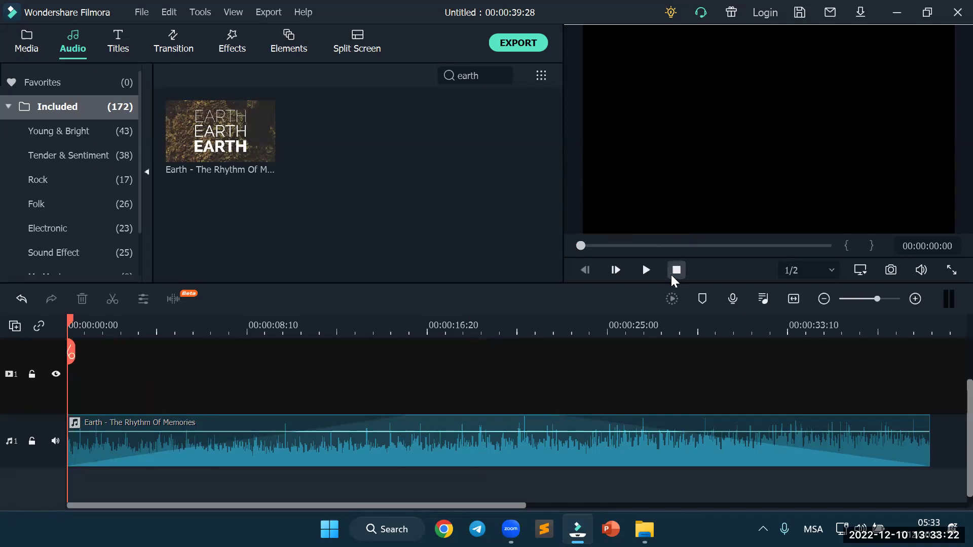
{"action": "left_click", "coordinate": [643, 274]}
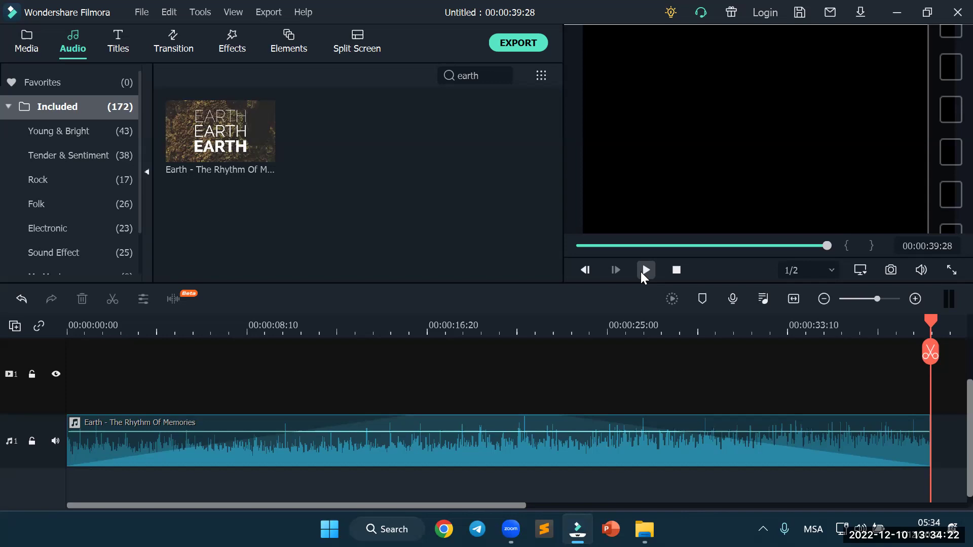
Shorten the Earth clip's fade-in and fade-out to about 5 seconds each, and remove both fades completely
{"action": "mouse_move", "coordinate": [401, 420]}
{"action": "left_click_drag", "start_coordinate": [399, 420], "coordinate": [176, 437]}
{"action": "left_click_drag", "start_coordinate": [560, 419], "coordinate": [812, 418]}
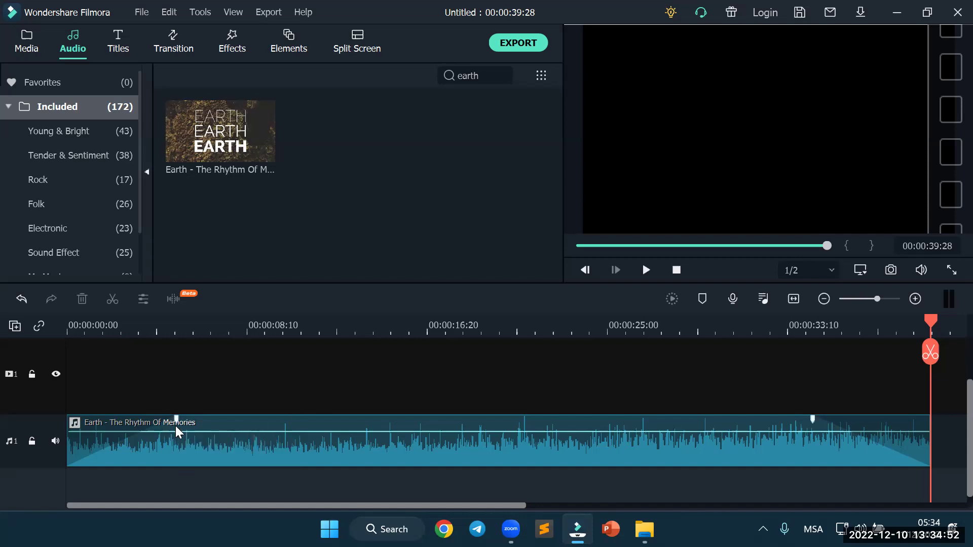
{"action": "left_click_drag", "start_coordinate": [175, 424], "coordinate": [47, 435]}
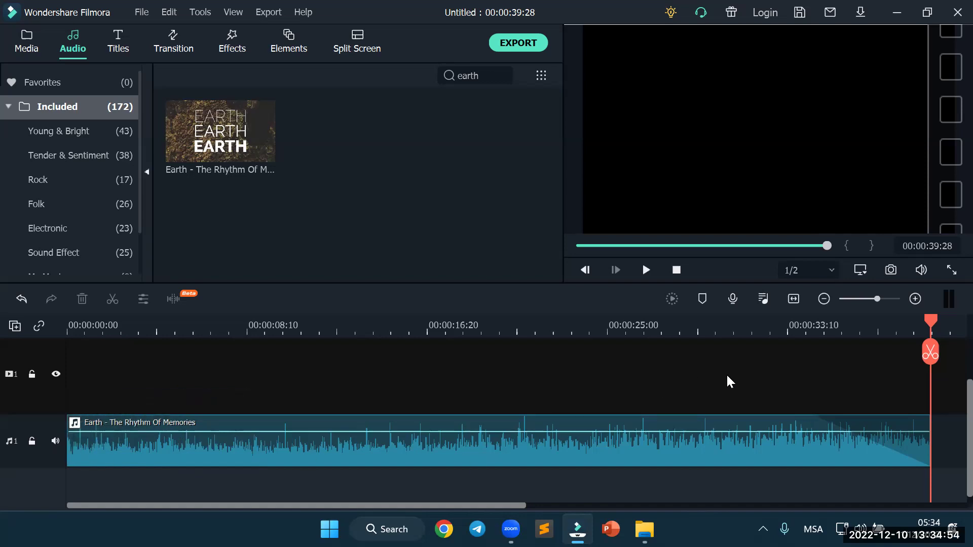
{"action": "left_click_drag", "start_coordinate": [811, 420], "coordinate": [930, 420]}
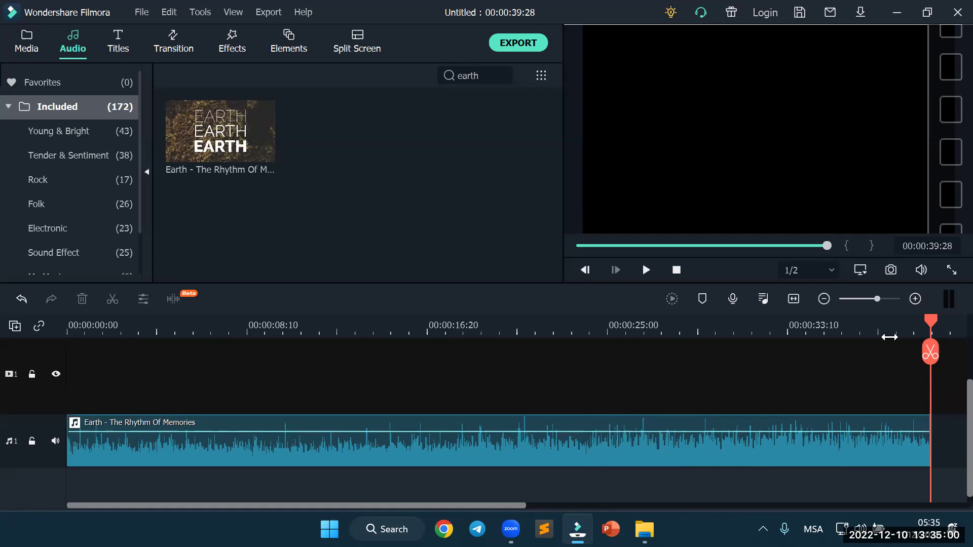
Give the Earth clip a 2.87-second fade-out at its end and a fade-in of about 6 seconds at its beginning
{"action": "left_click_drag", "start_coordinate": [921, 319], "coordinate": [445, 386]}
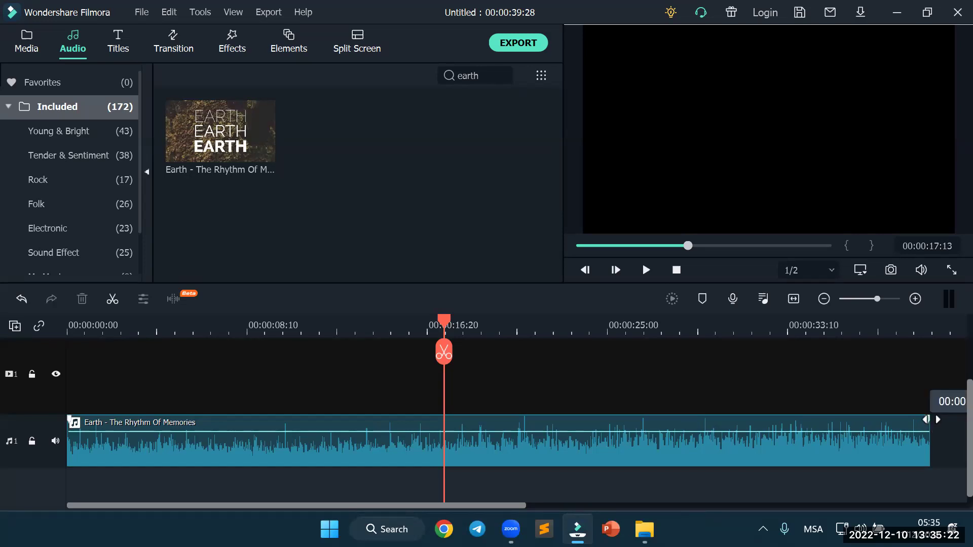
{"action": "left_click_drag", "start_coordinate": [926, 419], "coordinate": [867, 424]}
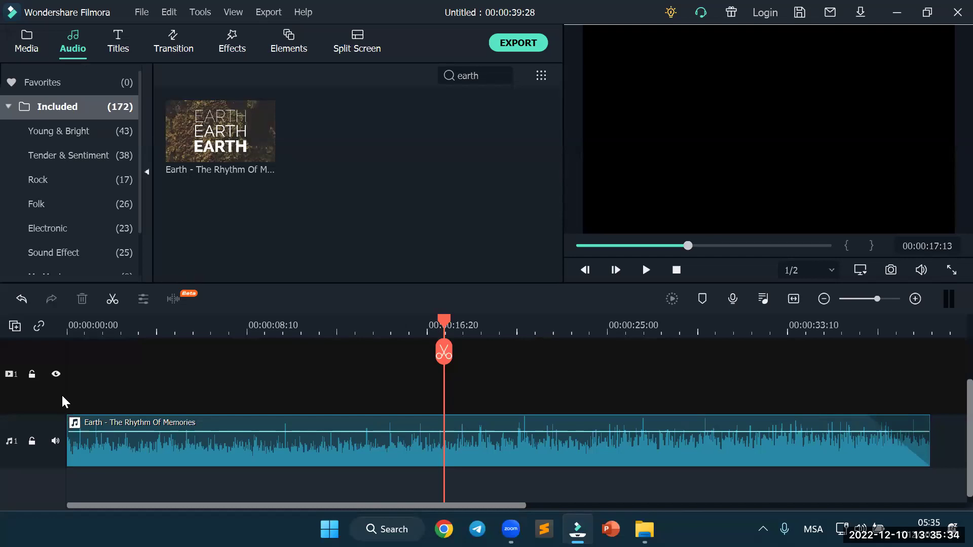
{"action": "mouse_move", "coordinate": [70, 420]}
{"action": "left_click_drag", "start_coordinate": [71, 418], "coordinate": [207, 451]}
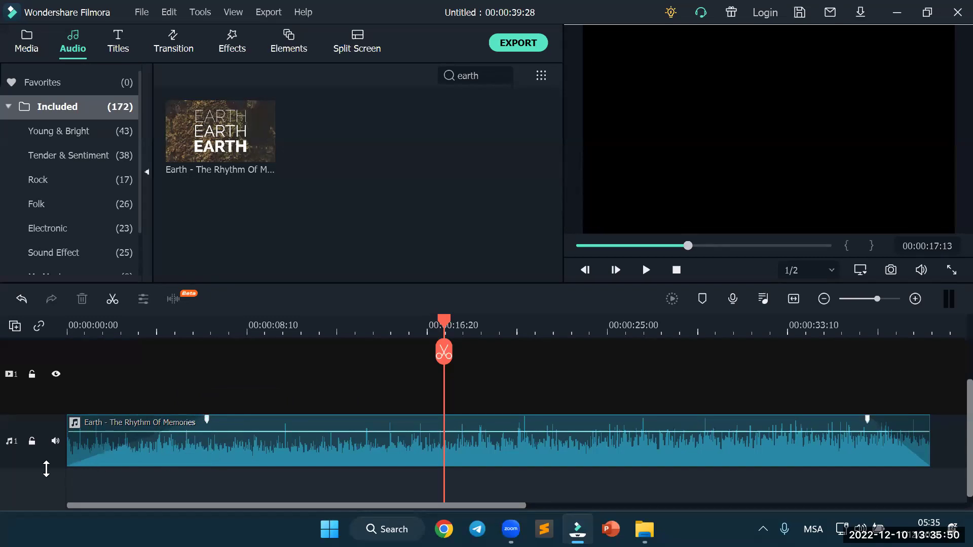
{"action": "mouse_move", "coordinate": [107, 463]}
{"action": "mouse_move", "coordinate": [878, 430]}
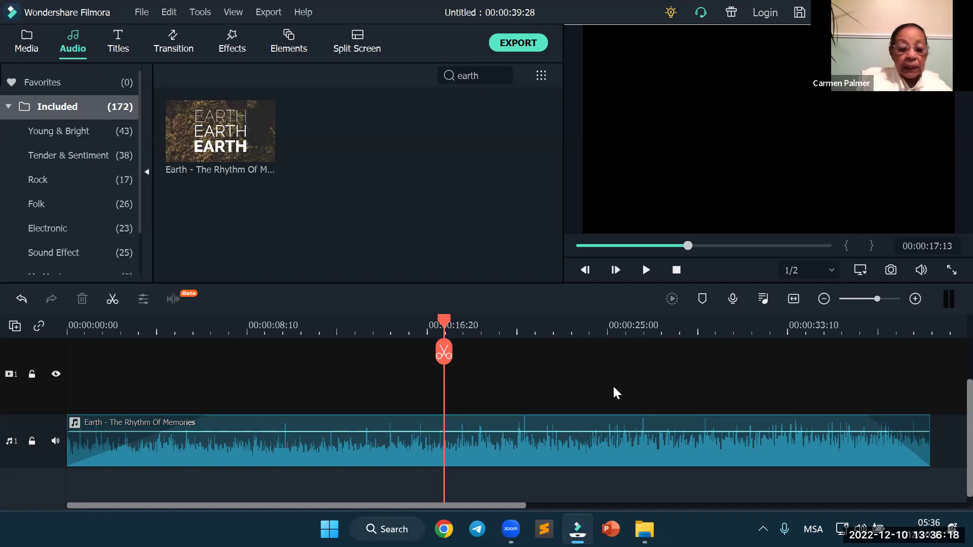
Remove the fade-in from the beginning of the Earth clip and return the playhead to the timeline start
{"action": "mouse_move", "coordinate": [120, 426]}
{"action": "left_click_drag", "start_coordinate": [207, 419], "coordinate": [57, 429]}
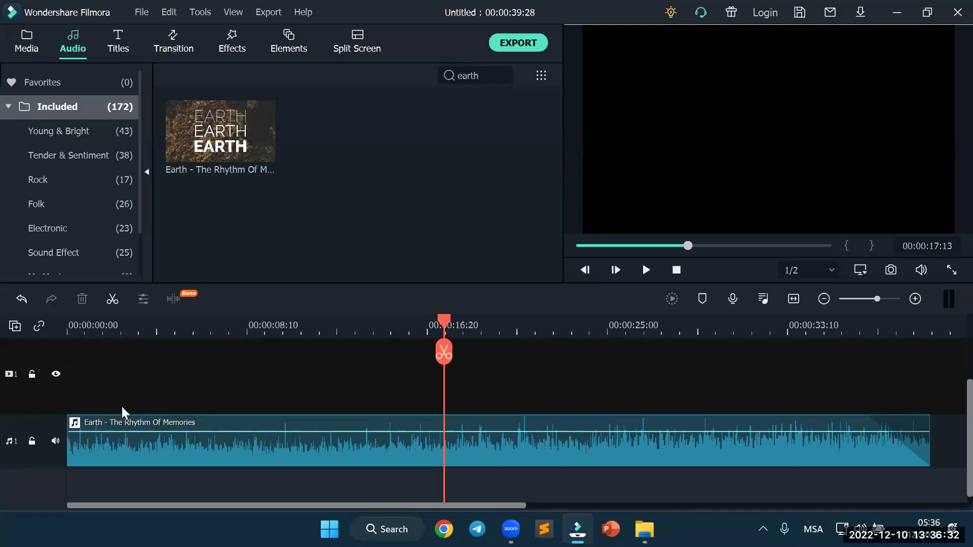
{"action": "mouse_move", "coordinate": [106, 432]}
{"action": "mouse_move", "coordinate": [76, 421]}
{"action": "left_click", "coordinate": [680, 274]}
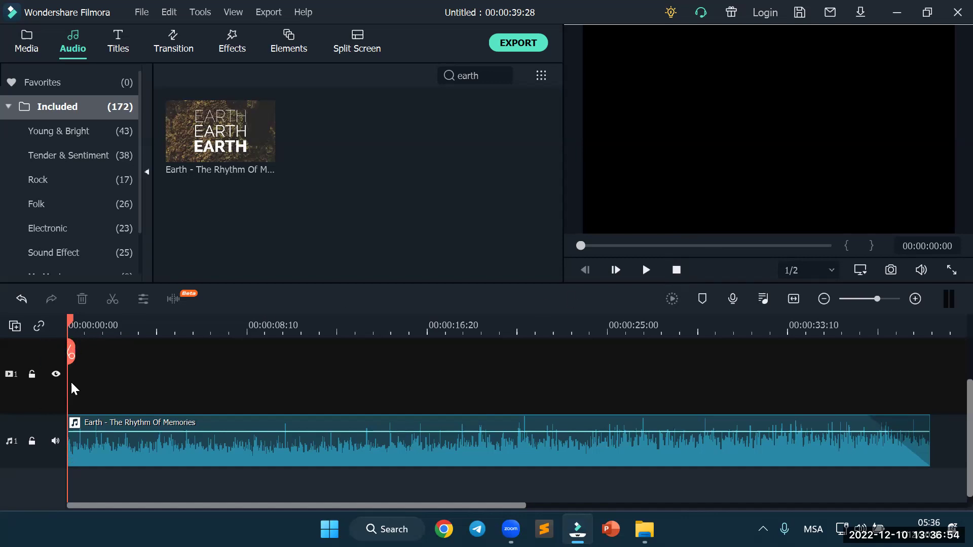
Place the playhead at 00:00:14:02, review the Earth clip's fade values in its Adjust Audio settings, and close them
{"action": "left_click_drag", "start_coordinate": [67, 319], "coordinate": [372, 341]}
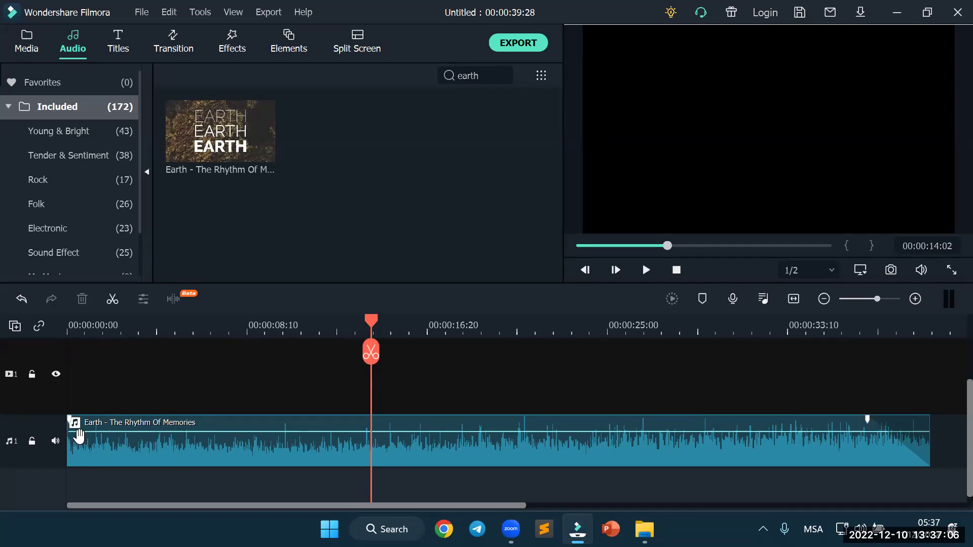
{"action": "mouse_move", "coordinate": [69, 425]}
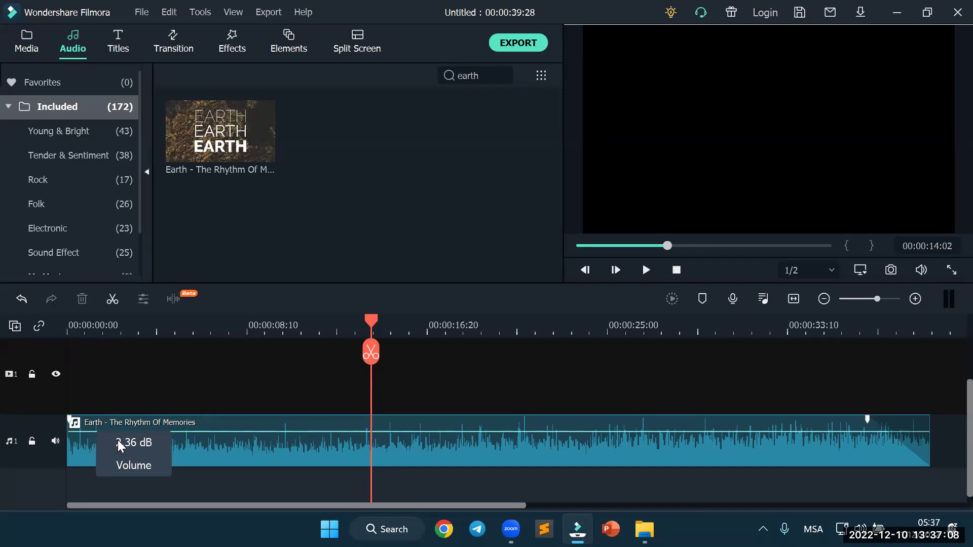
{"action": "right_click", "coordinate": [219, 453]}
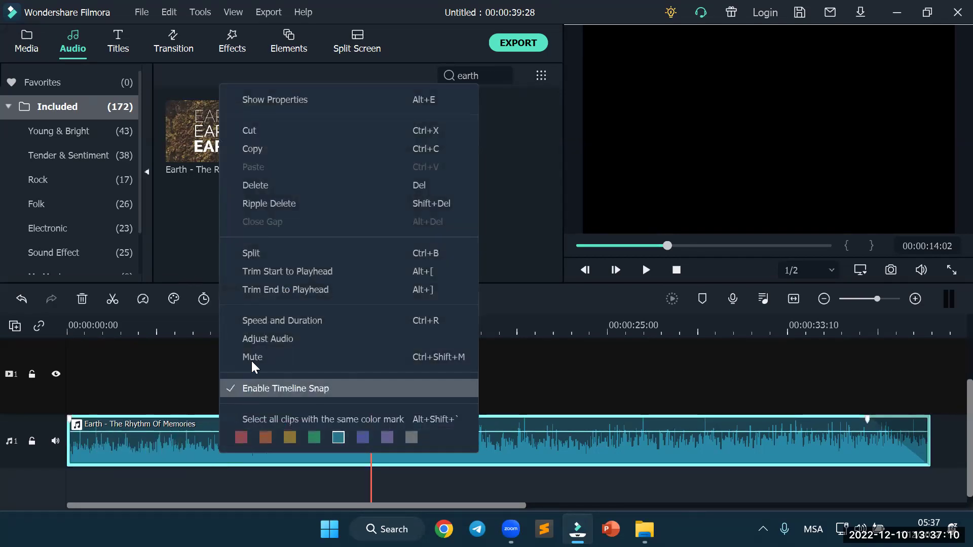
{"action": "left_click", "coordinate": [260, 340]}
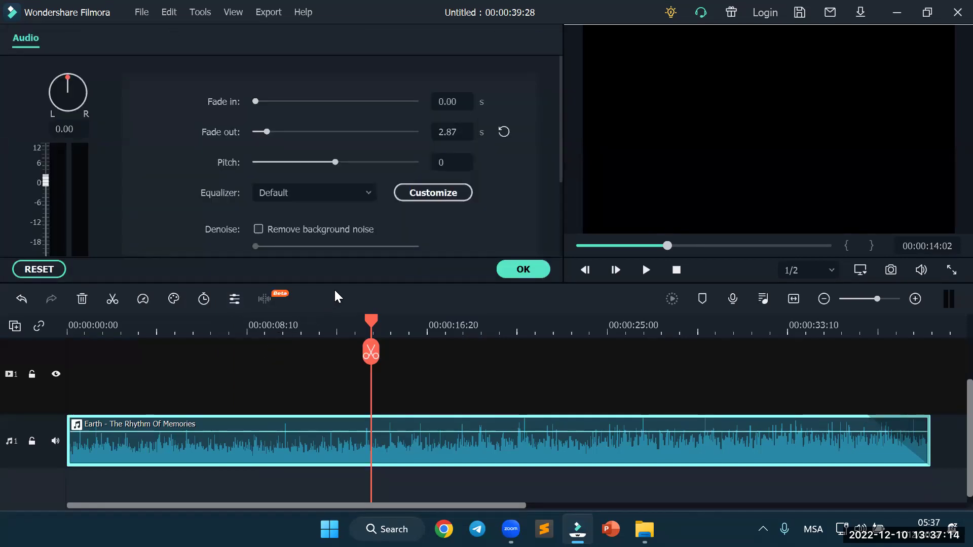
{"action": "left_click", "coordinate": [523, 269]}
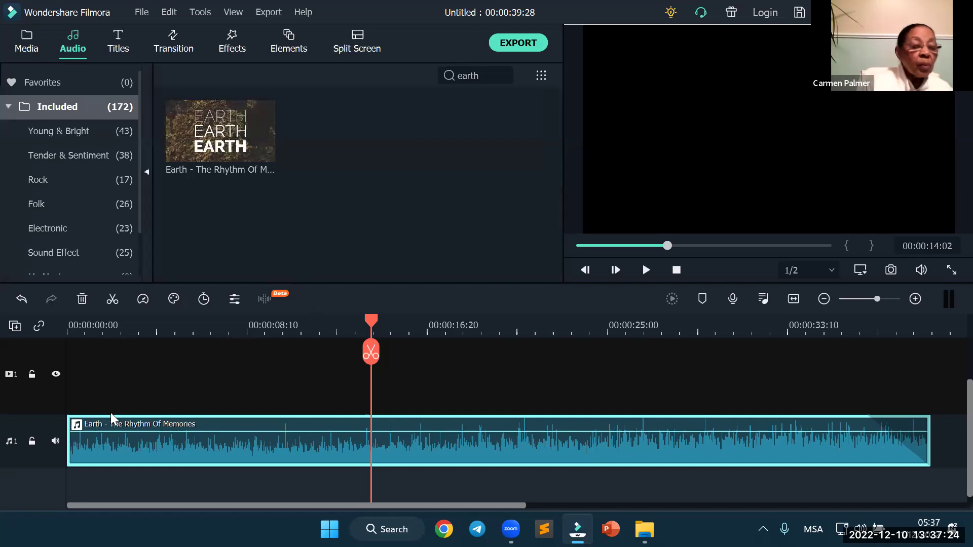
Set the Earth clip's fade-out to 10.00 s and its fade-in to 6.20 s, lengthening the fade-in to 7.70 s
{"action": "right_click", "coordinate": [203, 440]}
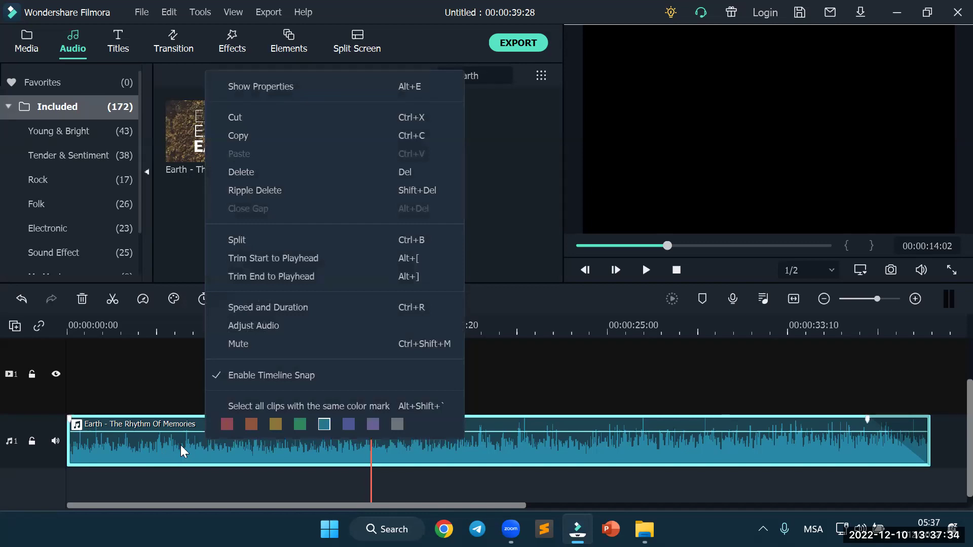
{"action": "left_click", "coordinate": [256, 327]}
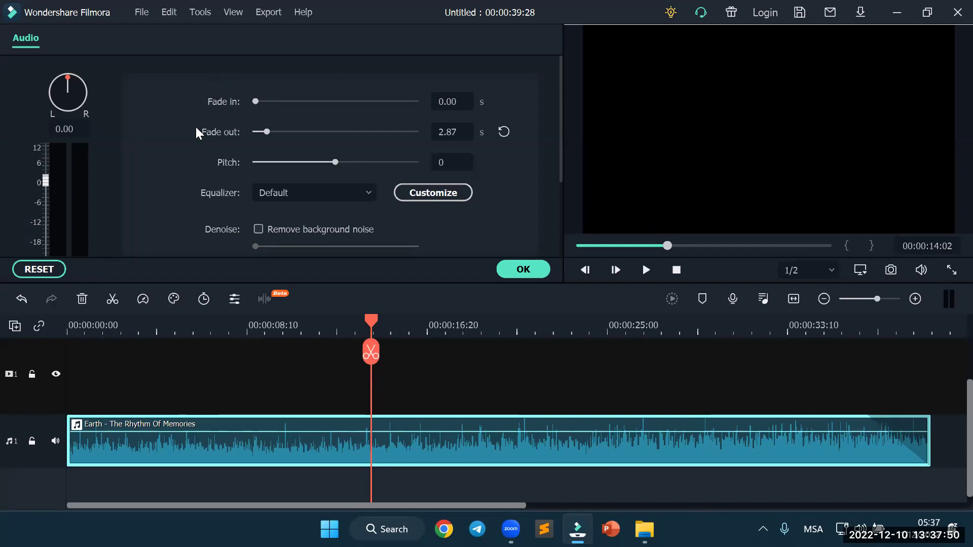
{"action": "left_click_drag", "start_coordinate": [257, 102], "coordinate": [296, 133]}
{"action": "left_click", "coordinate": [266, 131]}
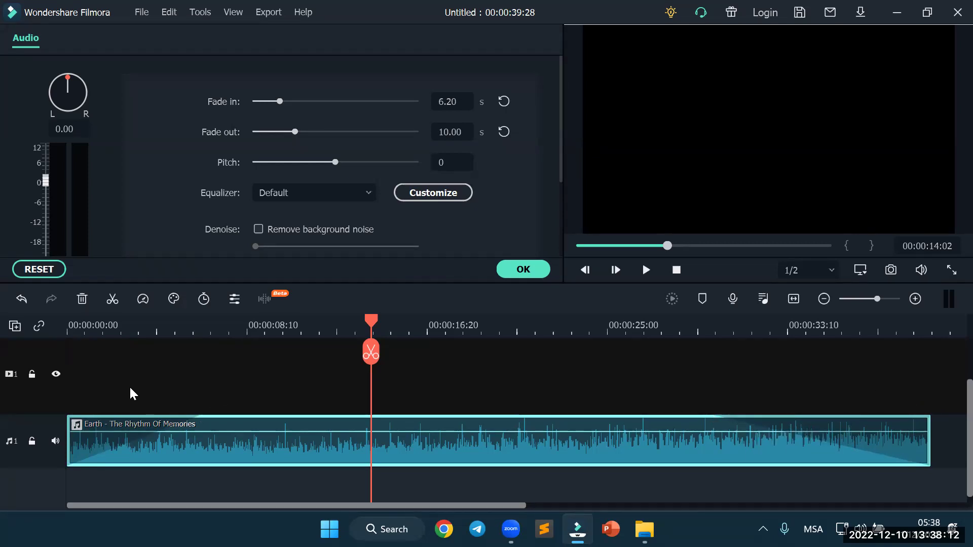
{"action": "mouse_move", "coordinate": [190, 416]}
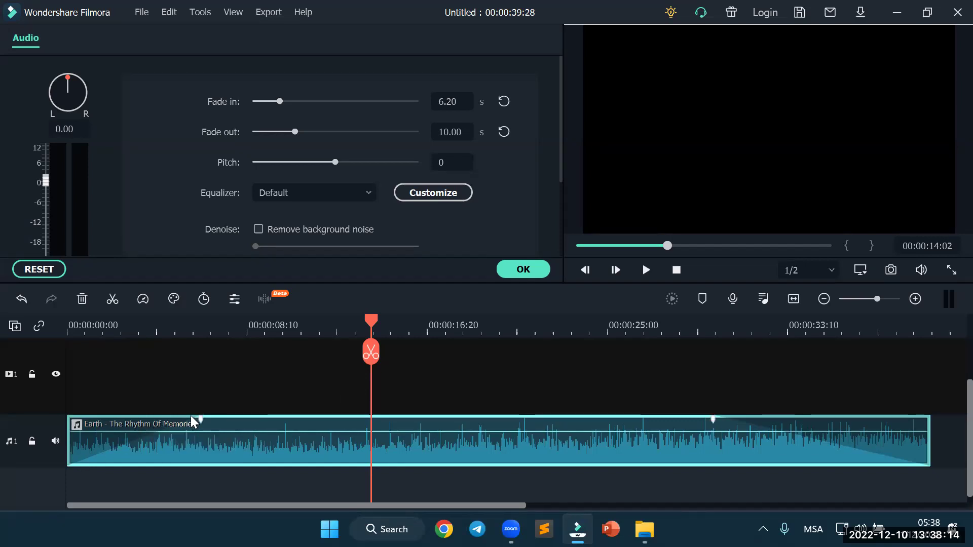
{"action": "left_click_drag", "start_coordinate": [200, 420], "coordinate": [234, 422]}
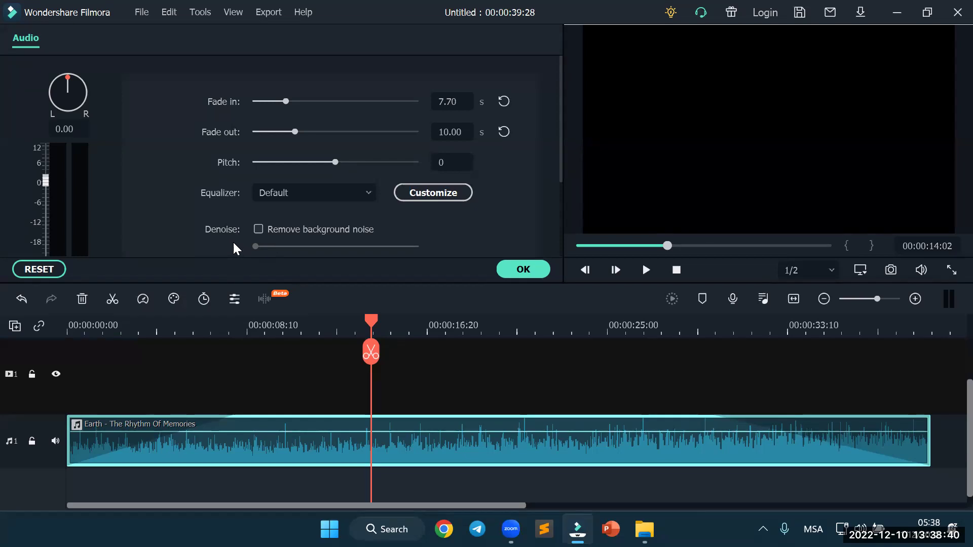
Try background noise removal at different strengths on the Earth clip and switch it off again
{"action": "left_click", "coordinate": [258, 229]}
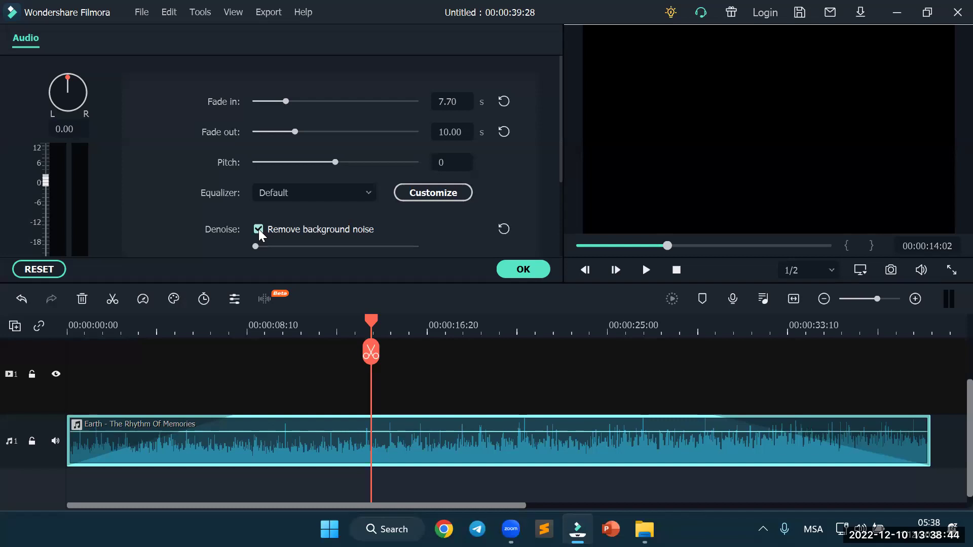
{"action": "left_click_drag", "start_coordinate": [255, 246], "coordinate": [335, 247]}
{"action": "left_click_drag", "start_coordinate": [279, 256], "coordinate": [228, 252]}
{"action": "left_click", "coordinate": [257, 229]}
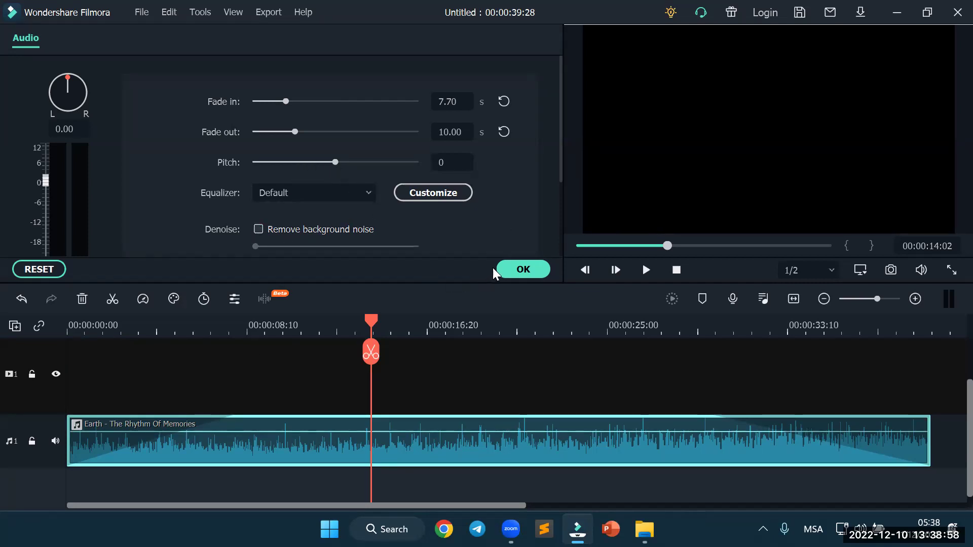
Apply the audio settings and shorten the Earth clip's fade-out directly on the timeline
{"action": "left_click", "coordinate": [513, 268]}
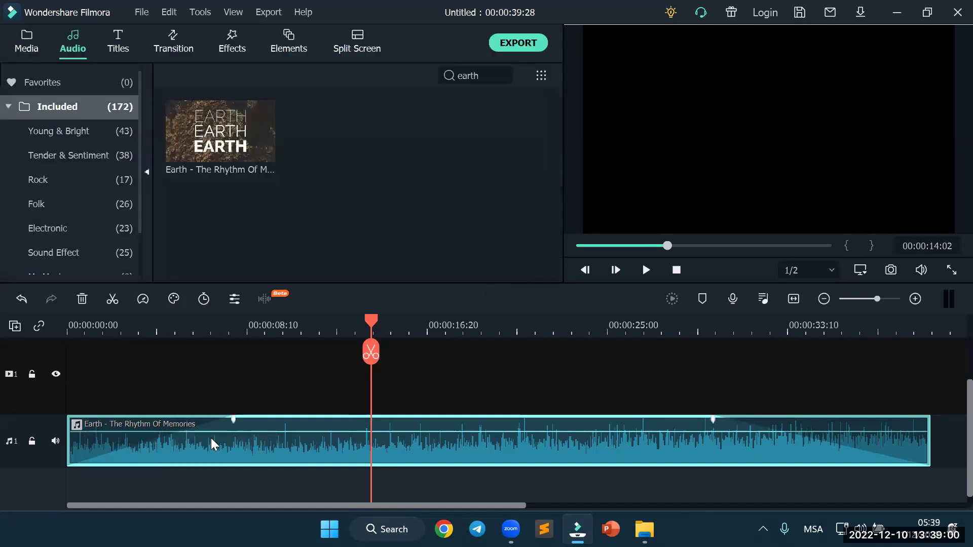
{"action": "left_click_drag", "start_coordinate": [719, 422], "coordinate": [797, 422]}
{"action": "left_click", "coordinate": [678, 383]}
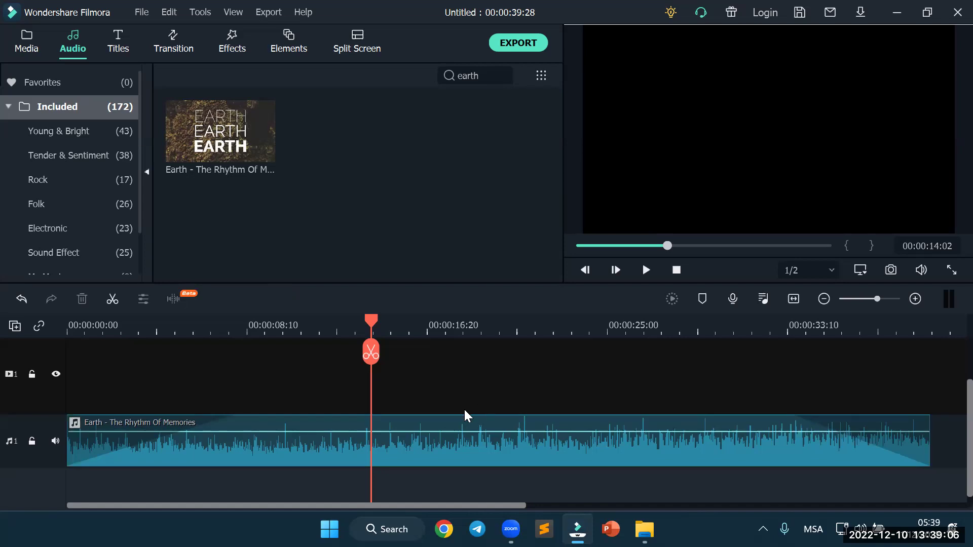
Replace the trimmed Earth clip with the full Earth track at the start of audio track 1 and fit it to the timeline
{"action": "left_click_drag", "start_coordinate": [355, 329], "coordinate": [63, 382]}
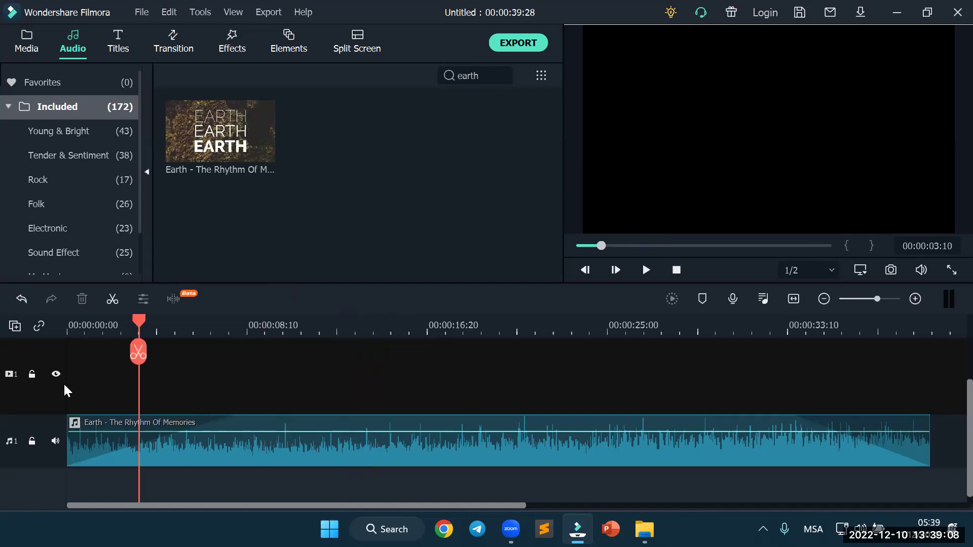
{"action": "left_click_drag", "start_coordinate": [304, 367], "coordinate": [413, 481]}
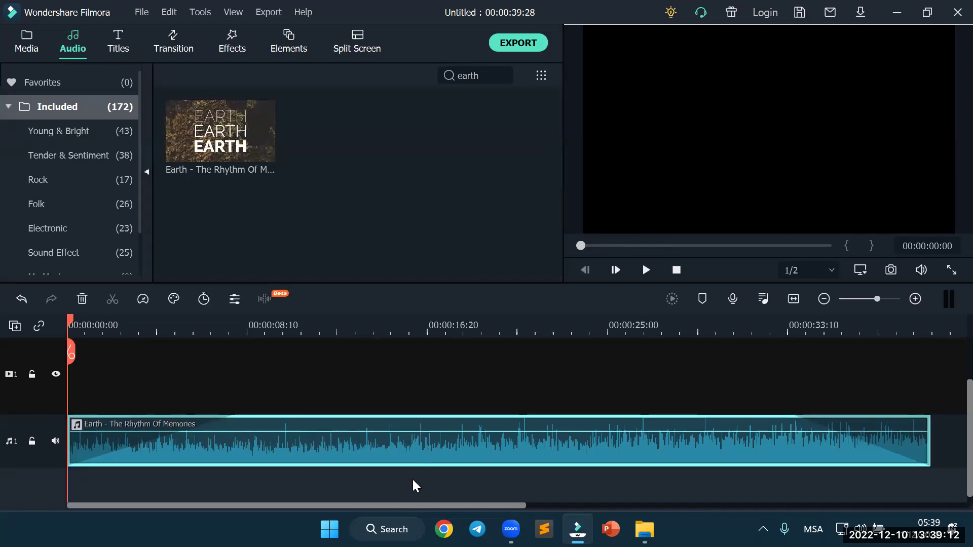
{"action": "key", "text": "Delete"}
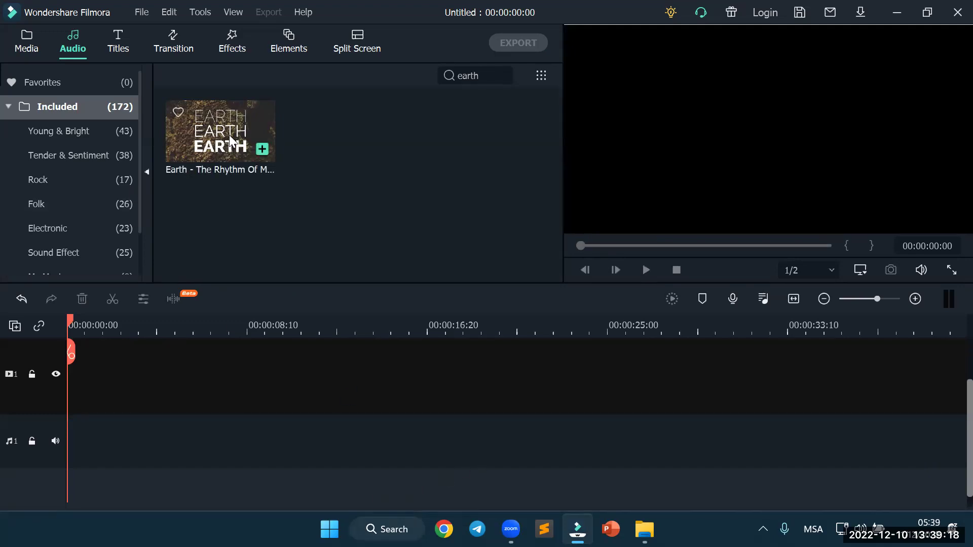
{"action": "left_click_drag", "start_coordinate": [230, 134], "coordinate": [65, 444]}
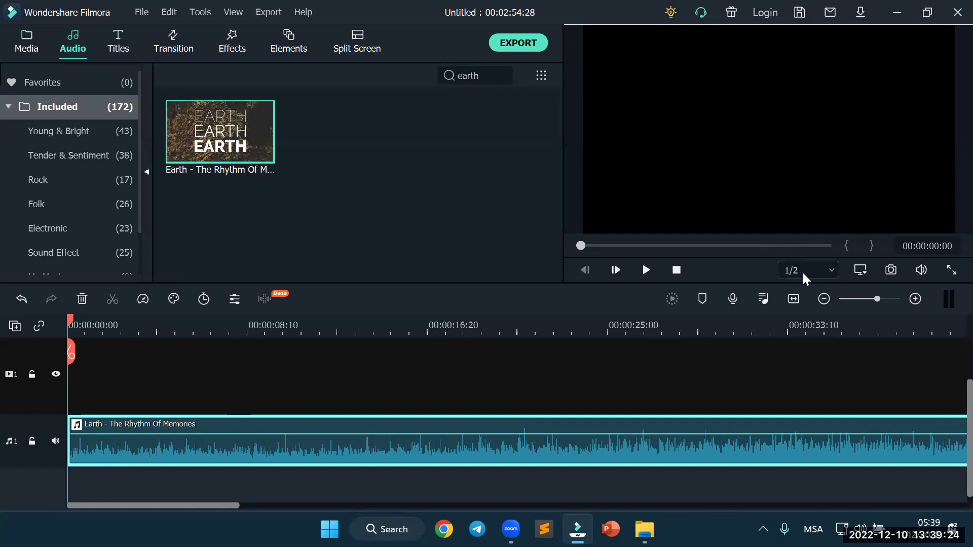
{"action": "left_click", "coordinate": [795, 298]}
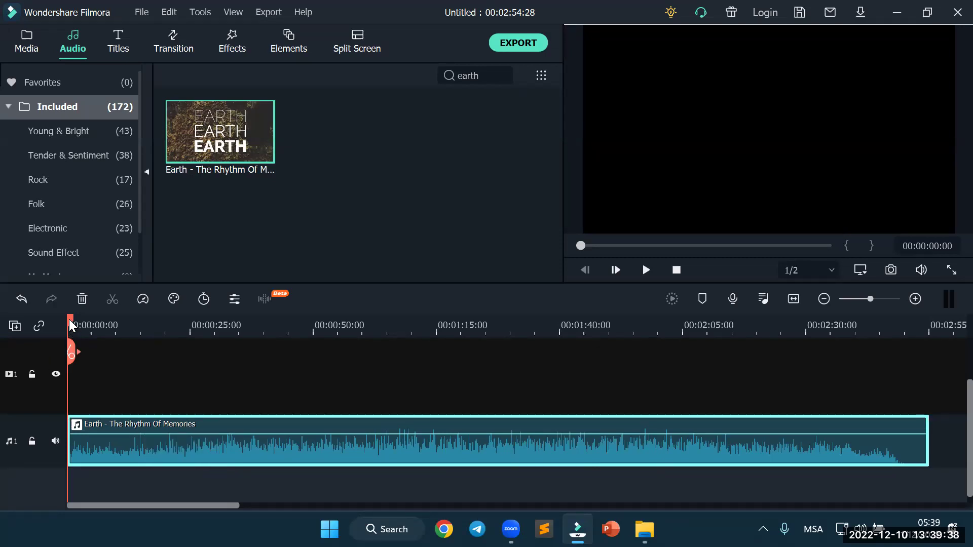
Split the Earth audio clip at 00:00:54:22 and again at 00:01:29:28
{"action": "left_click_drag", "start_coordinate": [69, 319], "coordinate": [336, 333]}
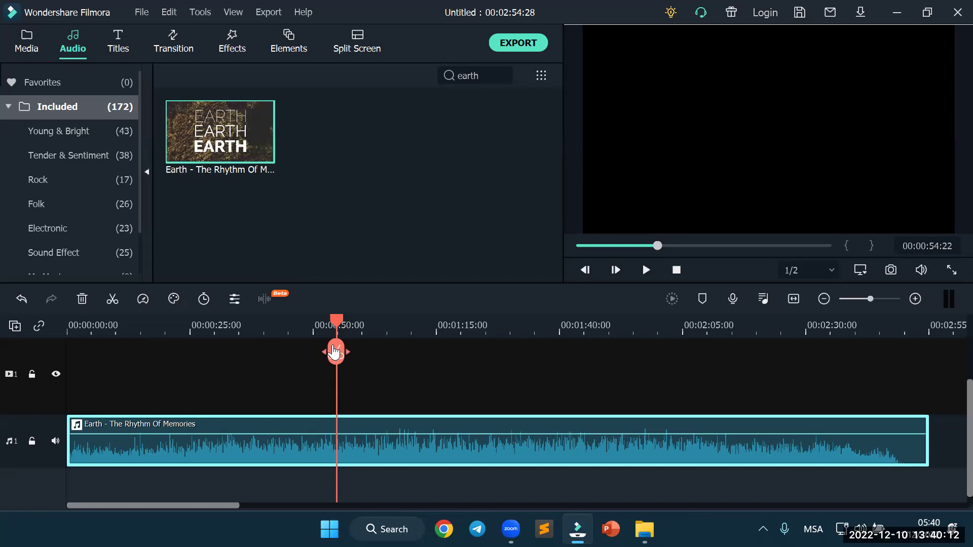
{"action": "left_click", "coordinate": [334, 352]}
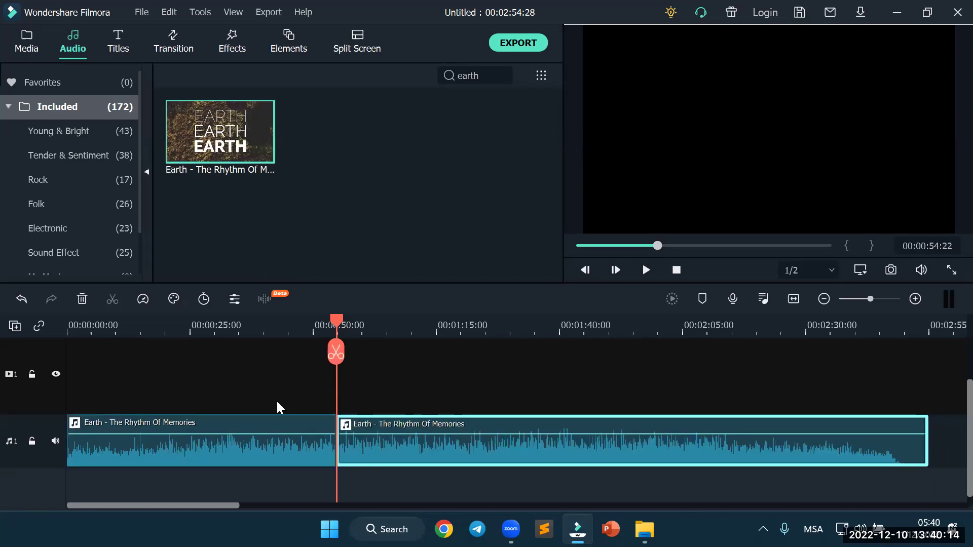
{"action": "left_click", "coordinate": [239, 458]}
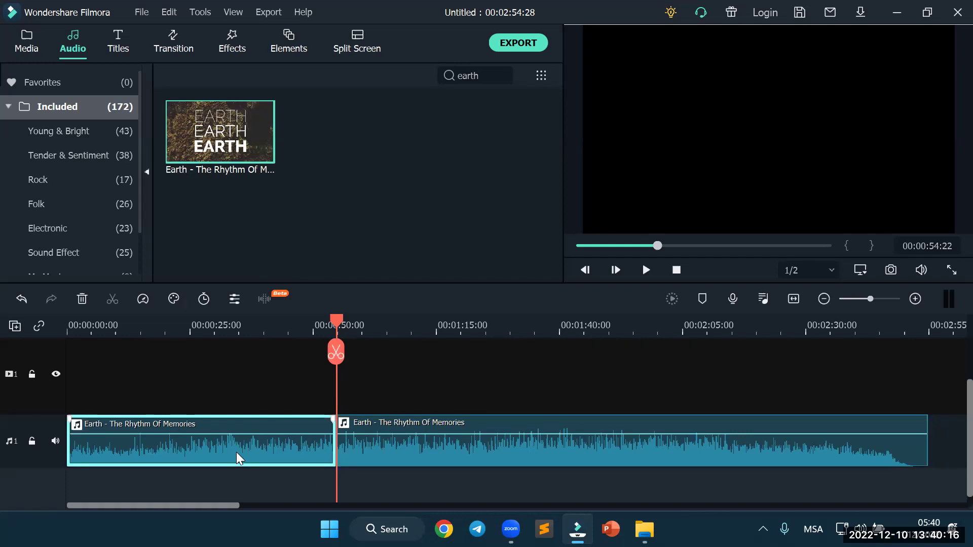
{"action": "left_click", "coordinate": [343, 326]}
{"action": "left_click_drag", "start_coordinate": [357, 323], "coordinate": [510, 325]}
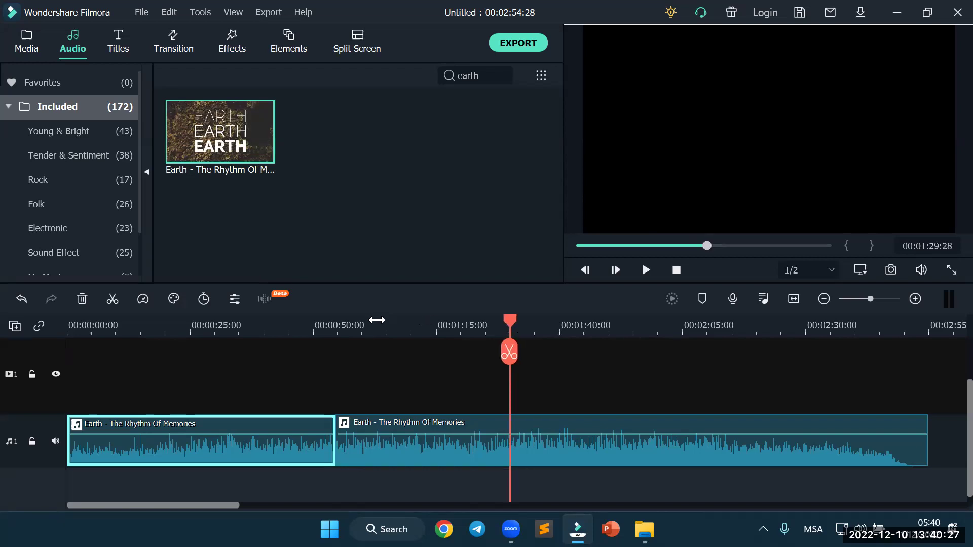
{"action": "left_click", "coordinate": [510, 357]}
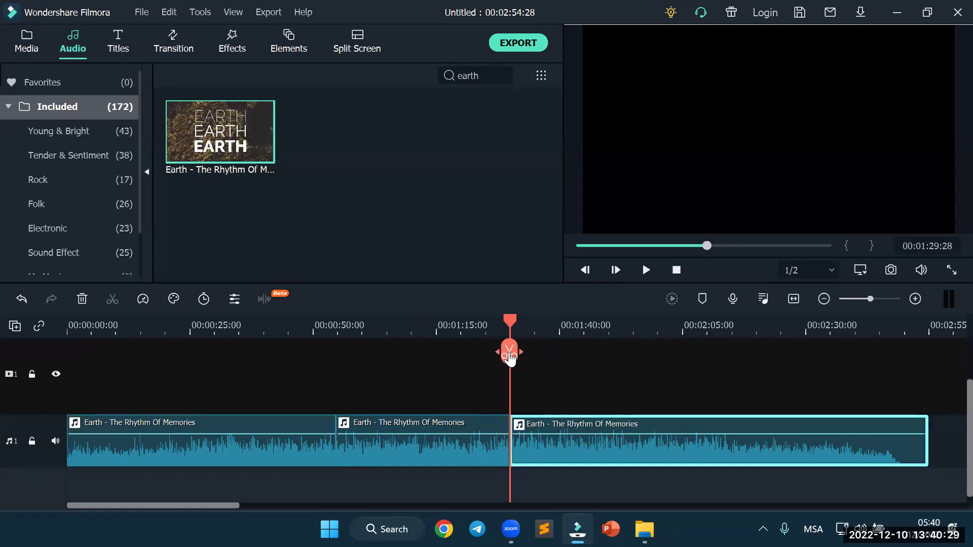
{"action": "left_click", "coordinate": [583, 494]}
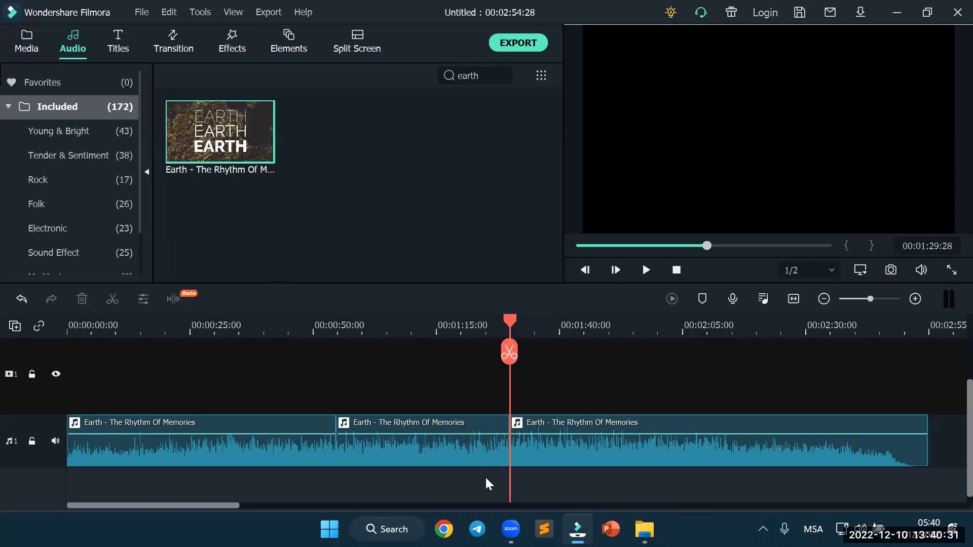
Delete the last and first segments of the split Earth audio, keeping only the middle segment
{"action": "left_click", "coordinate": [223, 426]}
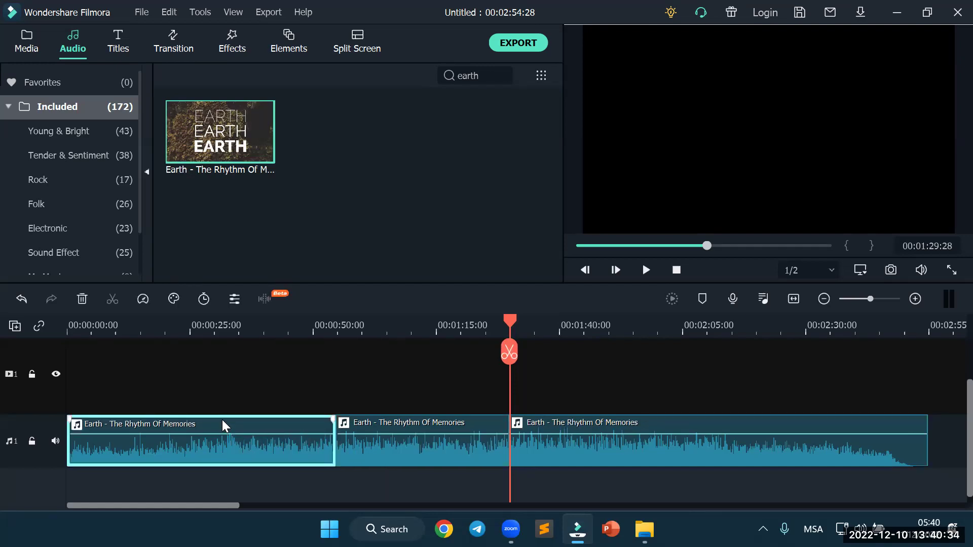
{"action": "left_click", "coordinate": [416, 453]}
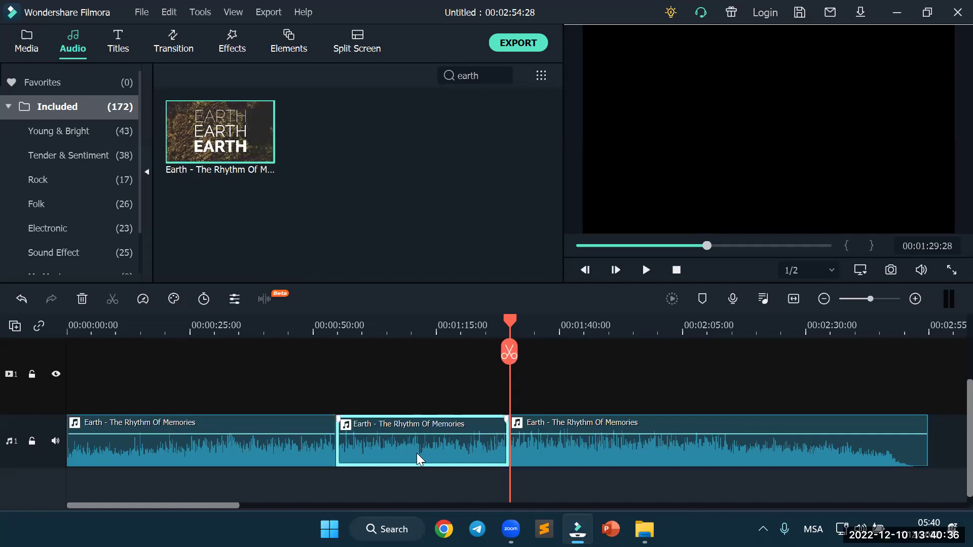
{"action": "left_click", "coordinate": [579, 455]}
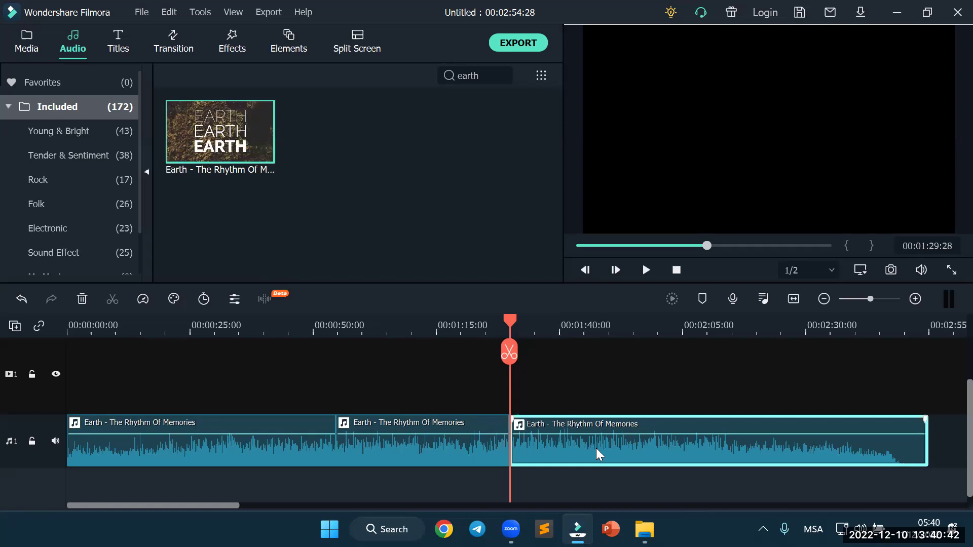
{"action": "key", "text": "Delete"}
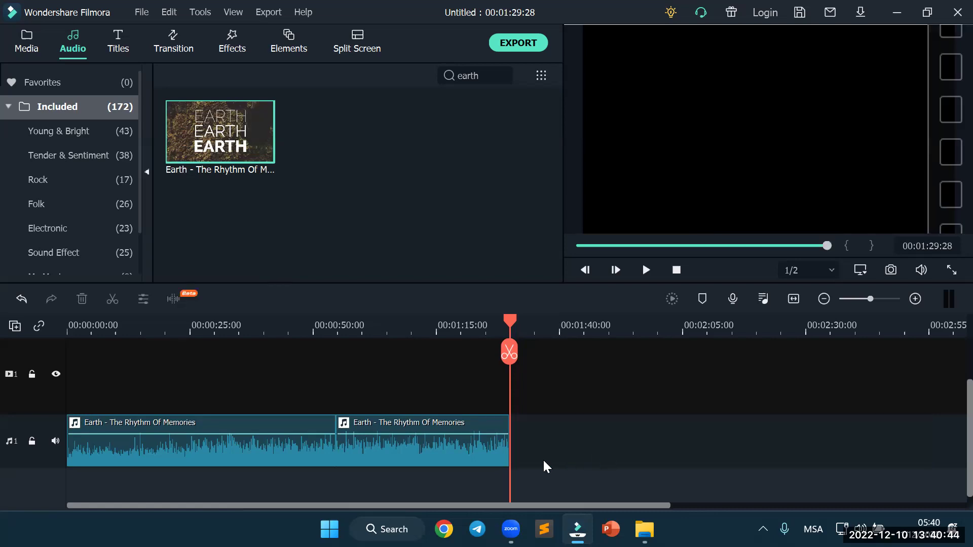
{"action": "left_click", "coordinate": [139, 445]}
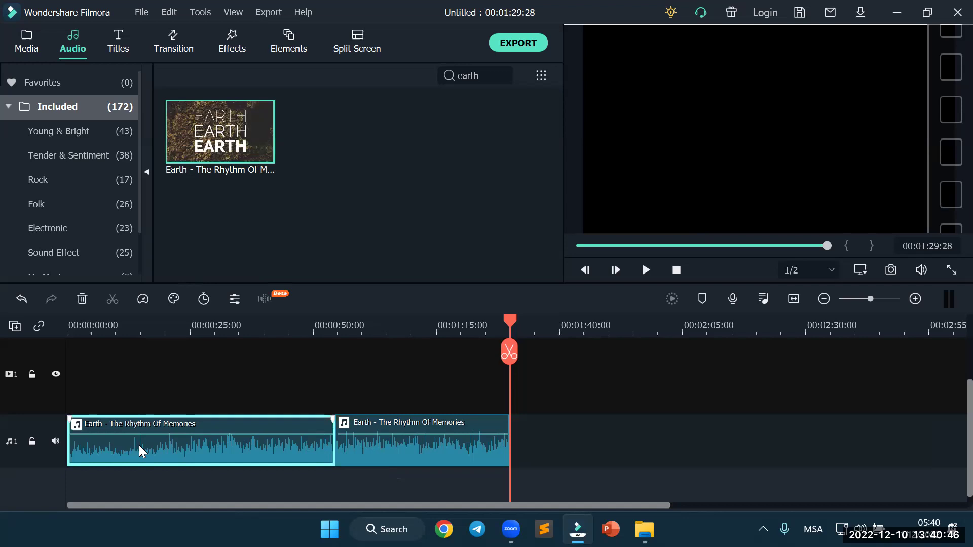
{"action": "key", "text": "Delete"}
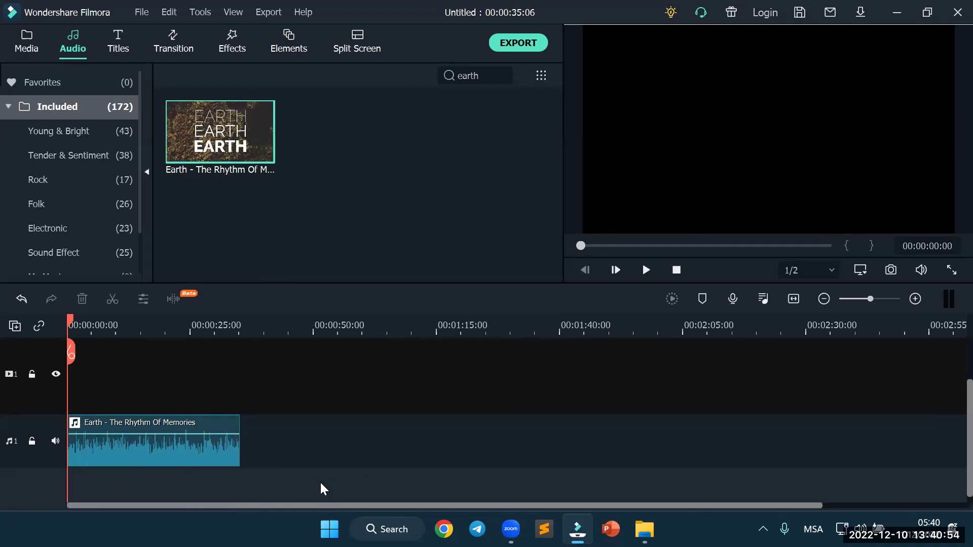
Set the remaining Earth segment's fade-in to 5.33 s and its fade-out to 12.00 s
{"action": "right_click", "coordinate": [180, 457]}
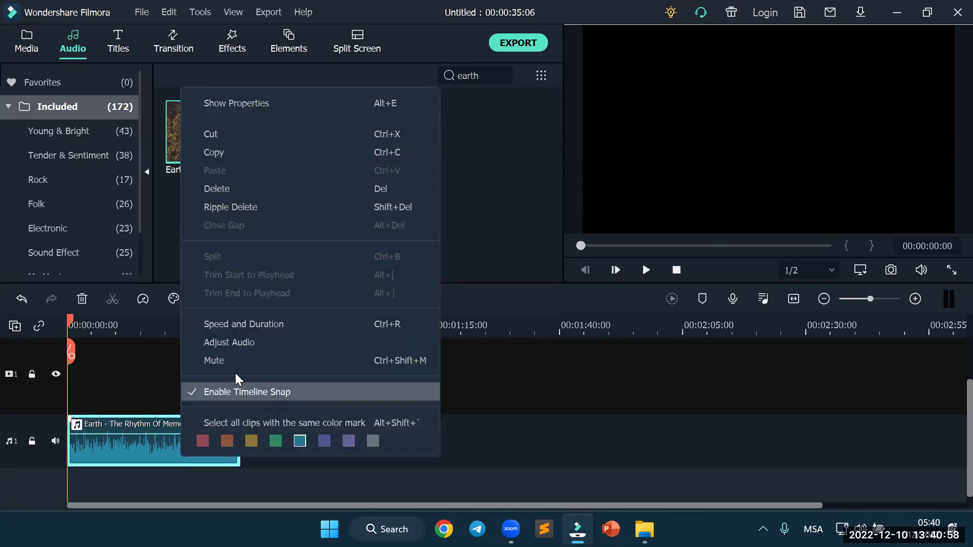
{"action": "left_click", "coordinate": [250, 341]}
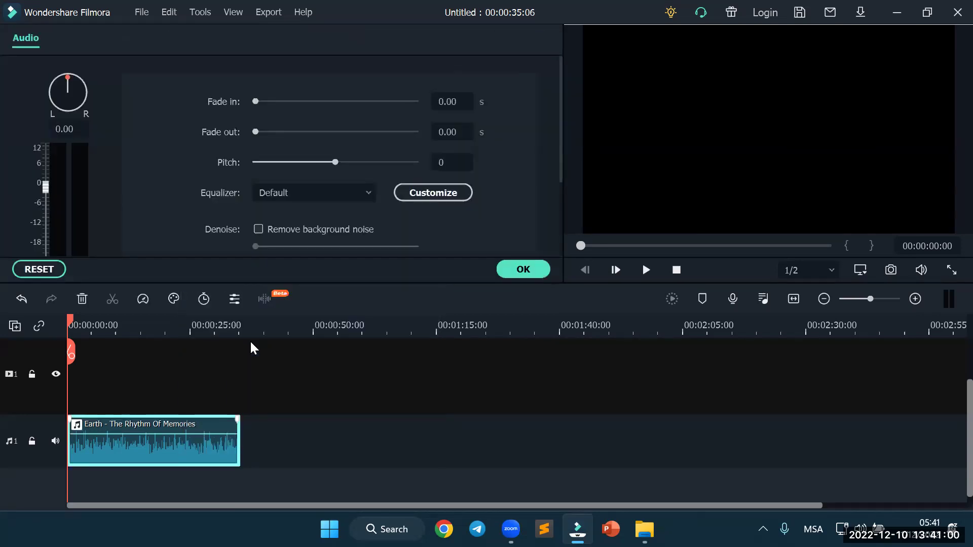
{"action": "left_click_drag", "start_coordinate": [254, 102], "coordinate": [309, 132]}
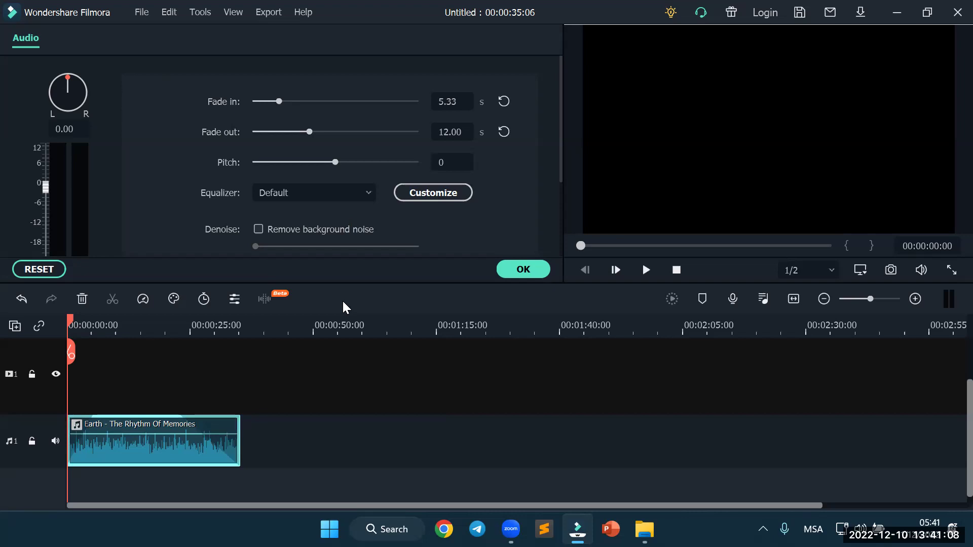
{"action": "left_click", "coordinate": [533, 268]}
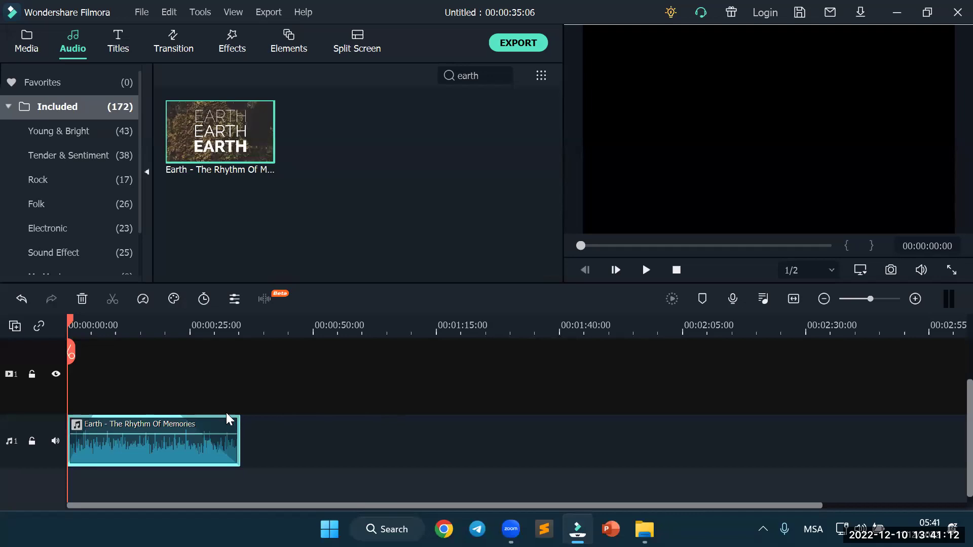
Check the remaining Earth segment's fade-in and fade-out values in its audio adjustment settings
{"action": "left_click_drag", "start_coordinate": [297, 474], "coordinate": [186, 395]}
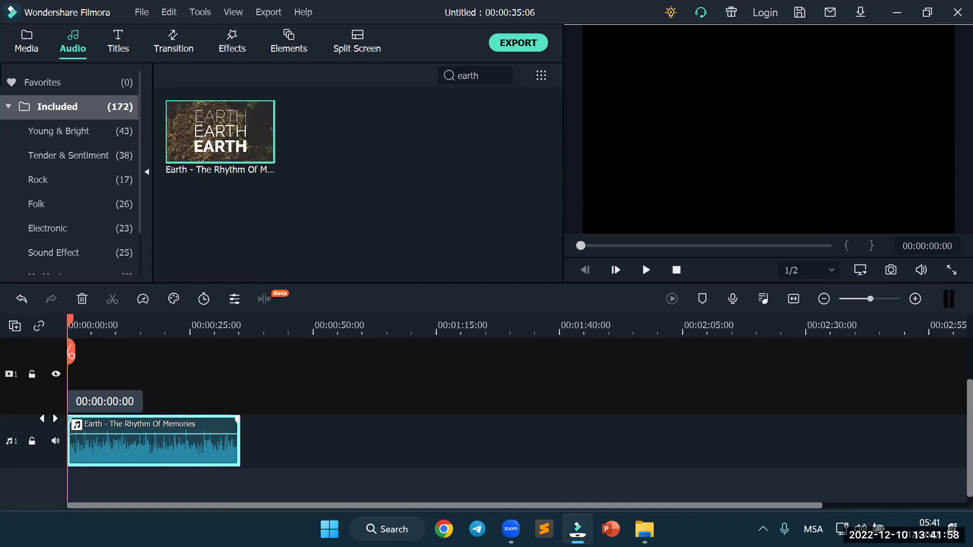
{"action": "mouse_move", "coordinate": [143, 448]}
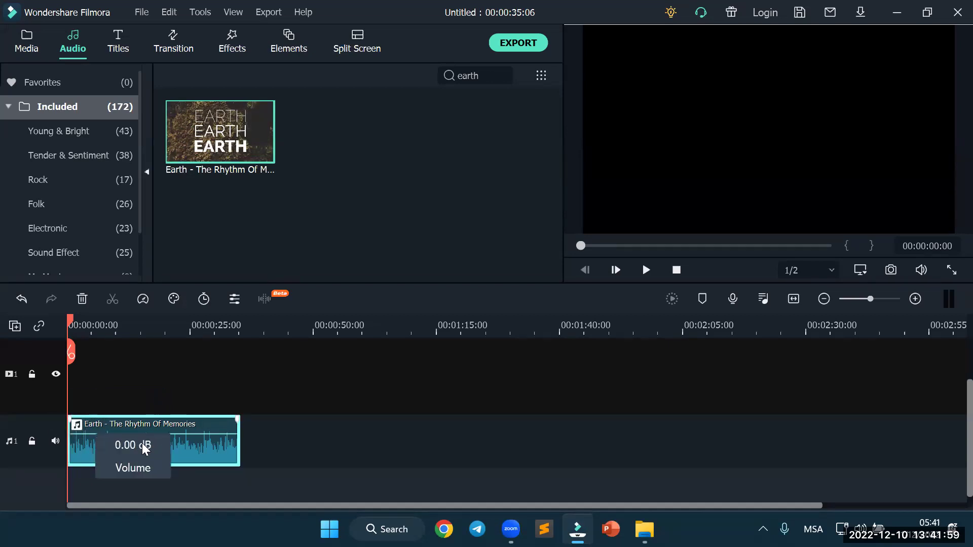
{"action": "right_click", "coordinate": [190, 444]}
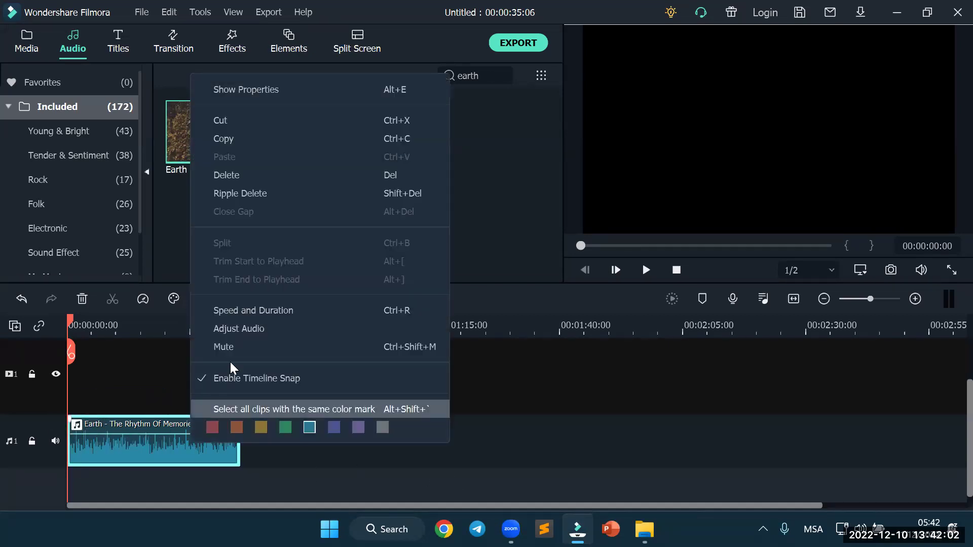
{"action": "left_click", "coordinate": [249, 330]}
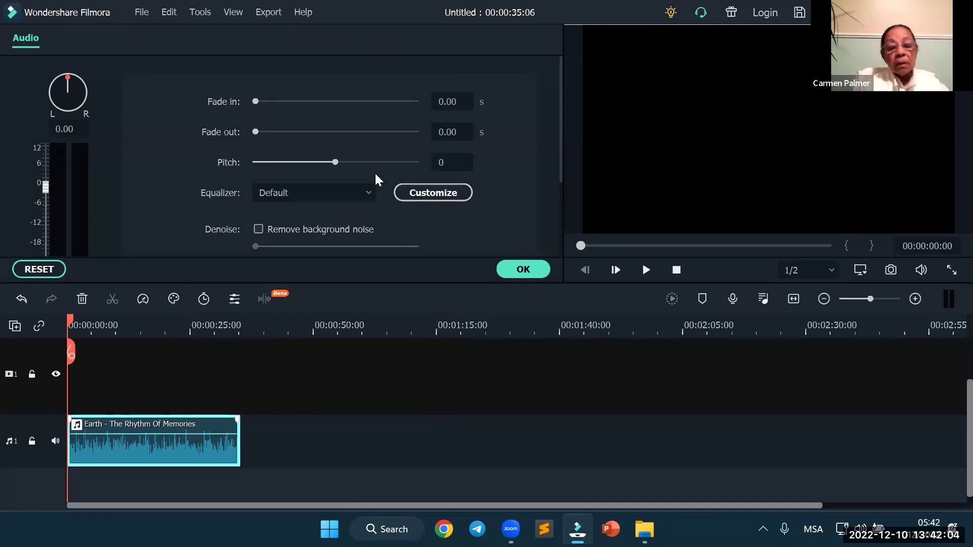
{"action": "left_click", "coordinate": [523, 269]}
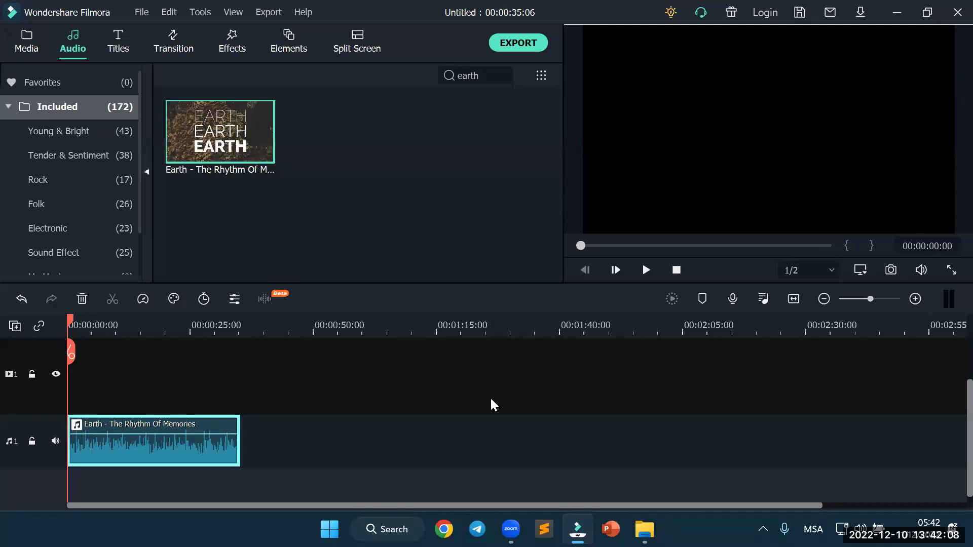
Delete the remaining Earth audio segment from the timeline
{"action": "left_click_drag", "start_coordinate": [188, 389], "coordinate": [271, 482]}
{"action": "key", "text": "Delete"}
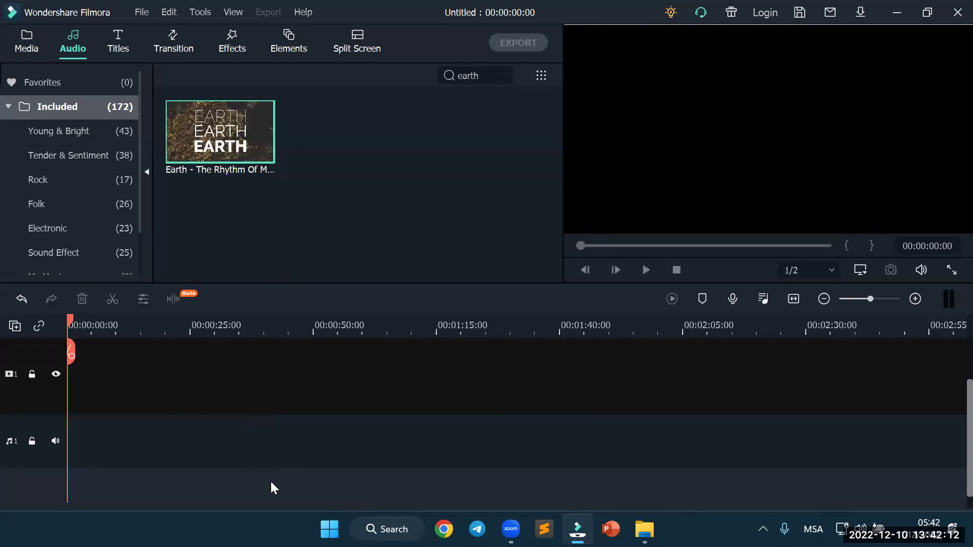
Add the YT4 image from the project media at the start of the video track and shorten it to 00:00:04:05
{"action": "left_click", "coordinate": [22, 46]}
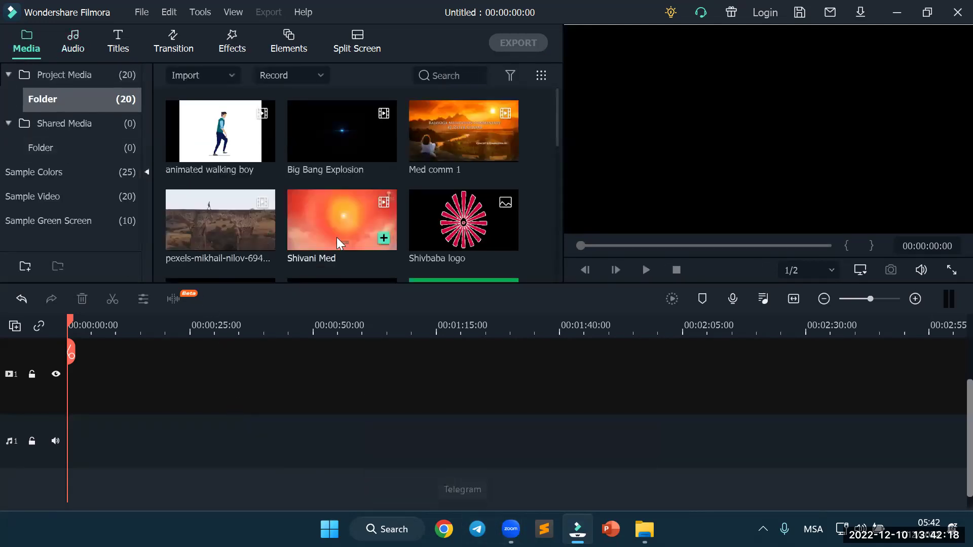
{"action": "scroll", "coordinate": [448, 169], "scroll_direction": "down", "scroll_amount": 3}
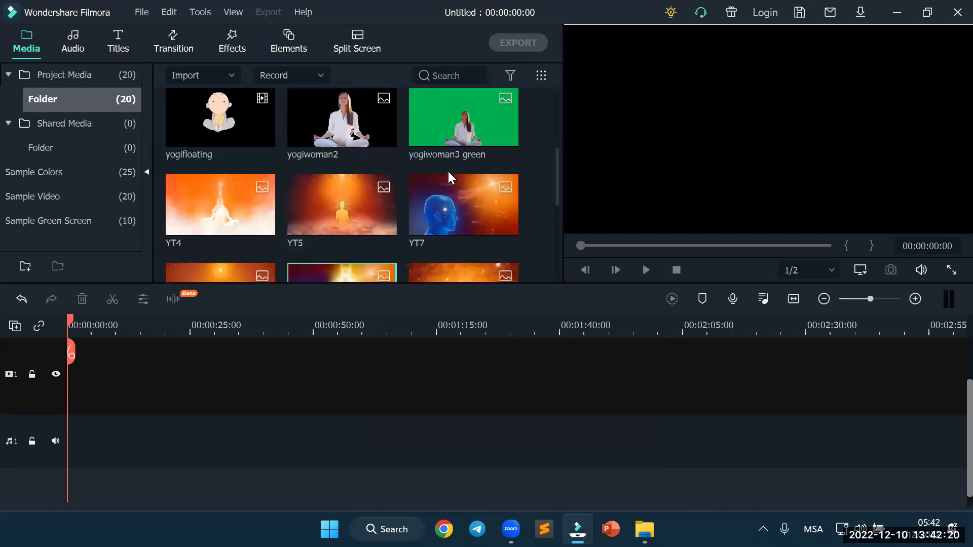
{"action": "scroll", "coordinate": [448, 169], "scroll_direction": "down", "scroll_amount": 3}
{"action": "scroll", "coordinate": [448, 171], "scroll_direction": "up", "scroll_amount": 3}
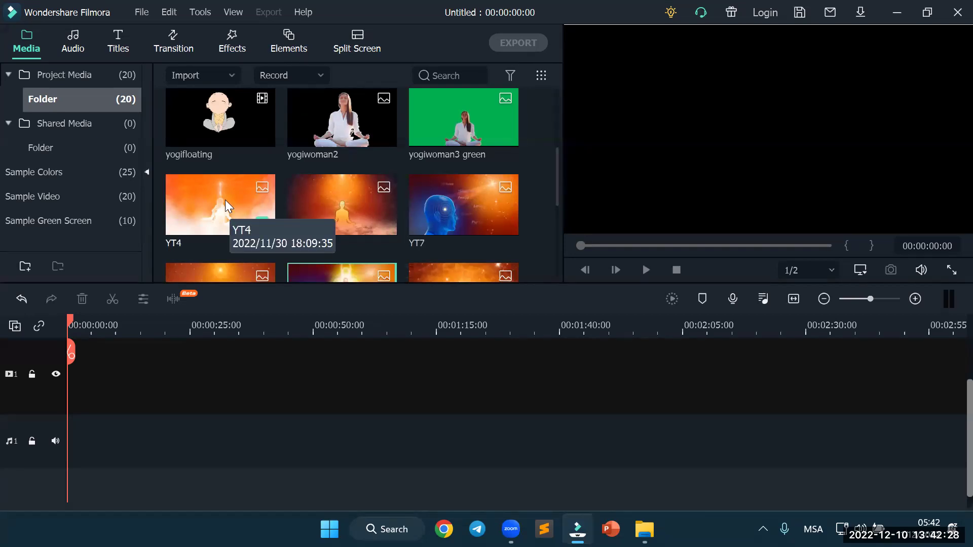
{"action": "left_click_drag", "start_coordinate": [225, 200], "coordinate": [69, 383]}
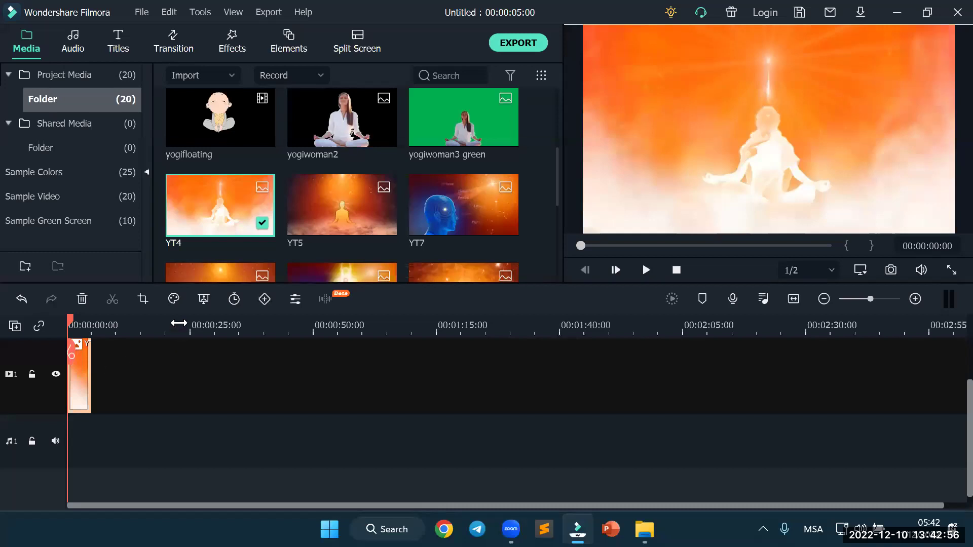
{"action": "left_click_drag", "start_coordinate": [208, 325], "coordinate": [907, 319]}
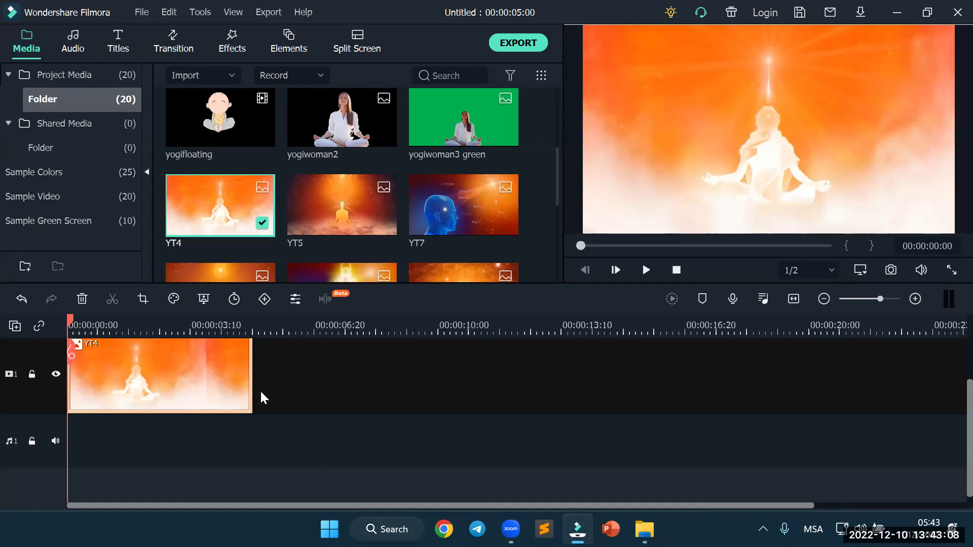
{"action": "left_click_drag", "start_coordinate": [251, 373], "coordinate": [219, 359]}
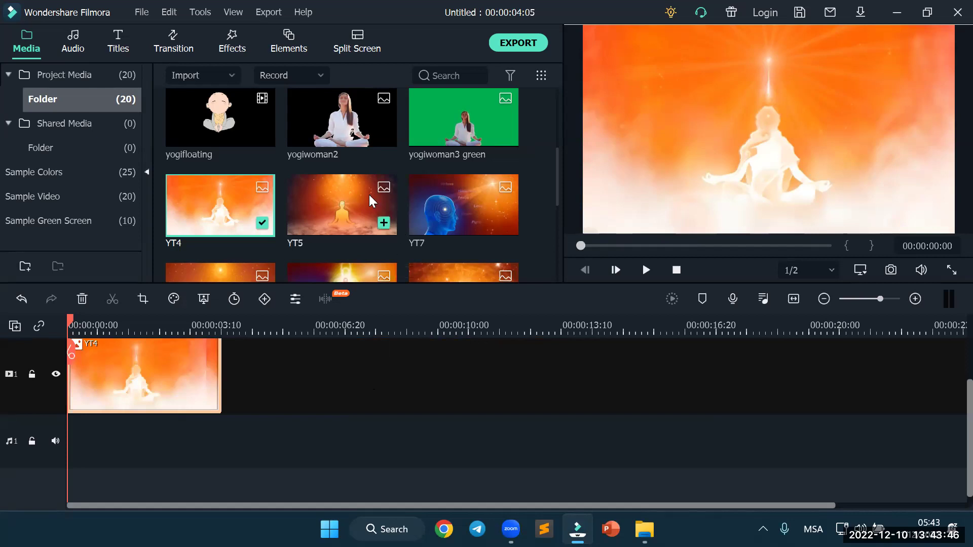
Place the YT5 image directly after YT4 and trim its end so the sequence ends at 00:00:08:17
{"action": "left_click_drag", "start_coordinate": [354, 196], "coordinate": [231, 379]}
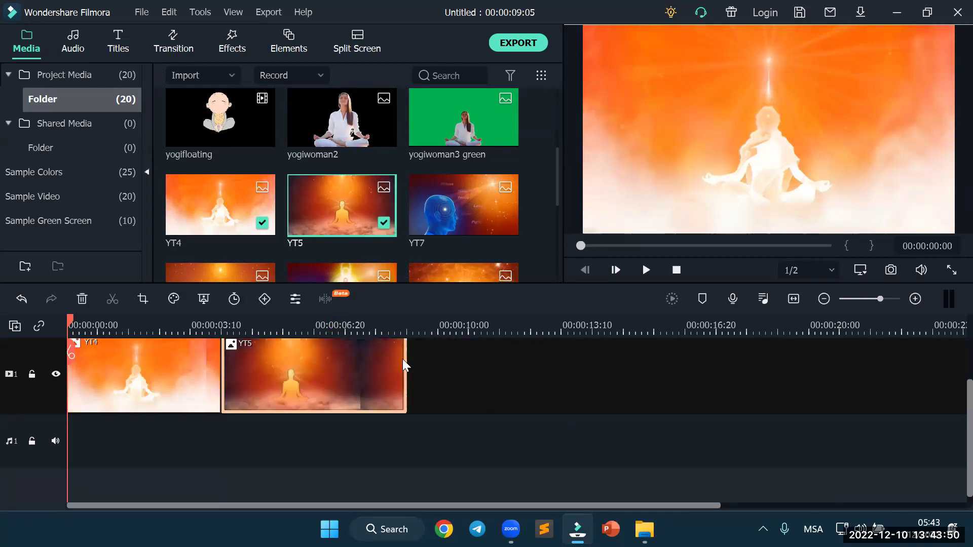
{"action": "left_click_drag", "start_coordinate": [404, 360], "coordinate": [383, 387]}
{"action": "left_click_drag", "start_coordinate": [307, 376], "coordinate": [297, 376]}
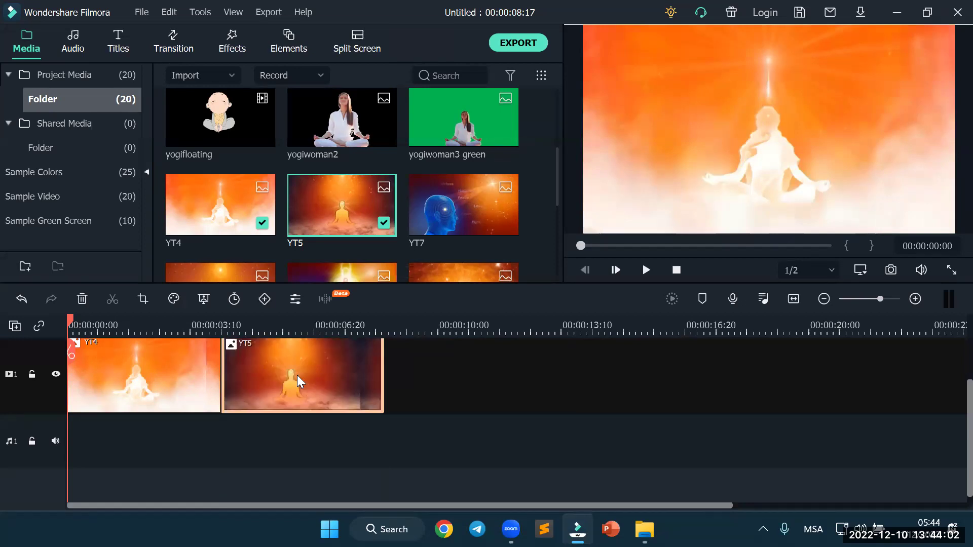
Add the YT7, YT14 and YT12 images one after another behind YT5 on the video track
{"action": "scroll", "coordinate": [297, 379], "scroll_direction": "up", "scroll_amount": 1}
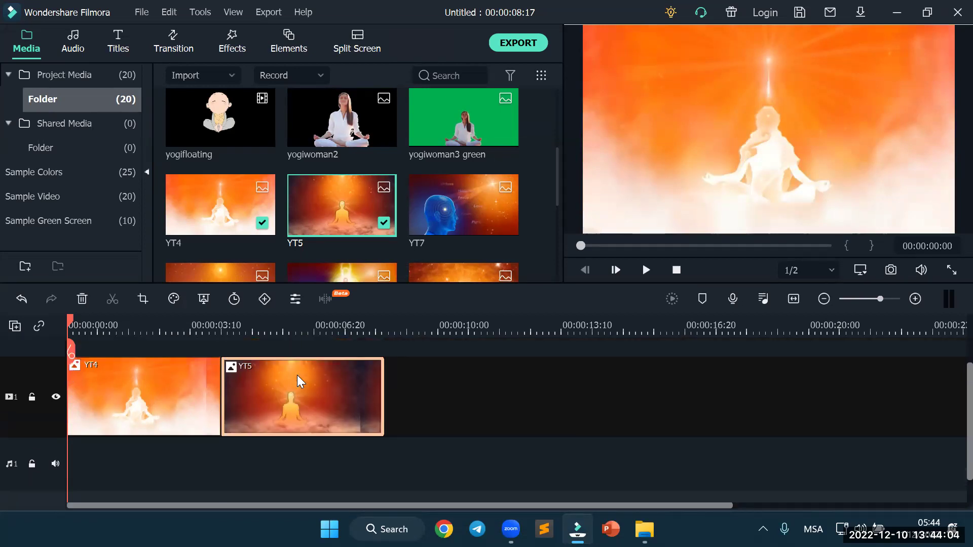
{"action": "left_click_drag", "start_coordinate": [473, 208], "coordinate": [392, 408]}
{"action": "scroll", "coordinate": [412, 257], "scroll_direction": "down", "scroll_amount": 4}
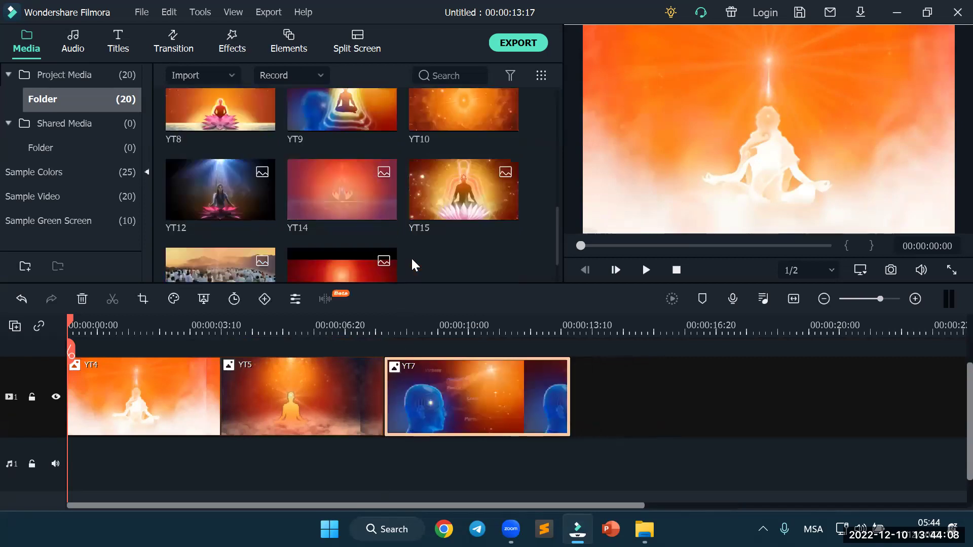
{"action": "left_click_drag", "start_coordinate": [347, 204], "coordinate": [578, 395]}
{"action": "left_click_drag", "start_coordinate": [225, 209], "coordinate": [765, 397]}
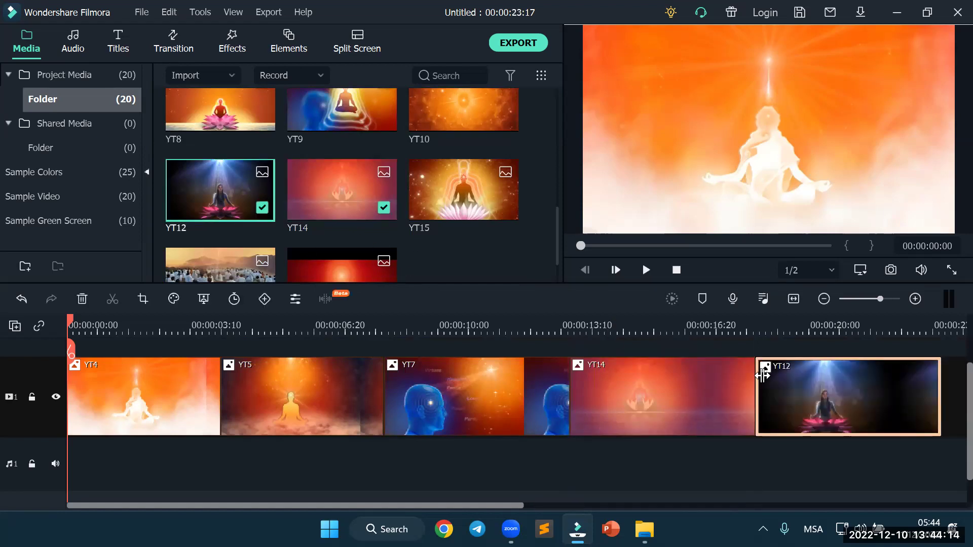
Fit the whole sequence in the timeline and apply a Dissolve transition between the YT4 and YT5 clips
{"action": "left_click", "coordinate": [793, 299]}
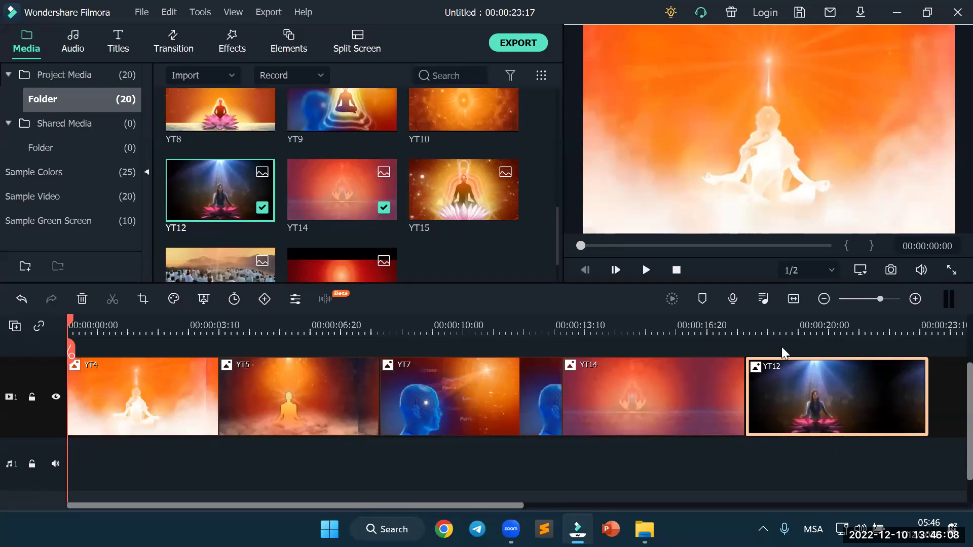
{"action": "left_click", "coordinate": [169, 40]}
{"action": "mouse_move", "coordinate": [350, 201]}
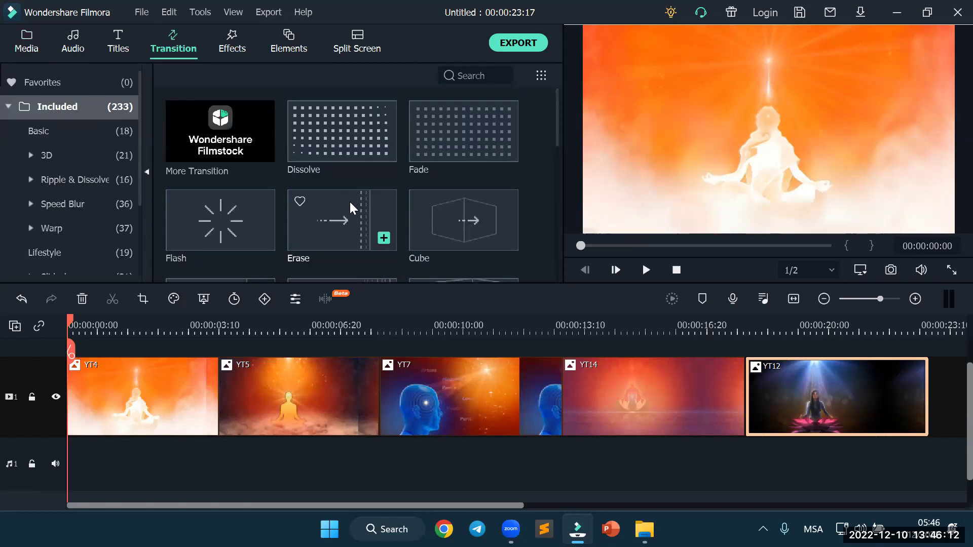
{"action": "mouse_move", "coordinate": [348, 142]}
{"action": "left_click_drag", "start_coordinate": [347, 140], "coordinate": [161, 394]}
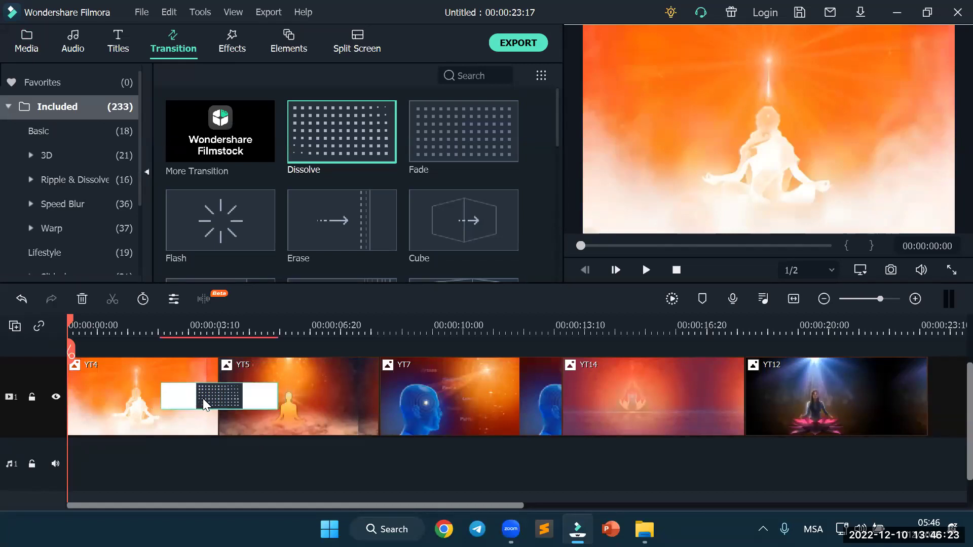
Review the duration, transition mode and trimmed-frames settings of the Dissolve transition between YT4 and YT5
{"action": "right_click", "coordinate": [203, 398]}
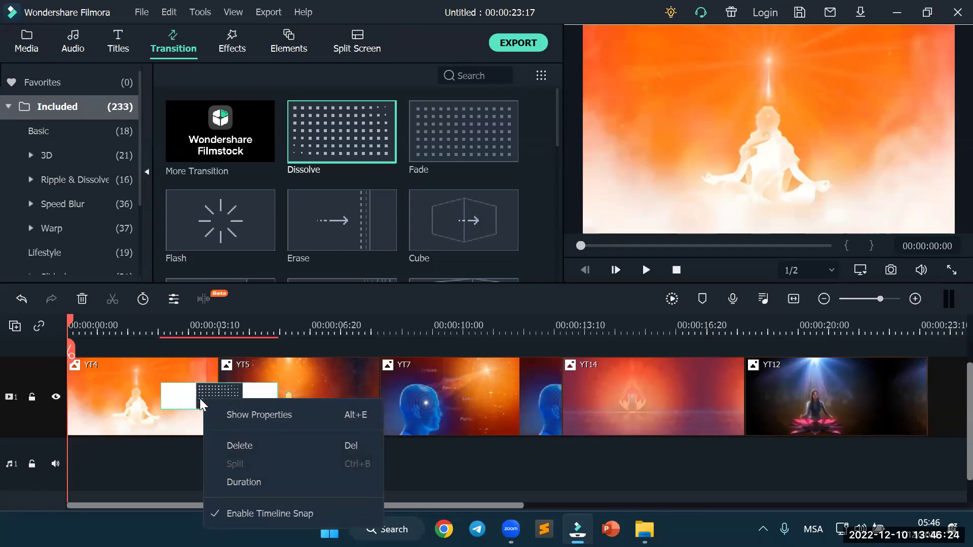
{"action": "left_click", "coordinate": [187, 395]}
{"action": "double_click", "coordinate": [188, 395]}
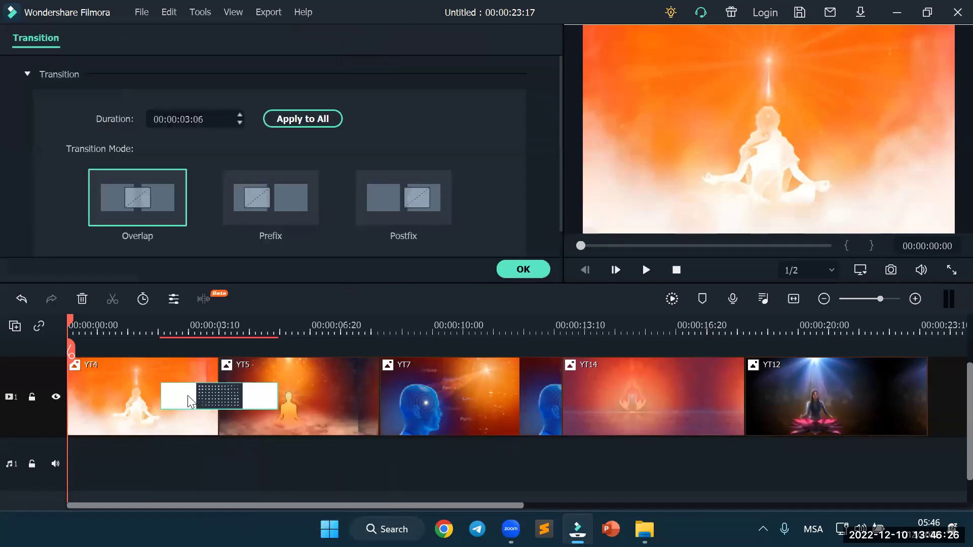
{"action": "scroll", "coordinate": [428, 217], "scroll_direction": "down", "scroll_amount": 1}
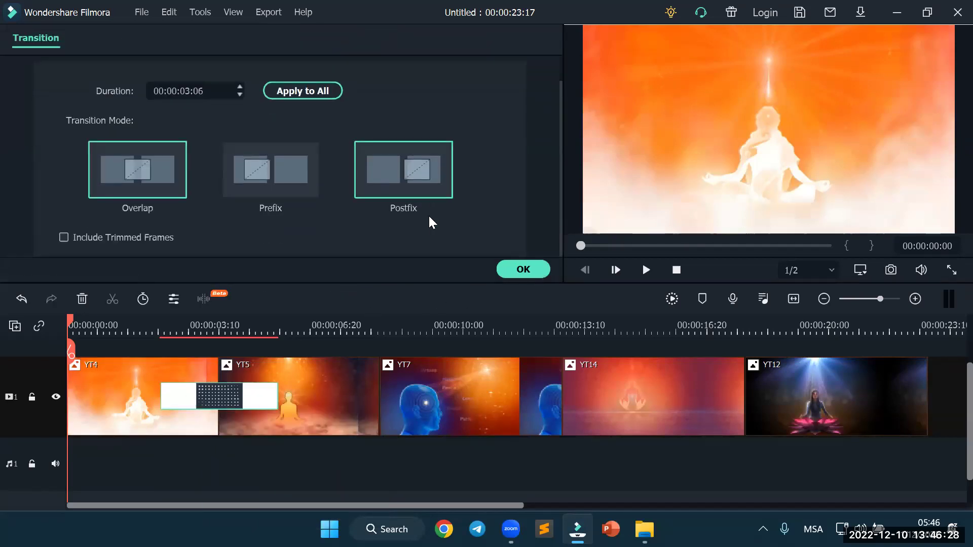
{"action": "scroll", "coordinate": [428, 214], "scroll_direction": "up", "scroll_amount": 1}
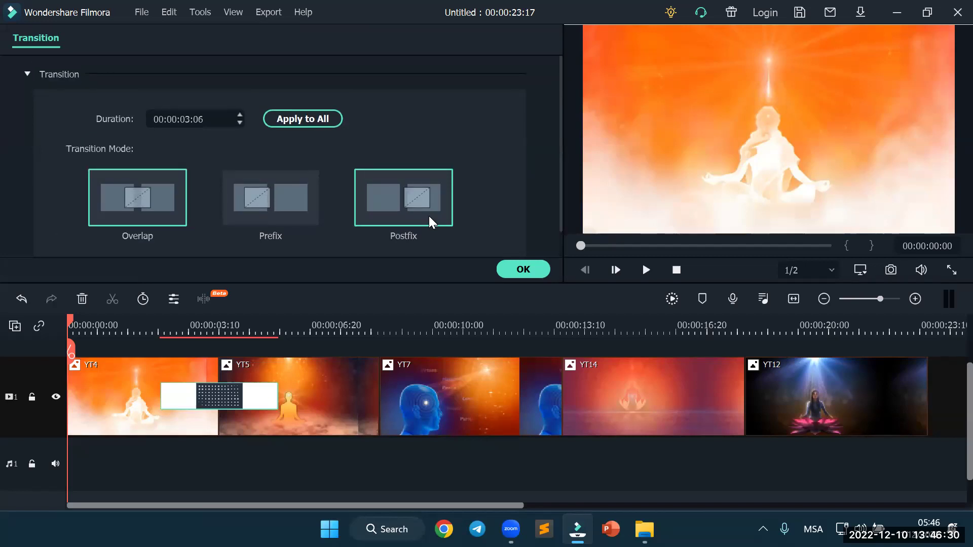
{"action": "left_click", "coordinate": [522, 268]}
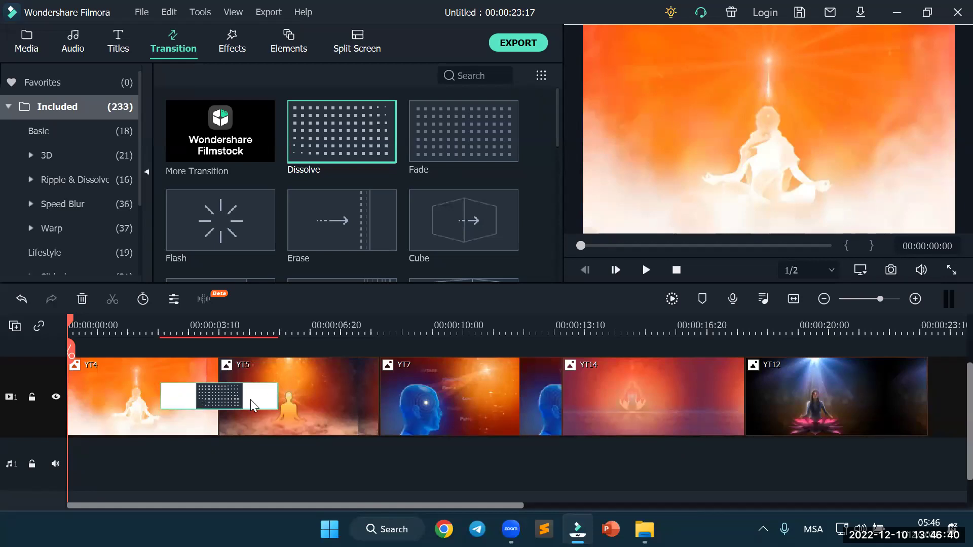
Set the duration of the Dissolve transition between YT4 and YT5 to 00:00:04:05
{"action": "mouse_move", "coordinate": [362, 139]}
{"action": "double_click", "coordinate": [223, 396]}
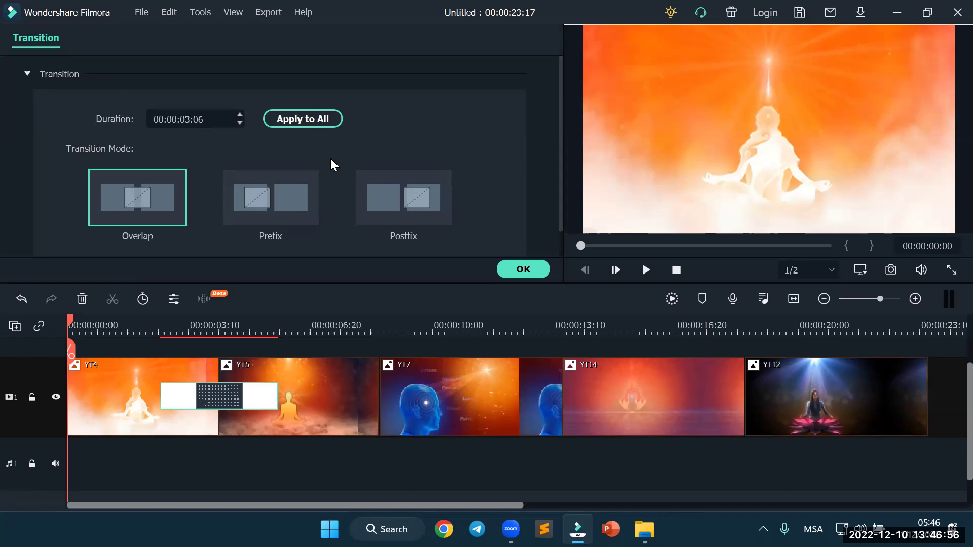
{"action": "left_click", "coordinate": [23, 72]}
{"action": "left_click", "coordinate": [24, 73]}
{"action": "left_click", "coordinate": [240, 115]}
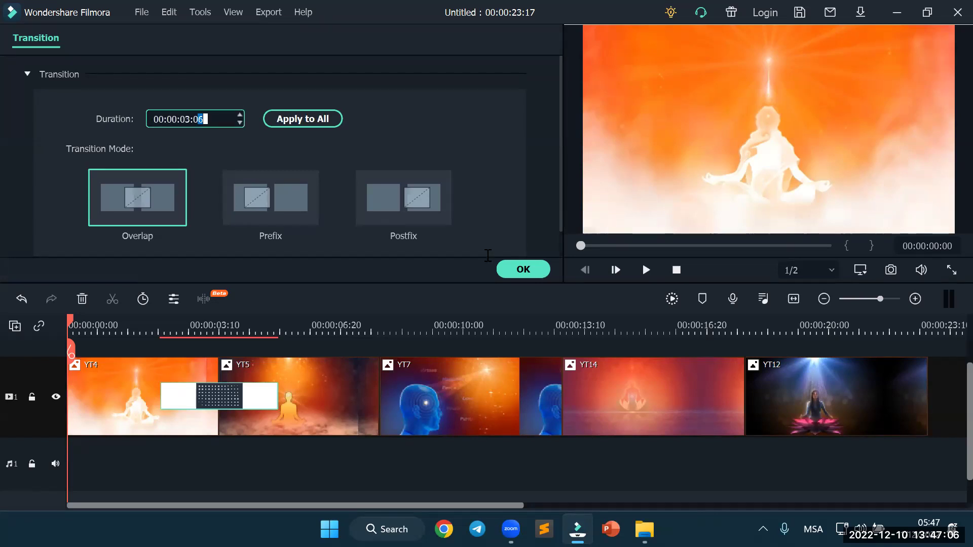
{"action": "scroll", "coordinate": [239, 114], "scroll_direction": "up", "scroll_amount": 8}
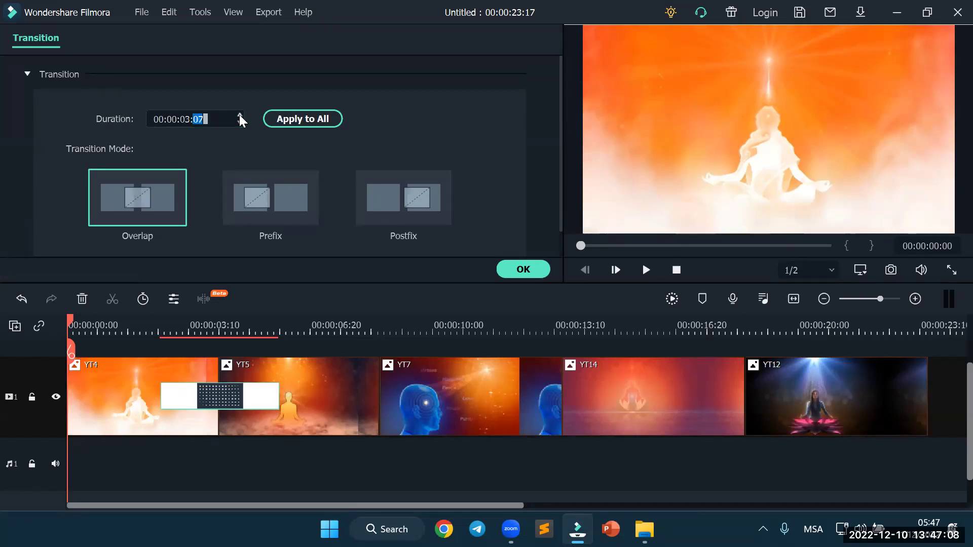
{"action": "scroll", "coordinate": [239, 115], "scroll_direction": "up", "scroll_amount": 9}
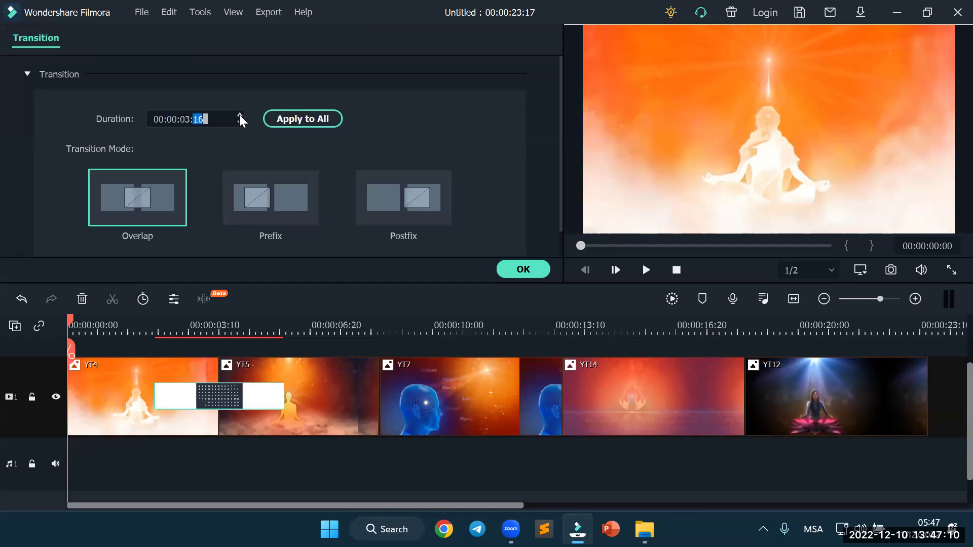
{"action": "scroll", "coordinate": [239, 115], "scroll_direction": "up", "scroll_amount": 10}
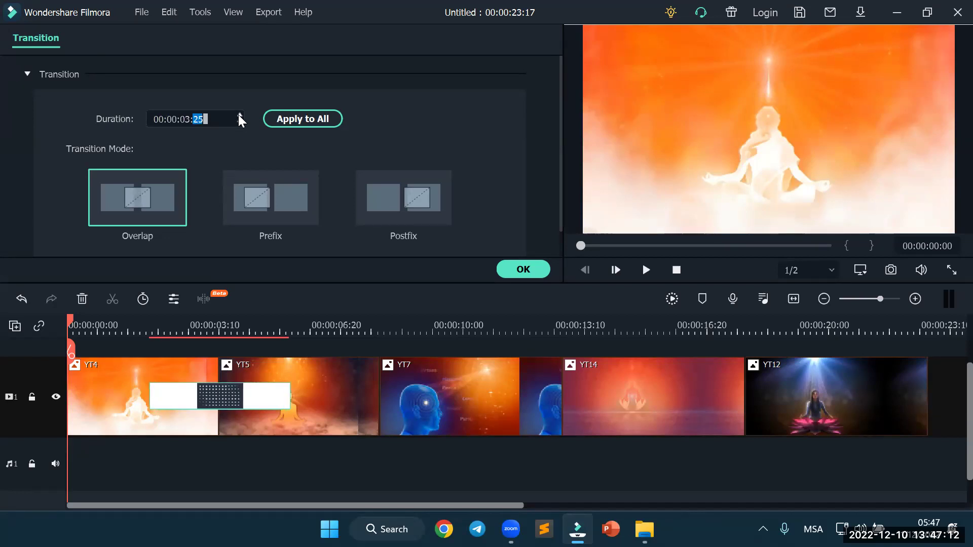
{"action": "scroll", "coordinate": [239, 115], "scroll_direction": "up", "scroll_amount": 2}
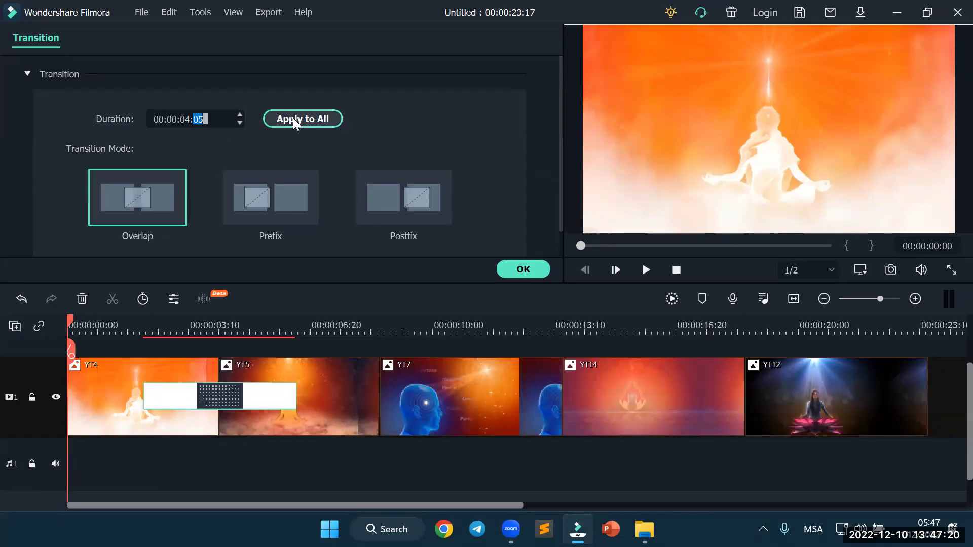
Try the Prefix and Postfix modes on the Dissolve transition, return it to Overlap and close its settings
{"action": "left_click", "coordinate": [136, 200]}
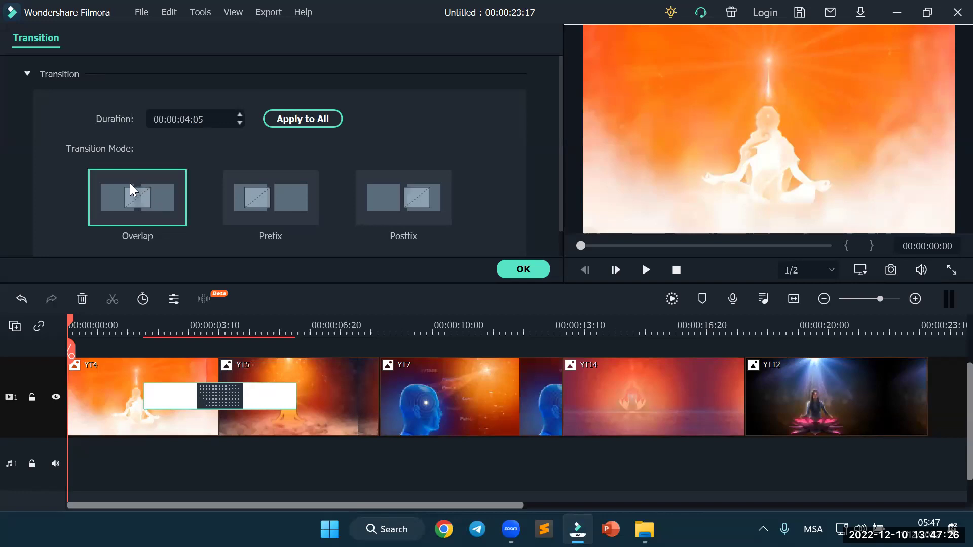
{"action": "left_click", "coordinate": [252, 202]}
{"action": "left_click", "coordinate": [407, 196]}
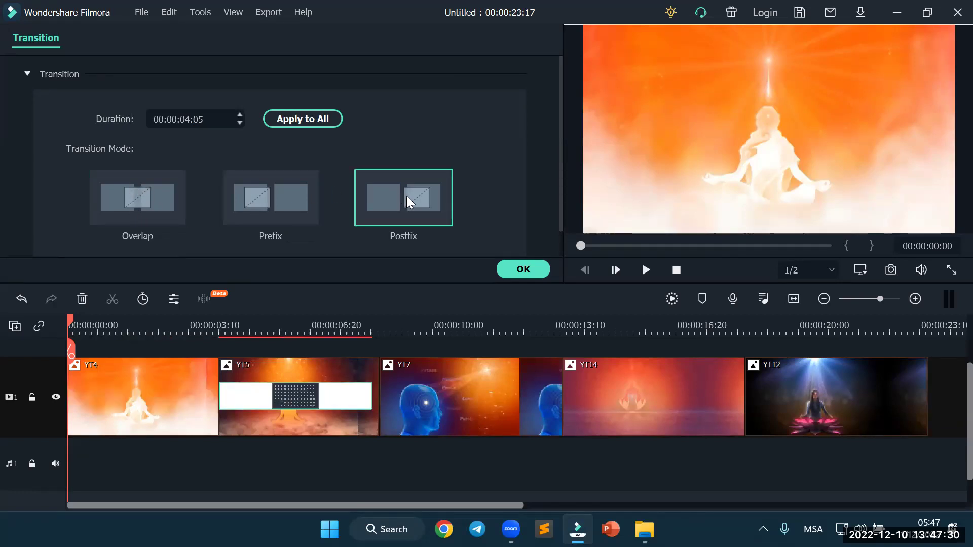
{"action": "left_click", "coordinate": [156, 201]}
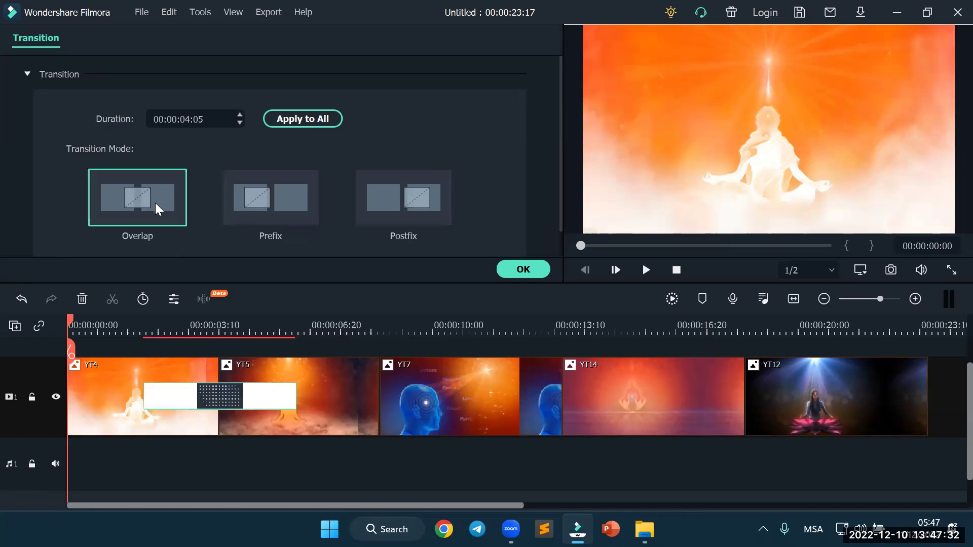
{"action": "scroll", "coordinate": [458, 162], "scroll_direction": "down", "scroll_amount": 1}
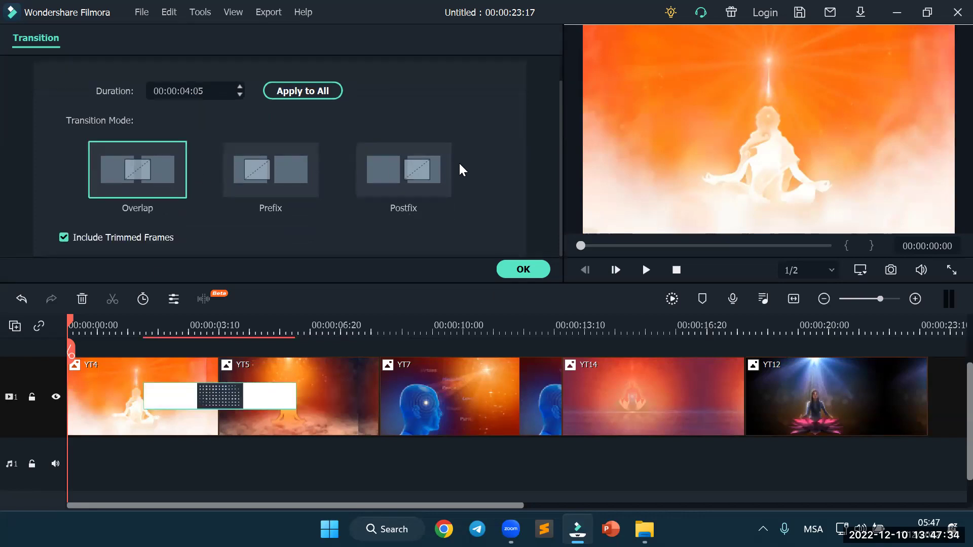
{"action": "scroll", "coordinate": [459, 168], "scroll_direction": "up", "scroll_amount": 1}
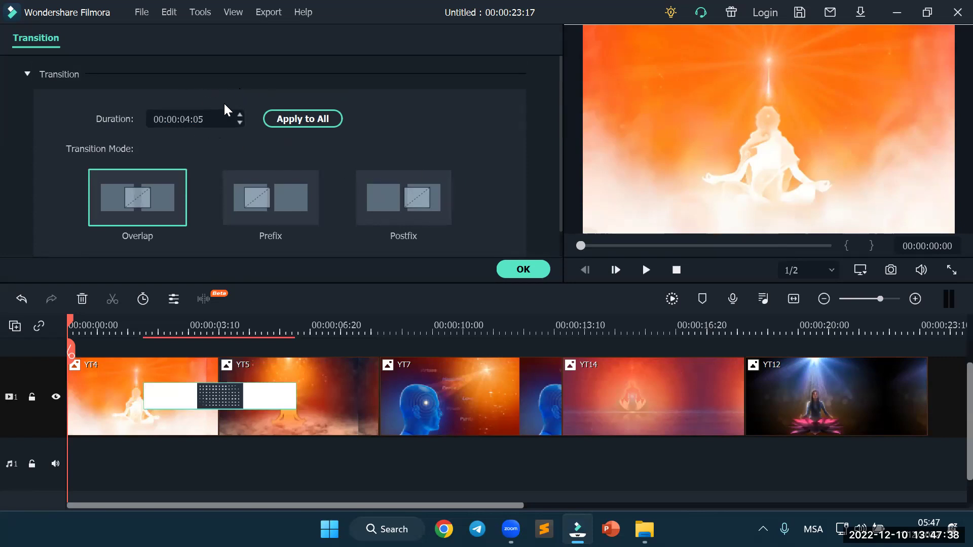
{"action": "left_click", "coordinate": [523, 270]}
Resize the Dissolve transition between YT4 and YT5 directly on the timeline to about 3.3 s
{"action": "mouse_move", "coordinate": [295, 392]}
{"action": "left_mouse_down"}
{"action": "mouse_move", "coordinate": [250, 394]}
{"action": "mouse_move", "coordinate": [306, 401]}
{"action": "left_mouse_up"}
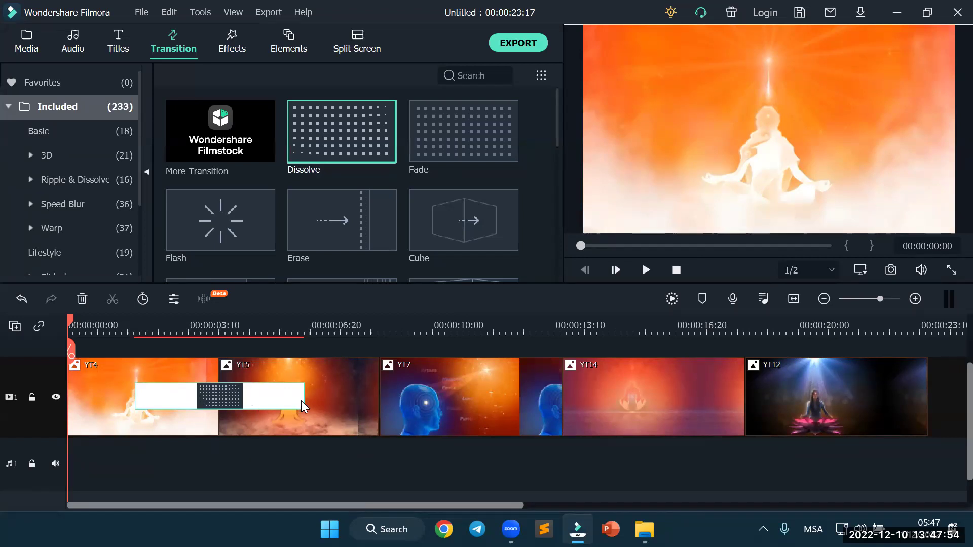
{"action": "left_click_drag", "start_coordinate": [304, 396], "coordinate": [218, 406]}
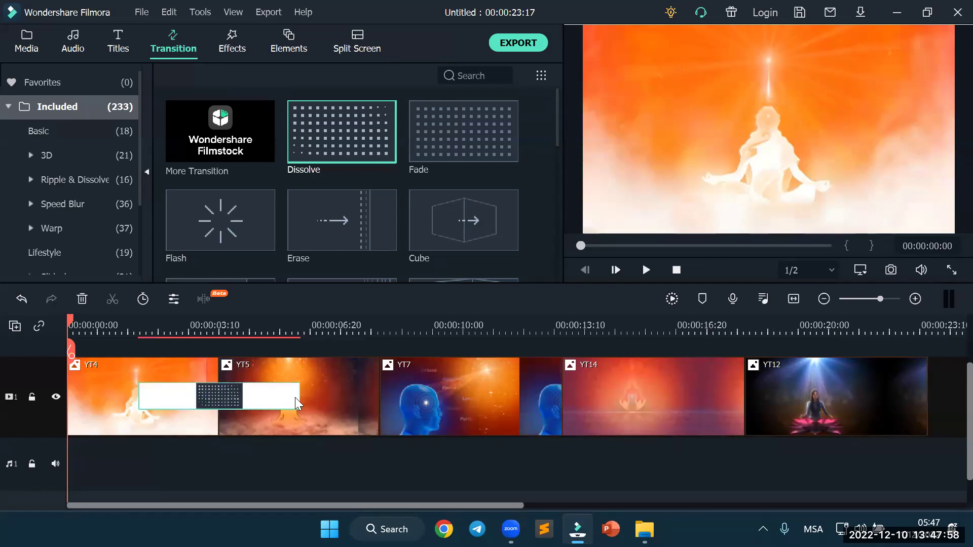
{"action": "left_click_drag", "start_coordinate": [299, 397], "coordinate": [278, 400]}
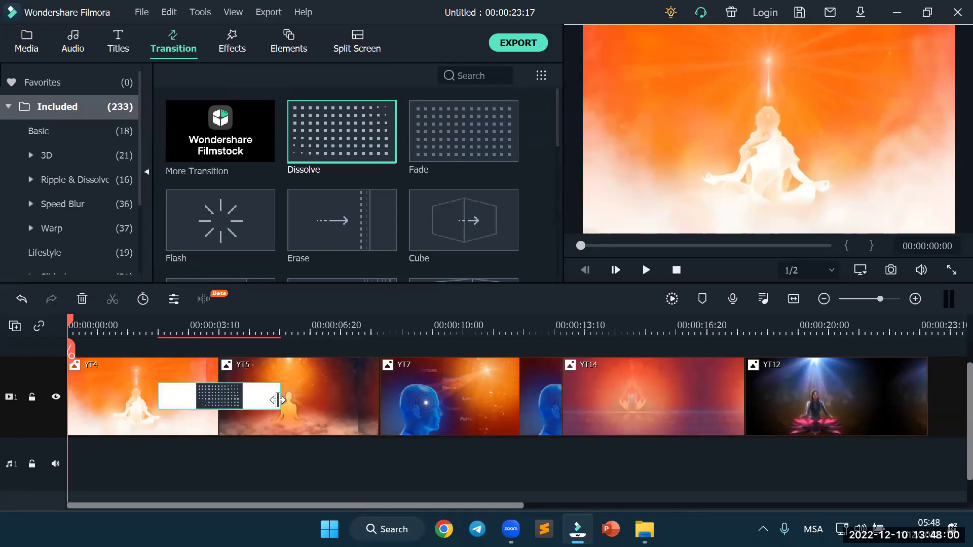
Add Dissolve transitions between YT5 and YT7, between YT7 and YT14, and between YT14 and YT12
{"action": "left_click_drag", "start_coordinate": [331, 131], "coordinate": [376, 373]}
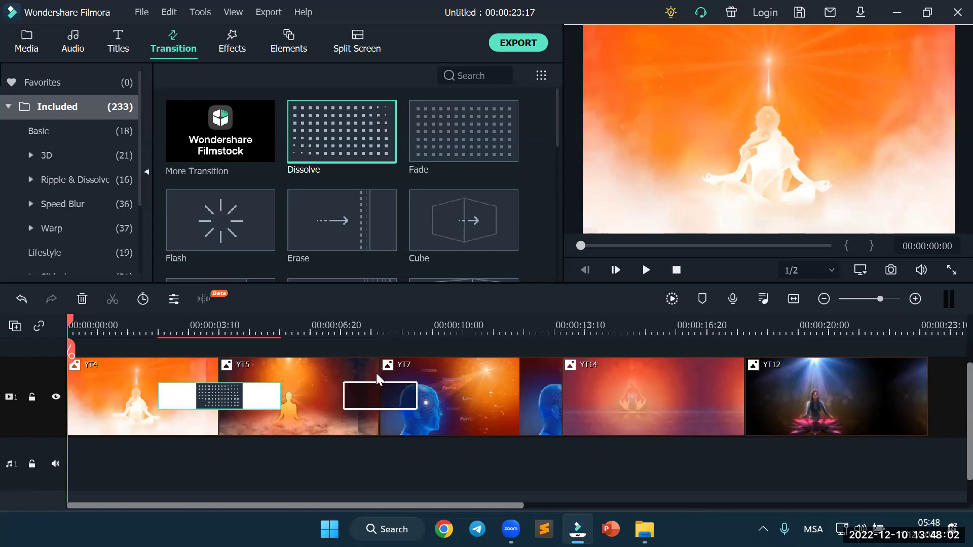
{"action": "left_click_drag", "start_coordinate": [354, 151], "coordinate": [543, 387]}
{"action": "left_click_drag", "start_coordinate": [351, 134], "coordinate": [717, 394]}
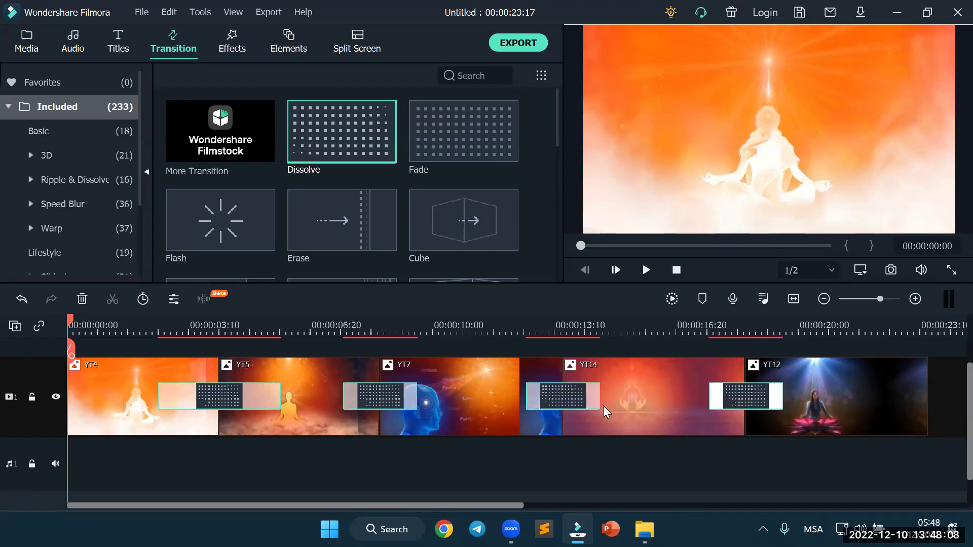
Lengthen the Dissolve transitions on the timeline: YT7–YT14 to about 3.5 s, YT5–YT7 to about 2.6 s and YT14–YT12 to about 3 s
{"action": "left_click", "coordinate": [573, 399]}
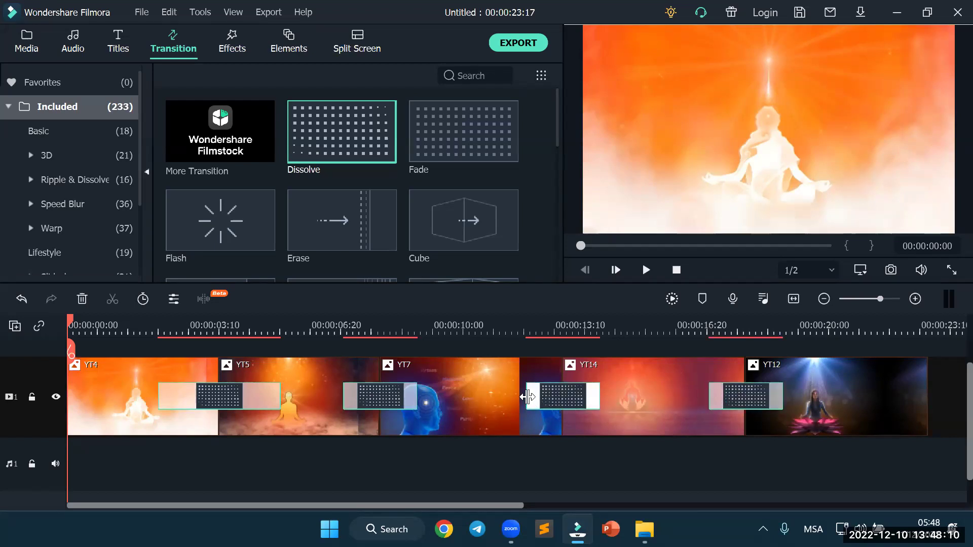
{"action": "left_click_drag", "start_coordinate": [528, 398], "coordinate": [499, 399]}
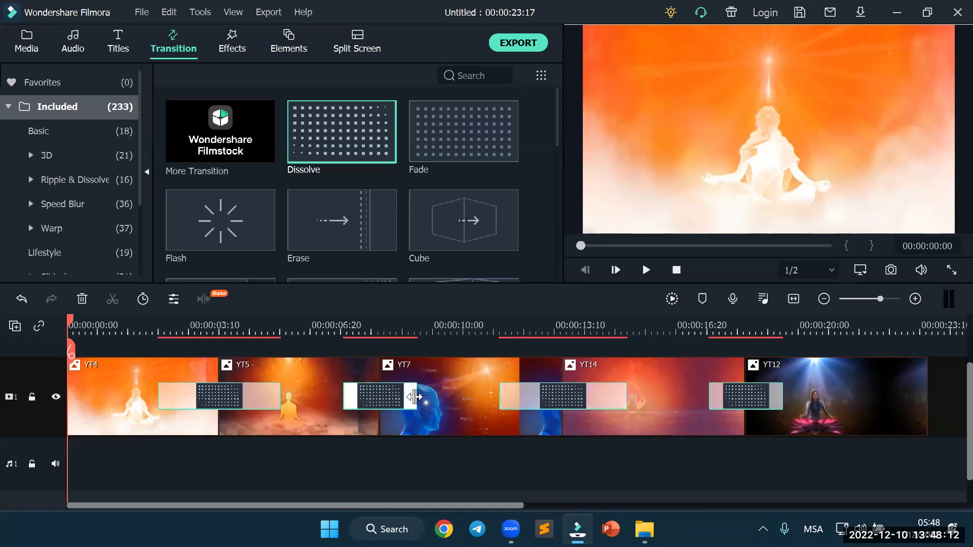
{"action": "left_click_drag", "start_coordinate": [417, 396], "coordinate": [427, 396]}
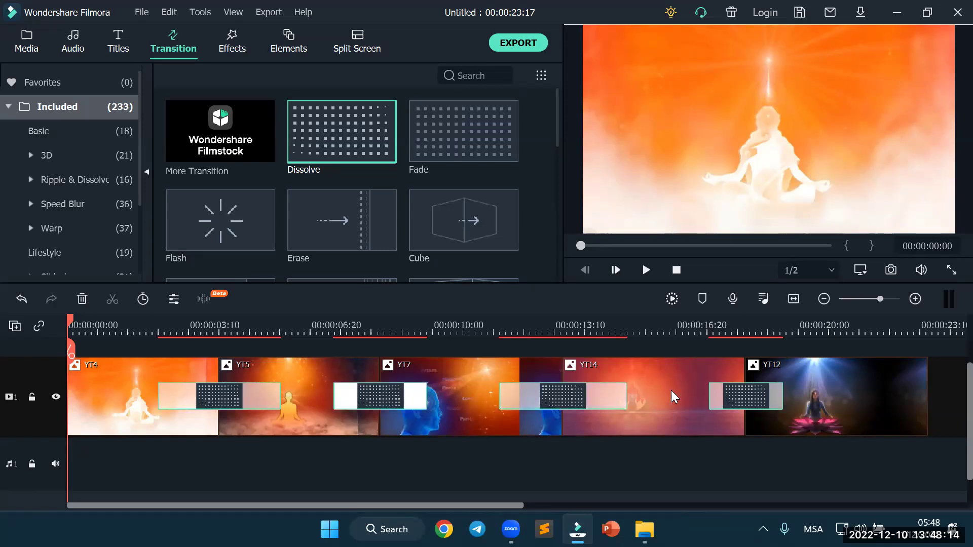
{"action": "left_click", "coordinate": [710, 397]}
{"action": "left_click_drag", "start_coordinate": [709, 397], "coordinate": [690, 392]}
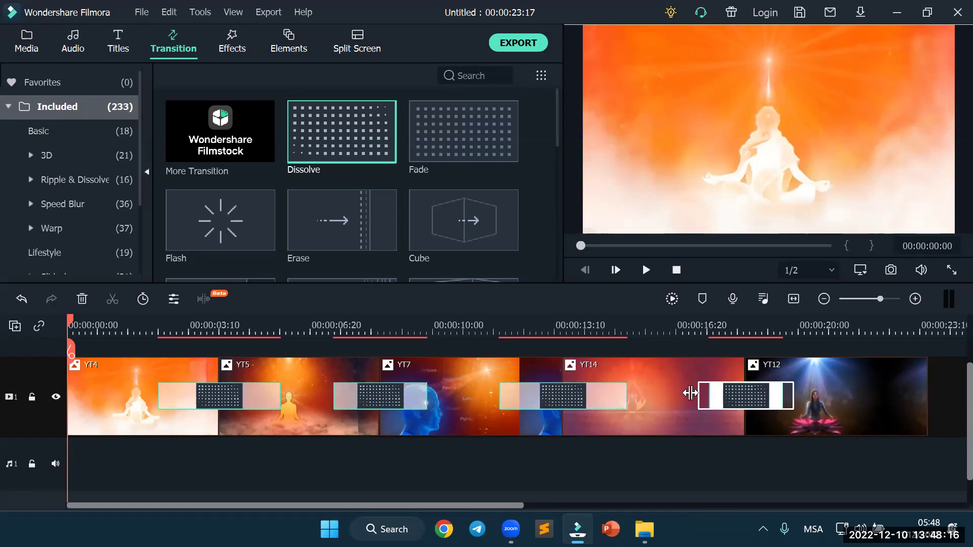
{"action": "left_click", "coordinate": [634, 476]}
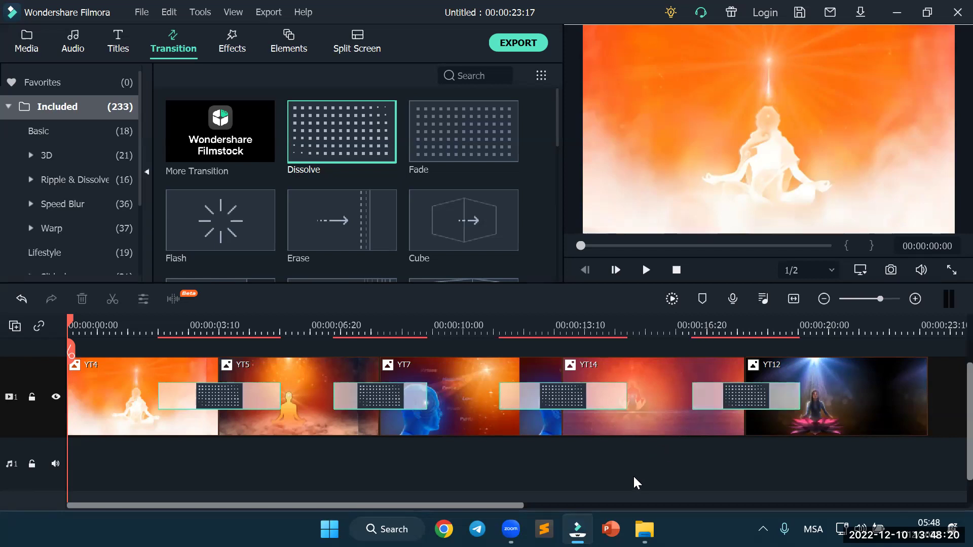
Play the whole image sequence to check its Dissolve transitions and return the playhead to the start
{"action": "left_click", "coordinate": [646, 270]}
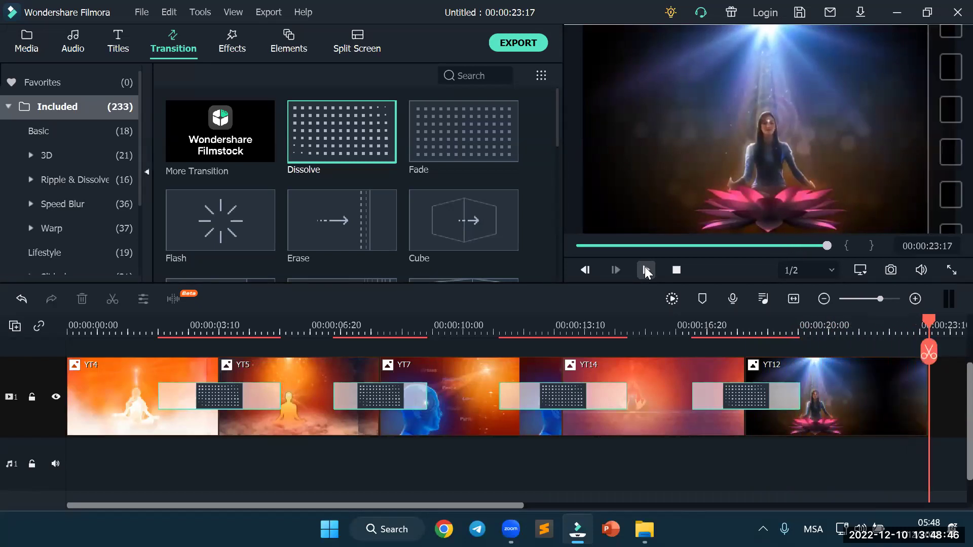
{"action": "left_click_drag", "start_coordinate": [930, 326], "coordinate": [35, 360]}
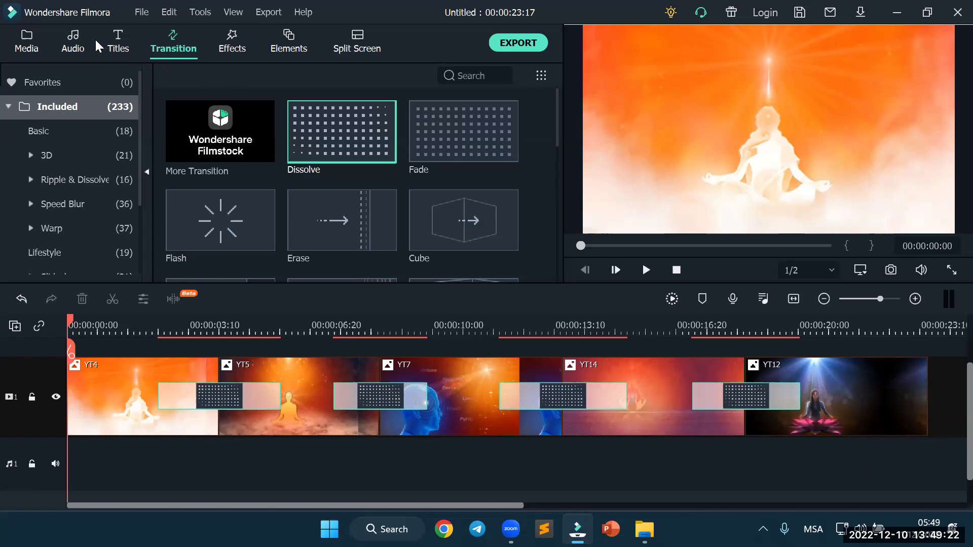
Show the project media, review the settings for recording a voiceover, and close them without recording
{"action": "left_click", "coordinate": [31, 36]}
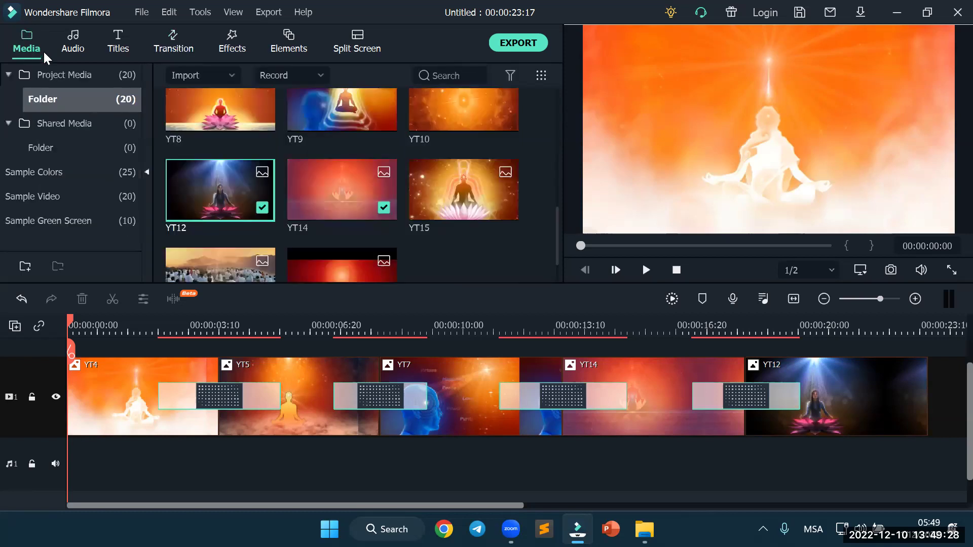
{"action": "mouse_move", "coordinate": [267, 108]}
{"action": "left_click", "coordinate": [320, 76]}
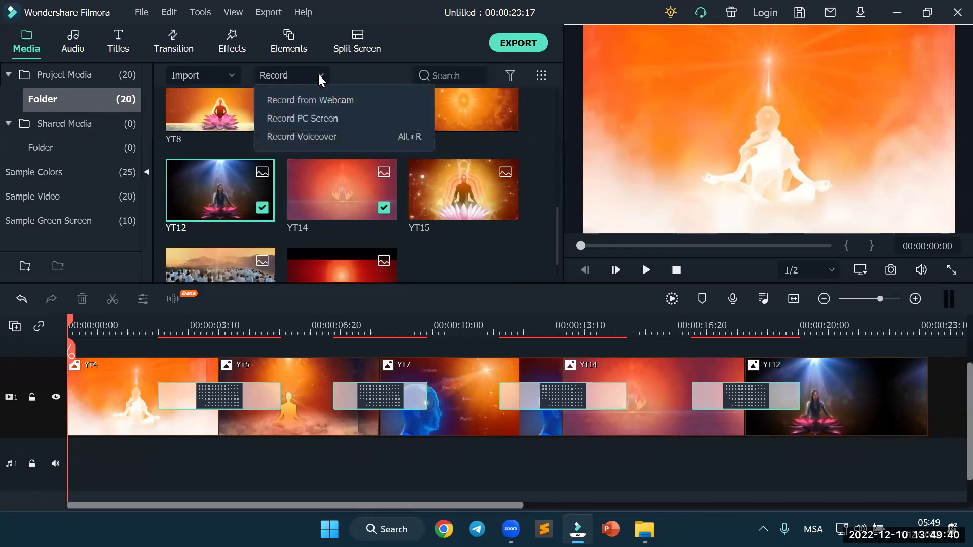
{"action": "left_click", "coordinate": [304, 141]}
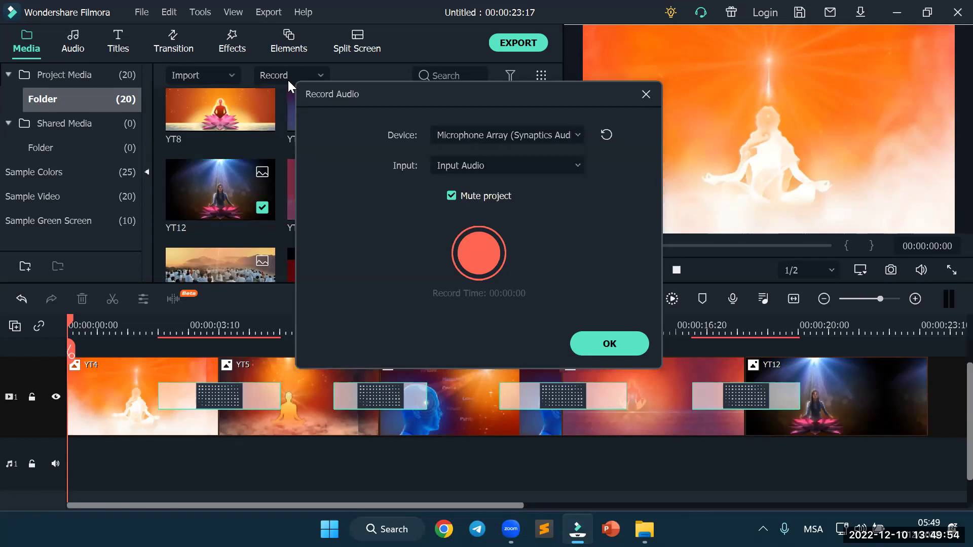
{"action": "left_click", "coordinate": [646, 94]}
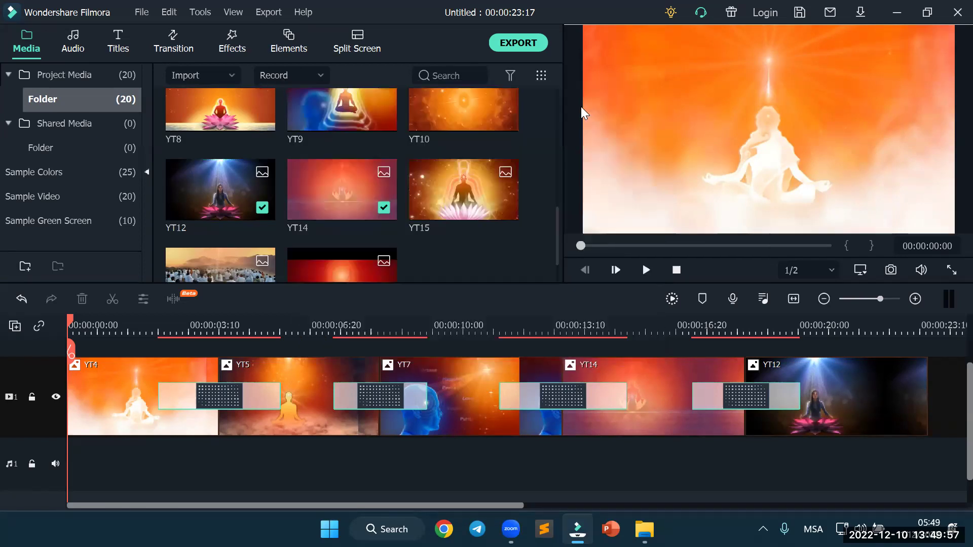
Record a microphone voiceover of about 24 s from the start of the timeline, with Mute project enabled, and accept it
{"action": "left_click", "coordinate": [317, 74]}
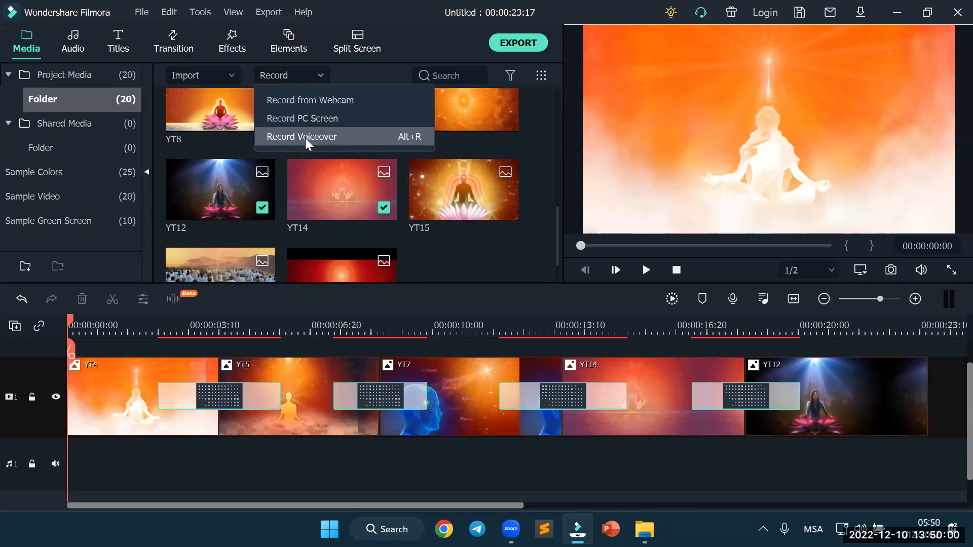
{"action": "left_click", "coordinate": [305, 136]}
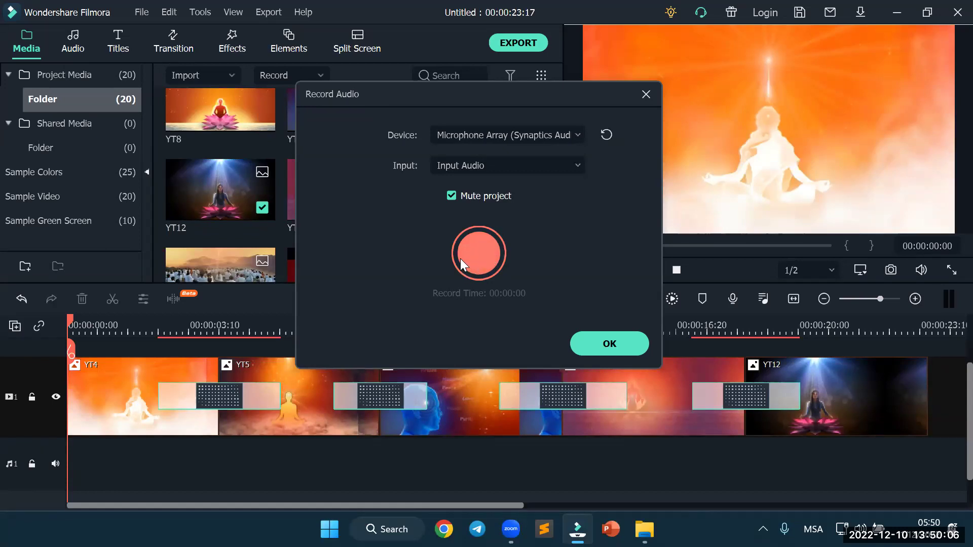
{"action": "left_click", "coordinate": [472, 255]}
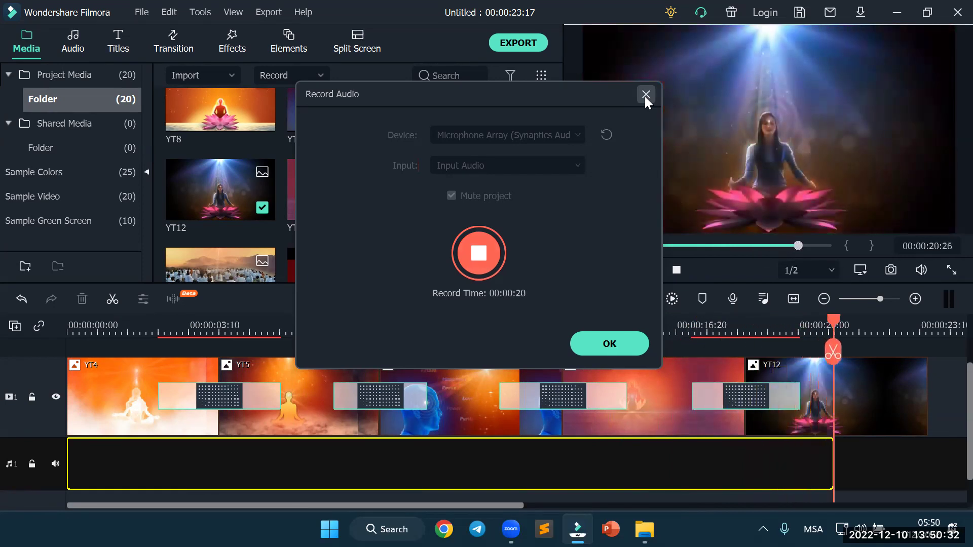
{"action": "left_click", "coordinate": [607, 346]}
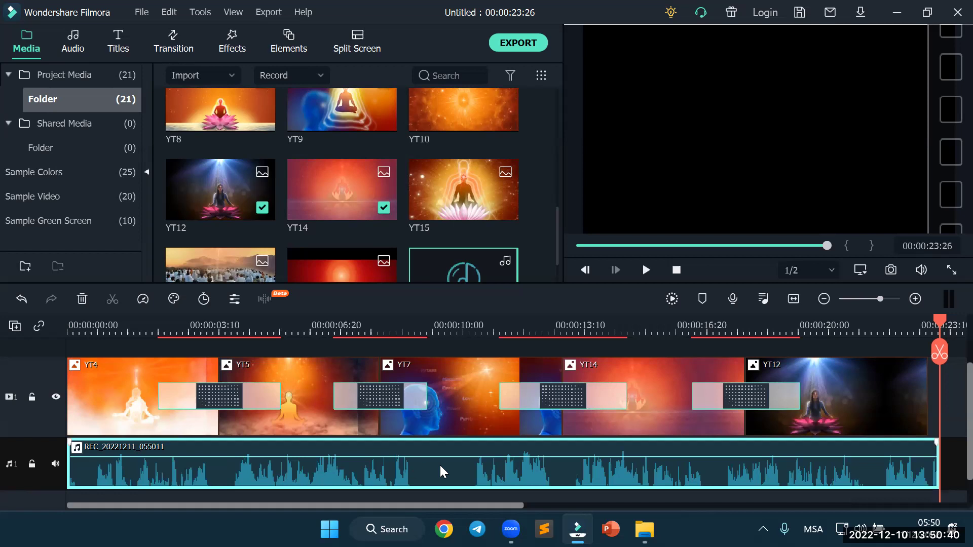
Play the image sequence with the recorded voiceover from the start of the timeline
{"action": "left_click_drag", "start_coordinate": [938, 318], "coordinate": [61, 376]}
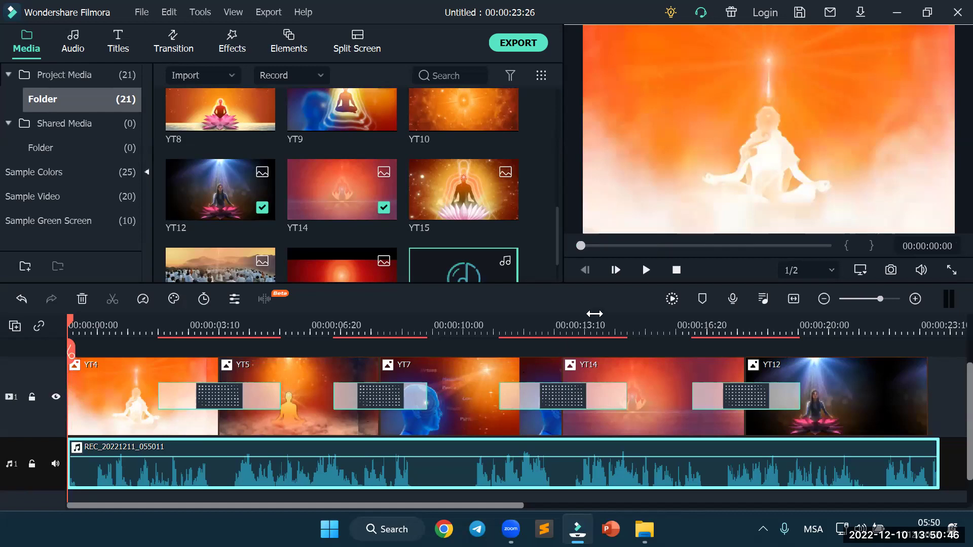
{"action": "left_click", "coordinate": [646, 274]}
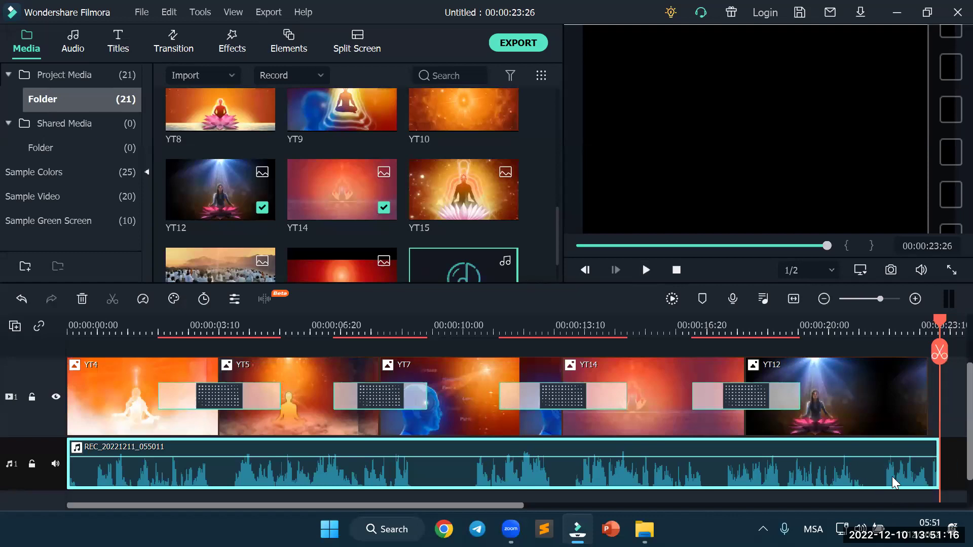
Extend the YT12 clip so that it ends together with the voiceover recording at 00:00:23:26
{"action": "left_click", "coordinate": [843, 388]}
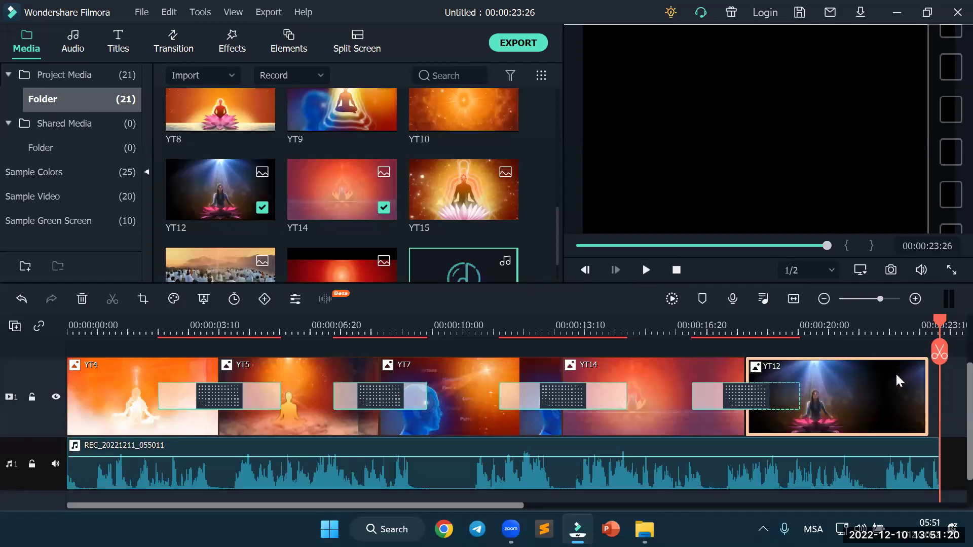
{"action": "scroll", "coordinate": [854, 329], "scroll_direction": "down", "scroll_amount": 3}
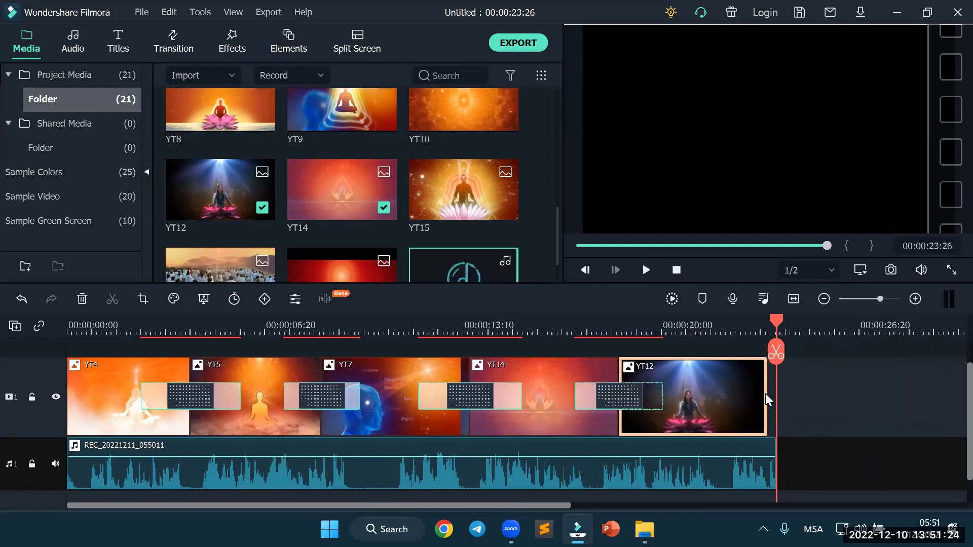
{"action": "left_click_drag", "start_coordinate": [765, 394], "coordinate": [772, 393]}
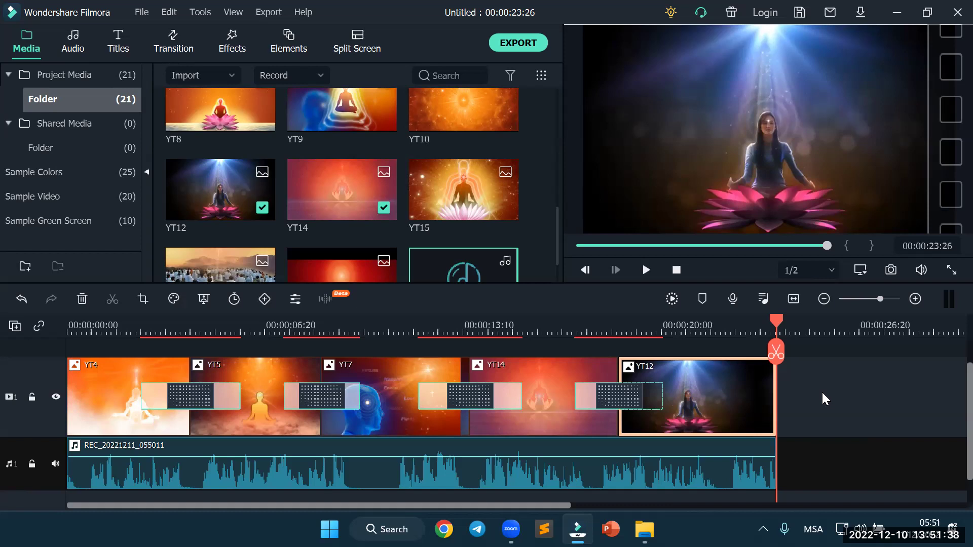
Add the Earth - The Rhythm Of Memories music below the voiceover and cut off the part beyond 00:00:23:26
{"action": "scroll", "coordinate": [822, 391], "scroll_direction": "down", "scroll_amount": 2}
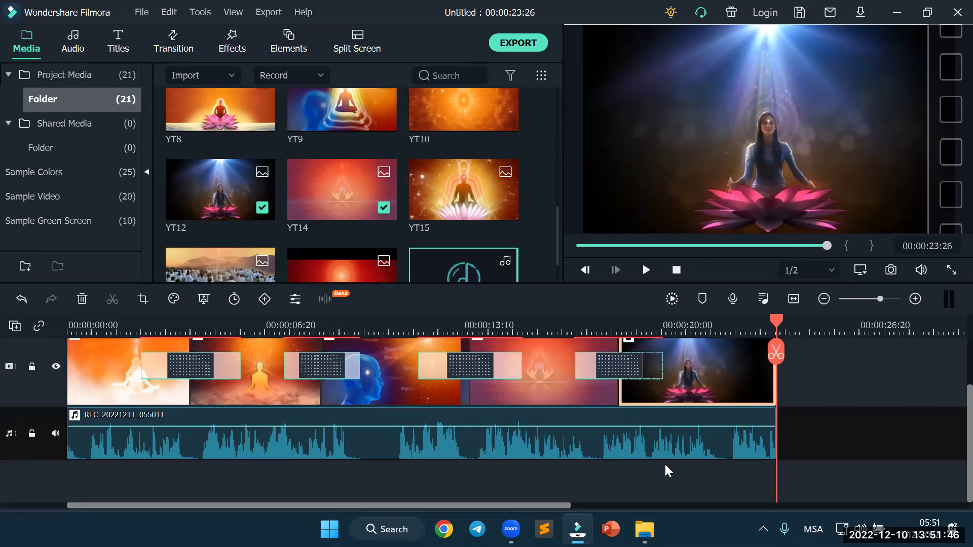
{"action": "left_click", "coordinate": [82, 37]}
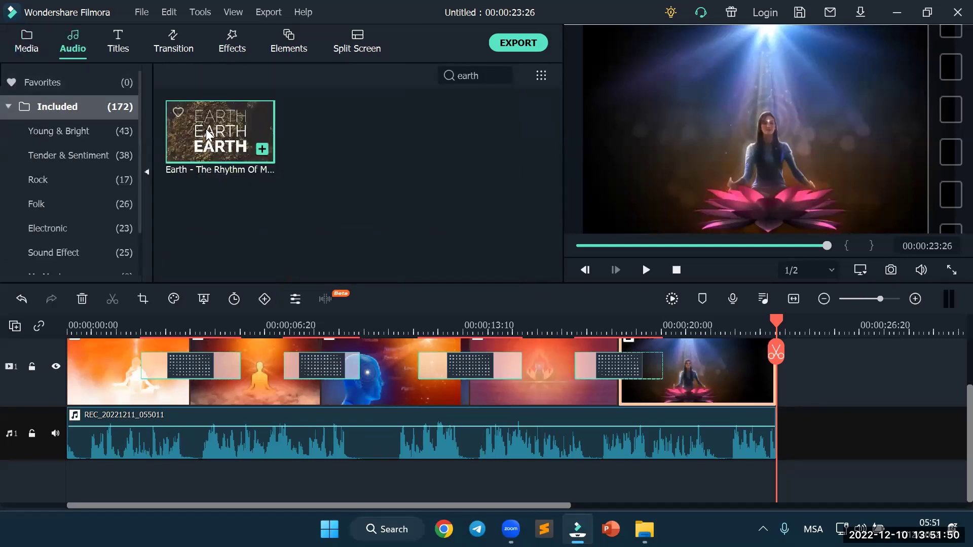
{"action": "left_click_drag", "start_coordinate": [199, 141], "coordinate": [79, 474]}
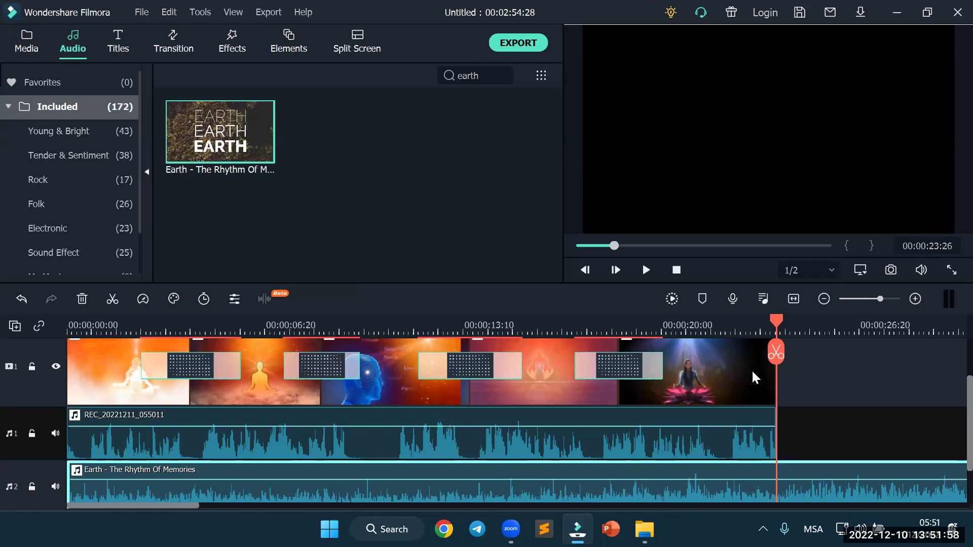
{"action": "left_click", "coordinate": [778, 358]}
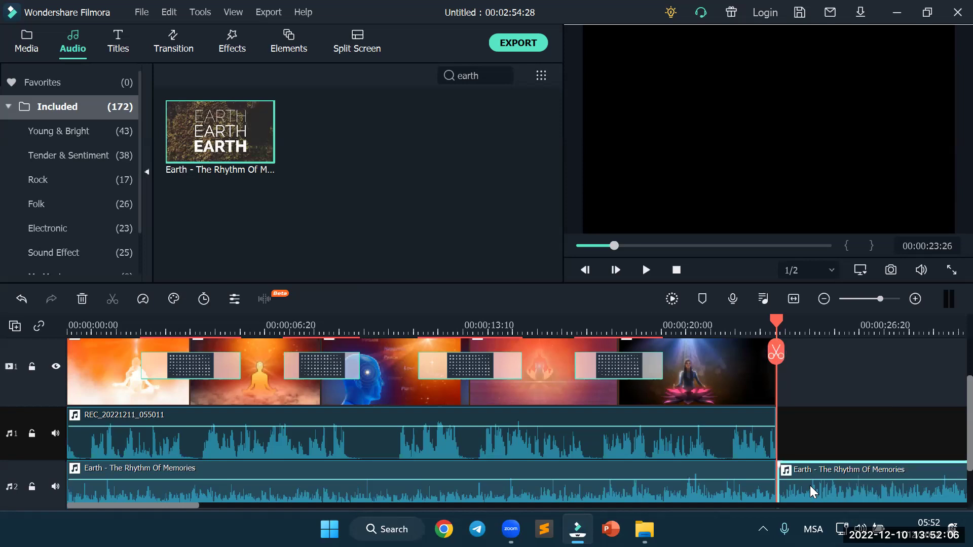
{"action": "key", "text": "Delete"}
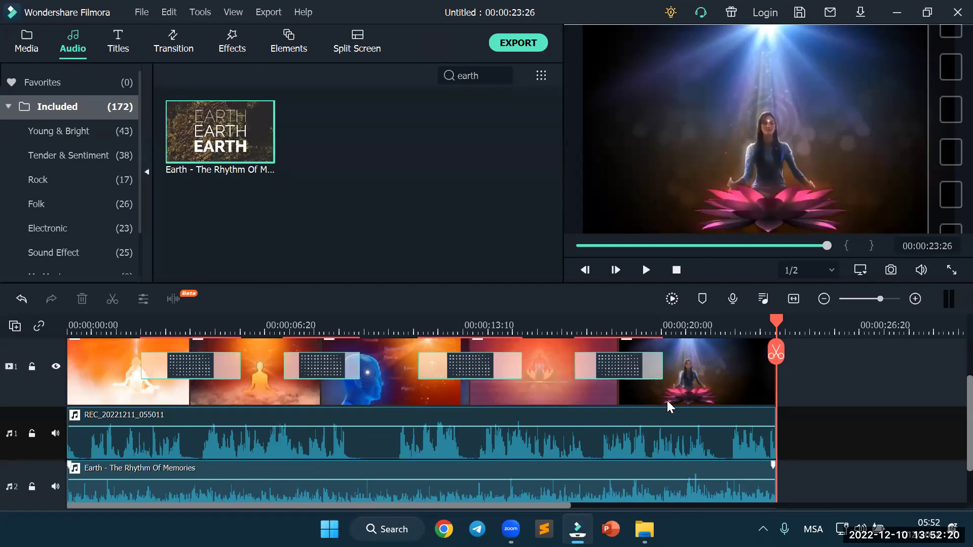
Play the opening of the sequence with both audio tracks and lower the volume of the Earth music clip slightly
{"action": "left_click_drag", "start_coordinate": [776, 327], "coordinate": [50, 367]}
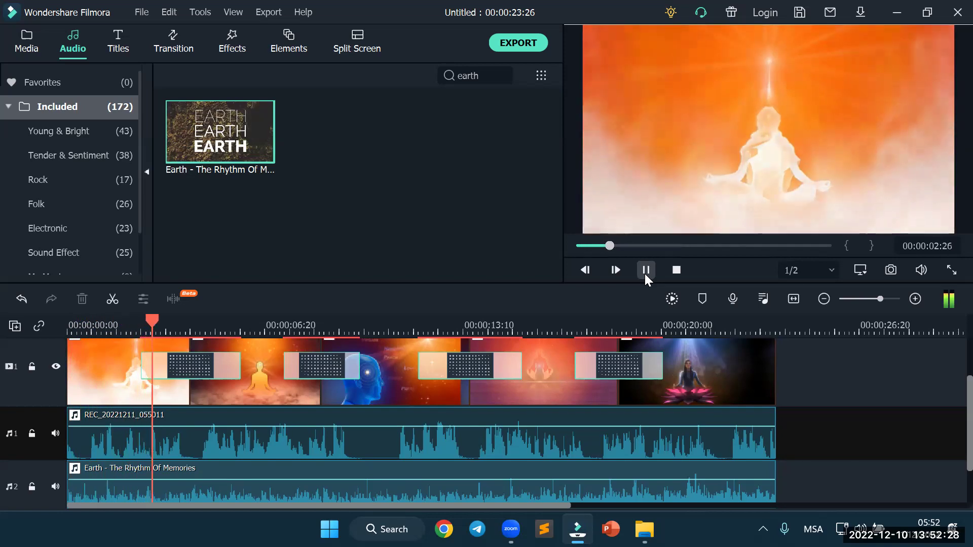
{"action": "left_click", "coordinate": [646, 270]}
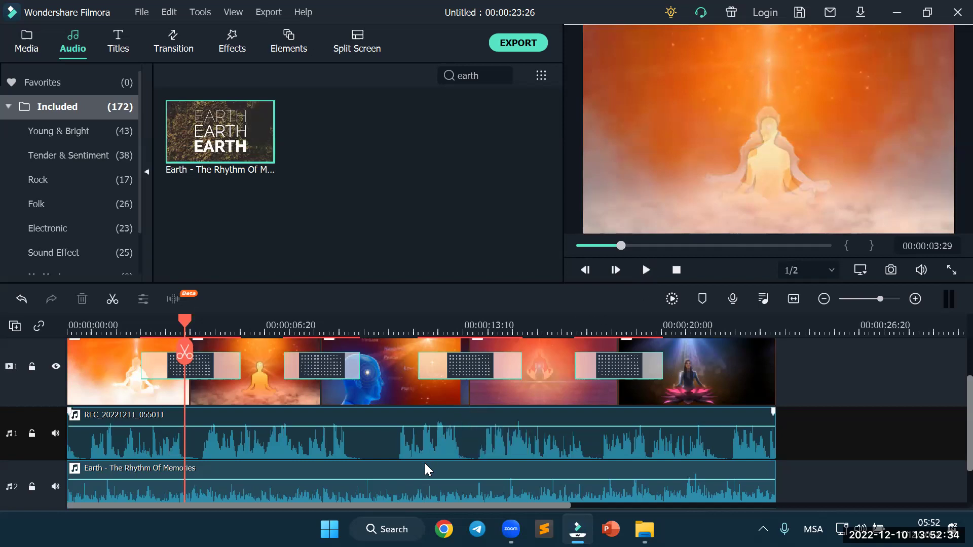
{"action": "mouse_move", "coordinate": [423, 481]}
{"action": "mouse_move", "coordinate": [423, 481]}
{"action": "left_mouse_down"}
{"action": "mouse_move", "coordinate": [424, 466]}
{"action": "mouse_move", "coordinate": [426, 485]}
{"action": "left_mouse_up"}
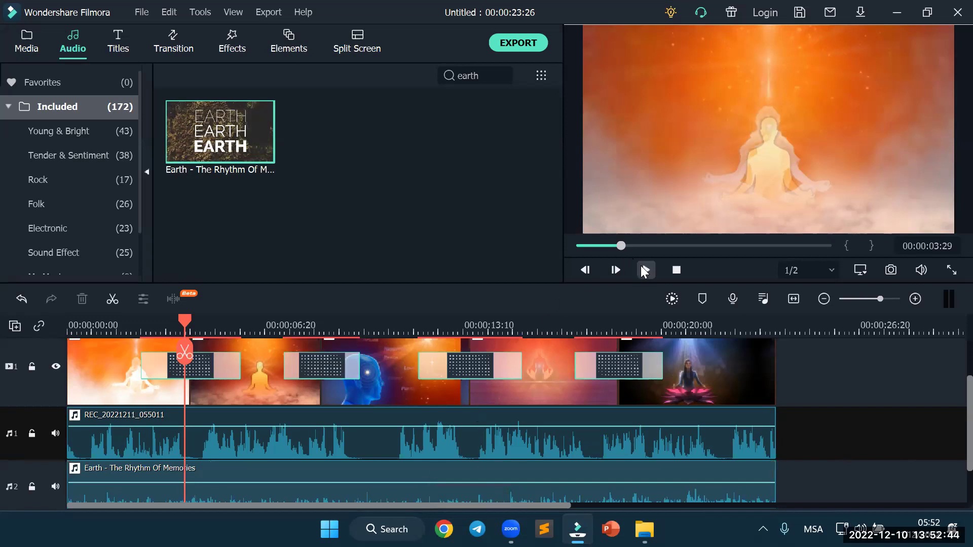
Reduce the Earth music clip's volume two more times, checking its balance with the voiceover in playback
{"action": "left_click", "coordinate": [644, 271]}
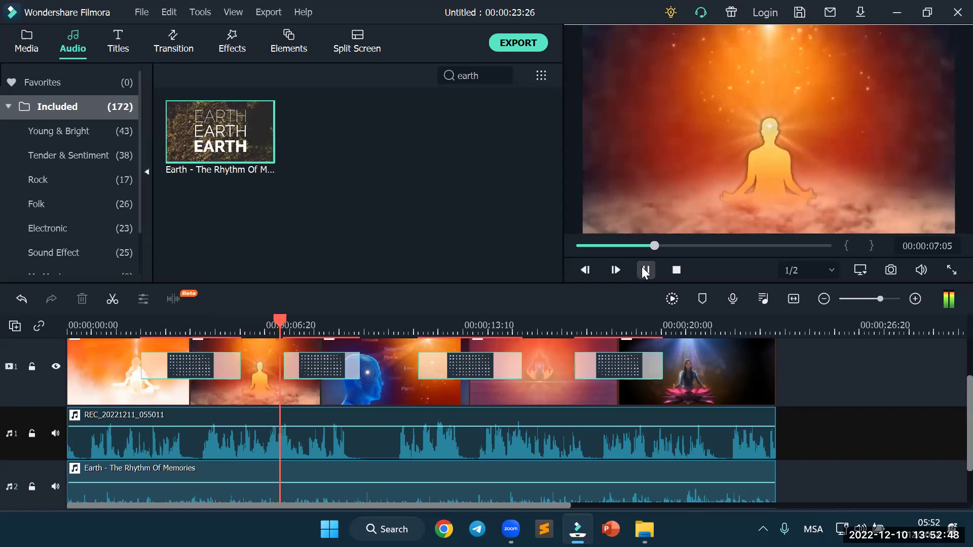
{"action": "left_click", "coordinate": [646, 271]}
{"action": "left_click_drag", "start_coordinate": [571, 480], "coordinate": [567, 492]}
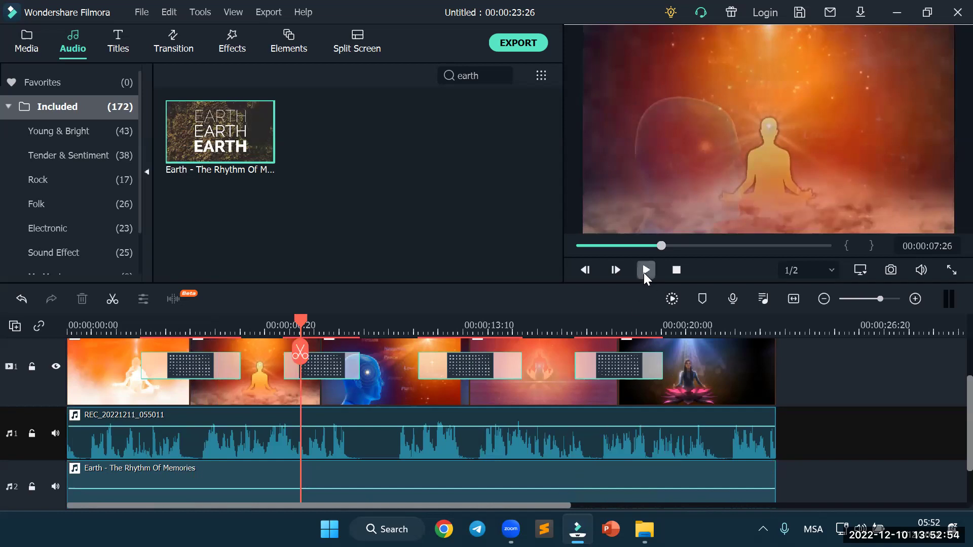
{"action": "left_click", "coordinate": [646, 270]}
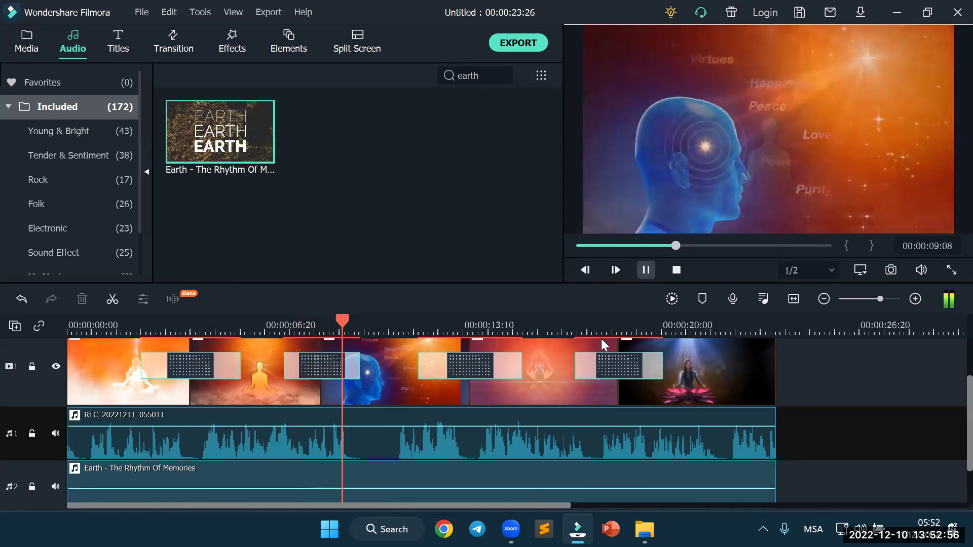
{"action": "key", "text": "space"}
{"action": "left_click_drag", "start_coordinate": [519, 491], "coordinate": [518, 497]}
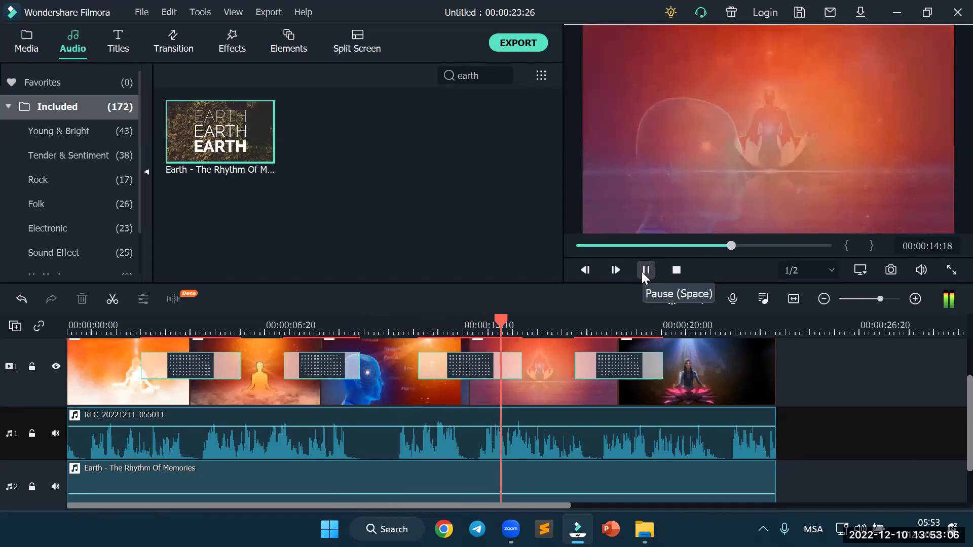
{"action": "left_click", "coordinate": [644, 271]}
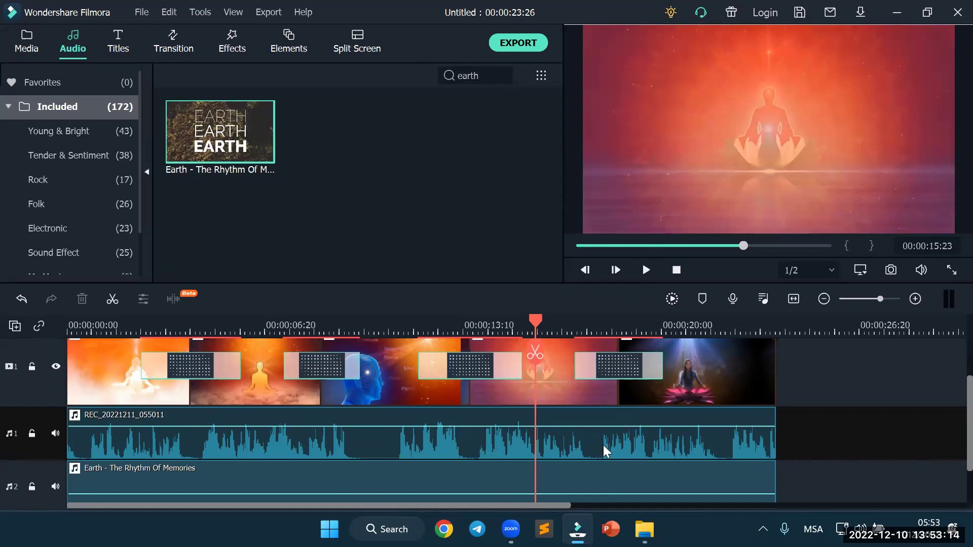
Return the playhead to the start and delete all image, voiceover and music clips from the timeline
{"action": "left_click_drag", "start_coordinate": [534, 324], "coordinate": [51, 351]}
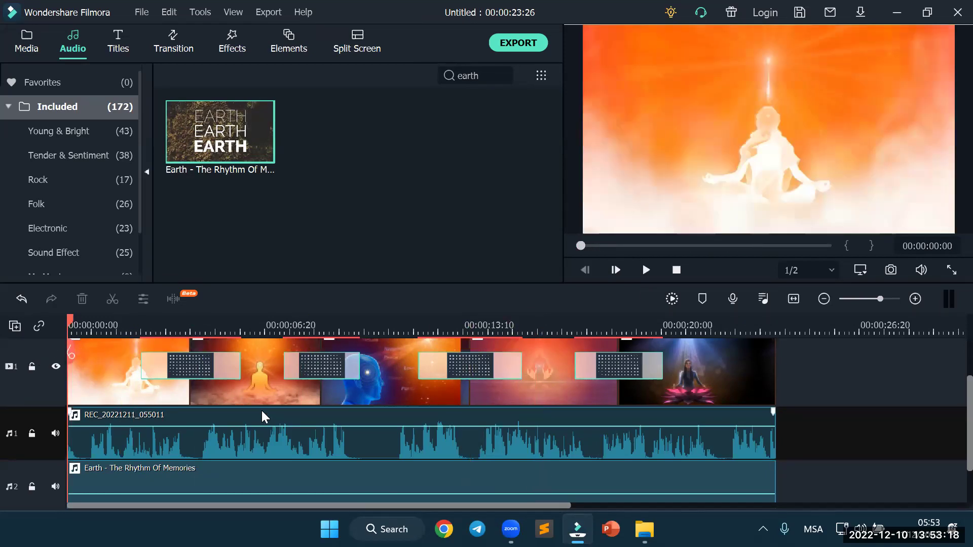
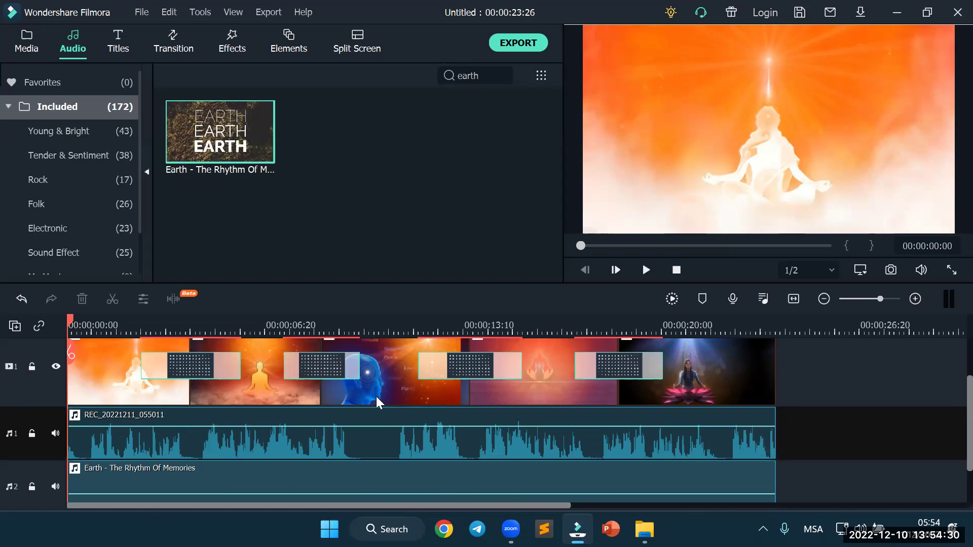
{"action": "left_click", "coordinate": [26, 61]}
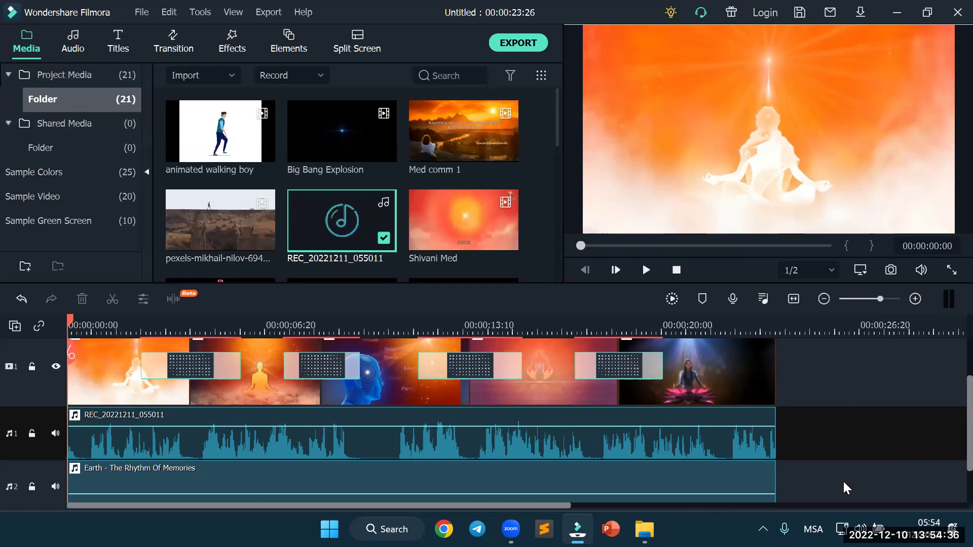
{"action": "left_click_drag", "start_coordinate": [846, 488], "coordinate": [108, 376]}
{"action": "key", "text": "Delete"}
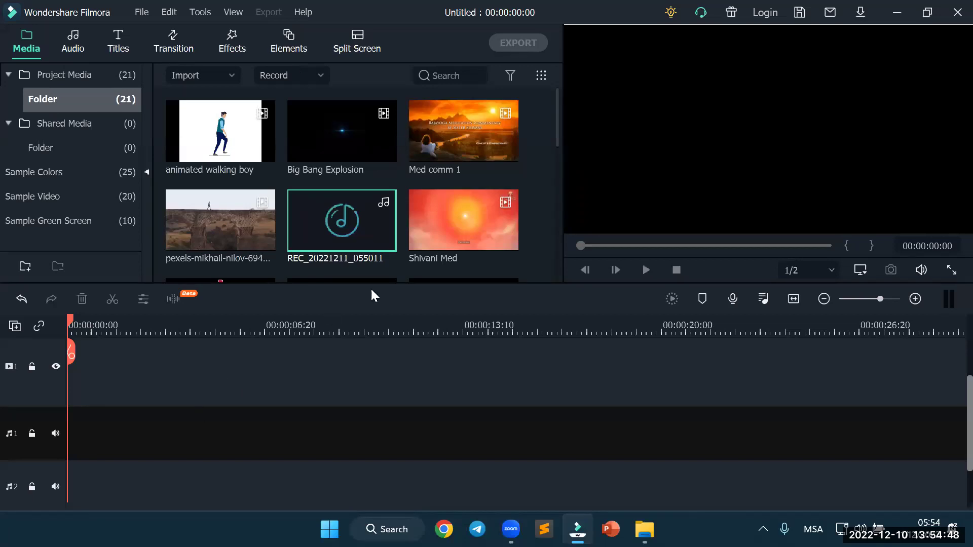
Place the images YT4, YT5, YT8, YT9 and YT7 end to end on video track 1, starting at 00:00:00:00
{"action": "scroll", "coordinate": [439, 226], "scroll_direction": "down", "scroll_amount": 5}
{"action": "left_click_drag", "start_coordinate": [358, 213], "coordinate": [75, 395]}
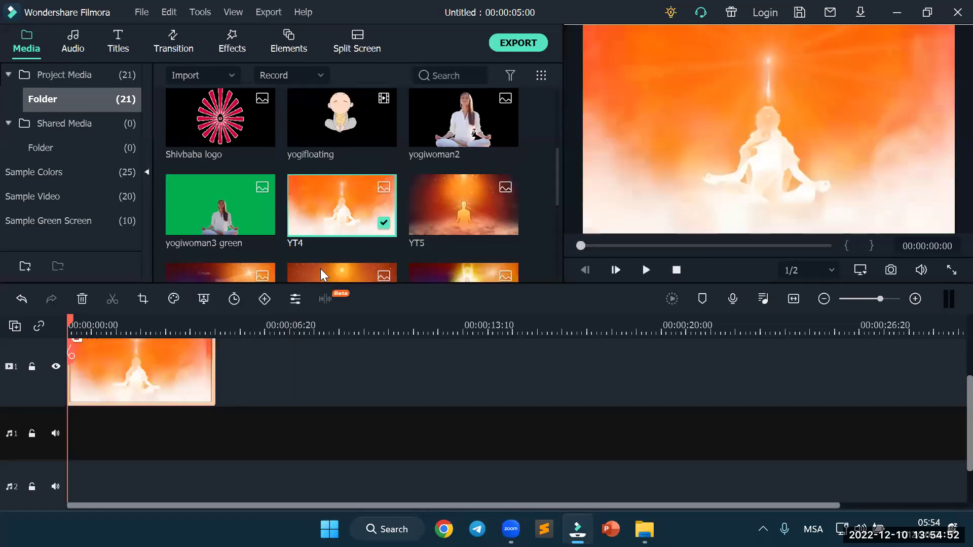
{"action": "left_click_drag", "start_coordinate": [459, 211], "coordinate": [259, 363]}
{"action": "left_click_drag", "start_coordinate": [339, 282], "coordinate": [375, 388]}
{"action": "left_click_drag", "start_coordinate": [459, 276], "coordinate": [525, 364]}
{"action": "left_click_drag", "start_coordinate": [248, 274], "coordinate": [648, 376]}
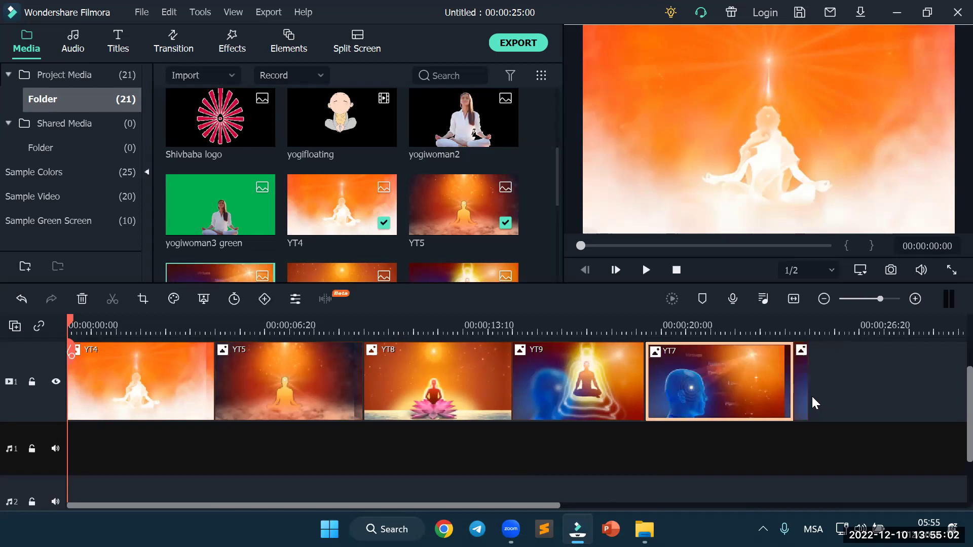
{"action": "key", "text": "ctrl+z"}
{"action": "left_click_drag", "start_coordinate": [225, 282], "coordinate": [658, 365]}
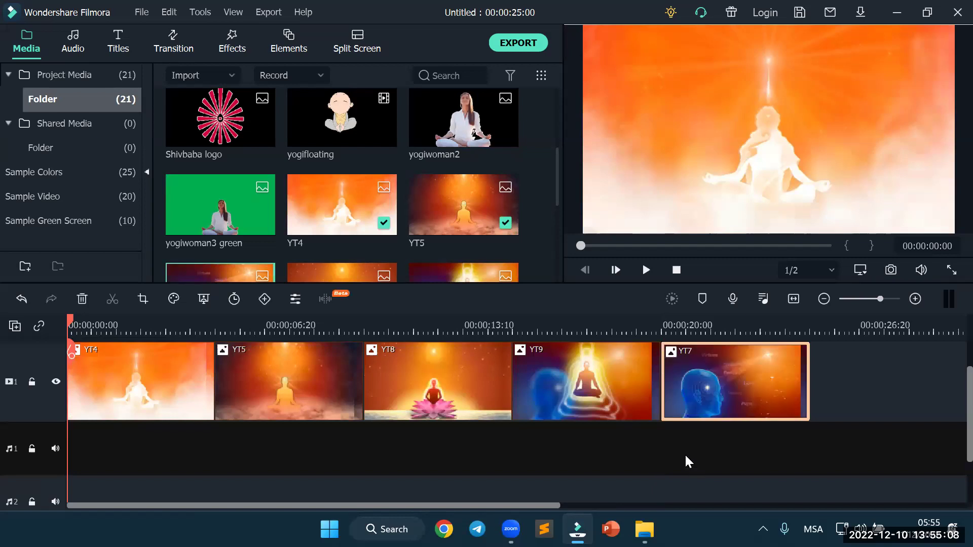
Record a voiceover with the project muted, from the timeline start to 00:00:15:10
{"action": "scroll", "coordinate": [688, 461], "scroll_direction": "up", "scroll_amount": 1}
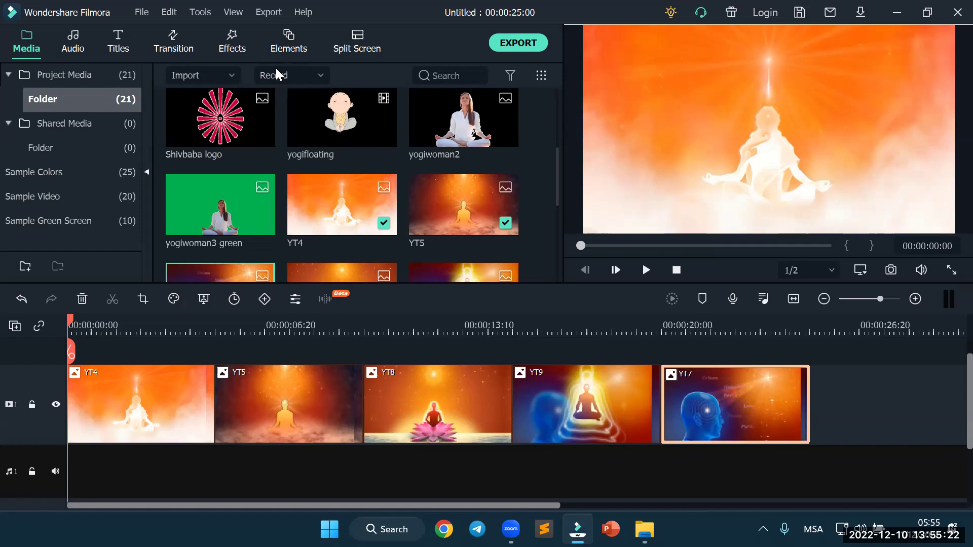
{"action": "left_click", "coordinate": [297, 69]}
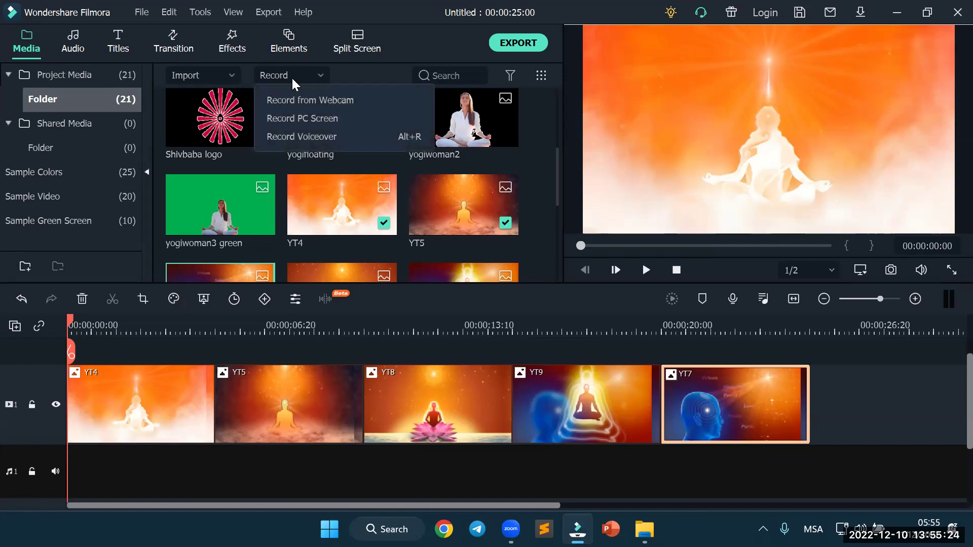
{"action": "left_click", "coordinate": [284, 137]}
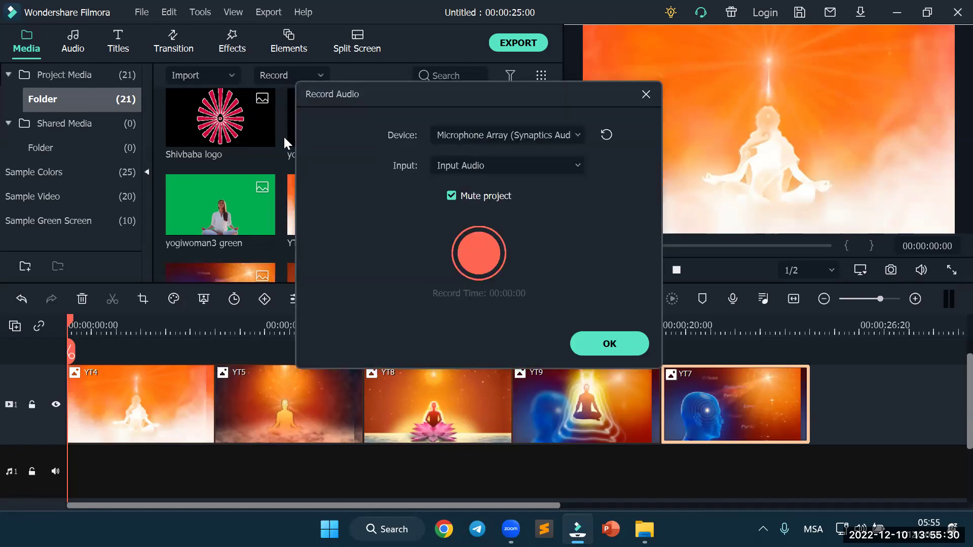
{"action": "left_click", "coordinate": [480, 248]}
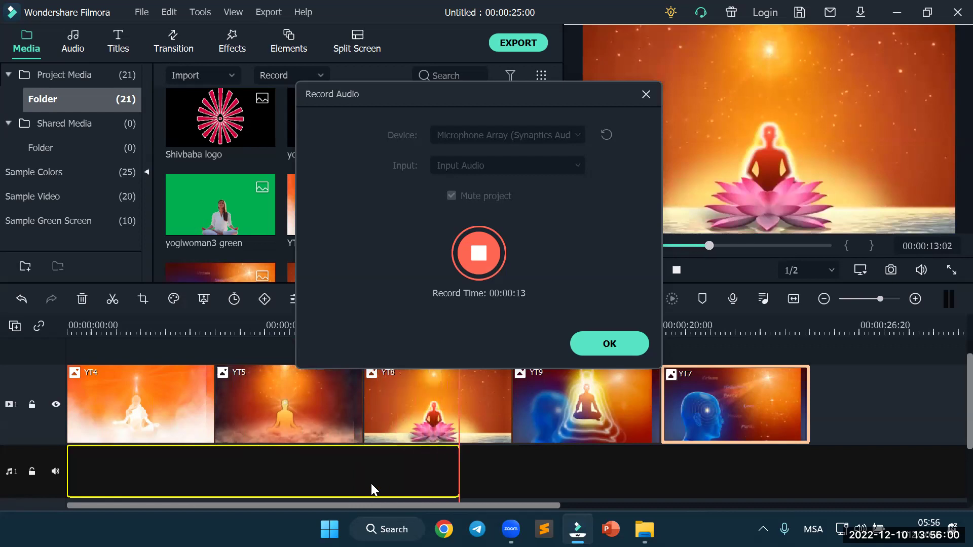
{"action": "left_click", "coordinate": [481, 258]}
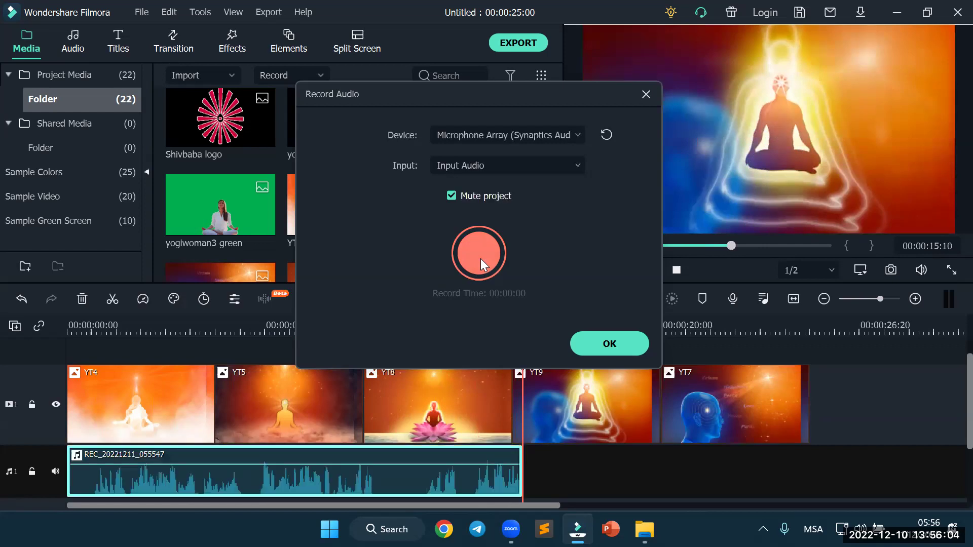
Record two more voiceover segments in succession, stopping at 00:00:19:00 and 00:00:25:01, and finish recording
{"action": "left_click", "coordinate": [481, 259]}
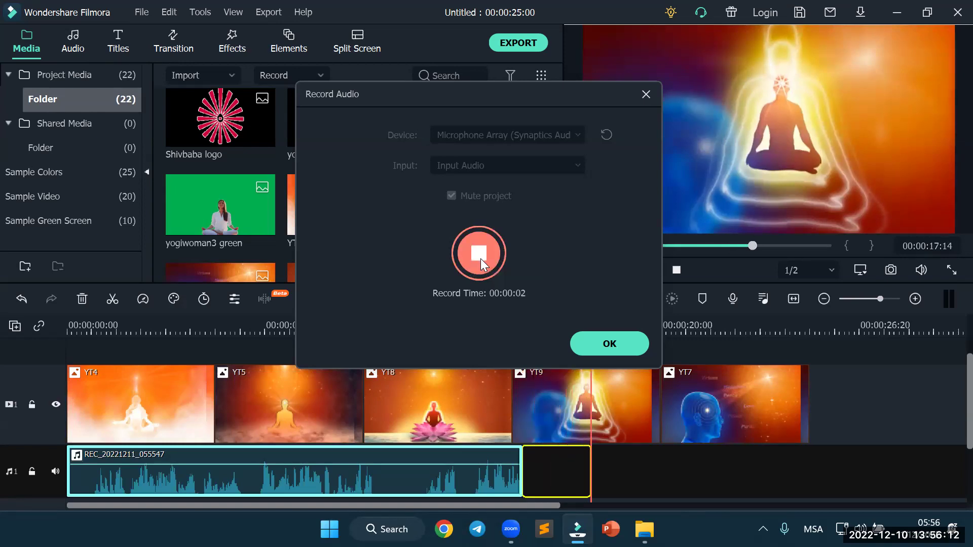
{"action": "left_click", "coordinate": [479, 253]}
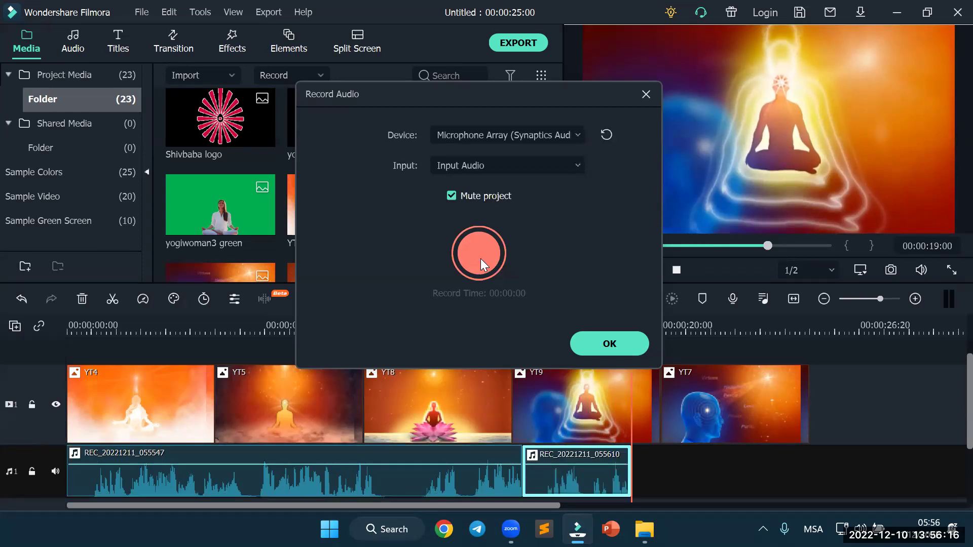
{"action": "left_click", "coordinate": [481, 258]}
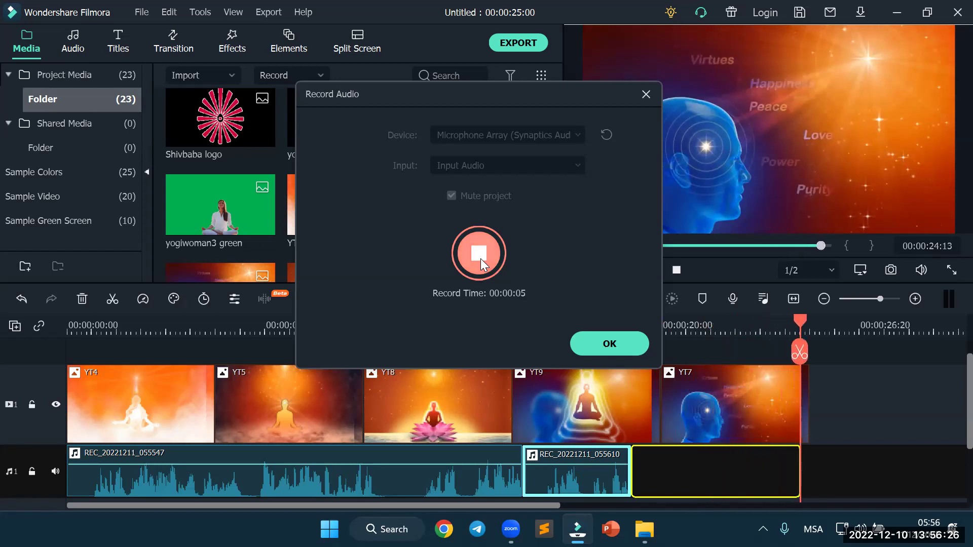
{"action": "left_click", "coordinate": [479, 254]}
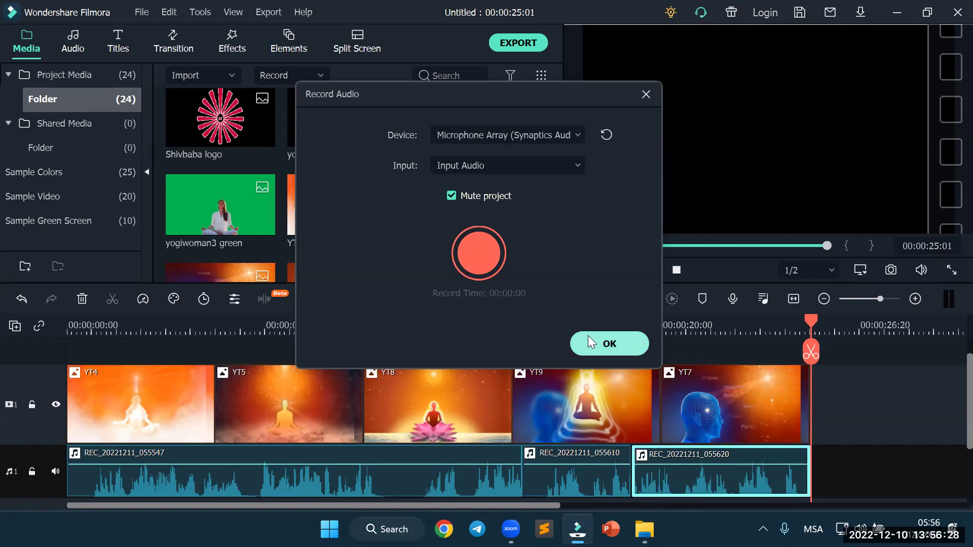
{"action": "left_click", "coordinate": [588, 338]}
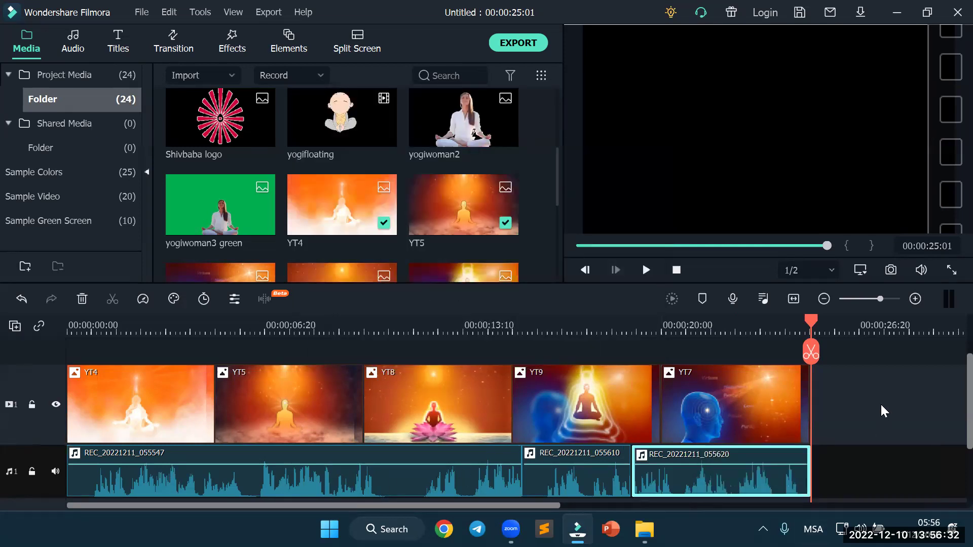
Add the Earth - The Rhythm Of Memories music below the voiceover and remove the part beyond 00:00:25:01
{"action": "scroll", "coordinate": [880, 403], "scroll_direction": "down", "scroll_amount": 2}
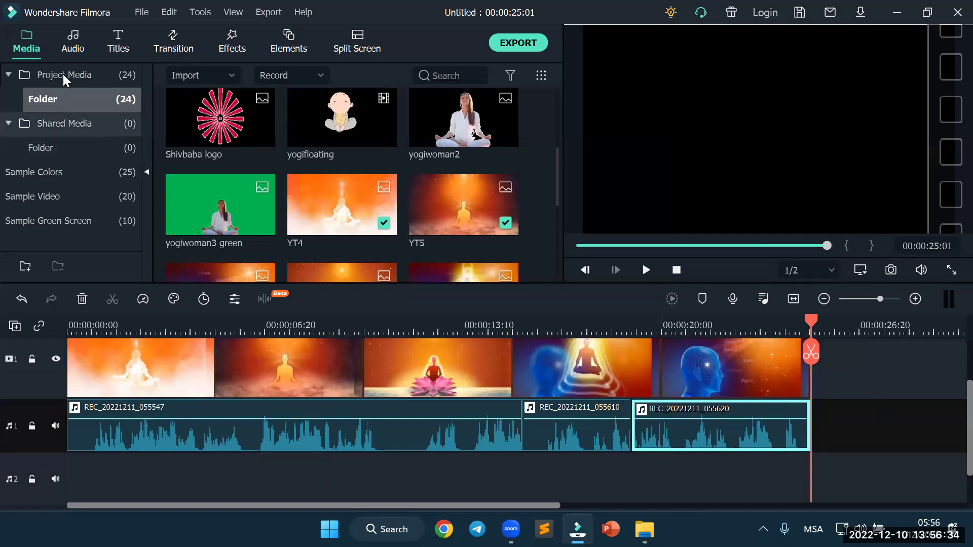
{"action": "left_click", "coordinate": [73, 43]}
{"action": "left_click_drag", "start_coordinate": [207, 139], "coordinate": [68, 472]}
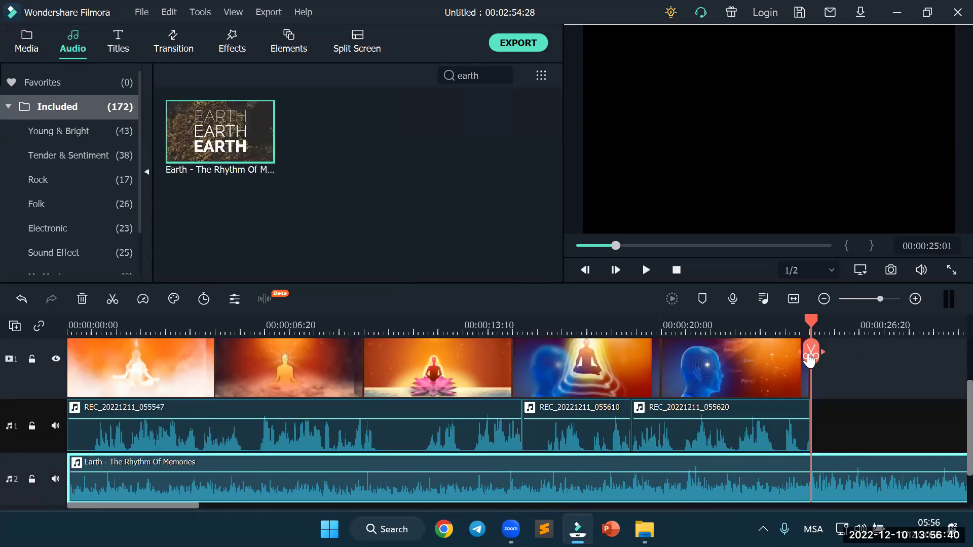
{"action": "left_click", "coordinate": [809, 355]}
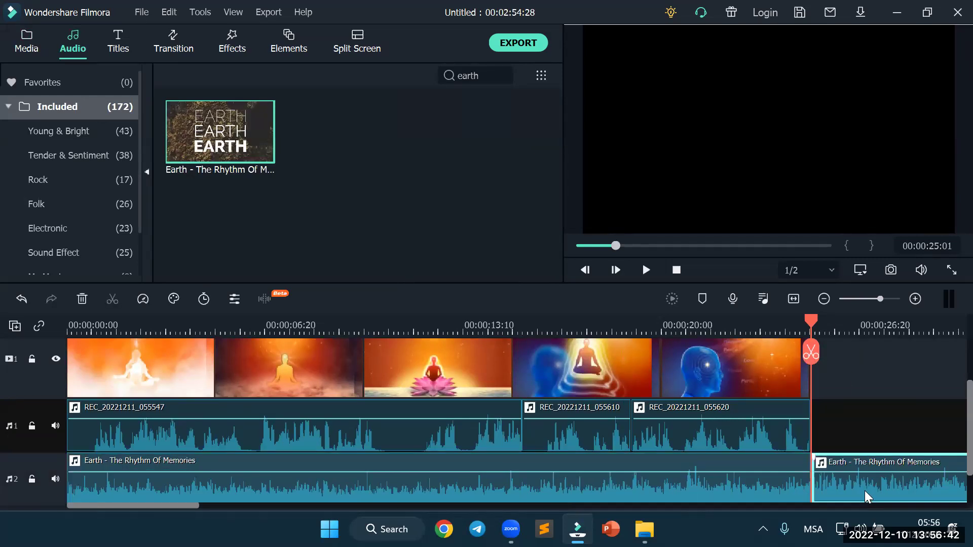
{"action": "key", "text": "Delete"}
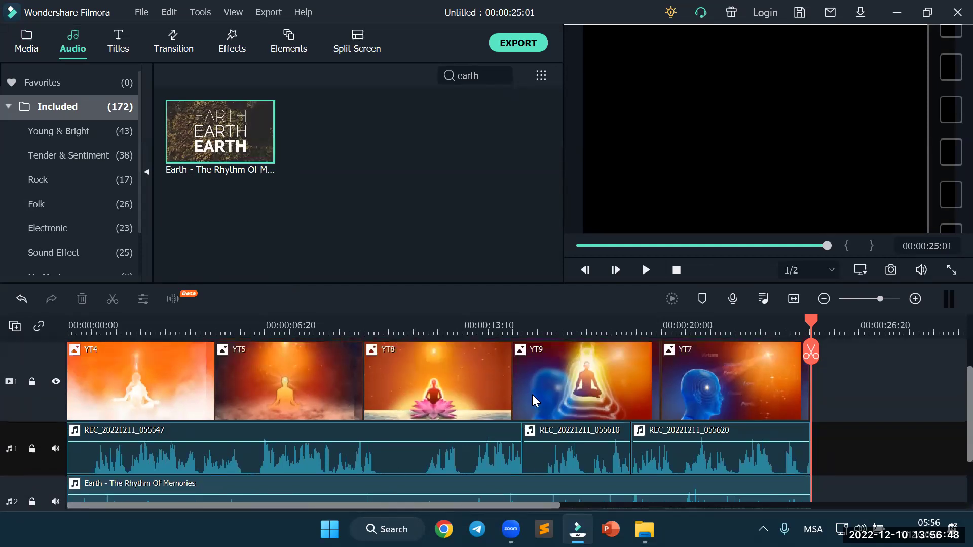
Apply a Dissolve transition at each of the four cuts between the YT4, YT5, YT8, YT9 and YT7 images
{"action": "left_click", "coordinate": [174, 41]}
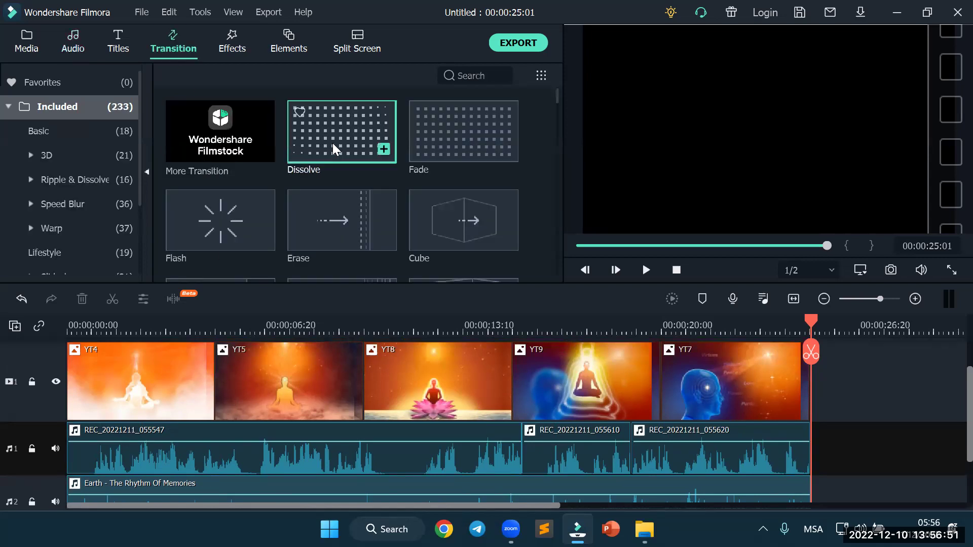
{"action": "left_click_drag", "start_coordinate": [333, 149], "coordinate": [215, 381]}
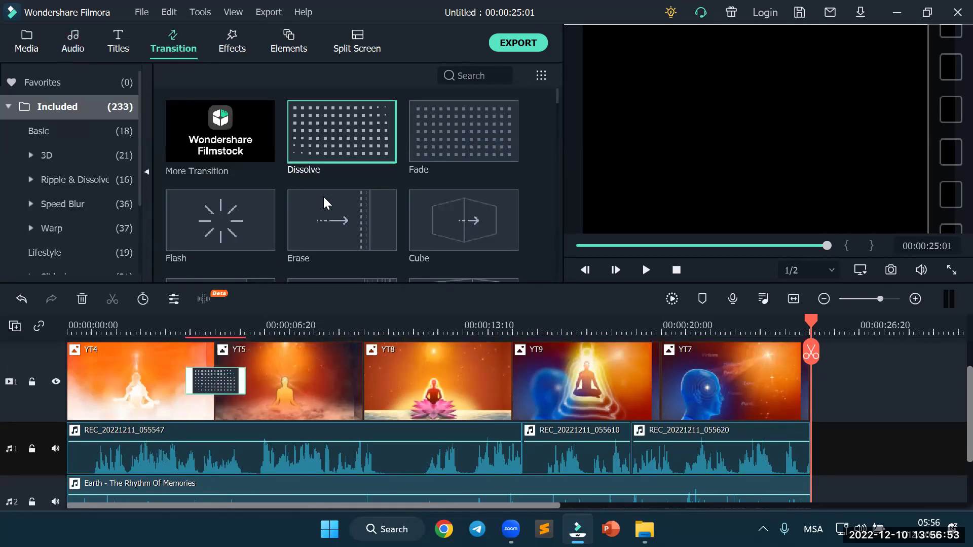
{"action": "left_click_drag", "start_coordinate": [343, 152], "coordinate": [486, 362]}
{"action": "left_click_drag", "start_coordinate": [375, 161], "coordinate": [640, 391]}
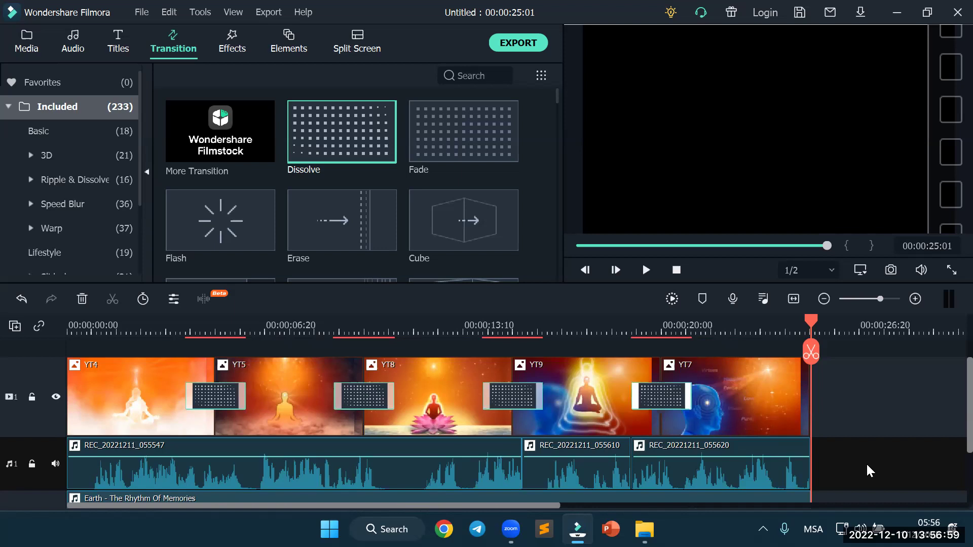
{"action": "left_click", "coordinate": [867, 470]}
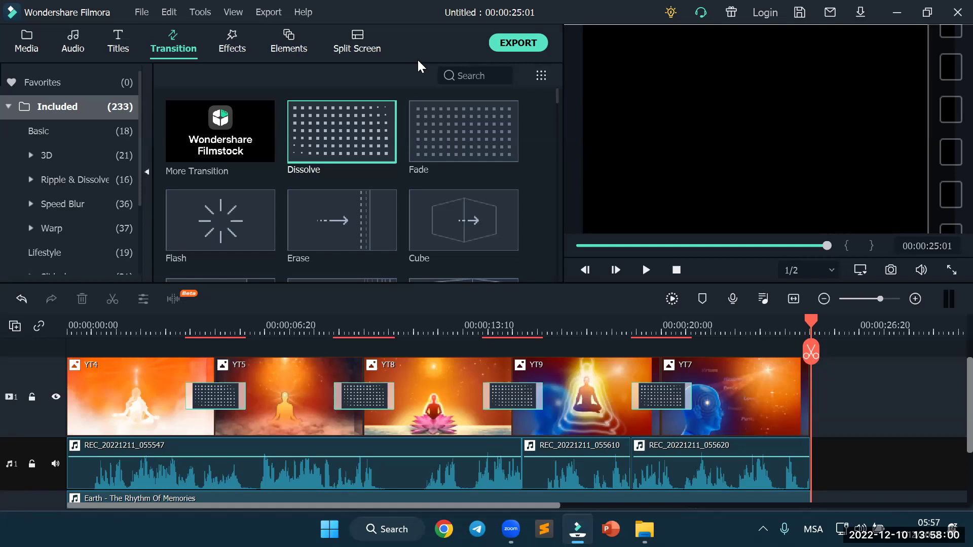
Look through the import options available for project media
{"action": "left_click", "coordinate": [27, 38]}
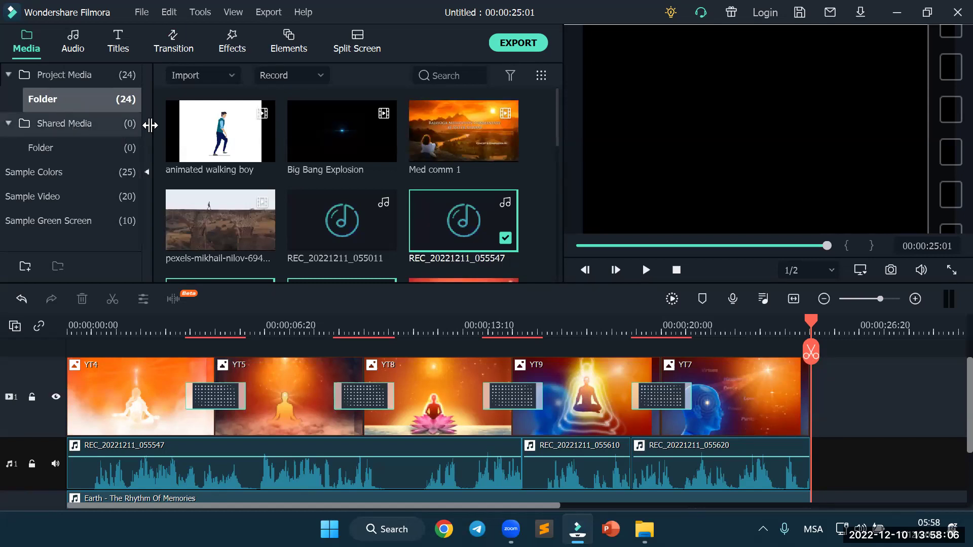
{"action": "left_click", "coordinate": [232, 77]}
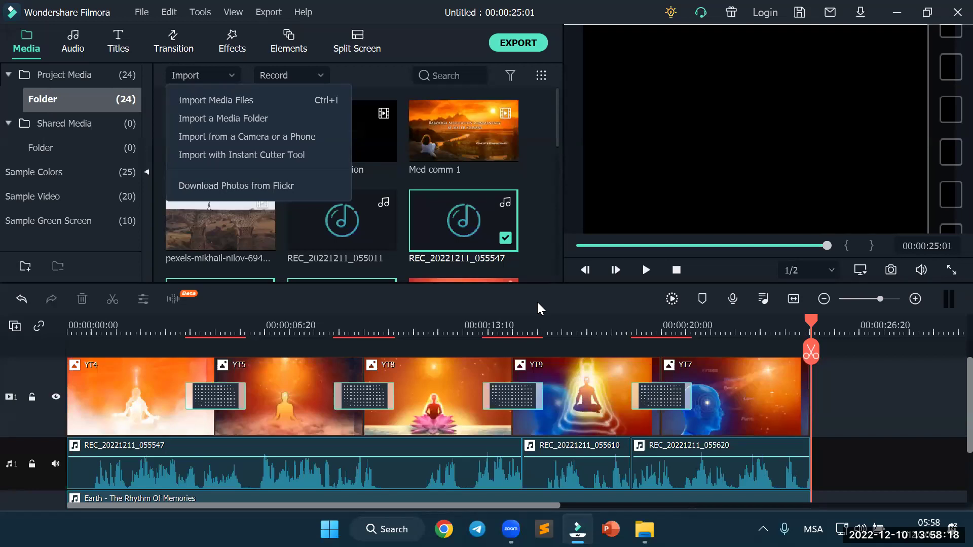
{"action": "key", "text": "Escape"}
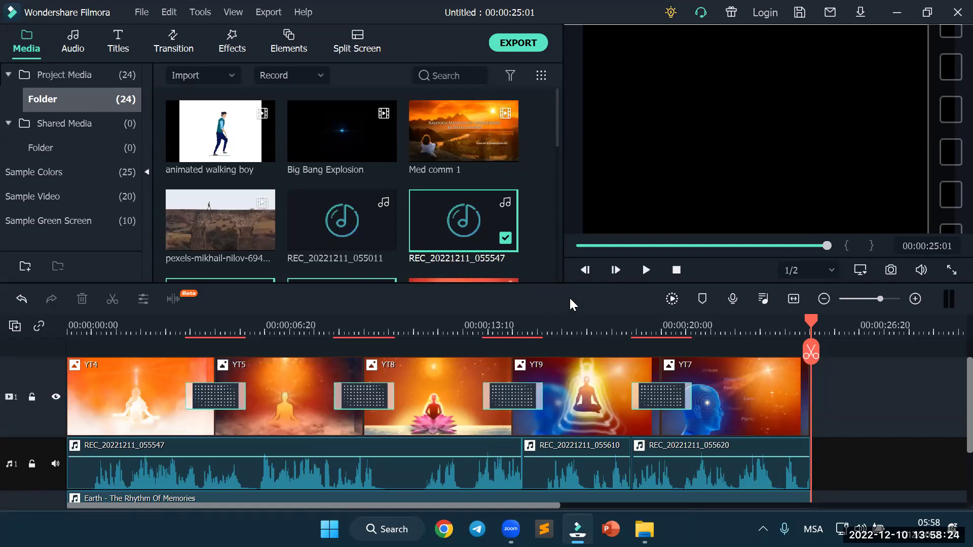
{"action": "scroll", "coordinate": [570, 303], "scroll_direction": "down", "scroll_amount": 1}
{"action": "scroll", "coordinate": [570, 303], "scroll_direction": "up", "scroll_amount": 1}
{"action": "scroll", "coordinate": [570, 299], "scroll_direction": "down", "scroll_amount": 3}
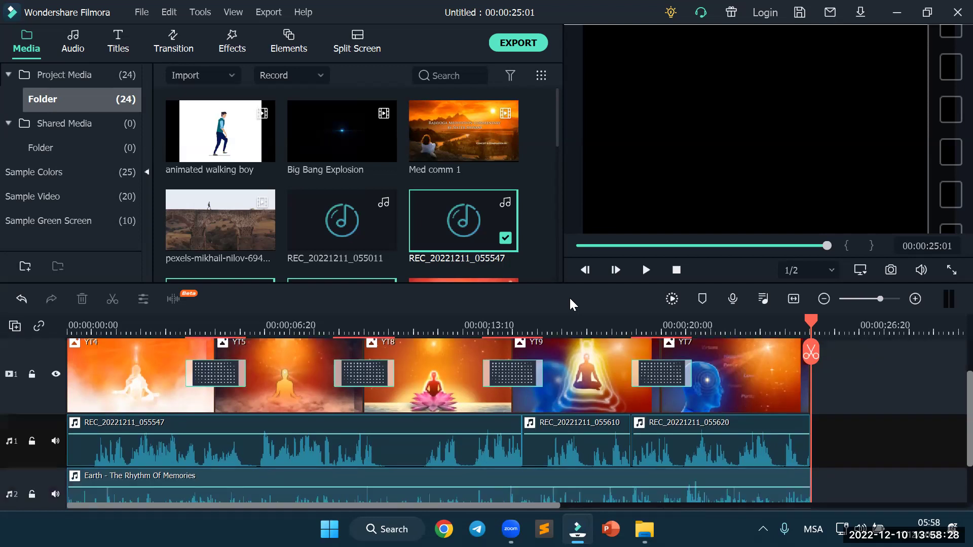
{"action": "scroll", "coordinate": [570, 303], "scroll_direction": "up", "scroll_amount": 3}
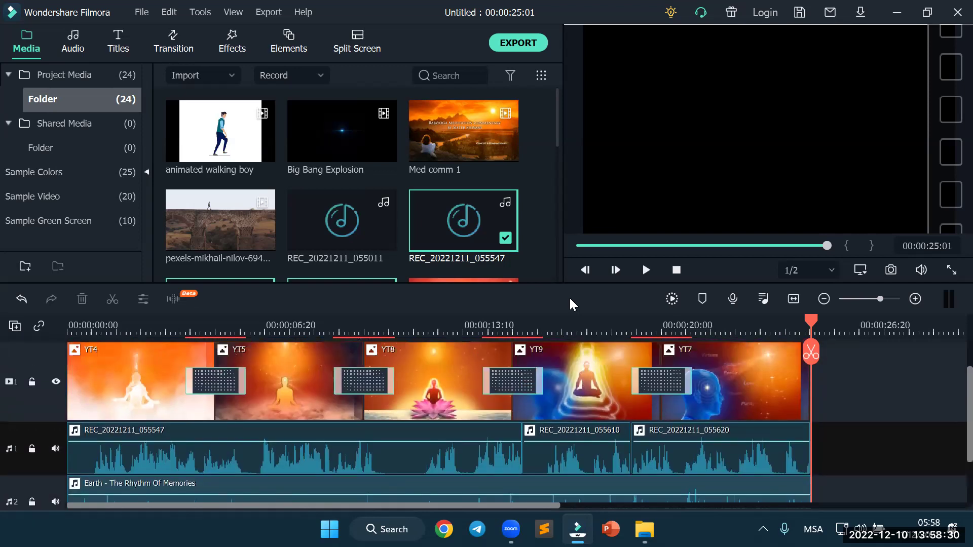
{"action": "scroll", "coordinate": [569, 303], "scroll_direction": "up", "scroll_amount": 1}
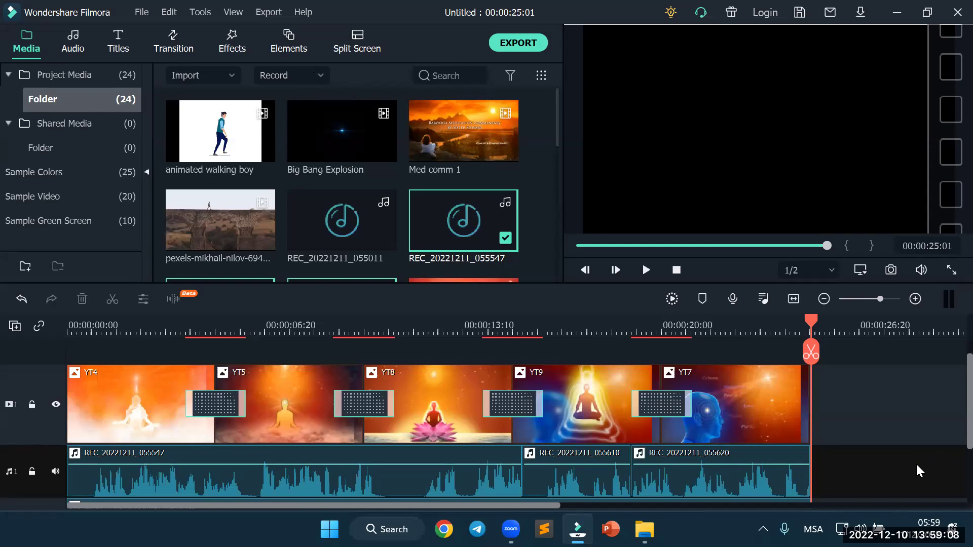
{"action": "scroll", "coordinate": [916, 464], "scroll_direction": "down", "scroll_amount": 1}
{"action": "scroll", "coordinate": [916, 462], "scroll_direction": "down", "scroll_amount": 1}
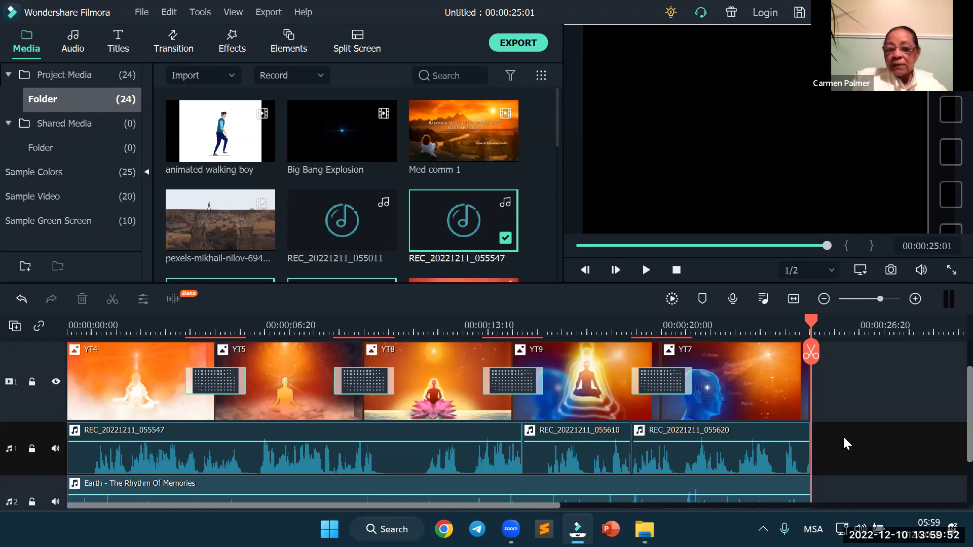
{"action": "scroll", "coordinate": [843, 444], "scroll_direction": "up", "scroll_amount": 1}
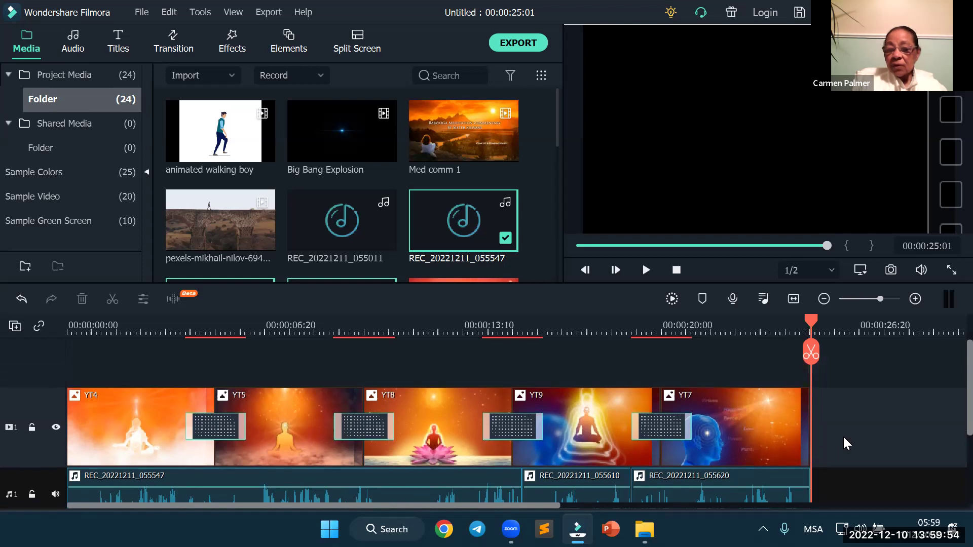
{"action": "scroll", "coordinate": [844, 444], "scroll_direction": "down", "scroll_amount": 1}
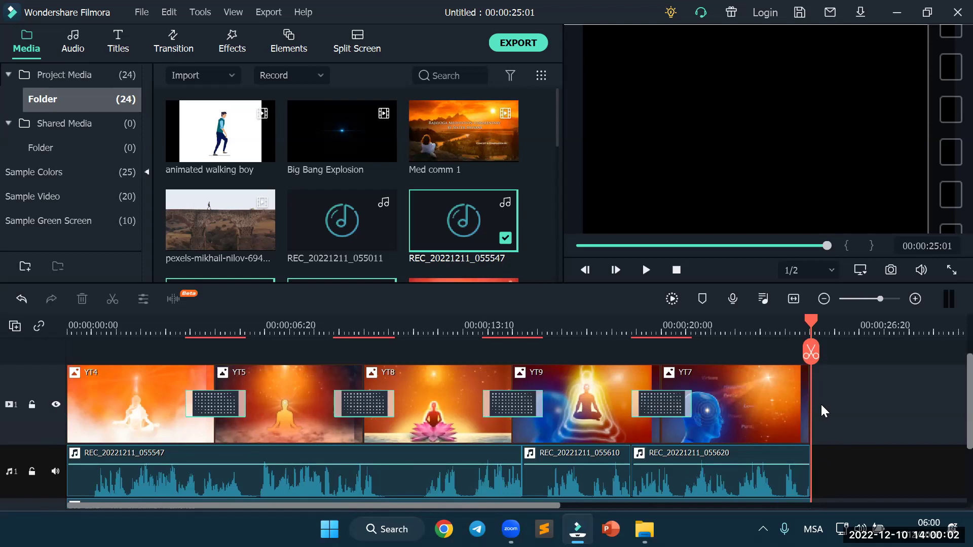
Add the Med comm 1 video on track 2 above the images, starting at 00:00:00:00
{"action": "left_click_drag", "start_coordinate": [445, 115], "coordinate": [72, 355]}
{"action": "left_click", "coordinate": [365, 293]}
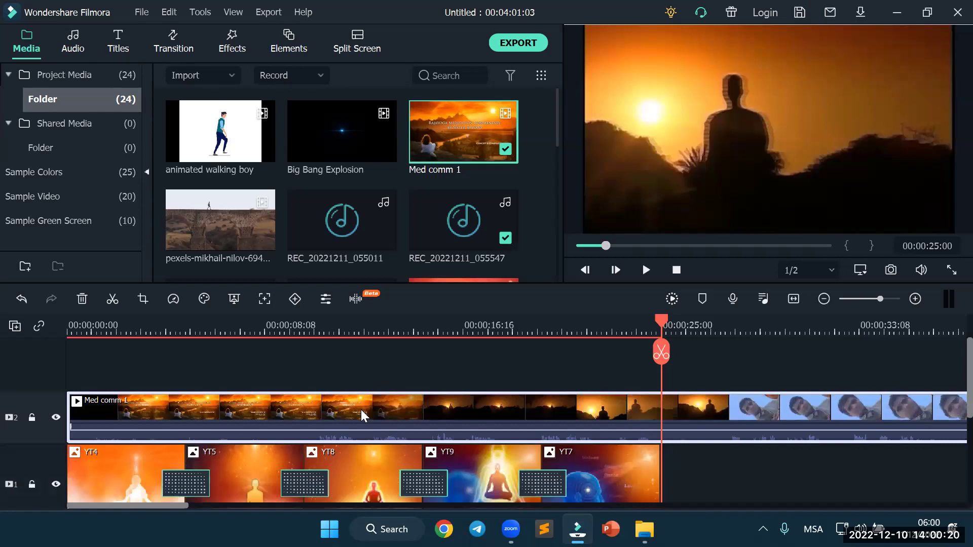
Undo adding the Med comm 1 video on track 2 and select only the YT7 image on track 1
{"action": "key", "text": "ctrl+z"}
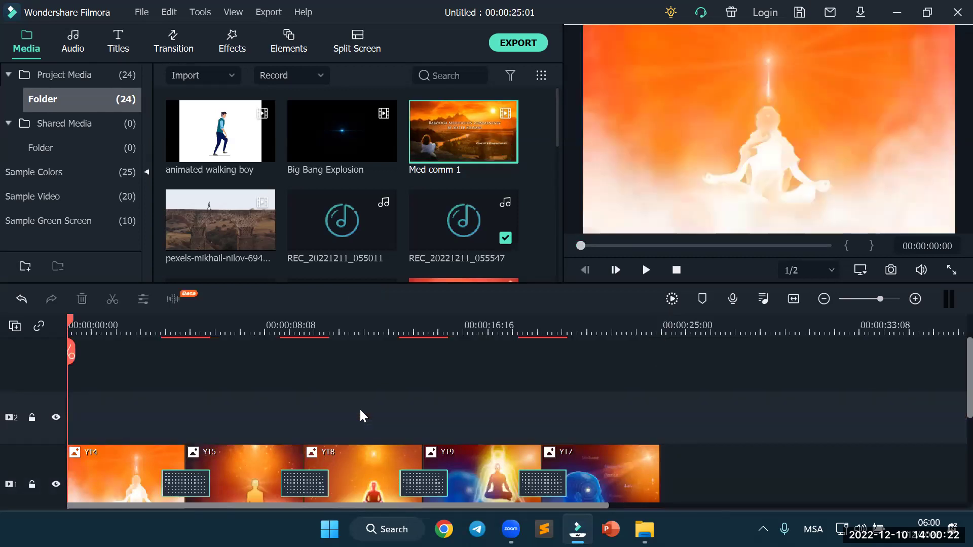
{"action": "scroll", "coordinate": [361, 411], "scroll_direction": "down", "scroll_amount": 2}
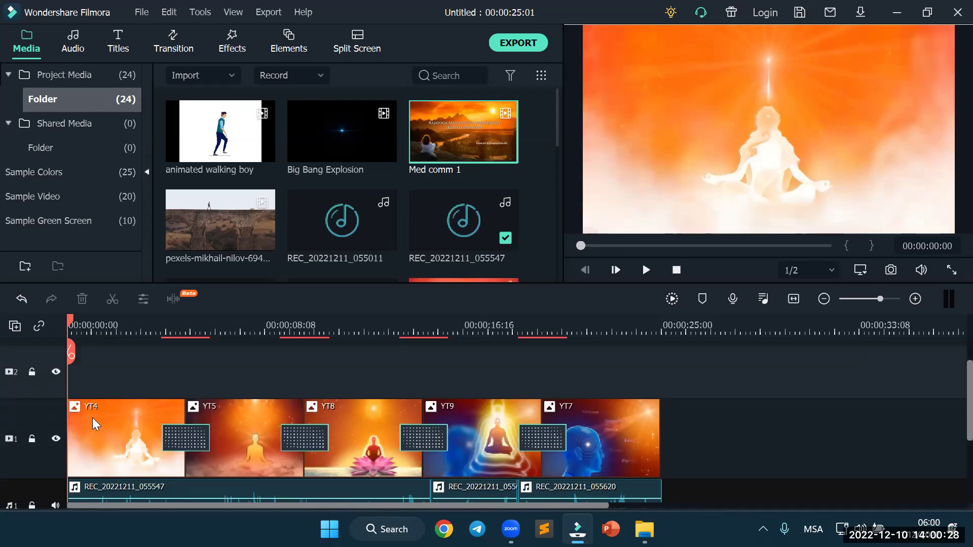
{"action": "left_click_drag", "start_coordinate": [756, 432], "coordinate": [127, 433]}
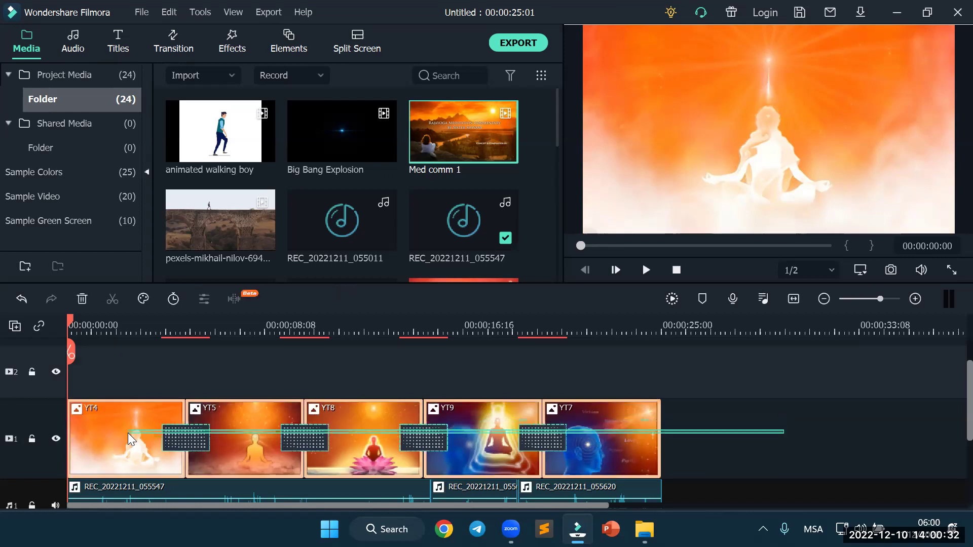
{"action": "left_click_drag", "start_coordinate": [724, 443], "coordinate": [108, 443]}
{"action": "left_click", "coordinate": [781, 442]}
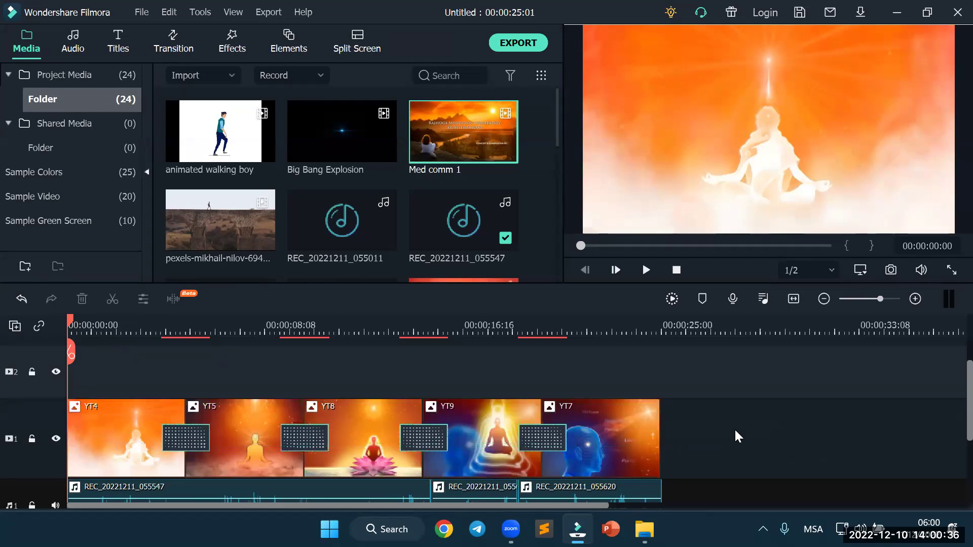
{"action": "left_click", "coordinate": [631, 438]}
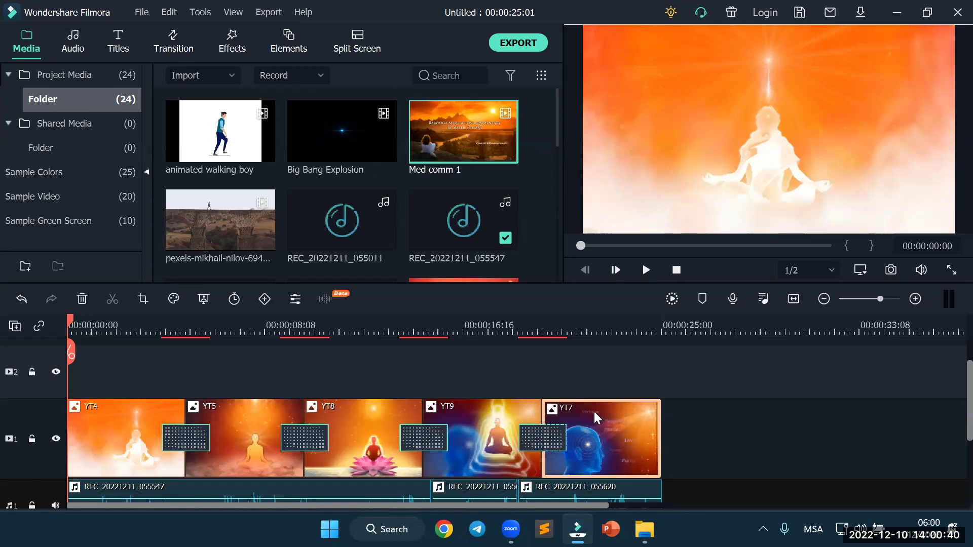
Try to append the Med comm 1 video after the YT7 image on track 1, and undo the addition
{"action": "mouse_move", "coordinate": [514, 164]}
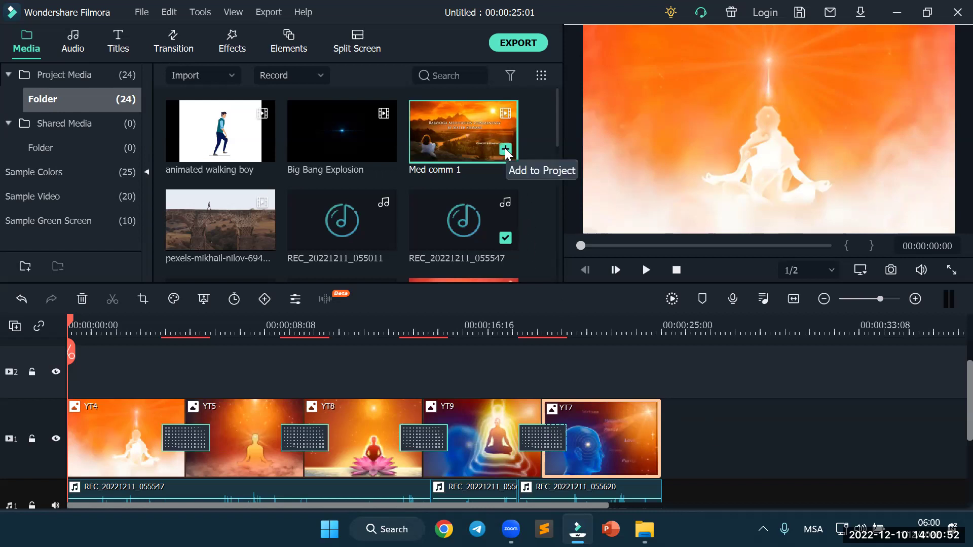
{"action": "left_click", "coordinate": [505, 148]}
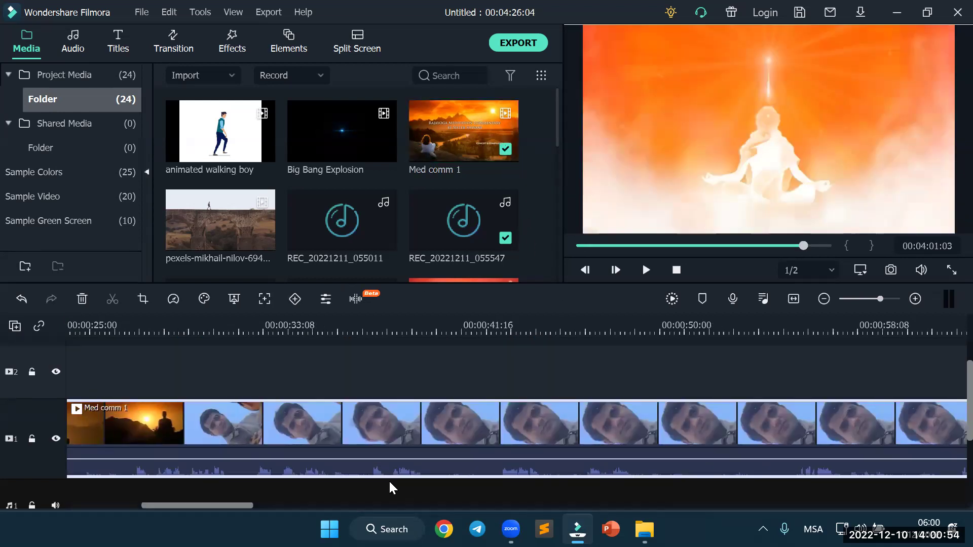
{"action": "key", "text": "ctrl+z"}
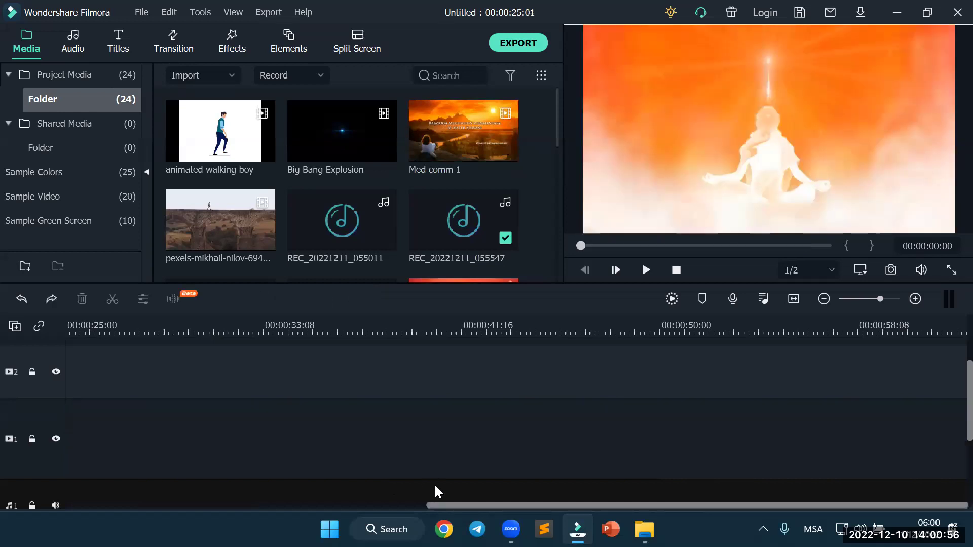
{"action": "scroll", "coordinate": [472, 376], "scroll_direction": "down", "scroll_amount": 3}
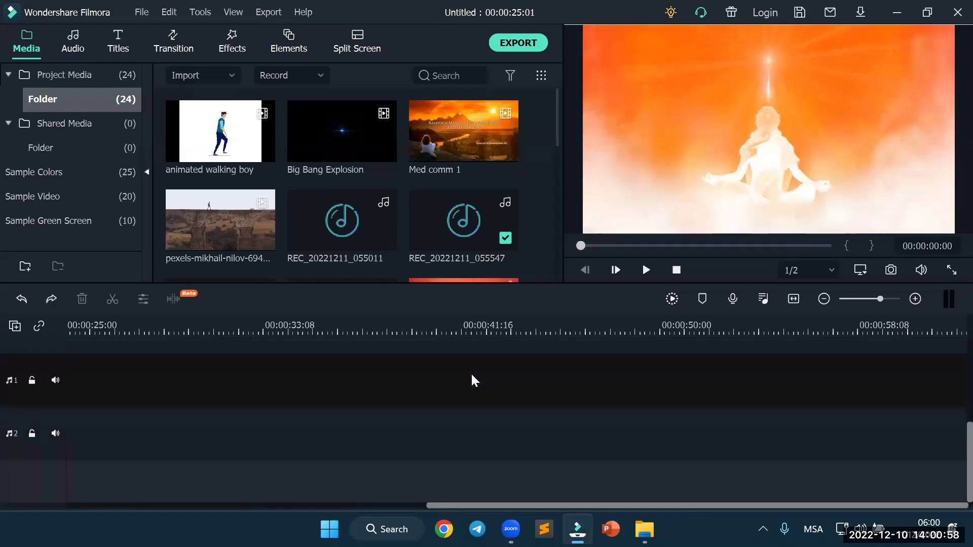
Redo the placement of the Med comm 1 video on track 2, review the tracks, and undo the placement again
{"action": "key", "text": "ctrl+y"}
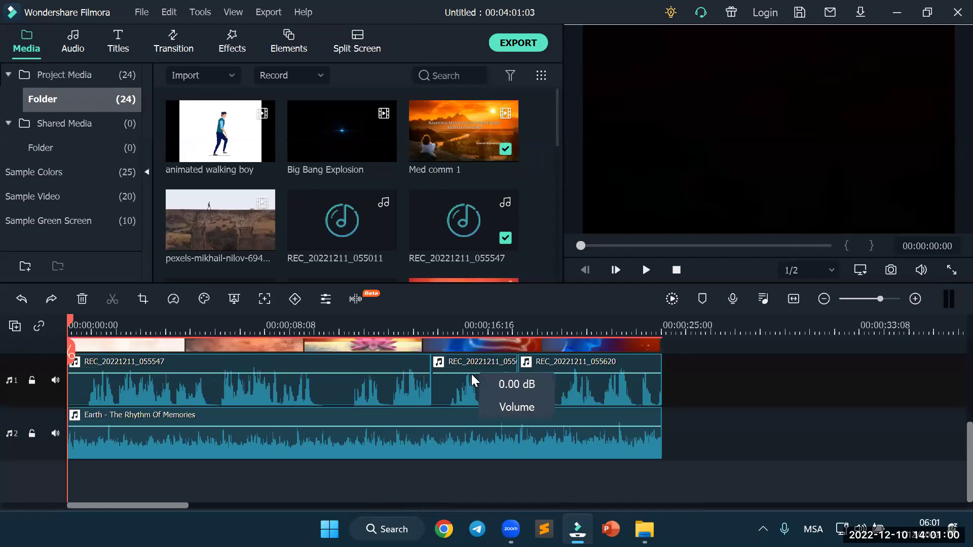
{"action": "scroll", "coordinate": [346, 217], "scroll_direction": "down", "scroll_amount": 5}
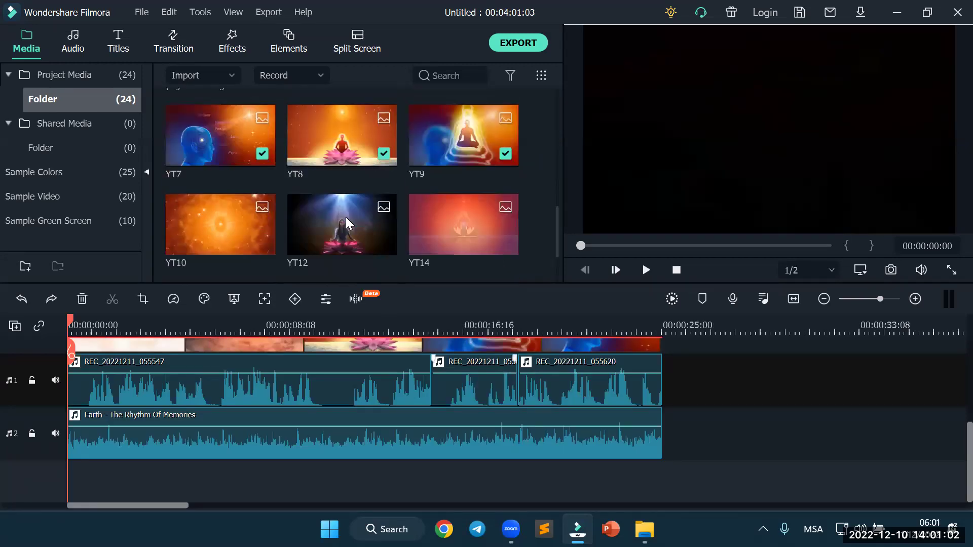
{"action": "scroll", "coordinate": [669, 393], "scroll_direction": "up", "scroll_amount": 3}
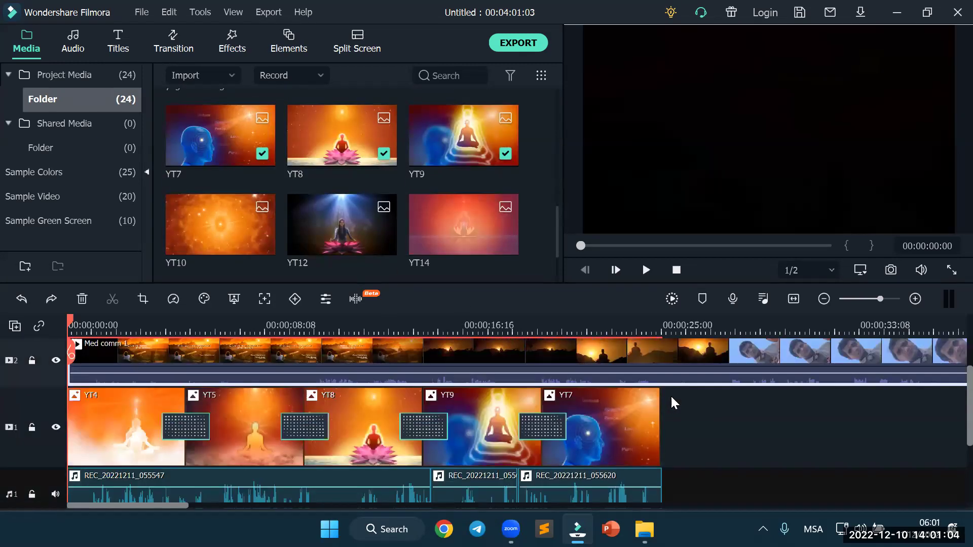
{"action": "key", "text": "ctrl+z"}
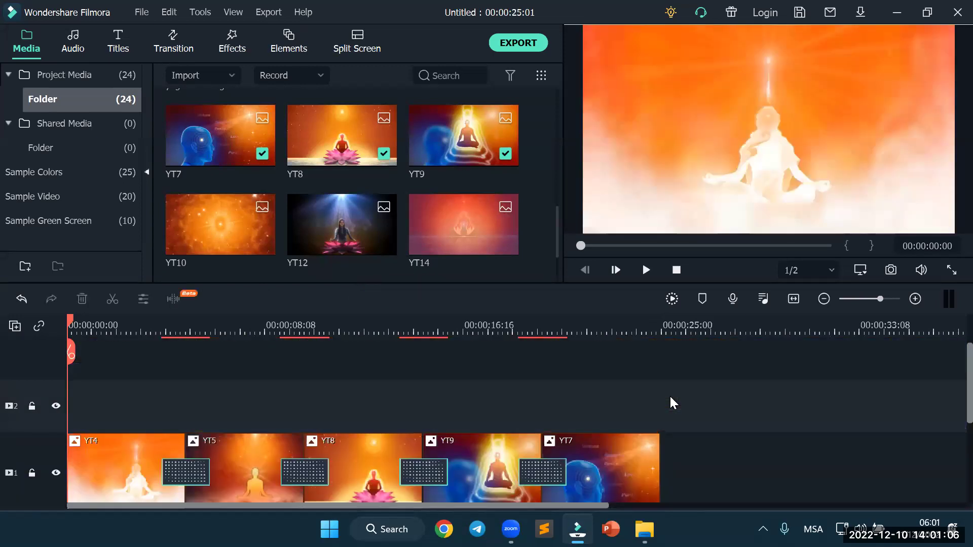
Delete the empty video track above the image sequence
{"action": "scroll", "coordinate": [220, 189], "scroll_direction": "up", "scroll_amount": 5}
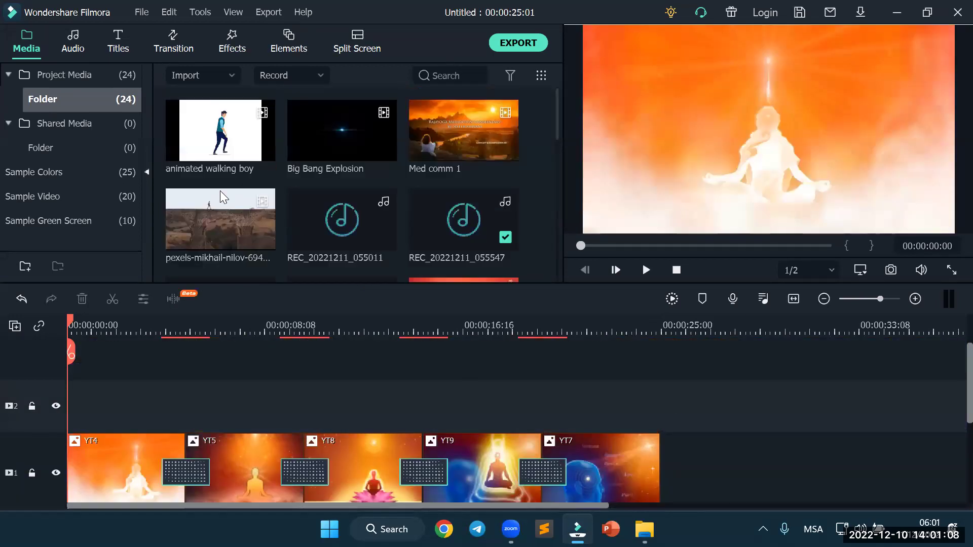
{"action": "mouse_move", "coordinate": [247, 212]}
{"action": "right_click", "coordinate": [38, 385]}
{"action": "right_click", "coordinate": [10, 395]}
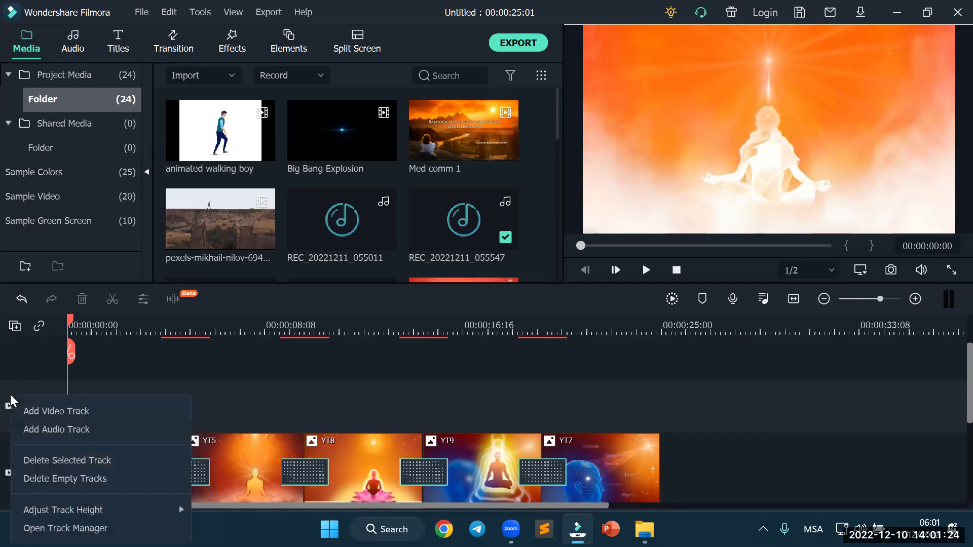
{"action": "left_click", "coordinate": [57, 474]}
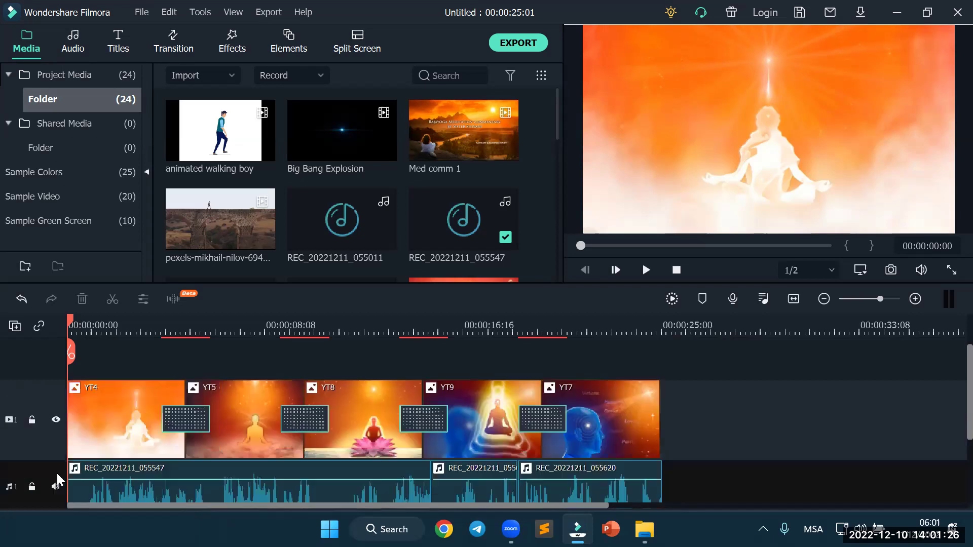
{"action": "scroll", "coordinate": [20, 418], "scroll_direction": "down", "scroll_amount": 2}
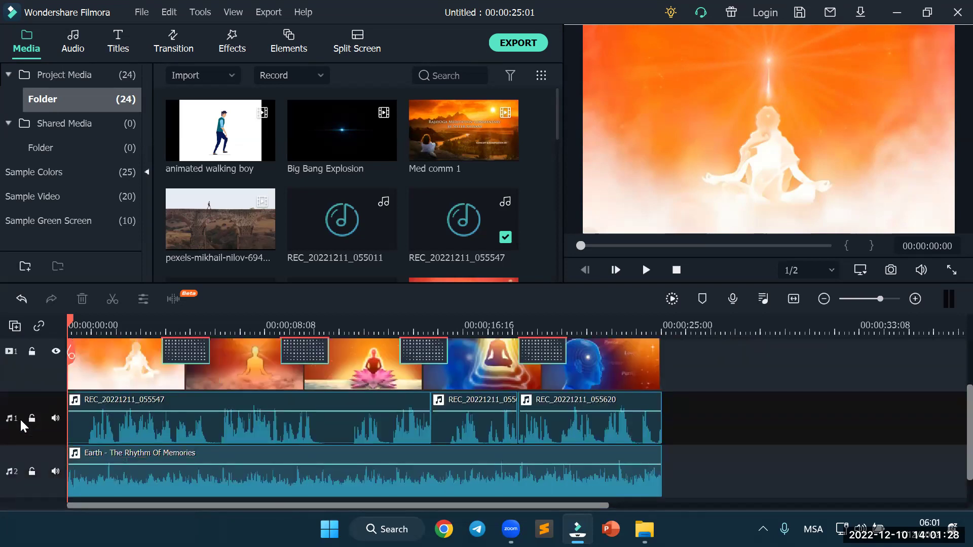
{"action": "scroll", "coordinate": [20, 418], "scroll_direction": "up", "scroll_amount": 3}
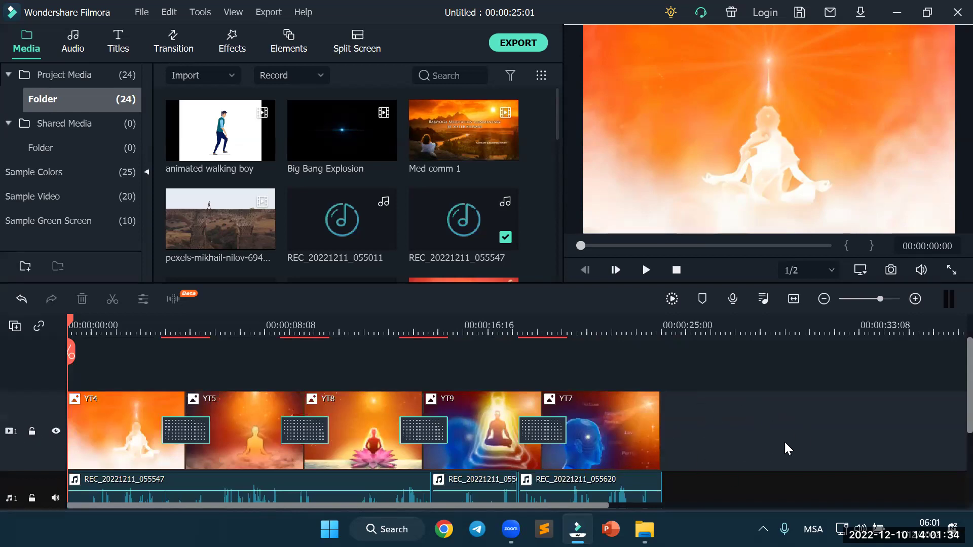
Try placing the pexels video on a new track above the images at 00:00:06:20, and delete the clip
{"action": "left_click_drag", "start_coordinate": [227, 222], "coordinate": [229, 369]}
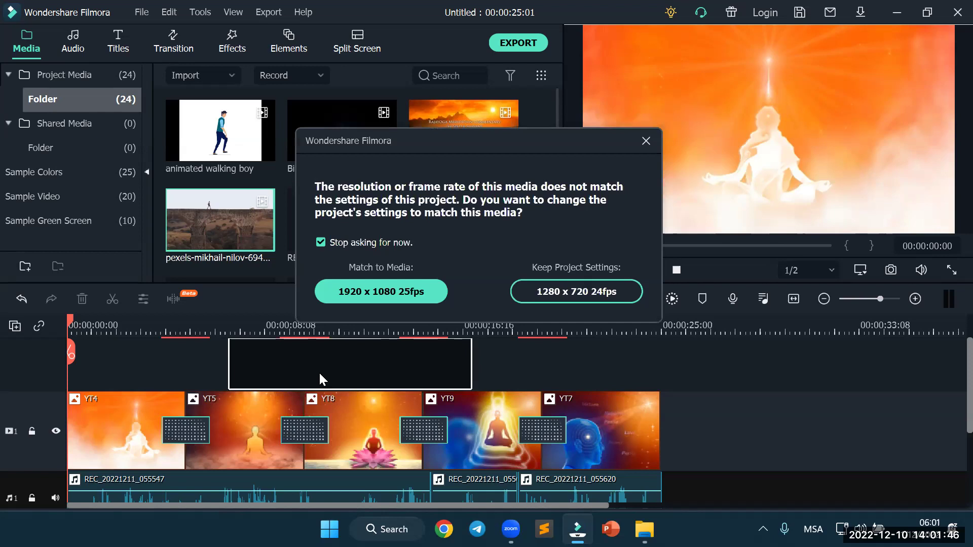
{"action": "left_click", "coordinate": [645, 141]}
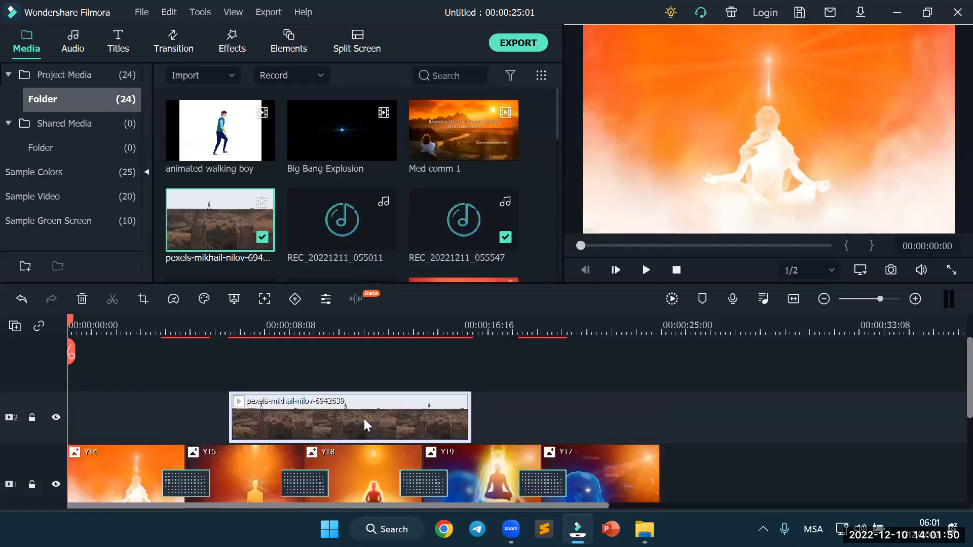
{"action": "key", "text": "Delete"}
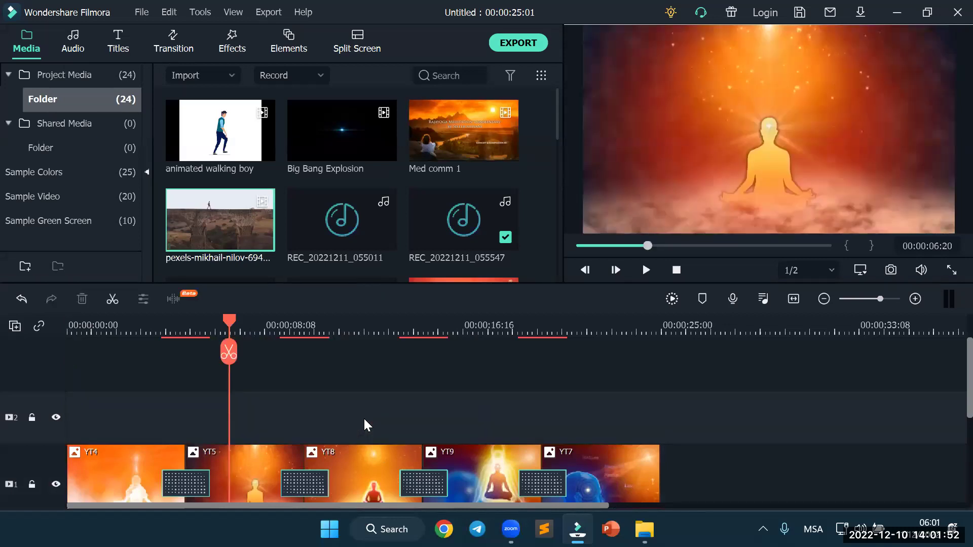
Try placing the pexels video directly after the YT7 image on track 1, and undo the placement
{"action": "left_click_drag", "start_coordinate": [203, 223], "coordinate": [671, 463]}
{"action": "left_click", "coordinate": [642, 143]}
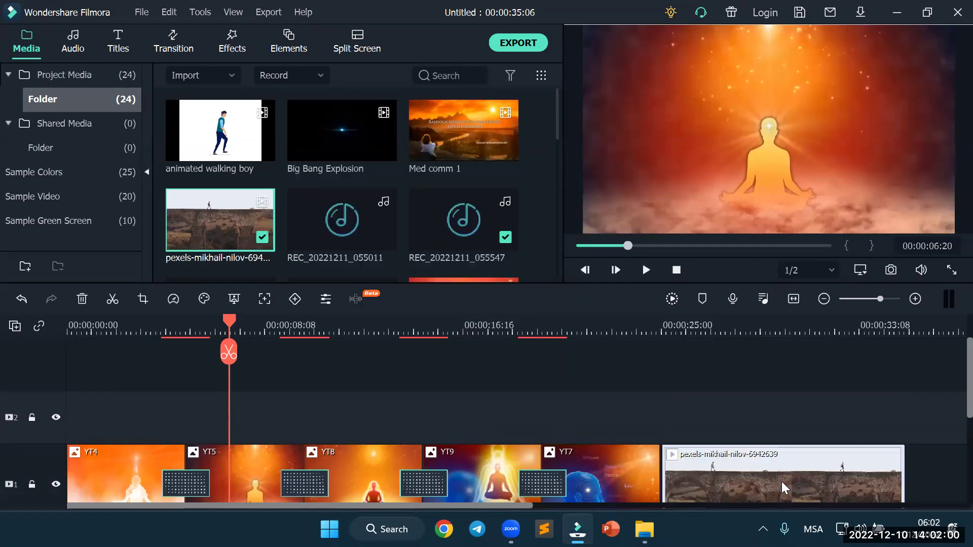
{"action": "key", "text": "ctrl+z"}
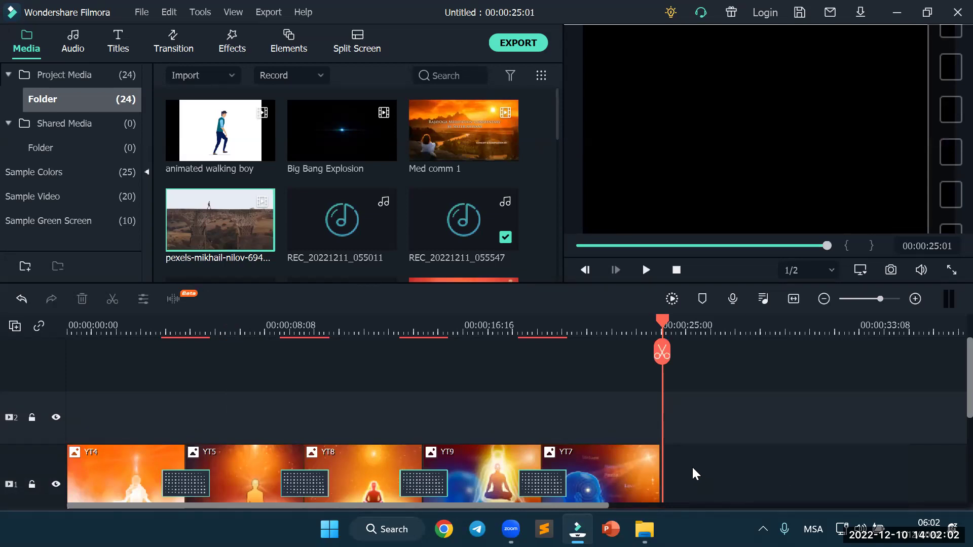
Set the playhead to 00:00:24:23 and add the pexels video after YT7, matching the project settings to 1920 x 1080 25fps
{"action": "scroll", "coordinate": [685, 442], "scroll_direction": "down", "scroll_amount": 1}
{"action": "left_click", "coordinate": [334, 437]}
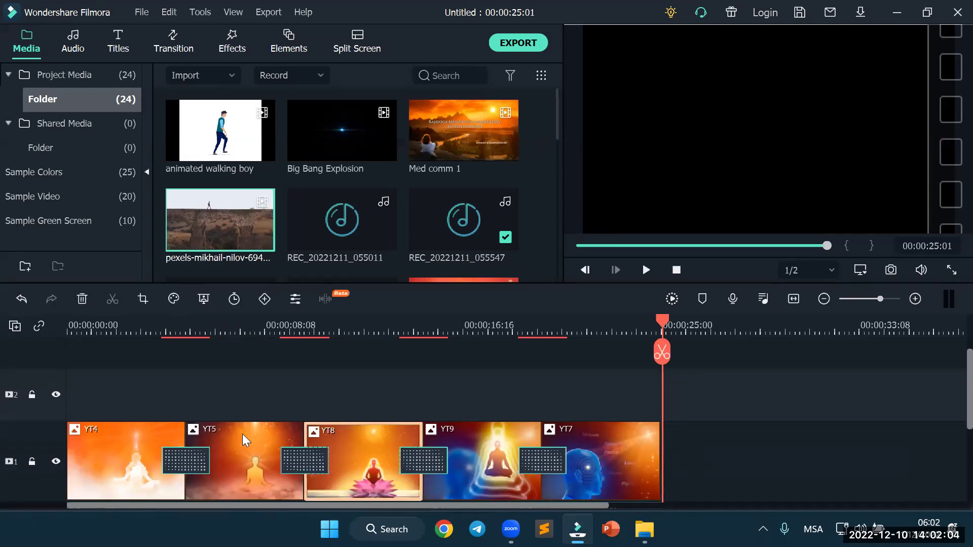
{"action": "left_click", "coordinate": [853, 460]}
{"action": "left_click", "coordinate": [661, 319]}
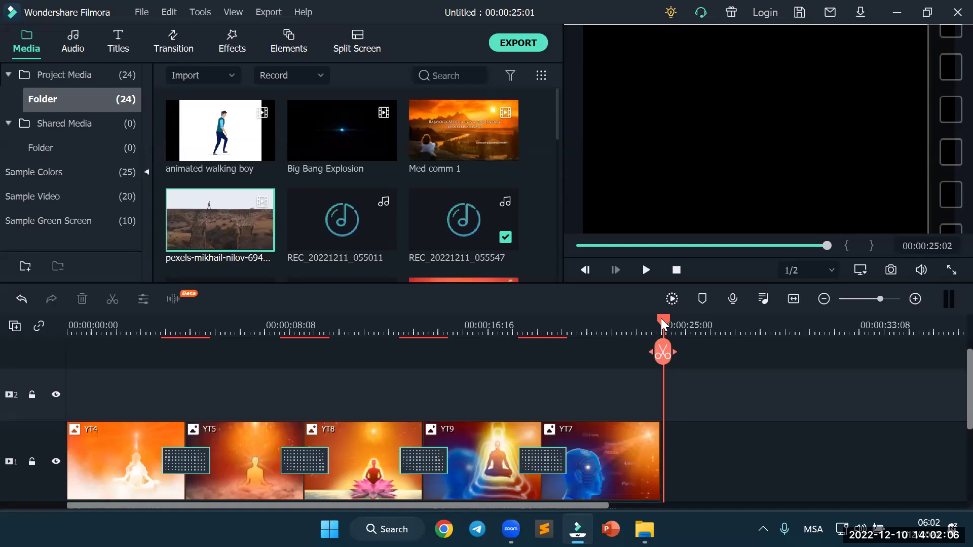
{"action": "left_click", "coordinate": [661, 319]}
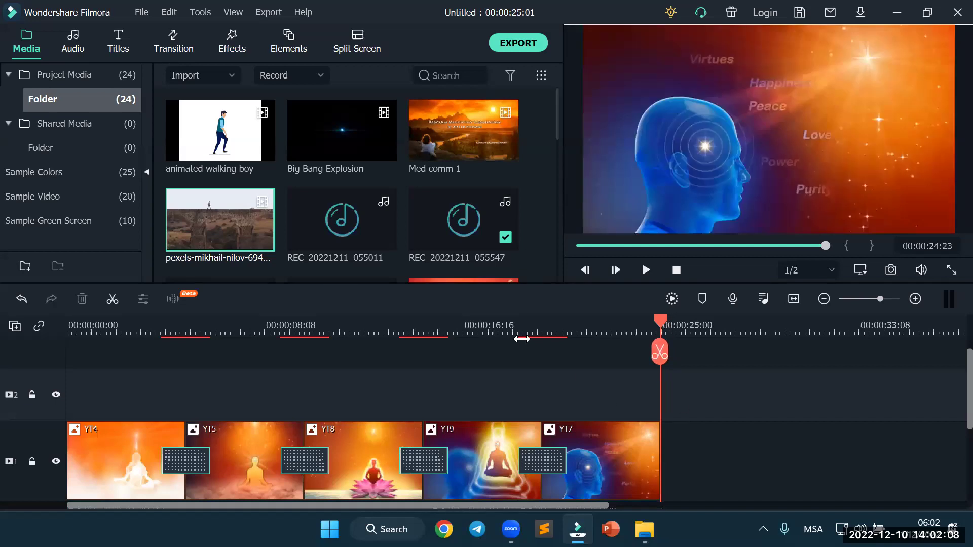
{"action": "mouse_move", "coordinate": [206, 223]}
{"action": "left_click", "coordinate": [262, 238]}
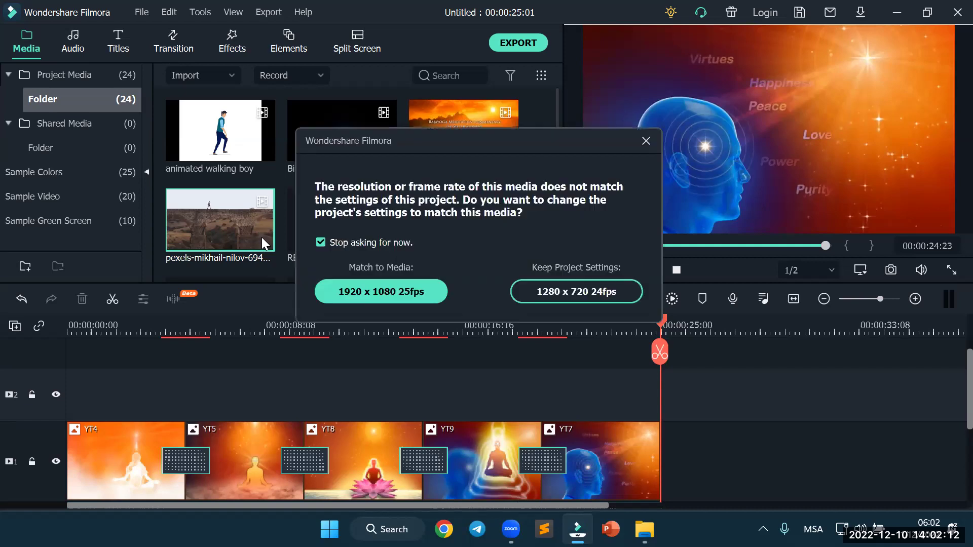
{"action": "left_click", "coordinate": [415, 294]}
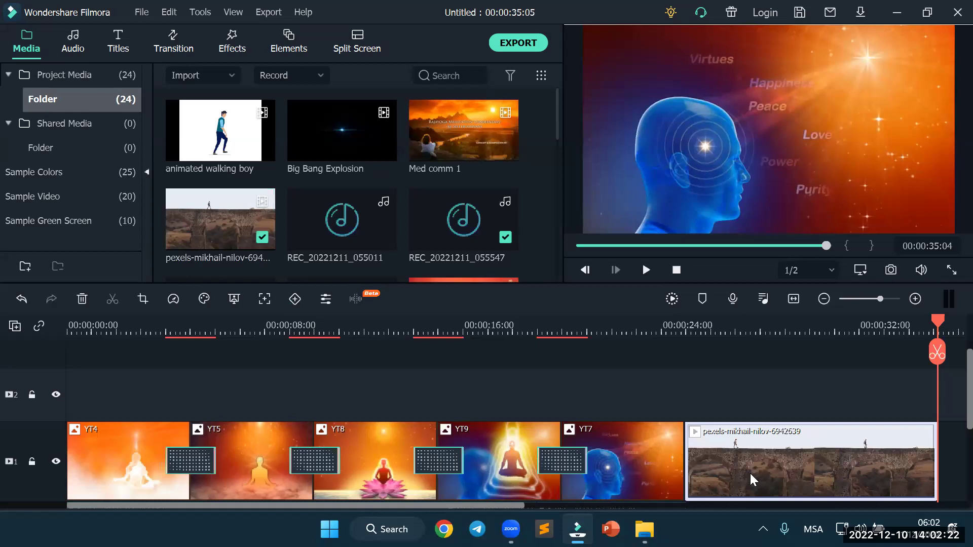
Delete the pexels video from the end of track 1 and fit the whole timeline into view
{"action": "key", "text": "Delete"}
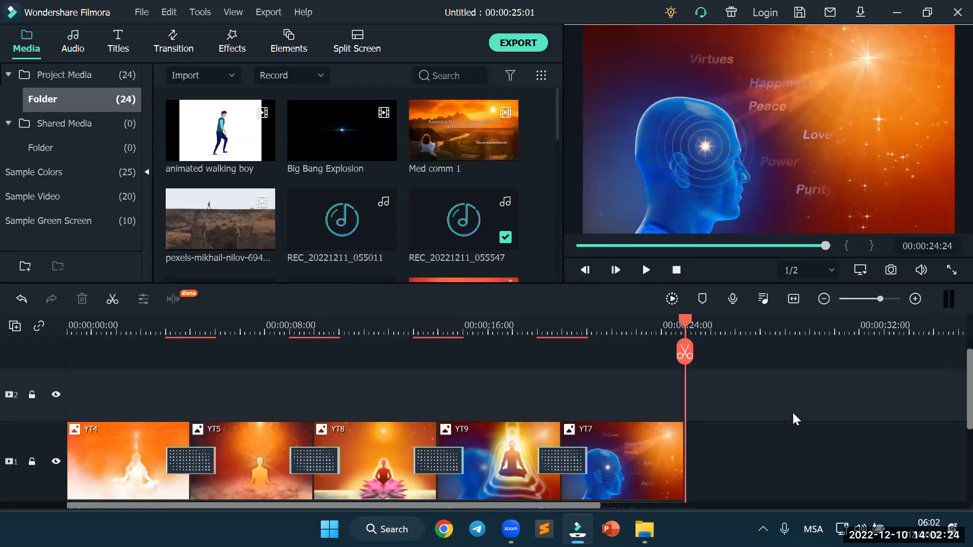
{"action": "left_click", "coordinate": [795, 304]}
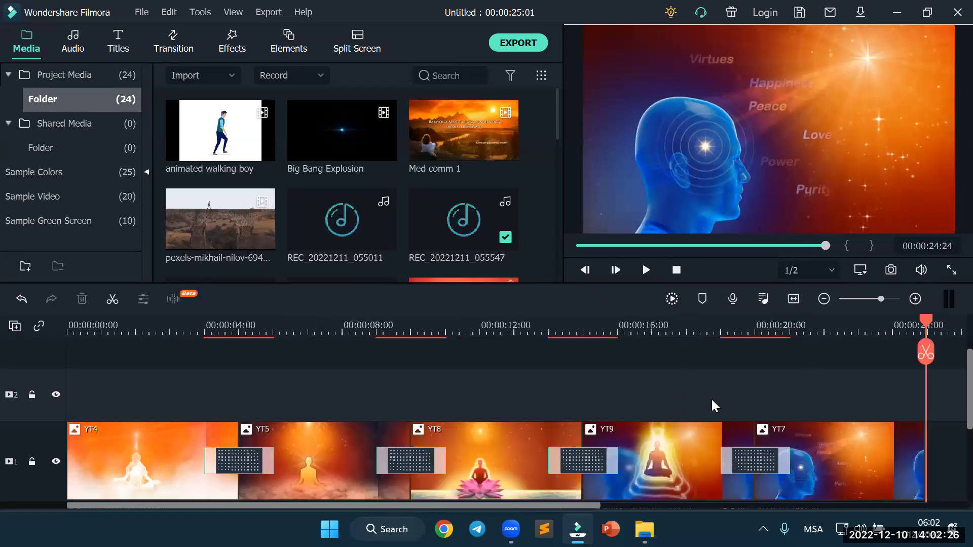
{"action": "scroll", "coordinate": [710, 398], "scroll_direction": "down", "scroll_amount": 1}
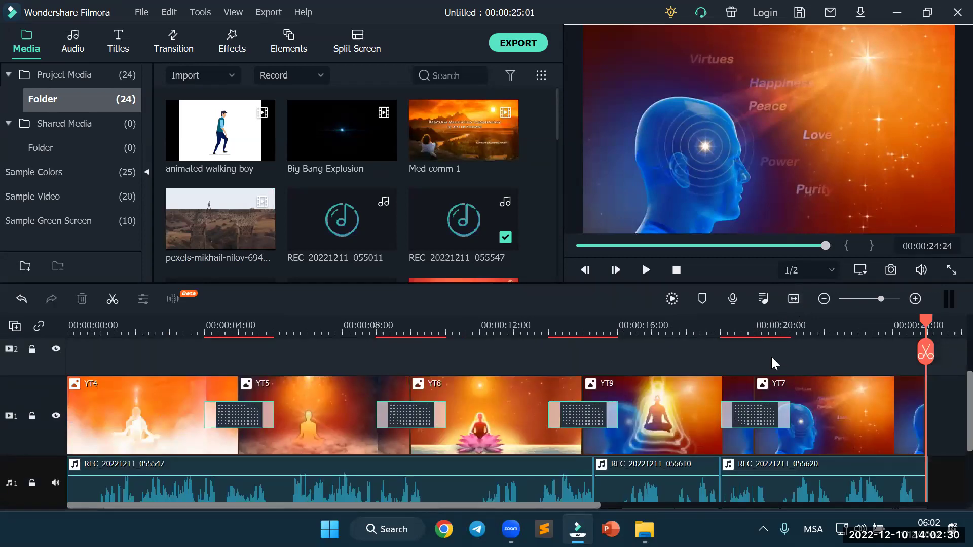
{"action": "scroll", "coordinate": [770, 375], "scroll_direction": "down", "scroll_amount": 1}
{"action": "scroll", "coordinate": [770, 374], "scroll_direction": "up", "scroll_amount": 2}
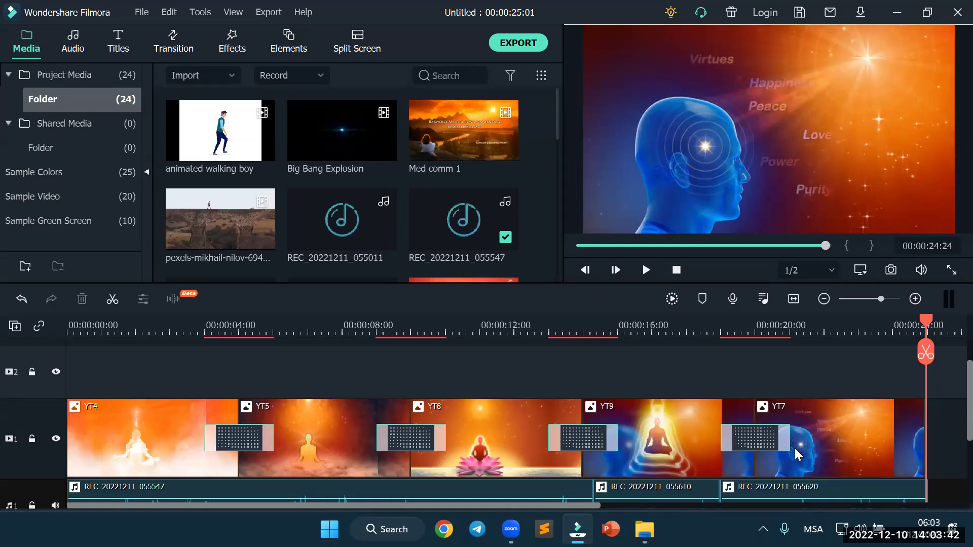
{"action": "scroll", "coordinate": [764, 382], "scroll_direction": "down", "scroll_amount": 2}
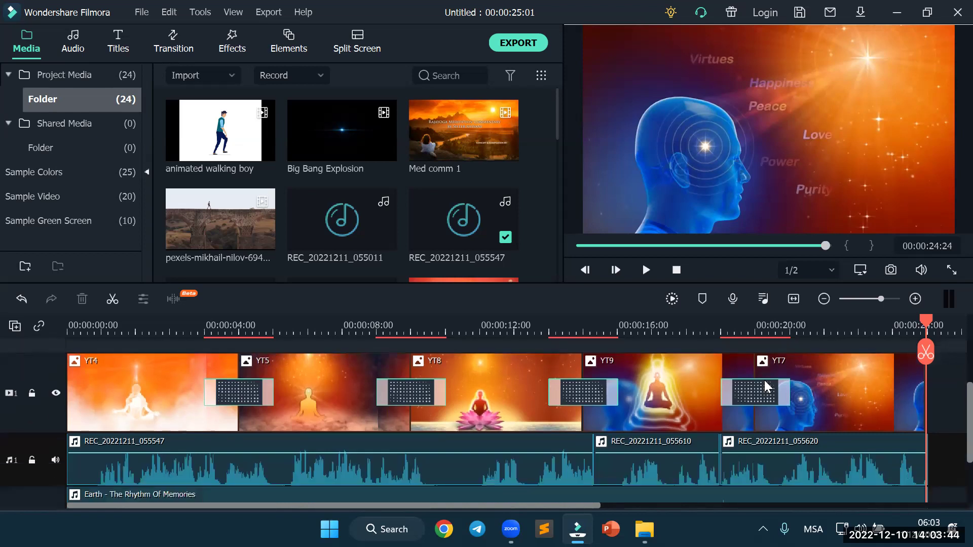
{"action": "scroll", "coordinate": [760, 387], "scroll_direction": "up", "scroll_amount": 2}
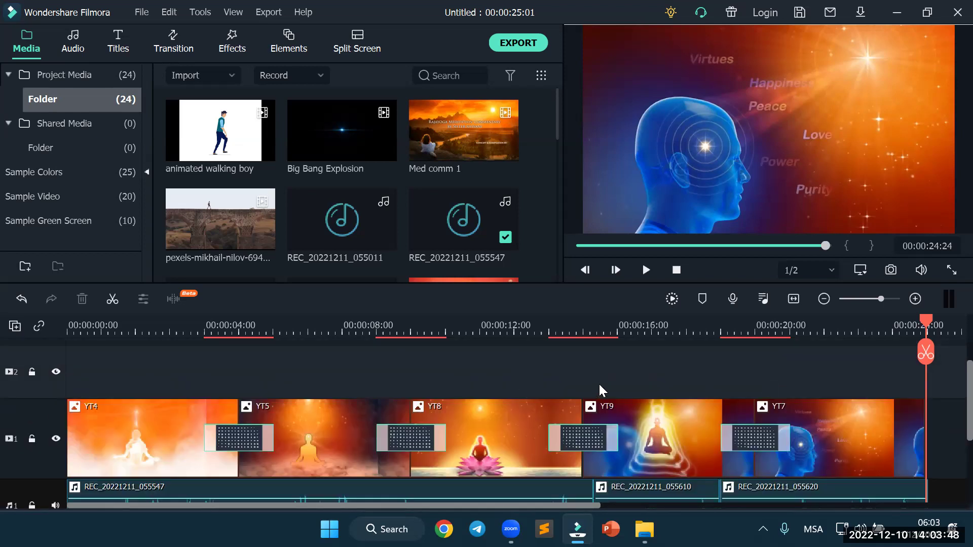
{"action": "scroll", "coordinate": [600, 385], "scroll_direction": "down", "scroll_amount": 2}
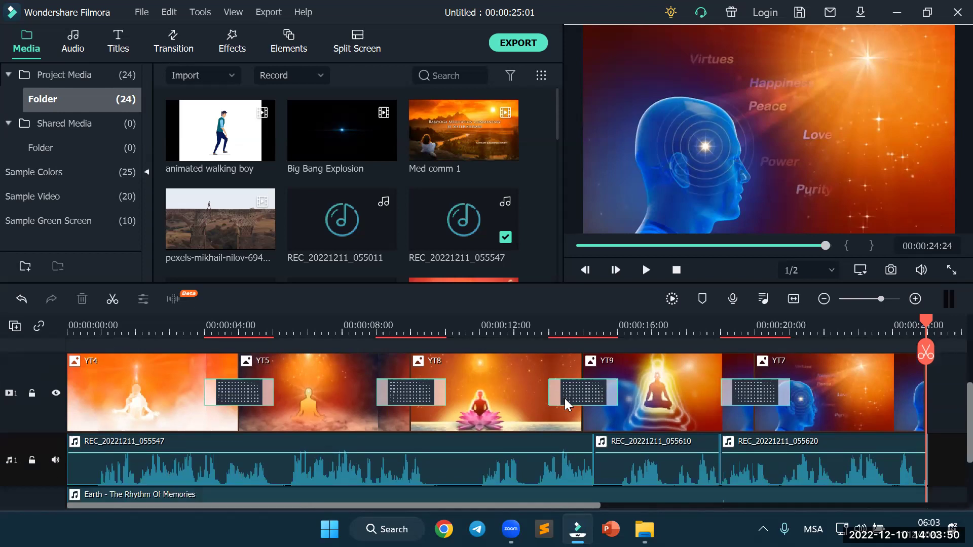
Examine the image, voiceover and music tracks on the timeline and the project saving commands
{"action": "scroll", "coordinate": [566, 406], "scroll_direction": "up", "scroll_amount": 4}
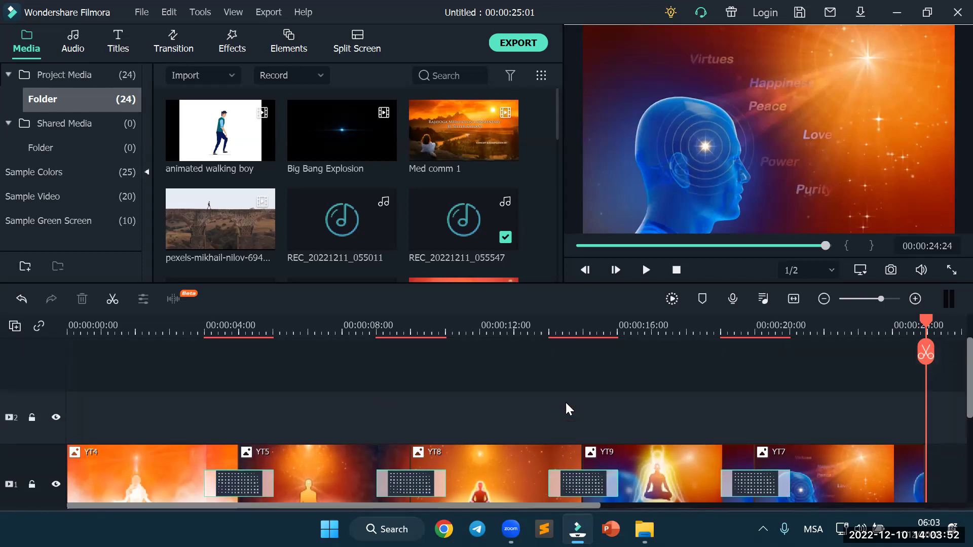
{"action": "scroll", "coordinate": [566, 408], "scroll_direction": "down", "scroll_amount": 3}
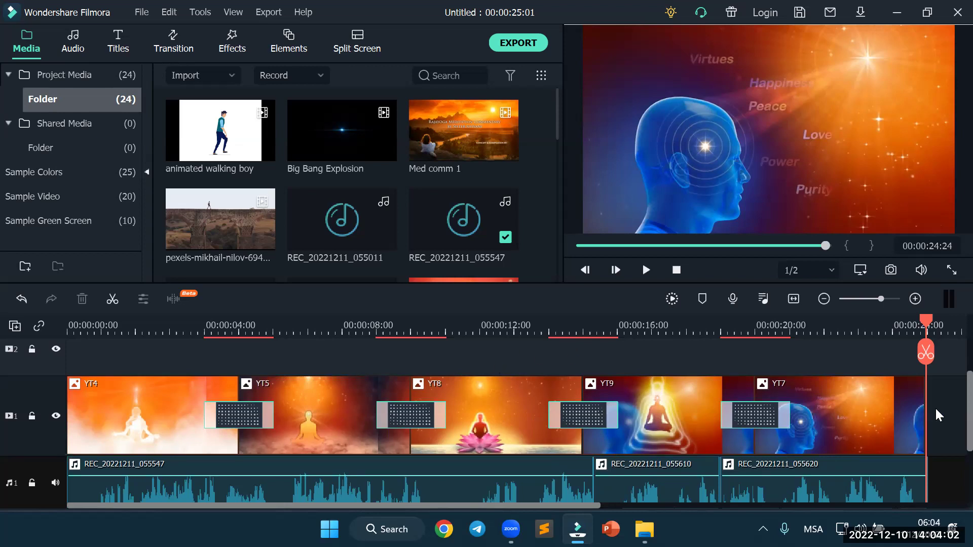
{"action": "left_click_drag", "start_coordinate": [790, 327], "coordinate": [628, 325]}
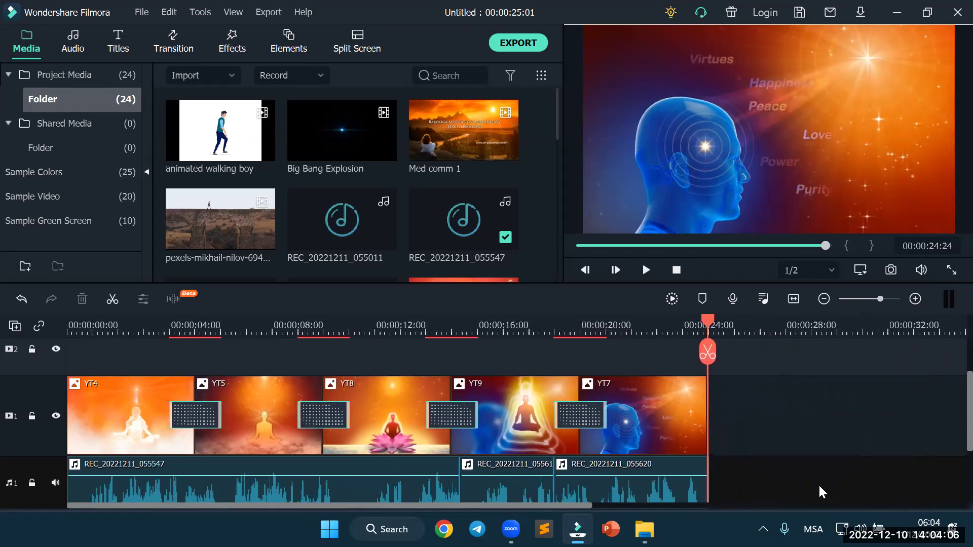
{"action": "scroll", "coordinate": [819, 484], "scroll_direction": "down", "scroll_amount": 3}
{"action": "scroll", "coordinate": [819, 485], "scroll_direction": "up", "scroll_amount": 3}
{"action": "scroll", "coordinate": [424, 355], "scroll_direction": "down", "scroll_amount": 2}
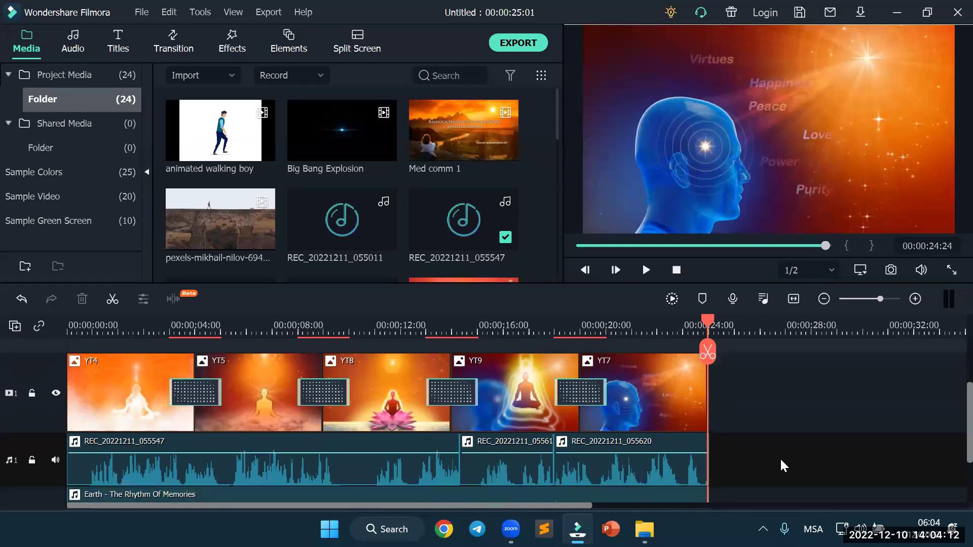
{"action": "scroll", "coordinate": [780, 458], "scroll_direction": "down", "scroll_amount": 3}
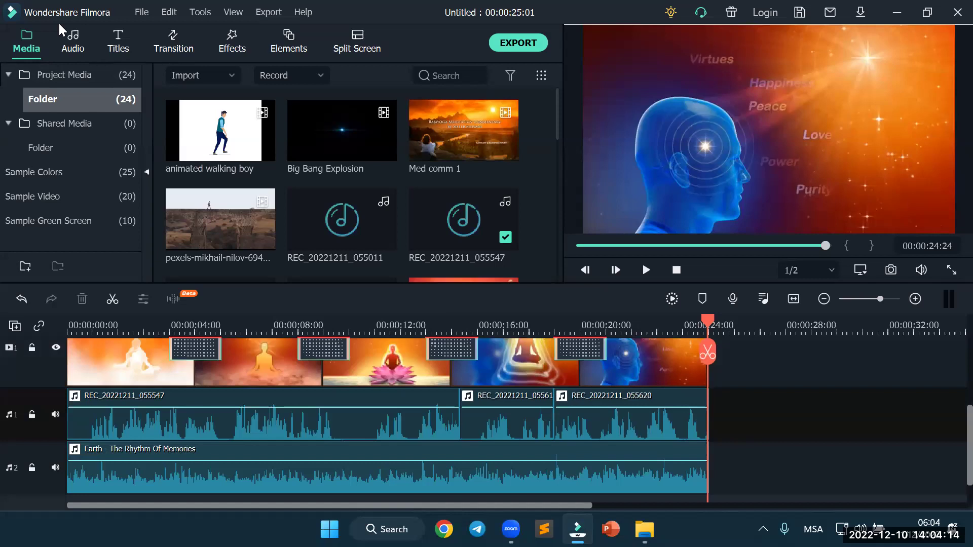
{"action": "left_click", "coordinate": [142, 11]}
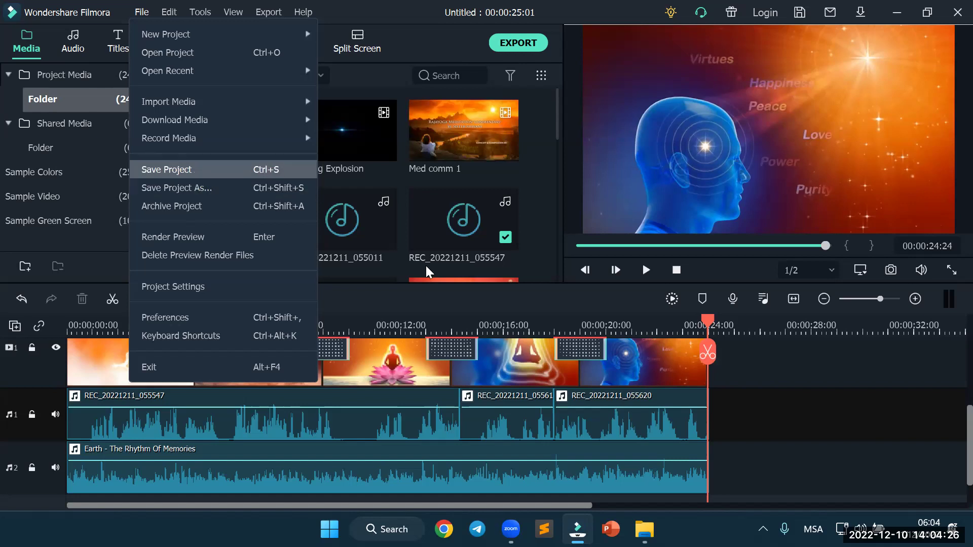
Select all image and audio clips on the timeline and delete them
{"action": "left_click", "coordinate": [803, 472]}
{"action": "left_click_drag", "start_coordinate": [803, 472], "coordinate": [90, 354]}
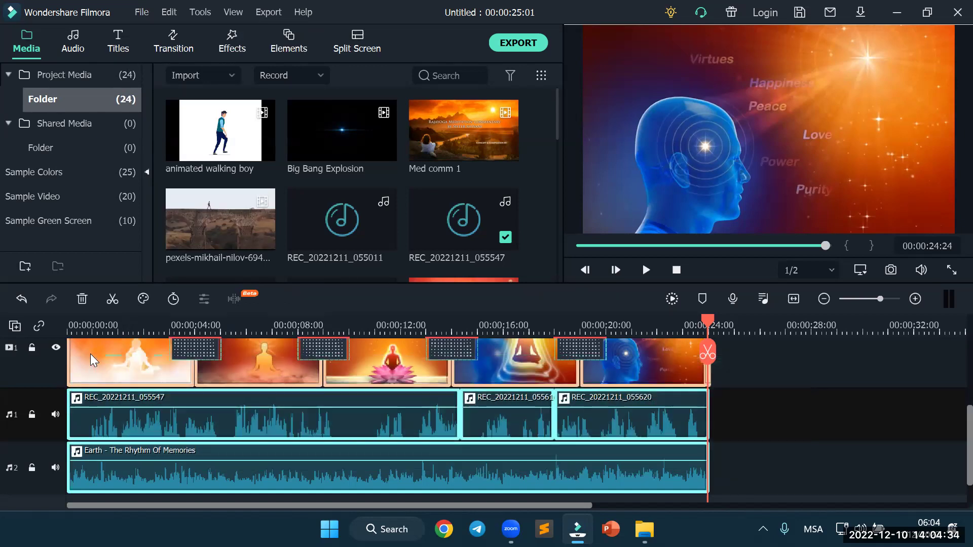
{"action": "key", "text": "Delete"}
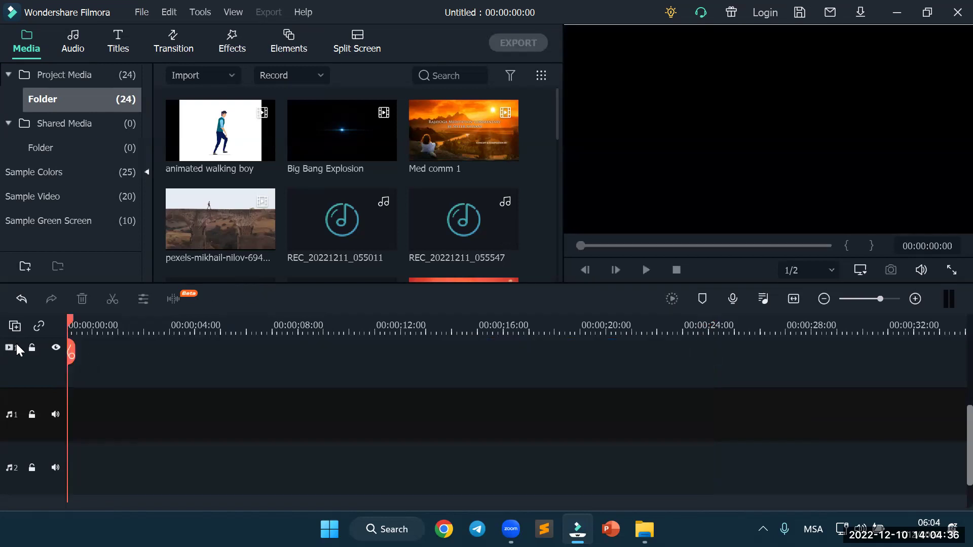
Look through the images, videos and recordings in the project media folder
{"action": "scroll", "coordinate": [315, 459], "scroll_direction": "up", "scroll_amount": 3}
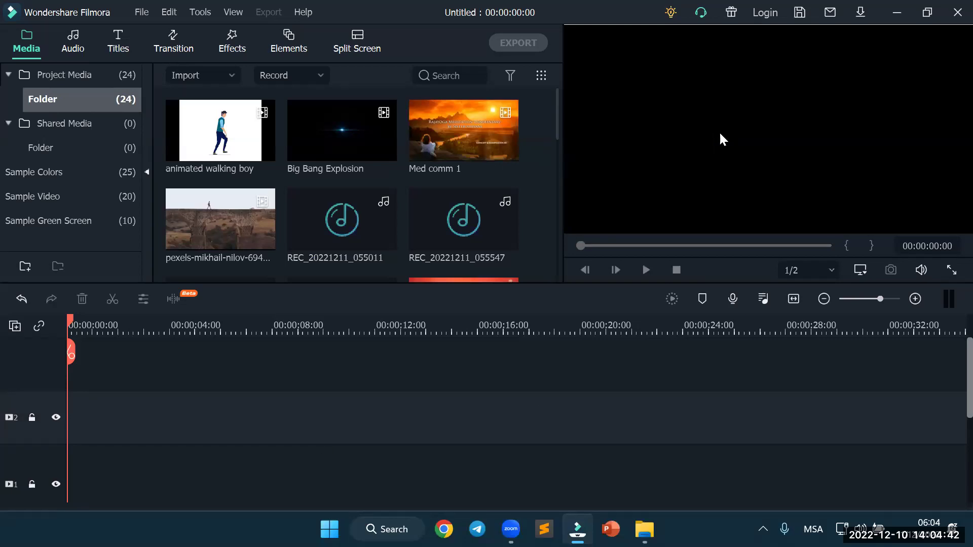
{"action": "scroll", "coordinate": [393, 178], "scroll_direction": "down", "scroll_amount": 5}
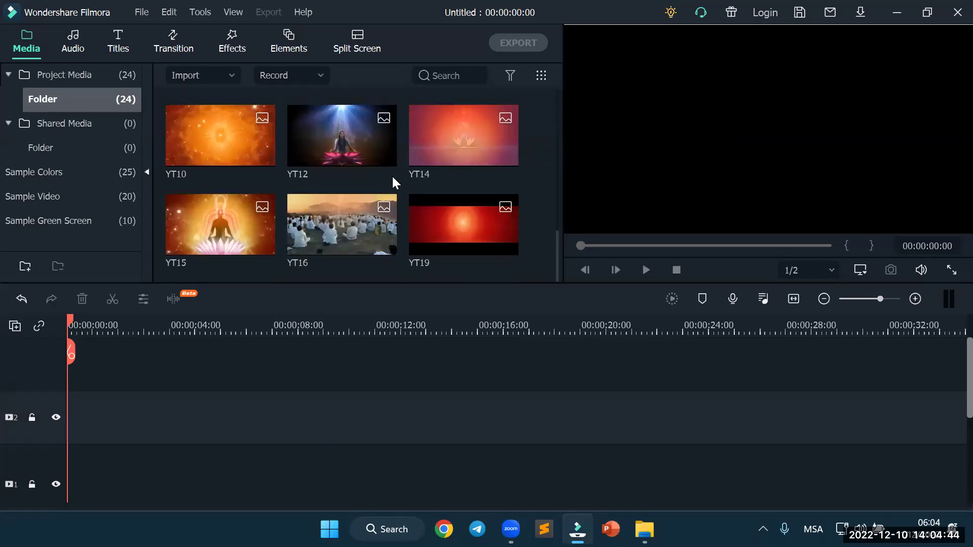
{"action": "scroll", "coordinate": [393, 182], "scroll_direction": "up", "scroll_amount": 5}
{"action": "scroll", "coordinate": [393, 181], "scroll_direction": "down", "scroll_amount": 3}
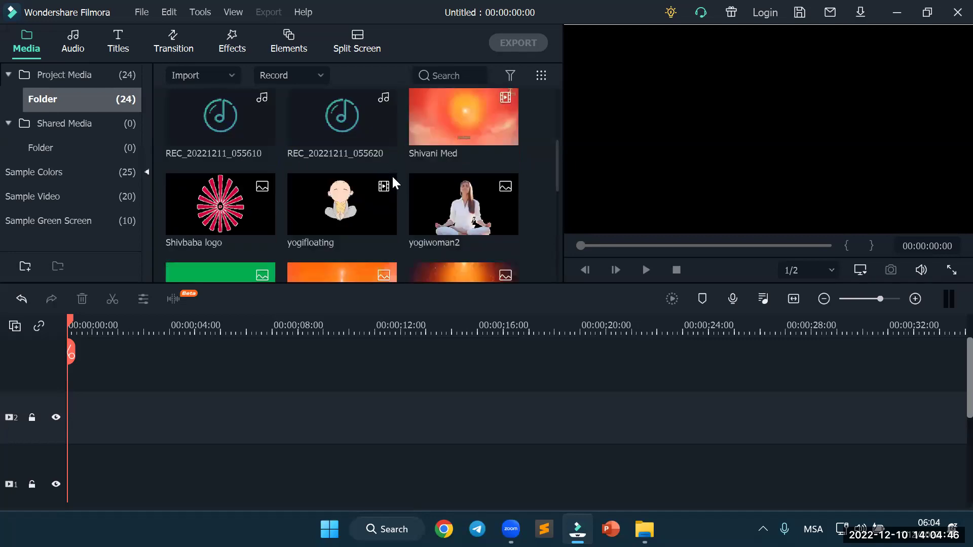
{"action": "scroll", "coordinate": [393, 181], "scroll_direction": "down", "scroll_amount": 5}
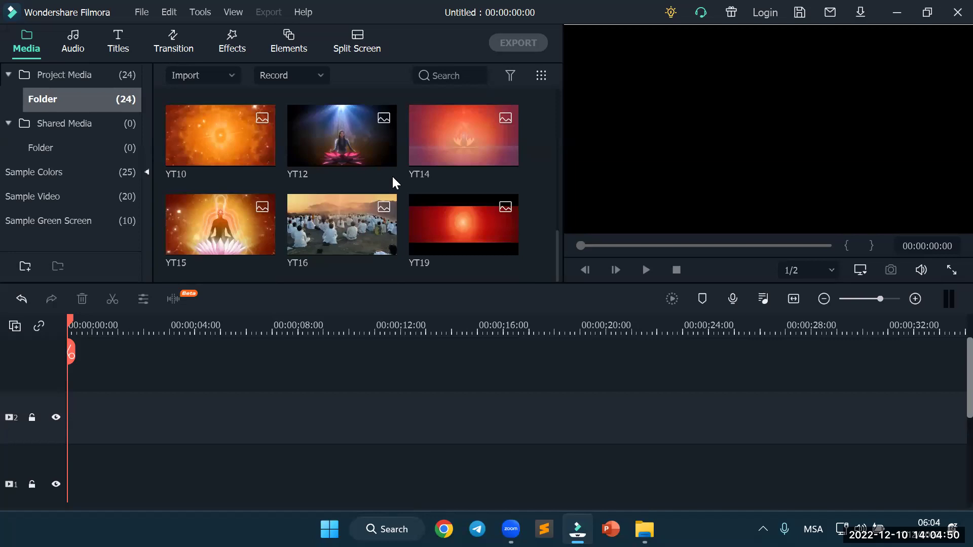
{"action": "scroll", "coordinate": [393, 182], "scroll_direction": "up", "scroll_amount": 5}
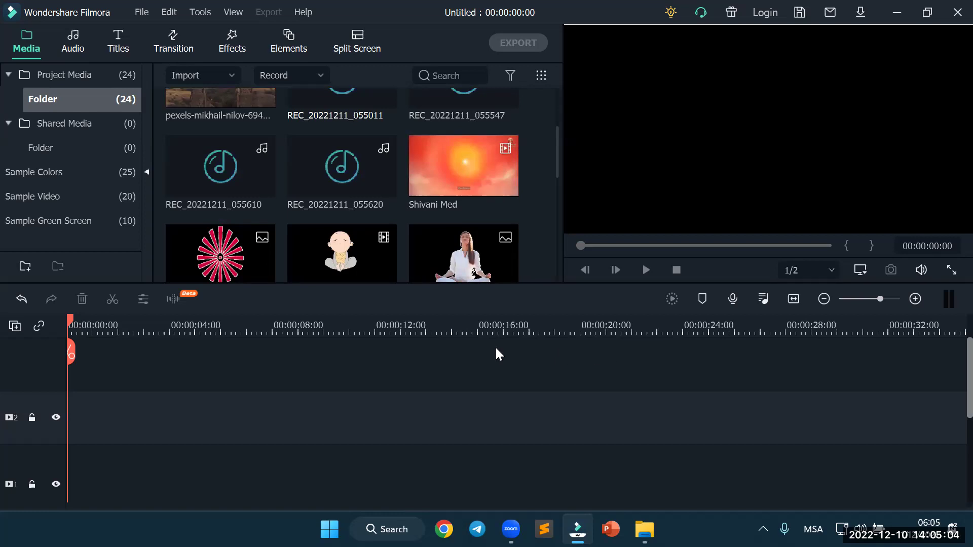
Undo the clip deletions and delete the pexels video after YT7 on track 1 again
{"action": "key", "text": "ctrl+z"}
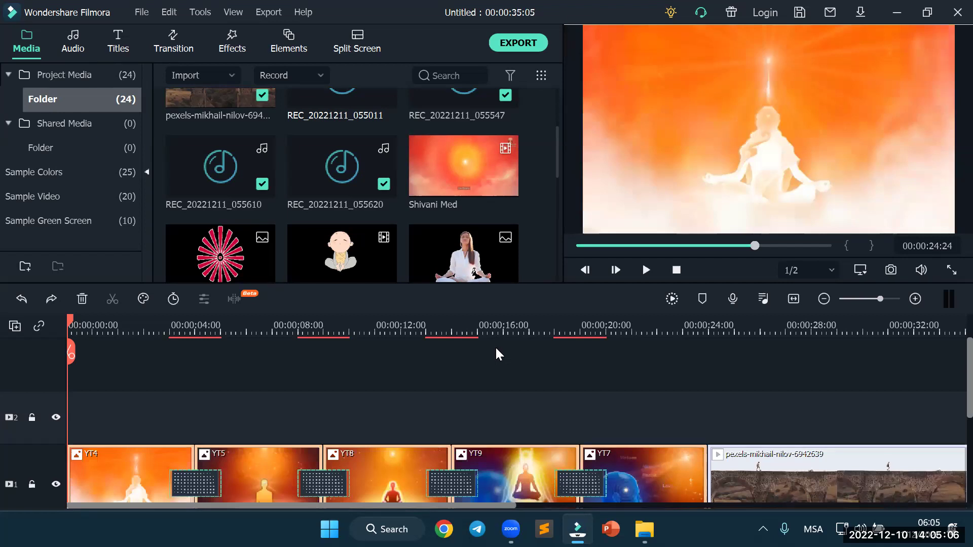
{"action": "key", "text": "ctrl+z"}
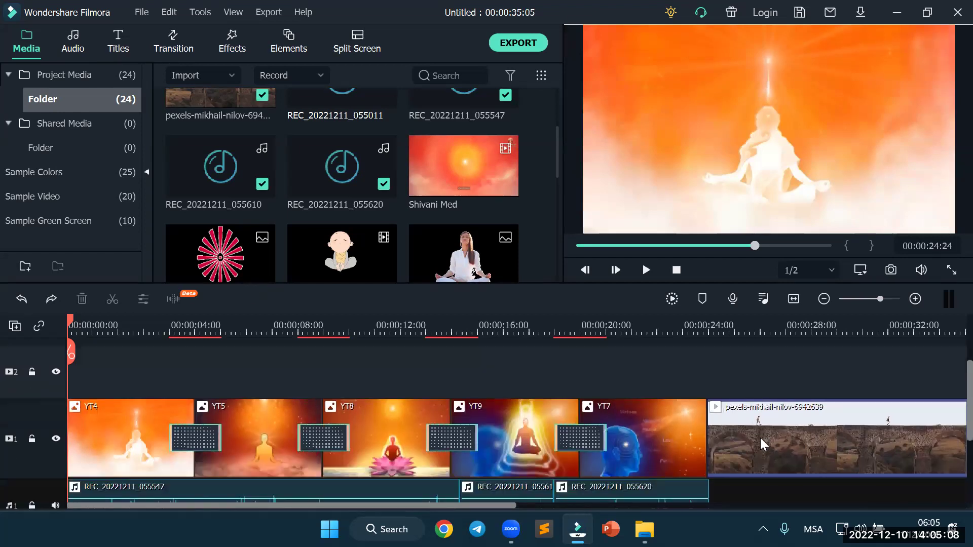
{"action": "left_click", "coordinate": [760, 439]}
{"action": "key", "text": "Delete"}
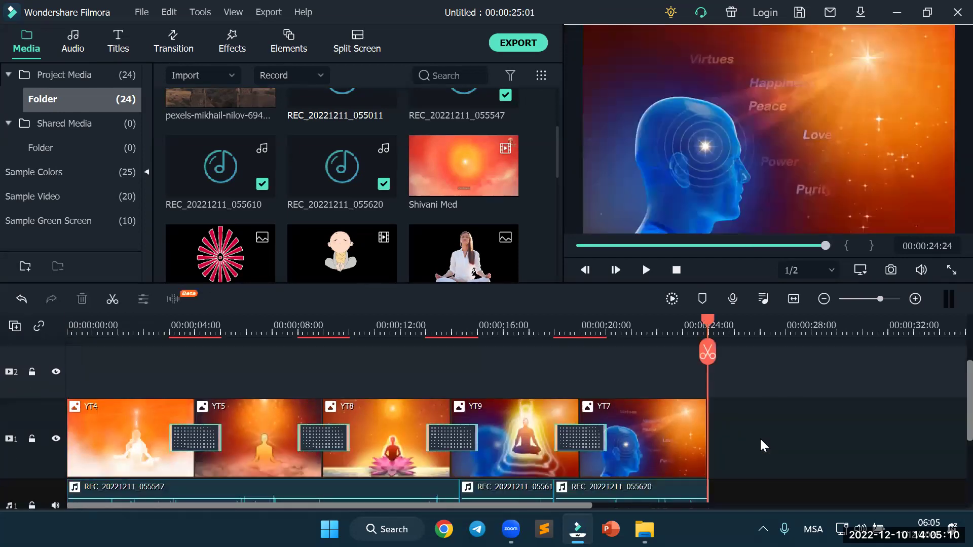
Return the playhead to the start of the timeline at 00:00:00:00
{"action": "scroll", "coordinate": [761, 440], "scroll_direction": "down", "scroll_amount": 1}
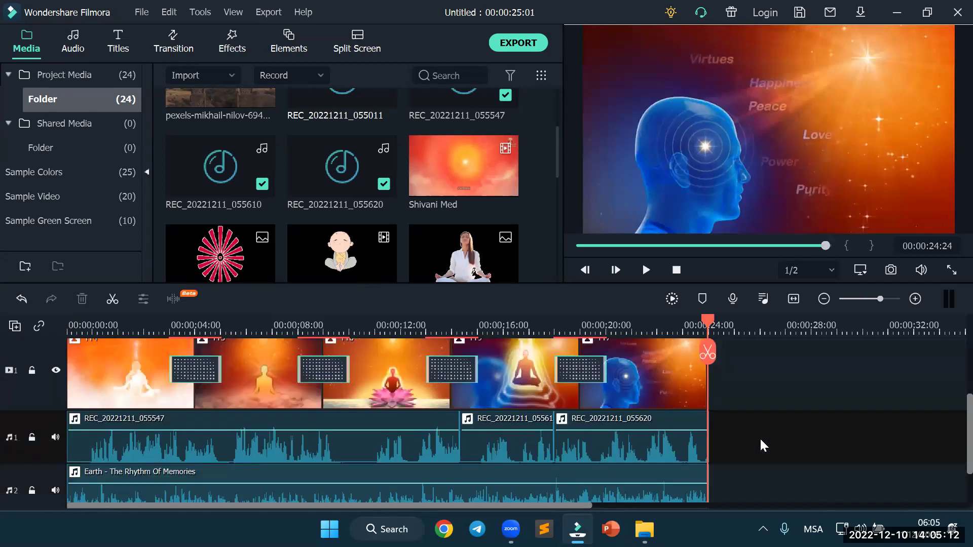
{"action": "scroll", "coordinate": [760, 441], "scroll_direction": "up", "scroll_amount": 1}
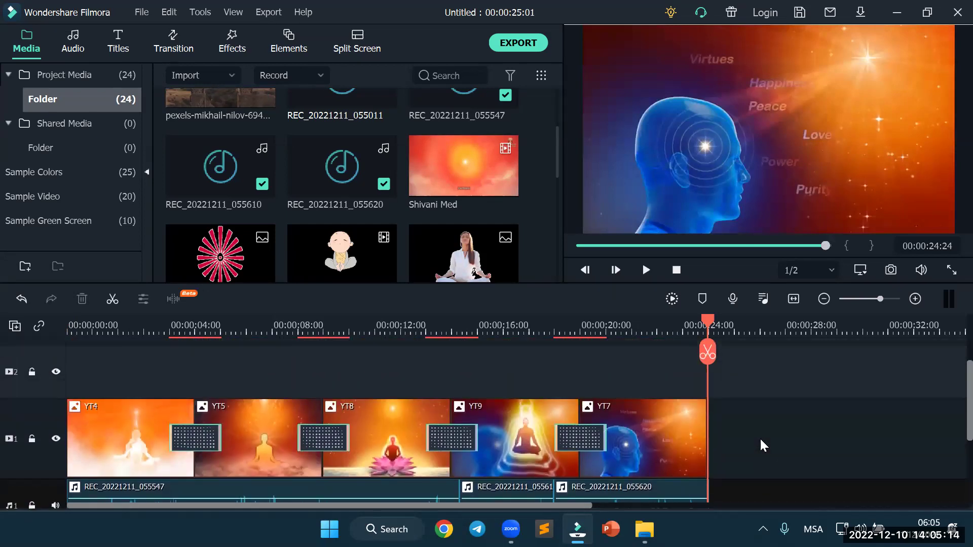
{"action": "scroll", "coordinate": [817, 328], "scroll_direction": "up", "scroll_amount": 2}
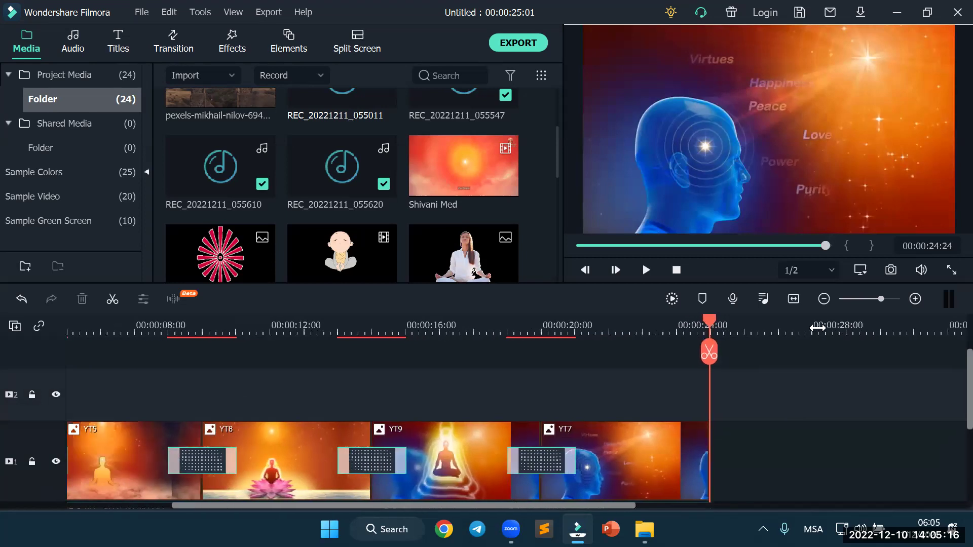
{"action": "left_click_drag", "start_coordinate": [817, 329], "coordinate": [761, 330]}
{"action": "key", "text": "Home"}
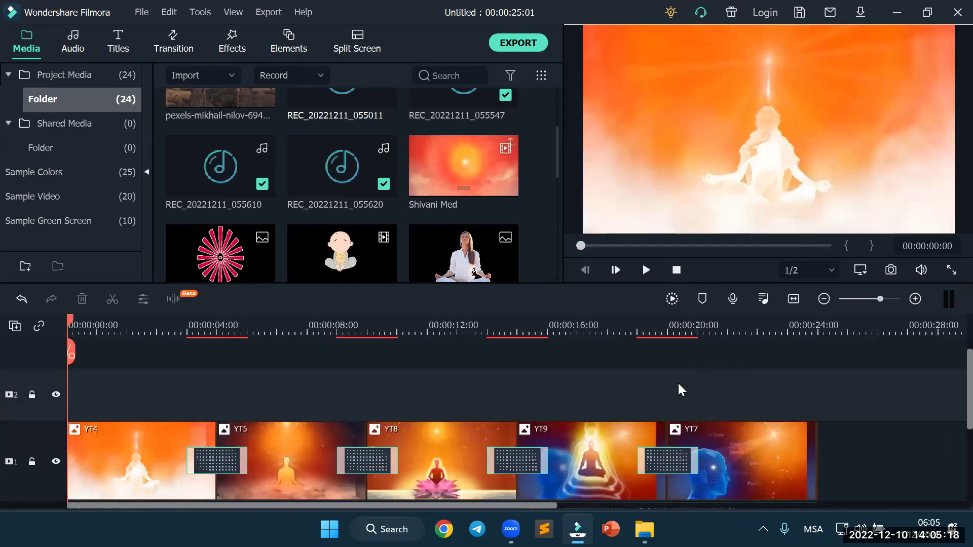
Try placing the Basic 6 title on track 2 above the YT4 image, and delete it
{"action": "scroll", "coordinate": [658, 382], "scroll_direction": "down", "scroll_amount": 1}
{"action": "scroll", "coordinate": [659, 382], "scroll_direction": "down", "scroll_amount": 3}
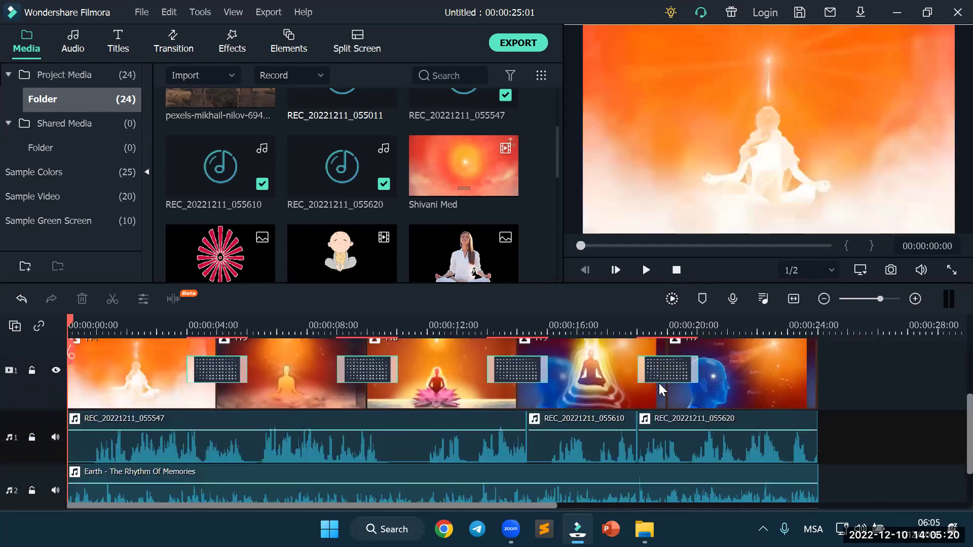
{"action": "scroll", "coordinate": [658, 382], "scroll_direction": "up", "scroll_amount": 4}
{"action": "scroll", "coordinate": [658, 389], "scroll_direction": "up", "scroll_amount": 1}
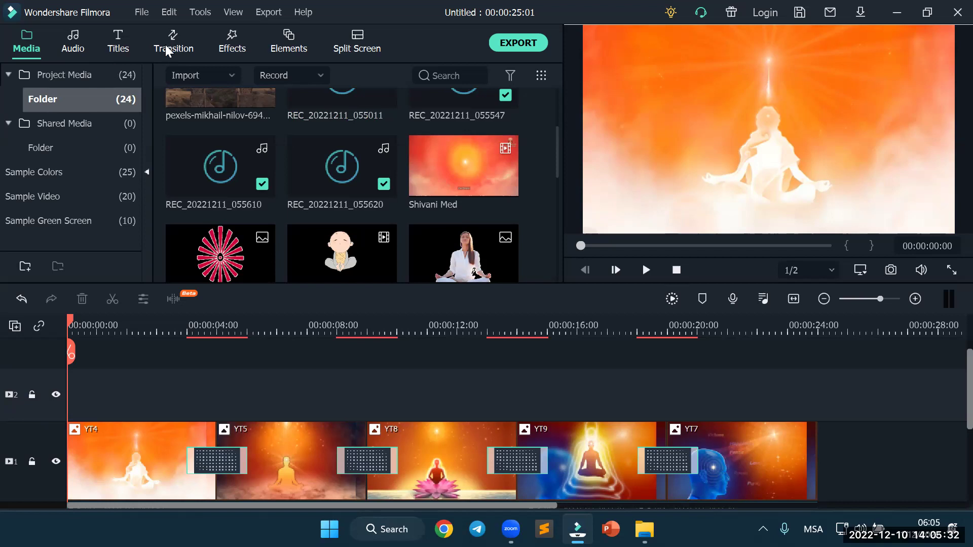
{"action": "left_click", "coordinate": [125, 42]}
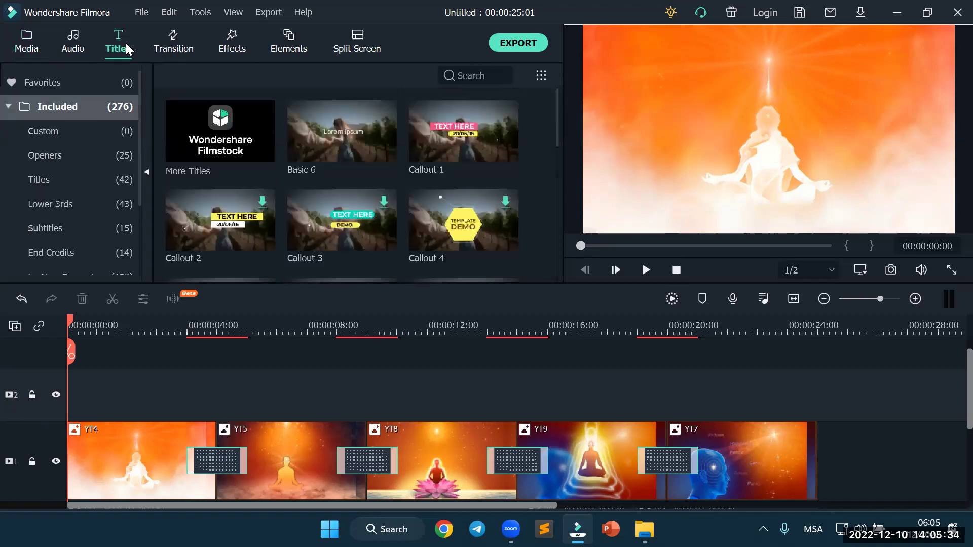
{"action": "left_click_drag", "start_coordinate": [339, 140], "coordinate": [11, 403]}
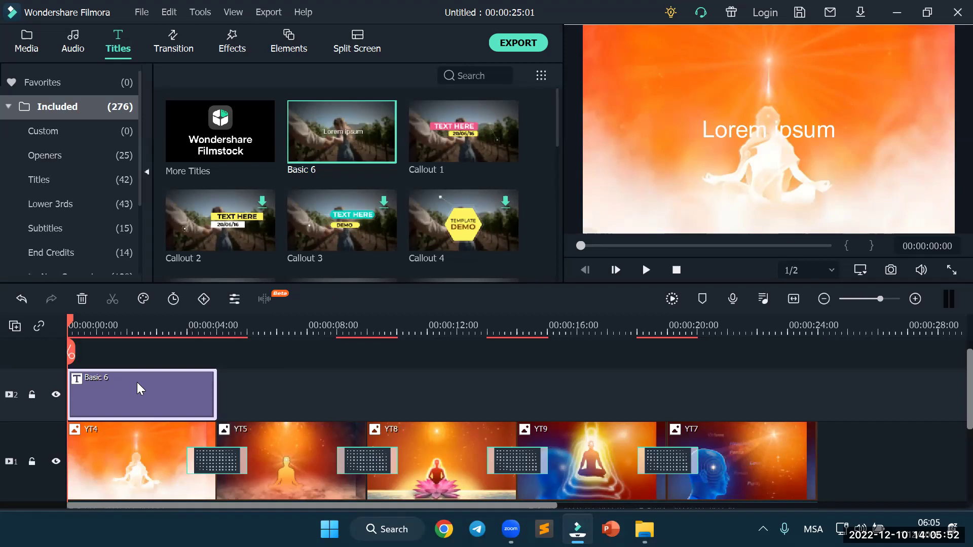
{"action": "key", "text": "Delete"}
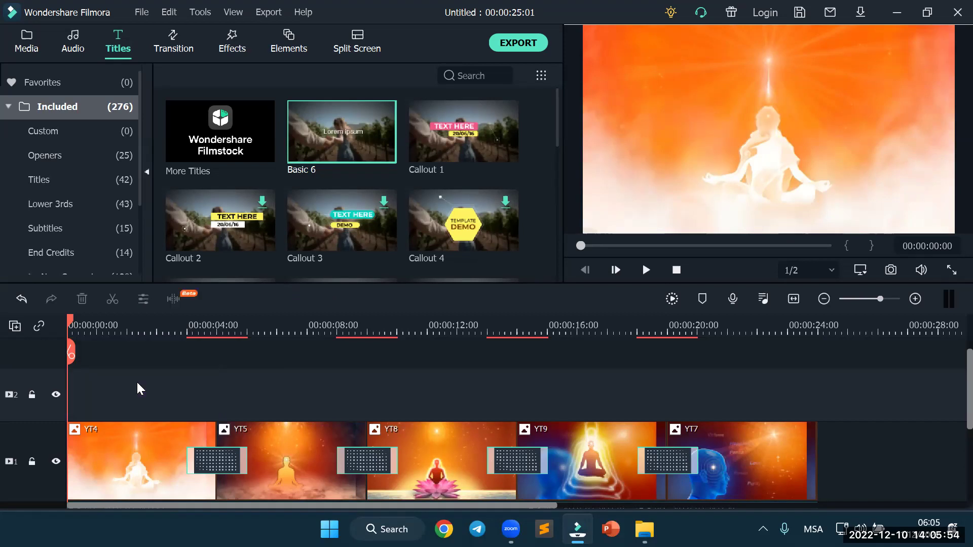
Place a Basic 6 title at the start of track 2 and extend it to just past the beginning of YT8
{"action": "scroll", "coordinate": [137, 382], "scroll_direction": "down", "scroll_amount": 2}
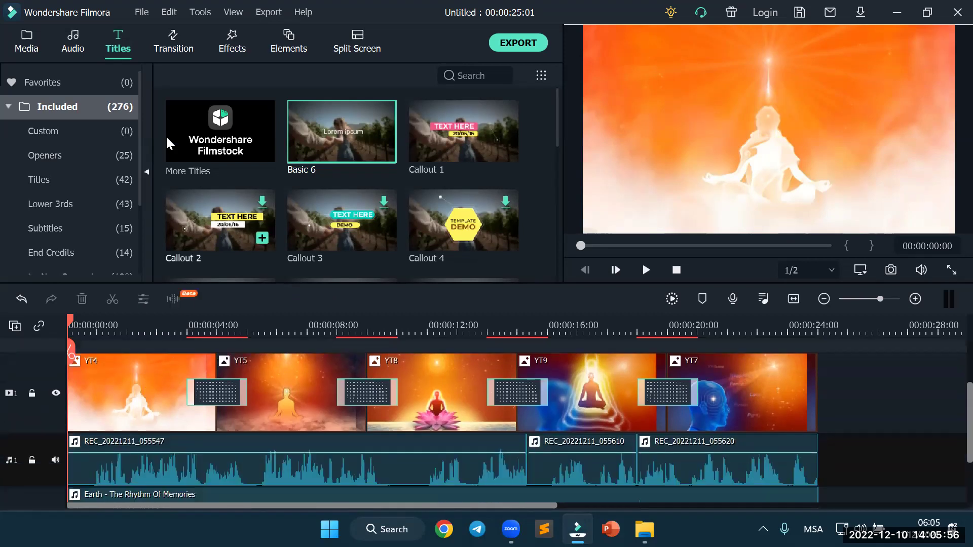
{"action": "left_click_drag", "start_coordinate": [316, 152], "coordinate": [890, 470]}
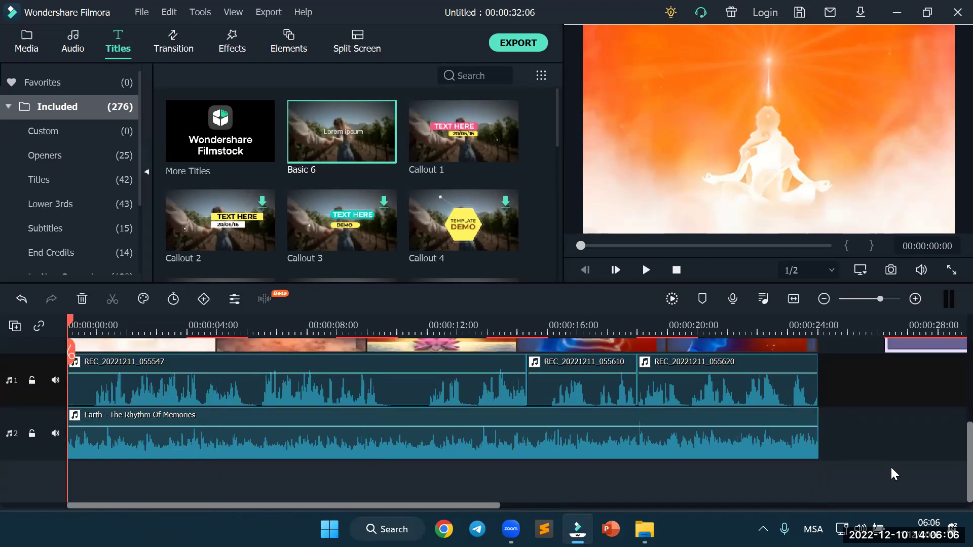
{"action": "left_click_drag", "start_coordinate": [934, 460], "coordinate": [111, 408]}
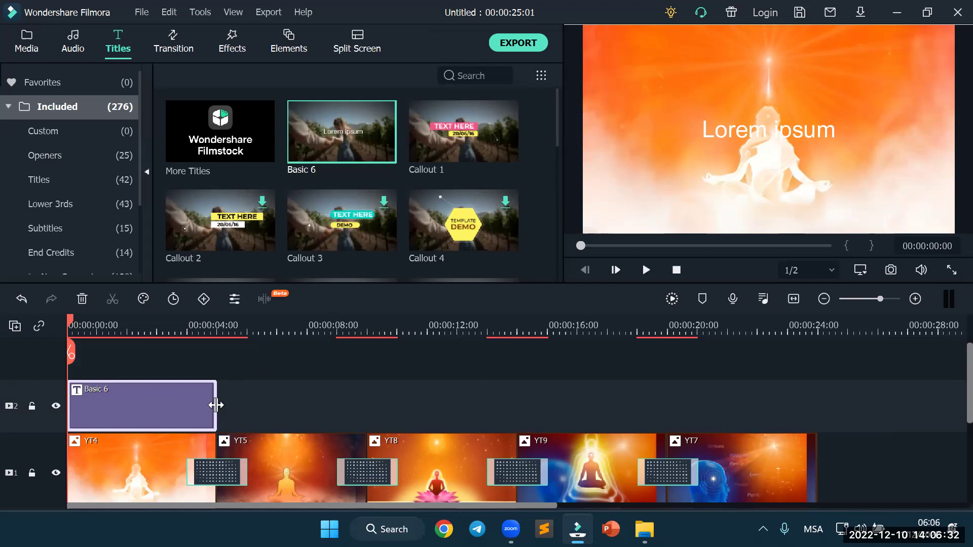
{"action": "left_click_drag", "start_coordinate": [215, 405], "coordinate": [380, 419]}
Change the Basic 6 title's text to Meditation and set its font to Arial Black Normal
{"action": "left_click", "coordinate": [815, 131]}
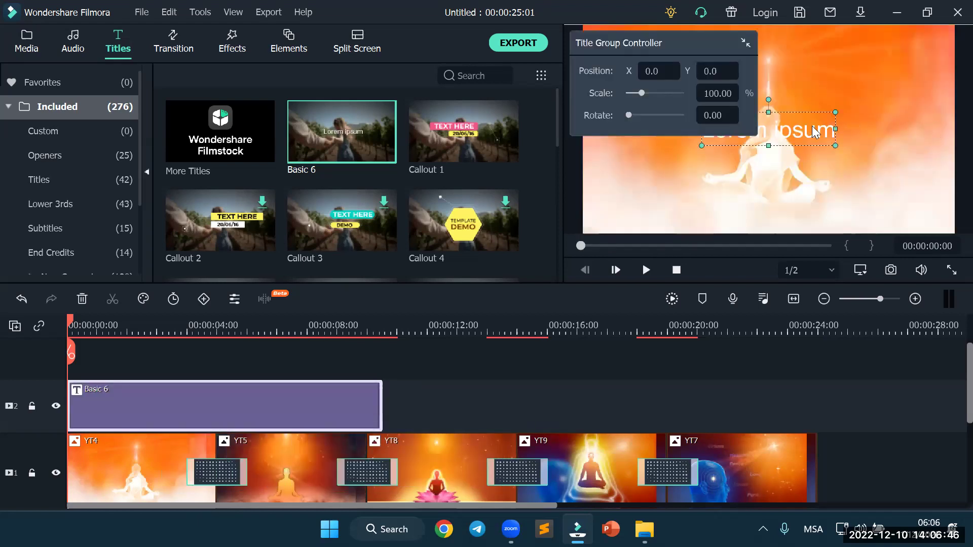
{"action": "left_click", "coordinate": [815, 131]}
{"action": "left_click", "coordinate": [748, 44]}
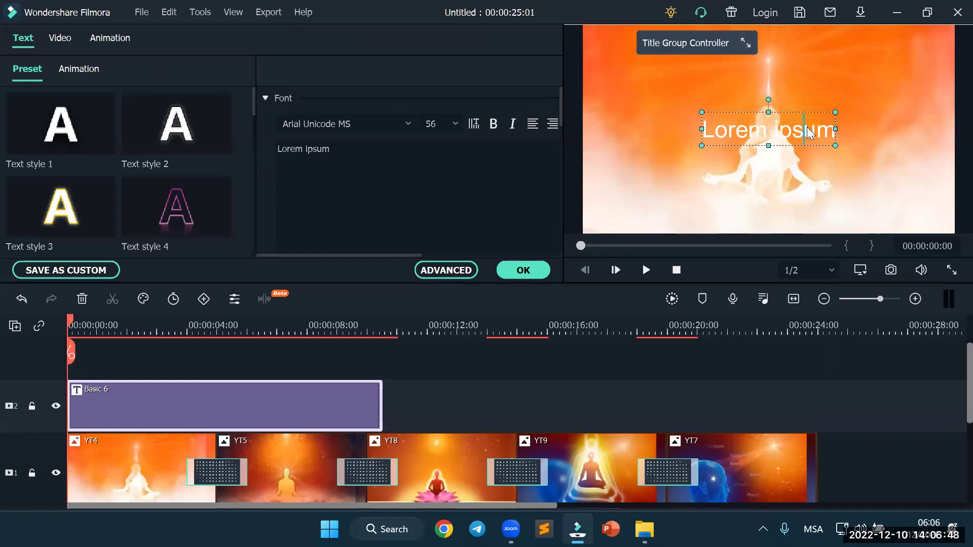
{"action": "left_click", "coordinate": [332, 149]}
{"action": "left_click", "coordinate": [279, 147], "text": "shift"}
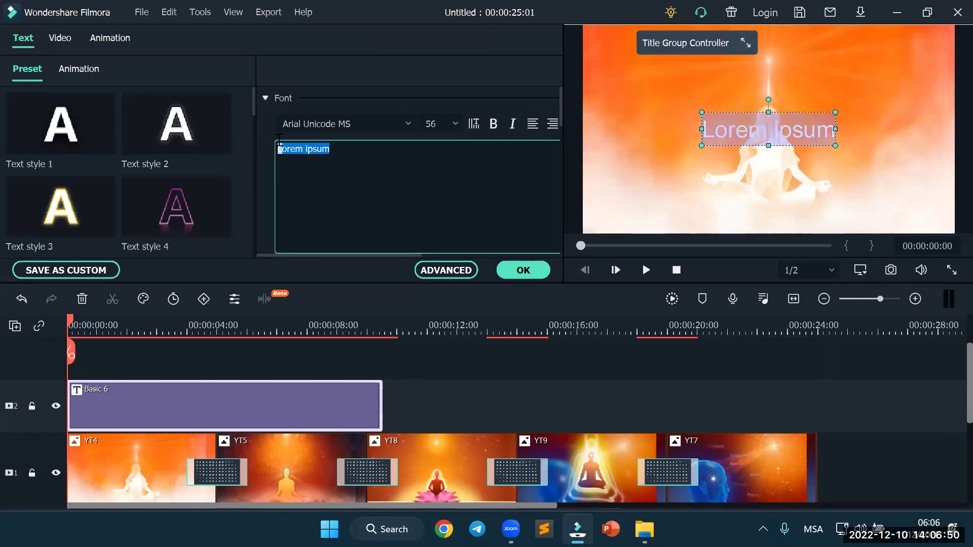
{"action": "type", "text": "M"}
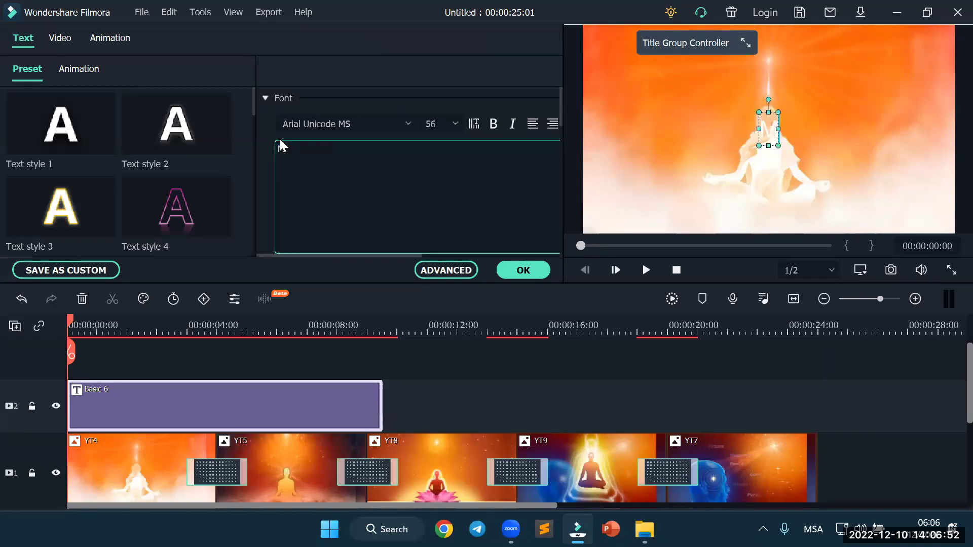
{"action": "type", "text": "editation"}
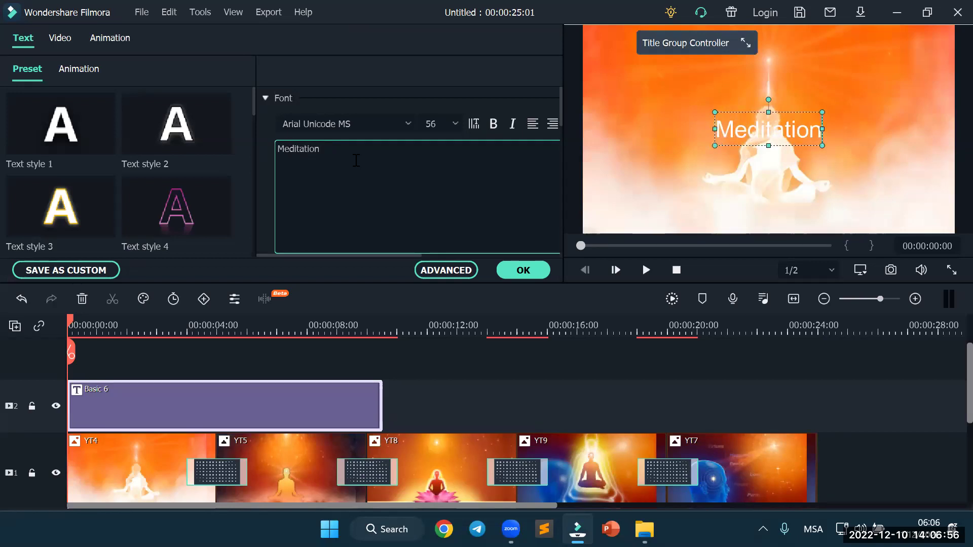
{"action": "left_click", "coordinate": [407, 123]}
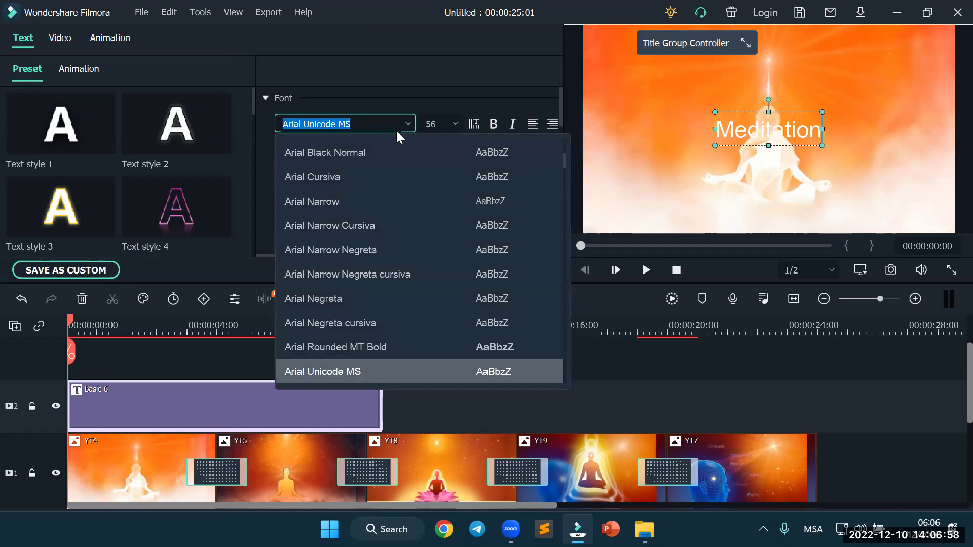
{"action": "left_click", "coordinate": [373, 153]}
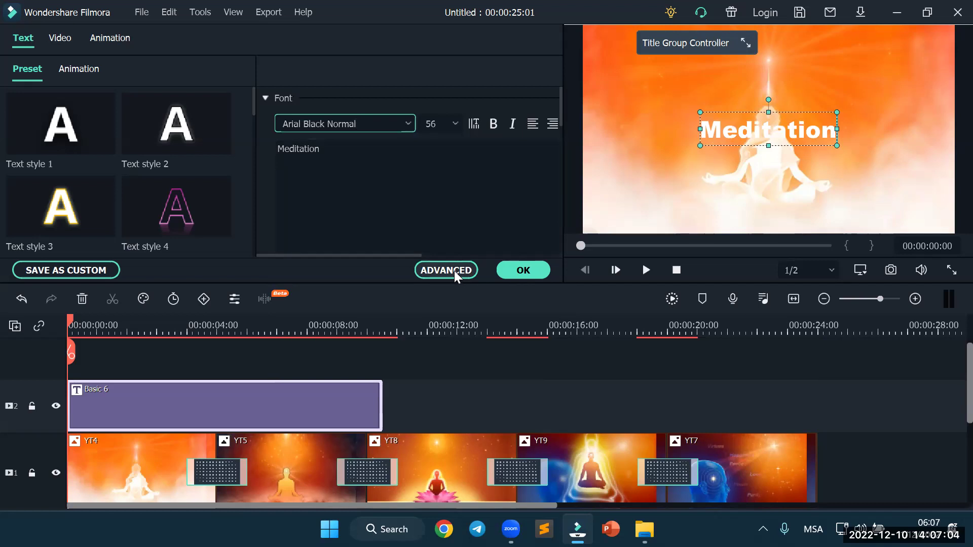
Try several text style presets on the Meditation title, including Text style 4, 3, 11, 10, 12, 23 and 21
{"action": "left_click", "coordinate": [189, 211]}
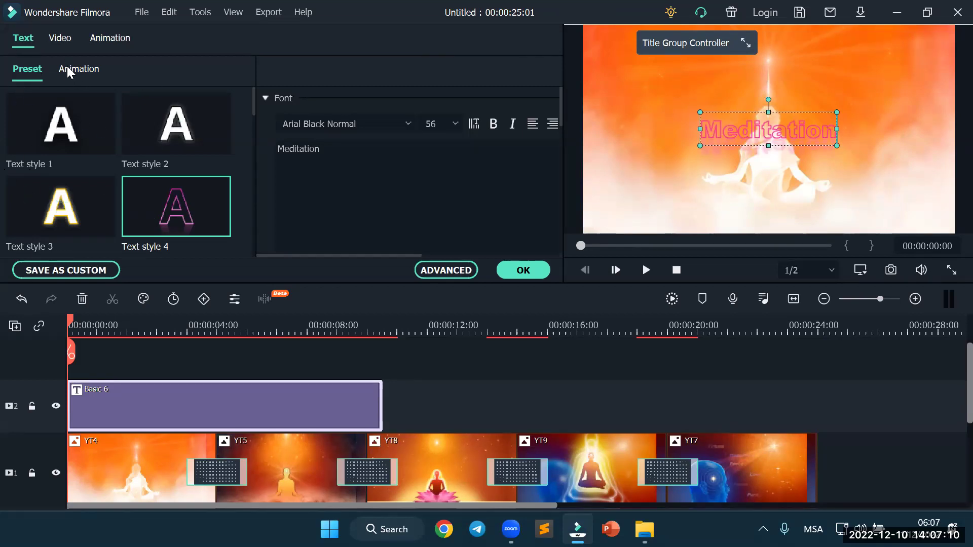
{"action": "left_click", "coordinate": [49, 217]}
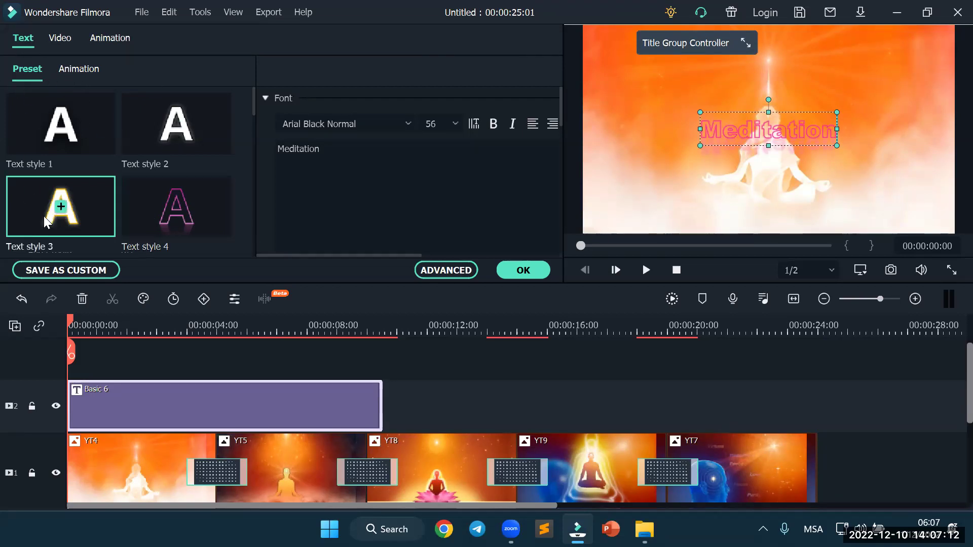
{"action": "scroll", "coordinate": [99, 190], "scroll_direction": "down", "scroll_amount": 5}
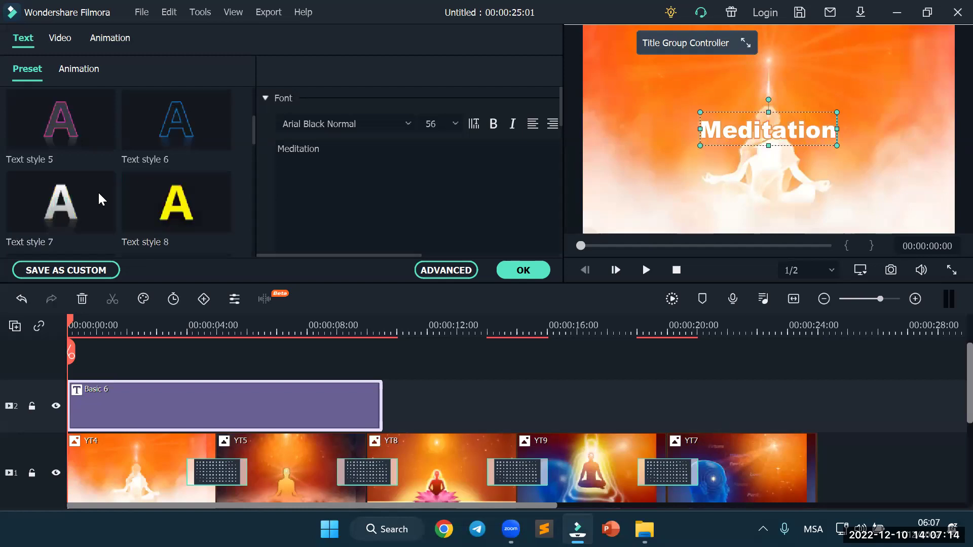
{"action": "left_click", "coordinate": [84, 193]}
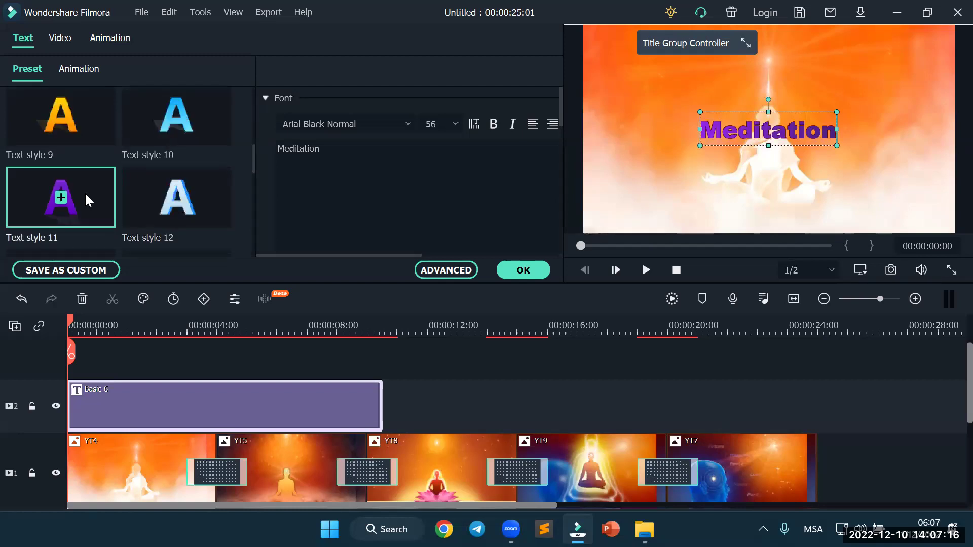
{"action": "left_click", "coordinate": [88, 124]}
{"action": "left_click", "coordinate": [198, 134]}
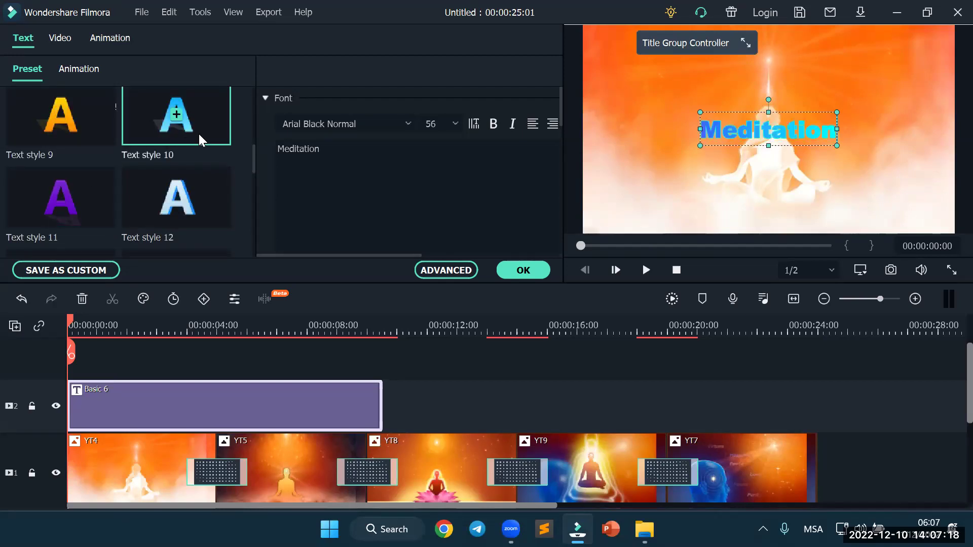
{"action": "left_click", "coordinate": [204, 208]}
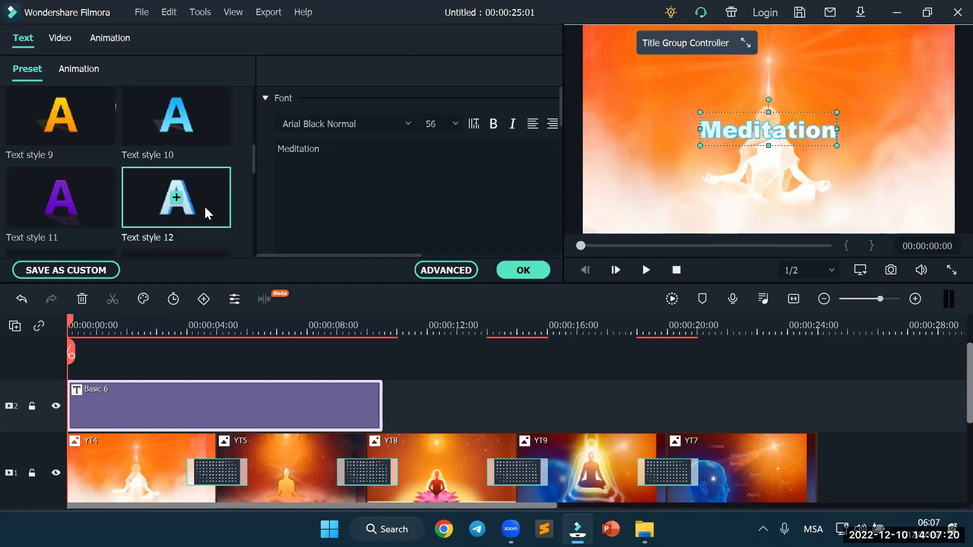
{"action": "left_click", "coordinate": [78, 208]}
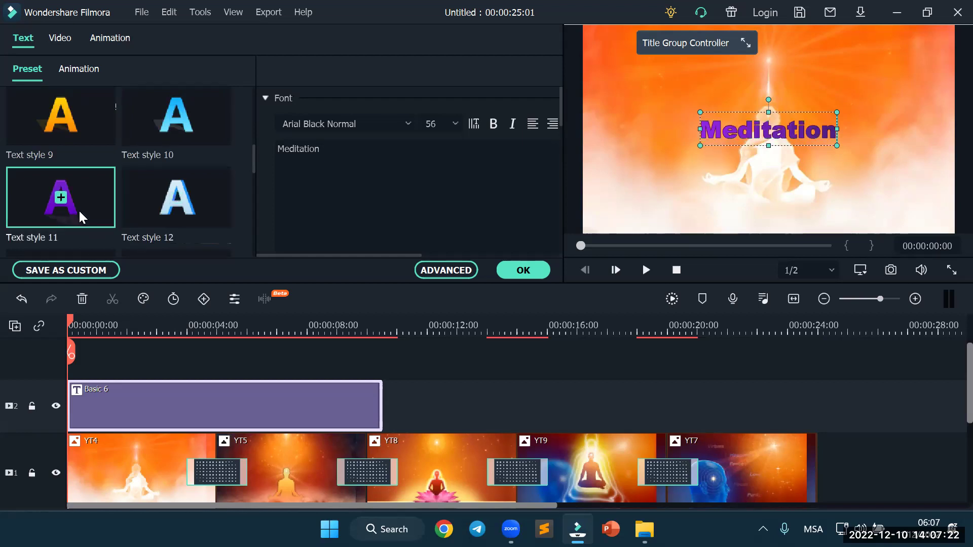
{"action": "scroll", "coordinate": [78, 209], "scroll_direction": "down", "scroll_amount": 5}
{"action": "left_click", "coordinate": [78, 209]}
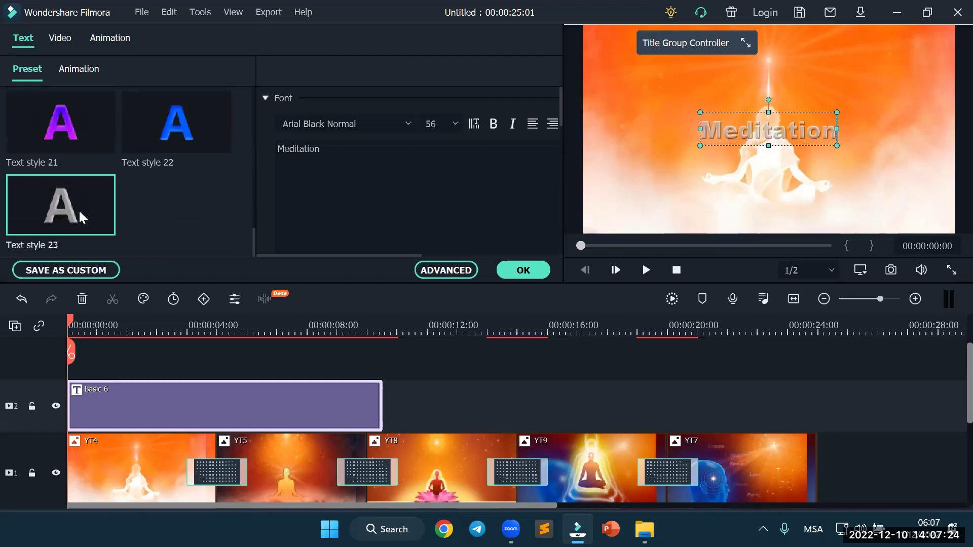
{"action": "left_click", "coordinate": [93, 139]}
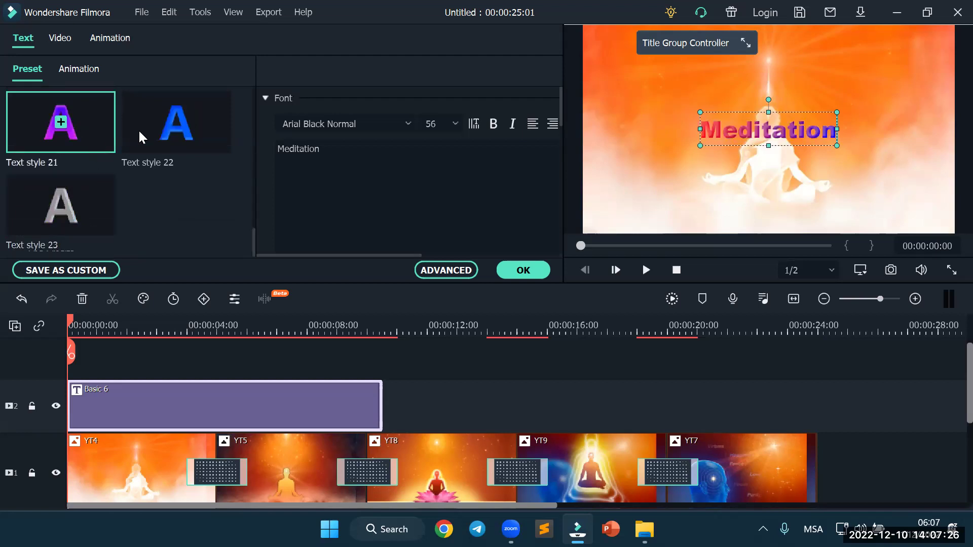
{"action": "left_click", "coordinate": [190, 127]}
Apply Text style 13 to the Meditation title and move it to the upper-right corner of the picture
{"action": "scroll", "coordinate": [128, 153], "scroll_direction": "up", "scroll_amount": 3}
{"action": "left_click", "coordinate": [79, 148]}
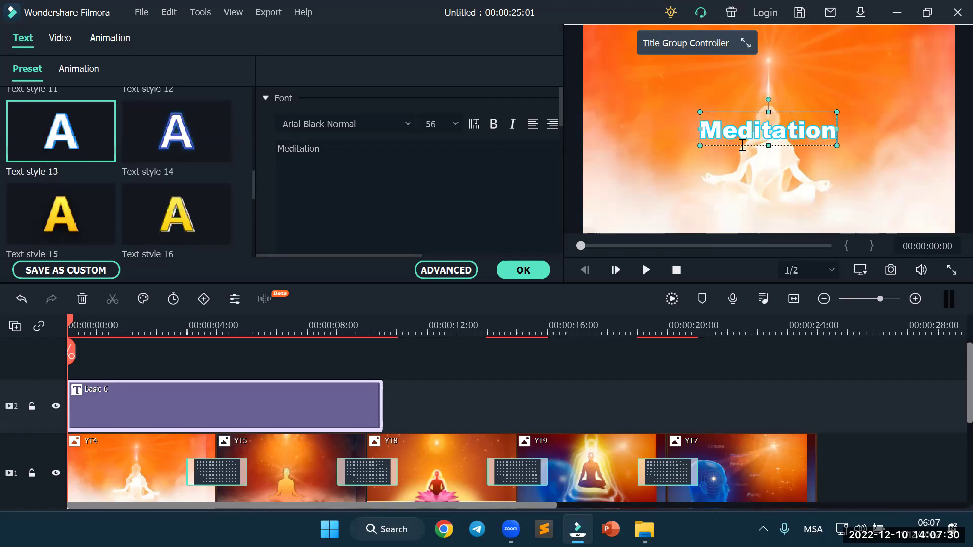
{"action": "left_click_drag", "start_coordinate": [741, 148], "coordinate": [841, 83]}
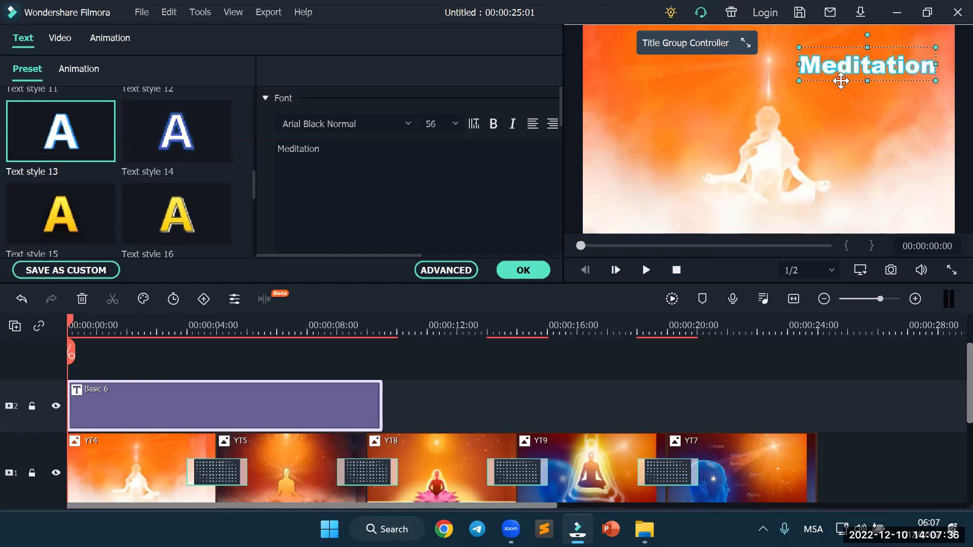
Shorten the Basic 6 title on track 2 to about 3 seconds and play the opening from the start
{"action": "left_click_drag", "start_coordinate": [381, 405], "coordinate": [157, 415]}
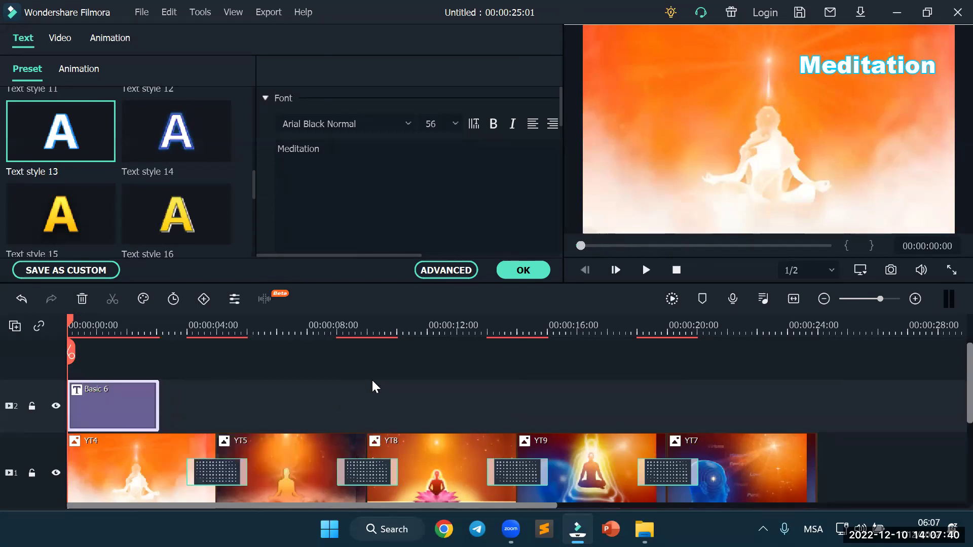
{"action": "left_click", "coordinate": [646, 270]}
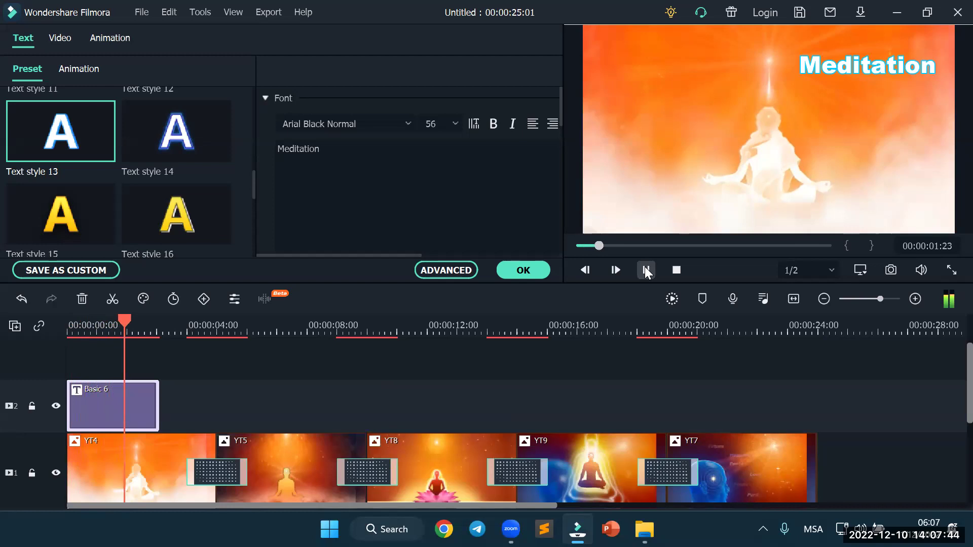
{"action": "left_click", "coordinate": [646, 270]}
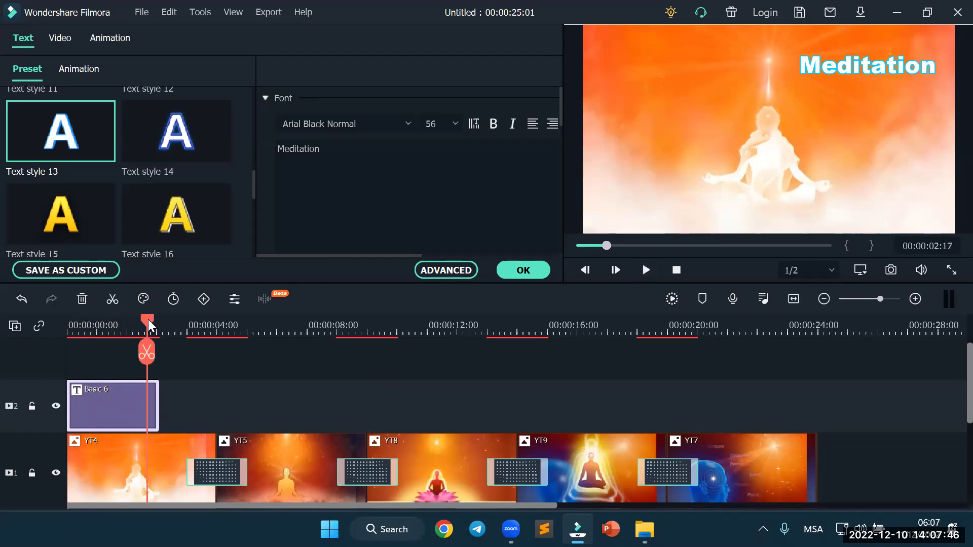
{"action": "left_click_drag", "start_coordinate": [149, 320], "coordinate": [62, 328]}
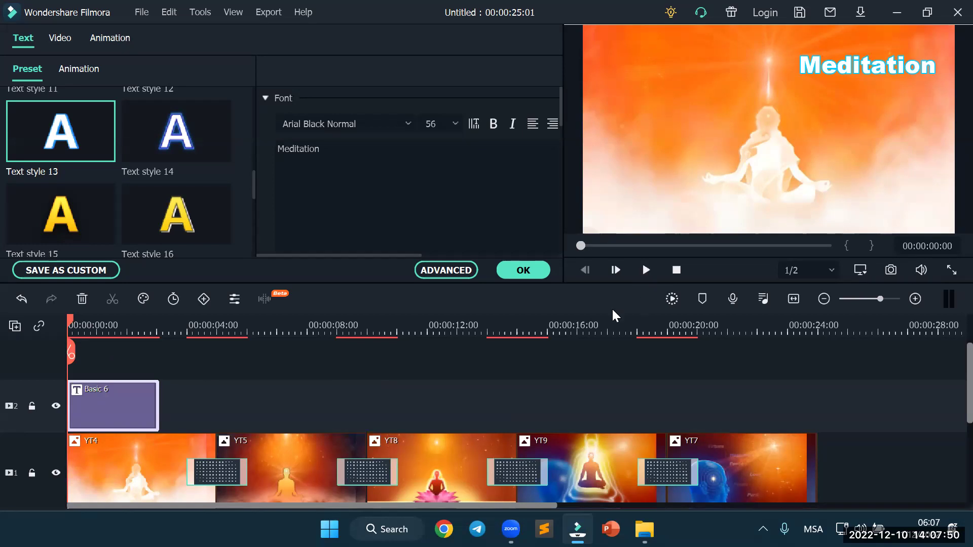
{"action": "left_click", "coordinate": [647, 270]}
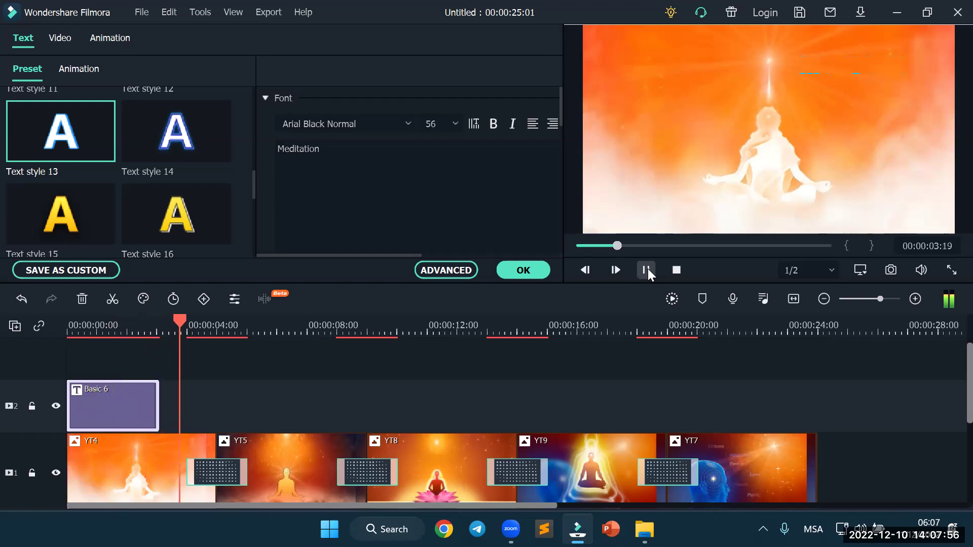
{"action": "left_click", "coordinate": [647, 271]}
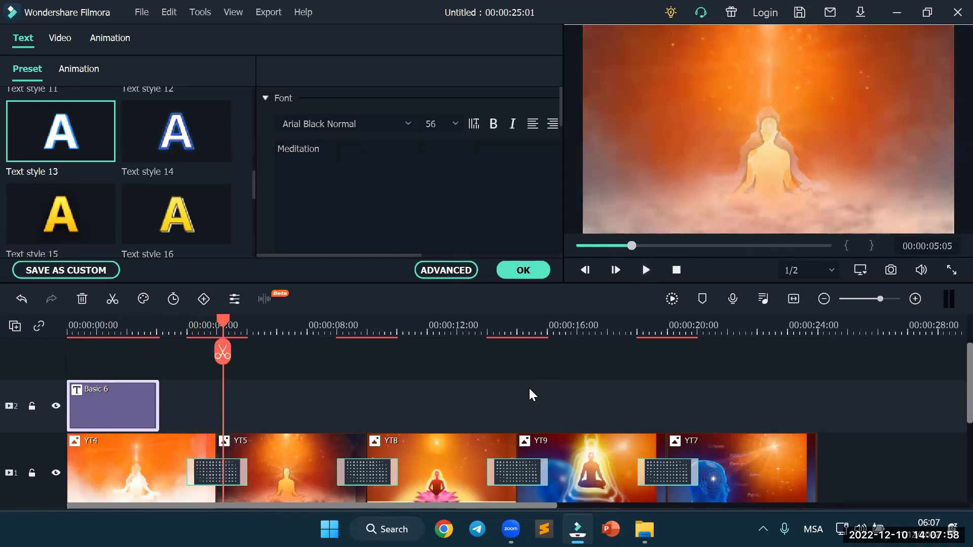
Try deleting the voiceover clips at the beginning of audio track 1, and undo the deletion
{"action": "scroll", "coordinate": [528, 388], "scroll_direction": "down", "scroll_amount": 5}
{"action": "left_click", "coordinate": [446, 392]}
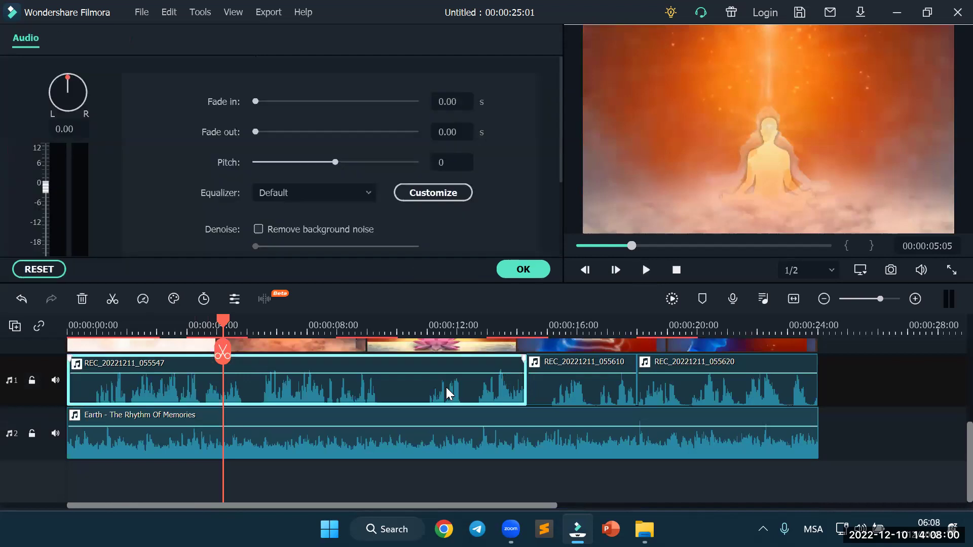
{"action": "key", "text": "Delete"}
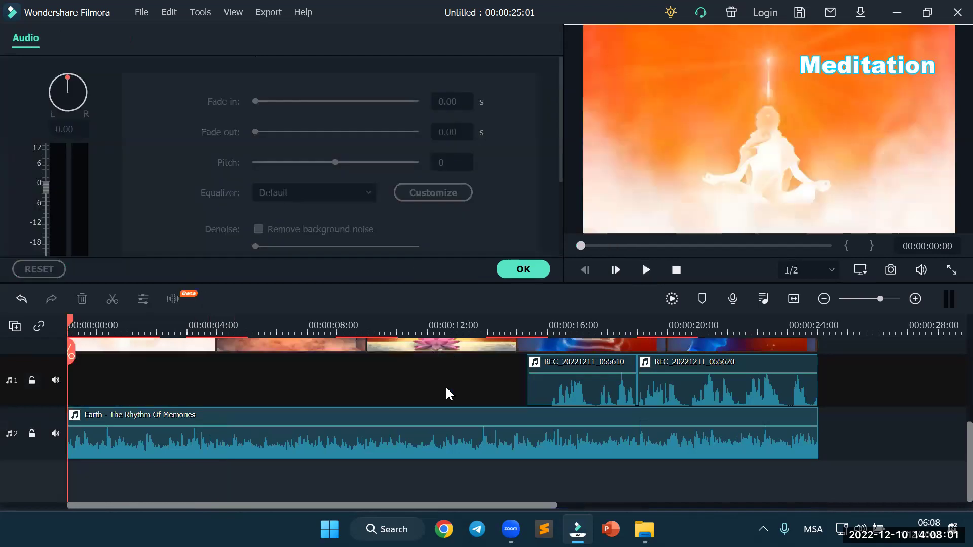
{"action": "left_click", "coordinate": [564, 403]}
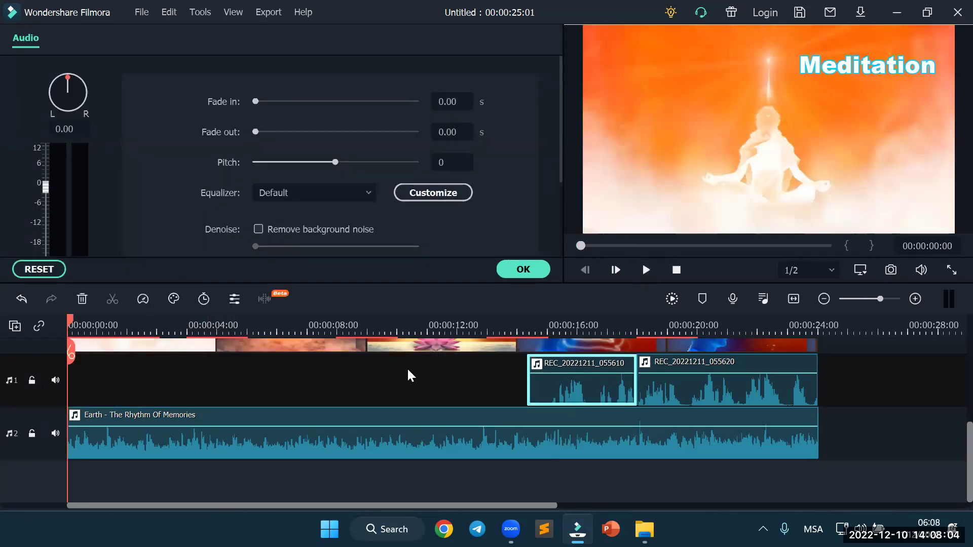
{"action": "key", "text": "ctrl+z"}
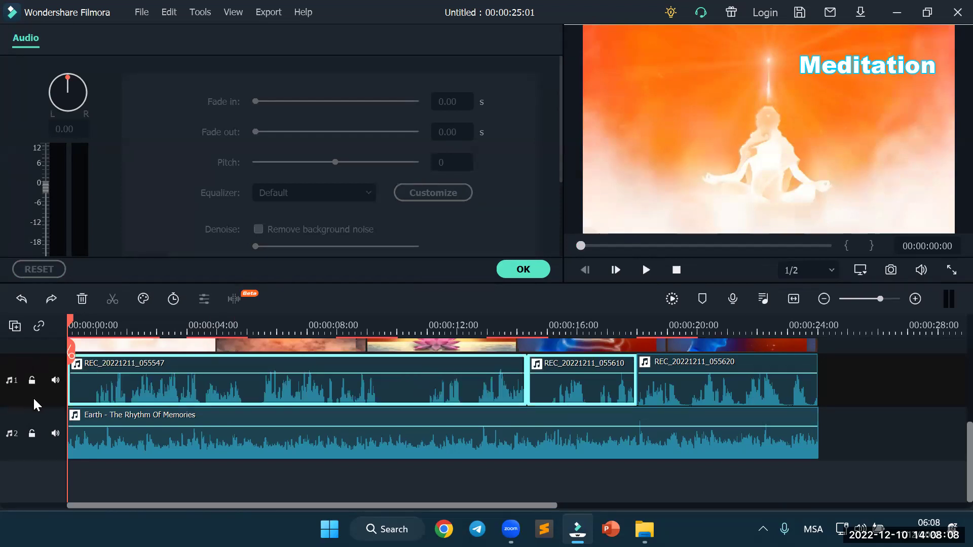
Mute audio track 1 with the voiceover clips and play the first seconds of the sequence
{"action": "left_click", "coordinate": [56, 381]}
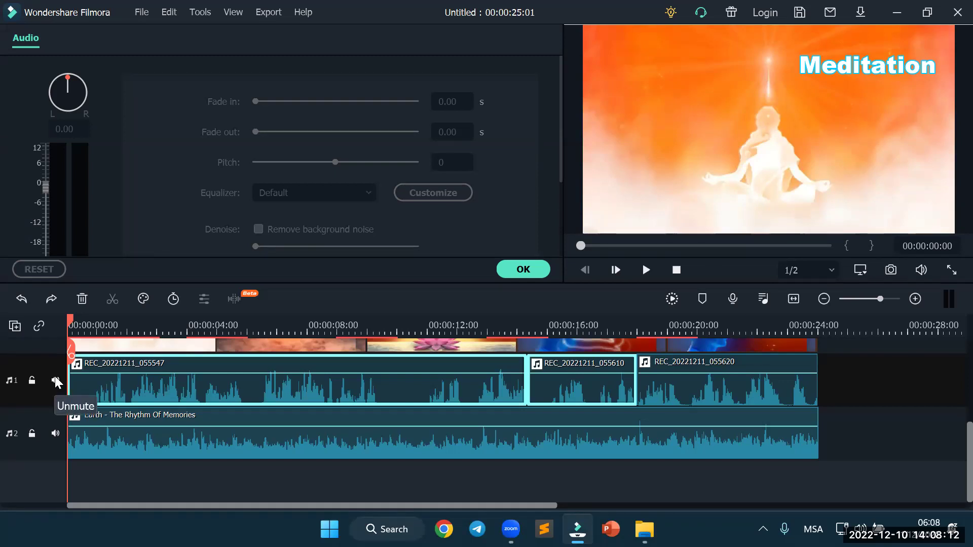
{"action": "left_click", "coordinate": [56, 381]}
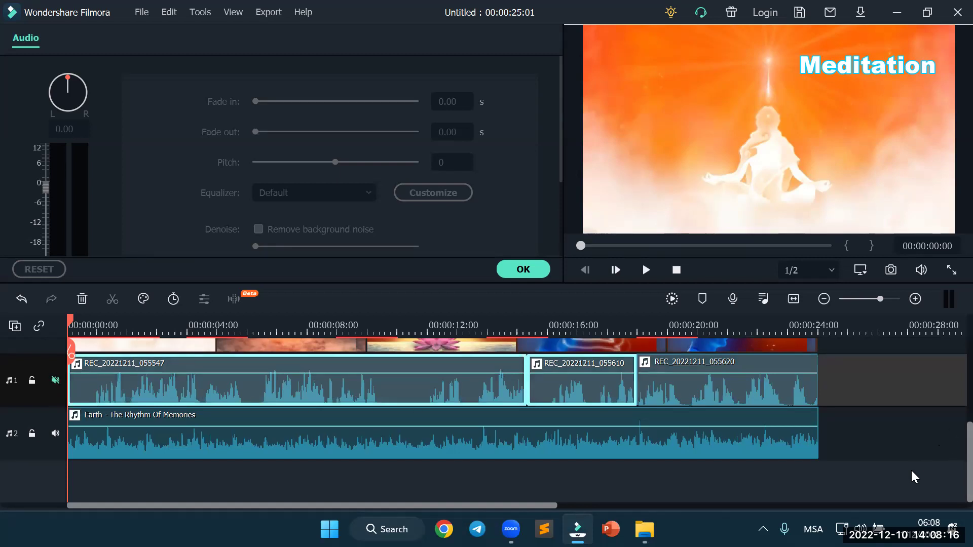
{"action": "scroll", "coordinate": [914, 455], "scroll_direction": "up", "scroll_amount": 4}
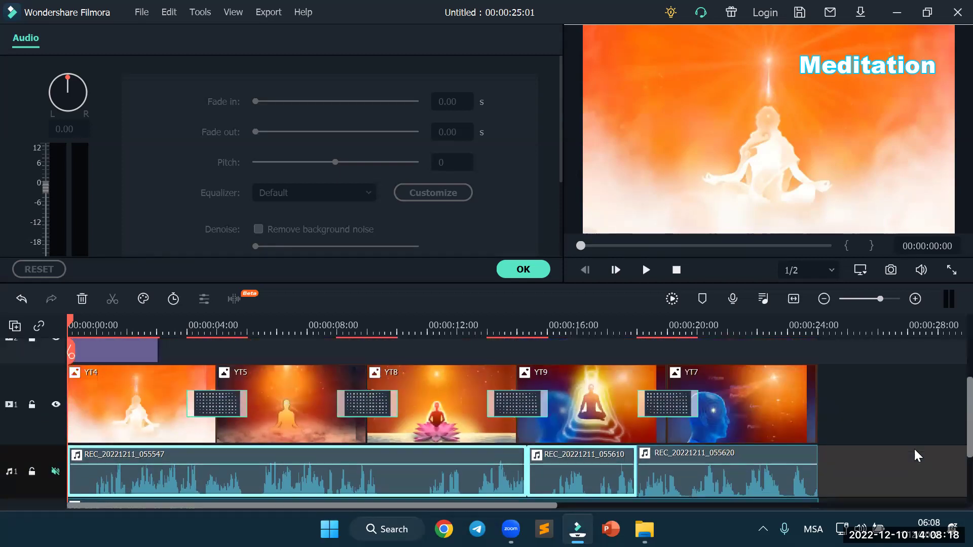
{"action": "scroll", "coordinate": [915, 451], "scroll_direction": "down", "scroll_amount": 1}
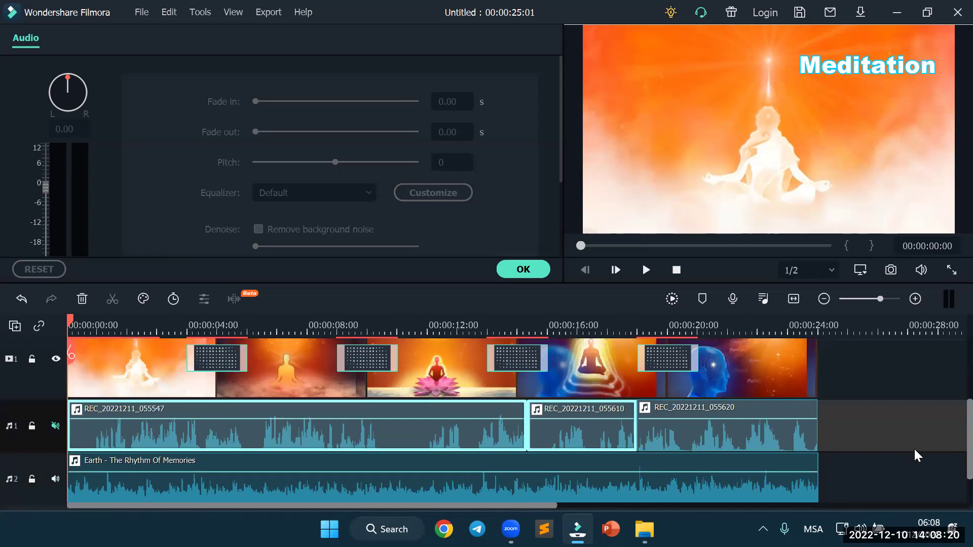
{"action": "scroll", "coordinate": [913, 448], "scroll_direction": "up", "scroll_amount": 1}
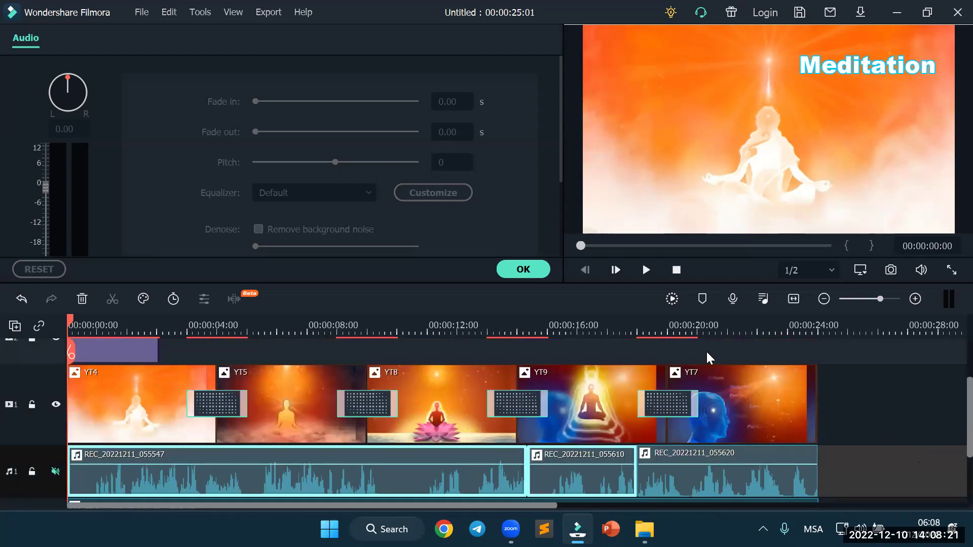
{"action": "left_click", "coordinate": [538, 276]}
{"action": "left_click", "coordinate": [645, 271]}
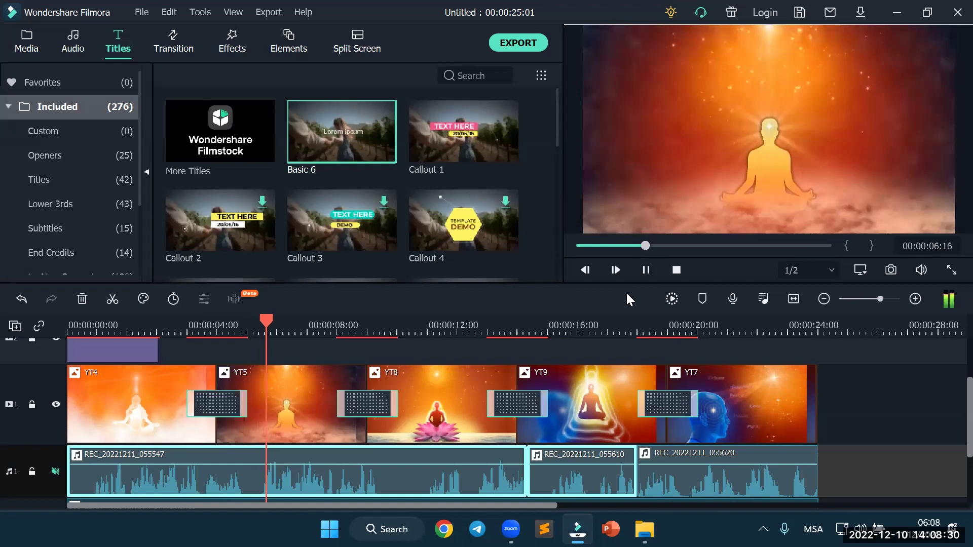
{"action": "left_click", "coordinate": [646, 270]}
Extend the Basic 6 title on track 2 to the end of the YT7 image and play the sequence
{"action": "left_click", "coordinate": [115, 349]}
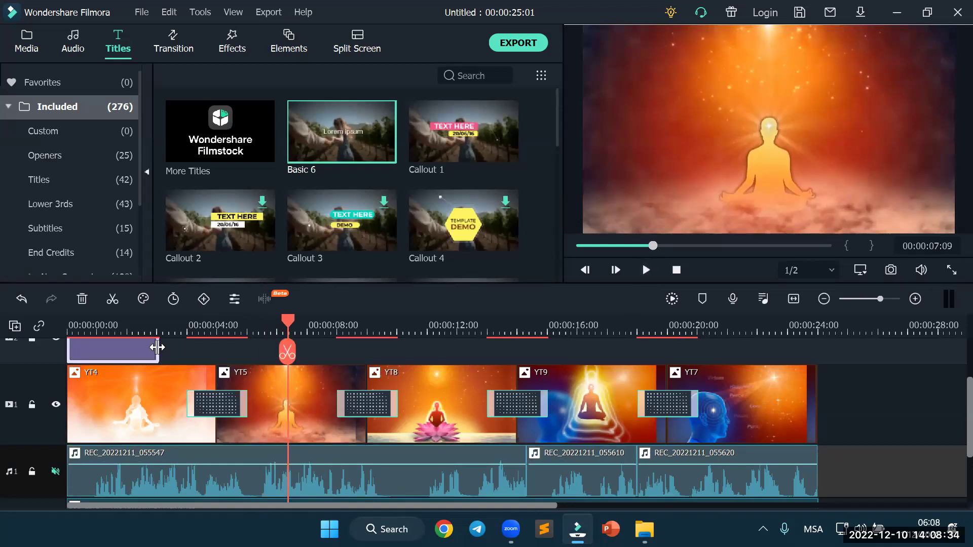
{"action": "left_click_drag", "start_coordinate": [157, 347], "coordinate": [816, 395]}
{"action": "left_click", "coordinate": [646, 269]}
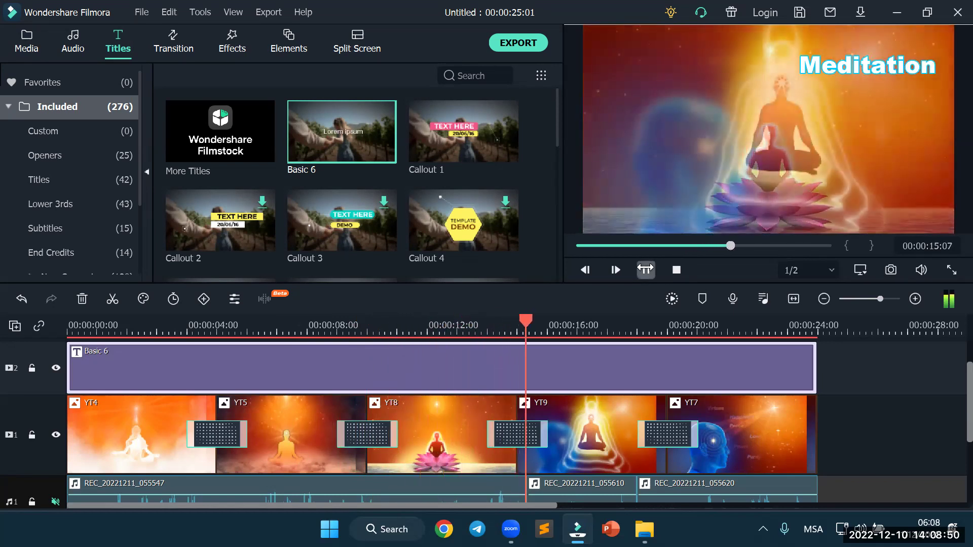
{"action": "left_click", "coordinate": [645, 269]}
Mute audio track 2 with the Earth - The Rhythm Of Memories music
{"action": "scroll", "coordinate": [218, 414], "scroll_direction": "down", "scroll_amount": 3}
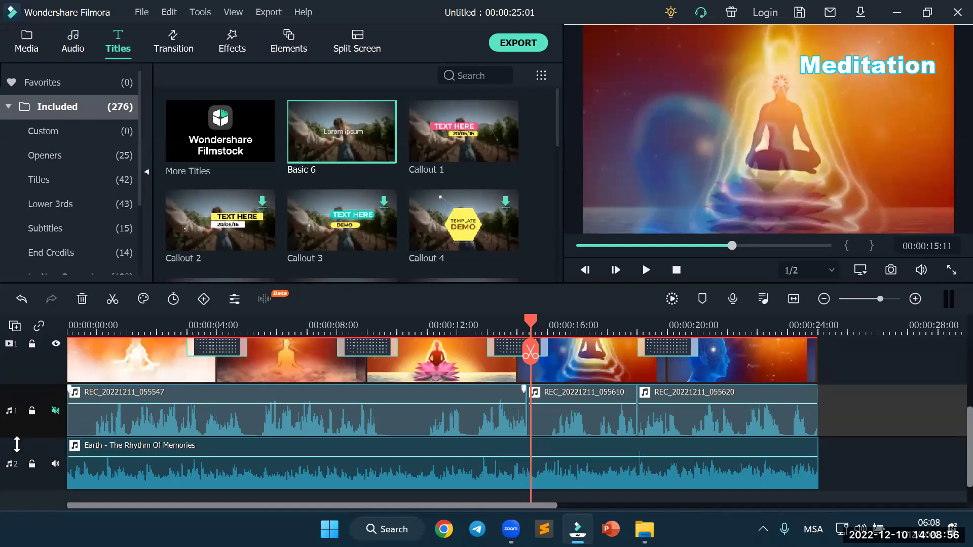
{"action": "mouse_move", "coordinate": [125, 461]}
{"action": "left_click", "coordinate": [55, 463]}
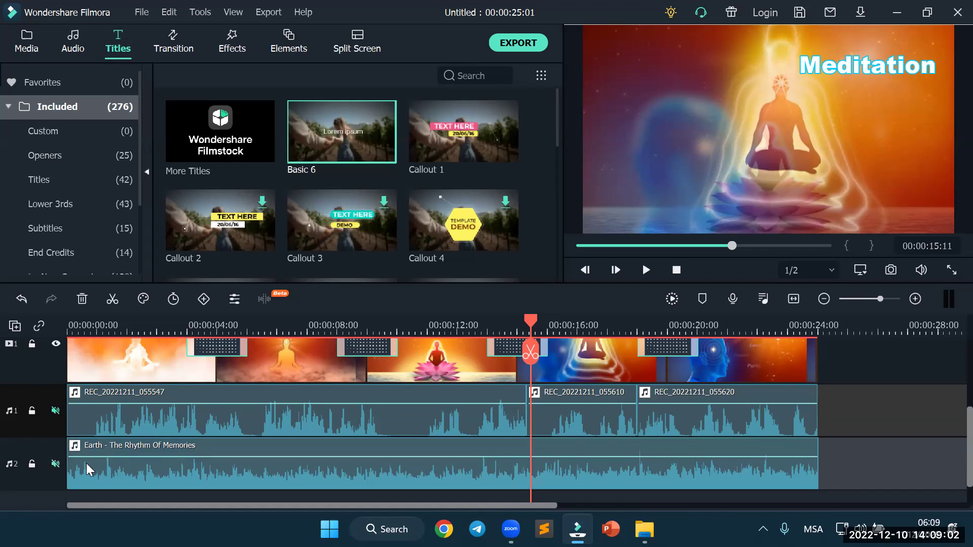
Lock video track 1 with the image sequence and play the timeline to its end
{"action": "scroll", "coordinate": [86, 463], "scroll_direction": "up", "scroll_amount": 2}
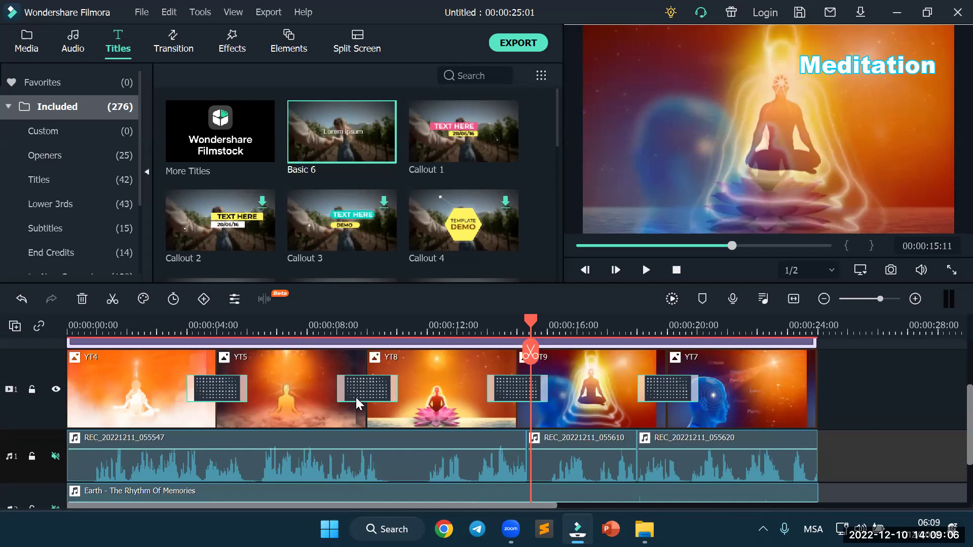
{"action": "scroll", "coordinate": [356, 397], "scroll_direction": "up", "scroll_amount": 1}
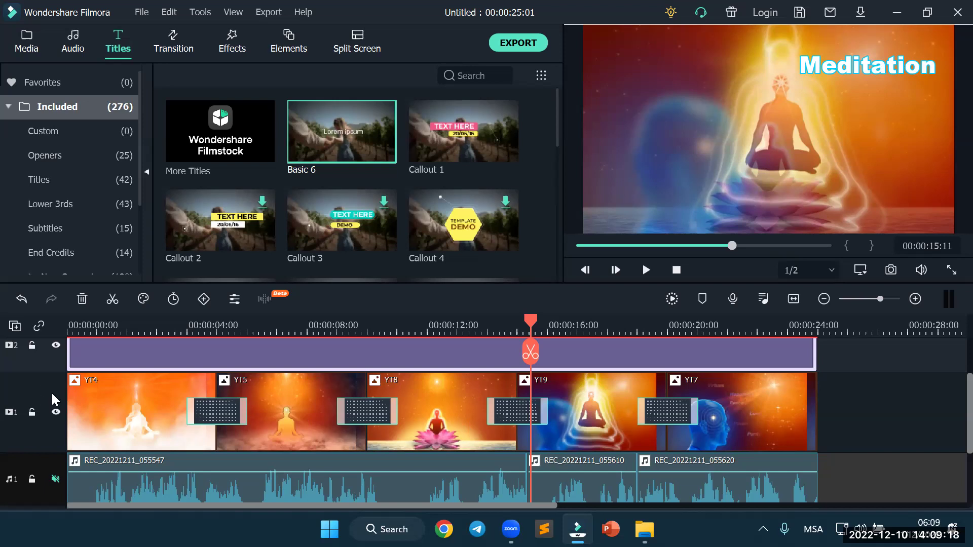
{"action": "left_click", "coordinate": [31, 413]}
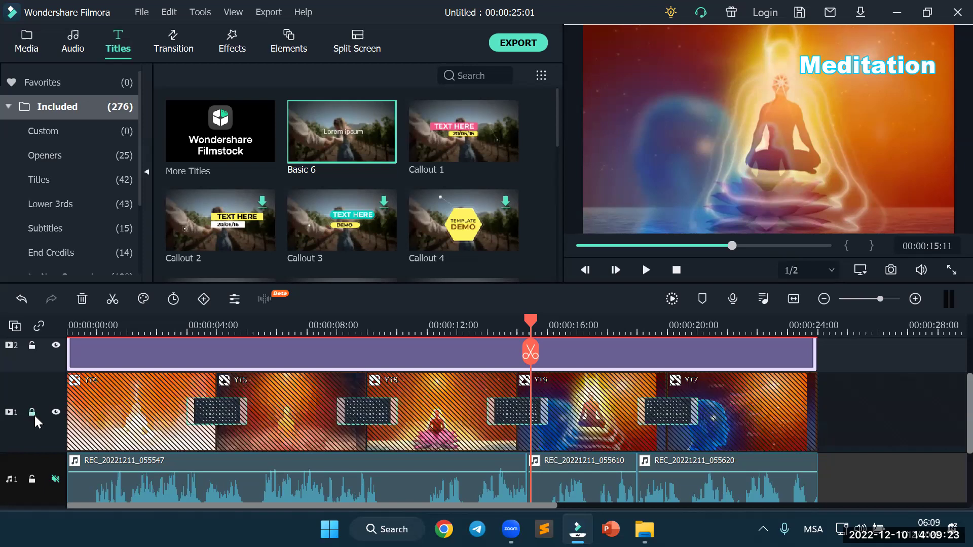
{"action": "left_click", "coordinate": [648, 273]}
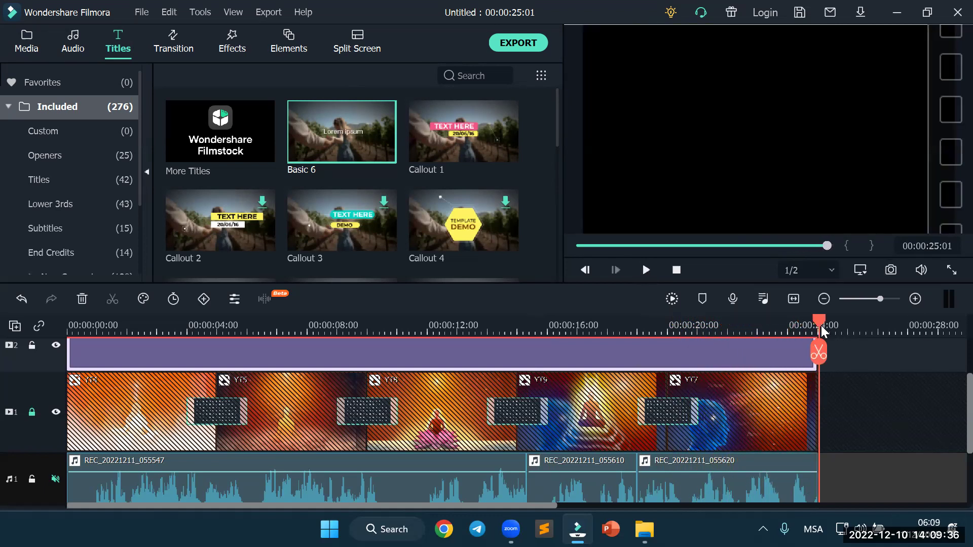
Return the playhead to the start, shorten the Basic 6 title on track 2 to the YT4 image's end and stretch it back over the whole sequence
{"action": "left_click_drag", "start_coordinate": [817, 323], "coordinate": [1, 354]}
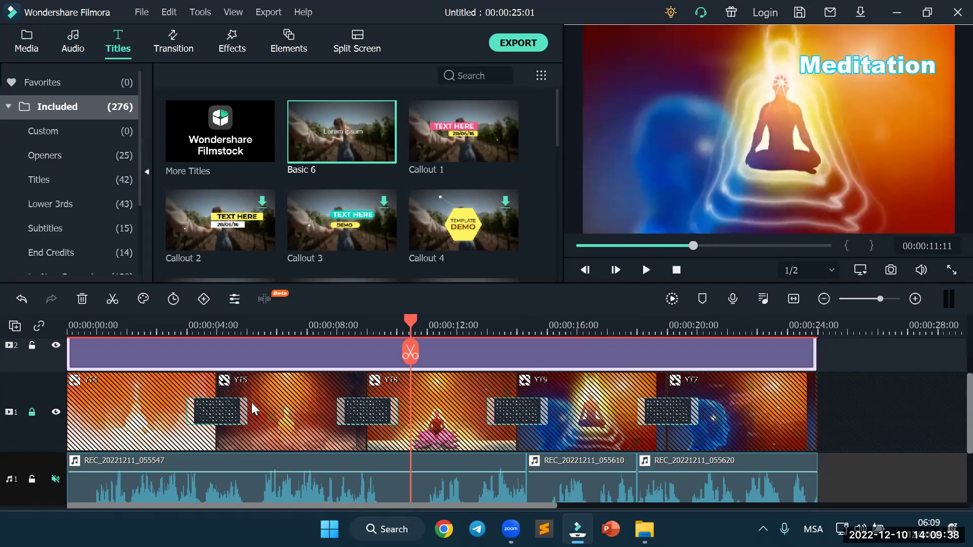
{"action": "scroll", "coordinate": [284, 408], "scroll_direction": "up", "scroll_amount": 2}
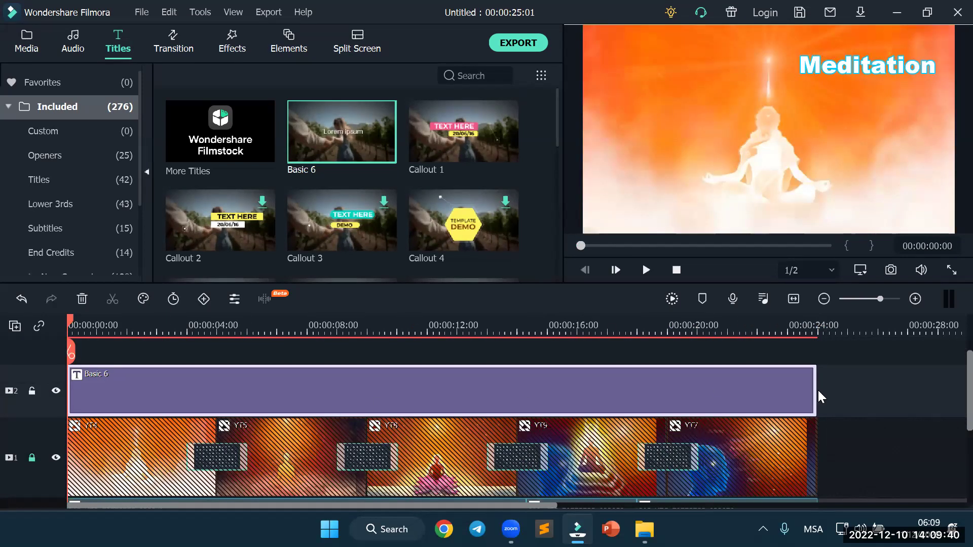
{"action": "left_click_drag", "start_coordinate": [814, 386], "coordinate": [214, 391]}
{"action": "scroll", "coordinate": [573, 422], "scroll_direction": "up", "scroll_amount": 1}
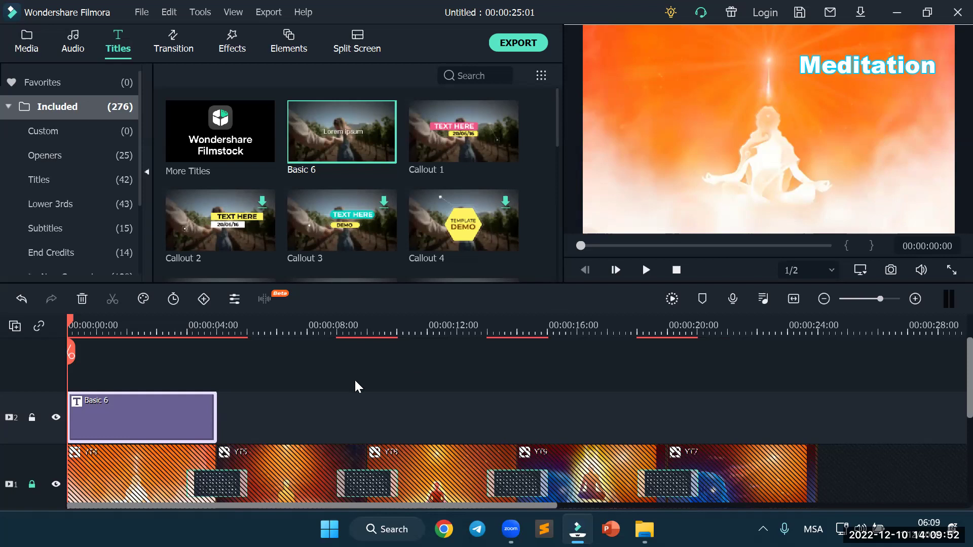
{"action": "left_click_drag", "start_coordinate": [216, 408], "coordinate": [817, 428]}
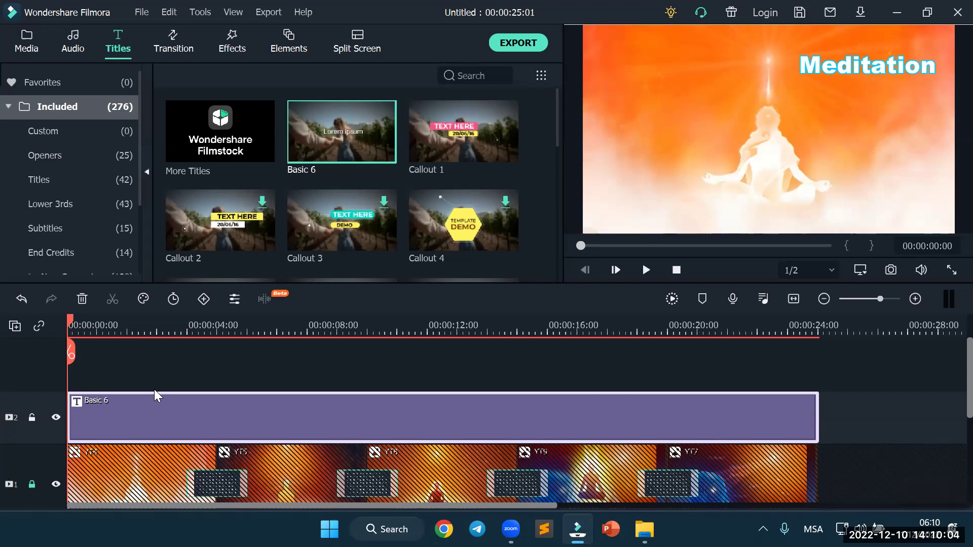
{"action": "left_click", "coordinate": [165, 375]}
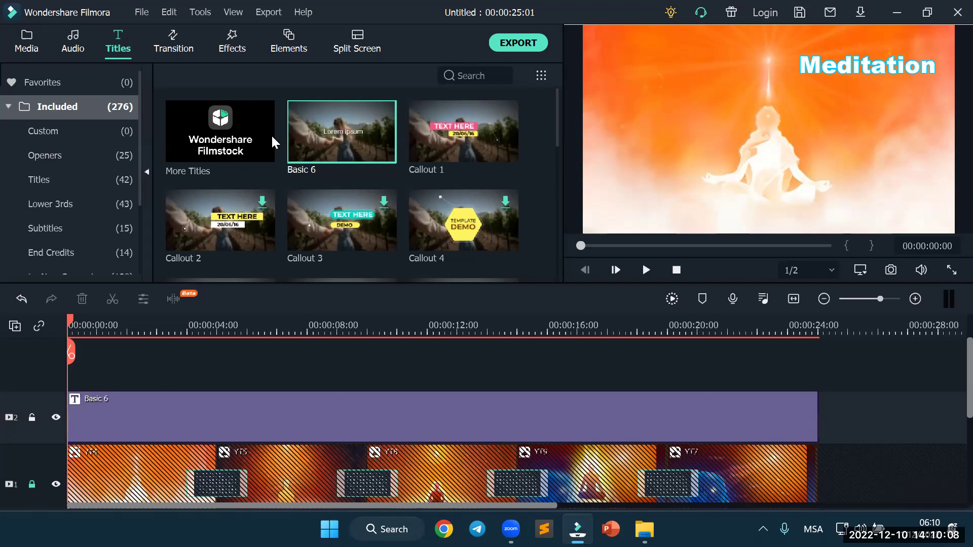
Add a second Basic 6 title on a new track 3 at the start of the timeline and position its text directly below Meditation
{"action": "left_click_drag", "start_coordinate": [381, 148], "coordinate": [73, 395]}
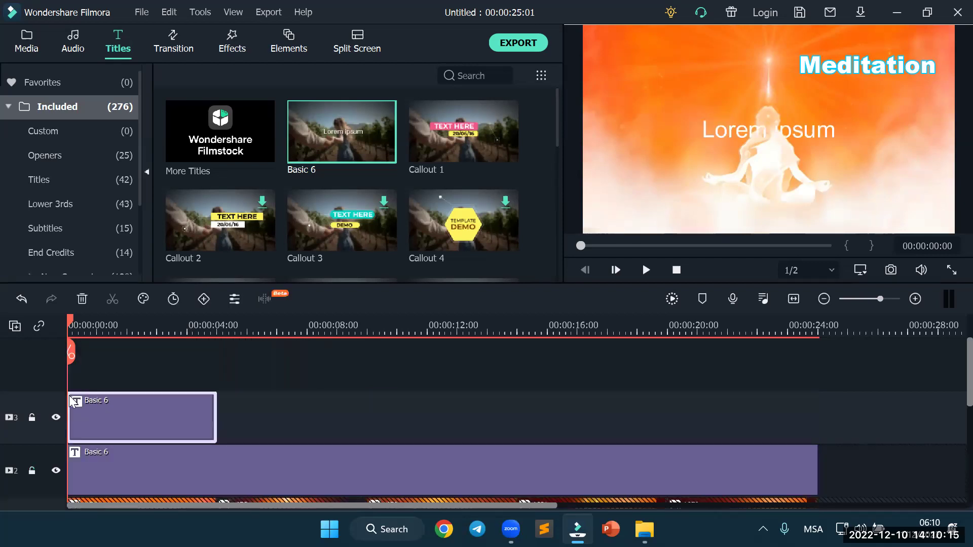
{"action": "left_click", "coordinate": [754, 126]}
{"action": "left_click_drag", "start_coordinate": [754, 125], "coordinate": [854, 86]}
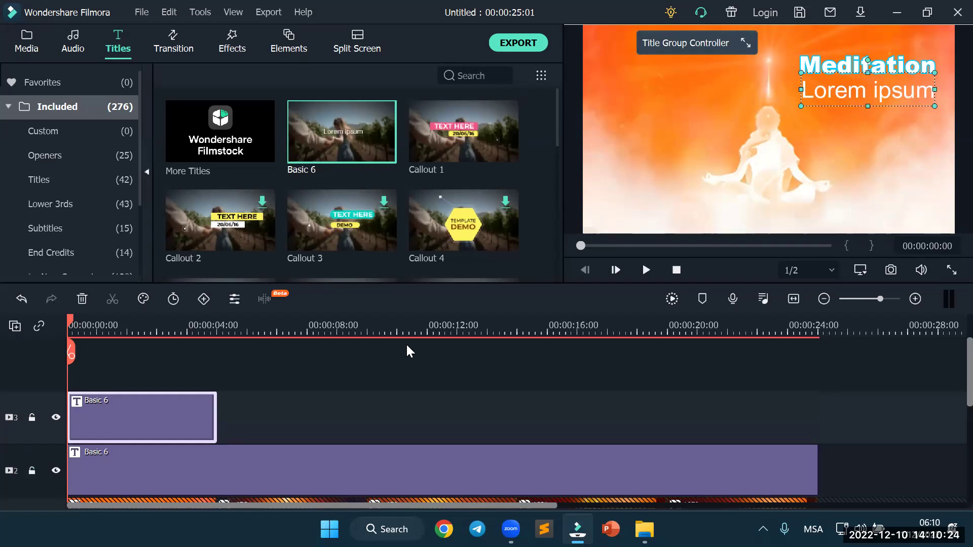
Change the track 3 title's text to Healthy Lifestyle and scale it down to roughly the width of Meditation
{"action": "double_click", "coordinate": [134, 418]}
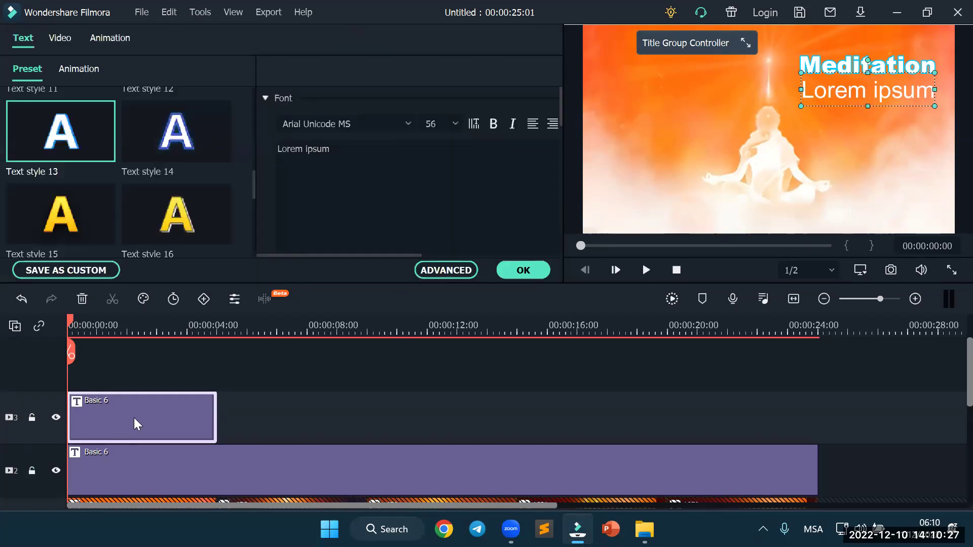
{"action": "triple_click", "coordinate": [307, 152]}
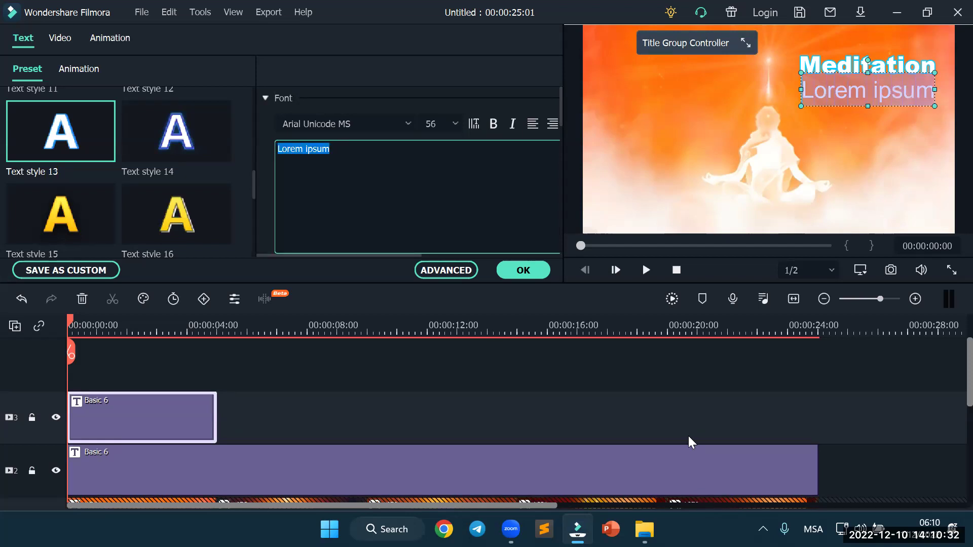
{"action": "type", "text": "Healthy Lifestyle"}
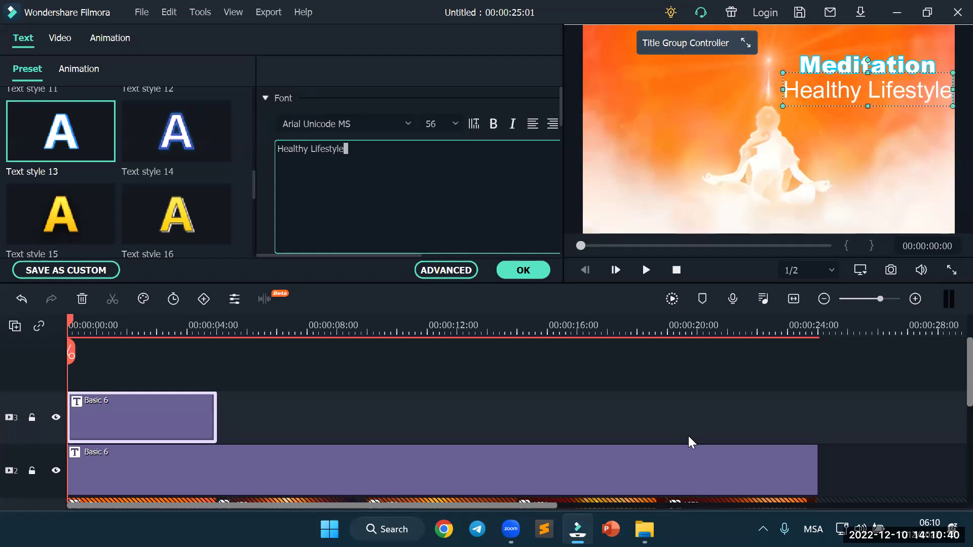
{"action": "mouse_move", "coordinate": [782, 72]}
{"action": "left_mouse_down"}
{"action": "mouse_move", "coordinate": [831, 96]}
{"action": "mouse_move", "coordinate": [822, 94]}
{"action": "left_mouse_up"}
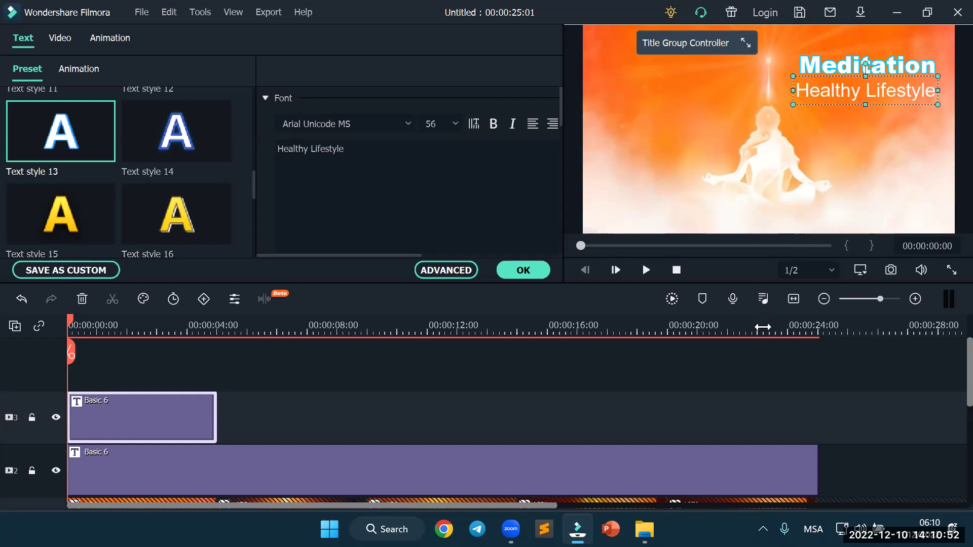
{"action": "left_click", "coordinate": [734, 379]}
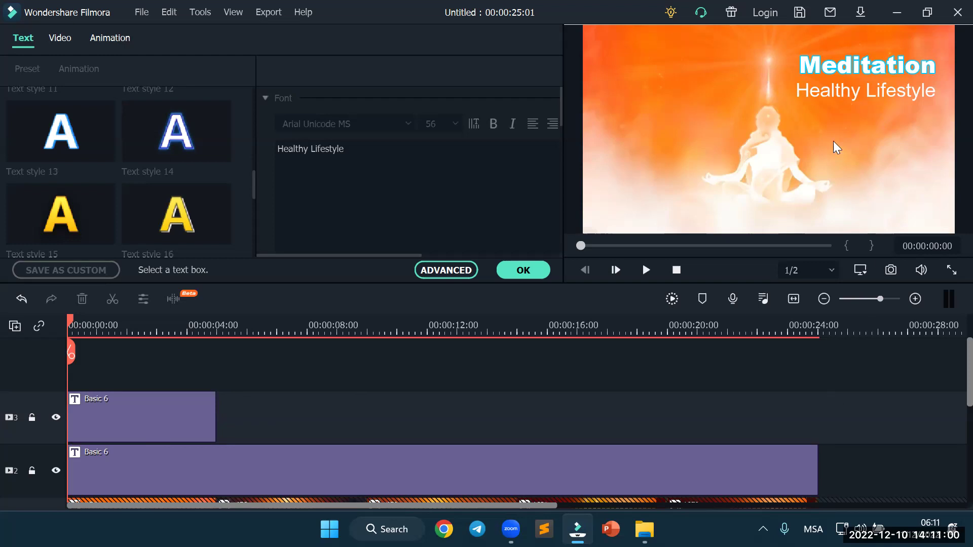
Extend the Healthy Lifestyle title to the end of the first transition, play the sequence past it and close the text settings
{"action": "left_click", "coordinate": [166, 421]}
{"action": "left_click_drag", "start_coordinate": [216, 414], "coordinate": [247, 409]}
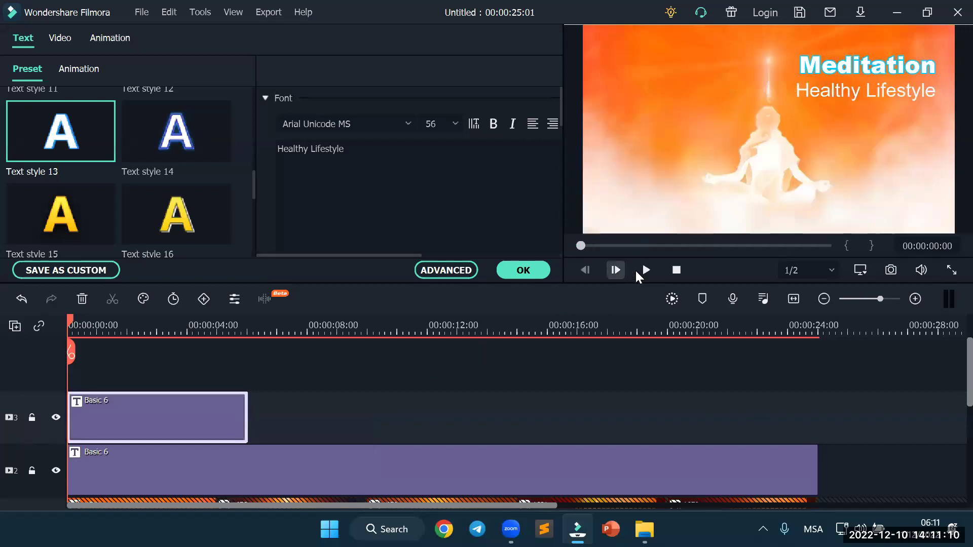
{"action": "left_click", "coordinate": [646, 270]}
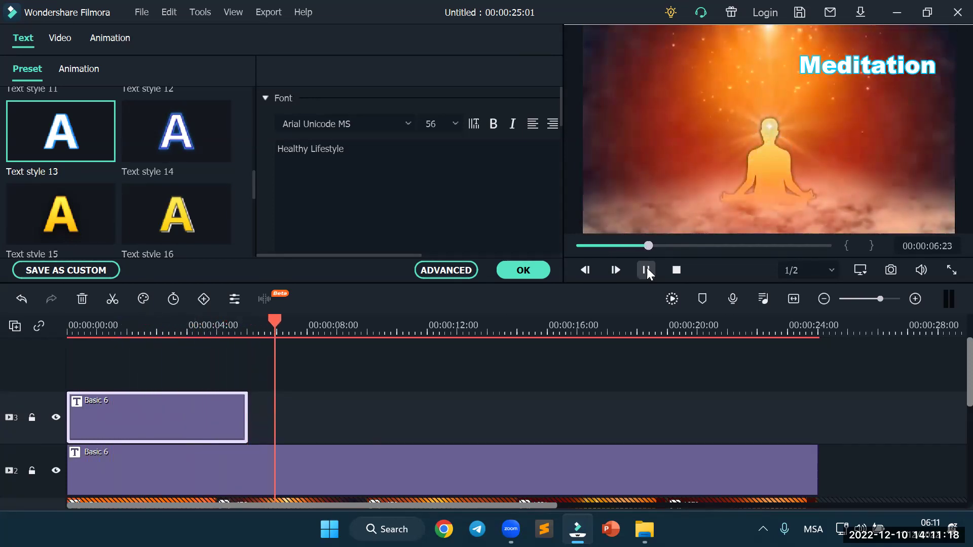
{"action": "left_click", "coordinate": [646, 267]}
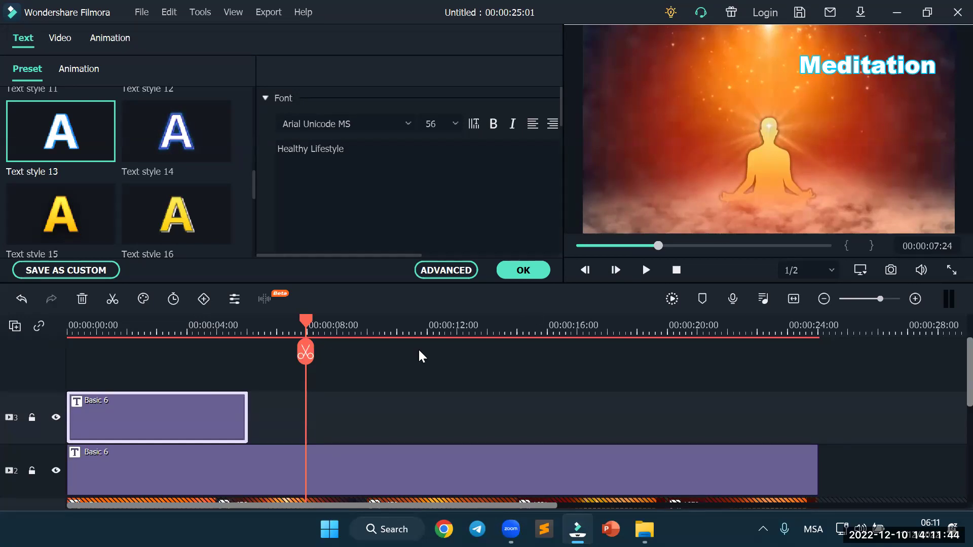
{"action": "scroll", "coordinate": [228, 382], "scroll_direction": "down", "scroll_amount": 1}
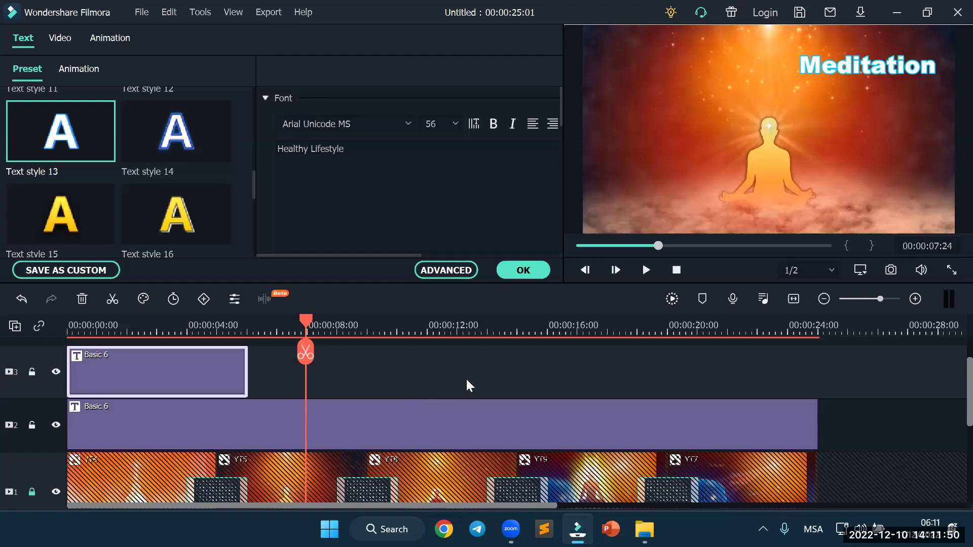
{"action": "scroll", "coordinate": [467, 380], "scroll_direction": "up", "scroll_amount": 1}
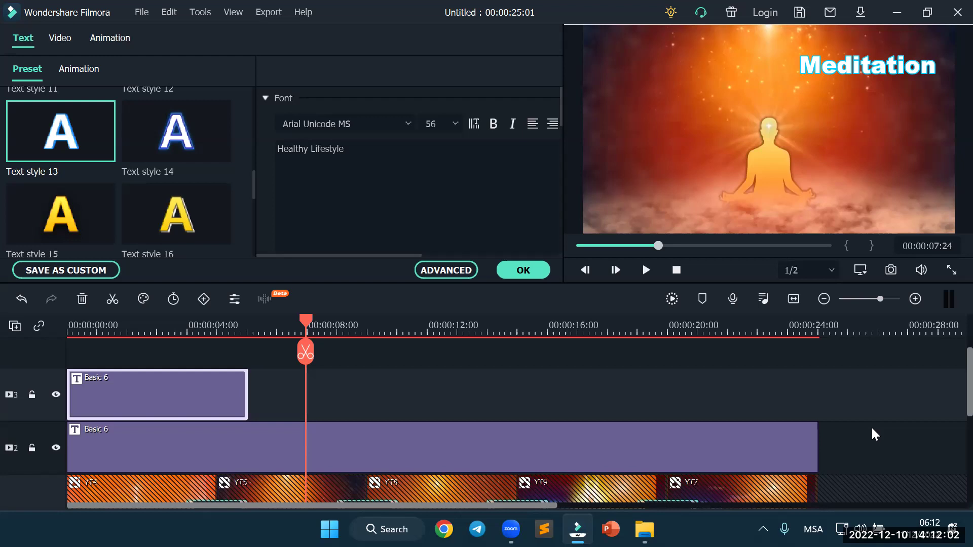
{"action": "left_click", "coordinate": [534, 271]}
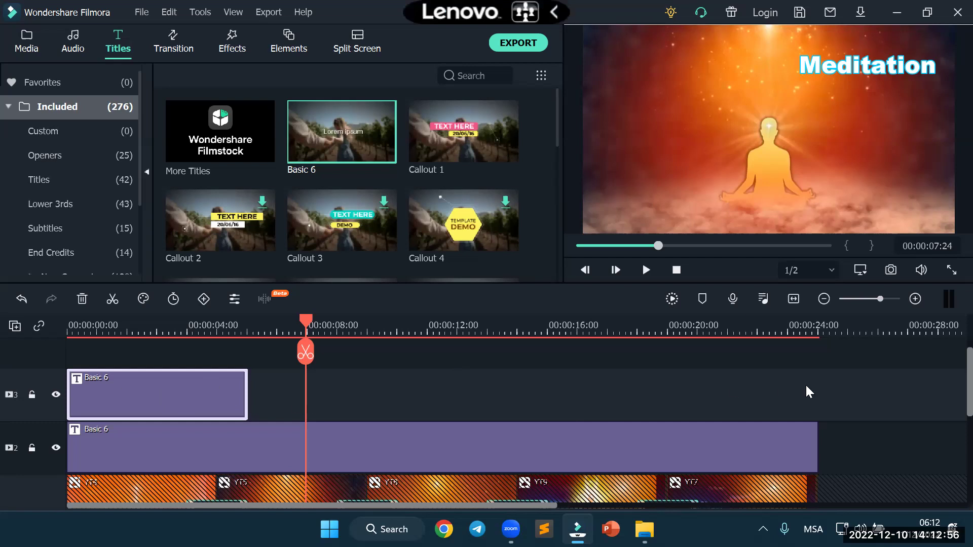
Add two more Basic 6 titles back to back after the Healthy Lifestyle title on track 3
{"action": "left_click_drag", "start_coordinate": [332, 123], "coordinate": [260, 398]}
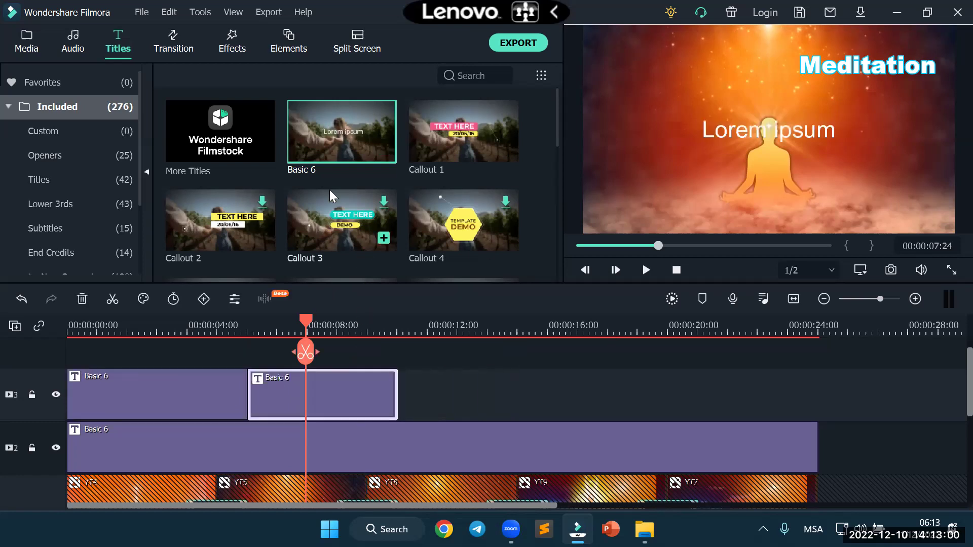
{"action": "left_click_drag", "start_coordinate": [334, 148], "coordinate": [405, 394]}
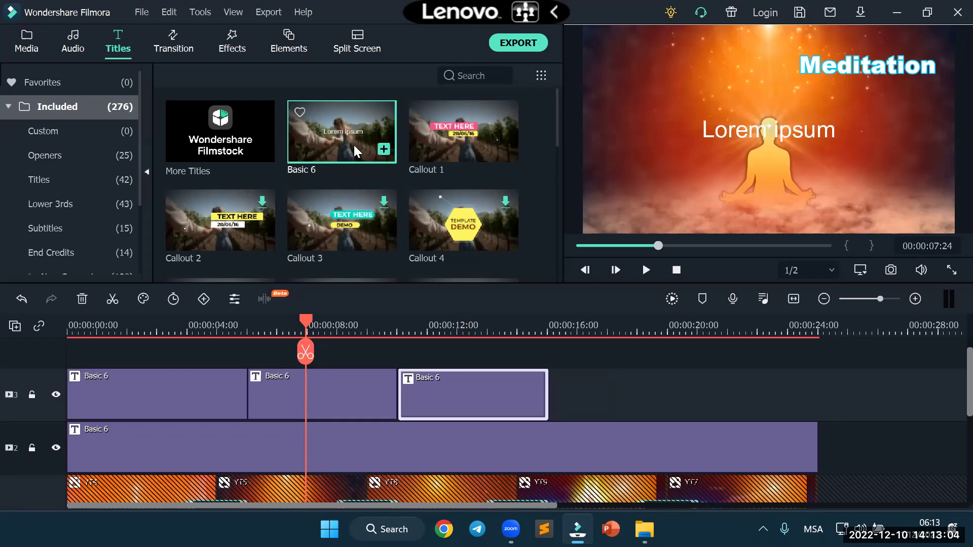
{"action": "scroll", "coordinate": [328, 163], "scroll_direction": "down", "scroll_amount": 5}
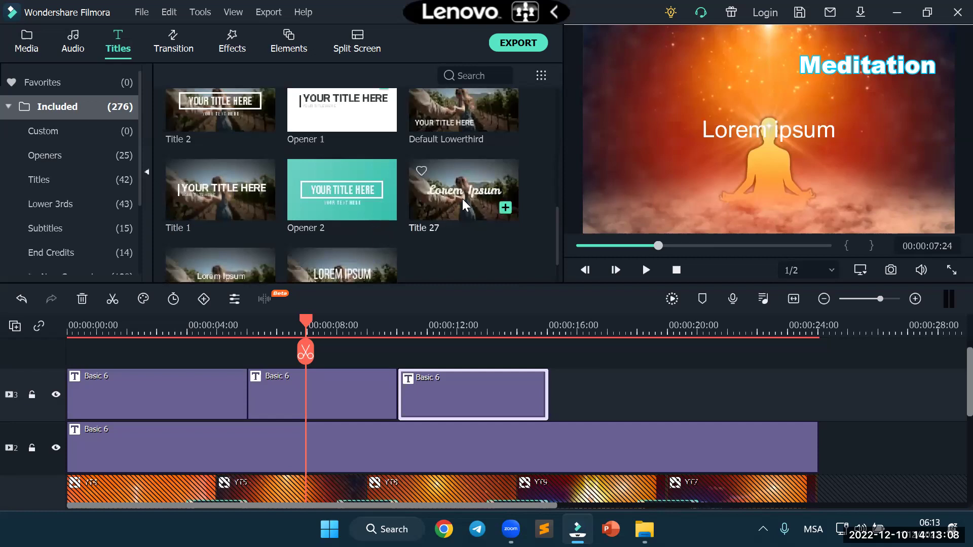
{"action": "scroll", "coordinate": [352, 74], "scroll_direction": "up", "scroll_amount": 5}
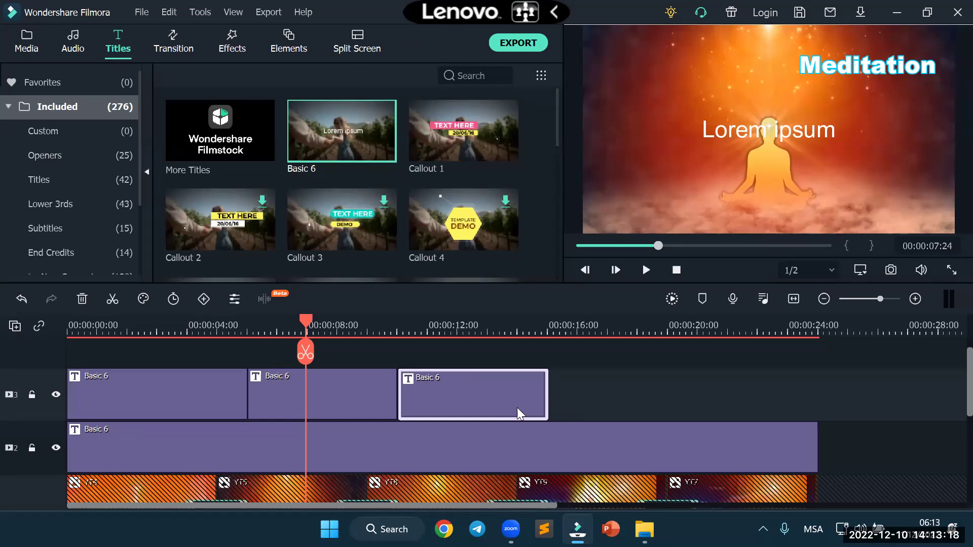
Open the text settings of the third title on track 3, select its placeholder text and close the settings
{"action": "left_click", "coordinate": [152, 406]}
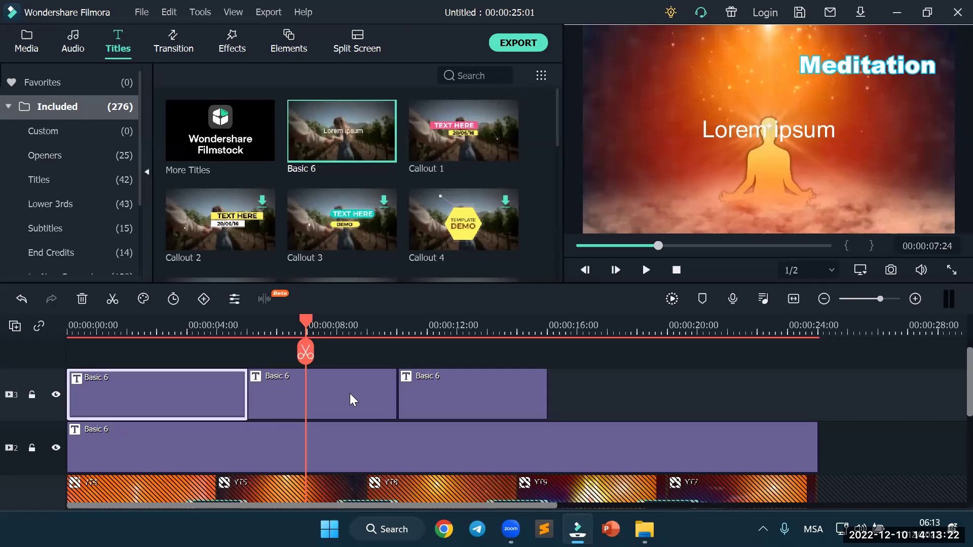
{"action": "double_click", "coordinate": [464, 384]}
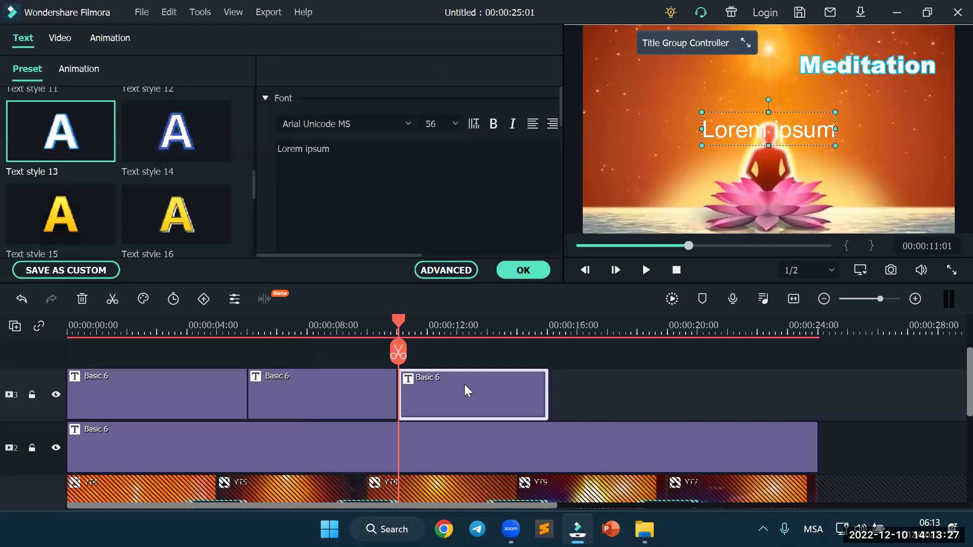
{"action": "left_click", "coordinate": [332, 150]}
{"action": "left_click_drag", "start_coordinate": [304, 151], "coordinate": [277, 150]}
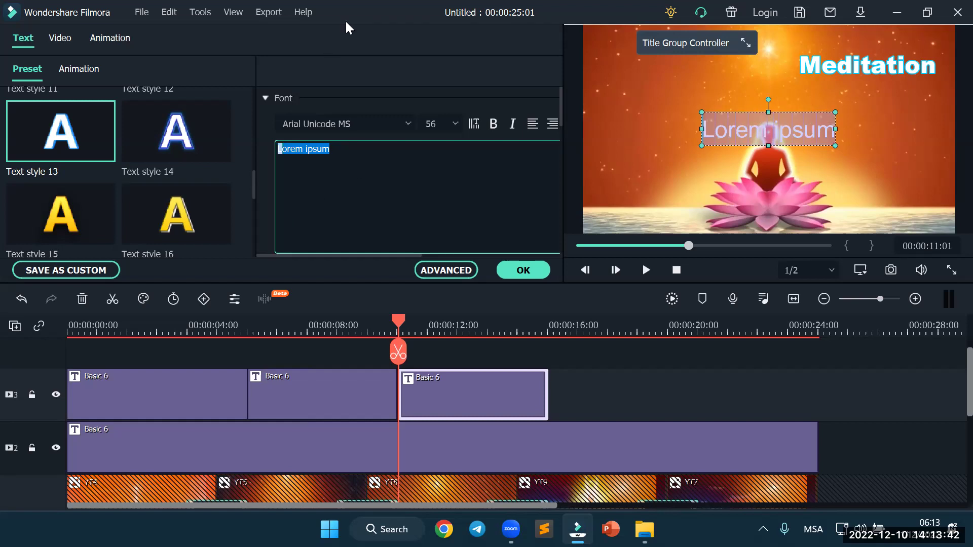
{"action": "left_click", "coordinate": [558, 99]}
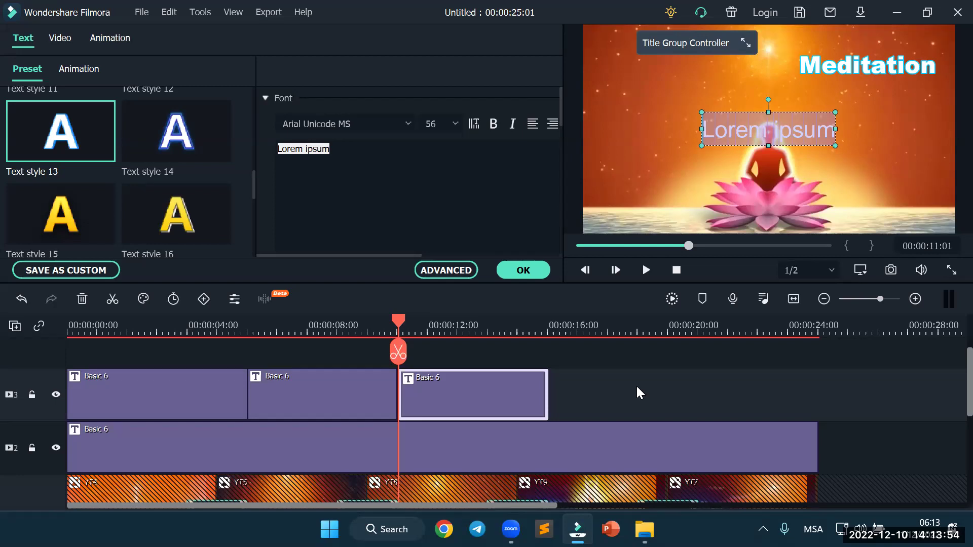
{"action": "left_click", "coordinate": [523, 270]}
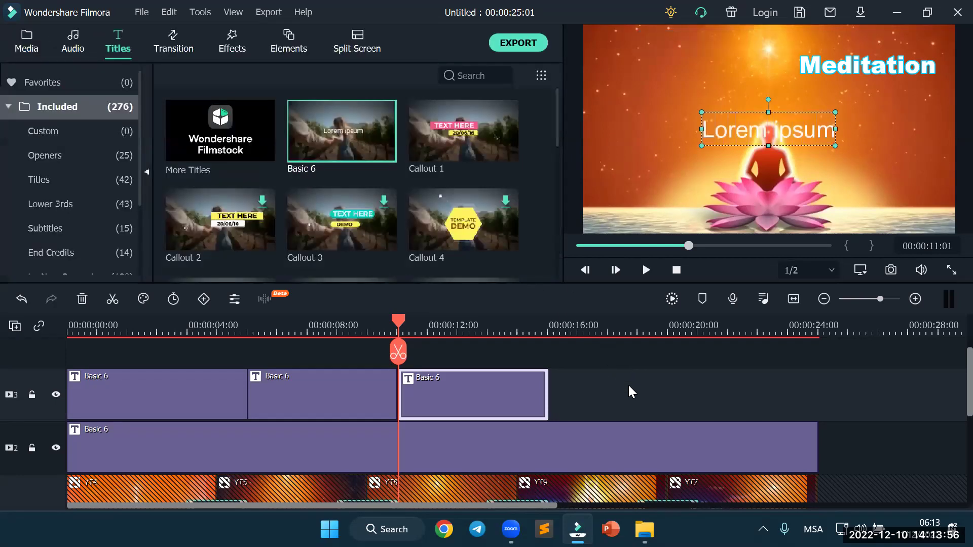
Delete the Meditation title, the first voice recording and the background music together from the timeline
{"action": "left_click", "coordinate": [628, 385]}
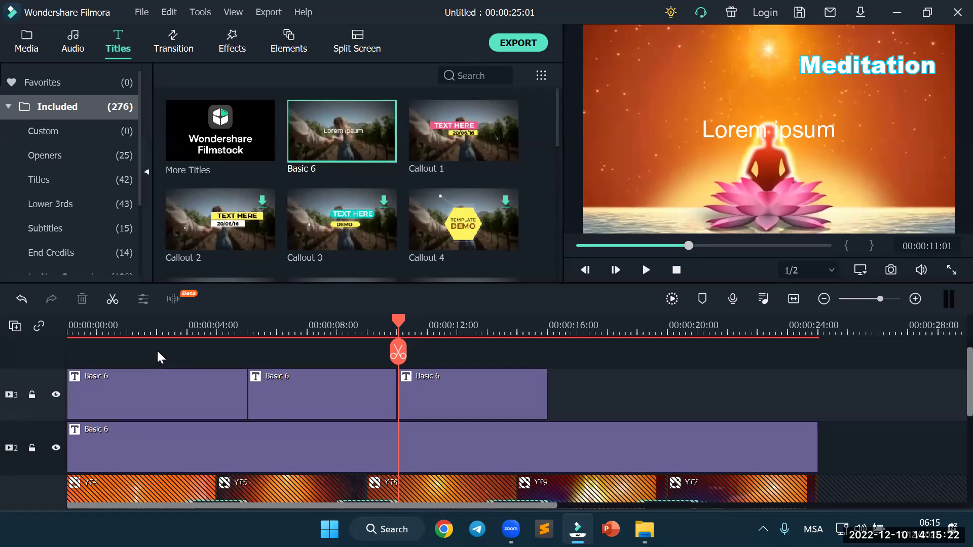
{"action": "left_click_drag", "start_coordinate": [157, 352], "coordinate": [232, 489]}
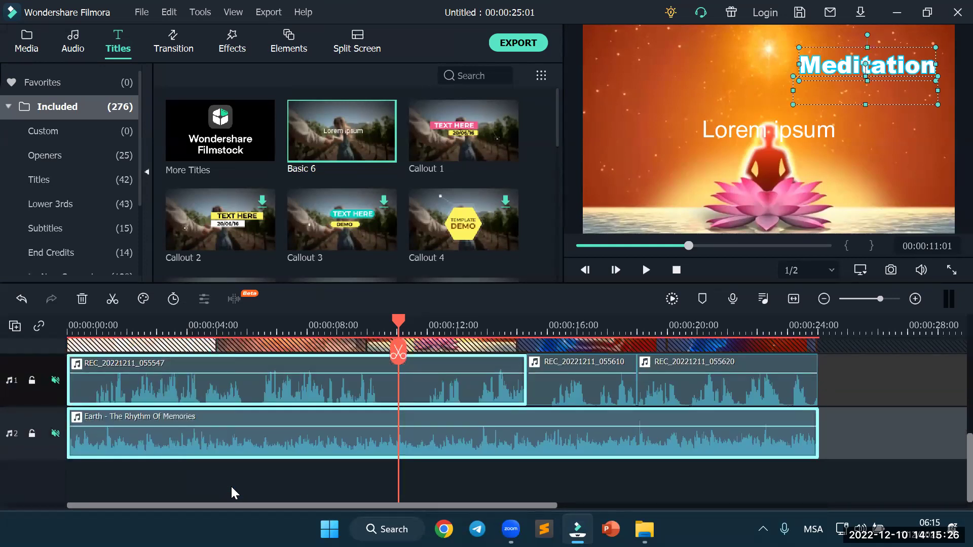
{"action": "key", "text": "Delete"}
{"action": "scroll", "coordinate": [231, 489], "scroll_direction": "up", "scroll_amount": 3}
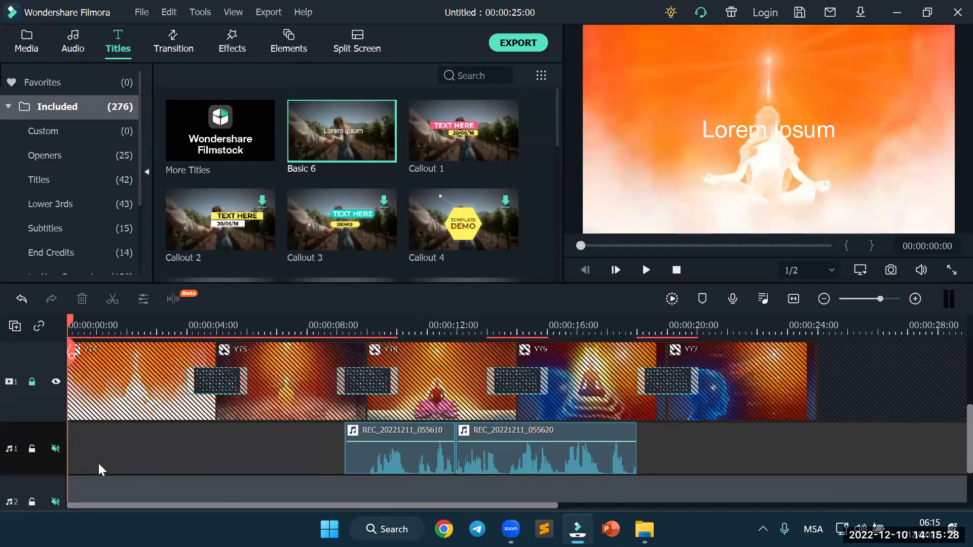
Unlock video track 1, leaving both audio tracks unlocked
{"action": "left_click", "coordinate": [32, 449]}
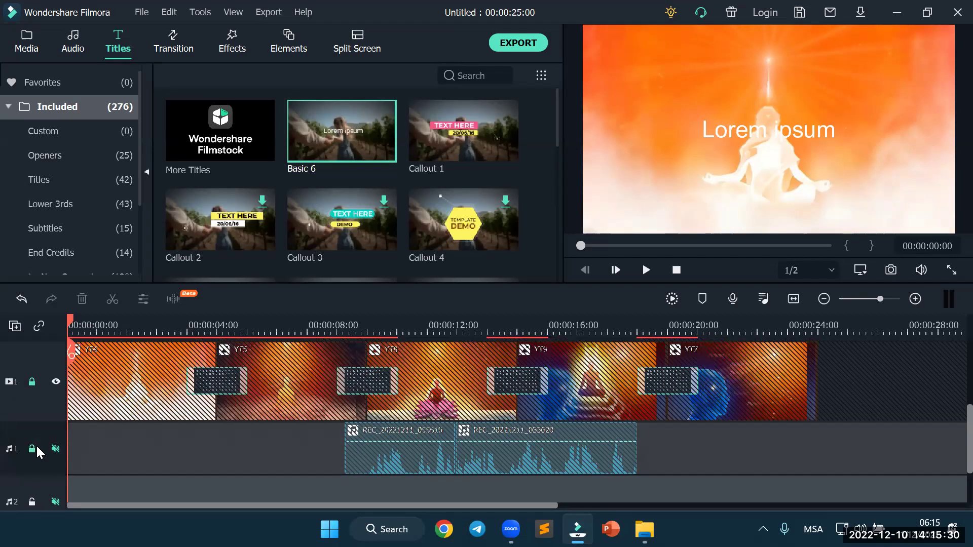
{"action": "left_click", "coordinate": [32, 449]}
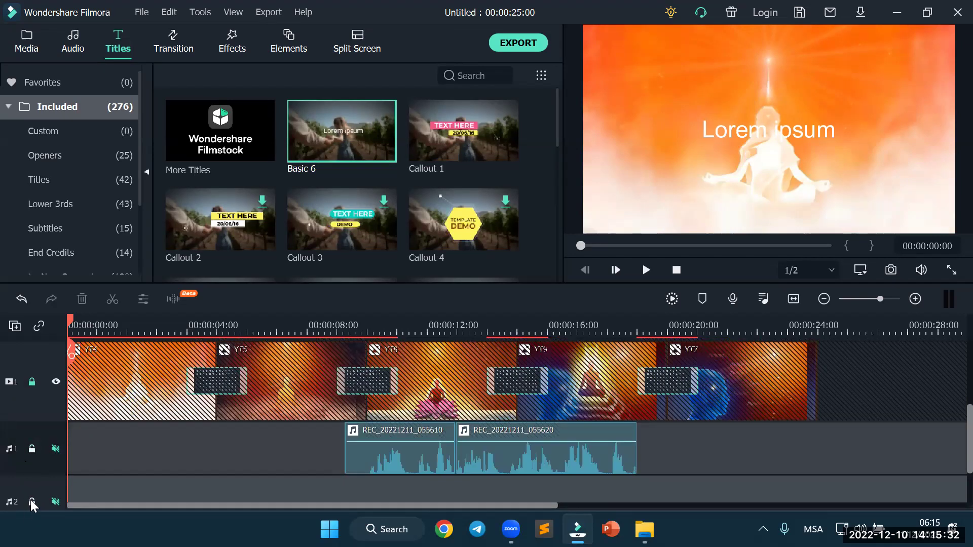
{"action": "left_click", "coordinate": [33, 383]}
{"action": "left_click", "coordinate": [31, 502]}
{"action": "left_click", "coordinate": [32, 502]}
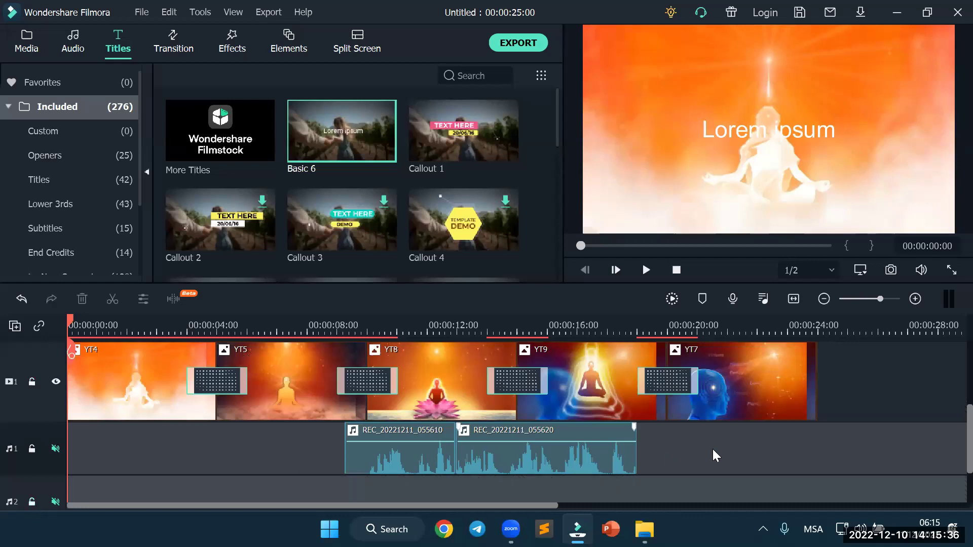
Delete all remaining clips from the timeline and remove the empty tracks
{"action": "left_click_drag", "start_coordinate": [600, 477], "coordinate": [130, 355]}
{"action": "key", "text": "Delete"}
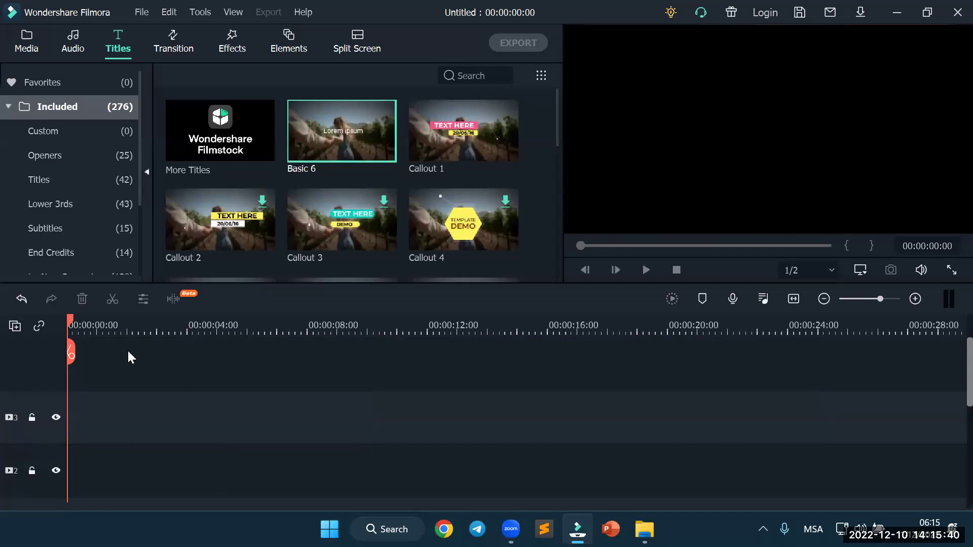
{"action": "right_click", "coordinate": [34, 403]}
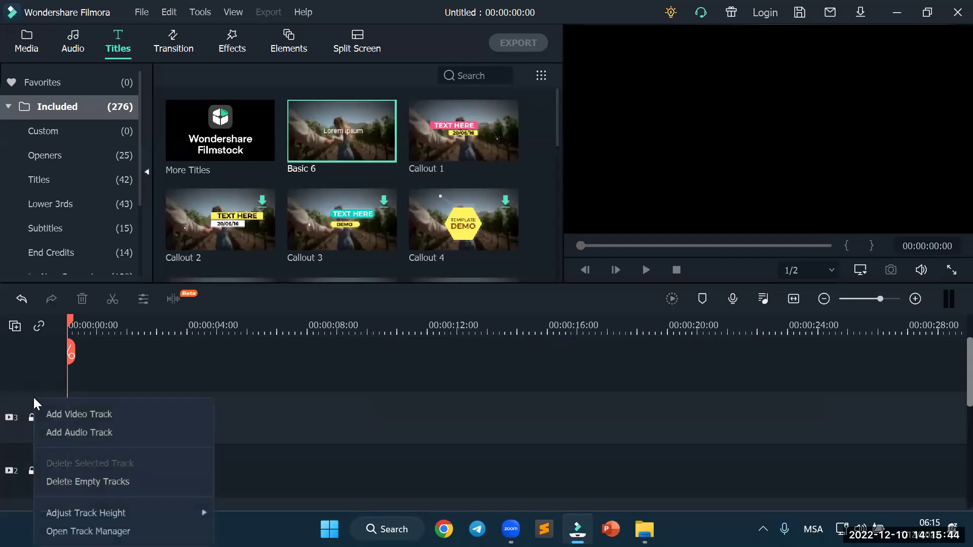
{"action": "left_click", "coordinate": [53, 482]}
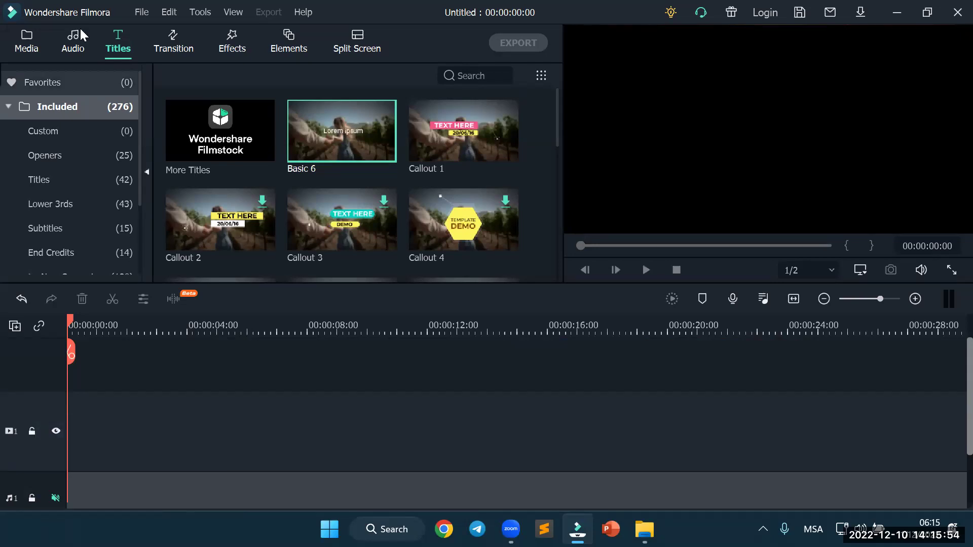
Place the YT14 image from the project media at the start of video track 1
{"action": "left_click", "coordinate": [17, 41]}
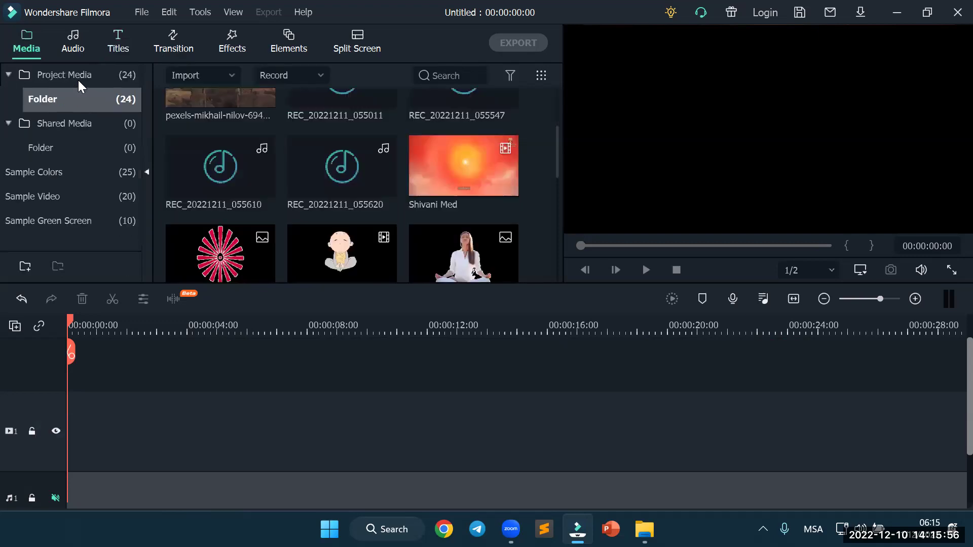
{"action": "scroll", "coordinate": [355, 196], "scroll_direction": "down", "scroll_amount": 5}
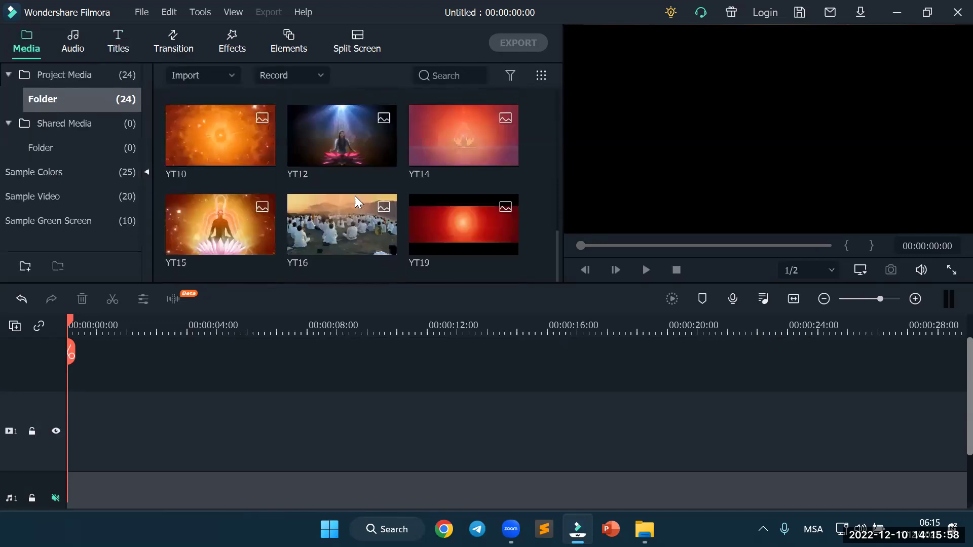
{"action": "left_click_drag", "start_coordinate": [468, 145], "coordinate": [77, 427]}
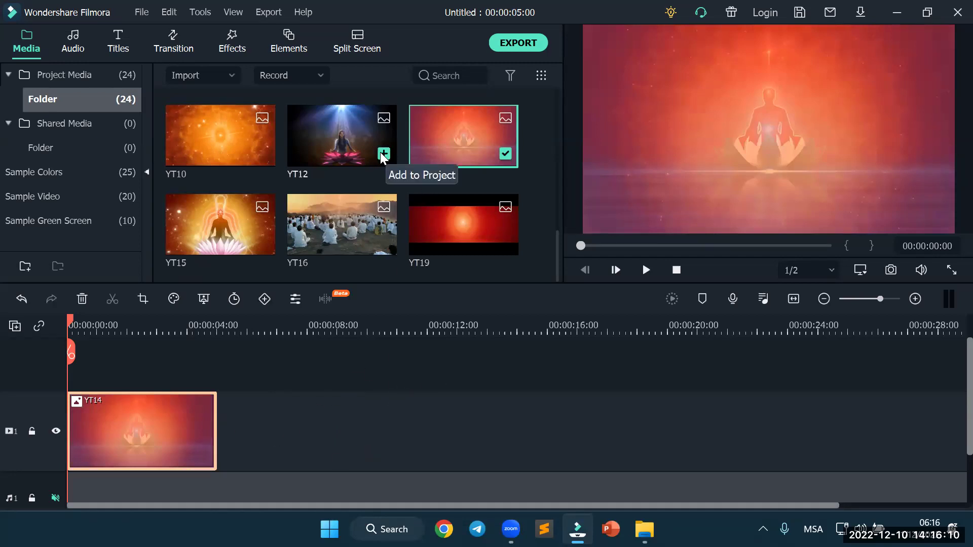
Insert the images YT12, YT10, YT15 and YT16 in that order before YT14, and move the playhead to the end of the clips
{"action": "left_click", "coordinate": [384, 154]}
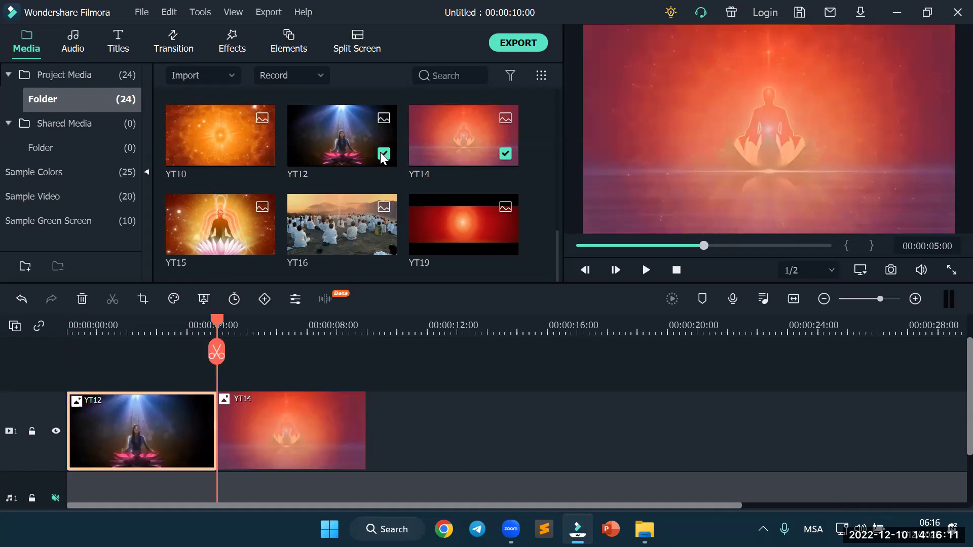
{"action": "left_click", "coordinate": [263, 153]}
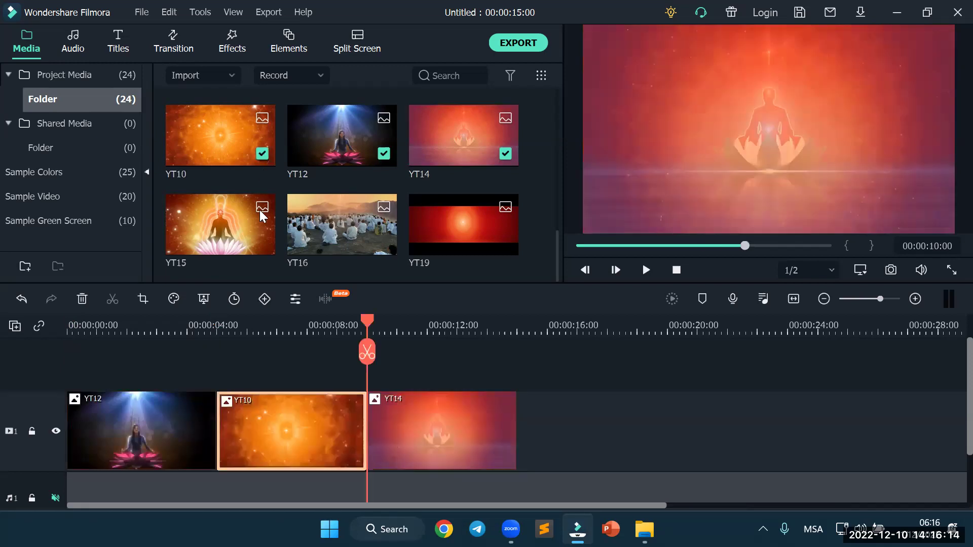
{"action": "left_click", "coordinate": [263, 243]}
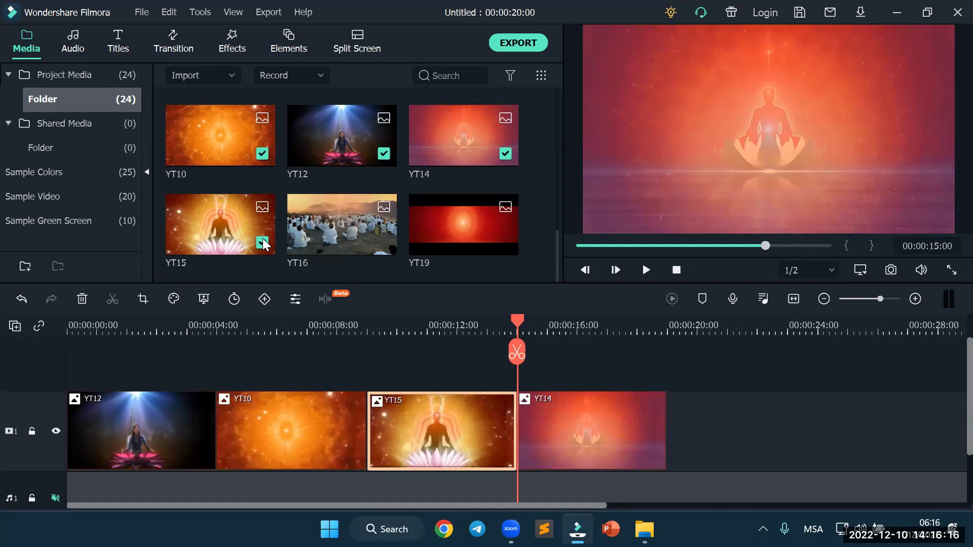
{"action": "mouse_move", "coordinate": [334, 241]}
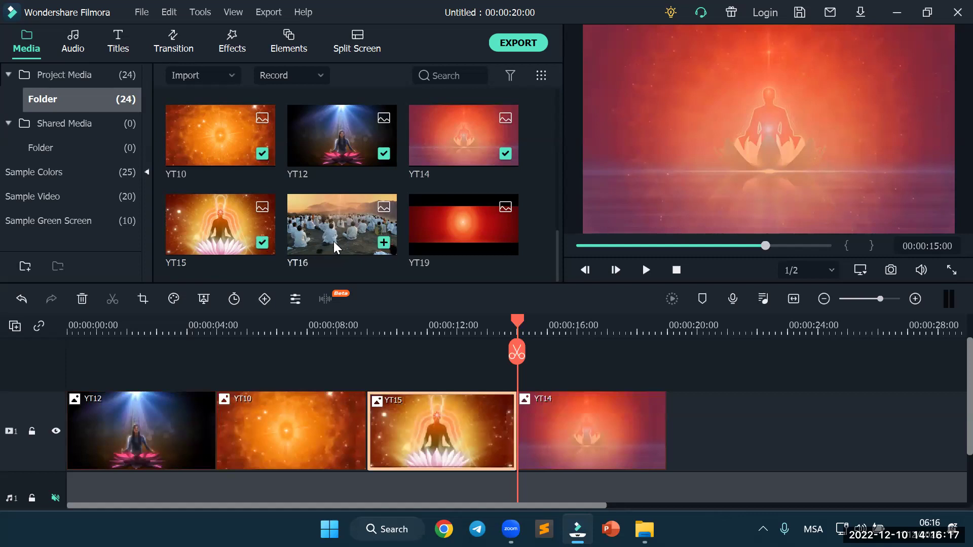
{"action": "left_click", "coordinate": [387, 241]}
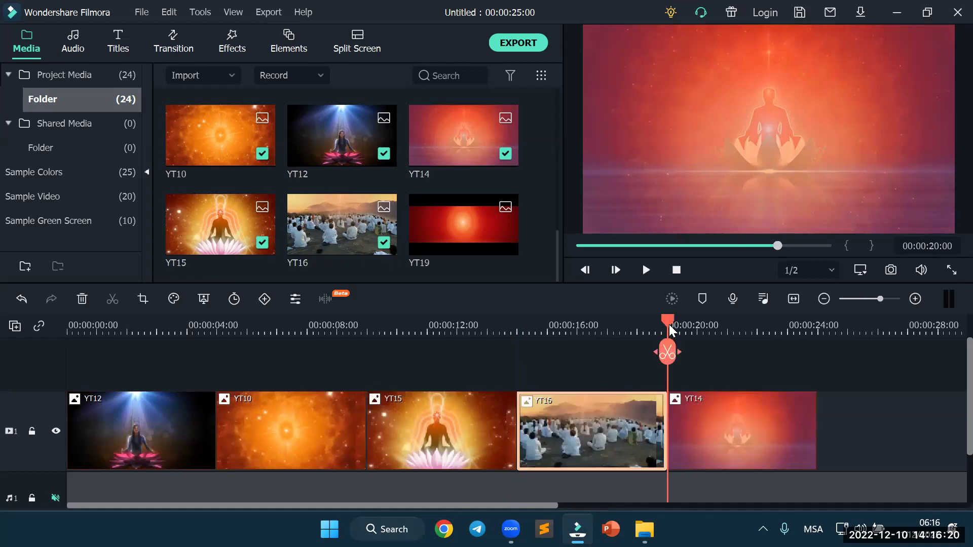
{"action": "left_click_drag", "start_coordinate": [670, 330], "coordinate": [816, 354]}
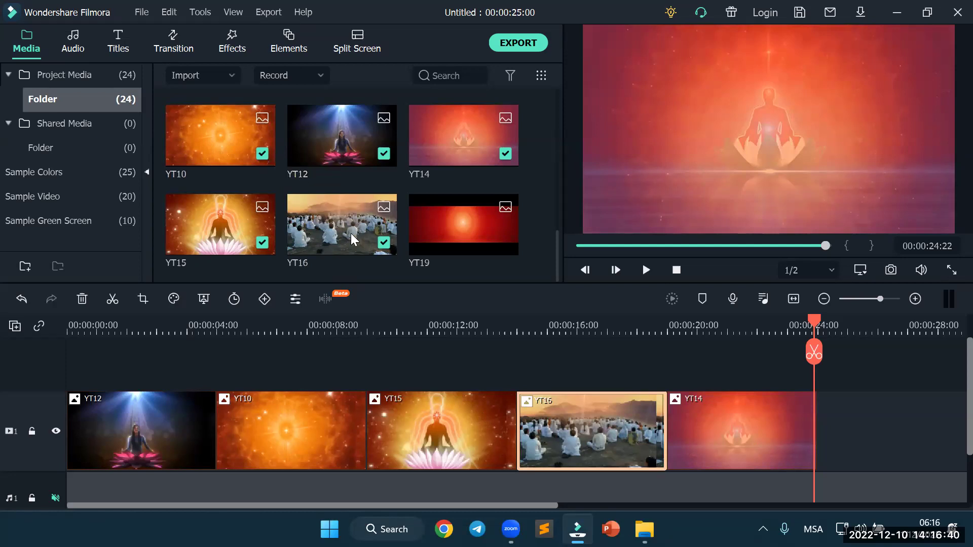
Move the YT12 image up to a new video track 2 and the YT10 image up to a new video track 3
{"action": "scroll", "coordinate": [353, 238], "scroll_direction": "up", "scroll_amount": 10}
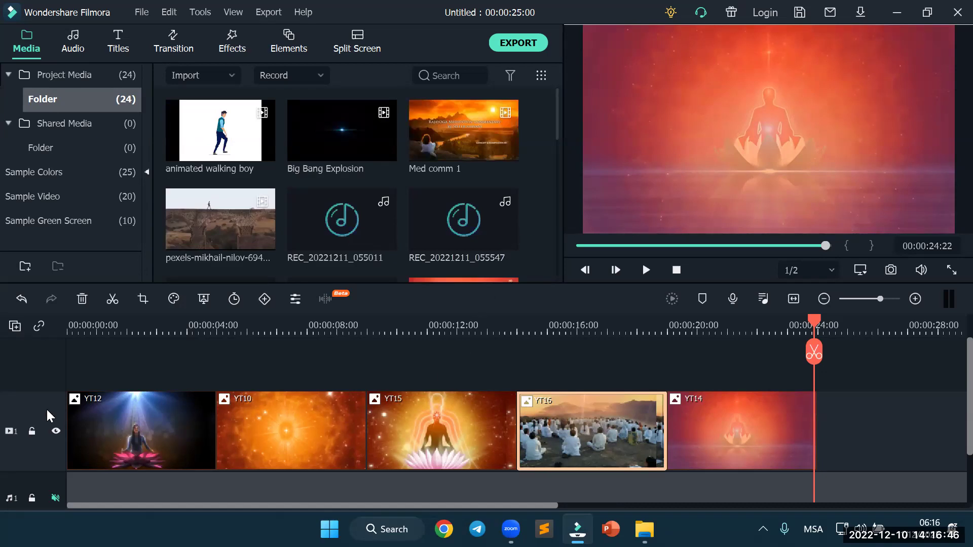
{"action": "left_click_drag", "start_coordinate": [125, 426], "coordinate": [137, 375]}
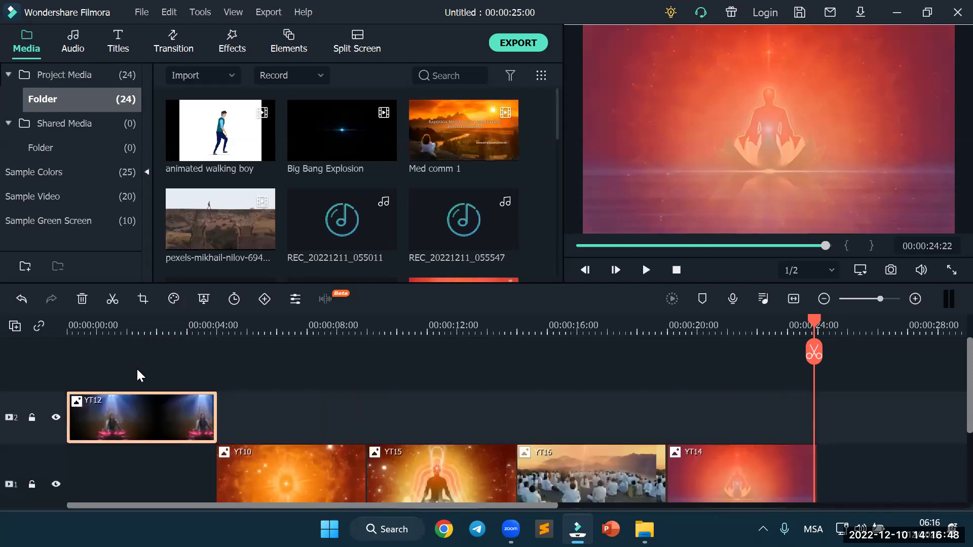
{"action": "left_click", "coordinate": [273, 464]}
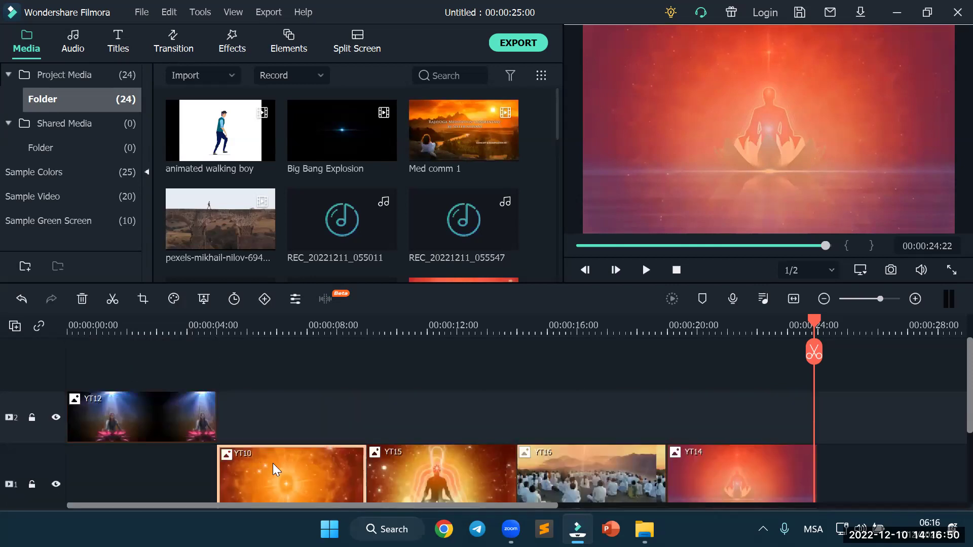
{"action": "left_click_drag", "start_coordinate": [273, 463], "coordinate": [278, 378]}
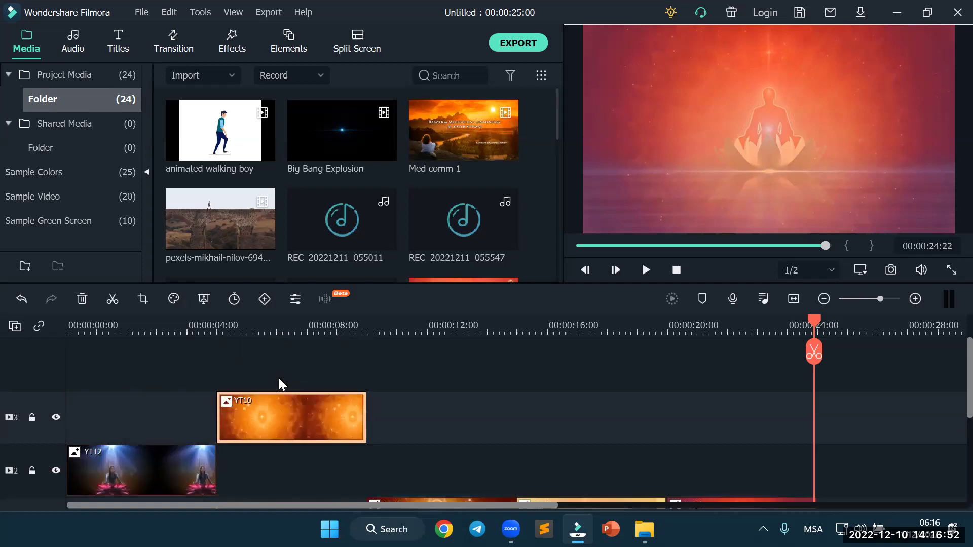
Shift the YT15, YT16 and YT14 images back so they run consecutively from the start of video track 1
{"action": "scroll", "coordinate": [286, 370], "scroll_direction": "down", "scroll_amount": 2}
{"action": "left_click_drag", "start_coordinate": [462, 462], "coordinate": [220, 475]}
{"action": "left_click_drag", "start_coordinate": [517, 461], "coordinate": [264, 469]}
{"action": "left_click_drag", "start_coordinate": [696, 466], "coordinate": [411, 468]}
{"action": "scroll", "coordinate": [524, 464], "scroll_direction": "up", "scroll_amount": 3}
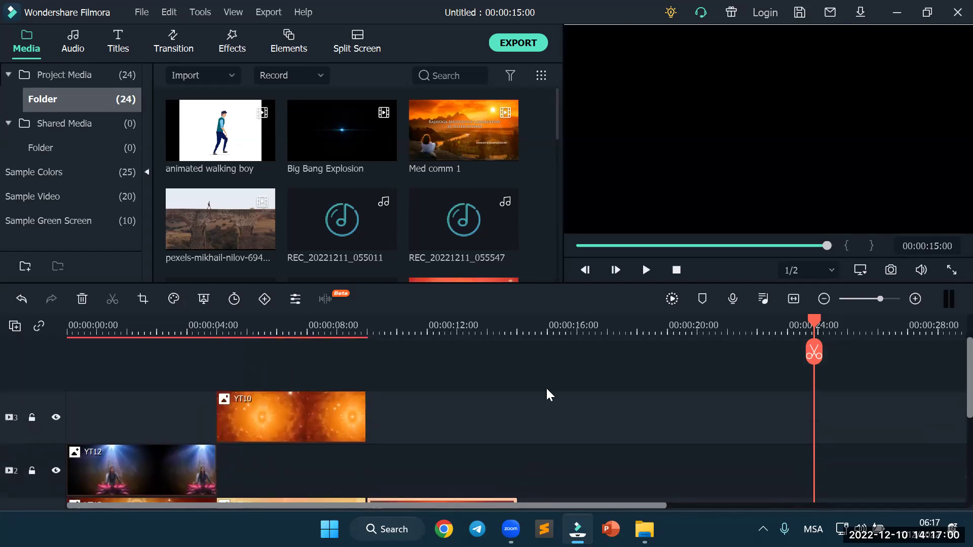
Try placing the Med comm 1 video on a new video track 4 after YT10, and undo the placement
{"action": "left_click_drag", "start_coordinate": [432, 124], "coordinate": [372, 366]}
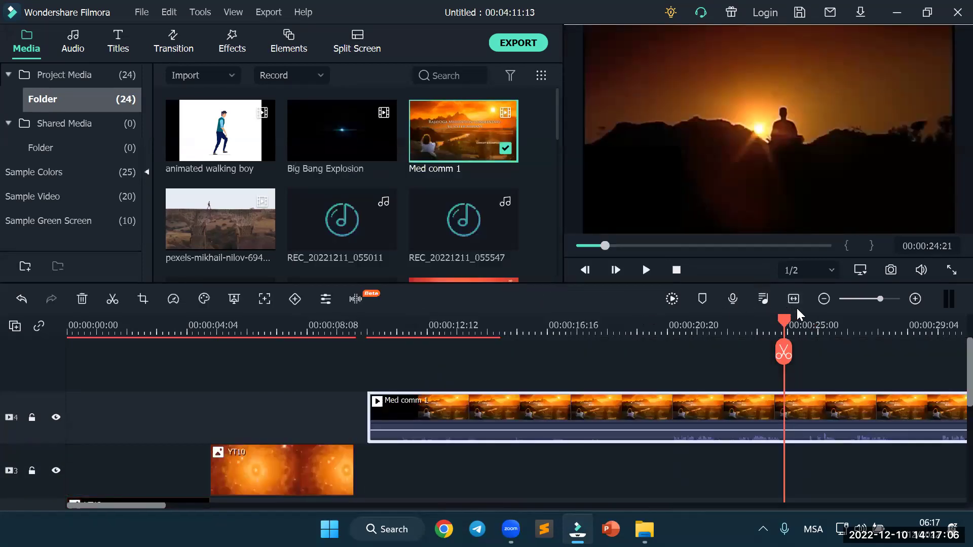
{"action": "left_click", "coordinate": [793, 299]}
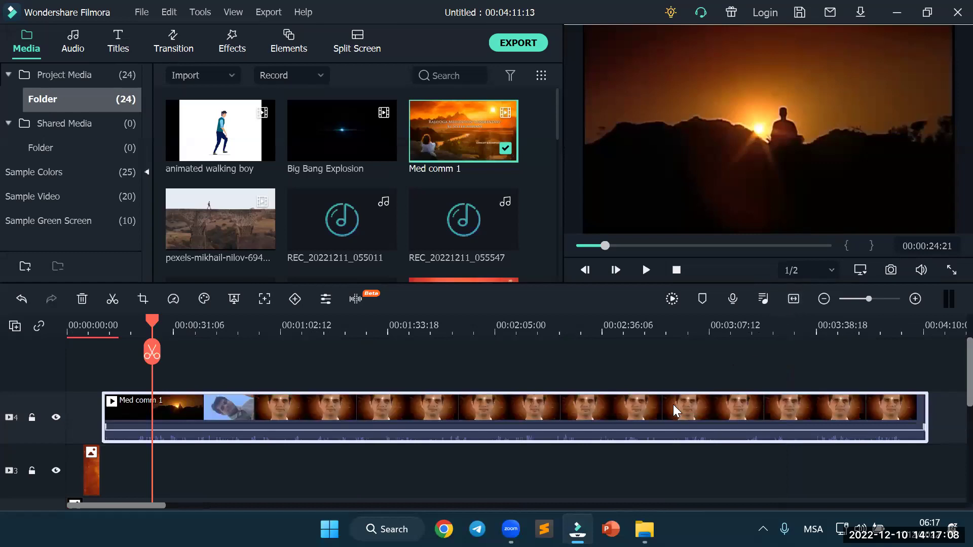
{"action": "key", "text": "ctrl+z"}
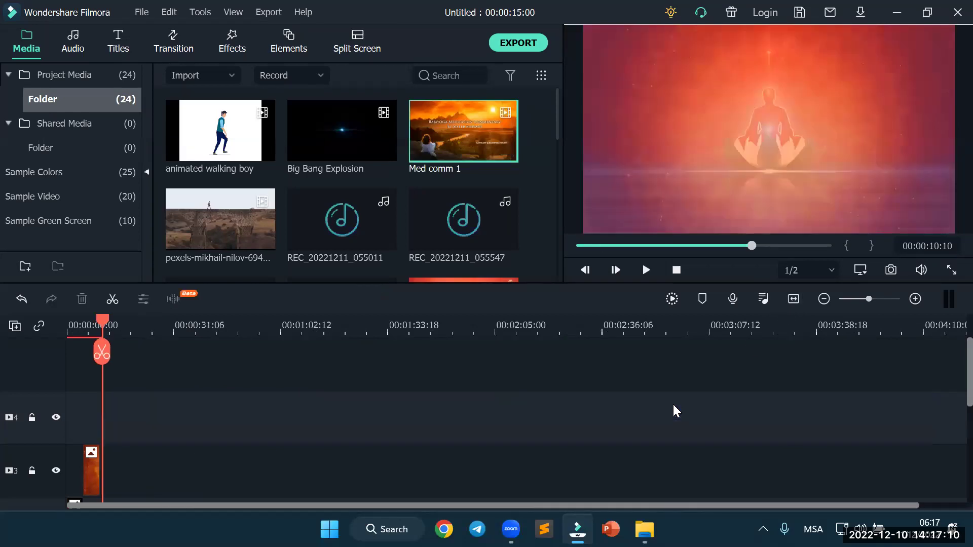
{"action": "left_click", "coordinate": [796, 302]}
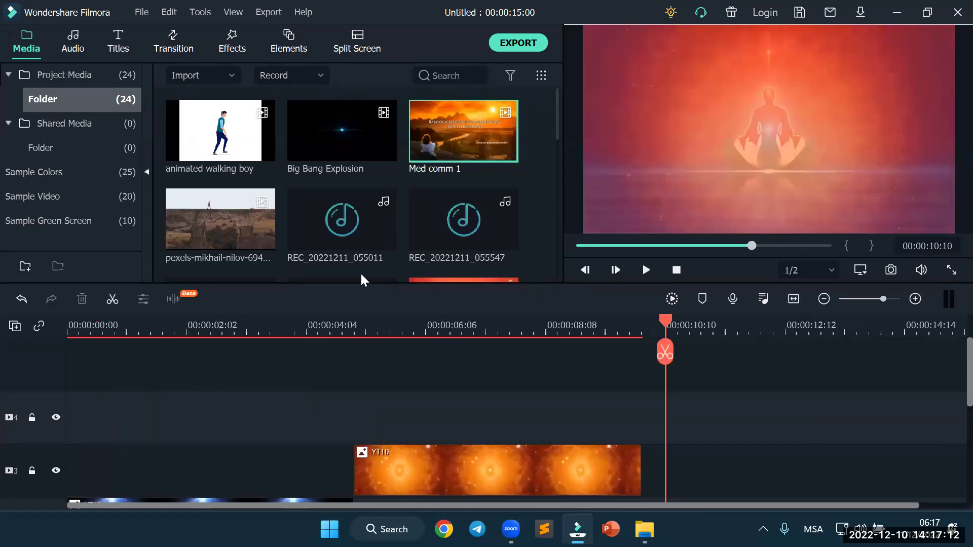
Place the pexels landscape video on video track 4, matching the project settings to the media at 1920 x 1080 25fps
{"action": "left_click_drag", "start_coordinate": [250, 244], "coordinate": [57, 438]}
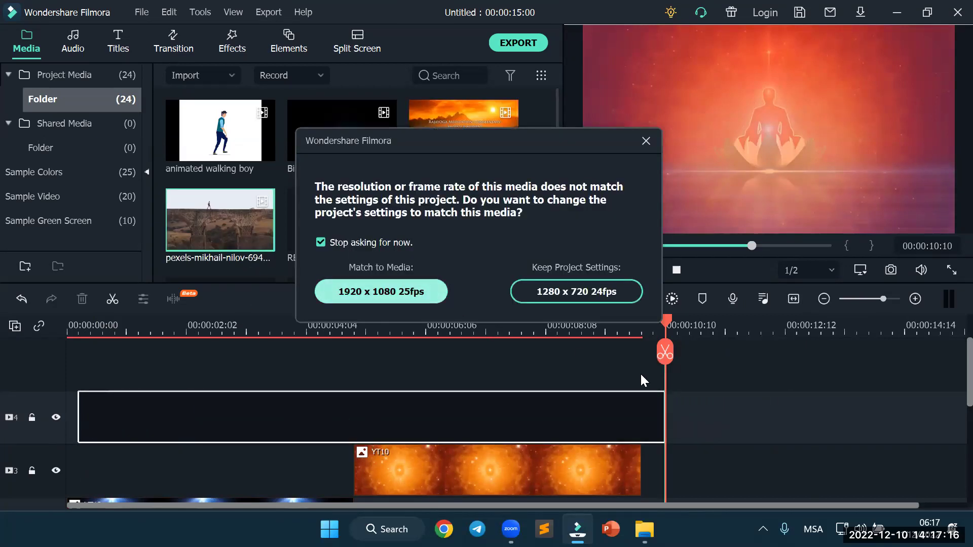
{"action": "key", "text": "Return"}
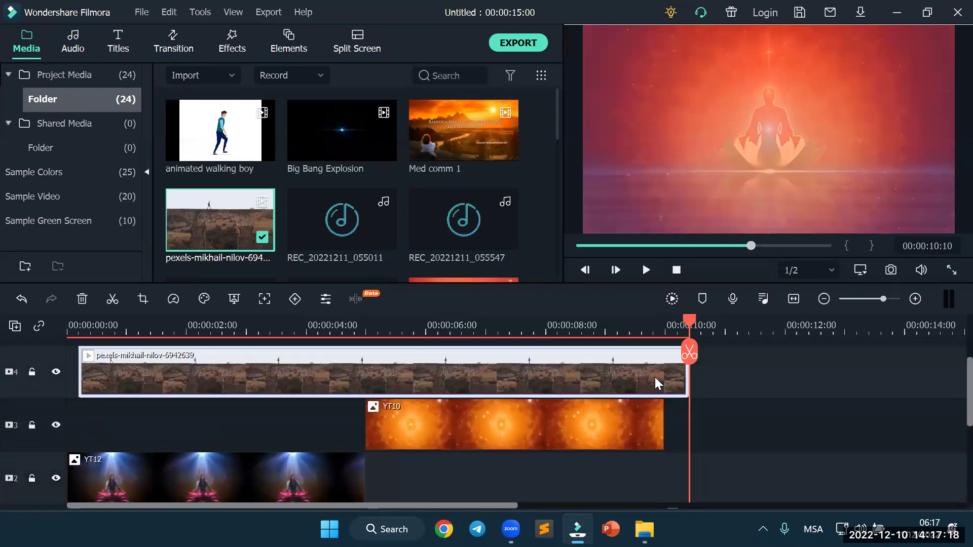
{"action": "scroll", "coordinate": [655, 377], "scroll_direction": "up", "scroll_amount": 1}
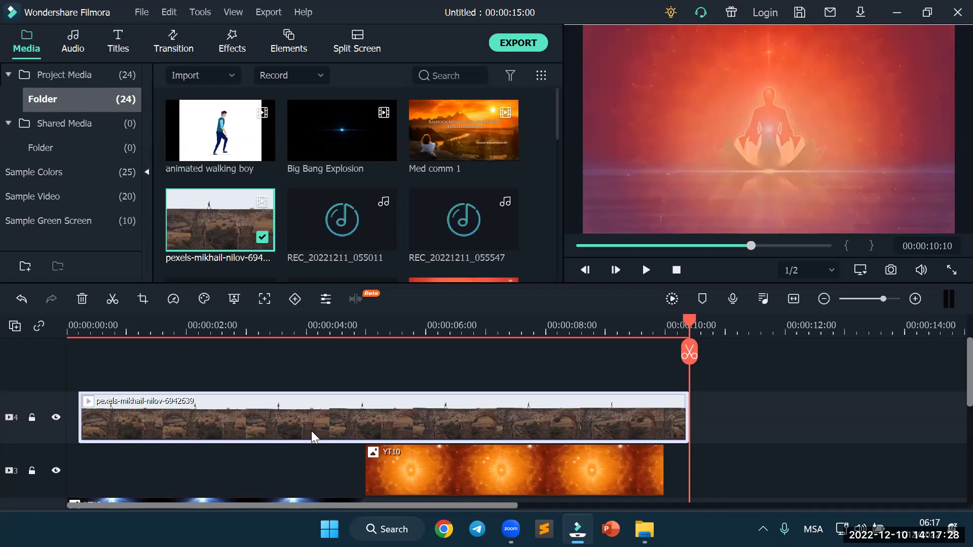
Delete the pexels video and the YT10 and YT12 images from the tracks above video track 1
{"action": "key", "text": "Delete"}
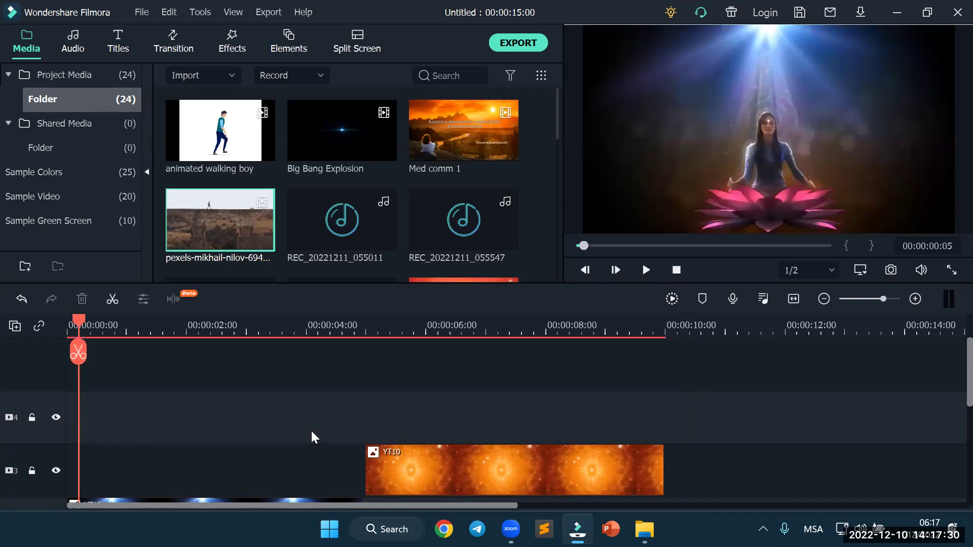
{"action": "left_click", "coordinate": [456, 482]}
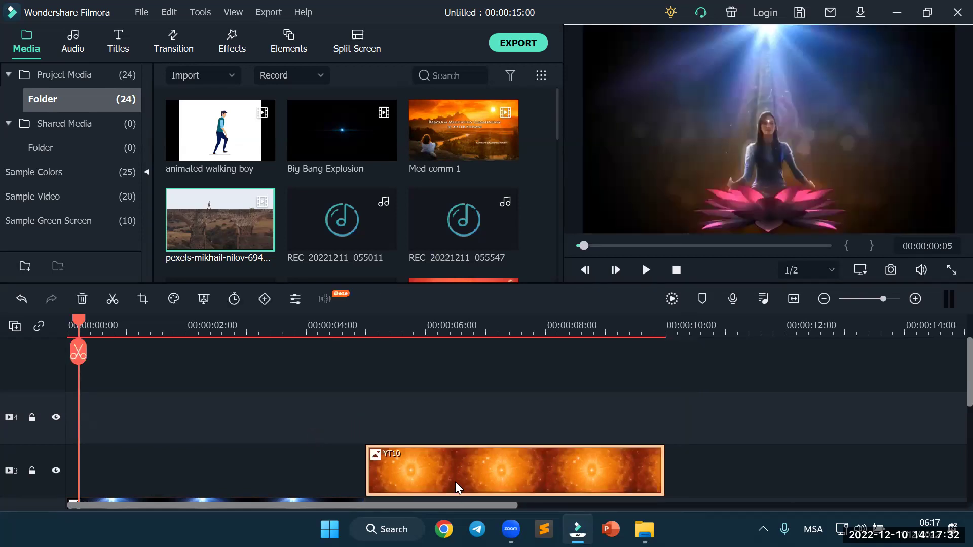
{"action": "key", "text": "Delete"}
{"action": "scroll", "coordinate": [454, 480], "scroll_direction": "down", "scroll_amount": 3}
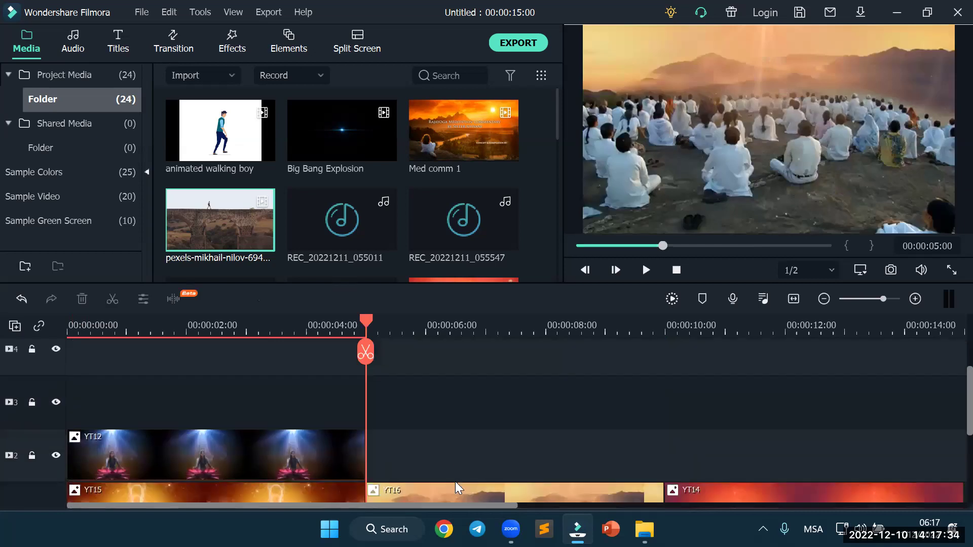
{"action": "left_click", "coordinate": [272, 411]}
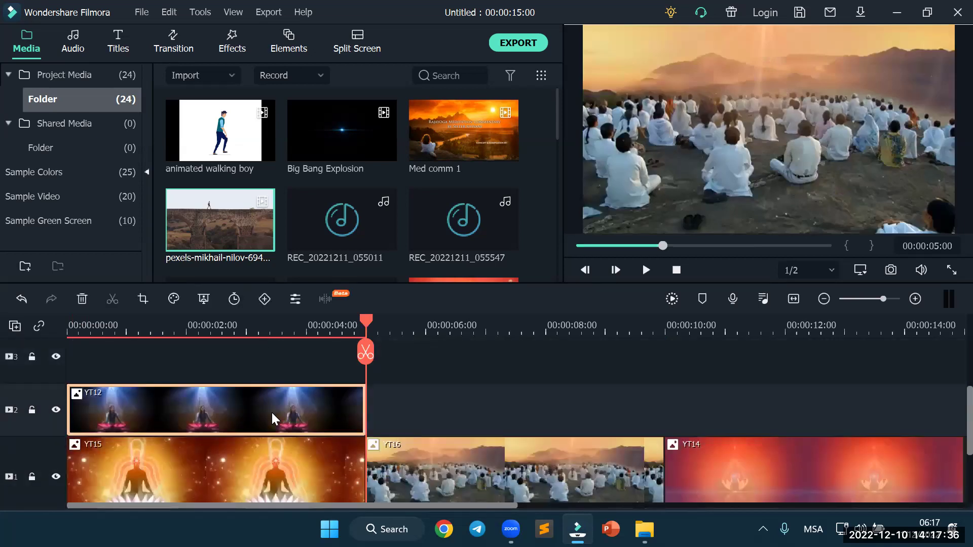
{"action": "key", "text": "Delete"}
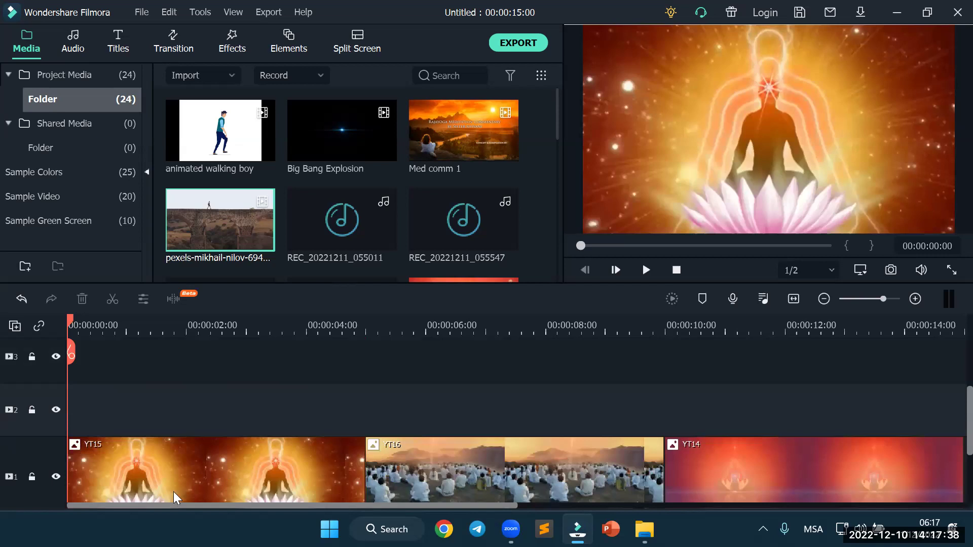
Delete all the empty video tracks above video track 1 from the timeline
{"action": "scroll", "coordinate": [69, 406], "scroll_direction": "up", "scroll_amount": 2}
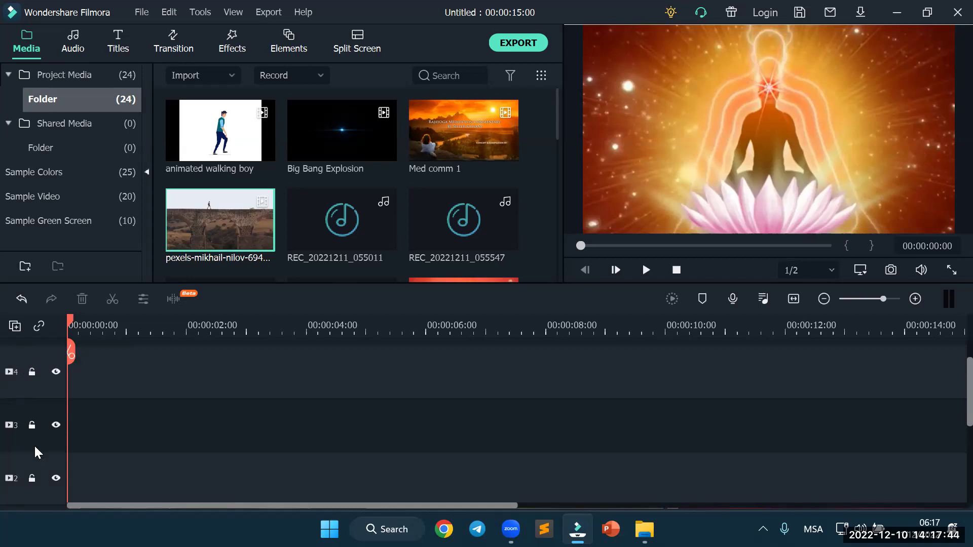
{"action": "right_click", "coordinate": [32, 357]}
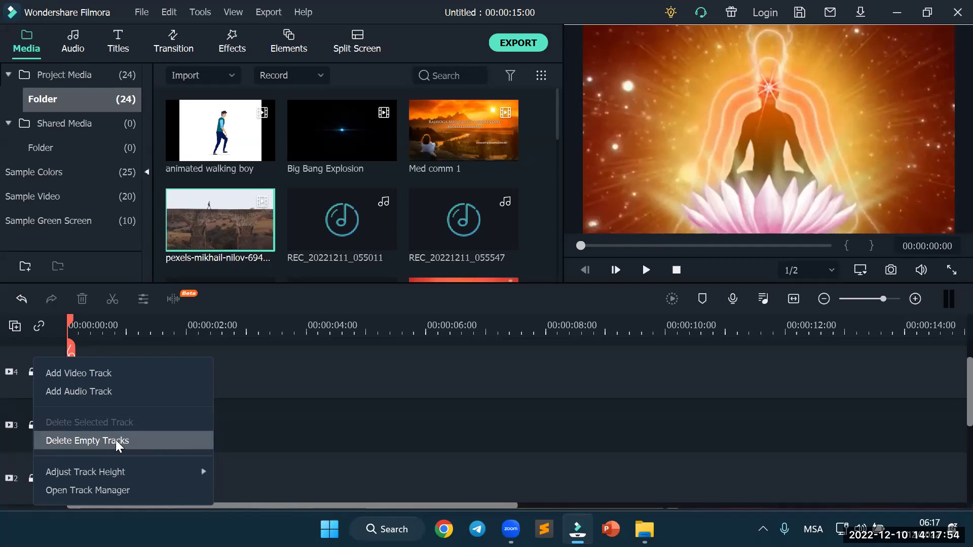
{"action": "left_click", "coordinate": [14, 395]}
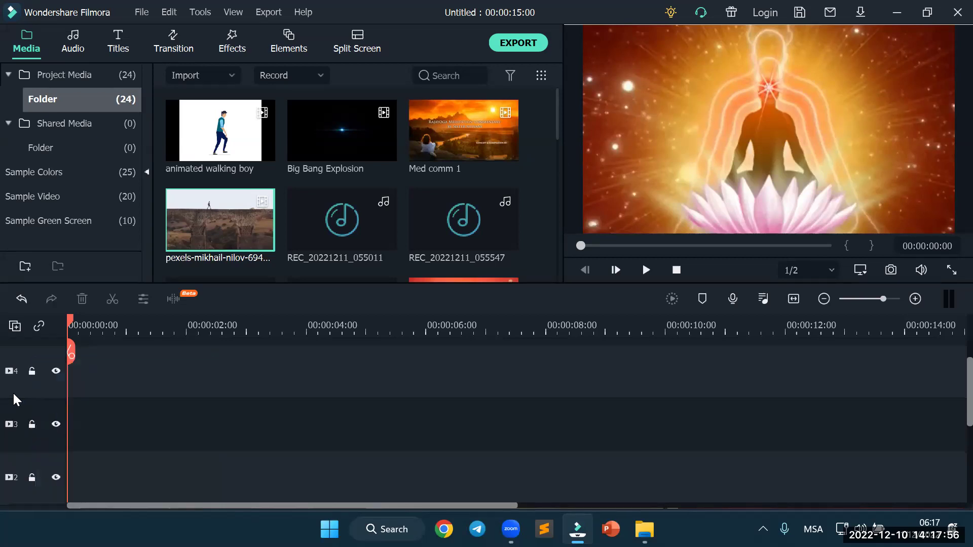
{"action": "right_click", "coordinate": [37, 391]}
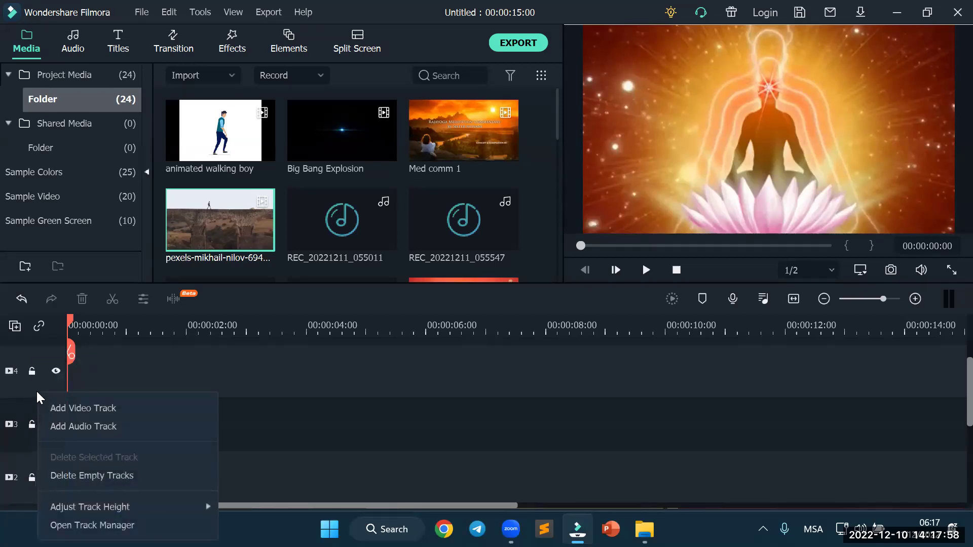
{"action": "left_click", "coordinate": [61, 474]}
{"action": "scroll", "coordinate": [150, 452], "scroll_direction": "up", "scroll_amount": 2}
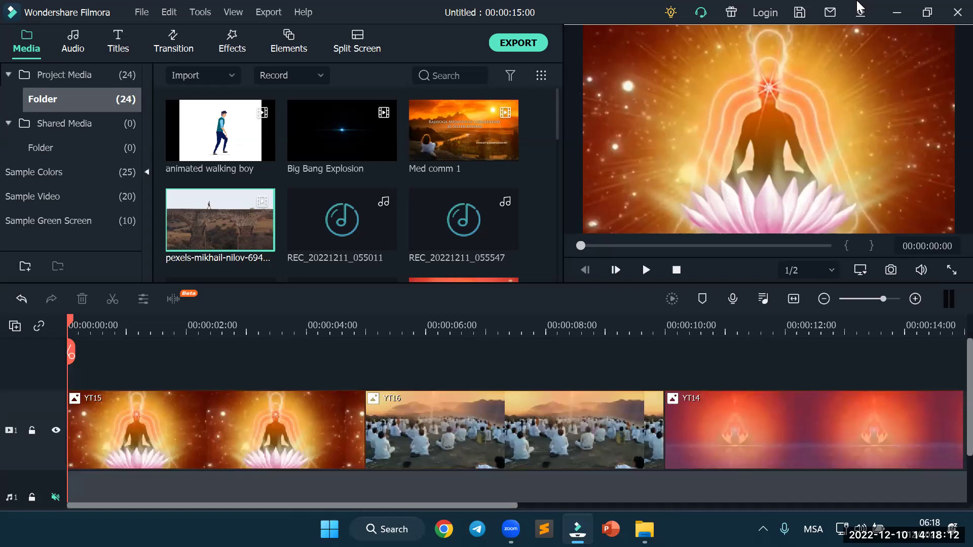
Add a Basic 6 title on video track 2, stretched across all three images, with its text in the picture's upper-right corner
{"action": "left_click_drag", "start_coordinate": [714, 326], "coordinate": [669, 336]}
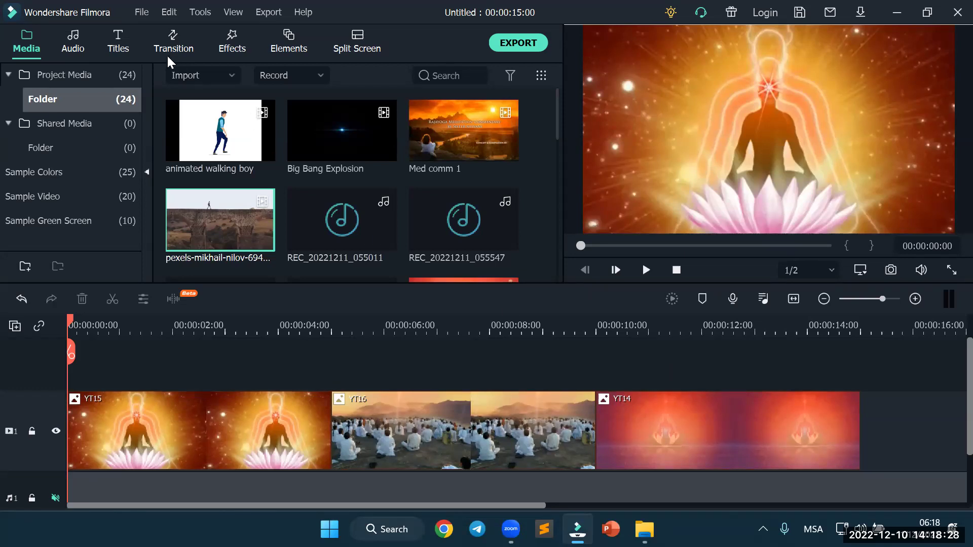
{"action": "left_click", "coordinate": [120, 40]}
{"action": "left_click_drag", "start_coordinate": [335, 137], "coordinate": [74, 379]}
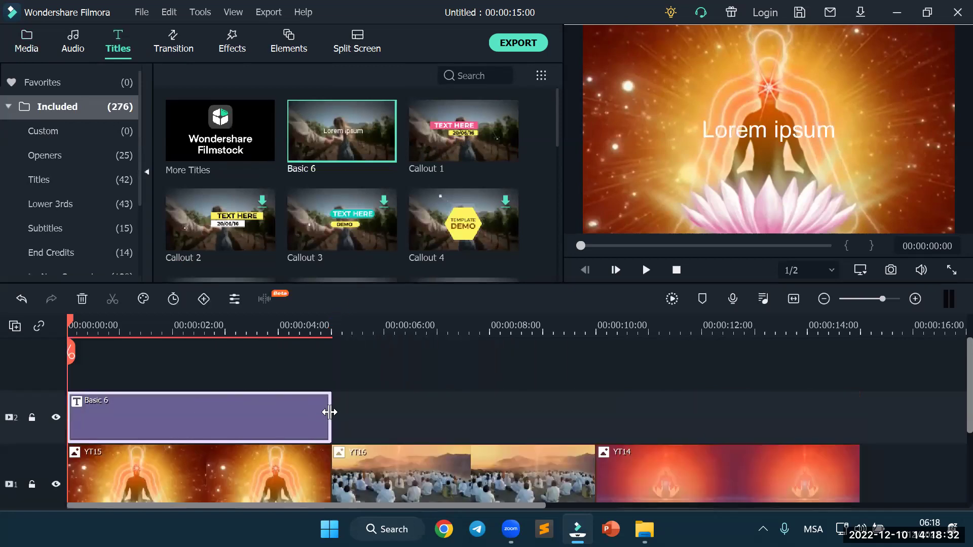
{"action": "left_click_drag", "start_coordinate": [331, 413], "coordinate": [854, 452]}
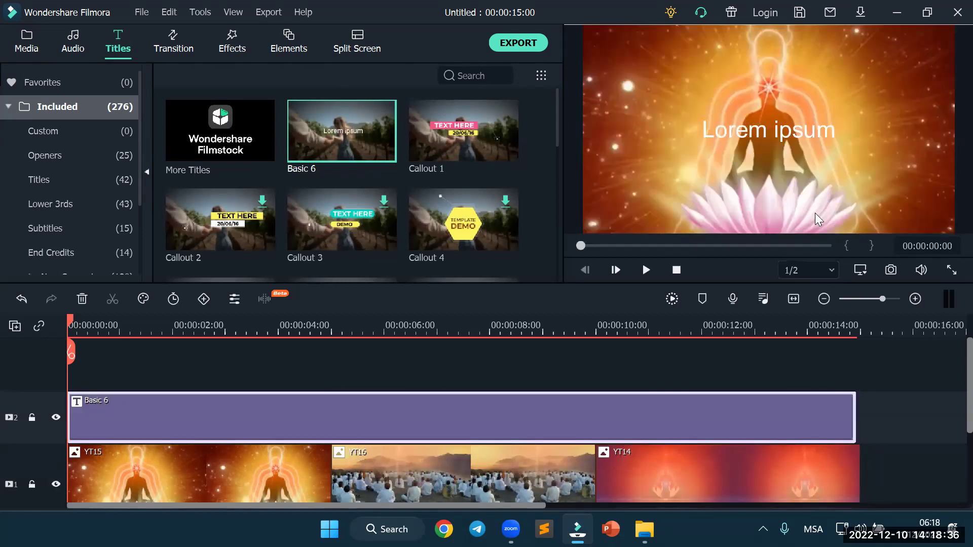
{"action": "left_click_drag", "start_coordinate": [814, 147], "coordinate": [920, 63]}
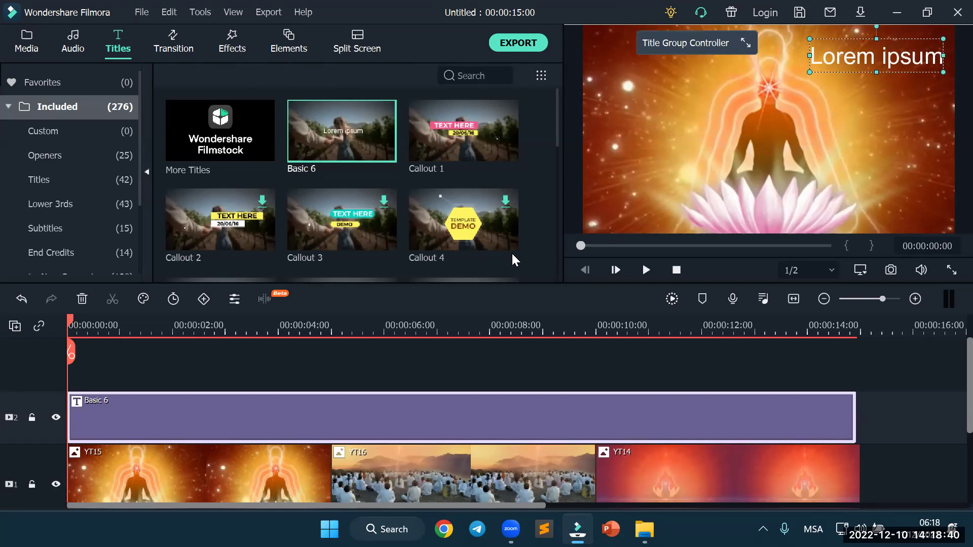
Try the Opener 18 title at the start of a new video track 3, and delete it
{"action": "scroll", "coordinate": [363, 229], "scroll_direction": "down", "scroll_amount": 5}
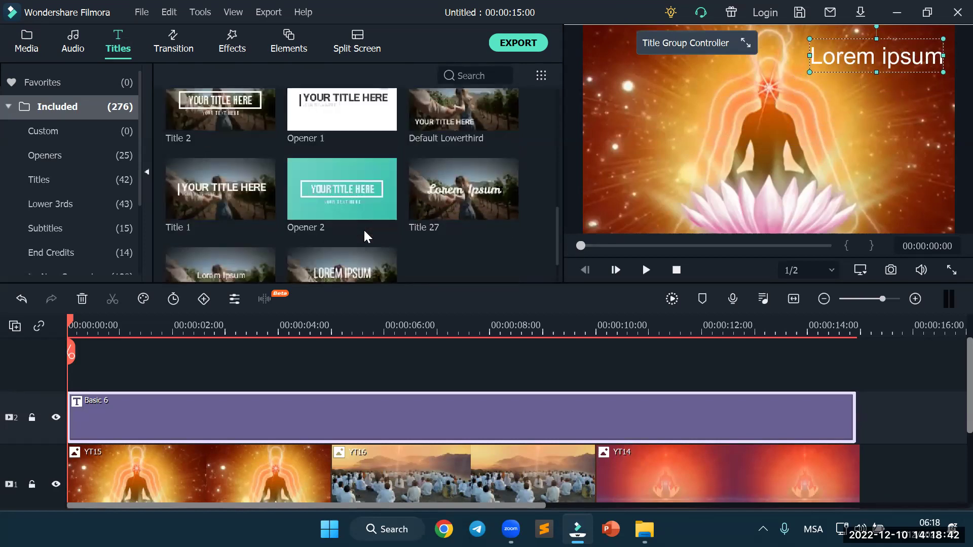
{"action": "scroll", "coordinate": [366, 229], "scroll_direction": "up", "scroll_amount": 1}
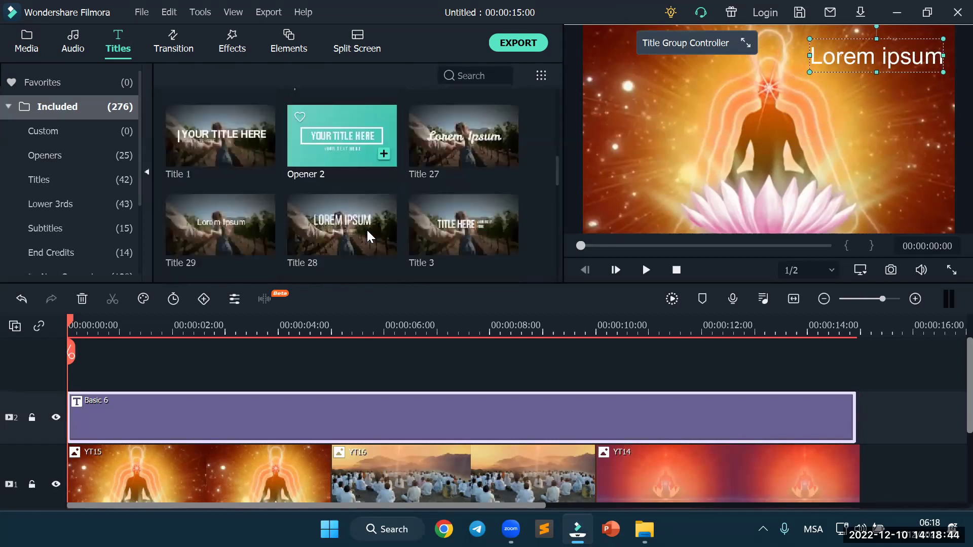
{"action": "scroll", "coordinate": [366, 229], "scroll_direction": "down", "scroll_amount": 5}
{"action": "scroll", "coordinate": [248, 202], "scroll_direction": "down", "scroll_amount": 1}
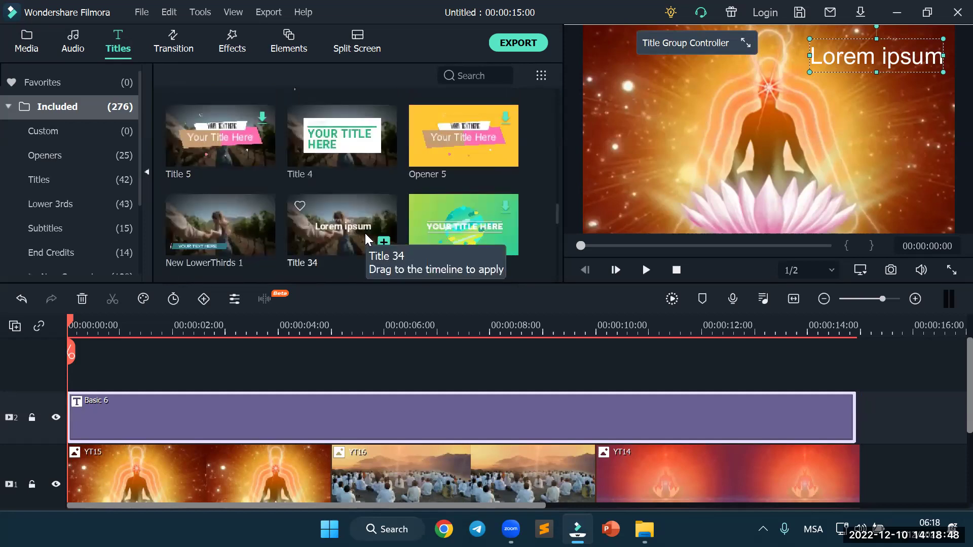
{"action": "left_click_drag", "start_coordinate": [450, 225], "coordinate": [78, 390]}
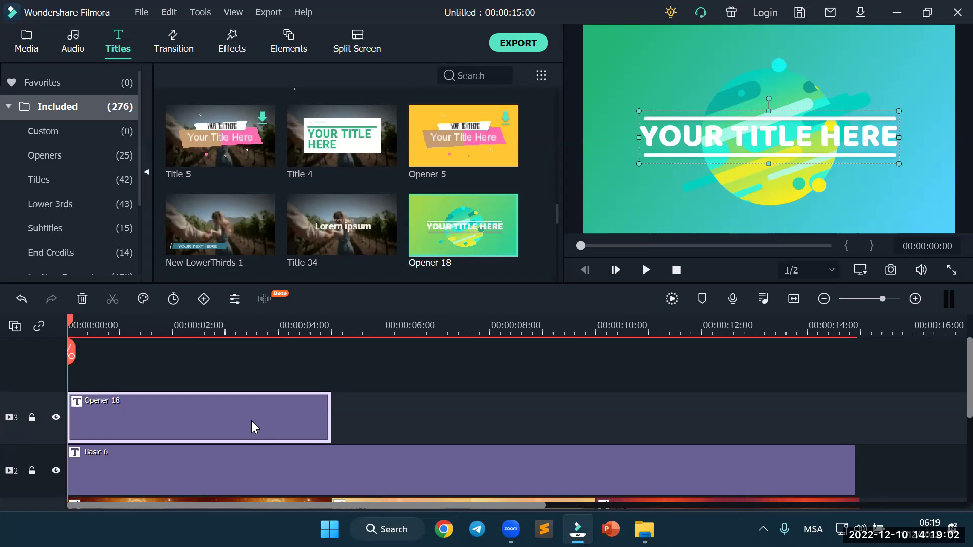
{"action": "key", "text": "Delete"}
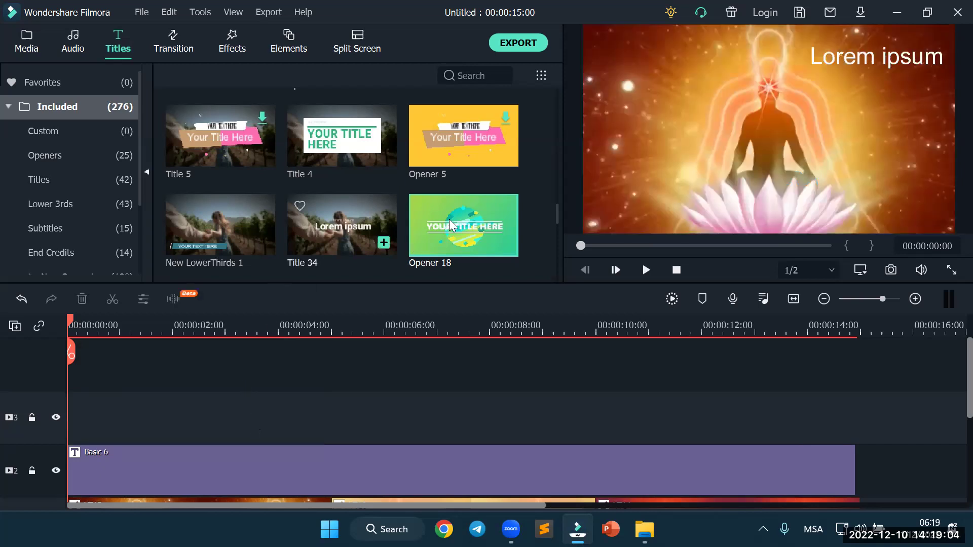
Place Opener 18 on video track 3 again, open its text settings, and remove the title
{"action": "left_click_drag", "start_coordinate": [484, 223], "coordinate": [73, 428]}
{"action": "double_click", "coordinate": [135, 425]}
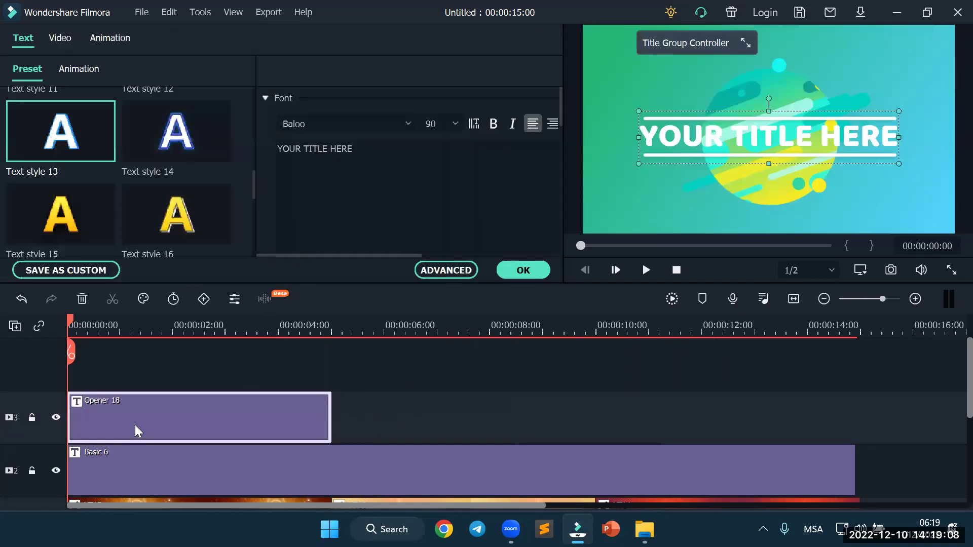
{"action": "right_click", "coordinate": [134, 425]}
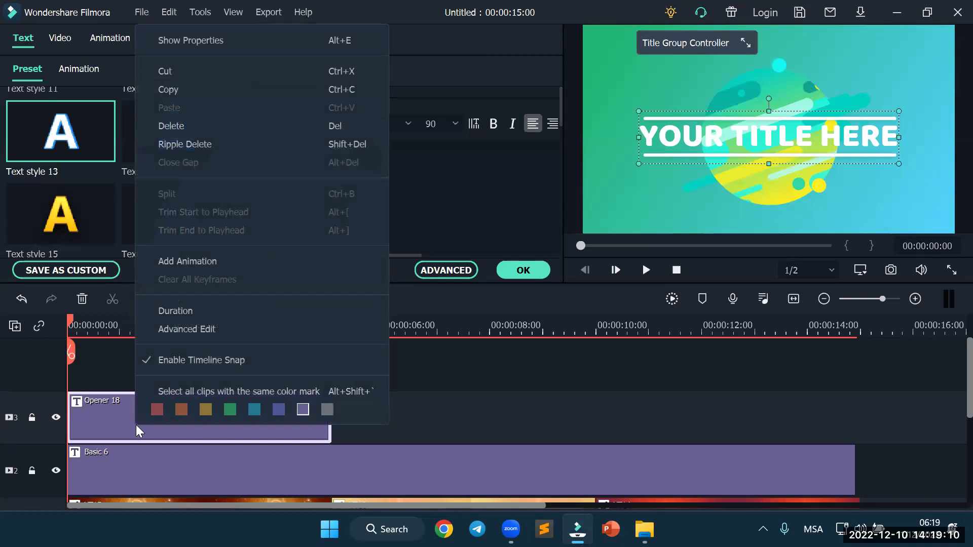
{"action": "left_click", "coordinate": [487, 391]}
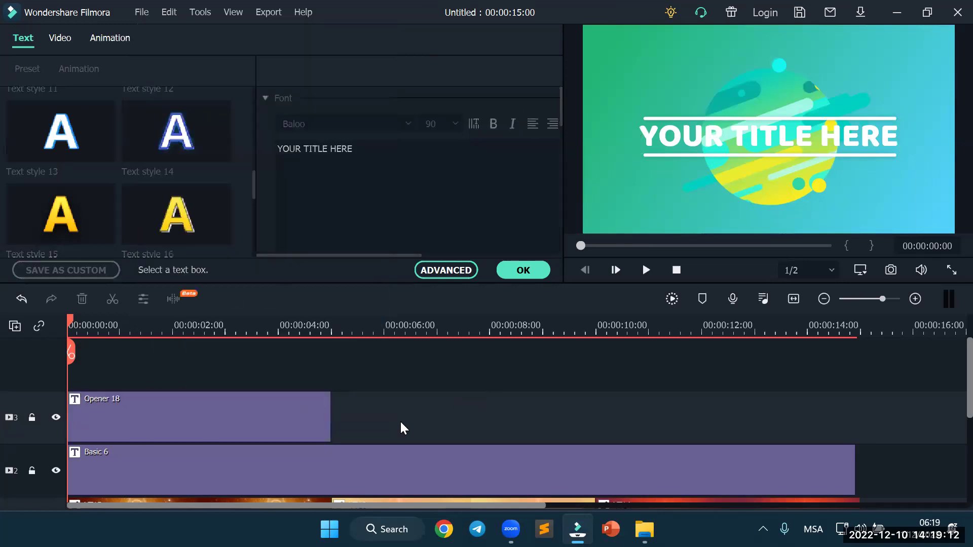
{"action": "left_click", "coordinate": [243, 428]}
{"action": "key", "text": "Delete"}
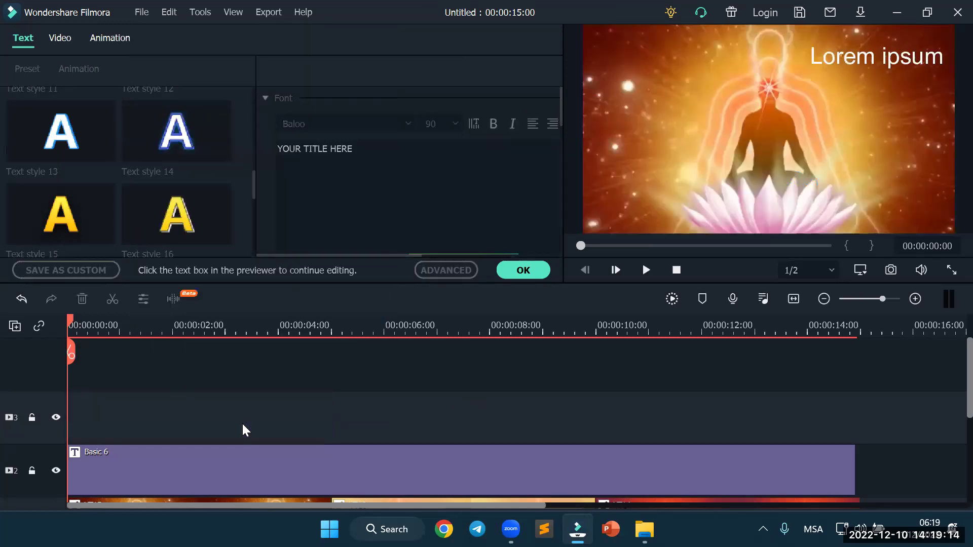
{"action": "left_click", "coordinate": [523, 270]}
Add a second Basic 6 title on video track 3, with its text shrunk and right-aligned beneath the first title in the picture
{"action": "scroll", "coordinate": [338, 151], "scroll_direction": "up", "scroll_amount": 5}
{"action": "left_click_drag", "start_coordinate": [334, 127], "coordinate": [74, 436]}
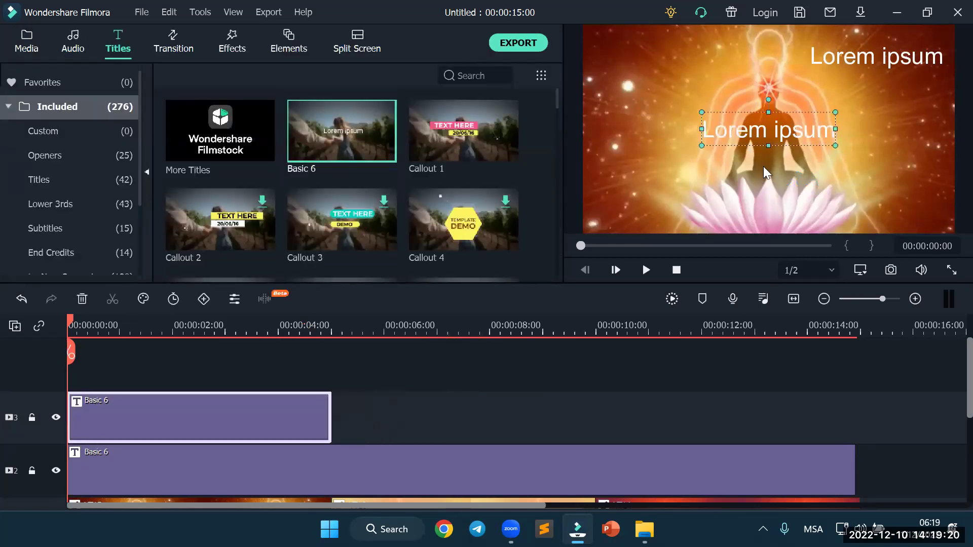
{"action": "left_click_drag", "start_coordinate": [804, 142], "coordinate": [903, 103]}
{"action": "left_click_drag", "start_coordinate": [800, 74], "coordinate": [890, 91]}
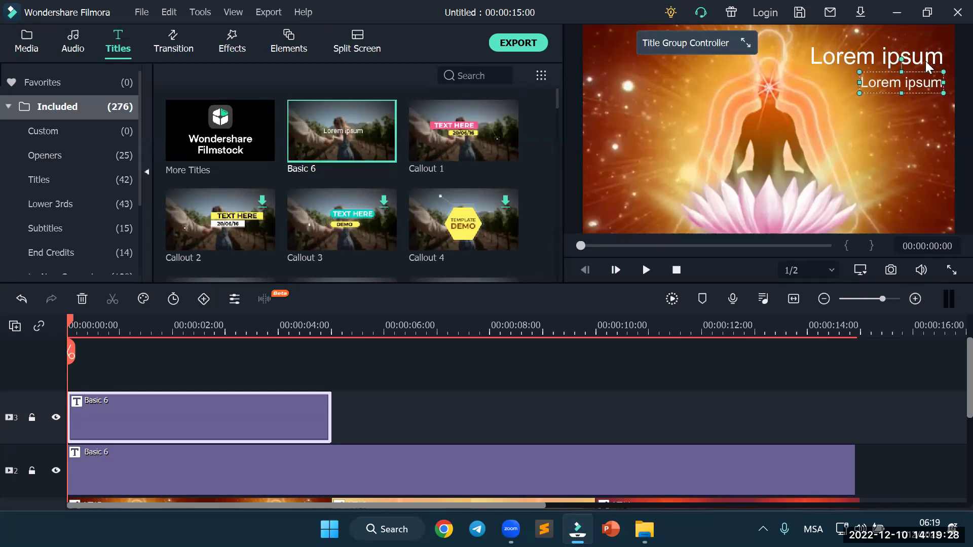
{"action": "left_click_drag", "start_coordinate": [932, 92], "coordinate": [932, 91]}
{"action": "left_click", "coordinate": [813, 385]}
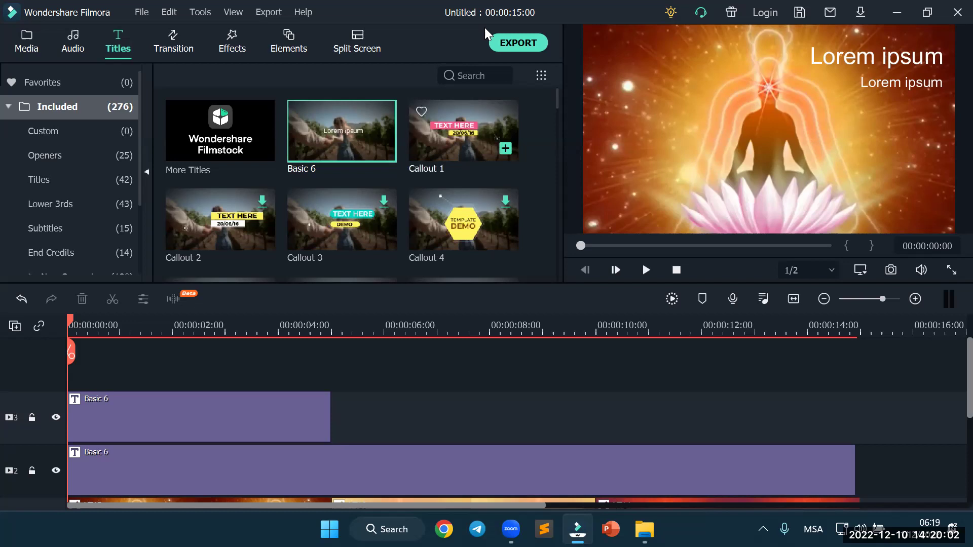
Apply Dissolve transitions between YT15 and YT16 and between YT16 and YT14 on video track 1
{"action": "scroll", "coordinate": [397, 375], "scroll_direction": "down", "scroll_amount": 2}
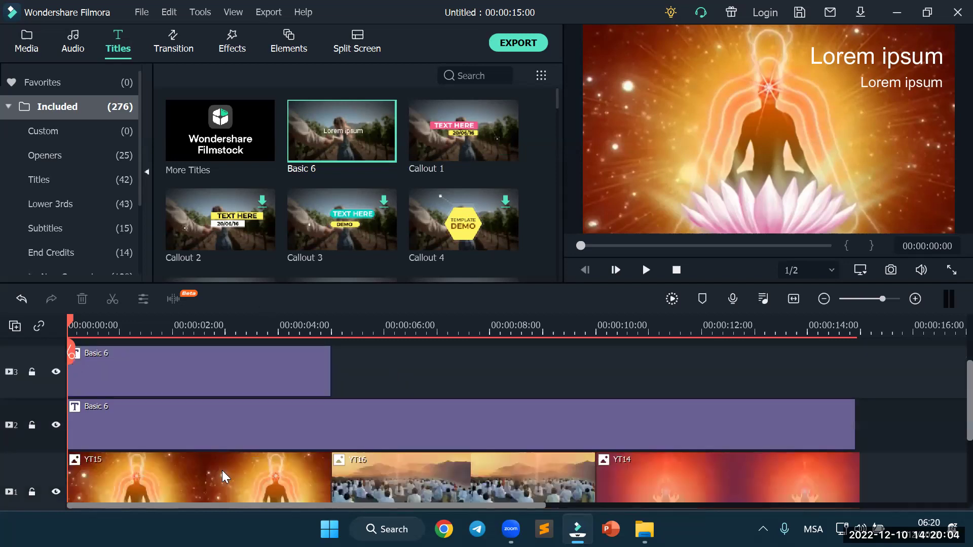
{"action": "scroll", "coordinate": [225, 477], "scroll_direction": "down", "scroll_amount": 1}
{"action": "left_click", "coordinate": [190, 54]}
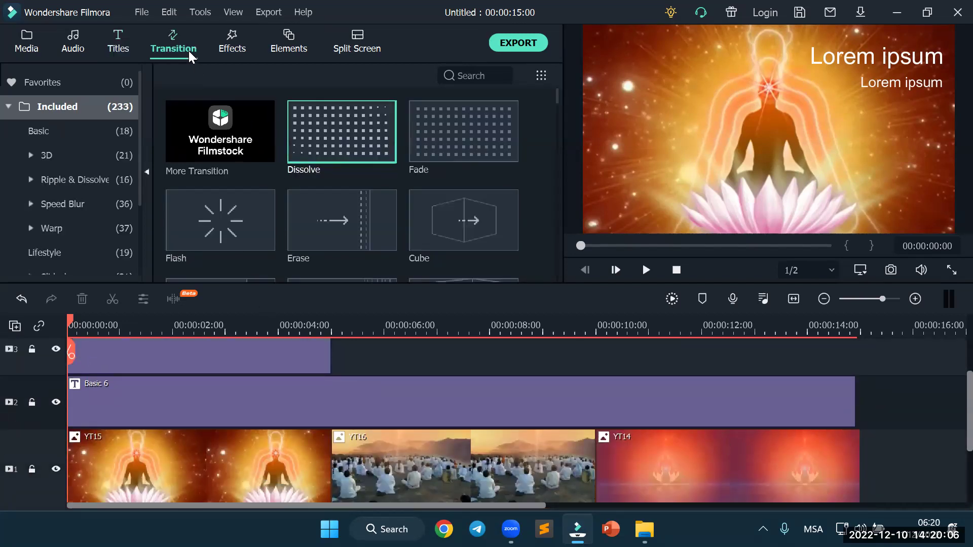
{"action": "left_click_drag", "start_coordinate": [305, 134], "coordinate": [302, 462]}
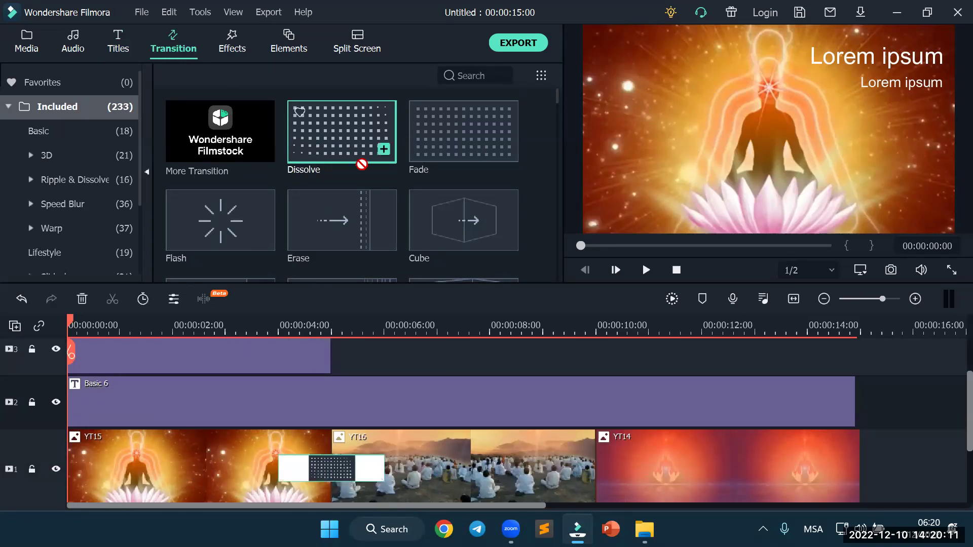
{"action": "left_click_drag", "start_coordinate": [357, 161], "coordinate": [593, 464]}
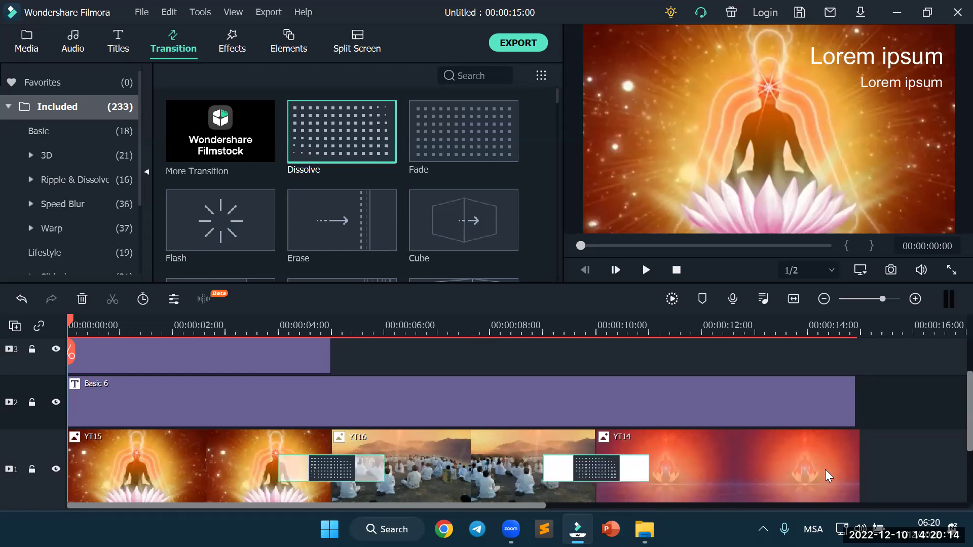
Unmute audio track 1
{"action": "scroll", "coordinate": [825, 470], "scroll_direction": "down", "scroll_amount": 3}
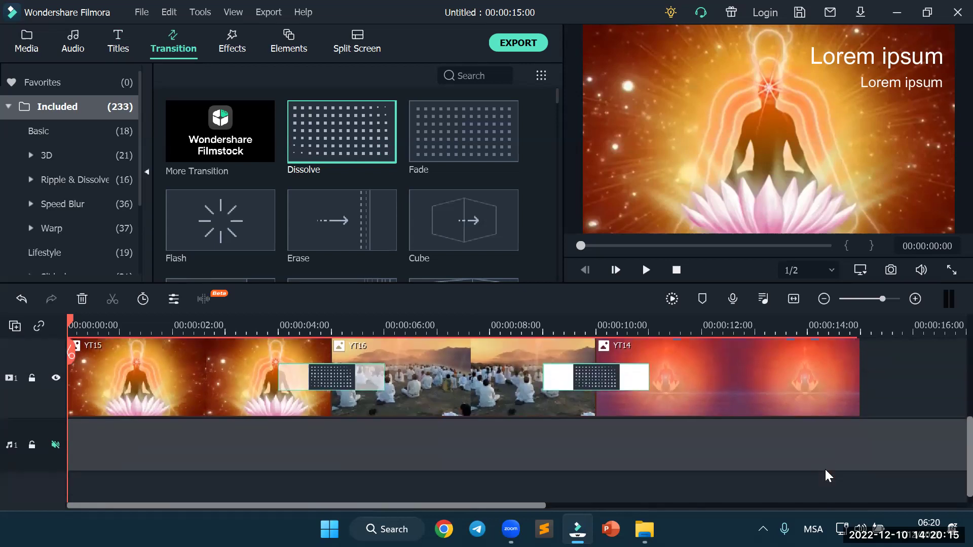
{"action": "left_click", "coordinate": [517, 460]}
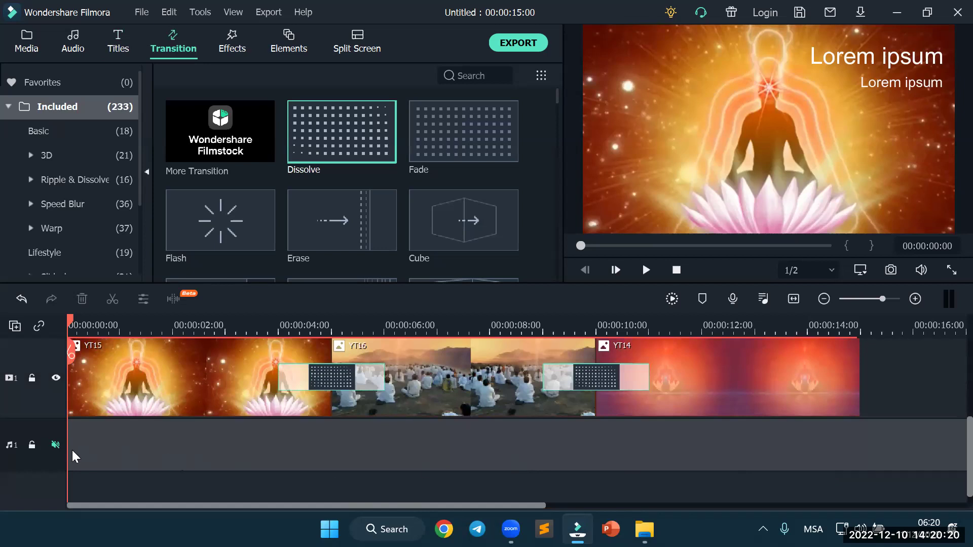
{"action": "left_click", "coordinate": [56, 444]}
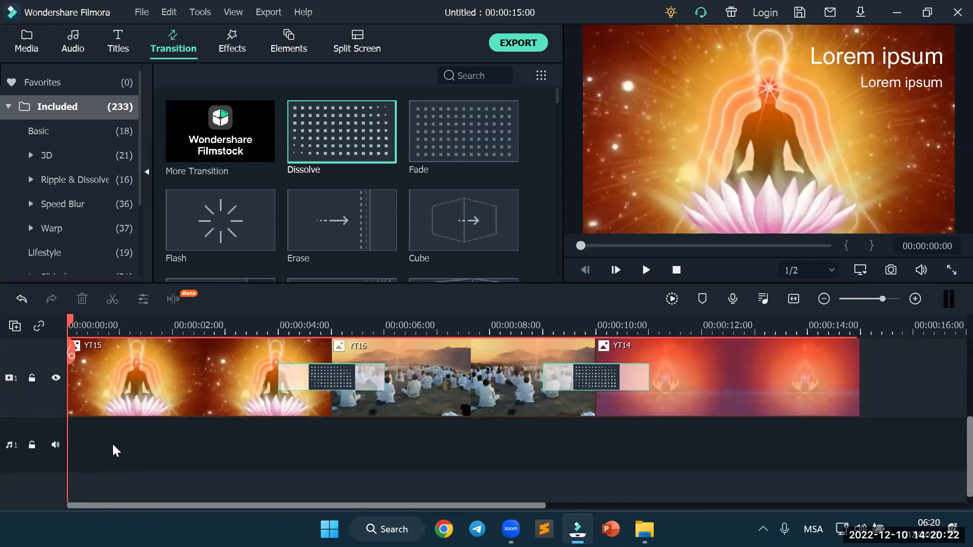
{"action": "scroll", "coordinate": [300, 442], "scroll_direction": "up", "scroll_amount": 2}
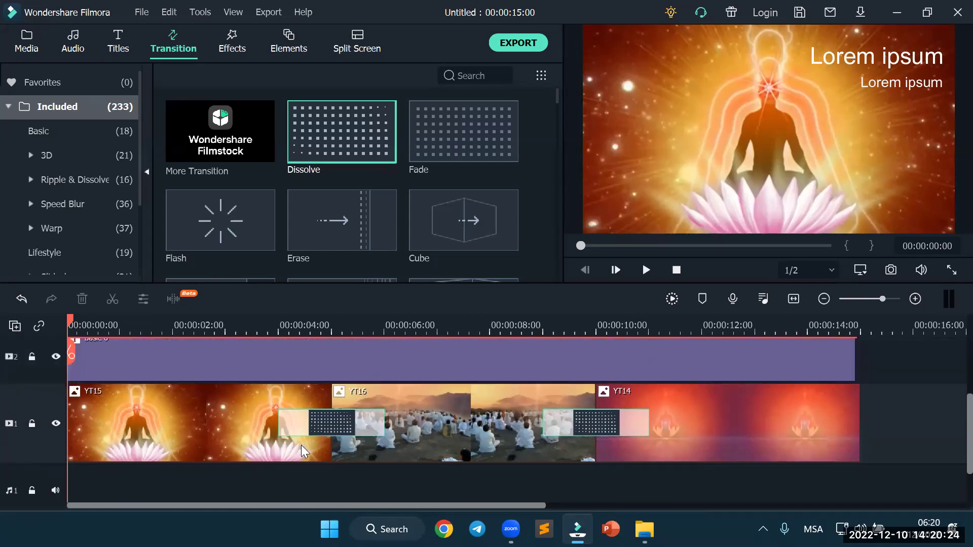
{"action": "scroll", "coordinate": [301, 445], "scroll_direction": "up", "scroll_amount": 3}
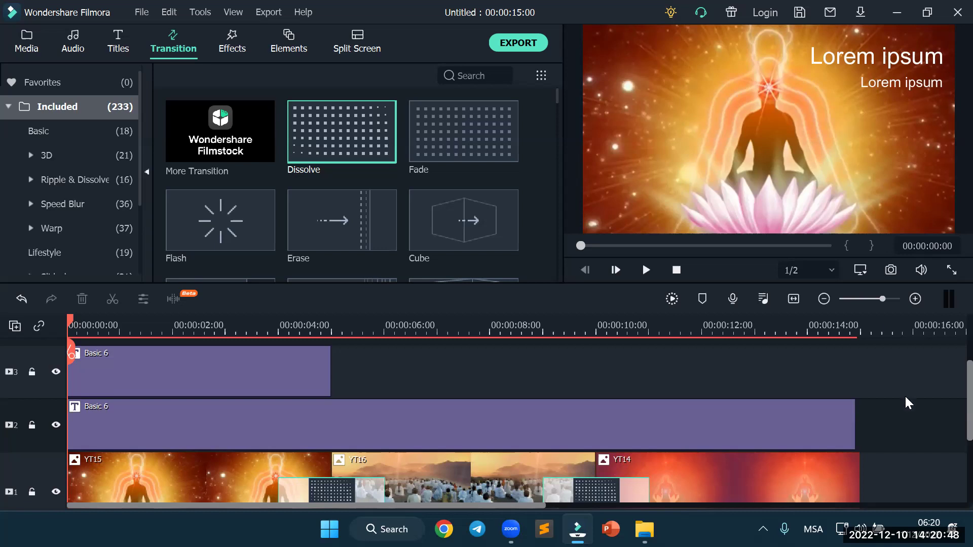
{"action": "scroll", "coordinate": [906, 397], "scroll_direction": "down", "scroll_amount": 3}
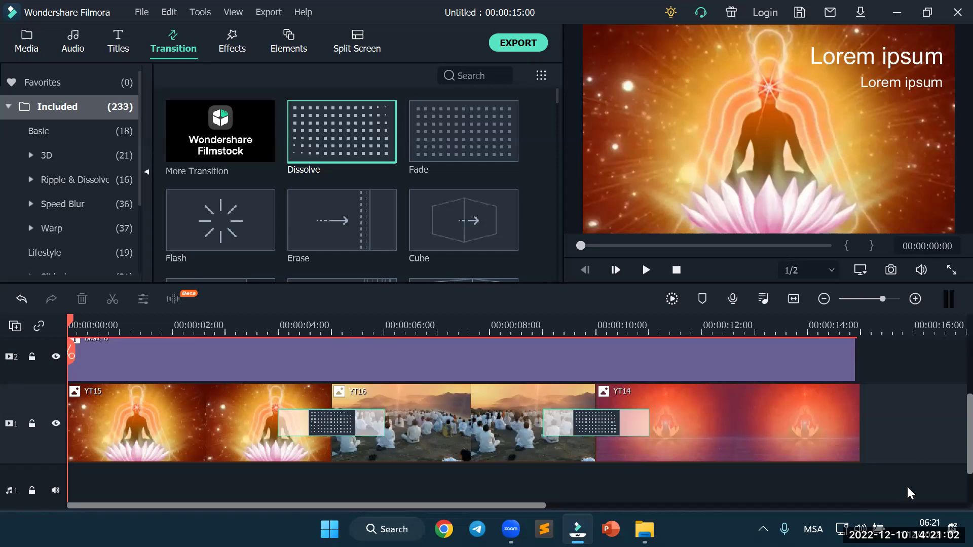
{"action": "left_click", "coordinate": [147, 15]}
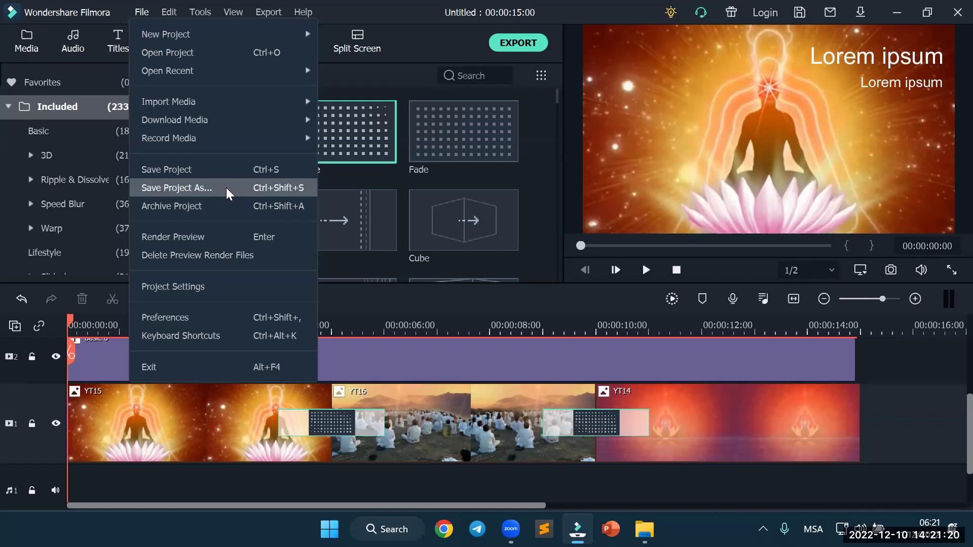
{"action": "left_click", "coordinate": [454, 41]}
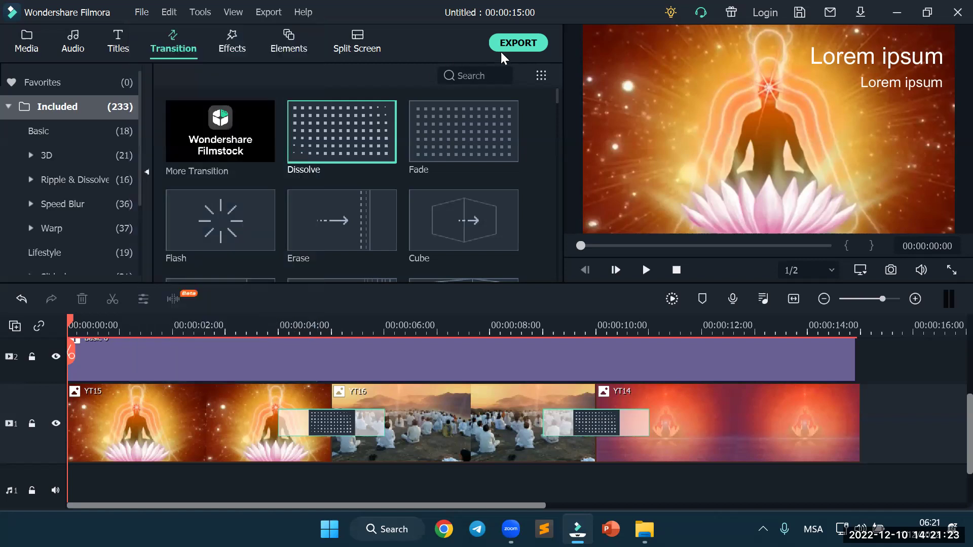
Review the local MP4 export settings and the output name, and close the export dialog without exporting
{"action": "left_click", "coordinate": [533, 48]}
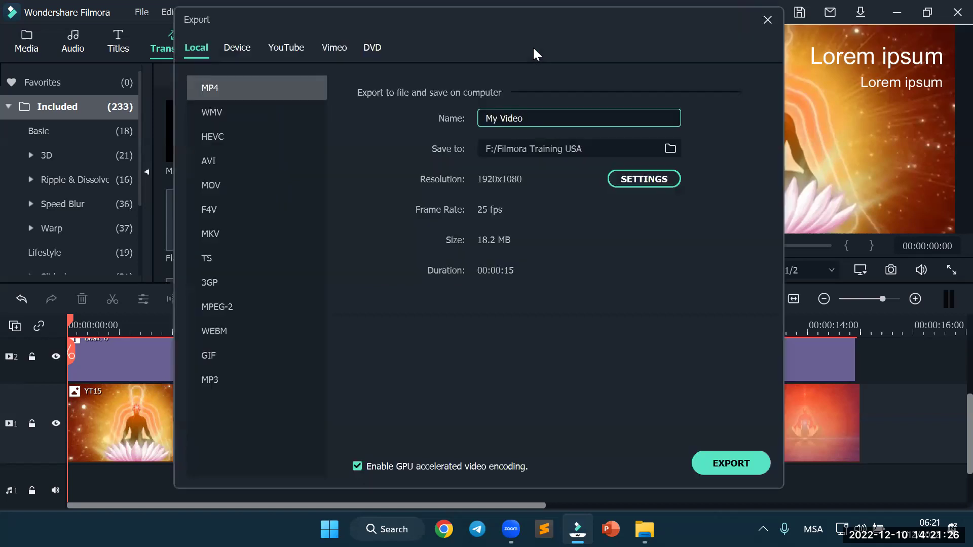
{"action": "left_click_drag", "start_coordinate": [530, 118], "coordinate": [475, 117]}
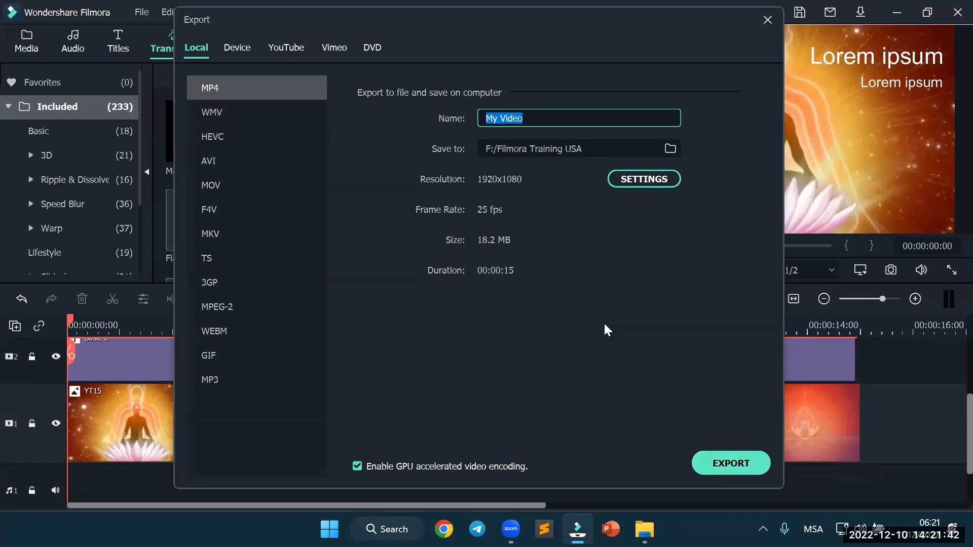
{"action": "left_click", "coordinate": [766, 23]}
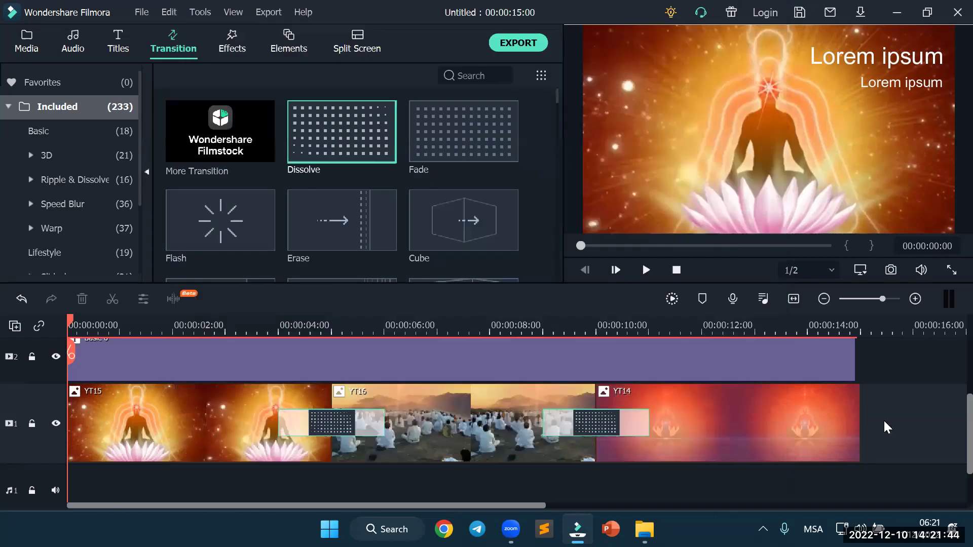
Select all title, image and transition items on the timeline and delete them
{"action": "scroll", "coordinate": [897, 447], "scroll_direction": "up", "scroll_amount": 1}
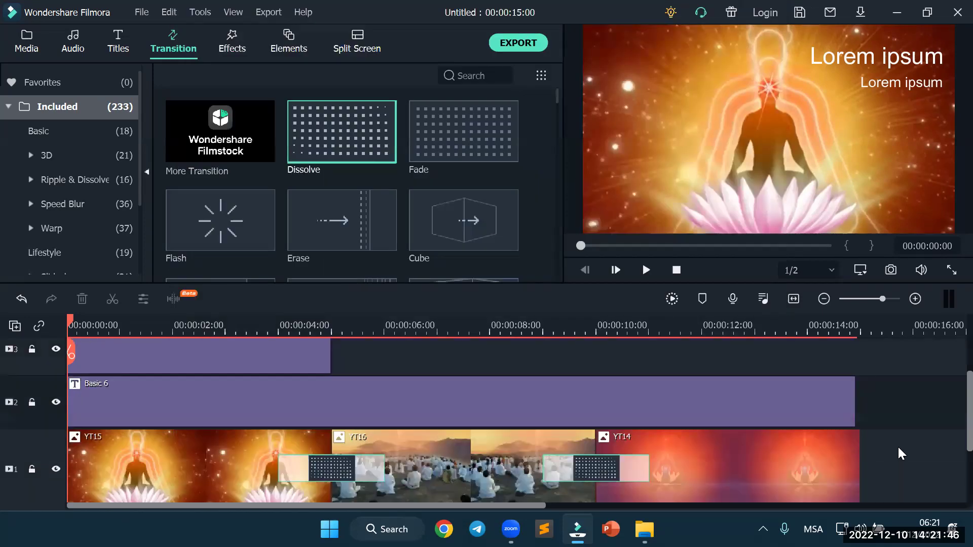
{"action": "scroll", "coordinate": [899, 448], "scroll_direction": "up", "scroll_amount": 1}
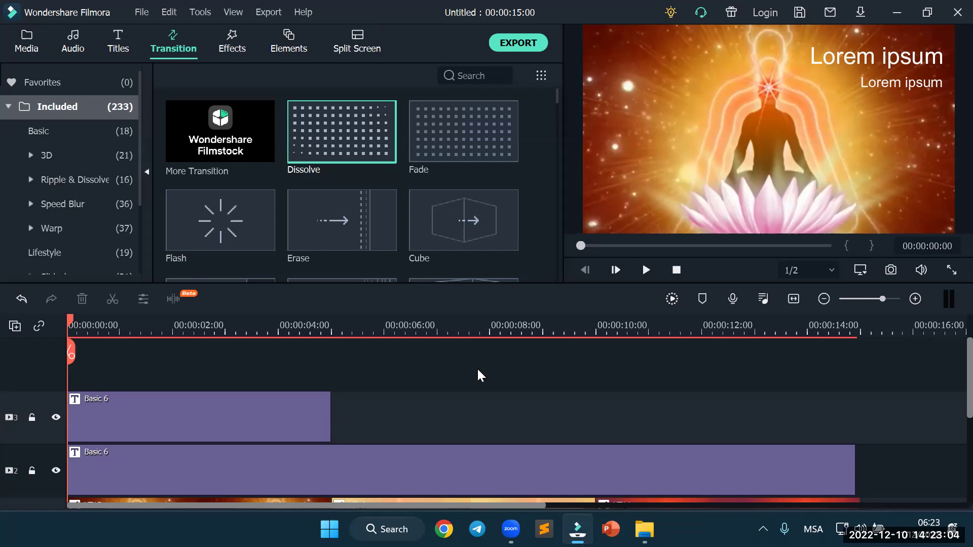
{"action": "scroll", "coordinate": [476, 374], "scroll_direction": "down", "scroll_amount": 2}
{"action": "scroll", "coordinate": [468, 375], "scroll_direction": "up", "scroll_amount": 1}
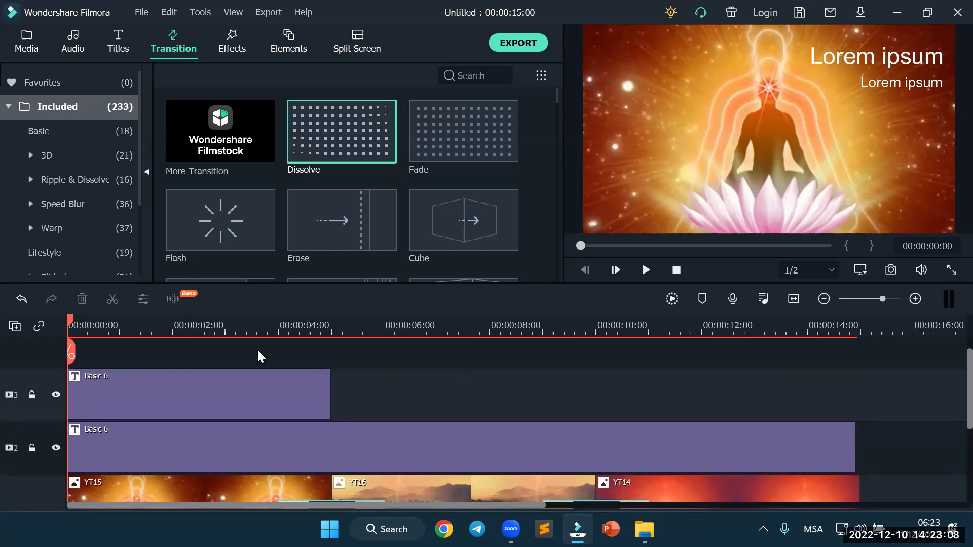
{"action": "left_click_drag", "start_coordinate": [257, 349], "coordinate": [923, 498]}
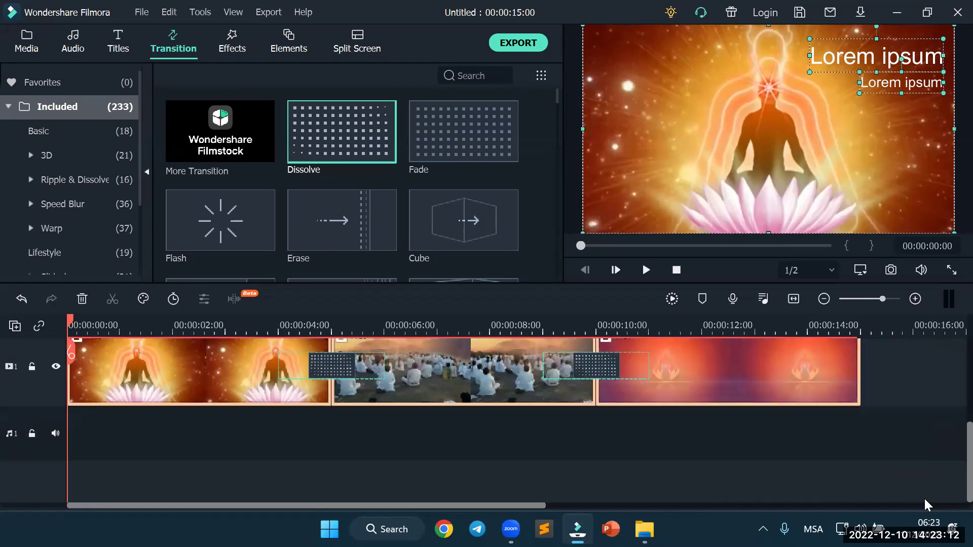
{"action": "key", "text": "Delete"}
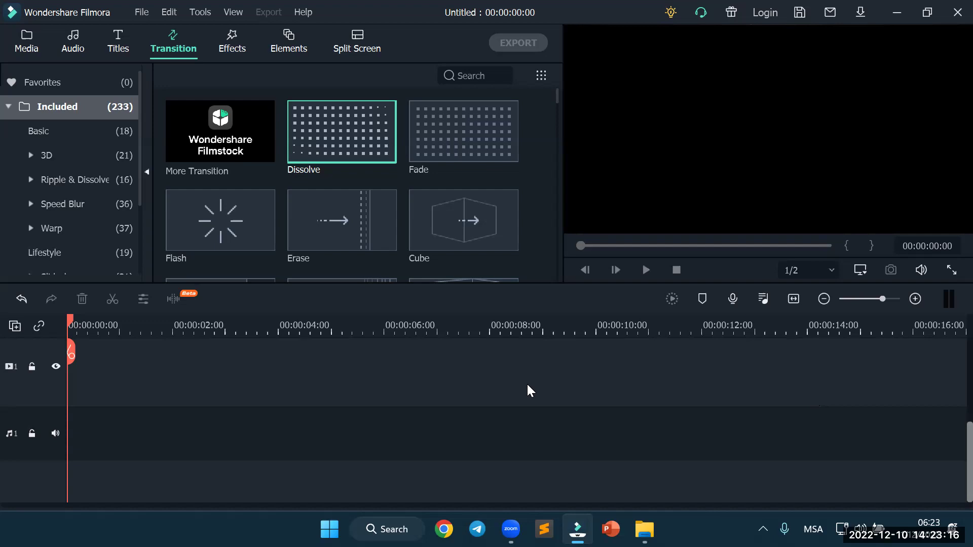
Remove the empty video tracks 2 and 3 from the timeline
{"action": "scroll", "coordinate": [527, 391], "scroll_direction": "up", "scroll_amount": 5}
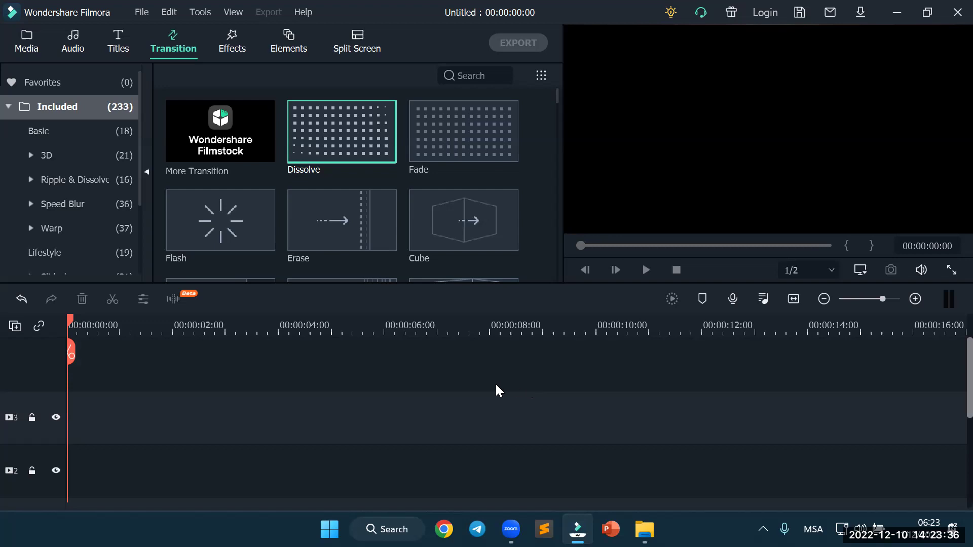
{"action": "right_click", "coordinate": [30, 402]}
{"action": "left_click", "coordinate": [84, 337]}
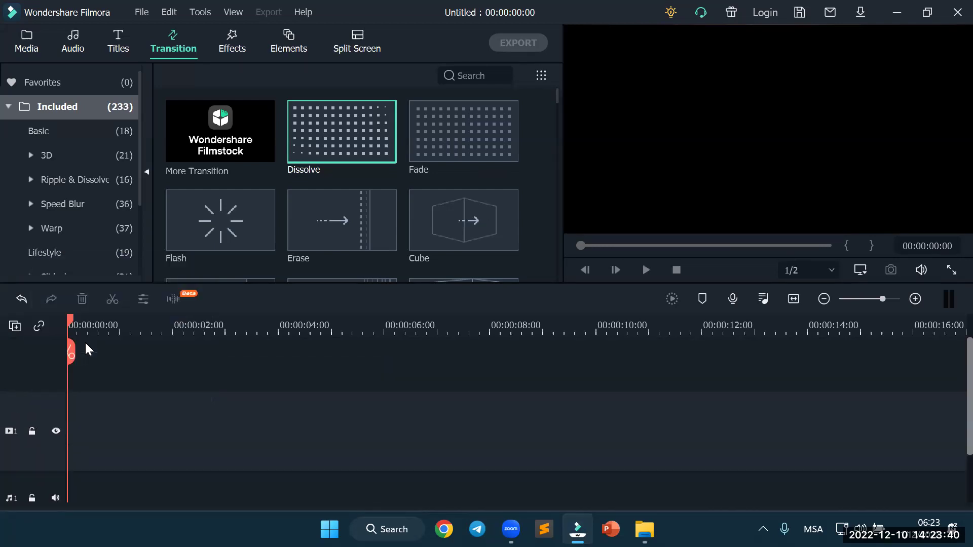
Place the YT19 image from the project media at the start of video track 1
{"action": "left_click", "coordinate": [15, 39]}
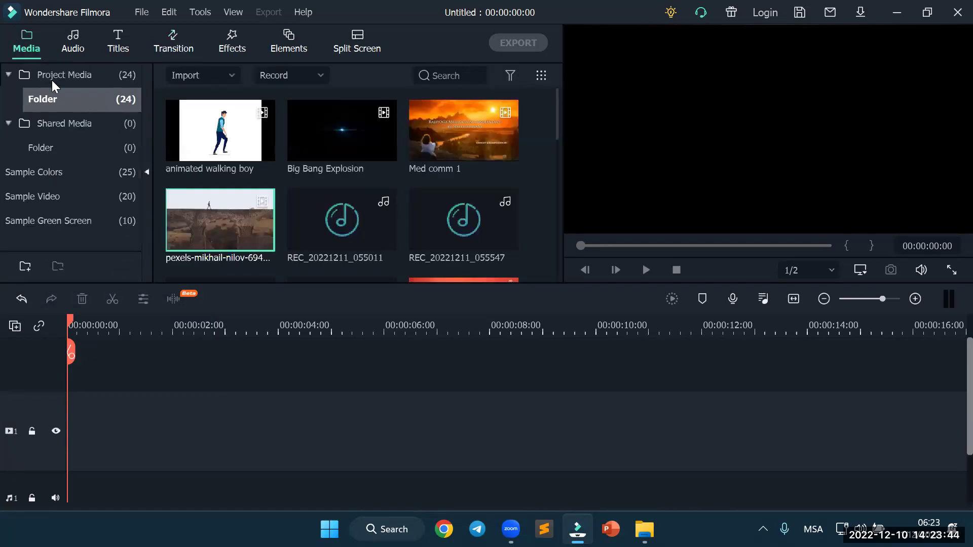
{"action": "scroll", "coordinate": [348, 137], "scroll_direction": "down", "scroll_amount": 6}
{"action": "scroll", "coordinate": [347, 137], "scroll_direction": "up", "scroll_amount": 3}
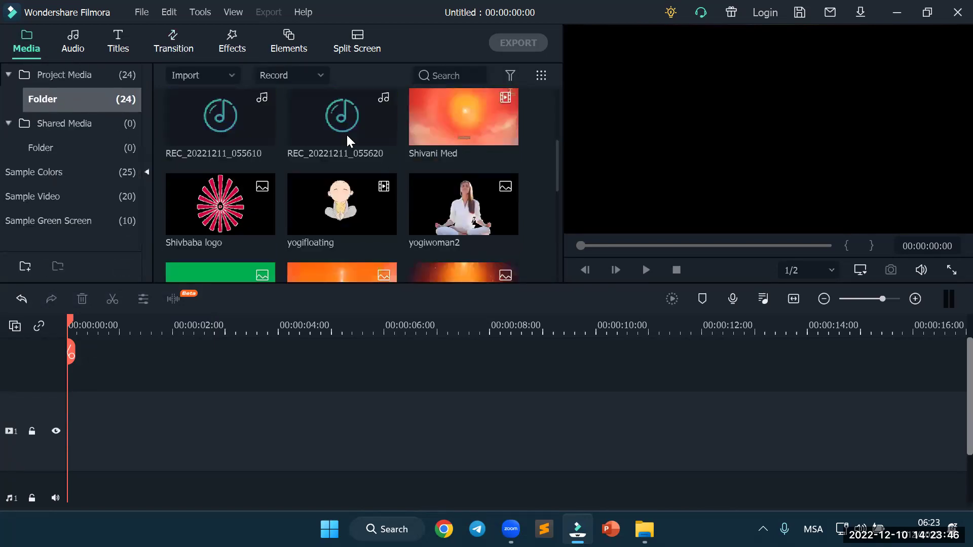
{"action": "scroll", "coordinate": [348, 139], "scroll_direction": "down", "scroll_amount": 5}
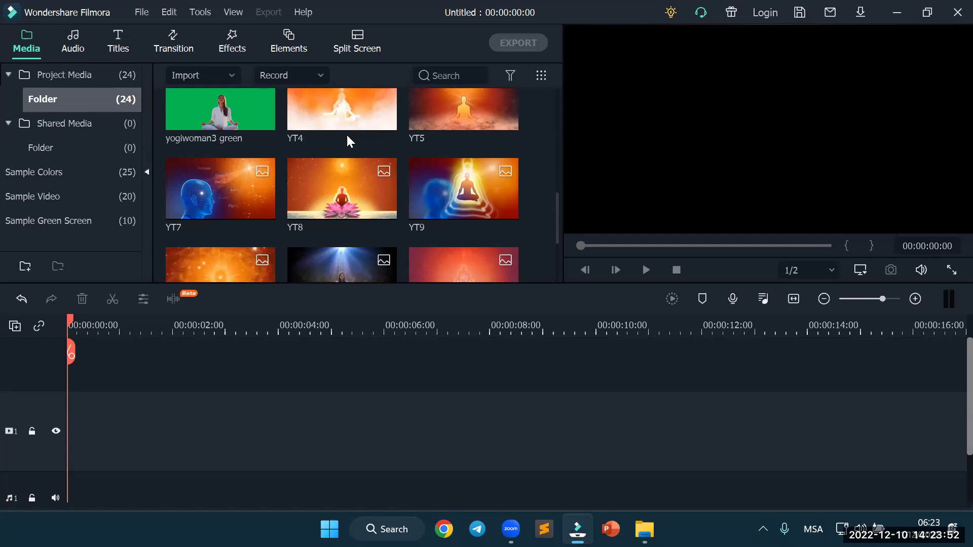
{"action": "scroll", "coordinate": [347, 135], "scroll_direction": "down", "scroll_amount": 3}
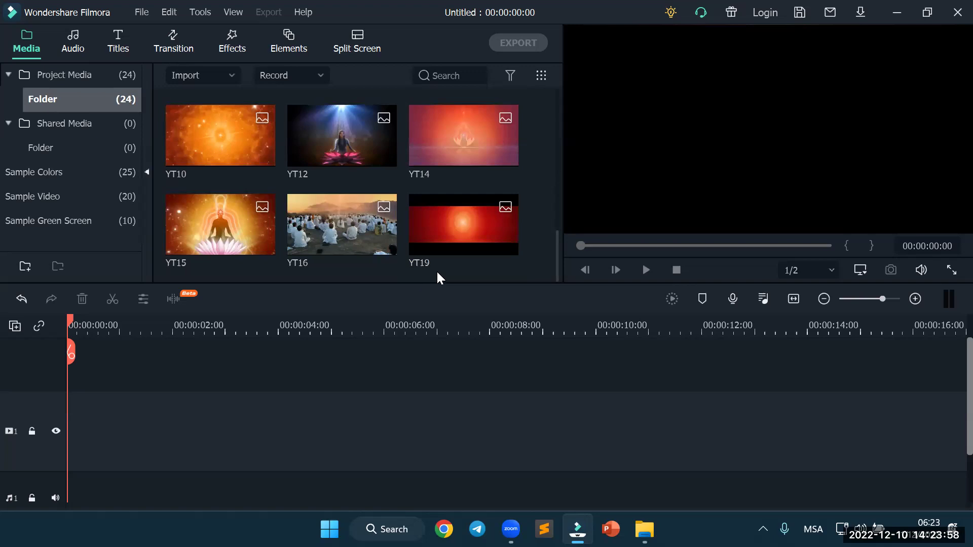
{"action": "mouse_move", "coordinate": [477, 228]}
{"action": "left_click_drag", "start_coordinate": [468, 222], "coordinate": [68, 431]}
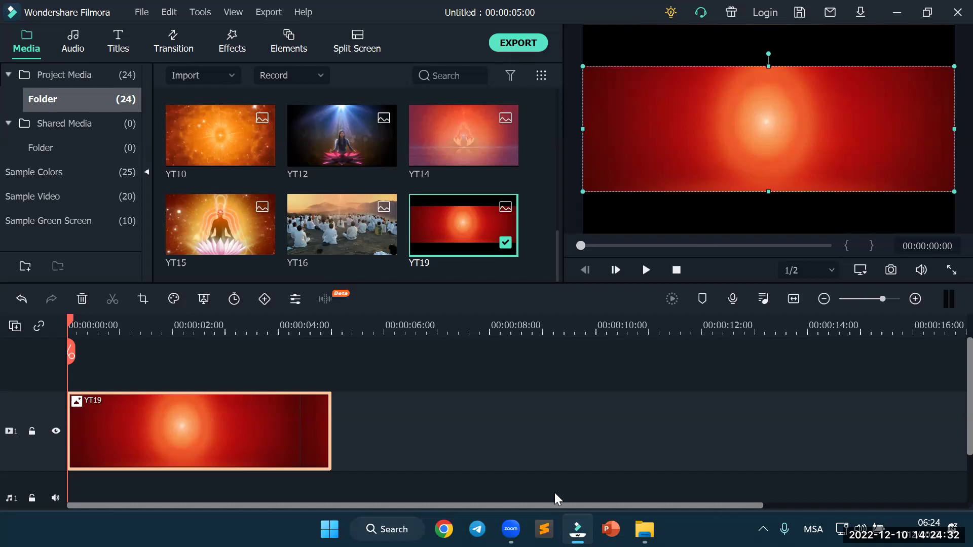
{"action": "mouse_move", "coordinate": [511, 529]}
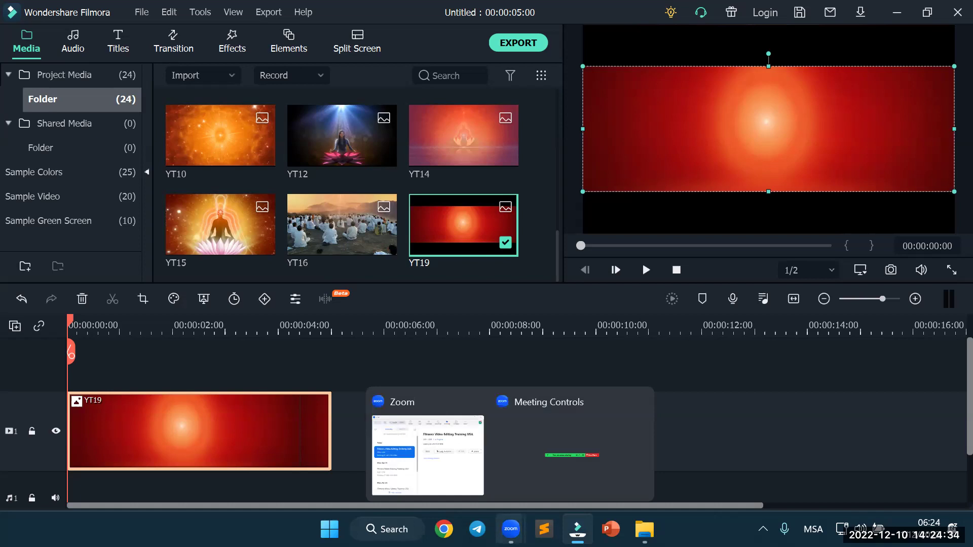
{"action": "left_click", "coordinate": [517, 465]}
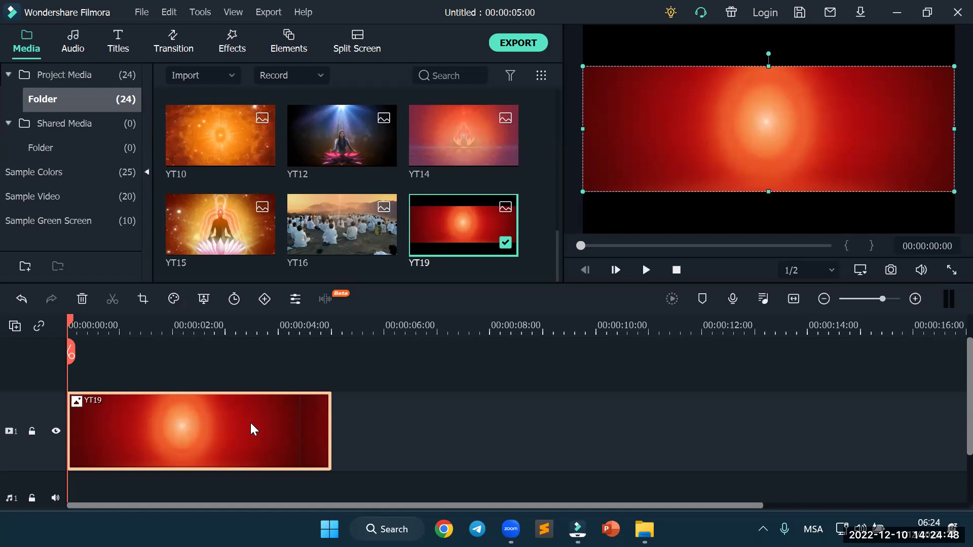
Apply Crop to Fit to the YT19 clip and shorten it to 00:00:02:17
{"action": "right_click", "coordinate": [181, 426]}
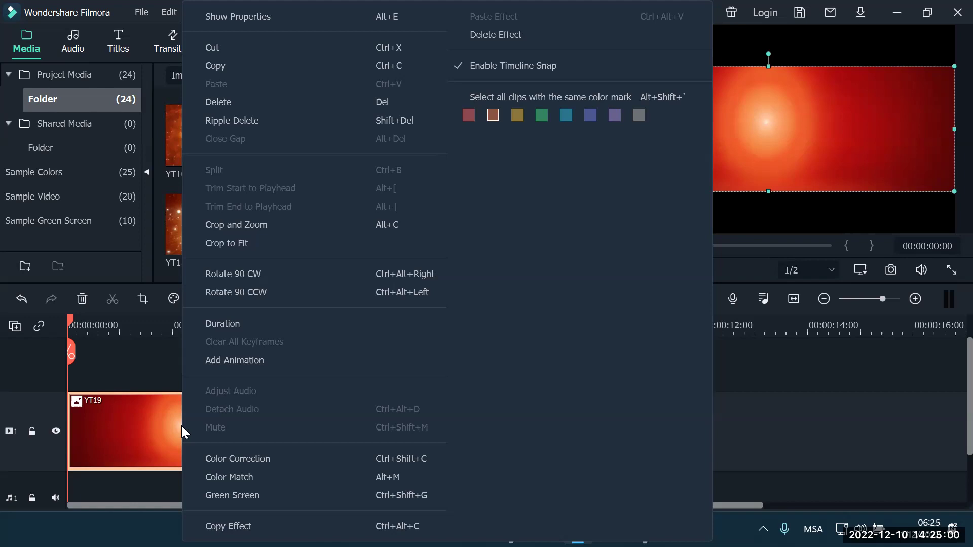
{"action": "left_click", "coordinate": [236, 242]}
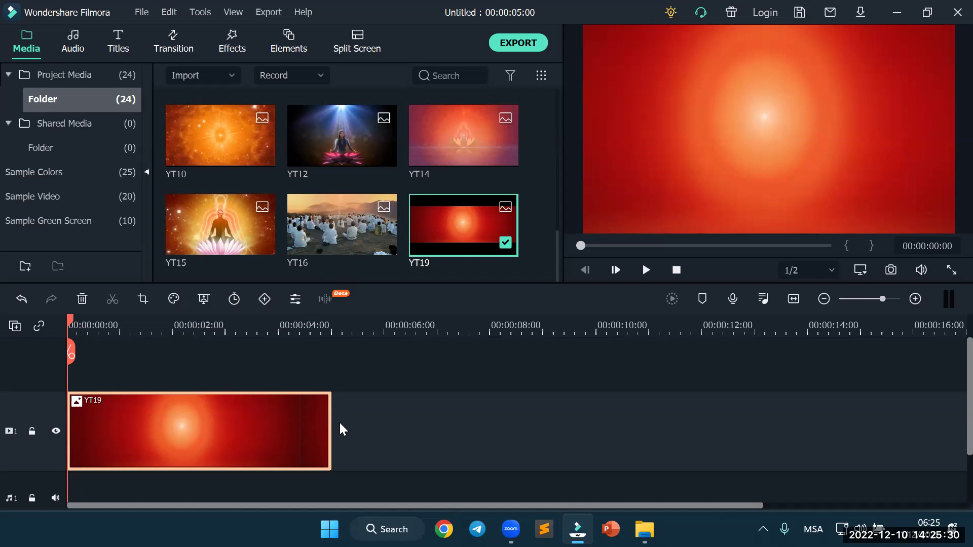
{"action": "left_click_drag", "start_coordinate": [325, 420], "coordinate": [204, 401]}
{"action": "left_click_drag", "start_coordinate": [257, 332], "coordinate": [317, 332]}
{"action": "left_click", "coordinate": [345, 377]}
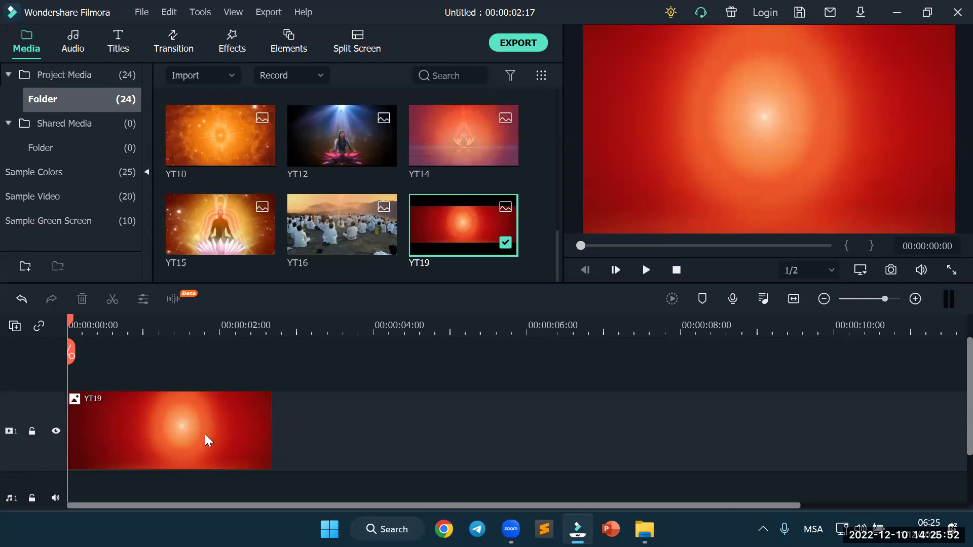
Copy the shortened YT19 clip and paste two copies end to end directly after it on video track 1
{"action": "left_click", "coordinate": [191, 427]}
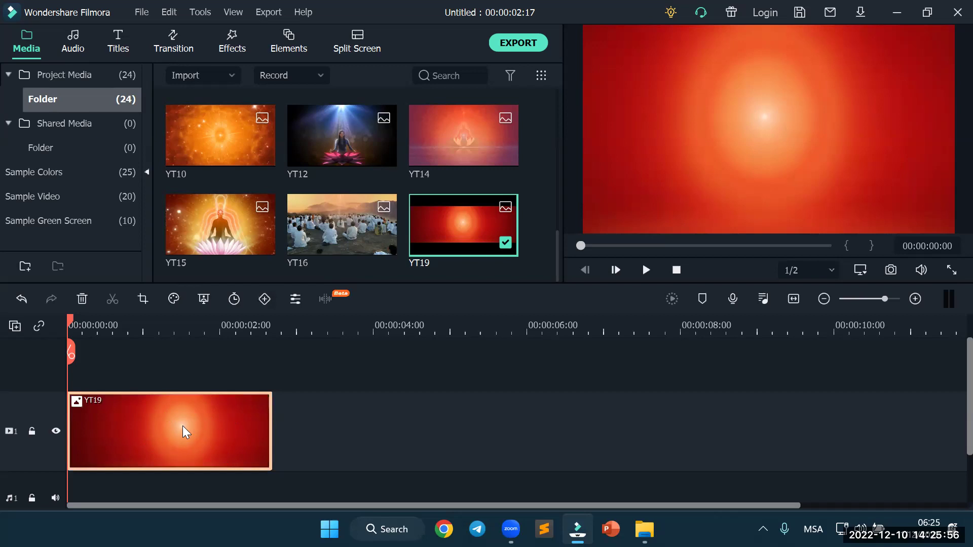
{"action": "right_click", "coordinate": [182, 426]}
{"action": "left_click", "coordinate": [136, 432]}
{"action": "right_click", "coordinate": [136, 431]}
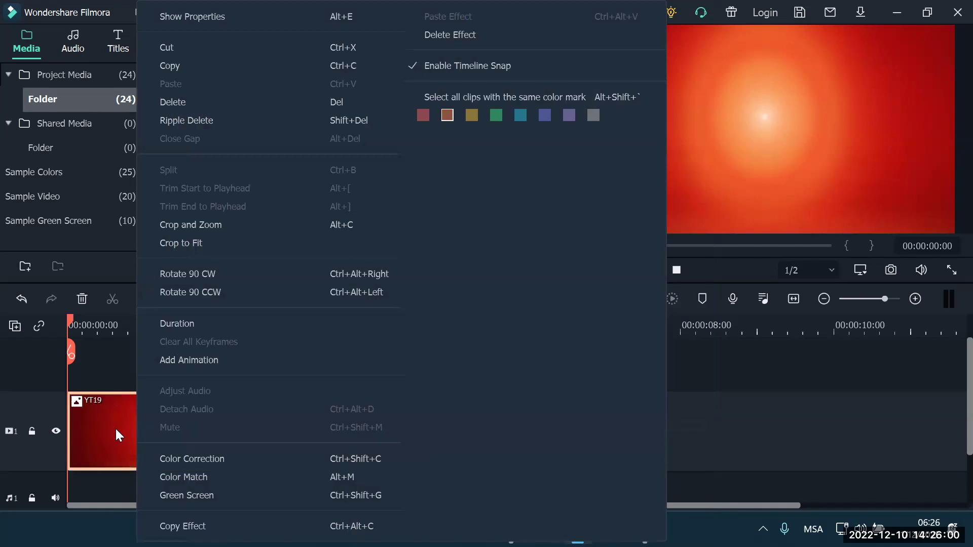
{"action": "left_click", "coordinate": [199, 67]}
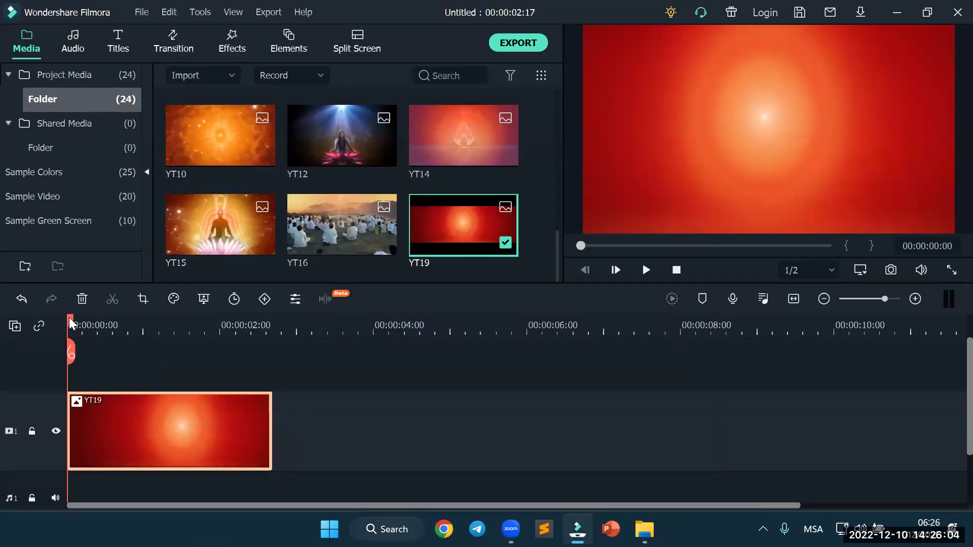
{"action": "left_click_drag", "start_coordinate": [70, 318], "coordinate": [91, 324]}
{"action": "left_click_drag", "start_coordinate": [70, 351], "coordinate": [274, 352]}
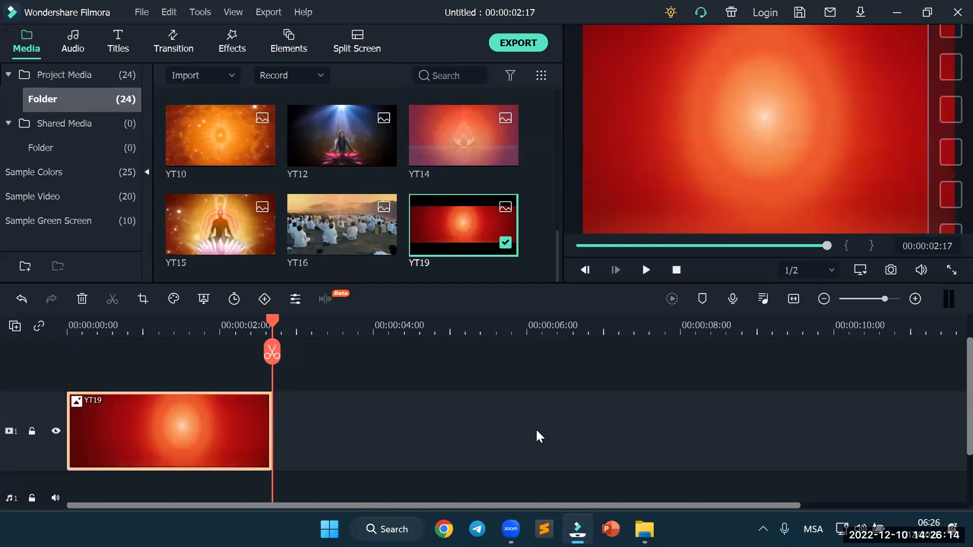
{"action": "right_click", "coordinate": [305, 421]}
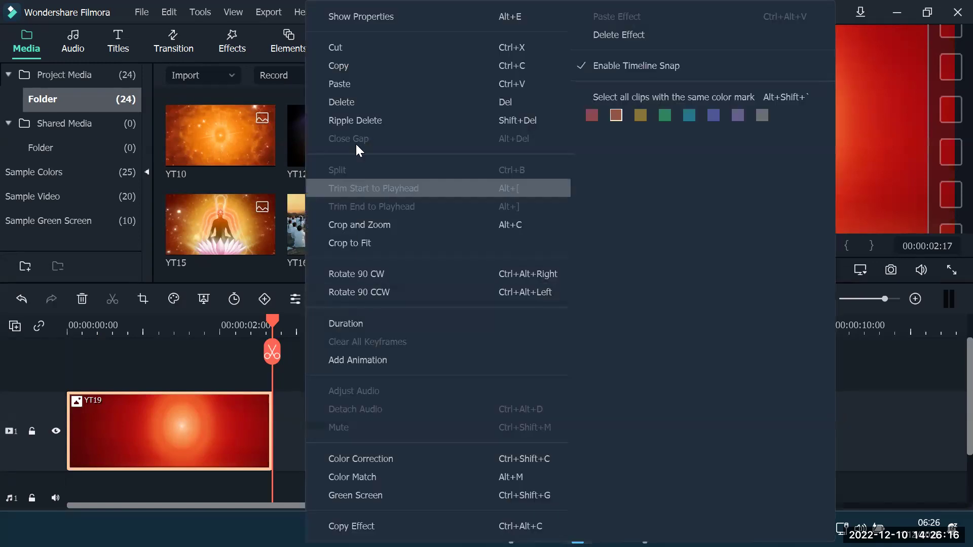
{"action": "left_click", "coordinate": [354, 83]}
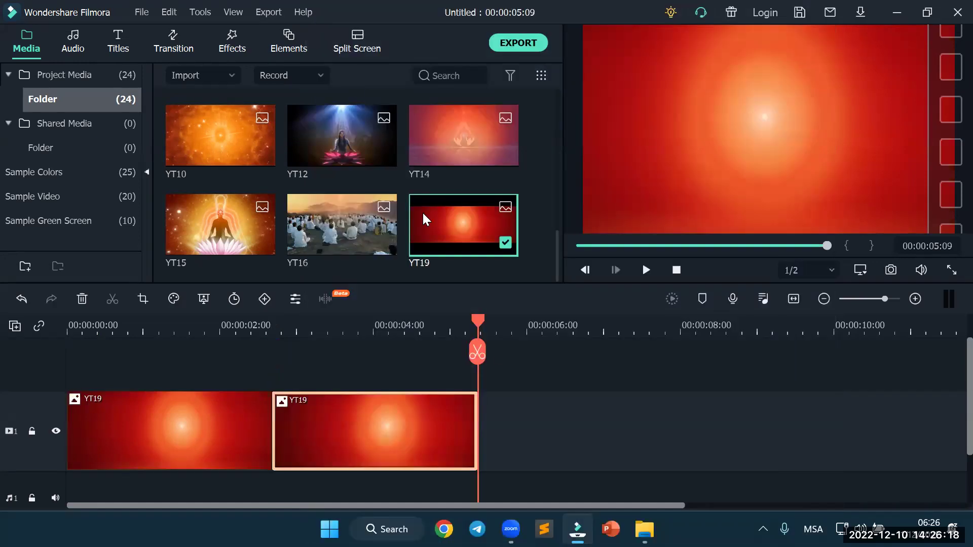
{"action": "right_click", "coordinate": [537, 451]}
{"action": "left_click", "coordinate": [493, 89]}
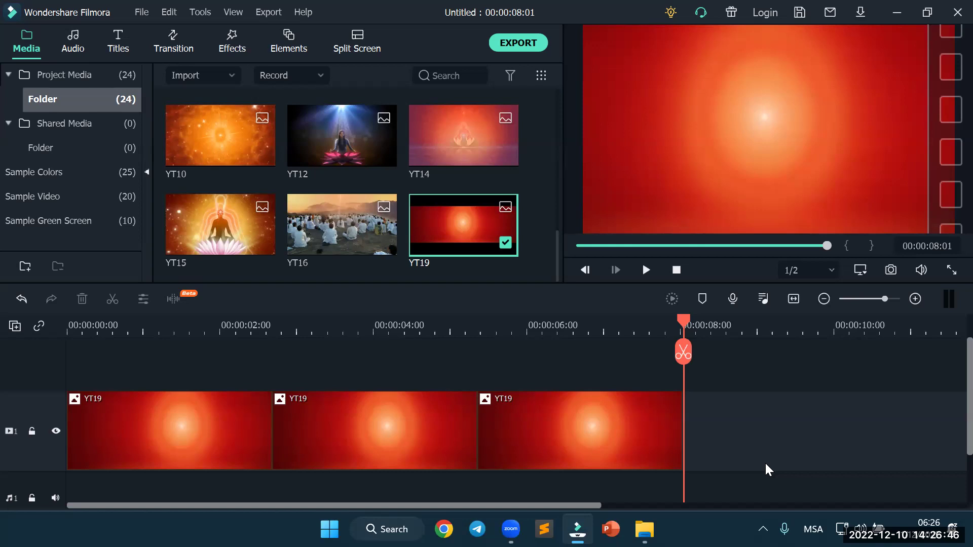
Copy the first YT19 clip, and check the commands available for the third YT19 clip without applying any
{"action": "right_click", "coordinate": [208, 427]}
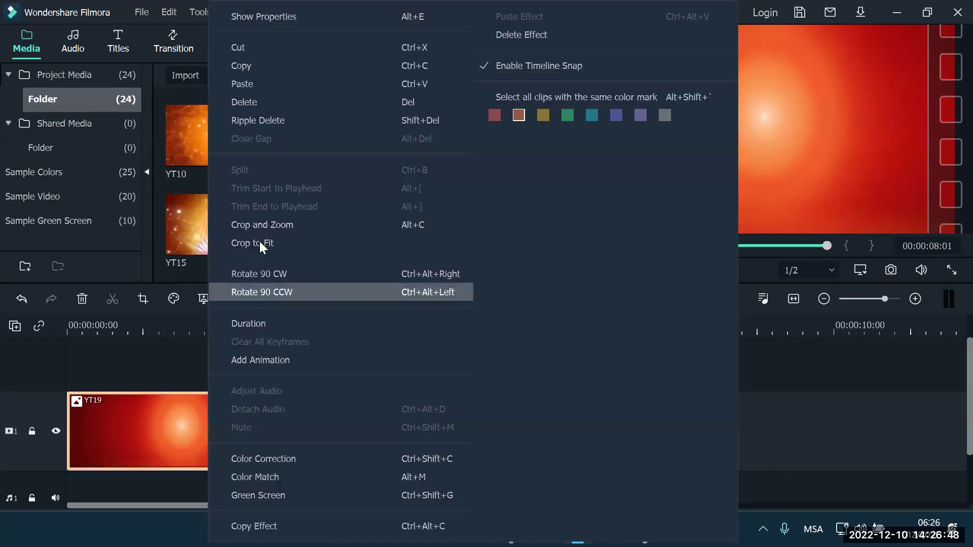
{"action": "left_click", "coordinate": [244, 70]}
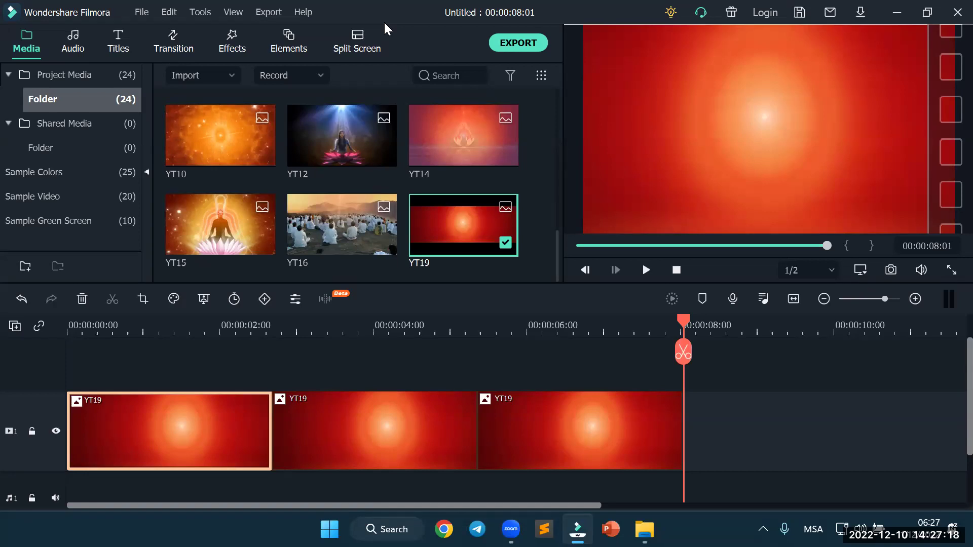
{"action": "left_click", "coordinate": [756, 394]}
{"action": "left_click", "coordinate": [556, 441]}
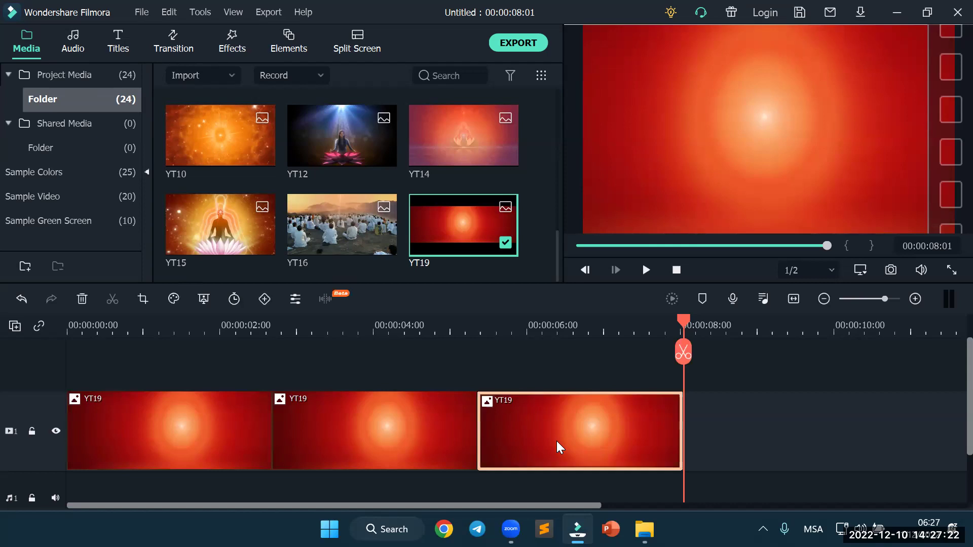
{"action": "right_click", "coordinate": [557, 441]}
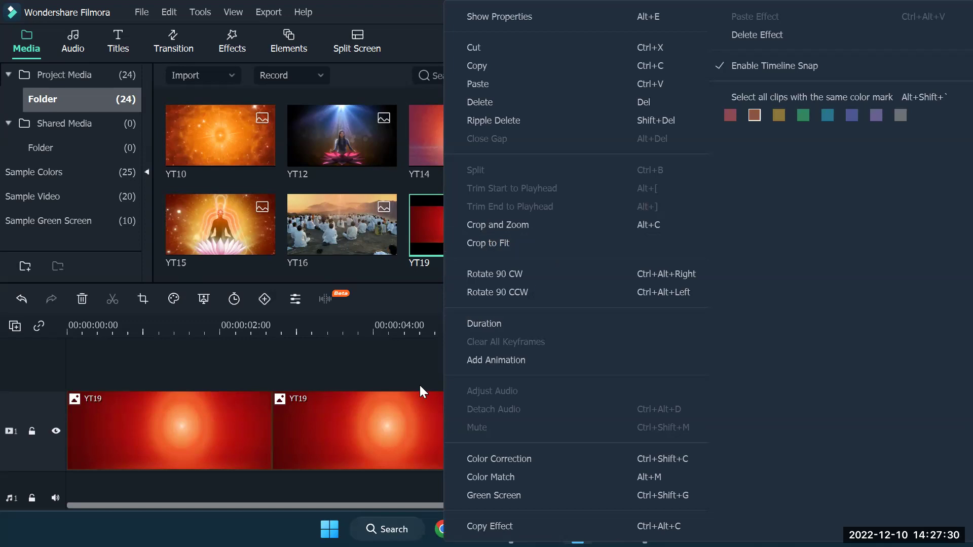
{"action": "left_click", "coordinate": [390, 375]}
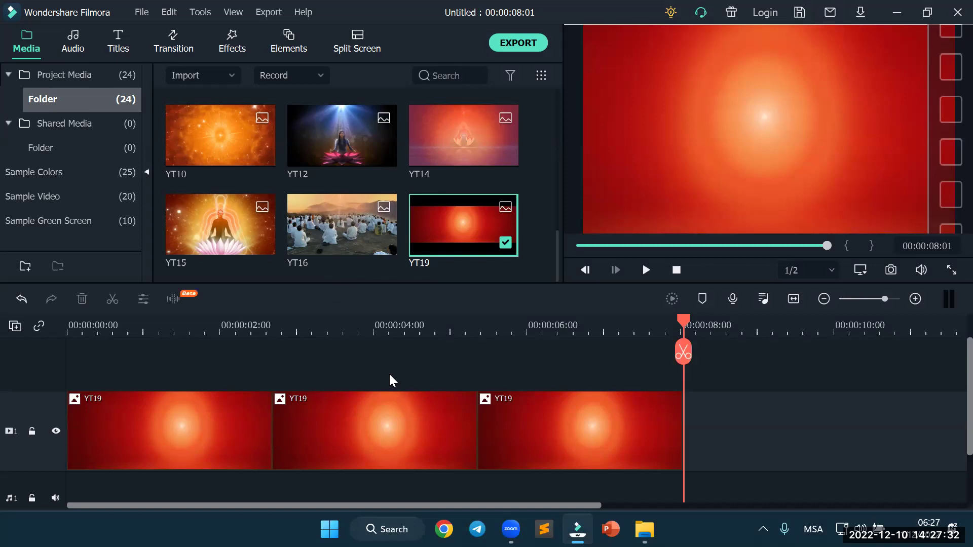
Delete all three YT19 clips and place the YT19 image afresh at the start of video track 1
{"action": "left_click_drag", "start_coordinate": [750, 453], "coordinate": [109, 415]}
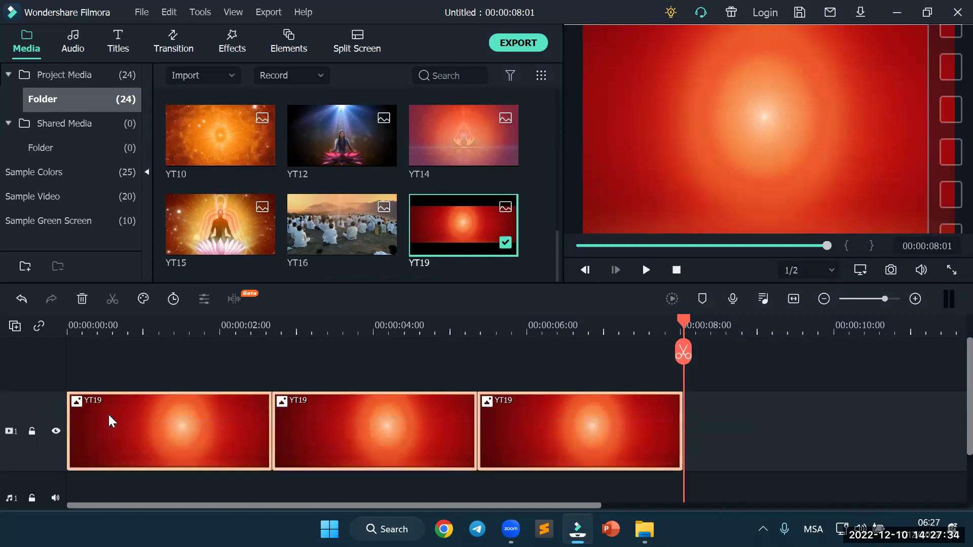
{"action": "key", "text": "Delete"}
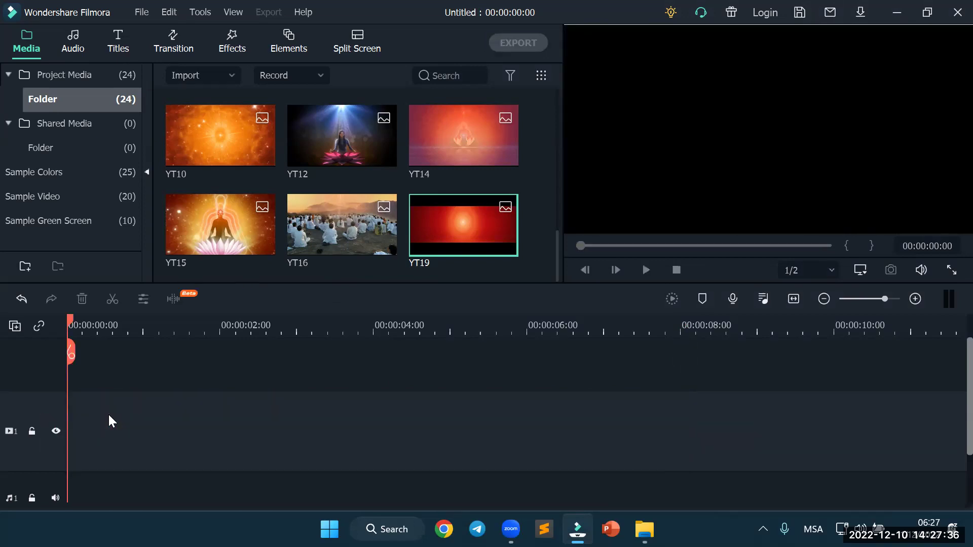
{"action": "left_click_drag", "start_coordinate": [480, 229], "coordinate": [73, 450]}
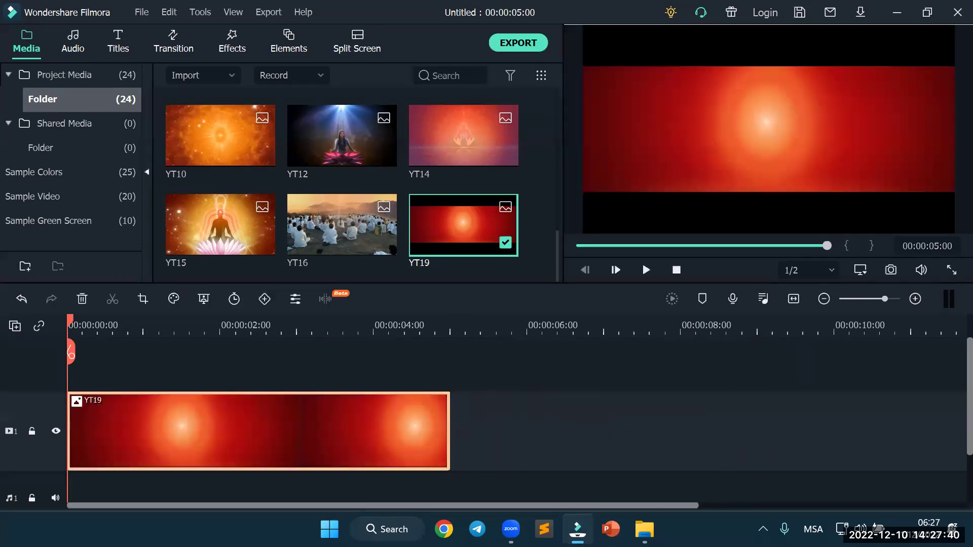
{"action": "right_click", "coordinate": [271, 435]}
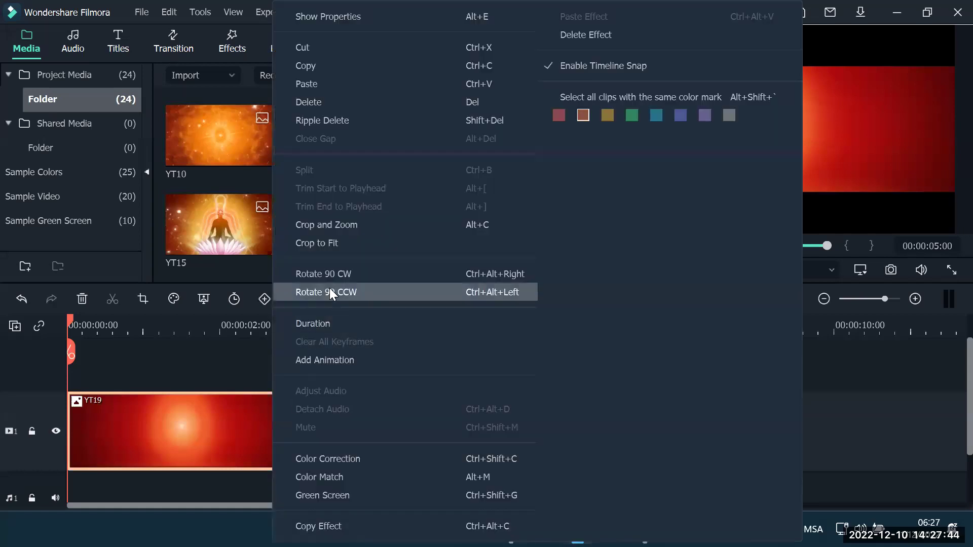
{"action": "left_click", "coordinate": [355, 225]}
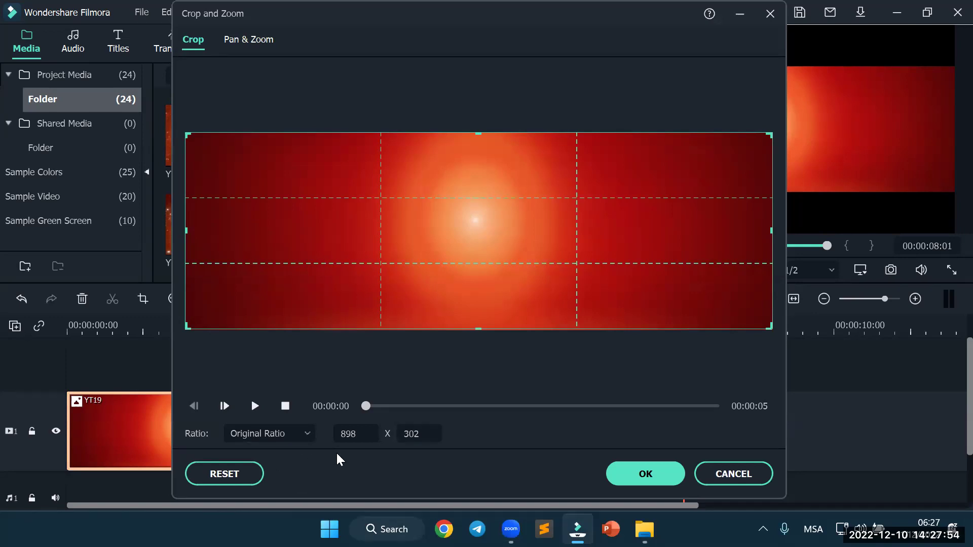
{"action": "left_click", "coordinate": [304, 430]}
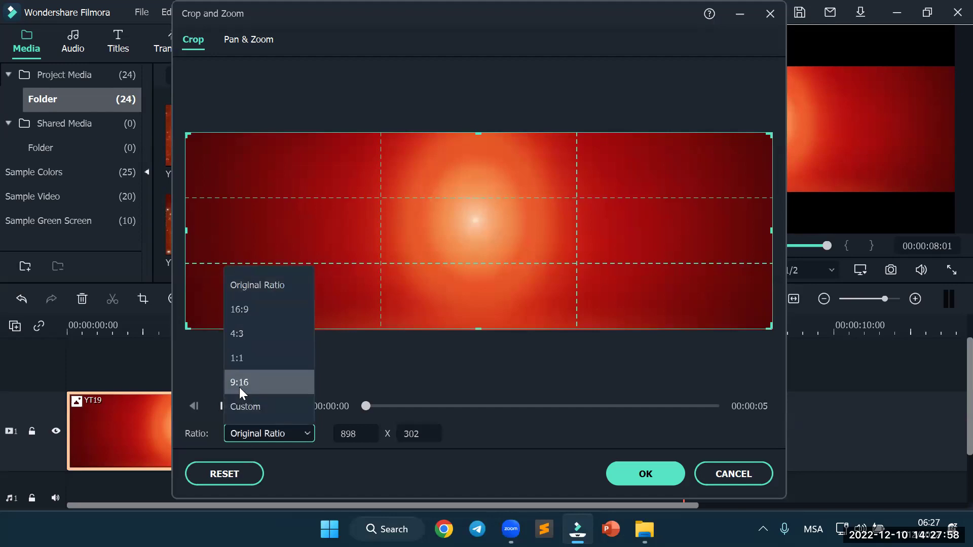
{"action": "left_click", "coordinate": [250, 308]}
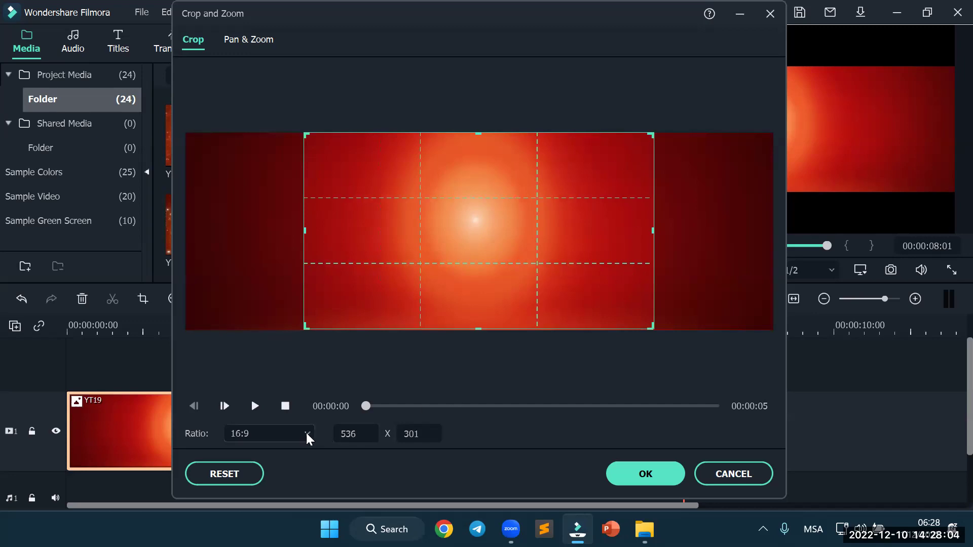
{"action": "left_click", "coordinate": [228, 477]}
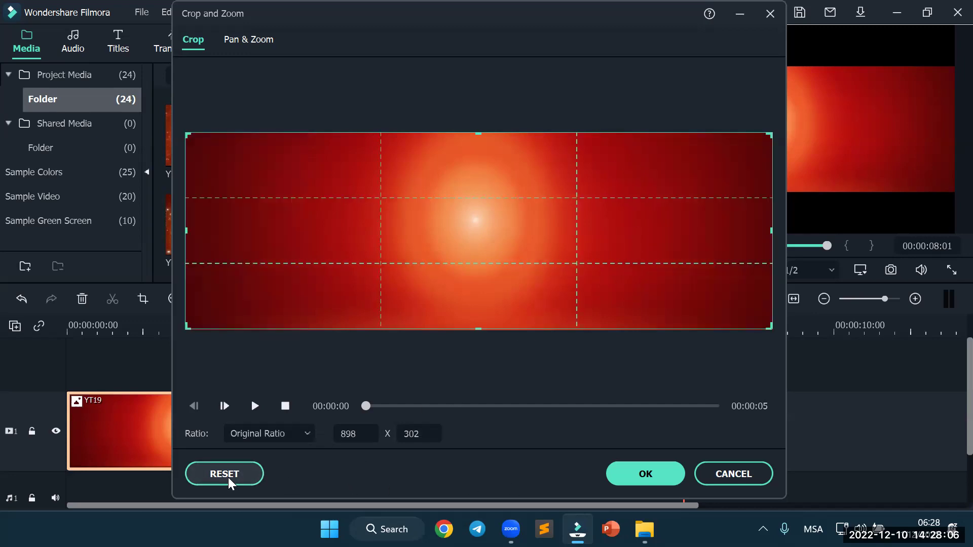
{"action": "left_click", "coordinate": [741, 475]}
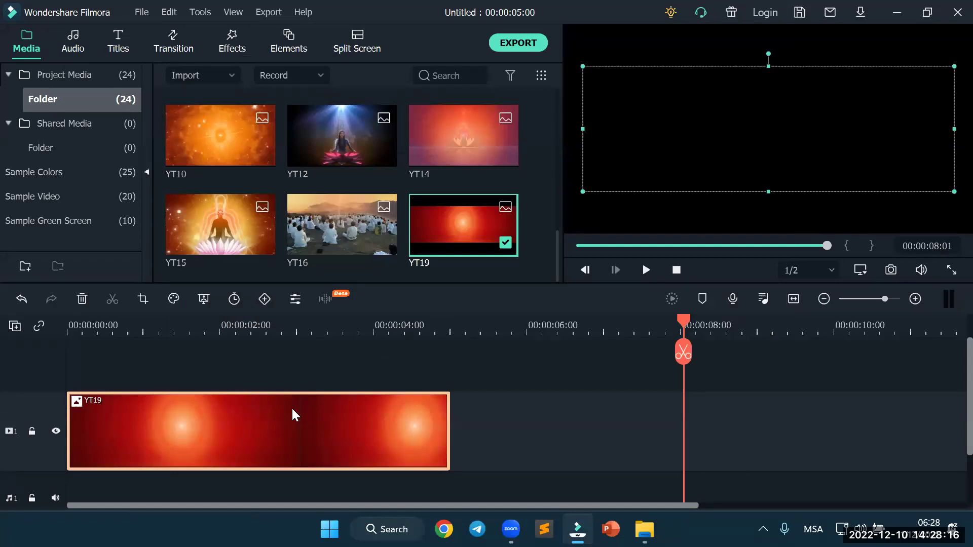
Crop the YT19 clip to a 16:9 ratio with Crop and Zoom and preview the frame at 00:00:02:17
{"action": "right_click", "coordinate": [233, 419]}
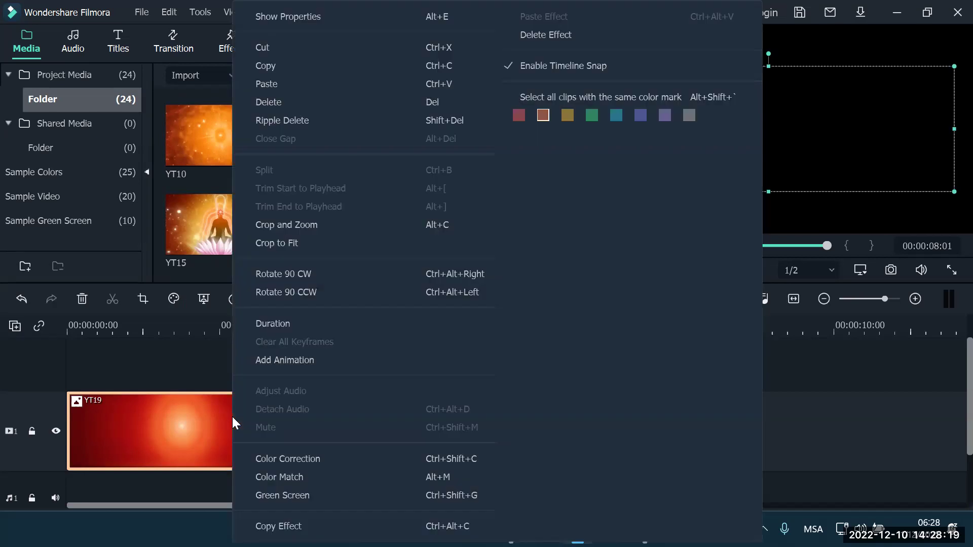
{"action": "left_click", "coordinate": [306, 227]}
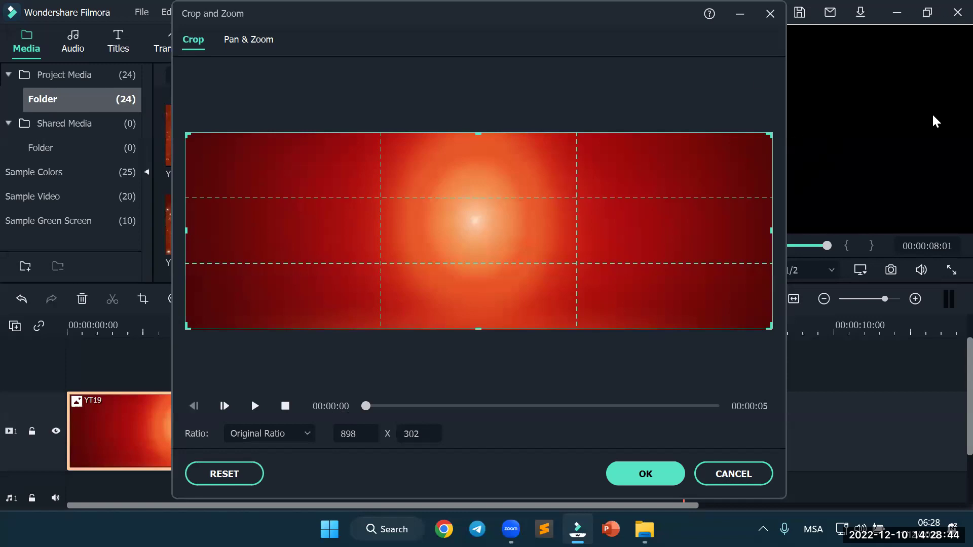
{"action": "left_click", "coordinate": [306, 434]}
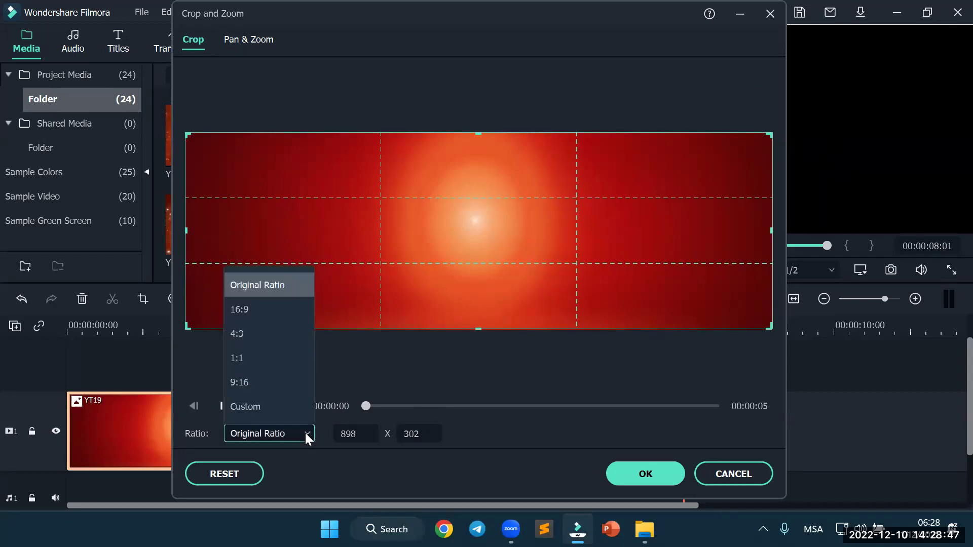
{"action": "left_click", "coordinate": [244, 313]}
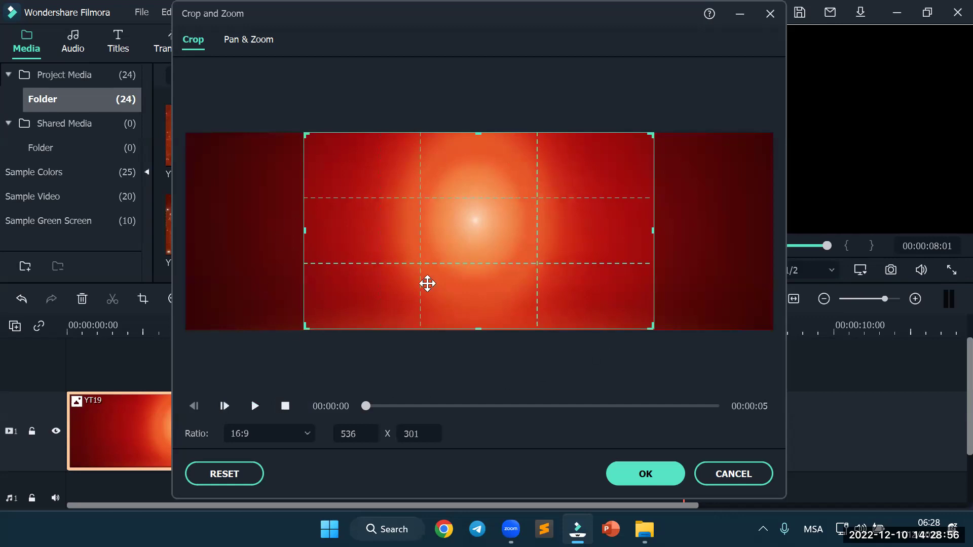
{"action": "left_click", "coordinate": [638, 471]}
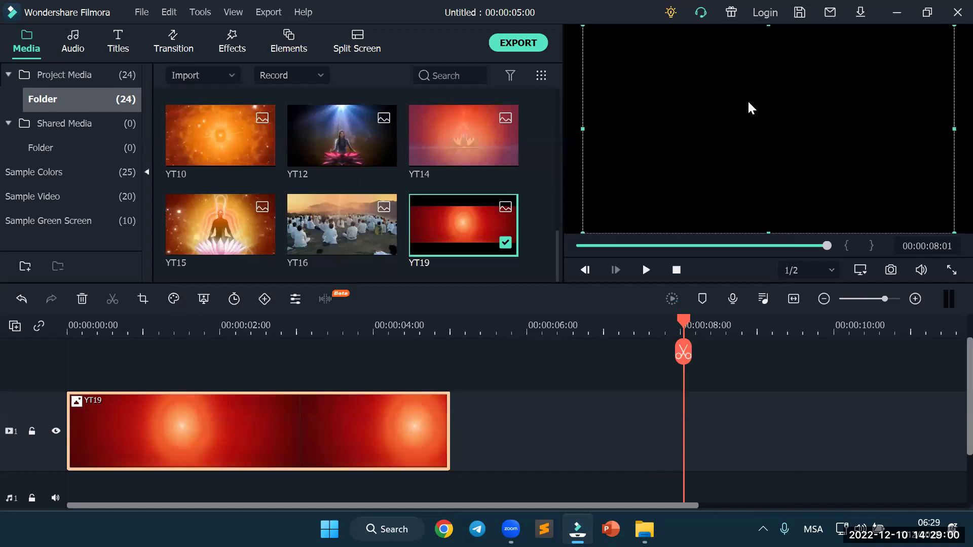
{"action": "left_click_drag", "start_coordinate": [684, 320], "coordinate": [276, 374]}
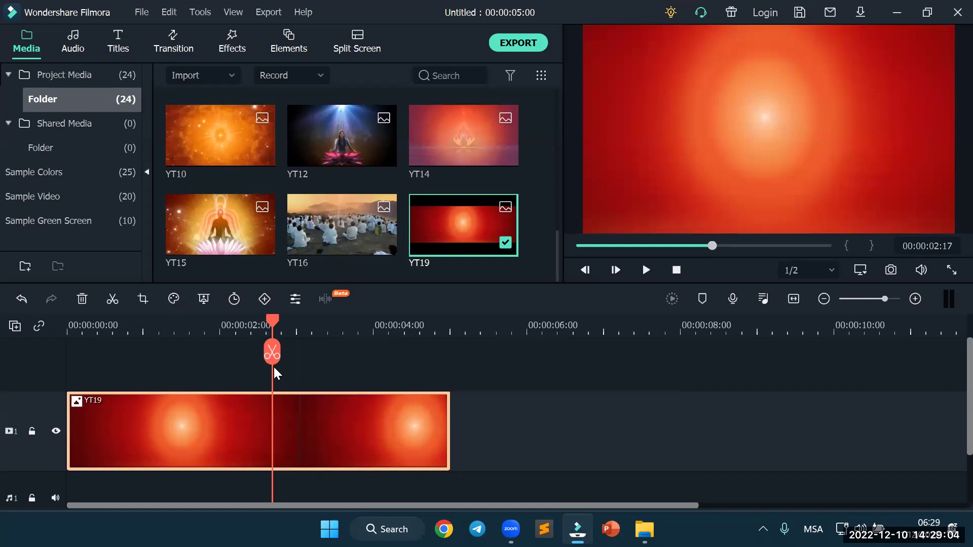
{"action": "left_click", "coordinate": [685, 129]}
{"action": "left_click_drag", "start_coordinate": [684, 129], "coordinate": [683, 129]}
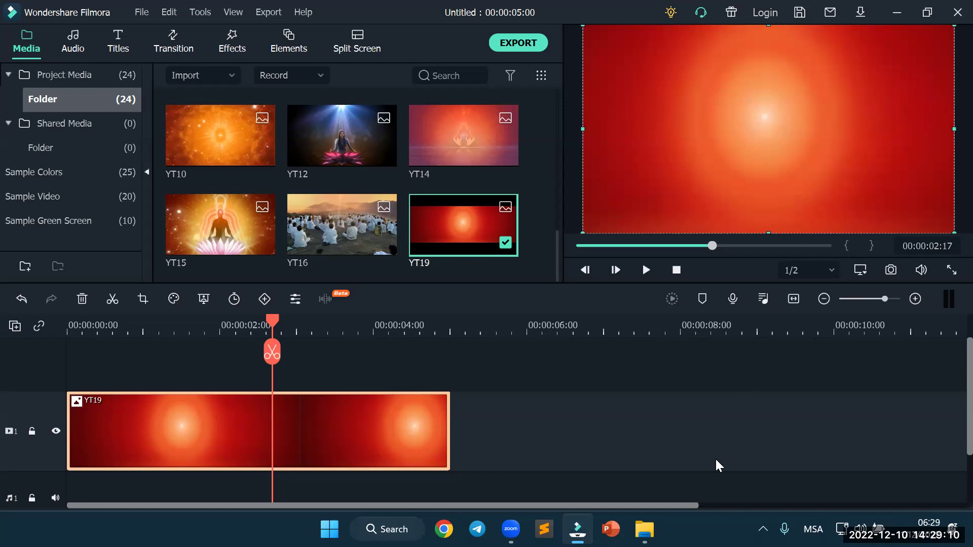
{"action": "left_click", "coordinate": [706, 439]}
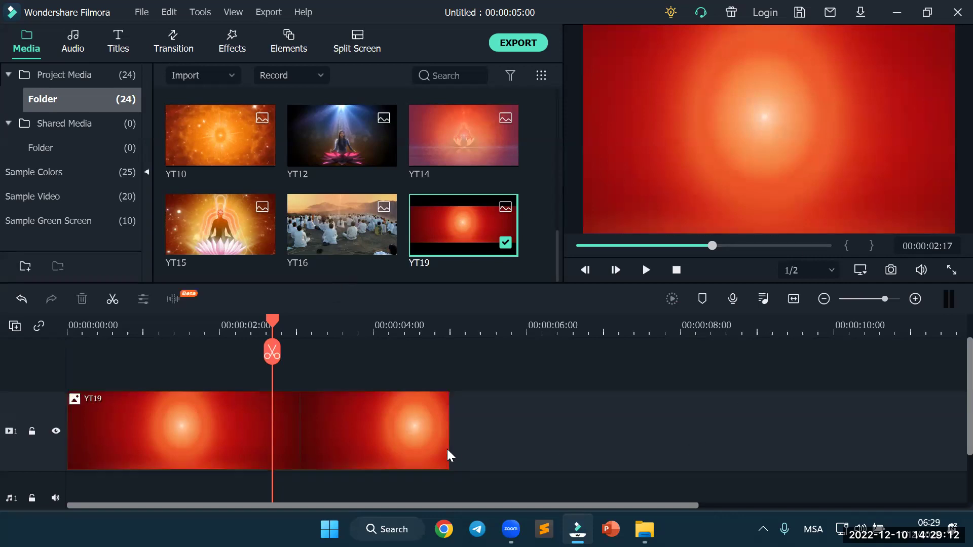
Shorten the cropped YT19 clip to 00:00:03:03 by trimming its end
{"action": "left_click_drag", "start_coordinate": [274, 321], "coordinate": [213, 328]}
{"action": "left_click", "coordinate": [309, 409]}
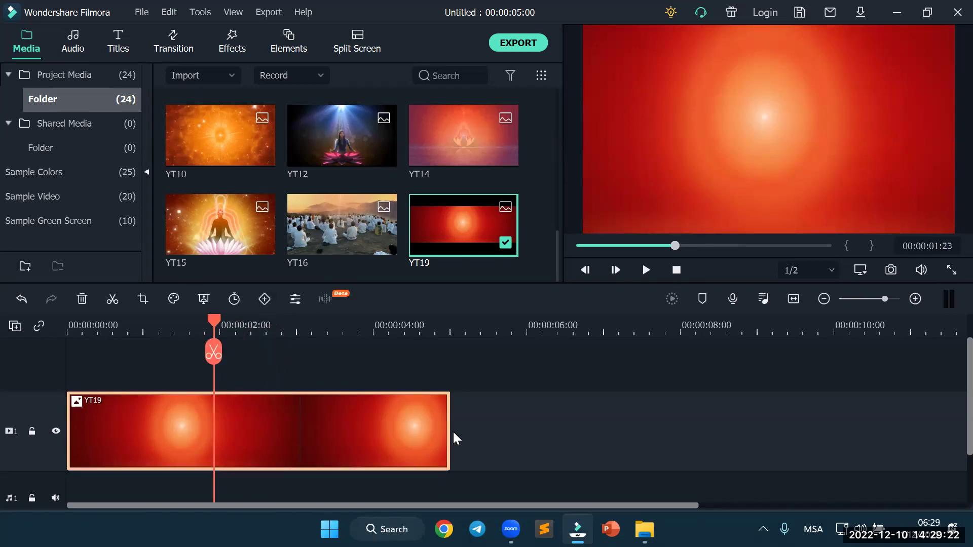
{"action": "left_click_drag", "start_coordinate": [449, 430], "coordinate": [303, 433]}
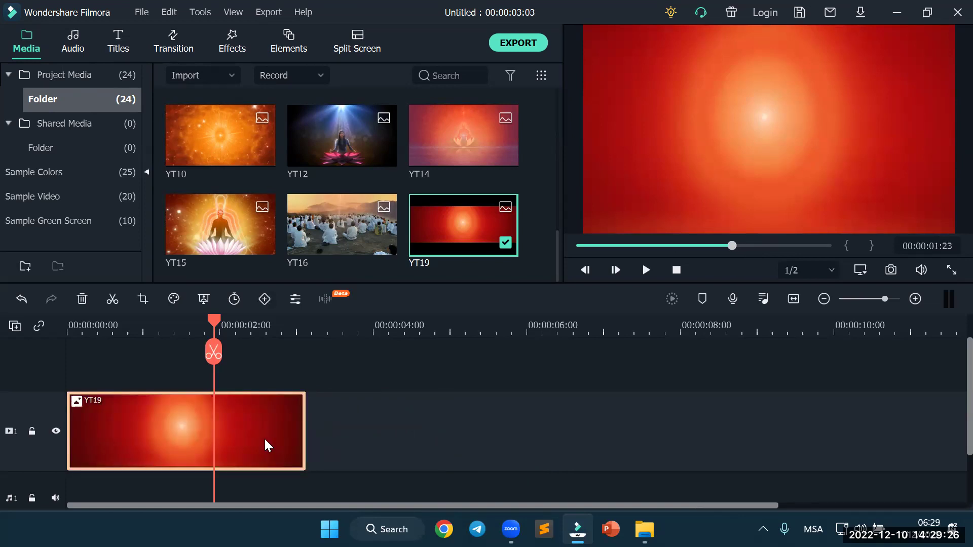
Paste two copies of the YT19 clip end to end directly after it and return the playhead to the start
{"action": "left_click_drag", "start_coordinate": [263, 336], "coordinate": [306, 346]}
{"action": "key", "text": "ctrl+v"}
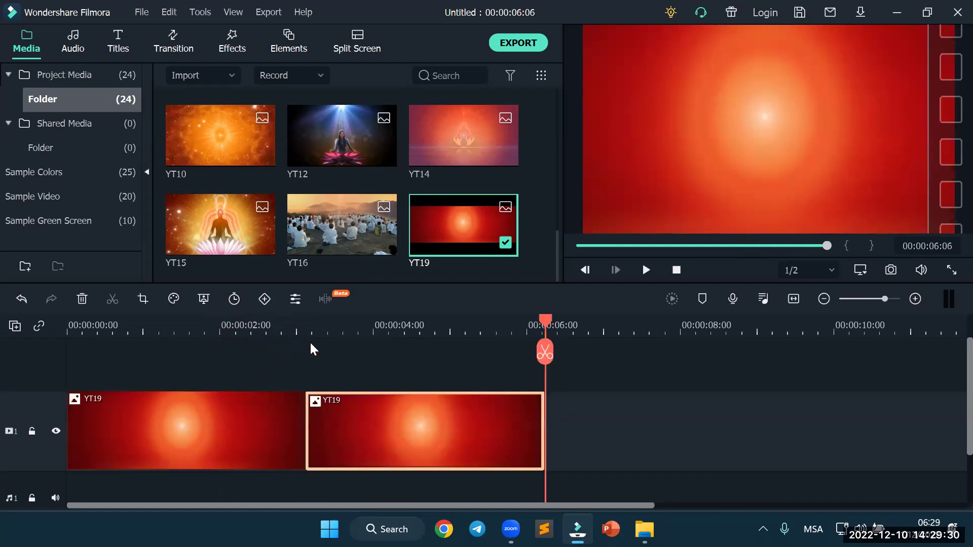
{"action": "key", "text": "ctrl+v"}
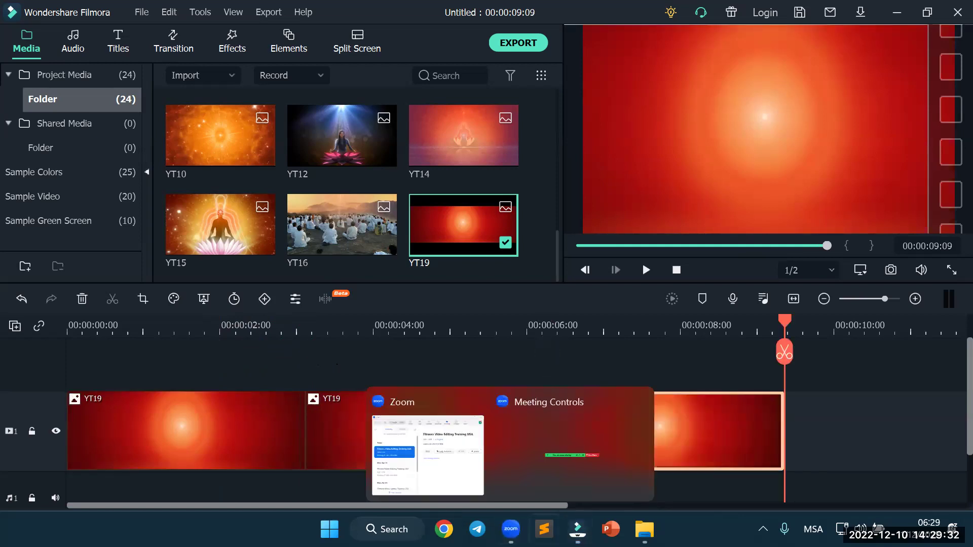
{"action": "left_click", "coordinate": [859, 443]}
{"action": "left_click_drag", "start_coordinate": [787, 322], "coordinate": [399, 355]}
{"action": "key", "text": "Home"}
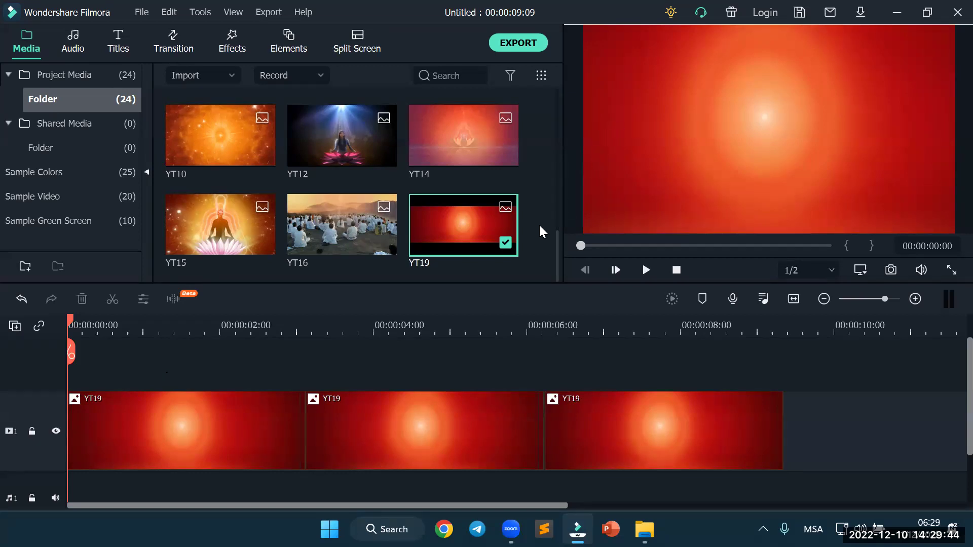
Open the first YT19 clip's properties and examine its Transform and Compositing image settings
{"action": "left_click", "coordinate": [207, 442]}
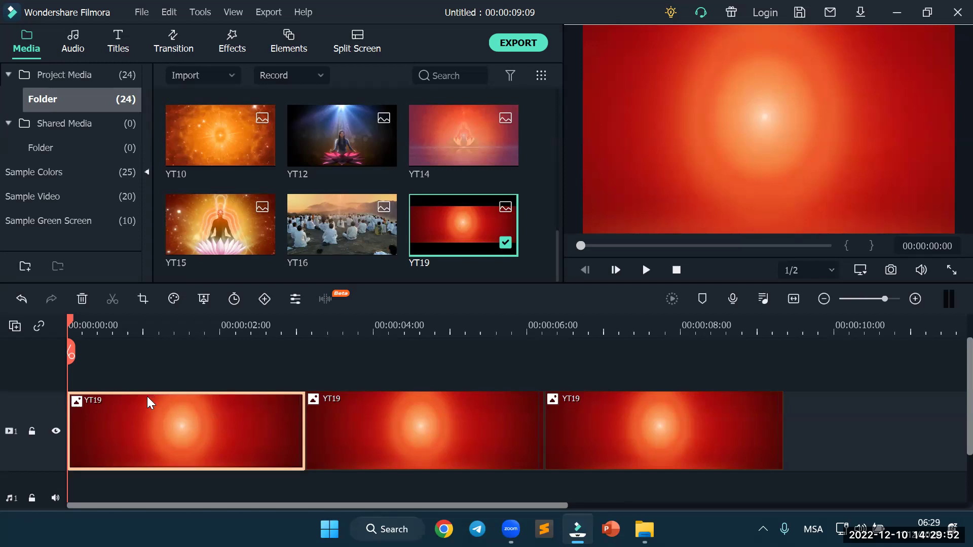
{"action": "double_click", "coordinate": [178, 424]}
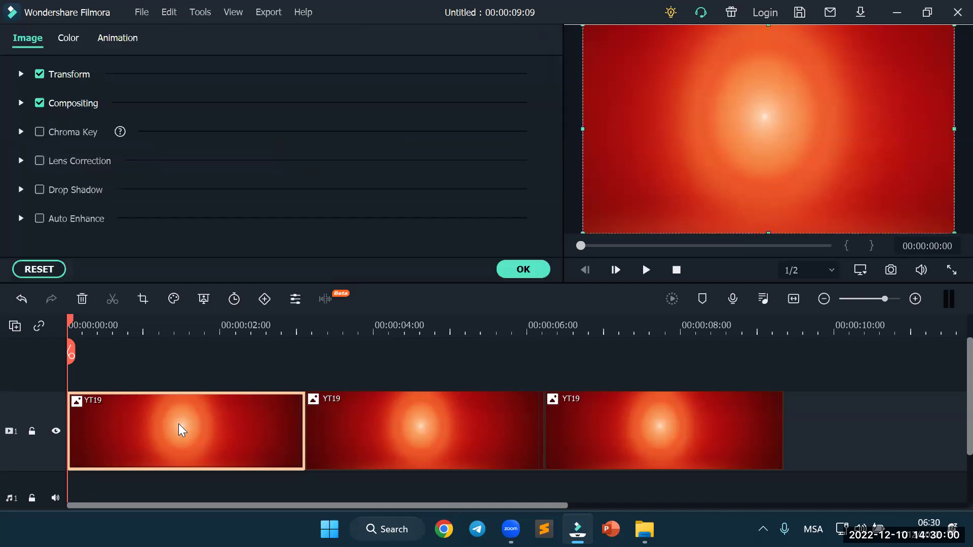
{"action": "left_click", "coordinate": [523, 270]}
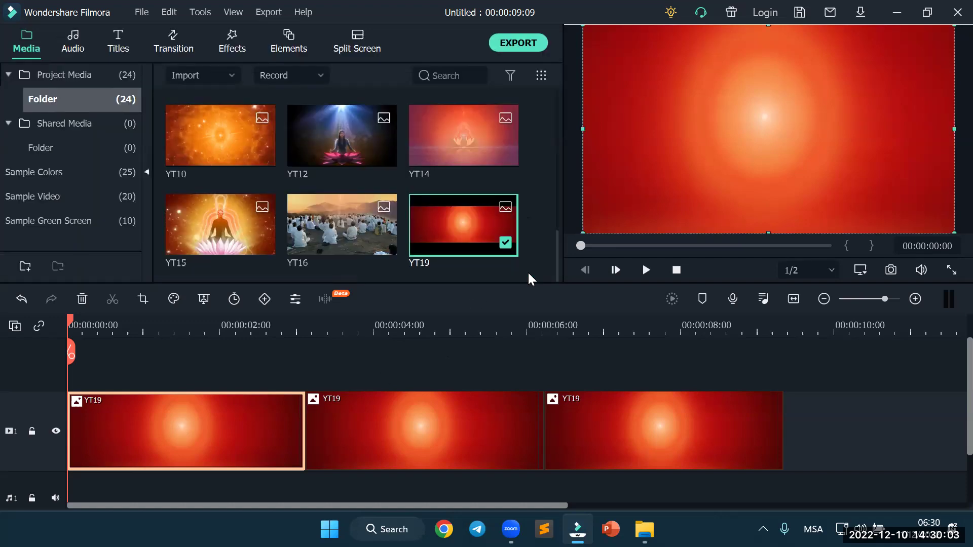
{"action": "double_click", "coordinate": [144, 419]}
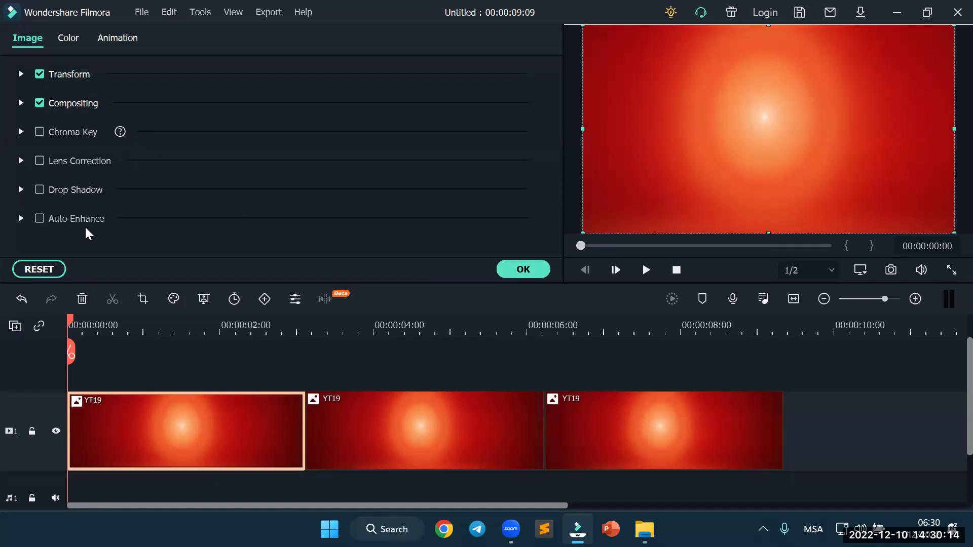
{"action": "left_click", "coordinate": [20, 74]}
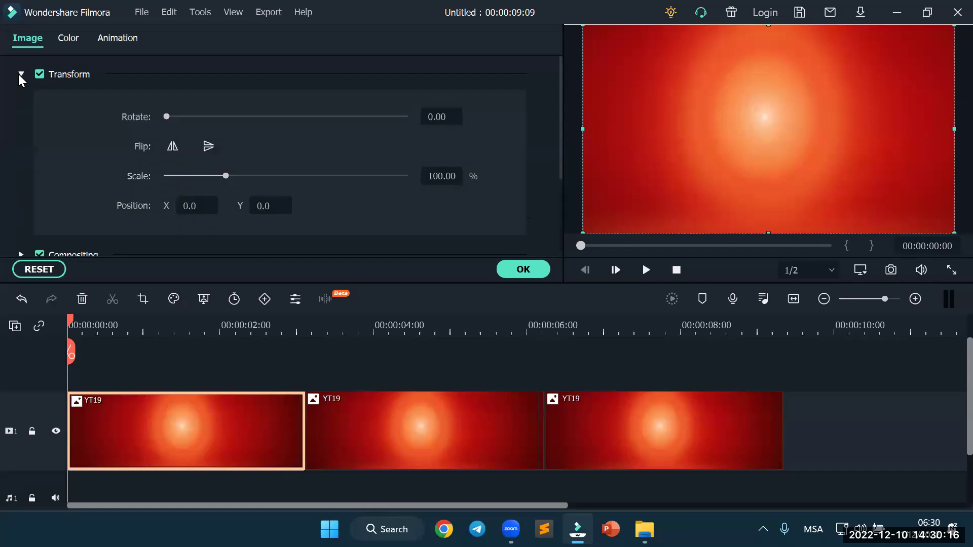
{"action": "left_click", "coordinate": [18, 74]}
{"action": "left_click", "coordinate": [20, 103]}
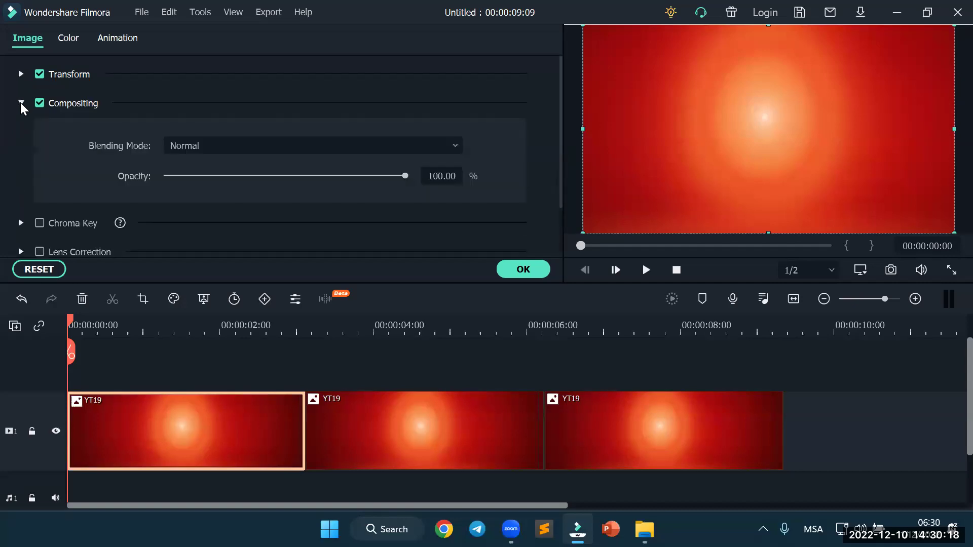
{"action": "left_click", "coordinate": [20, 103]}
{"action": "left_click", "coordinate": [21, 74]}
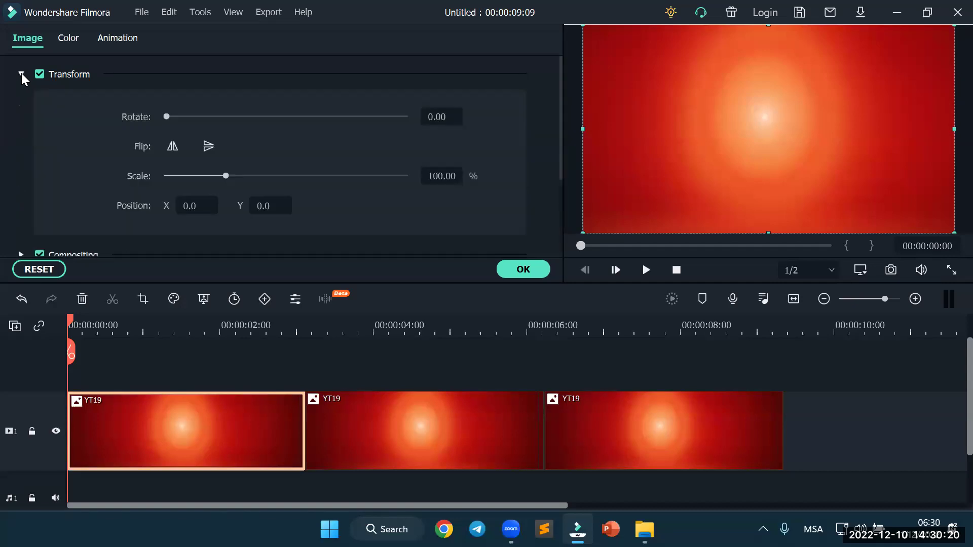
{"action": "left_click", "coordinate": [21, 74]}
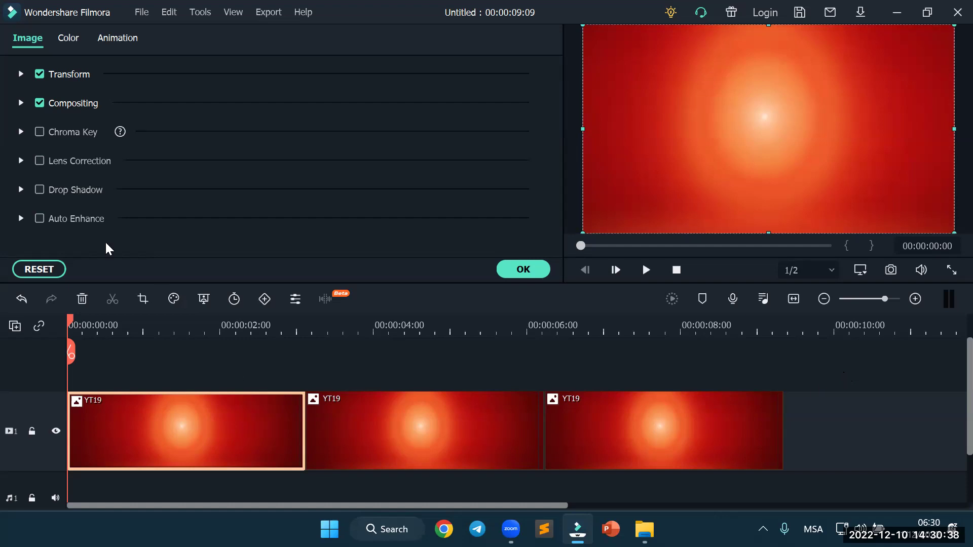
Look through the first YT19 clip's color correction settings and animation presets without applying any
{"action": "left_click", "coordinate": [67, 38]}
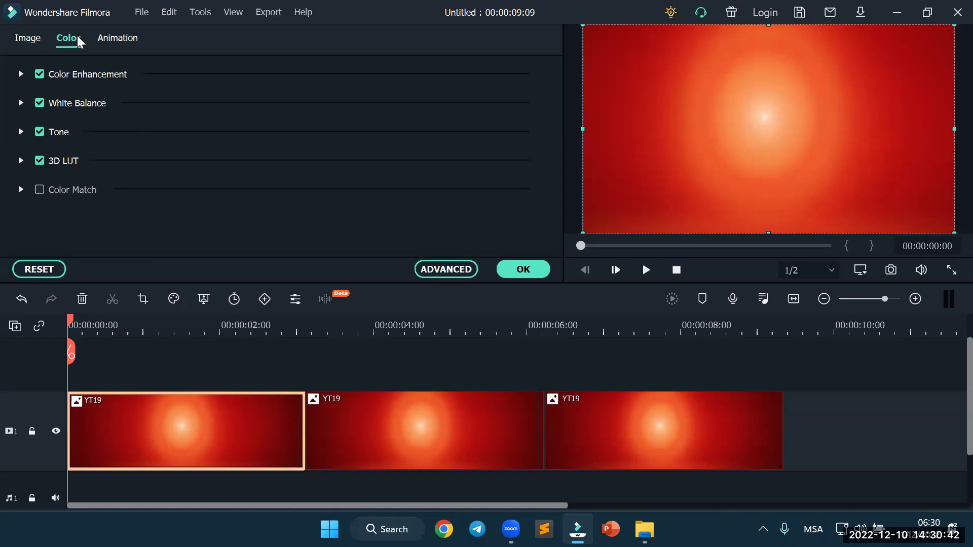
{"action": "left_click", "coordinate": [18, 74]}
{"action": "left_click", "coordinate": [18, 74]}
{"action": "left_click", "coordinate": [27, 41]}
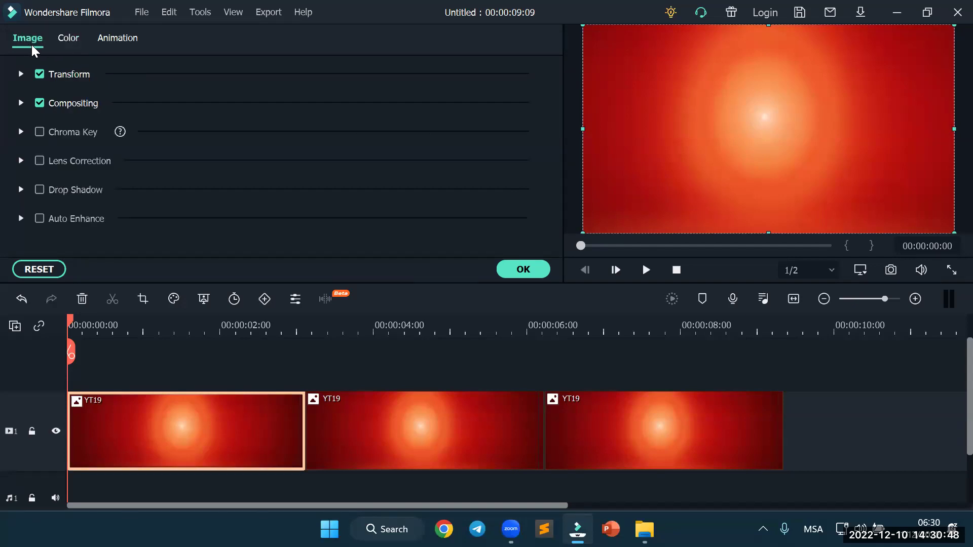
{"action": "left_click", "coordinate": [68, 41]}
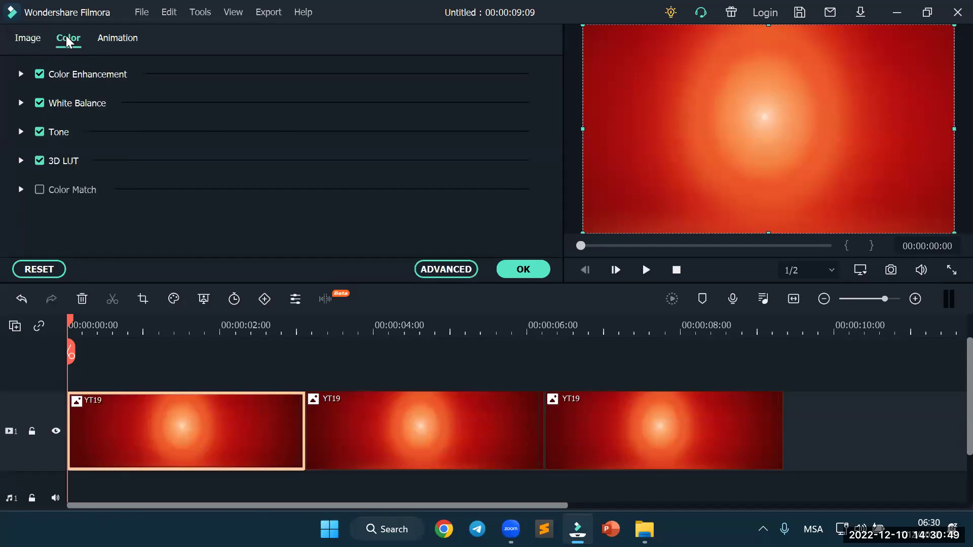
{"action": "left_click", "coordinate": [118, 37]}
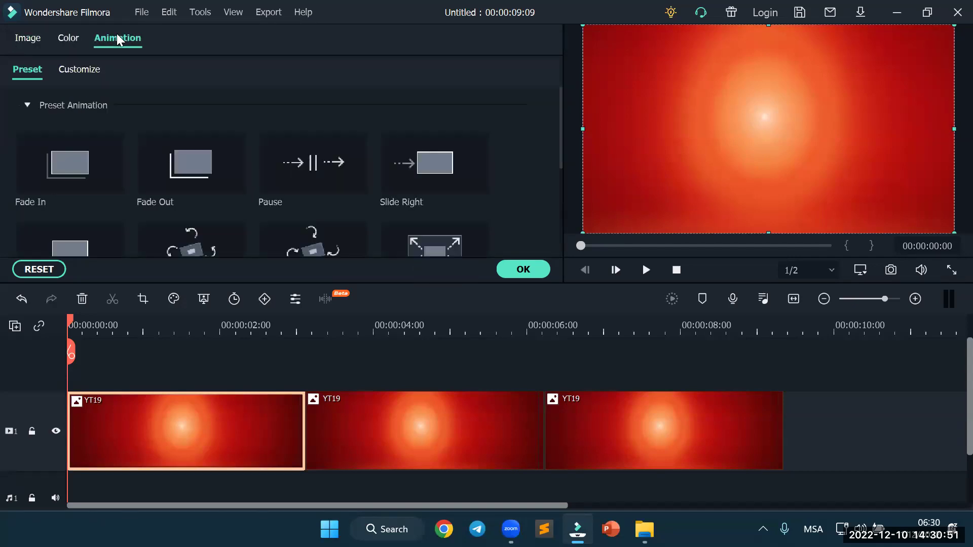
Set the Color Enhancement value of the first YT19 clip to 40 and apply it
{"action": "left_click", "coordinate": [77, 35]}
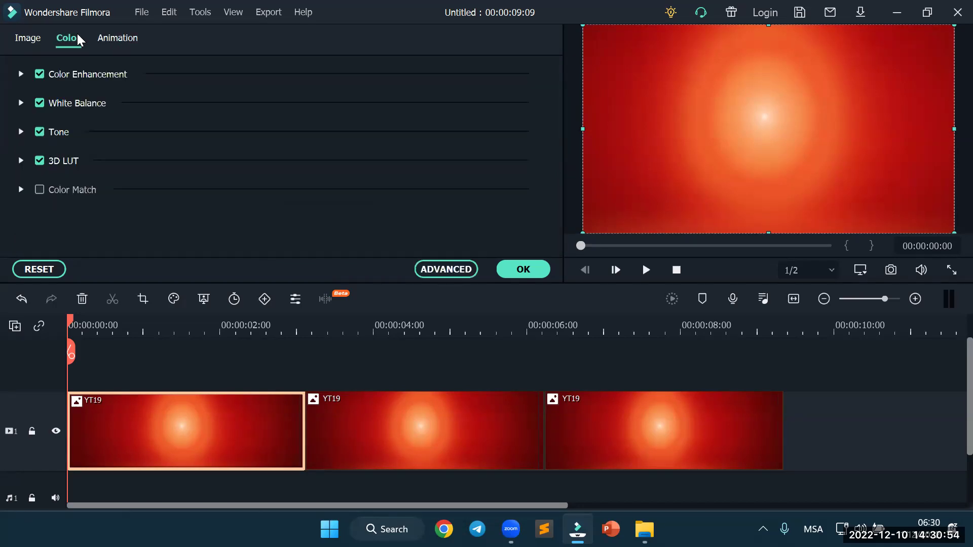
{"action": "left_click", "coordinate": [20, 74]}
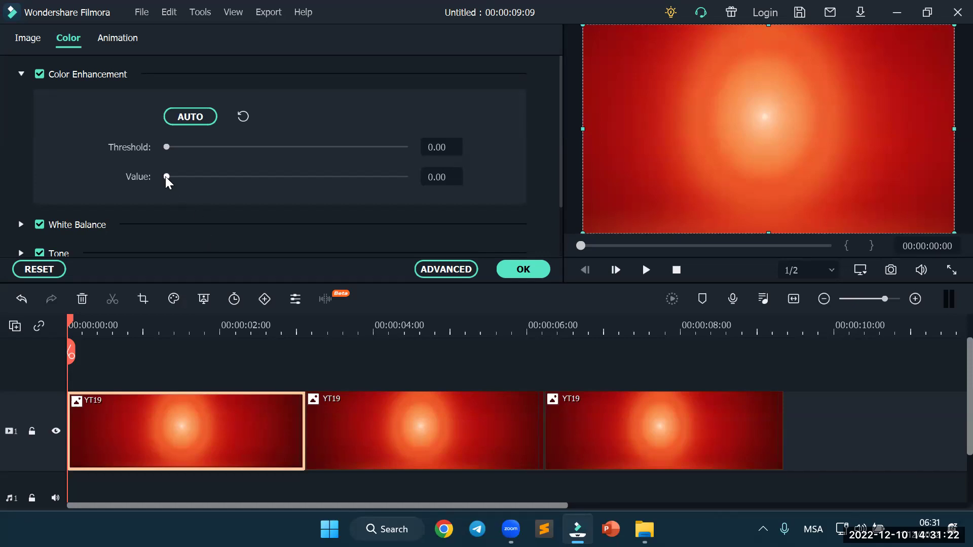
{"action": "left_click_drag", "start_coordinate": [168, 176], "coordinate": [261, 190]}
{"action": "left_click", "coordinate": [446, 178]}
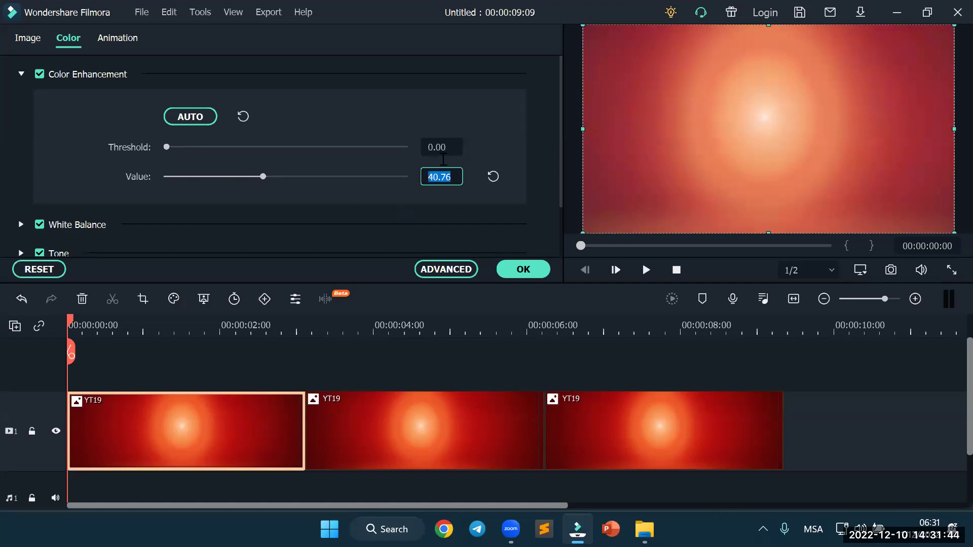
{"action": "type", "text": "40"}
{"action": "left_click", "coordinate": [535, 271]}
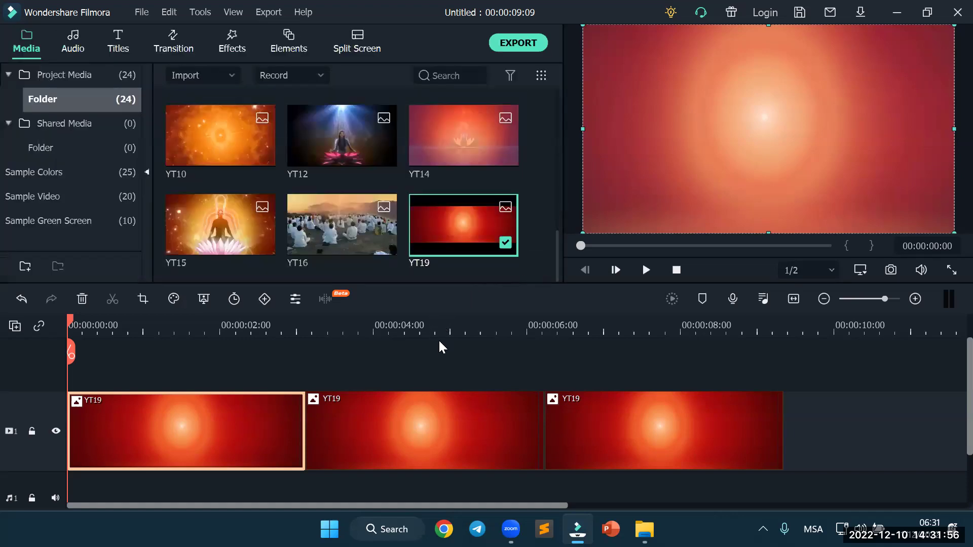
Set the Color Enhancement value of the second YT19 clip to about 70 and apply it
{"action": "double_click", "coordinate": [433, 431]}
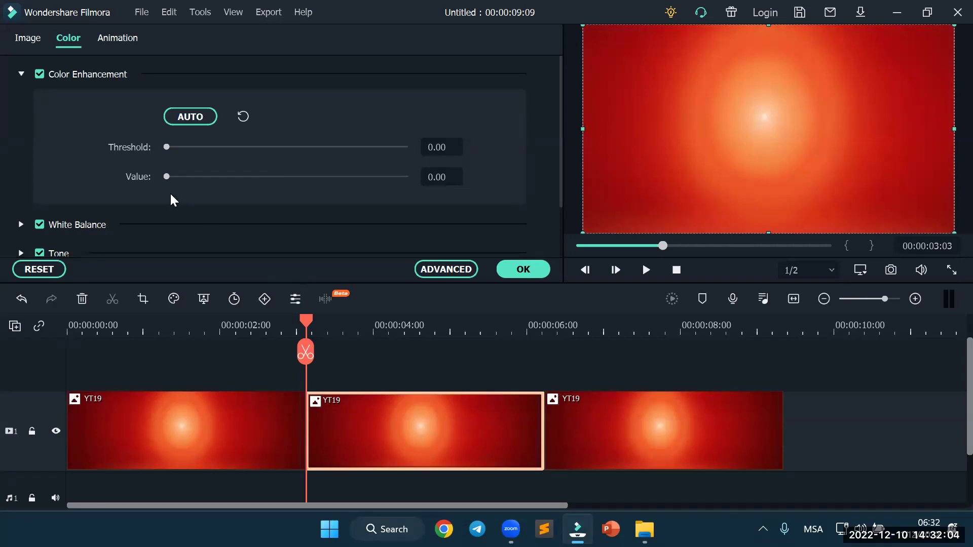
{"action": "left_click_drag", "start_coordinate": [166, 177], "coordinate": [332, 183]}
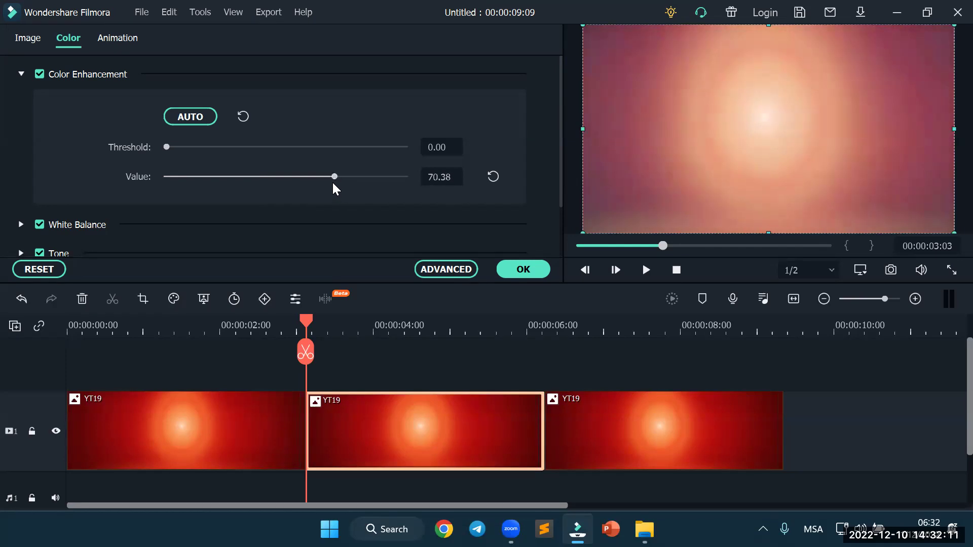
{"action": "left_click", "coordinate": [514, 269]}
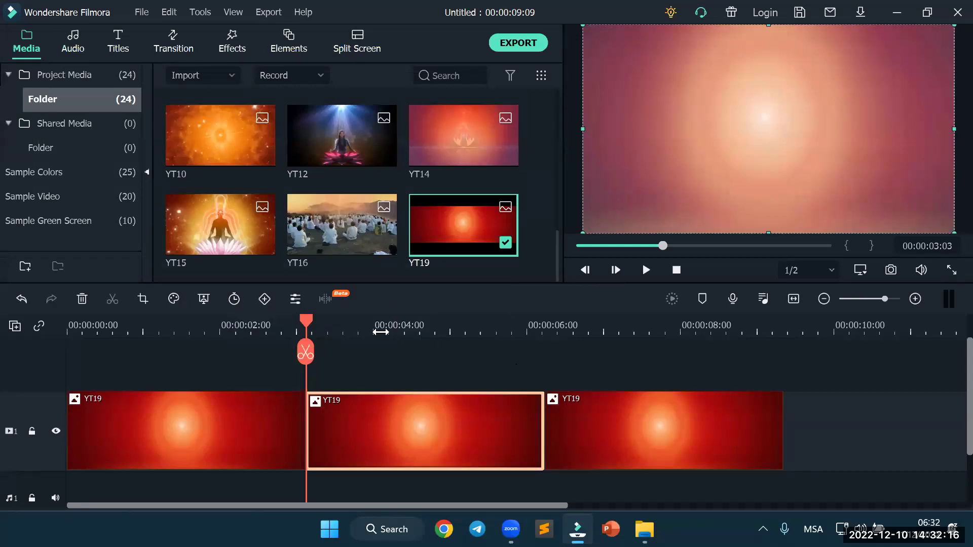
Set the Color Enhancement value of the third YT19 clip to 100 and apply it
{"action": "left_click_drag", "start_coordinate": [350, 334], "coordinate": [643, 366]}
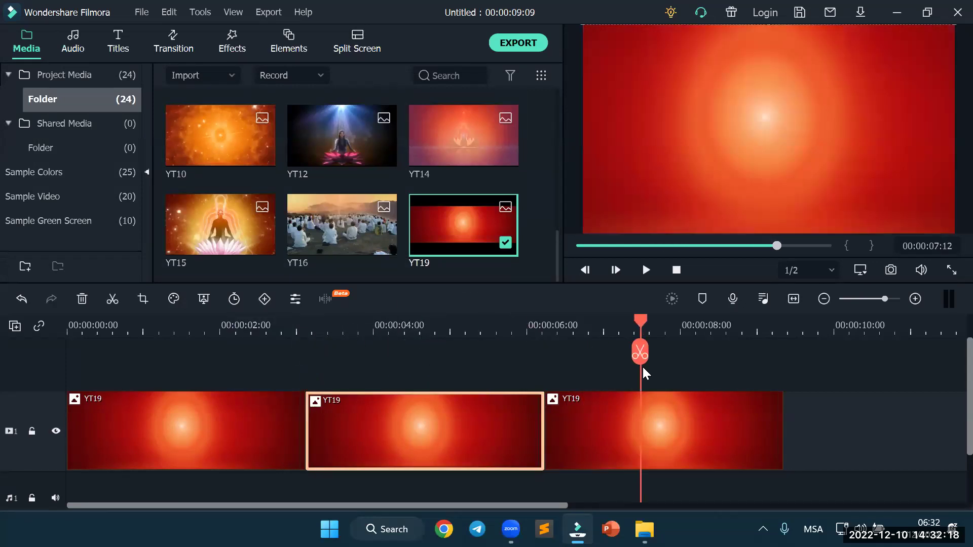
{"action": "double_click", "coordinate": [705, 430]}
{"action": "left_click_drag", "start_coordinate": [167, 176], "coordinate": [420, 193]}
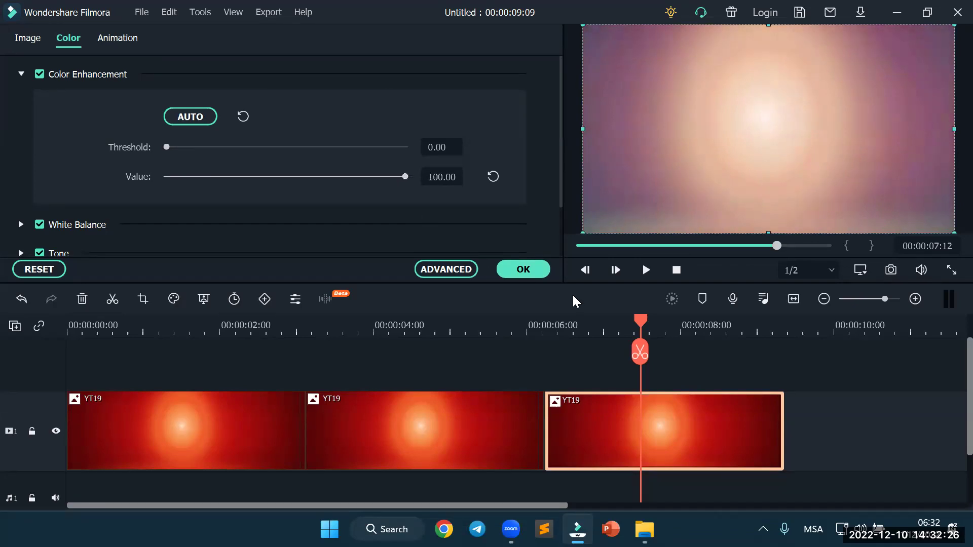
{"action": "left_click", "coordinate": [524, 274]}
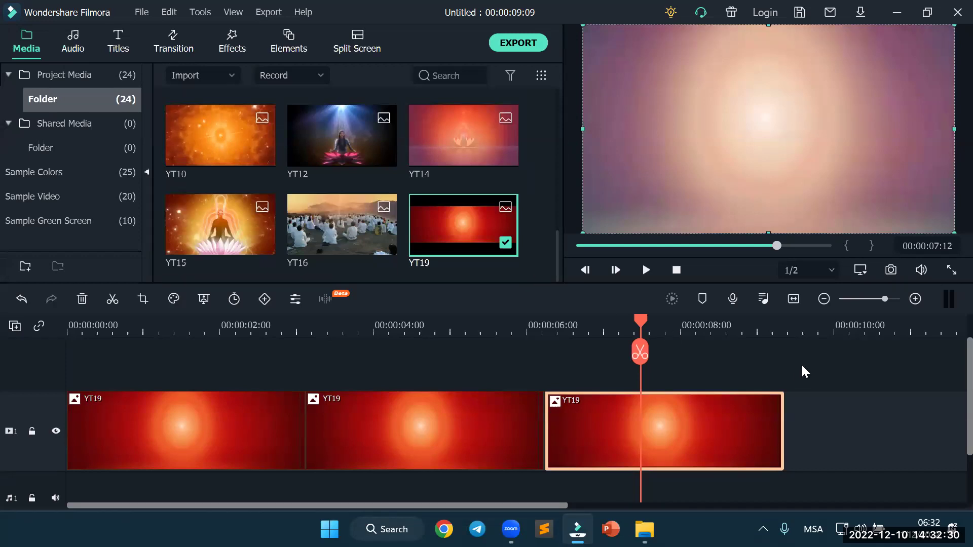
Add lengthened Dissolve transitions at both joins between the YT19 clips and play the timeline from the start
{"action": "left_click_drag", "start_coordinate": [645, 325], "coordinate": [33, 348]}
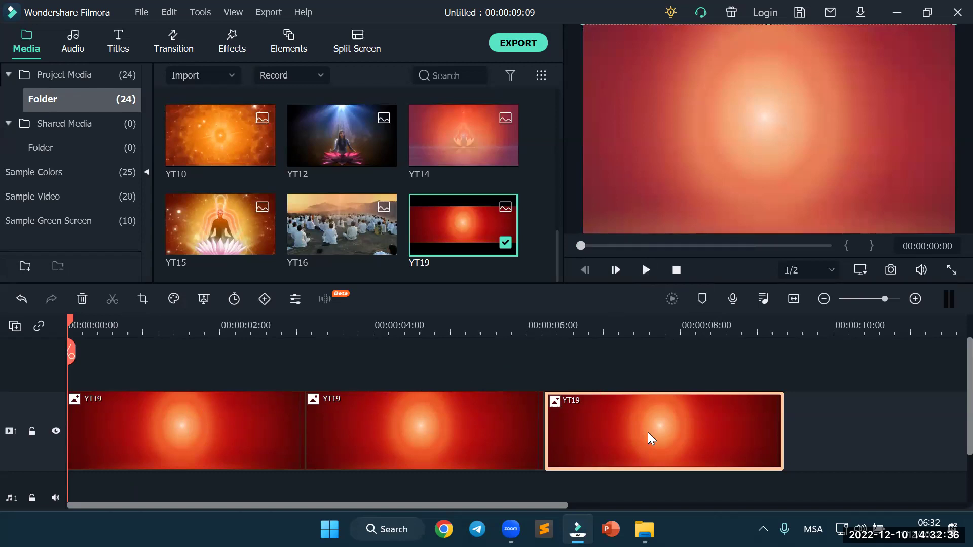
{"action": "left_click", "coordinate": [181, 46]}
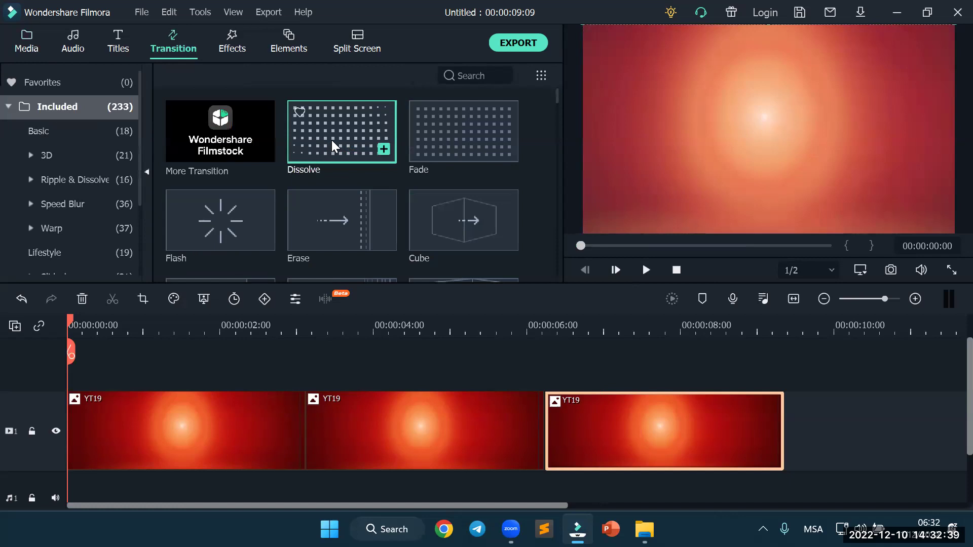
{"action": "left_click_drag", "start_coordinate": [334, 131], "coordinate": [275, 385]}
{"action": "mouse_move", "coordinate": [384, 150]}
{"action": "left_mouse_down"}
{"action": "mouse_move", "coordinate": [413, 276]}
{"action": "mouse_move", "coordinate": [481, 387]}
{"action": "mouse_move", "coordinate": [516, 412]}
{"action": "mouse_move", "coordinate": [395, 428]}
{"action": "left_mouse_up"}
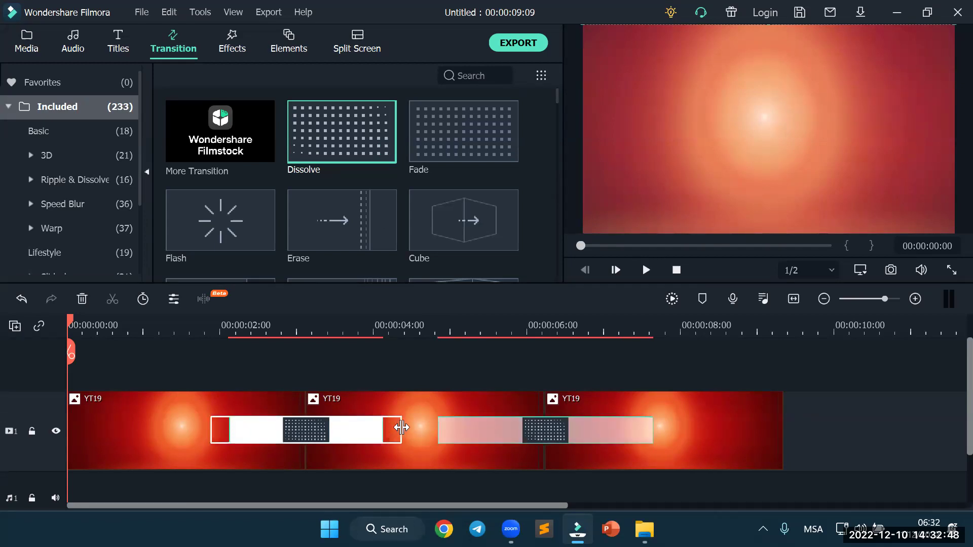
{"action": "left_click_drag", "start_coordinate": [402, 427], "coordinate": [403, 428]}
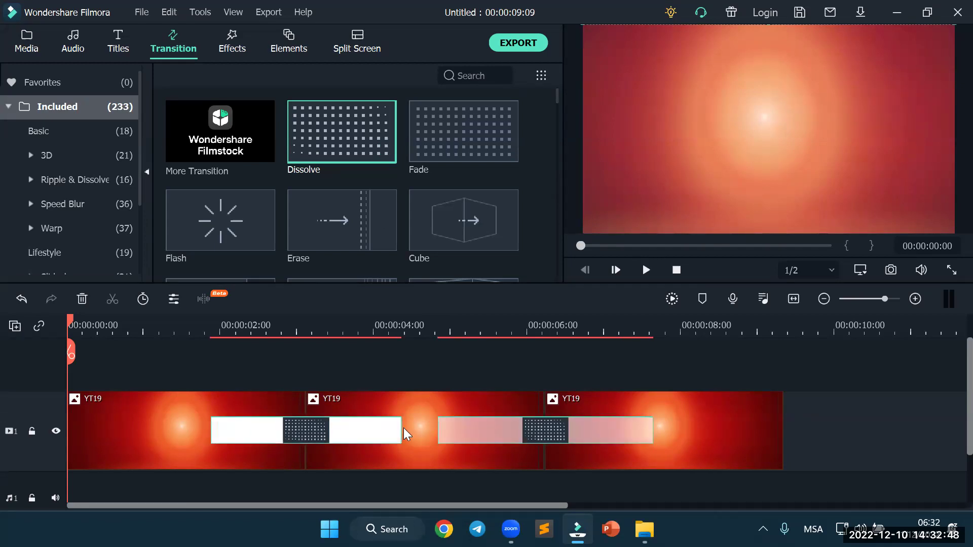
{"action": "left_click", "coordinate": [646, 270]}
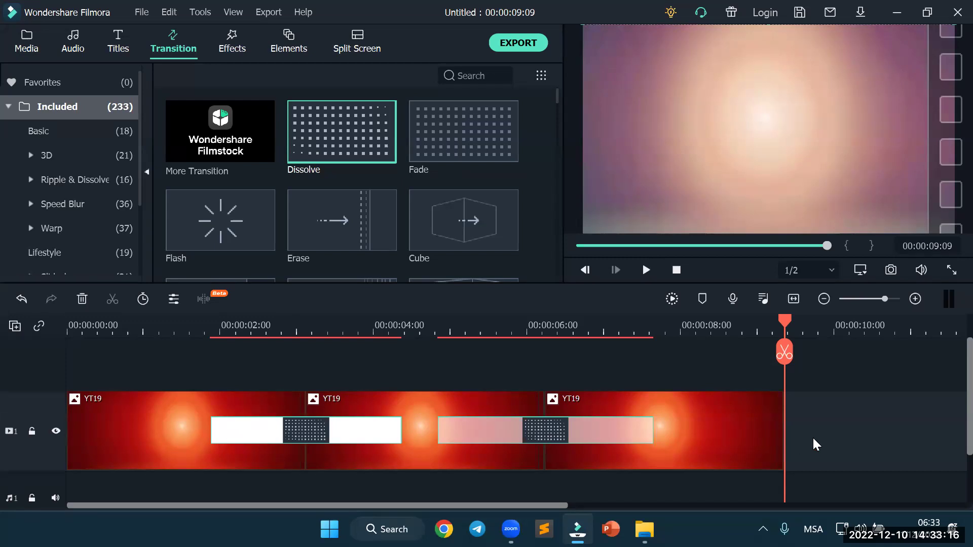
Undo the transitions, color adjustments and pasted copies, back to the single YT19 clip
{"action": "left_click_drag", "start_coordinate": [809, 458], "coordinate": [478, 404]}
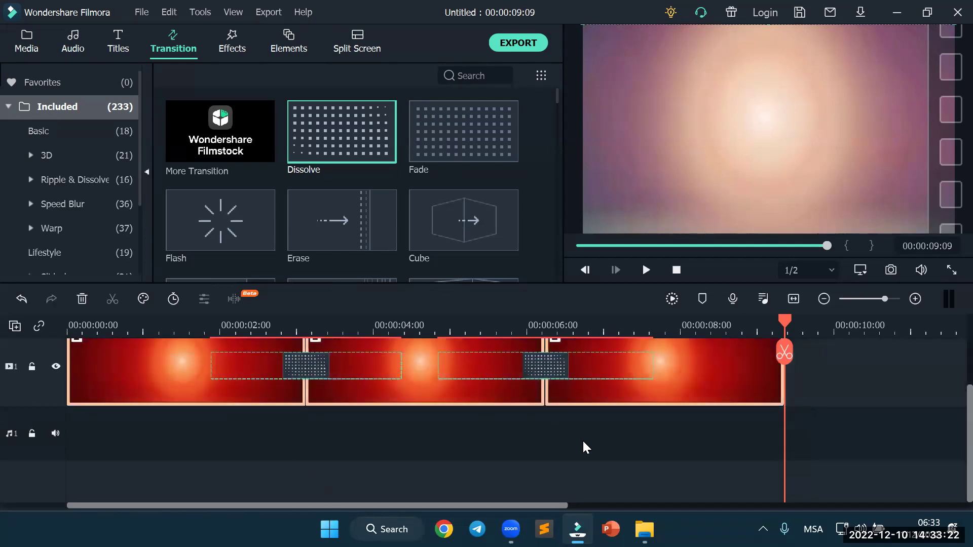
{"action": "scroll", "coordinate": [582, 439], "scroll_direction": "up", "scroll_amount": 2}
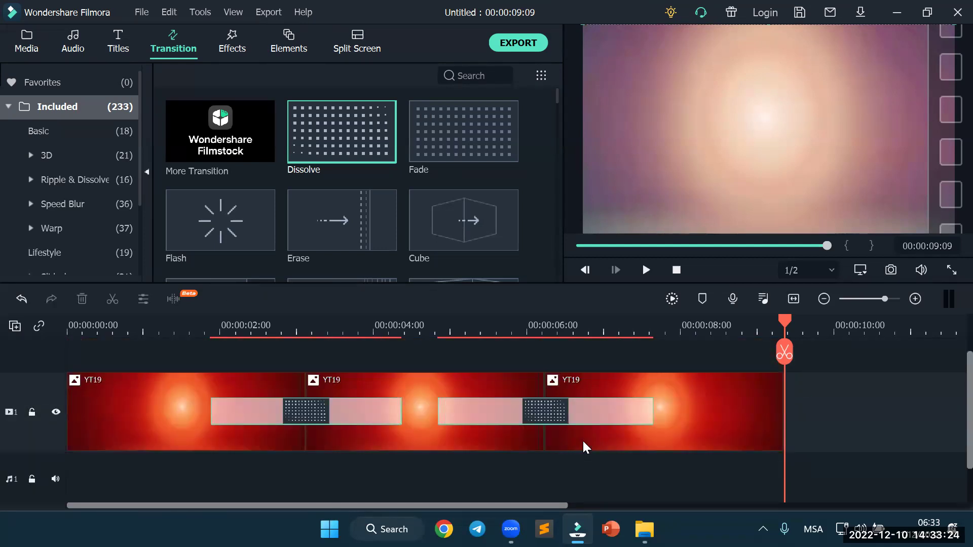
{"action": "key", "text": "ctrl+z"}
{"action": "key", "text": "ctrl+z"}
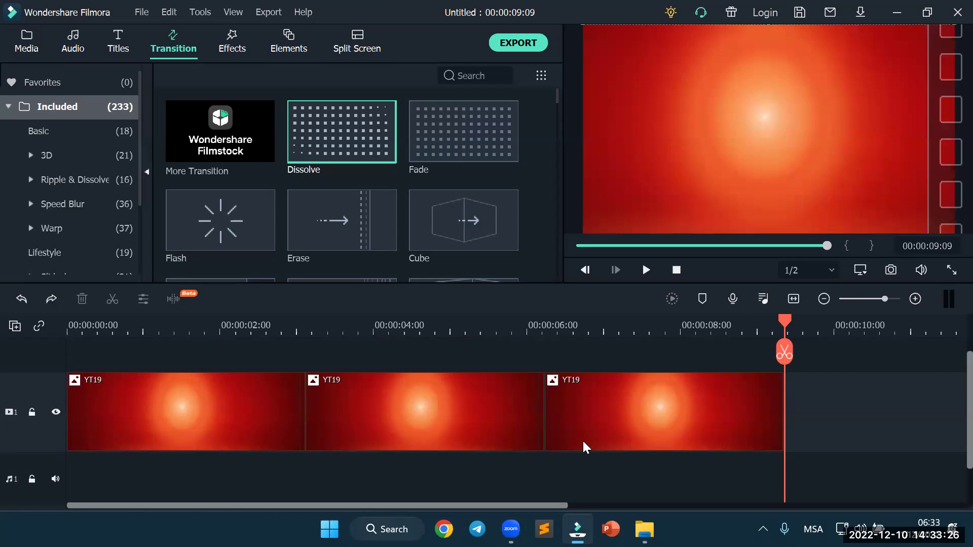
{"action": "key", "text": "ctrl+z"}
{"action": "key", "text": "ctrl+z"}
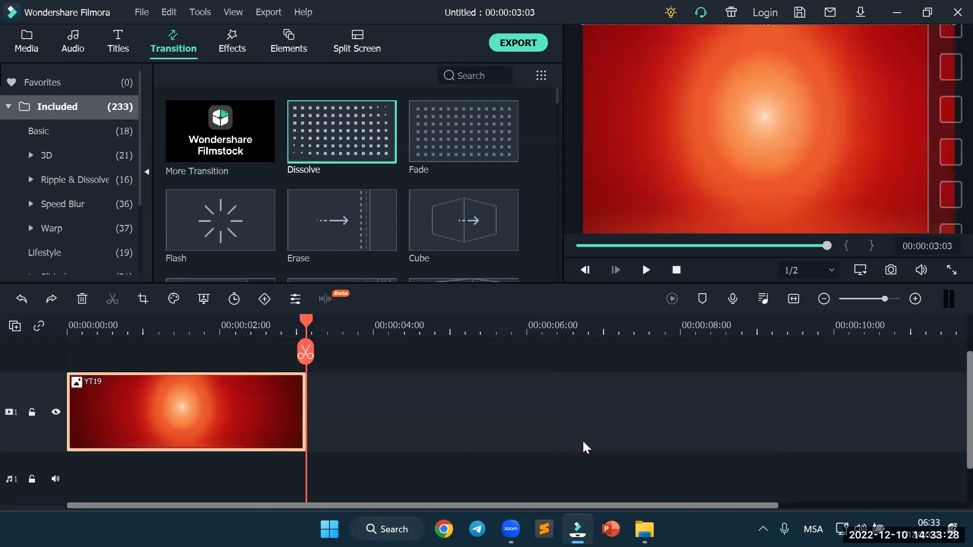
Try pasting the copied clip with the playhead at 00:00:01:16 inside the YT19 clip, and undo the paste
{"action": "left_click_drag", "start_coordinate": [306, 352], "coordinate": [288, 351]}
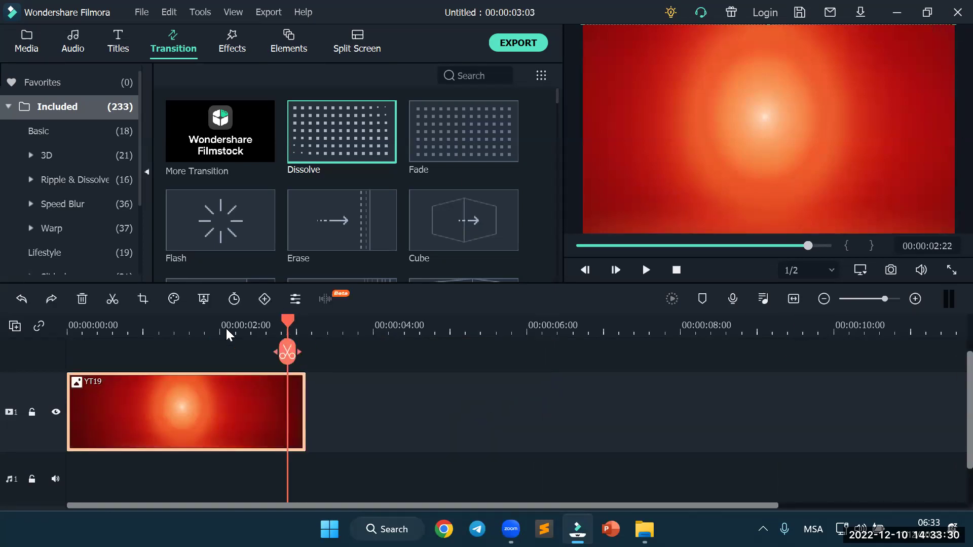
{"action": "left_click_drag", "start_coordinate": [226, 328], "coordinate": [193, 329]}
{"action": "right_click", "coordinate": [242, 408]}
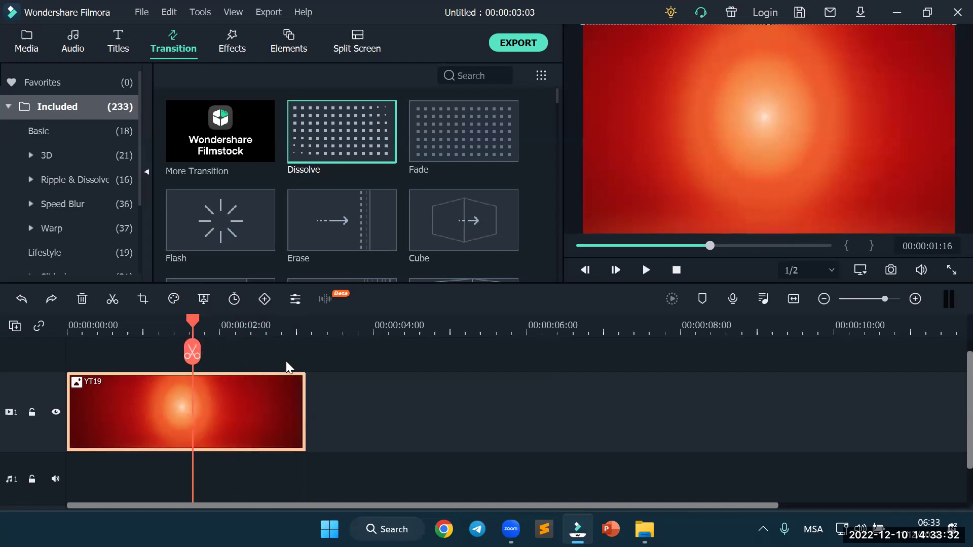
{"action": "left_click", "coordinate": [298, 66]}
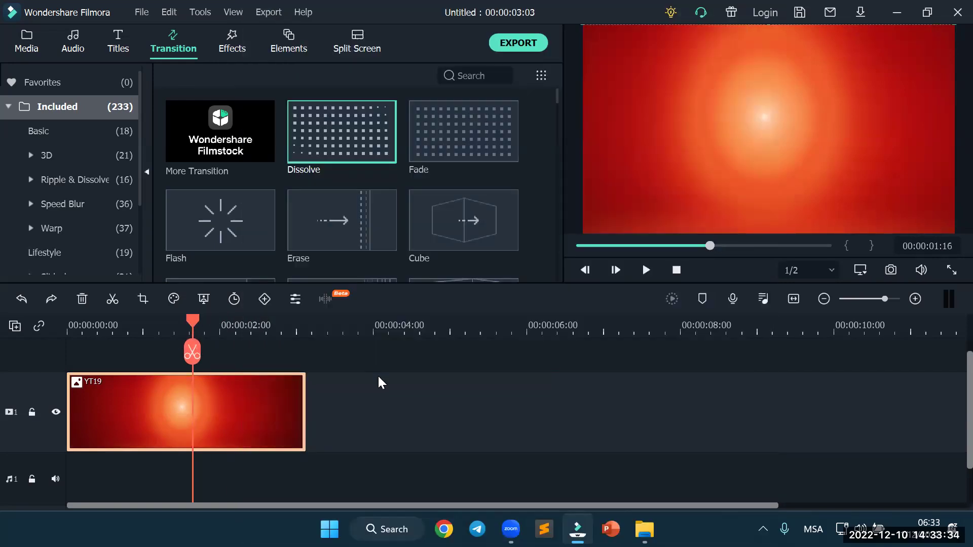
{"action": "right_click", "coordinate": [375, 405]}
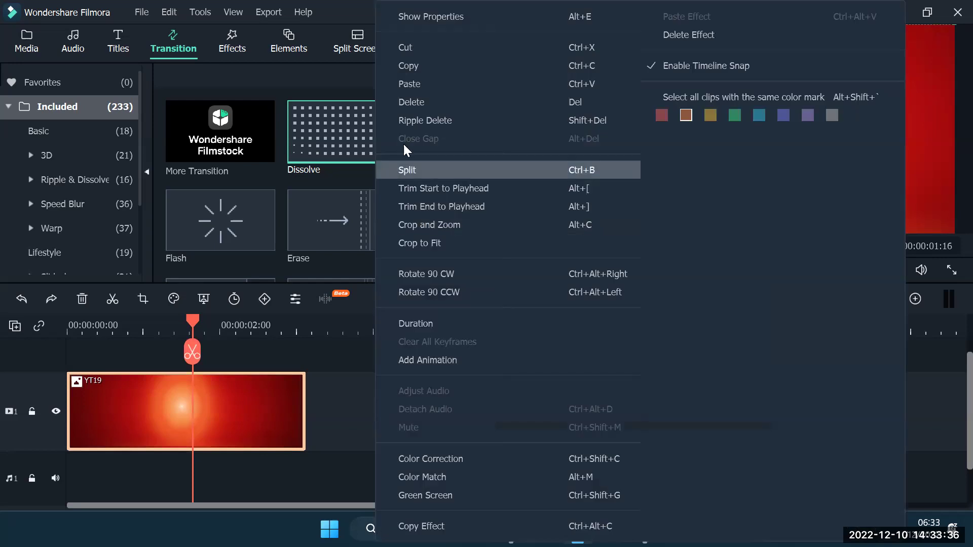
{"action": "left_click", "coordinate": [420, 88]}
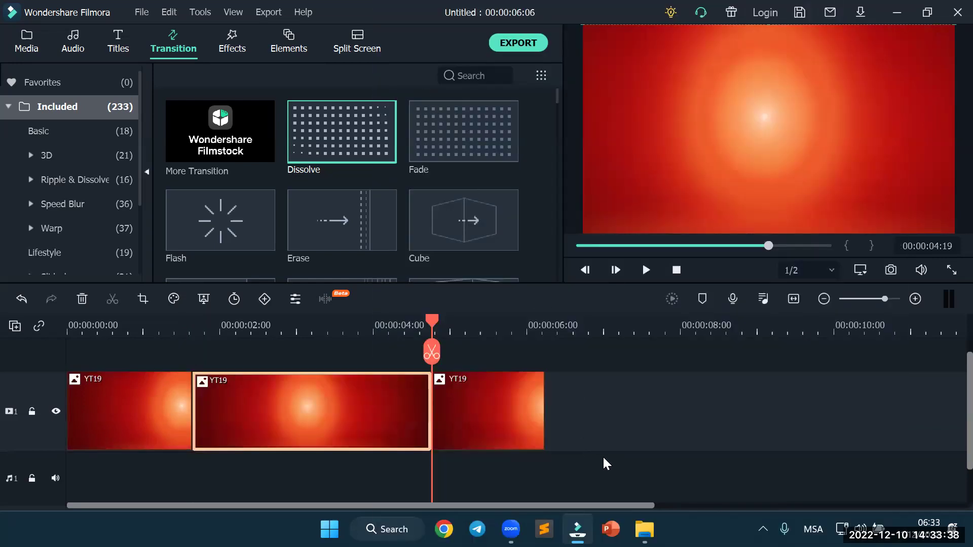
{"action": "key", "text": "ctrl+z"}
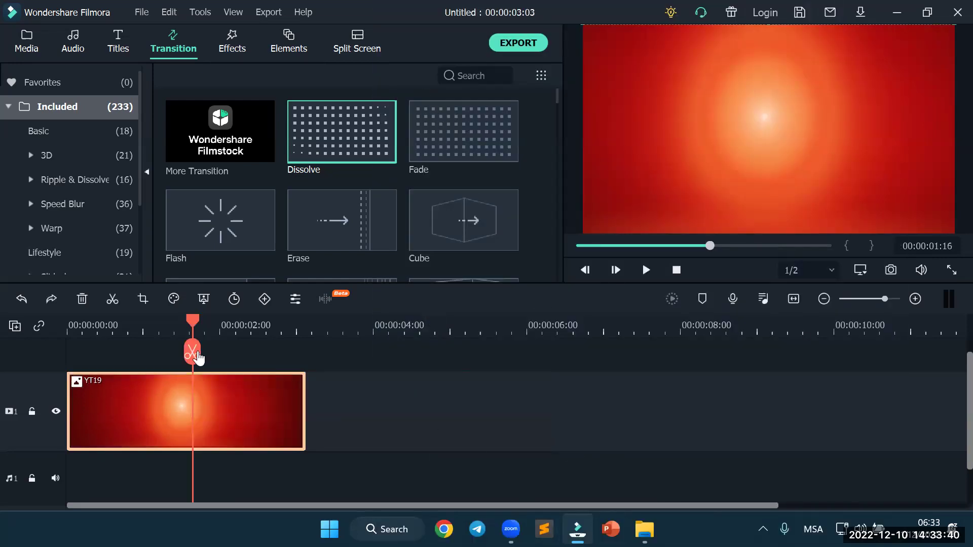
Return the playhead to the start and paste two copies of the YT19 clip end to end after it
{"action": "left_click_drag", "start_coordinate": [193, 321], "coordinate": [306, 324]}
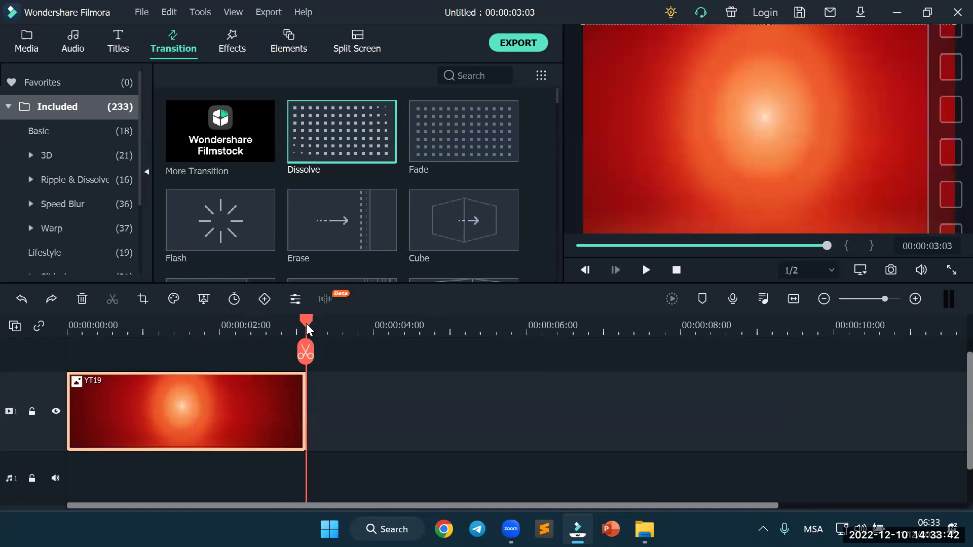
{"action": "left_click", "coordinate": [677, 269]}
{"action": "right_click", "coordinate": [559, 422]}
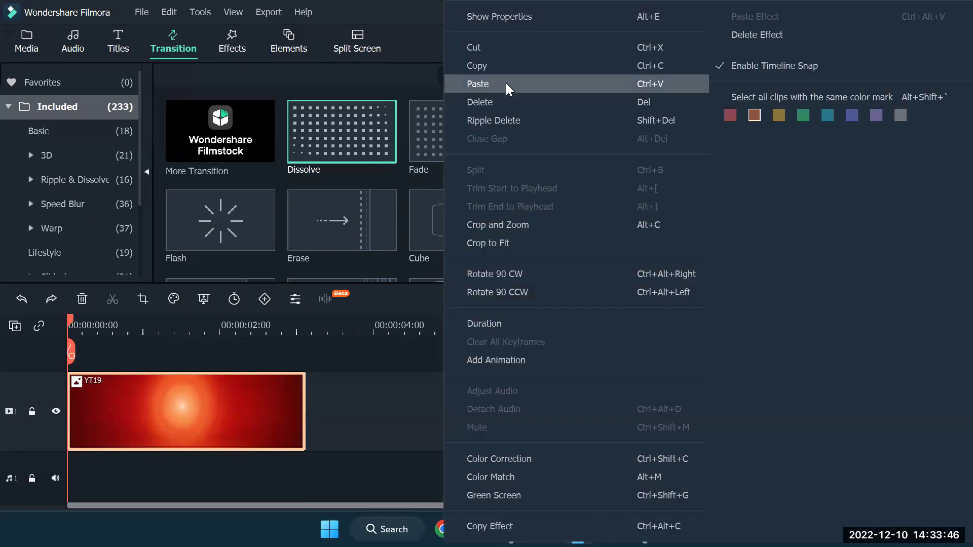
{"action": "left_click", "coordinate": [506, 84]}
{"action": "right_click", "coordinate": [652, 397]}
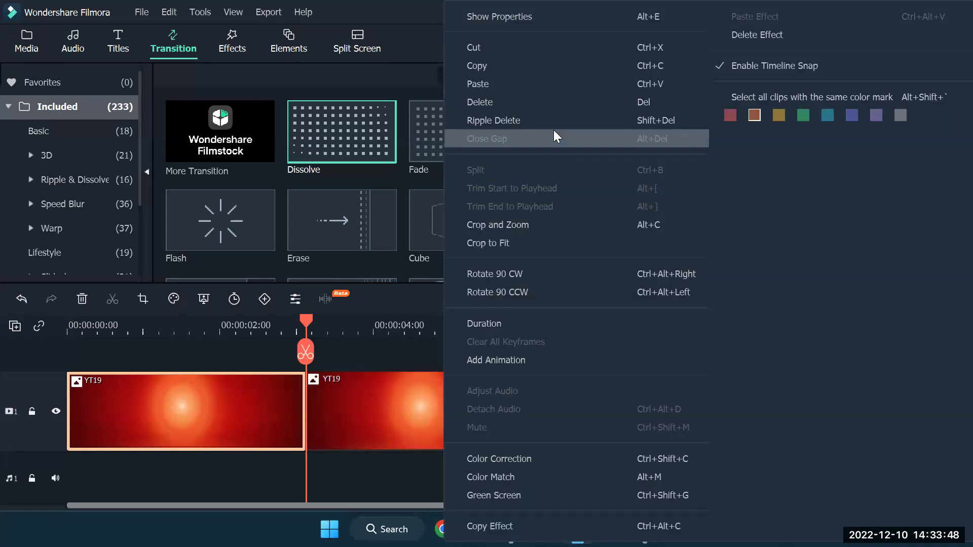
{"action": "left_click", "coordinate": [535, 90]}
{"action": "left_click", "coordinate": [859, 416]}
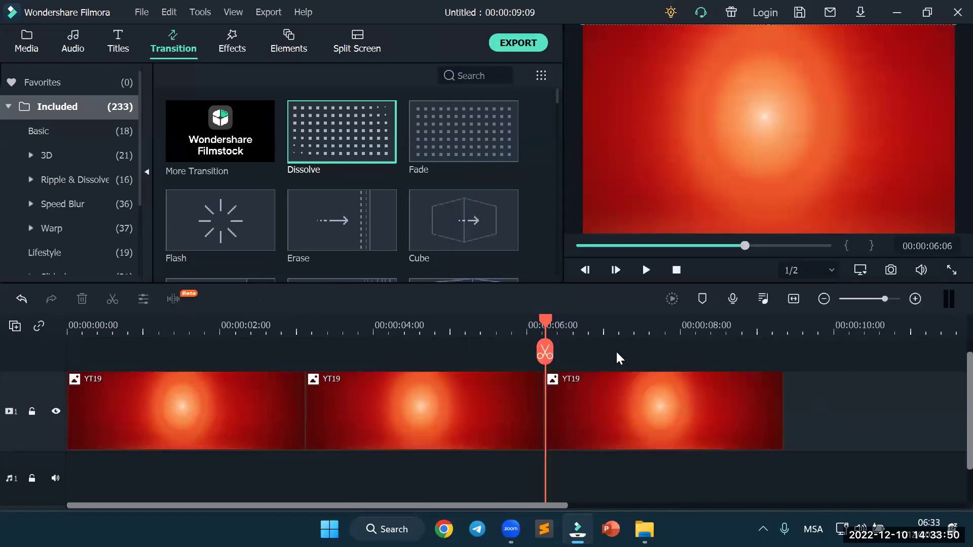
Review the first YT19 clip's image and color settings, and apply a Color Enhancement value of about 40
{"action": "left_click_drag", "start_coordinate": [550, 324], "coordinate": [151, 354]}
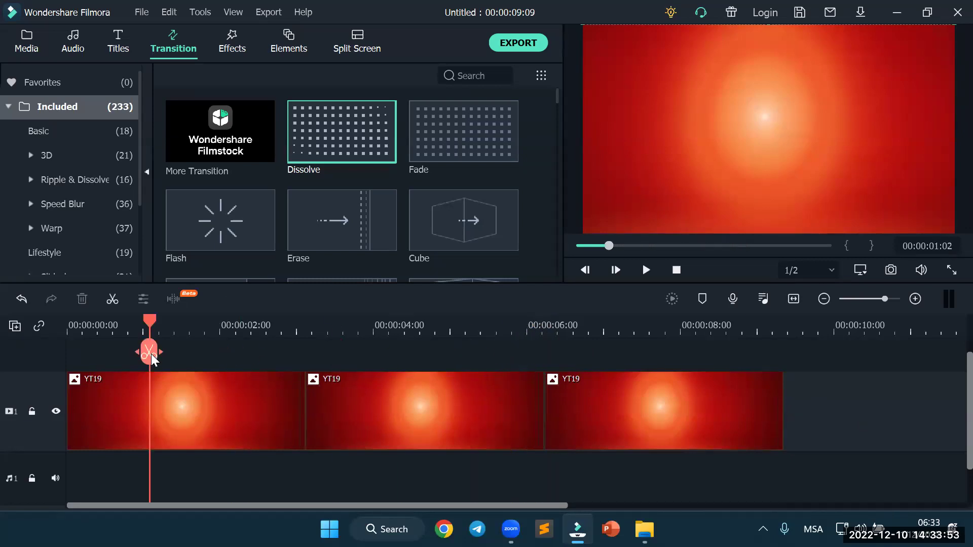
{"action": "double_click", "coordinate": [203, 414]}
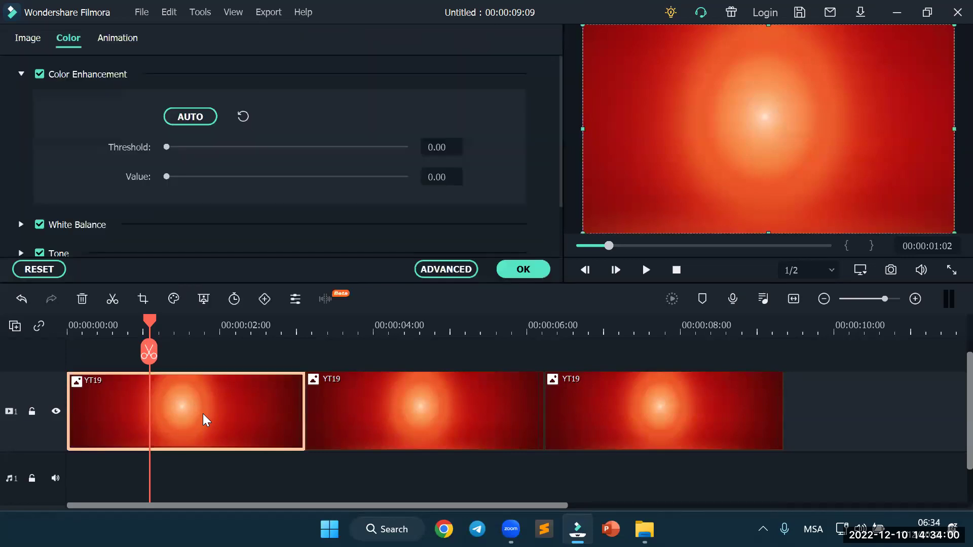
{"action": "left_click", "coordinate": [26, 39]}
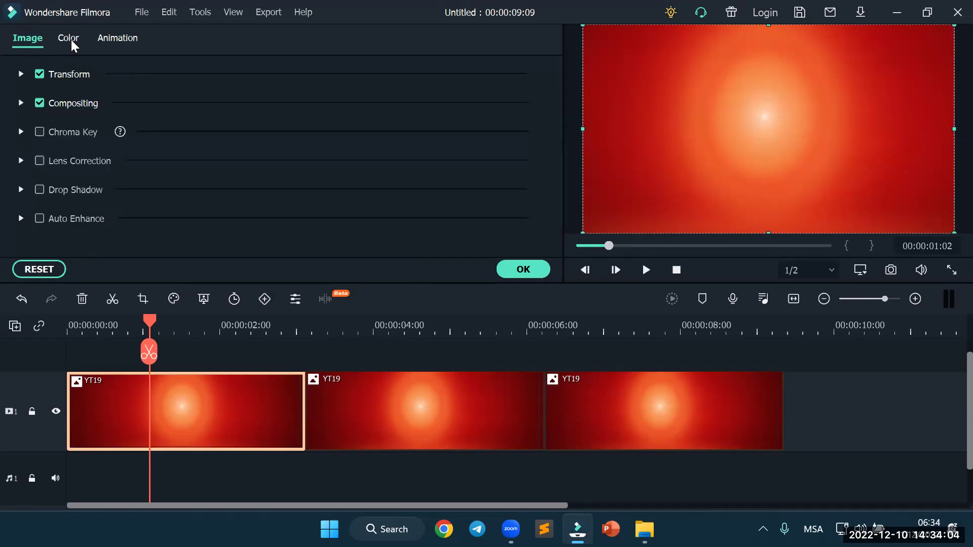
{"action": "left_click", "coordinate": [71, 39]}
{"action": "left_click", "coordinate": [19, 43]}
{"action": "left_click", "coordinate": [71, 39]}
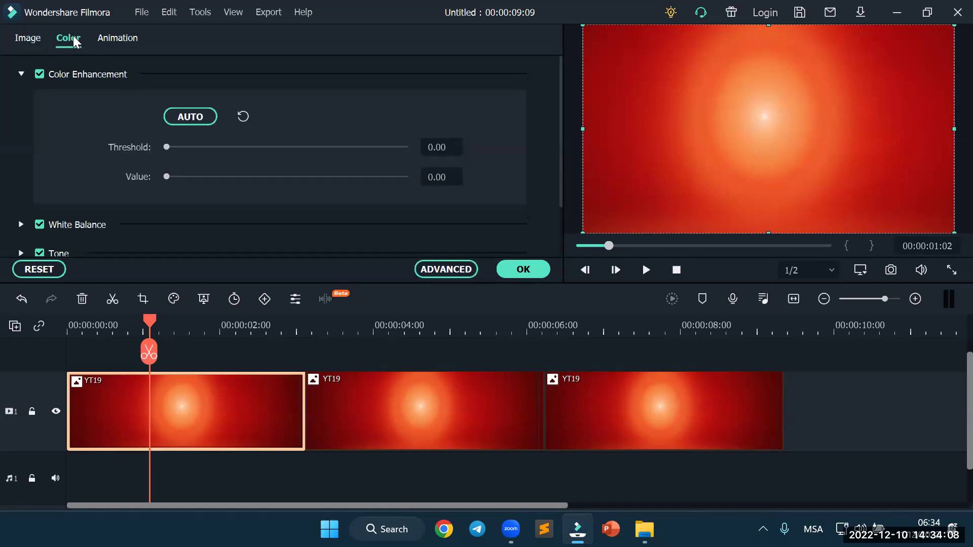
{"action": "left_click_drag", "start_coordinate": [167, 176], "coordinate": [263, 177]}
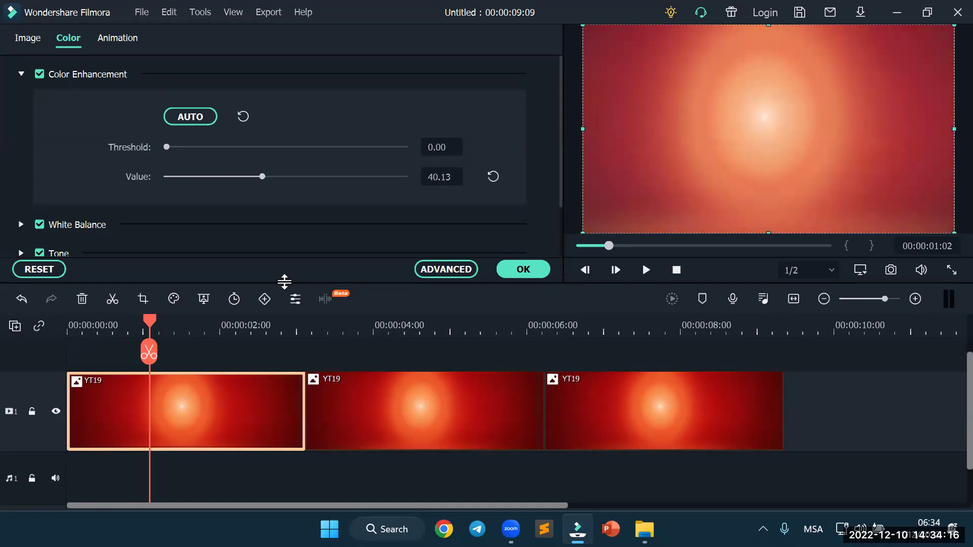
{"action": "left_click", "coordinate": [536, 269]}
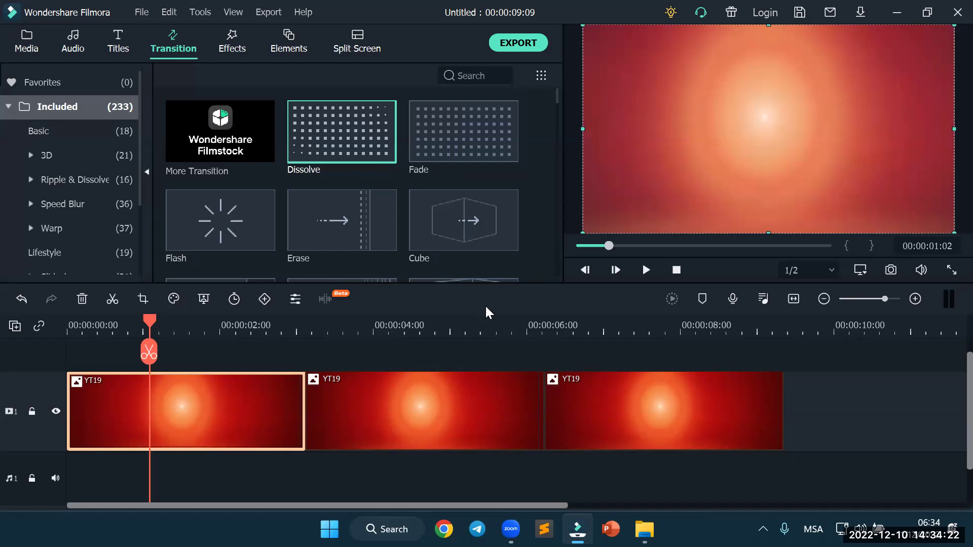
Move the playhead over the second YT19 clip and apply a Color Enhancement value of about 59 to it
{"action": "left_click", "coordinate": [224, 328]}
{"action": "left_click_drag", "start_coordinate": [302, 330], "coordinate": [400, 337]}
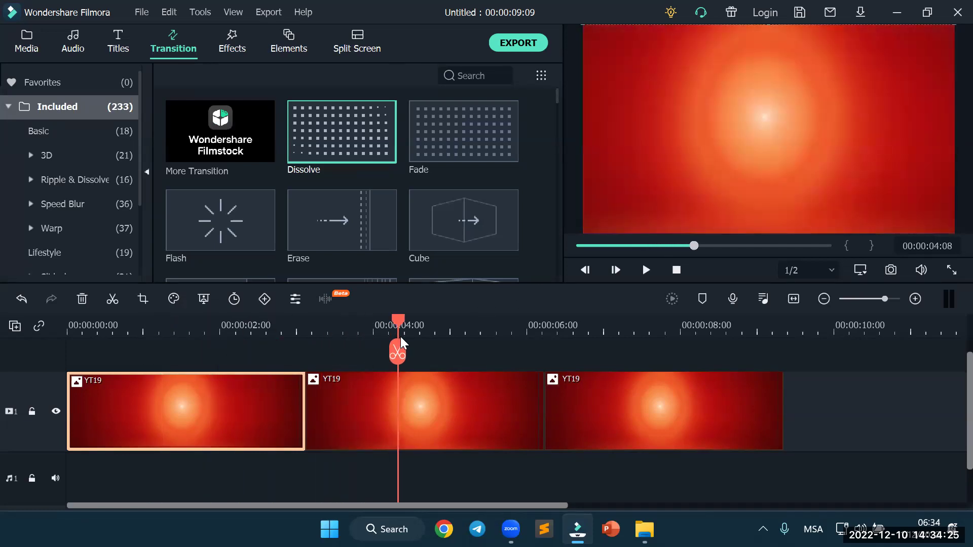
{"action": "double_click", "coordinate": [439, 403]}
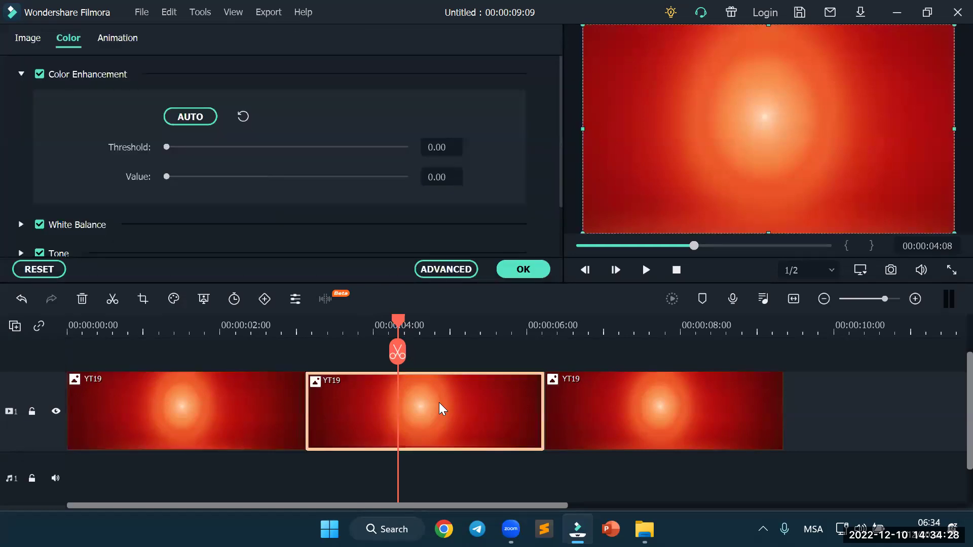
{"action": "left_click_drag", "start_coordinate": [167, 176], "coordinate": [306, 177]}
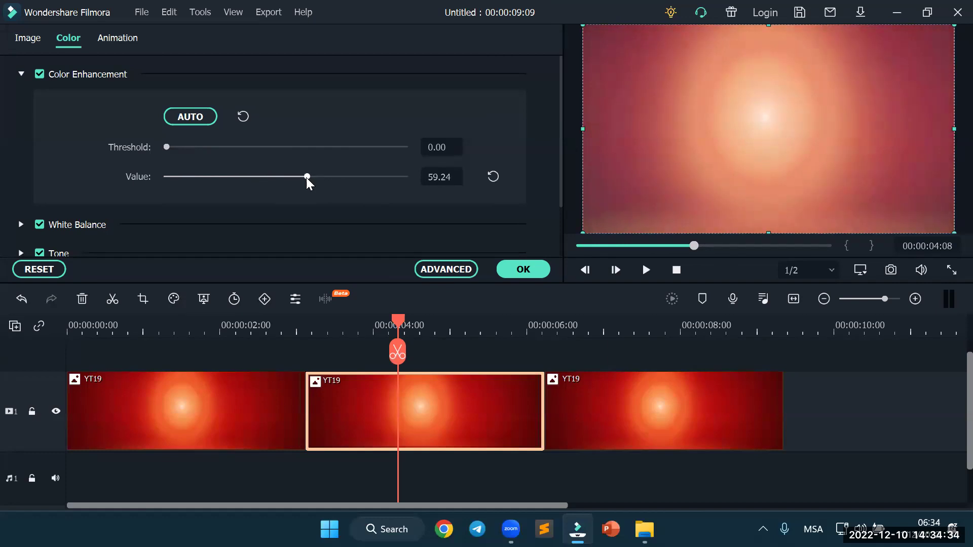
{"action": "left_click", "coordinate": [522, 271]}
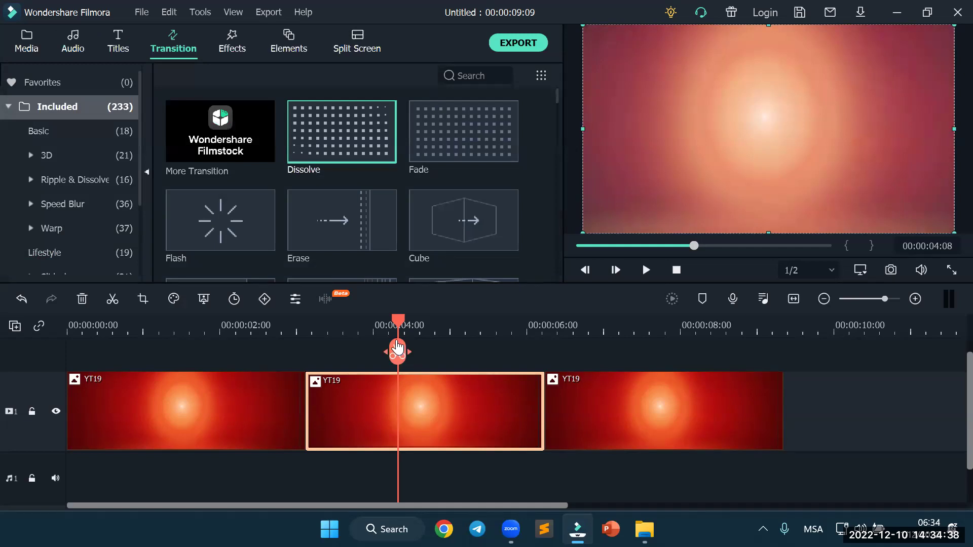
Move the playhead over the third YT19 clip and apply a Color Enhancement value of about 91 to it
{"action": "left_click_drag", "start_coordinate": [398, 324], "coordinate": [652, 339]}
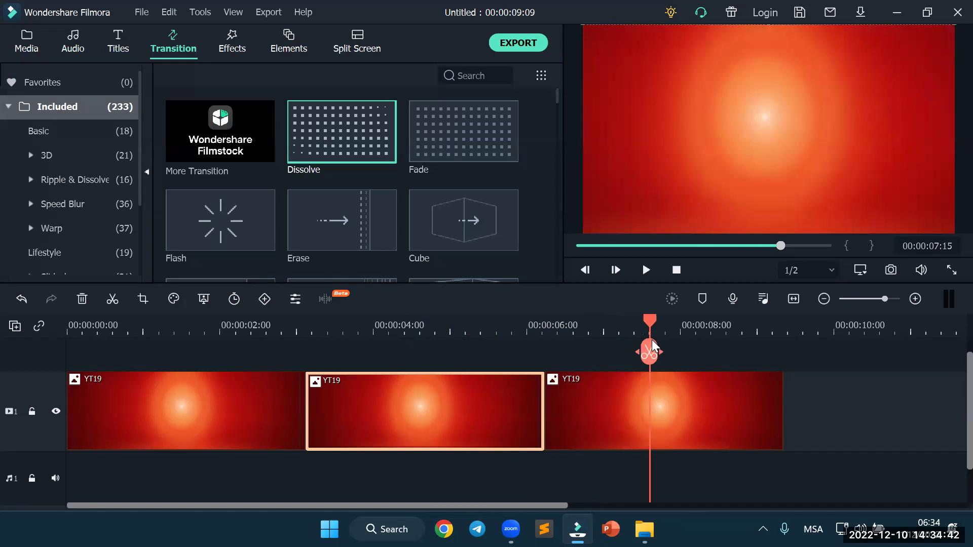
{"action": "double_click", "coordinate": [680, 409]}
{"action": "left_click_drag", "start_coordinate": [166, 177], "coordinate": [381, 177]}
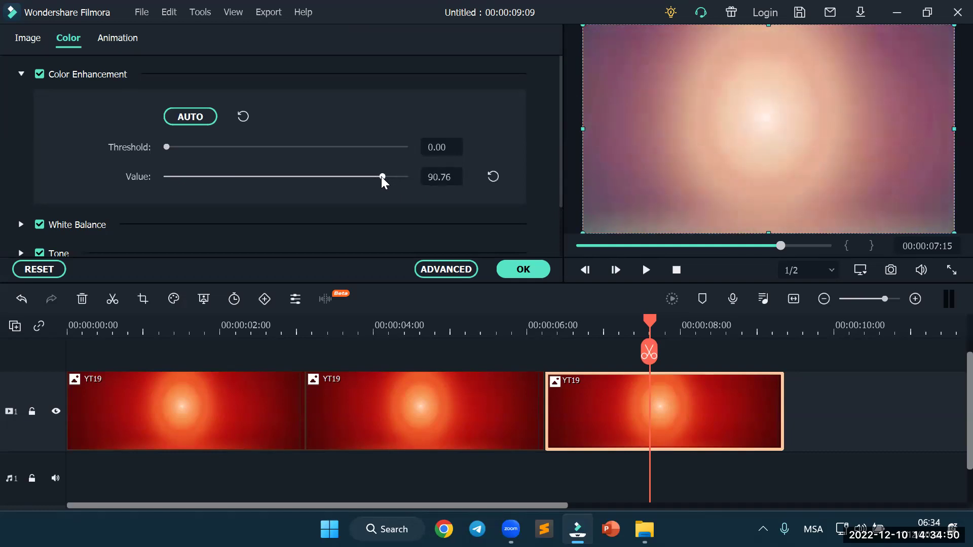
{"action": "left_click", "coordinate": [522, 274]}
{"action": "left_click", "coordinate": [831, 430]}
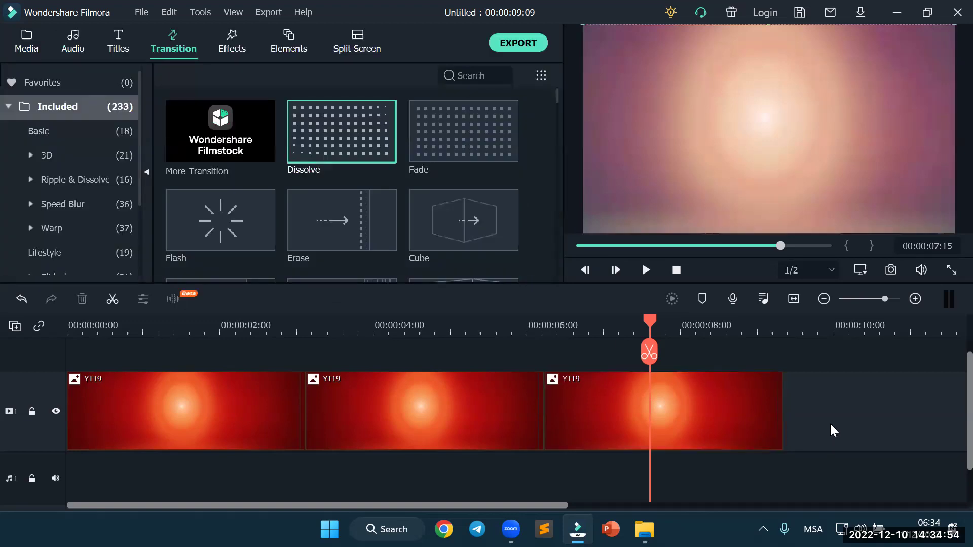
Add Dissolve transitions at both joins between the three YT19 clips and shorten each to about 1.5 seconds
{"action": "left_click_drag", "start_coordinate": [650, 327], "coordinate": [35, 391]}
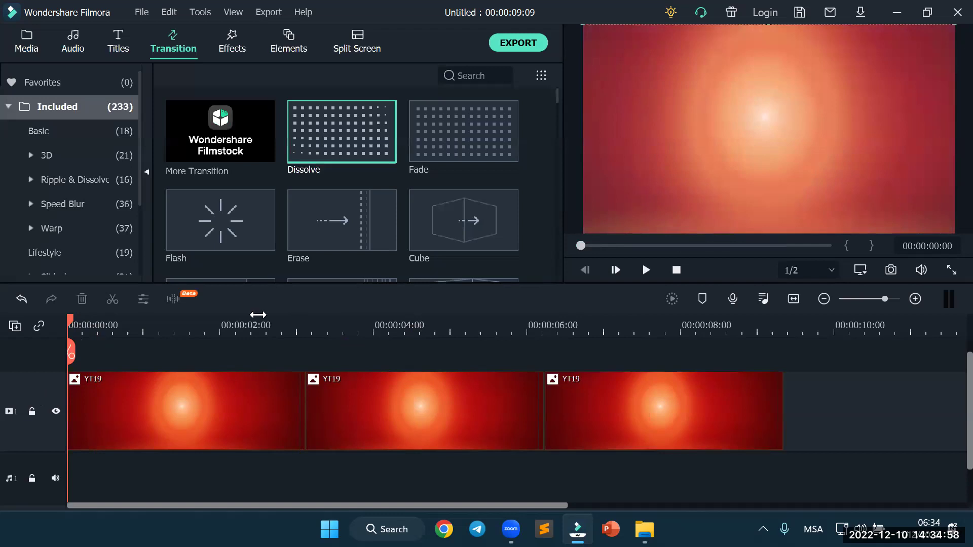
{"action": "left_click_drag", "start_coordinate": [317, 154], "coordinate": [170, 411]}
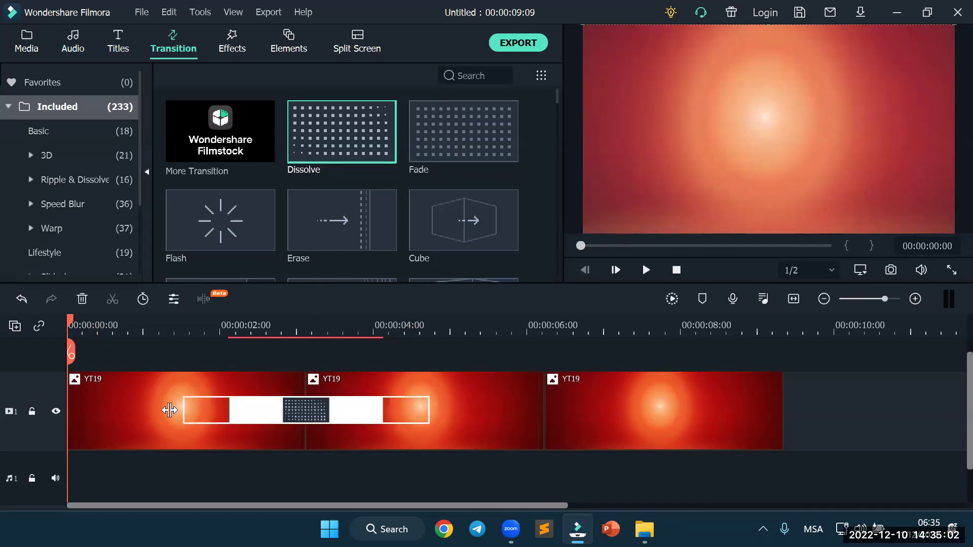
{"action": "left_click_drag", "start_coordinate": [420, 219], "coordinate": [523, 397]}
{"action": "left_click_drag", "start_coordinate": [439, 409], "coordinate": [367, 412]}
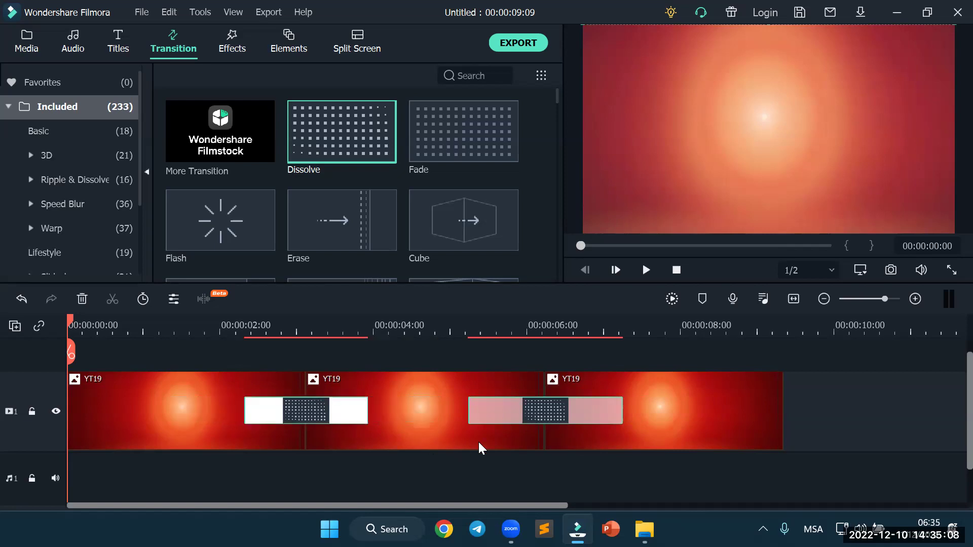
{"action": "left_click", "coordinate": [472, 418]}
{"action": "left_click_drag", "start_coordinate": [467, 415], "coordinate": [487, 414]}
{"action": "left_click", "coordinate": [831, 420]}
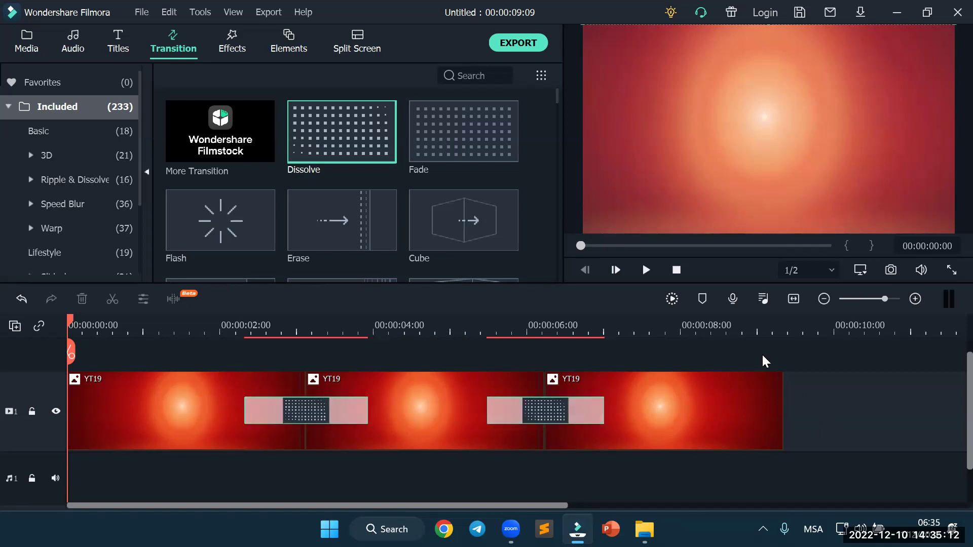
Play the three blended YT19 clips through to the end, and return the playhead to the start
{"action": "left_click", "coordinate": [647, 271]}
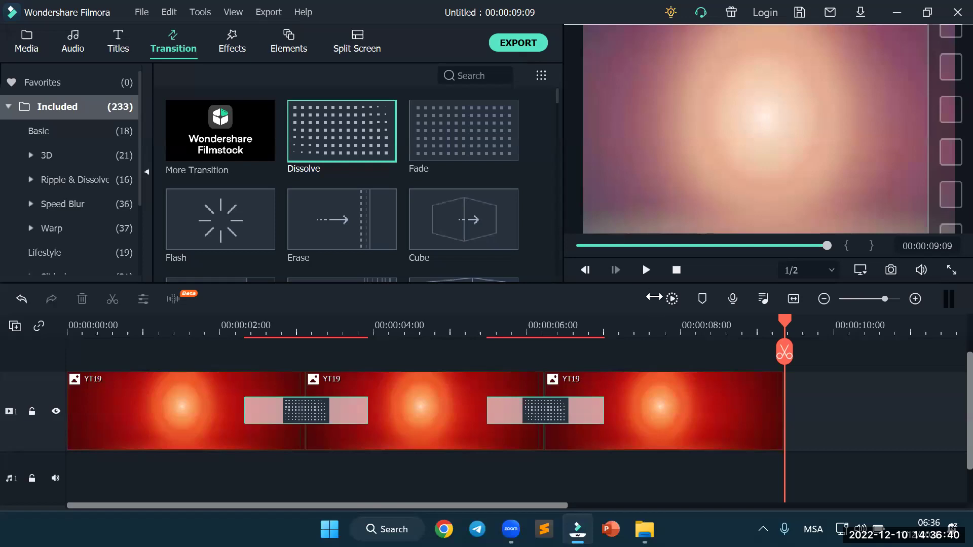
{"action": "scroll", "coordinate": [862, 385], "scroll_direction": "up", "scroll_amount": 1}
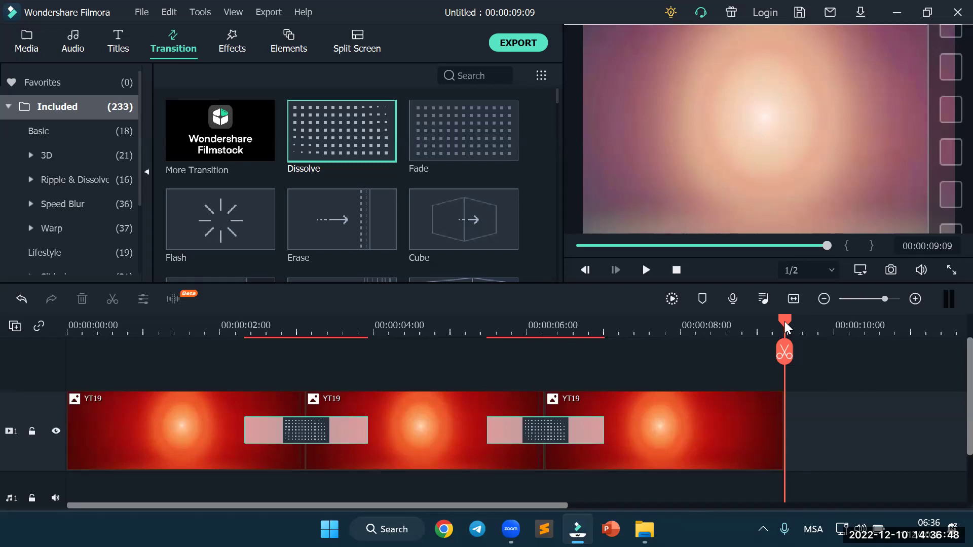
{"action": "left_click_drag", "start_coordinate": [785, 327], "coordinate": [13, 420]}
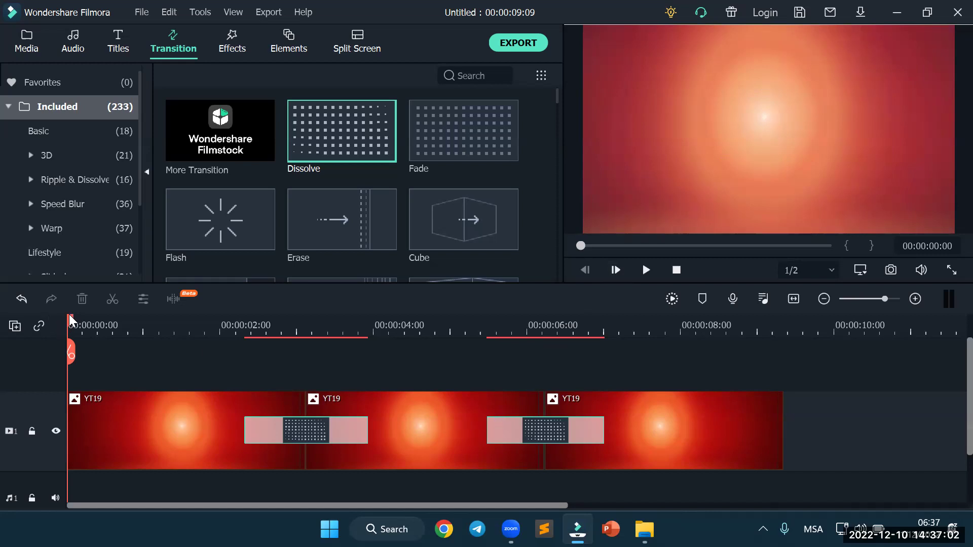
{"action": "left_click_drag", "start_coordinate": [123, 324], "coordinate": [13, 367]}
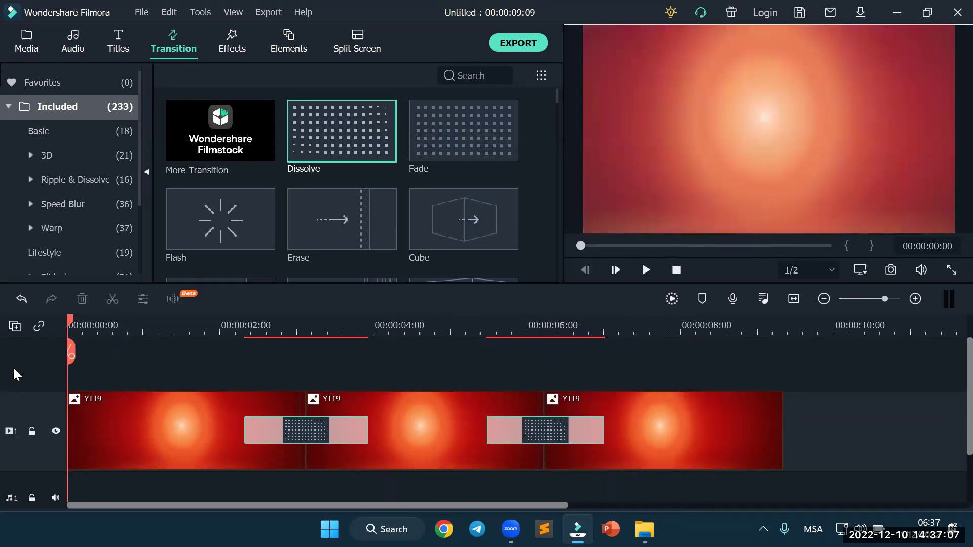
Place the yogiwoman3 green image on a track above the YT19 clips and extend it to their end
{"action": "left_click", "coordinate": [29, 49]}
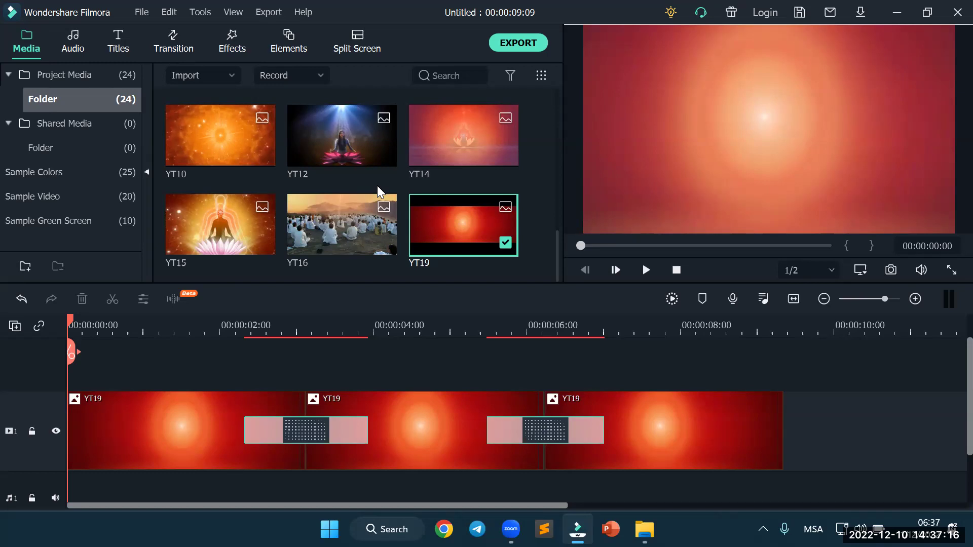
{"action": "scroll", "coordinate": [377, 185], "scroll_direction": "up", "scroll_amount": 5}
{"action": "scroll", "coordinate": [377, 185], "scroll_direction": "down", "scroll_amount": 3}
{"action": "scroll", "coordinate": [380, 192], "scroll_direction": "up", "scroll_amount": 3}
{"action": "scroll", "coordinate": [380, 192], "scroll_direction": "down", "scroll_amount": 3}
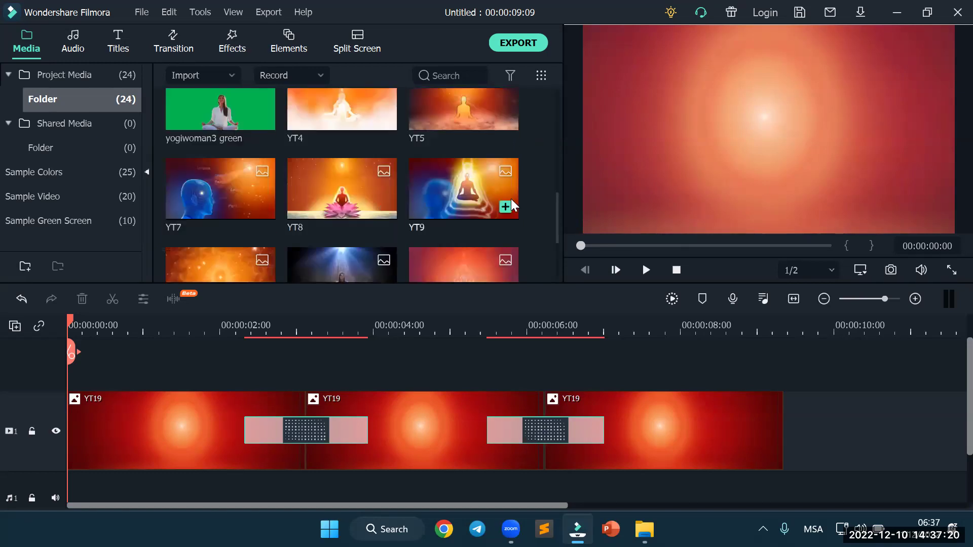
{"action": "left_click_drag", "start_coordinate": [558, 211], "coordinate": [556, 190]}
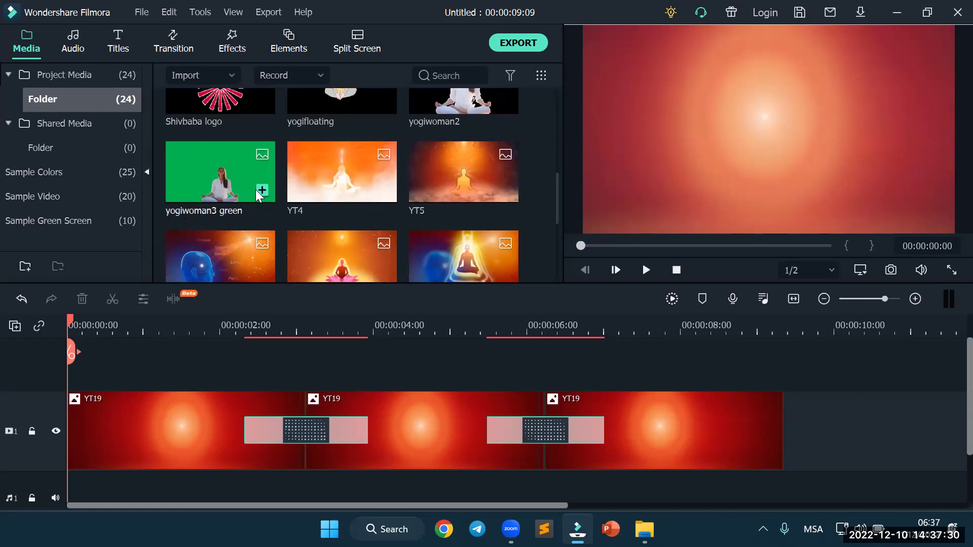
{"action": "left_click_drag", "start_coordinate": [211, 167], "coordinate": [75, 361]}
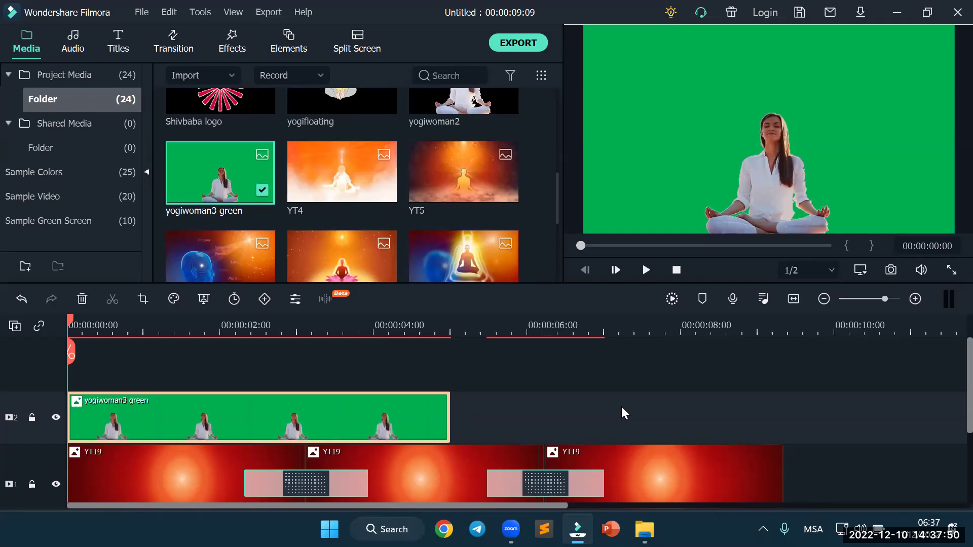
{"action": "mouse_move", "coordinate": [210, 170]}
{"action": "left_click_drag", "start_coordinate": [450, 411], "coordinate": [792, 446]}
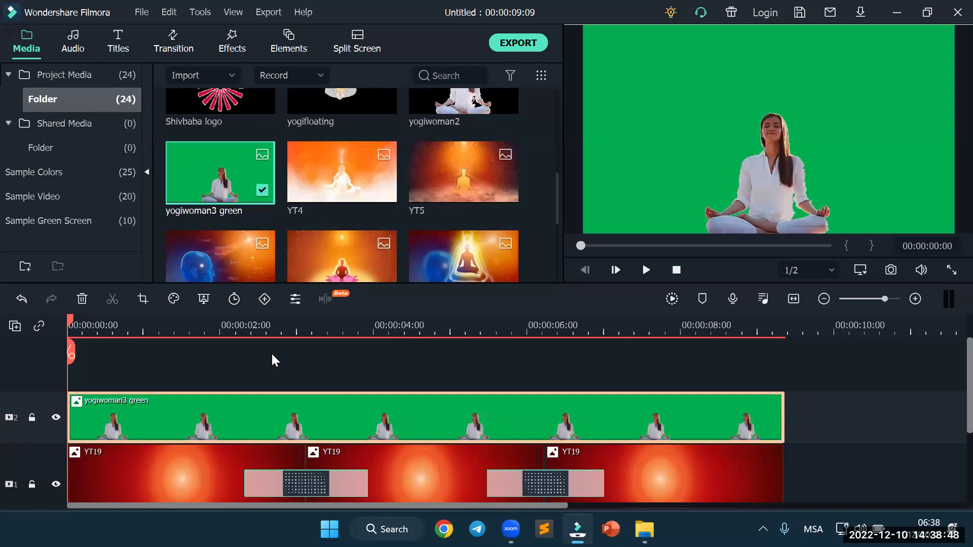
Add the Earth - The Rhythm Of Memories audio, split it at 00:00:09:09 where the video ends, and delete the remainder
{"action": "left_click", "coordinate": [73, 42]}
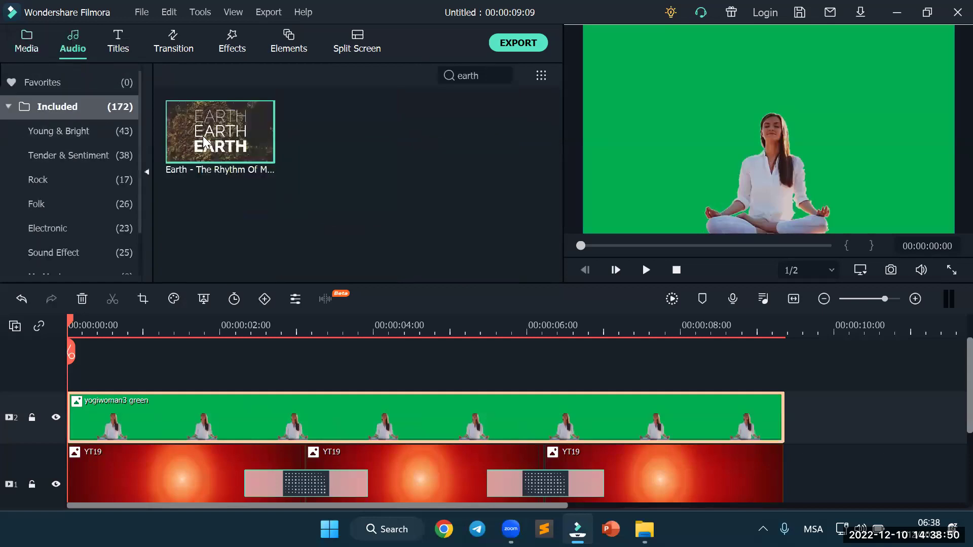
{"action": "left_click_drag", "start_coordinate": [204, 142], "coordinate": [72, 463]}
{"action": "left_click_drag", "start_coordinate": [71, 372], "coordinate": [715, 388]}
{"action": "left_click", "coordinate": [785, 376]}
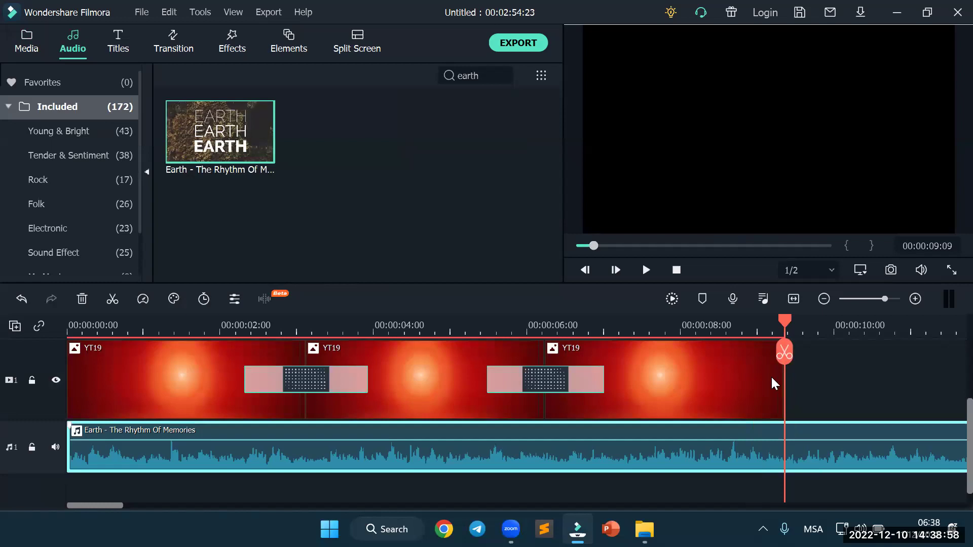
{"action": "left_click", "coordinate": [785, 352]}
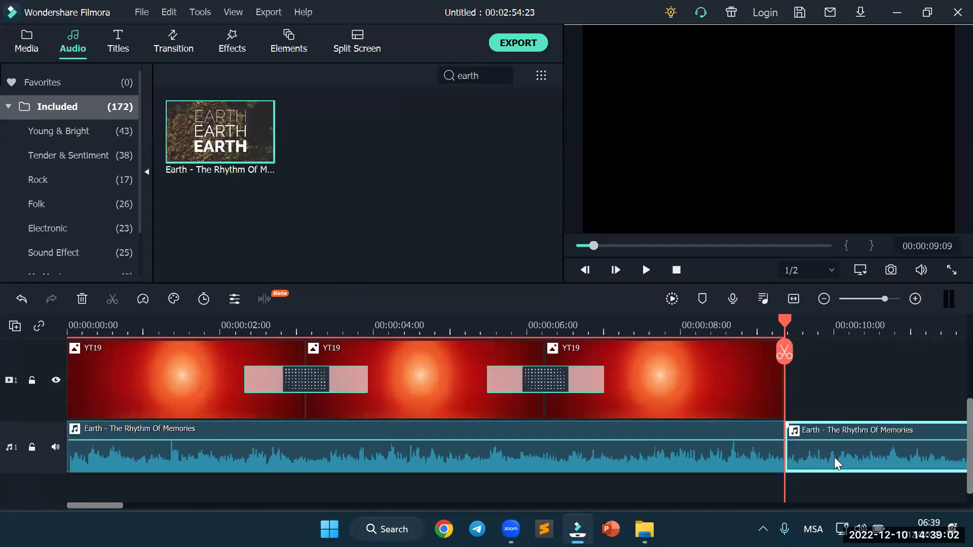
{"action": "key", "text": "Delete"}
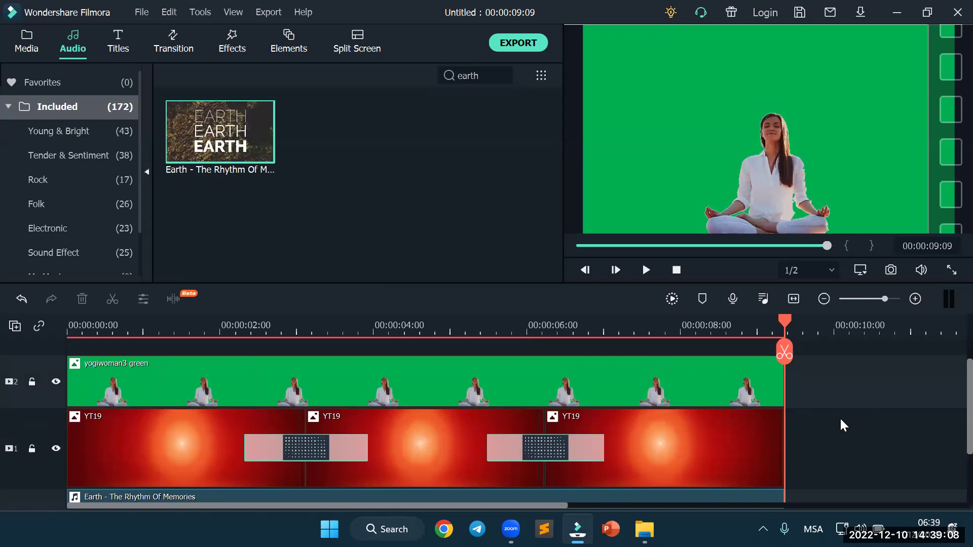
Return the playhead to the start and apply the green screen Chroma Key to the yogiwoman3 green clip with its default settings
{"action": "scroll", "coordinate": [840, 417], "scroll_direction": "up", "scroll_amount": 1}
{"action": "left_click_drag", "start_coordinate": [784, 322], "coordinate": [24, 363]}
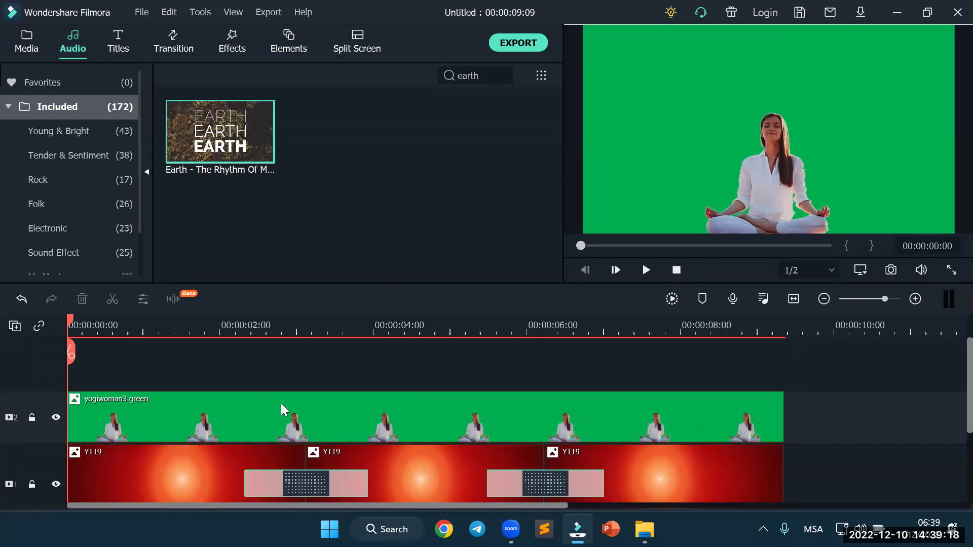
{"action": "right_click", "coordinate": [427, 411]}
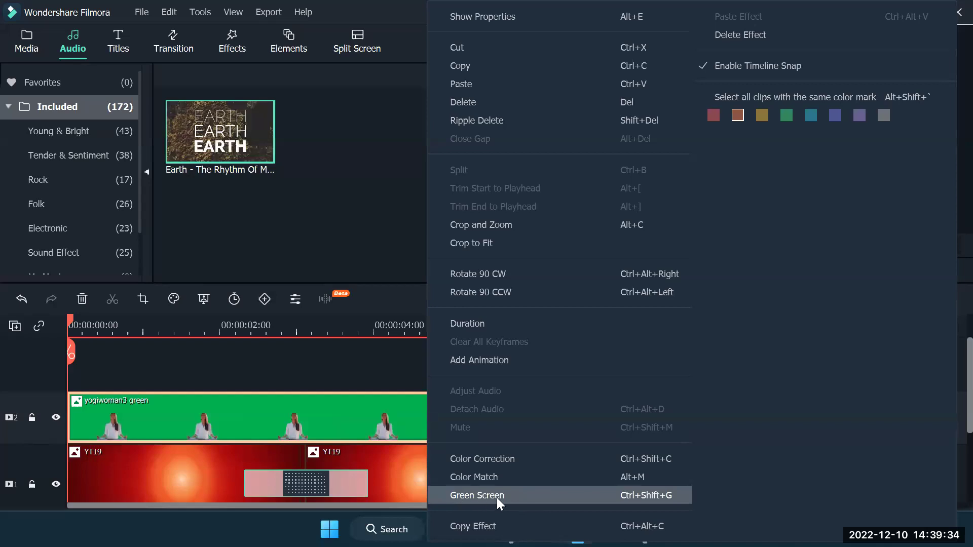
{"action": "left_click", "coordinate": [468, 495]}
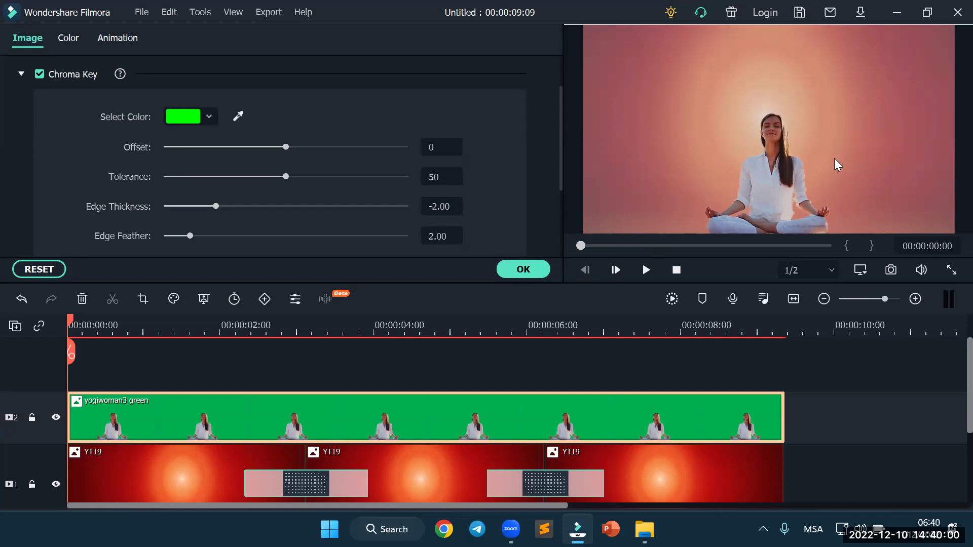
{"action": "left_click", "coordinate": [540, 269]}
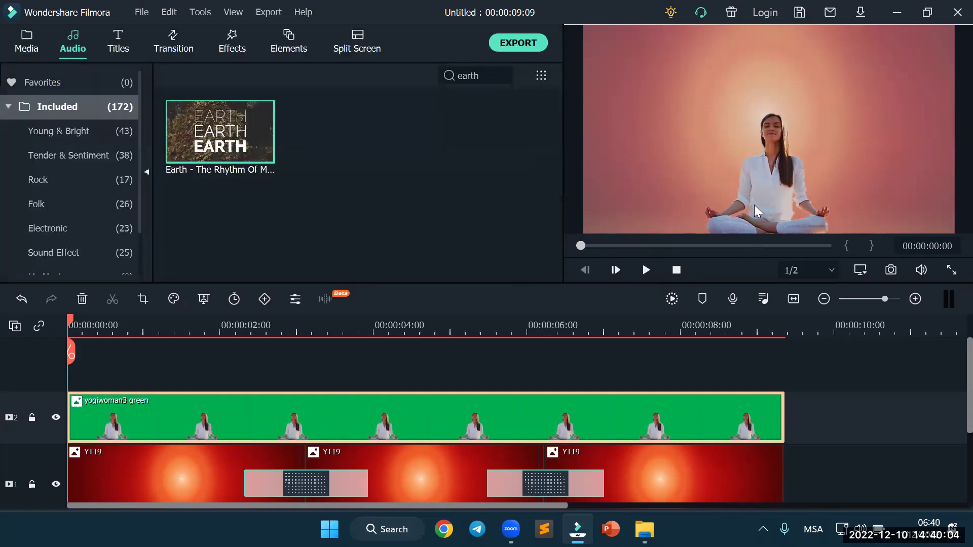
Reposition the yogiwoman3 green image in the preview so the woman sits at the left side of the frame
{"action": "left_click", "coordinate": [766, 177]}
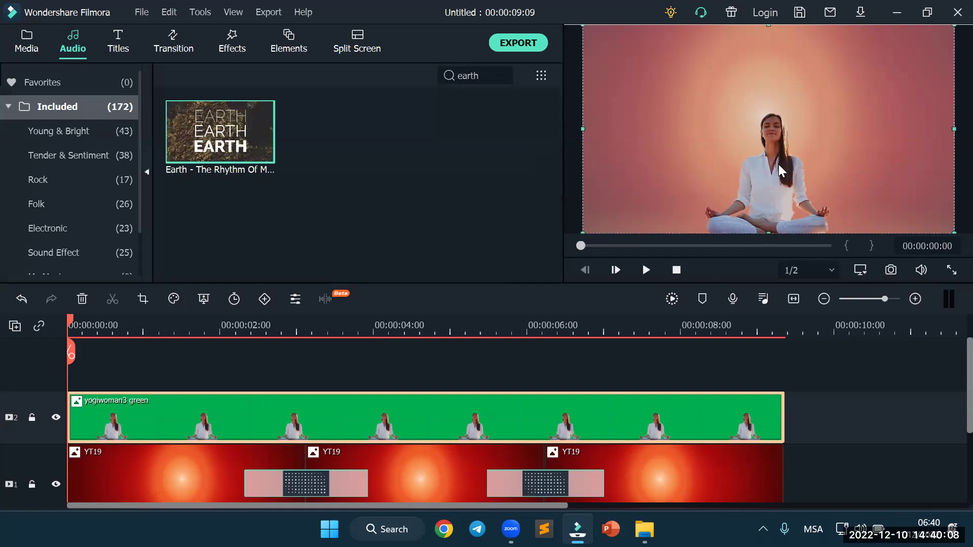
{"action": "mouse_move", "coordinate": [778, 164]}
{"action": "left_mouse_down"}
{"action": "mouse_move", "coordinate": [730, 165]}
{"action": "mouse_move", "coordinate": [777, 165]}
{"action": "left_mouse_up"}
{"action": "mouse_move", "coordinate": [775, 168]}
{"action": "left_mouse_down"}
{"action": "mouse_move", "coordinate": [571, 159]}
{"action": "mouse_move", "coordinate": [672, 172]}
{"action": "mouse_move", "coordinate": [774, 167]}
{"action": "left_mouse_up"}
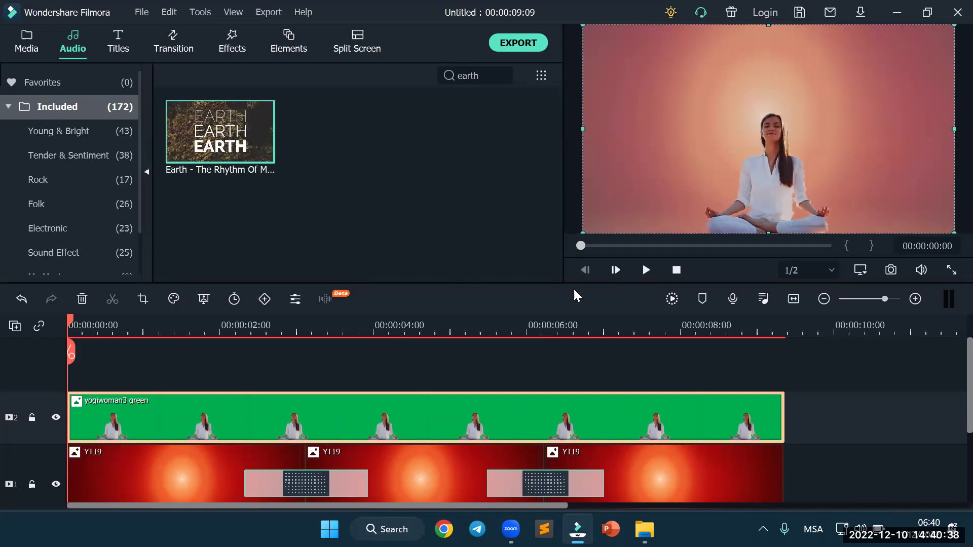
{"action": "left_click", "coordinate": [587, 377]}
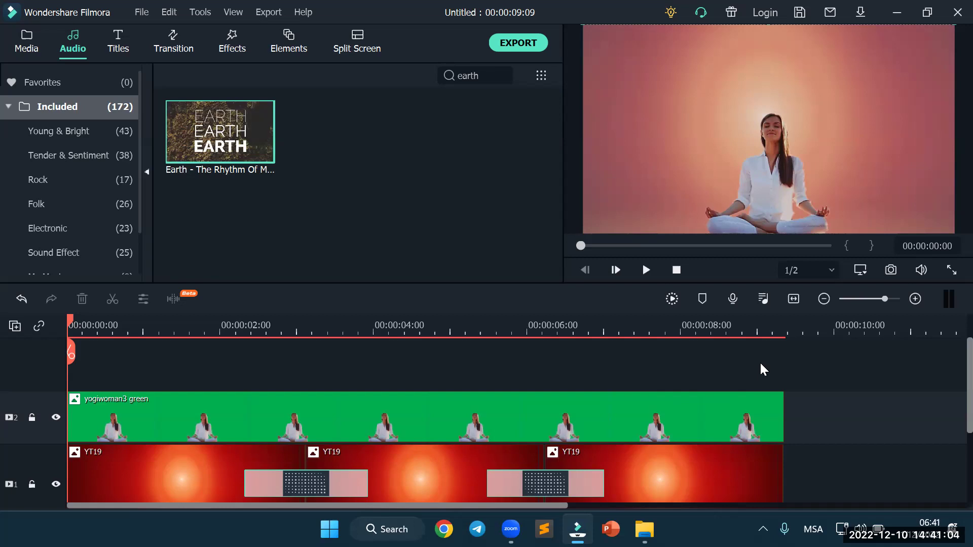
{"action": "left_click_drag", "start_coordinate": [775, 148], "coordinate": [655, 147]}
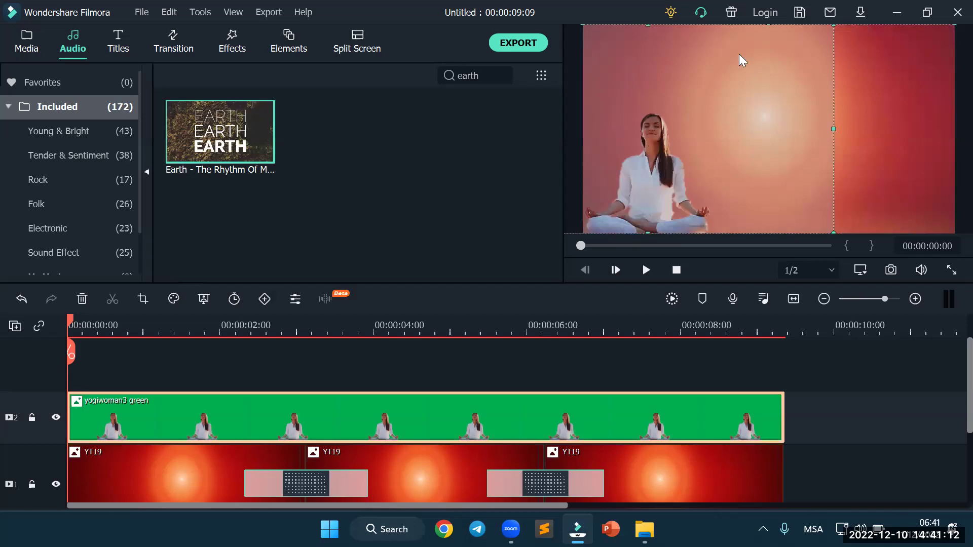
Reopen the yogiwoman3 green clip's image settings and set the Chroma Key Tolerance to 76
{"action": "double_click", "coordinate": [743, 131]}
{"action": "left_click", "coordinate": [538, 269]}
{"action": "double_click", "coordinate": [658, 135]}
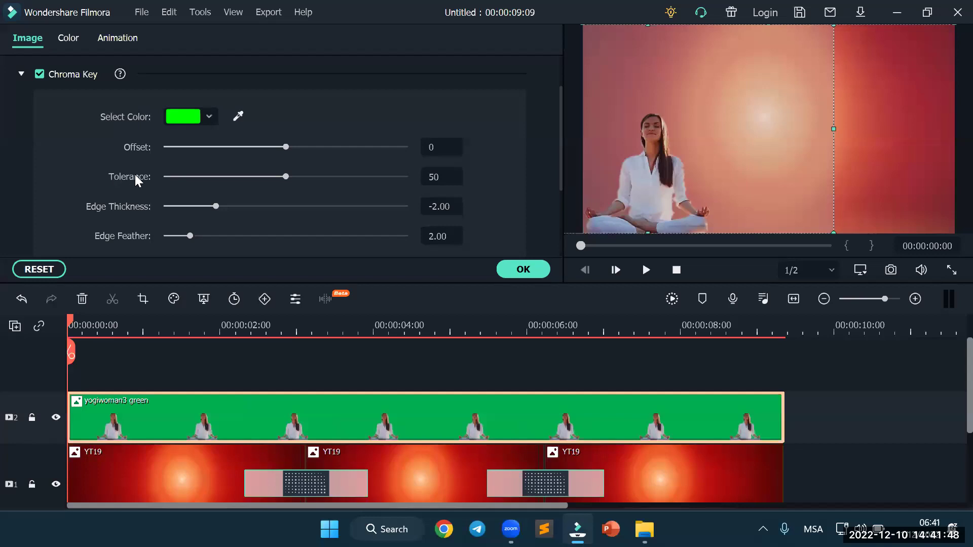
{"action": "left_click_drag", "start_coordinate": [286, 176], "coordinate": [347, 182]}
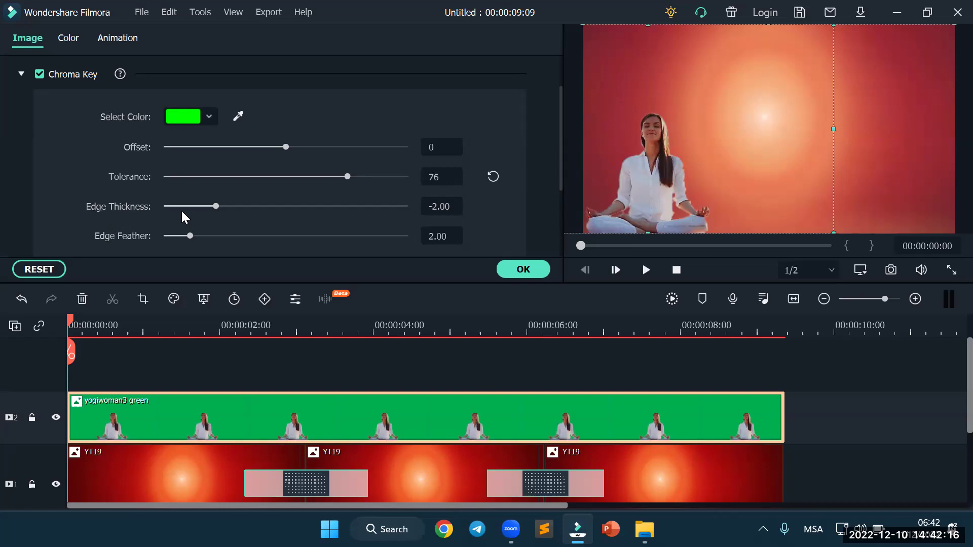
Test Chroma Key Edge Thickness at 10 and -10, set it to about -0.89, and raise Edge Feather to 20
{"action": "left_click", "coordinate": [217, 206]}
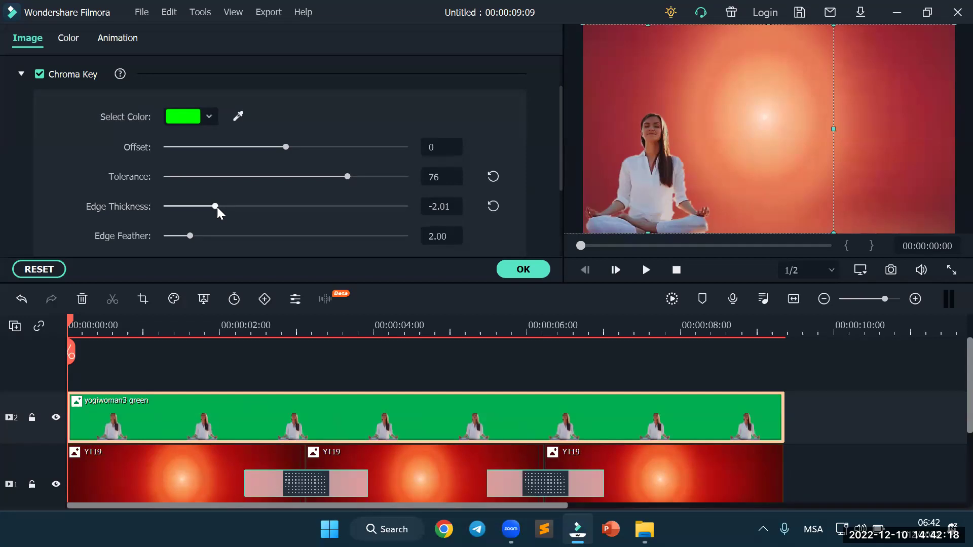
{"action": "left_click_drag", "start_coordinate": [217, 207], "coordinate": [410, 206]}
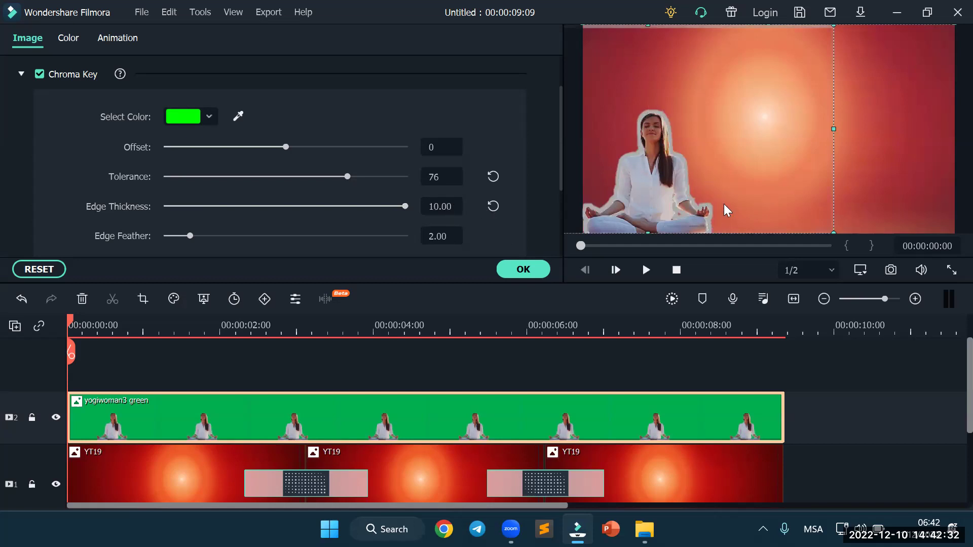
{"action": "left_click_drag", "start_coordinate": [405, 205], "coordinate": [80, 193]}
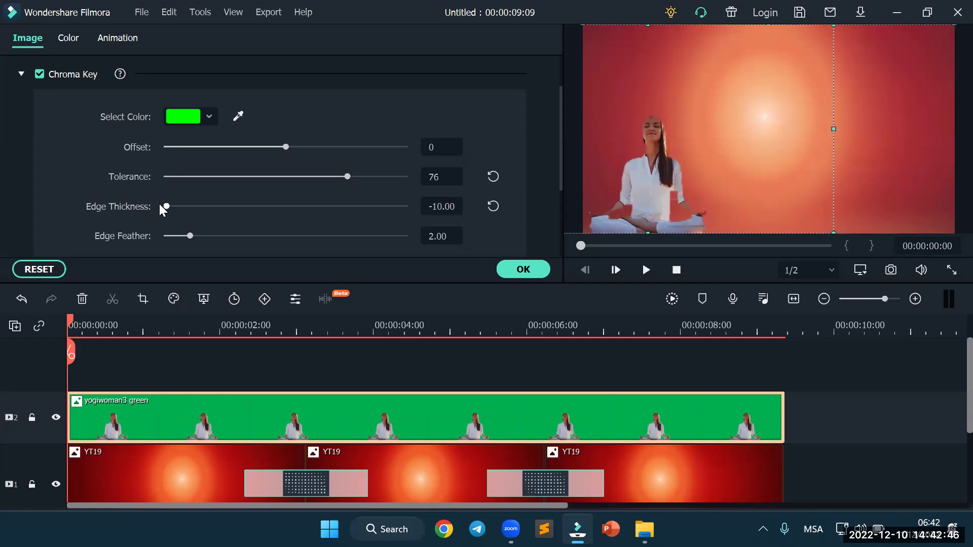
{"action": "left_click_drag", "start_coordinate": [172, 206], "coordinate": [190, 210]}
{"action": "left_click_drag", "start_coordinate": [201, 208], "coordinate": [232, 208]}
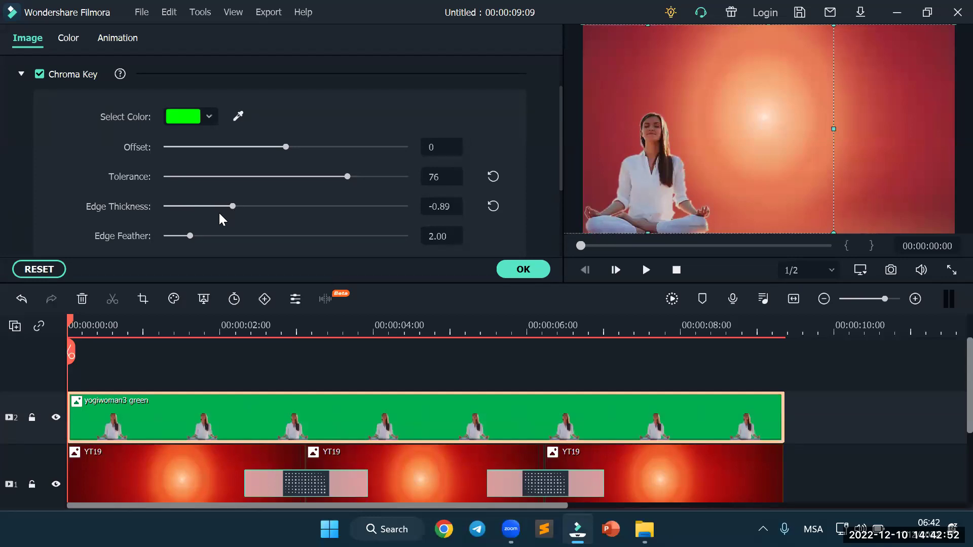
{"action": "left_click_drag", "start_coordinate": [191, 236], "coordinate": [412, 239]}
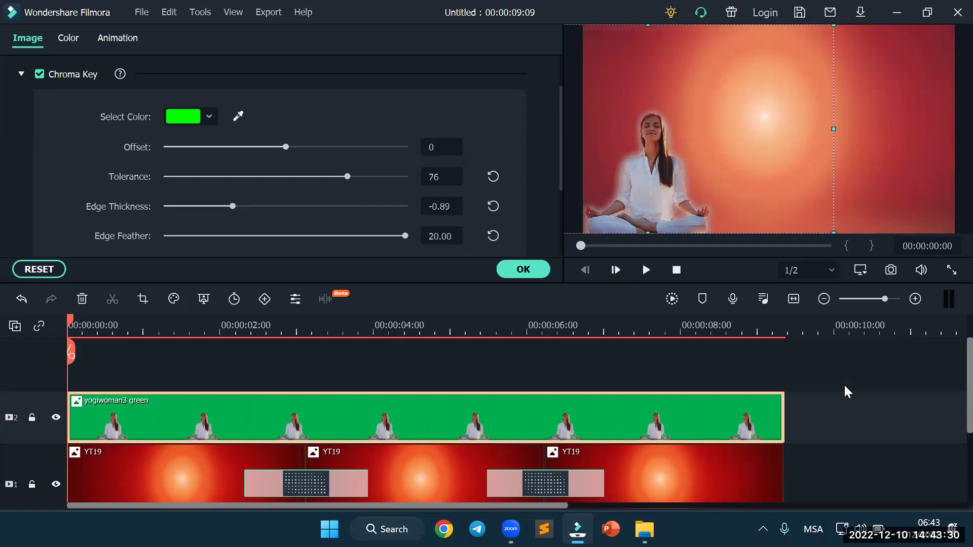
Accept the Chroma Key settings, then undo the keying and repositioning of the yogiwoman3 green clip
{"action": "mouse_move", "coordinate": [404, 235]}
{"action": "left_mouse_down"}
{"action": "mouse_move", "coordinate": [182, 230]}
{"action": "mouse_move", "coordinate": [248, 240]}
{"action": "mouse_move", "coordinate": [419, 236]}
{"action": "left_mouse_up"}
{"action": "left_click", "coordinate": [524, 270]}
{"action": "left_click", "coordinate": [818, 394]}
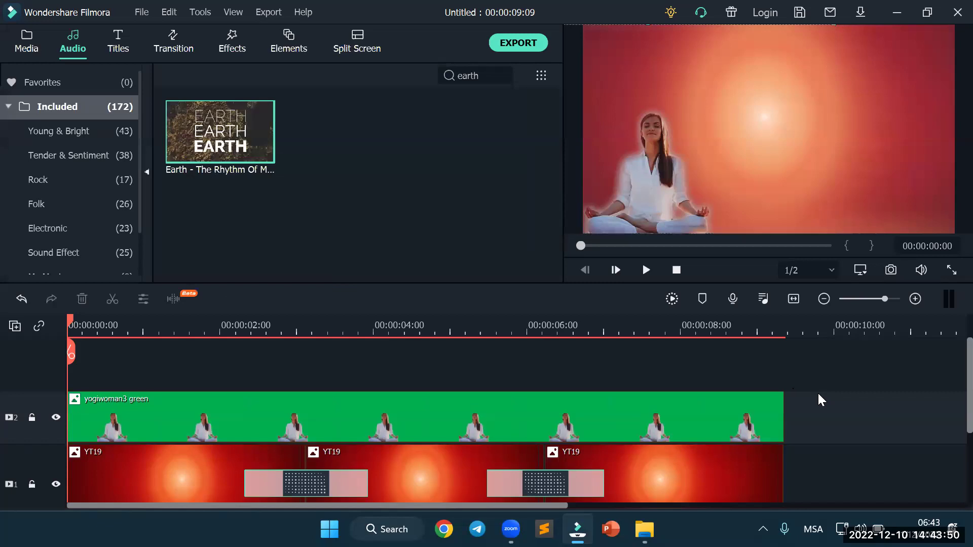
{"action": "key", "text": "ctrl+z"}
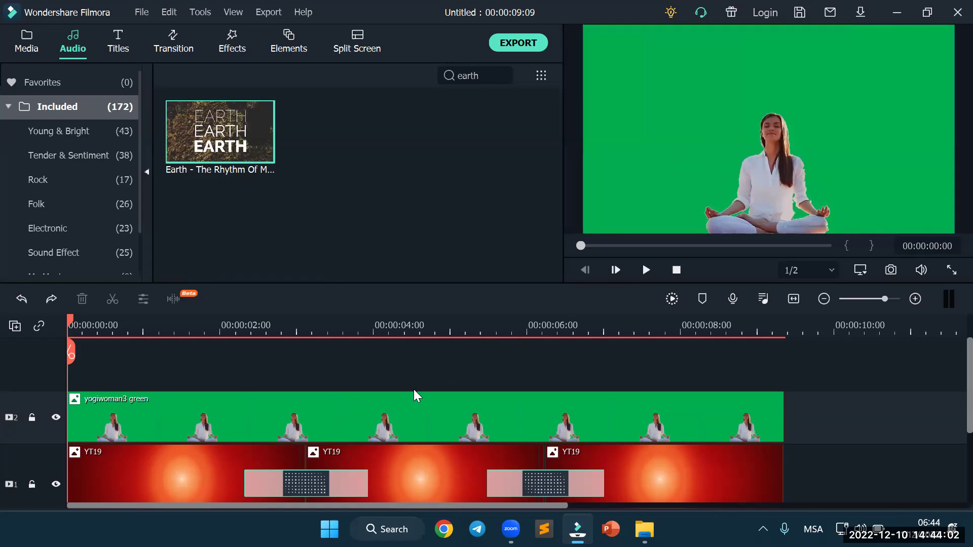
Reapply the green screen Chroma Key to the yogiwoman3 green clip and try an Offset of -5
{"action": "left_click", "coordinate": [252, 411]}
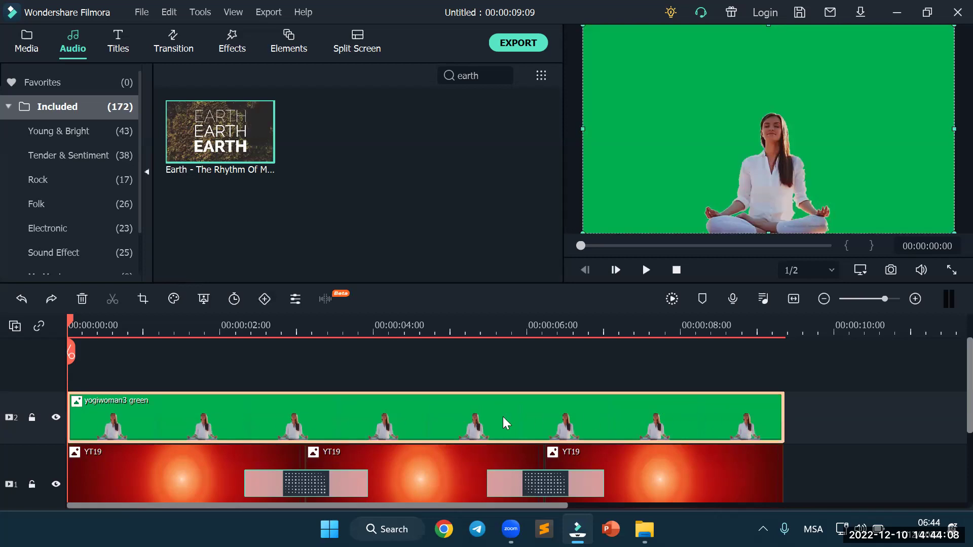
{"action": "right_click", "coordinate": [693, 414]}
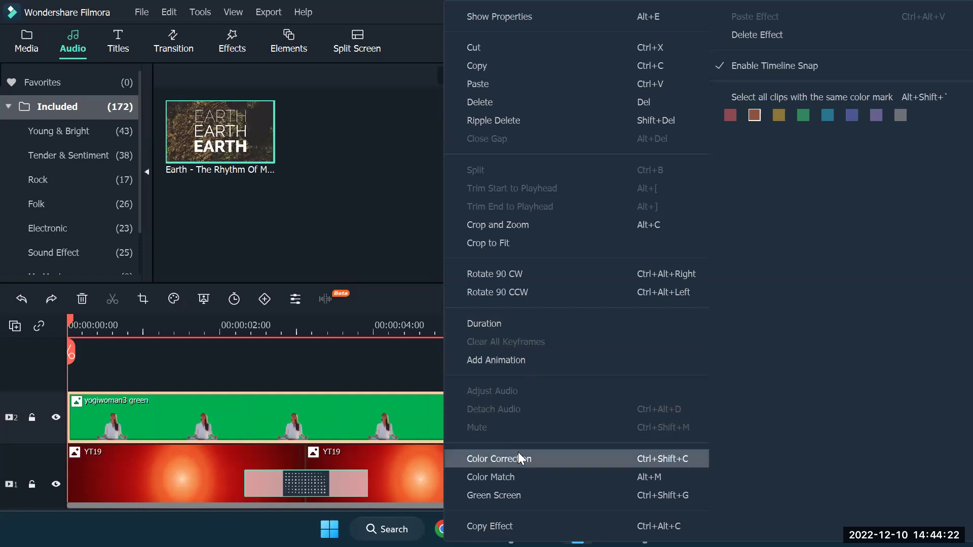
{"action": "left_click", "coordinate": [513, 495]}
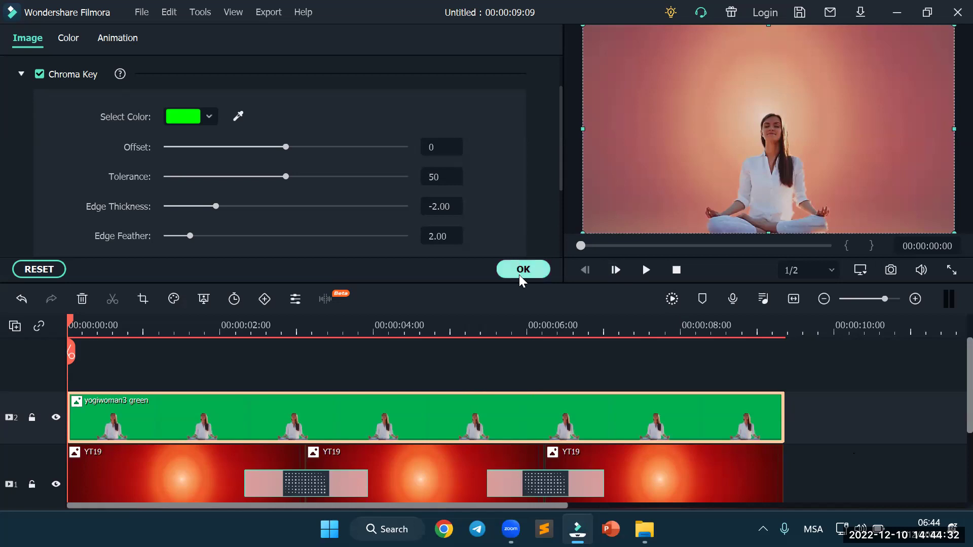
{"action": "left_click_drag", "start_coordinate": [260, 144], "coordinate": [279, 150]}
Try light blue and olive green as the Chroma Key color, with Tolerance at 55 and Offset at 16 and -45
{"action": "left_click", "coordinate": [210, 116]}
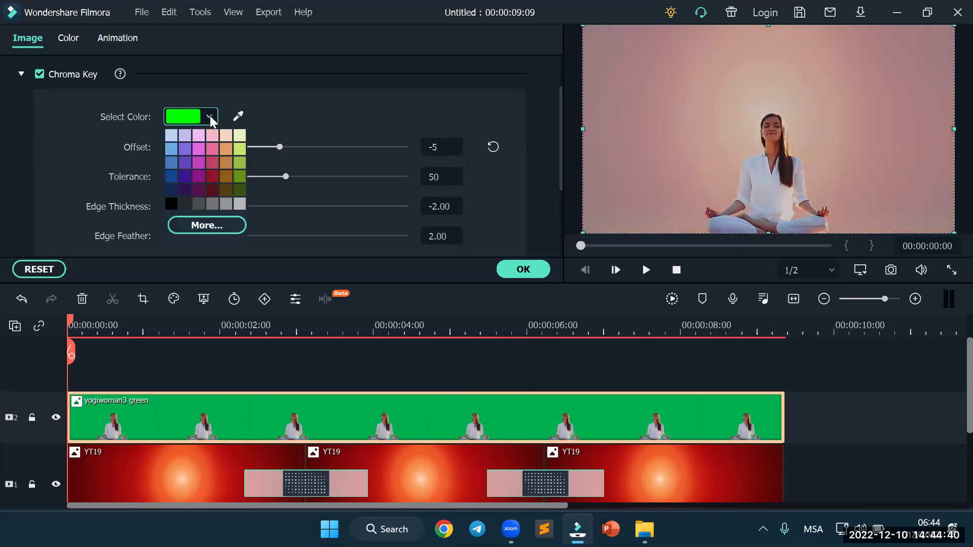
{"action": "left_click", "coordinate": [170, 137]}
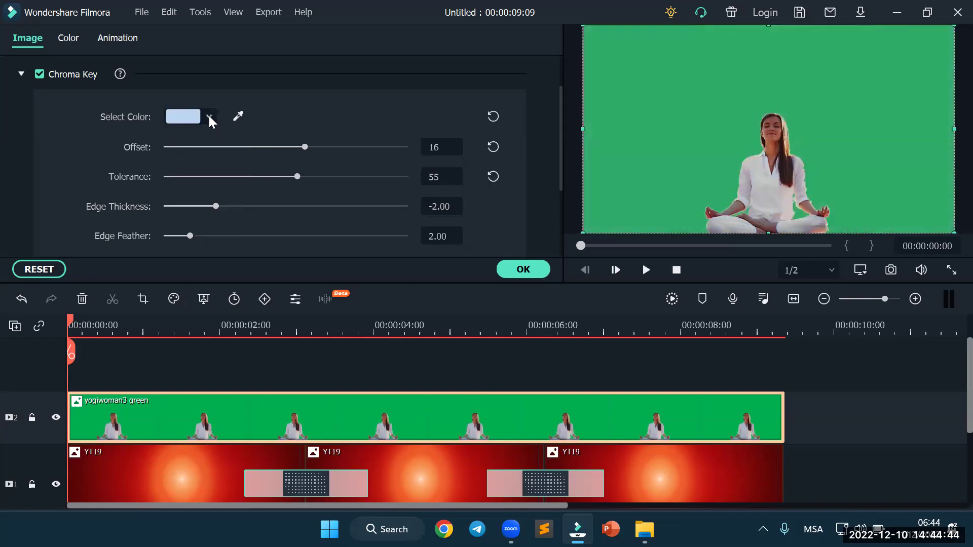
{"action": "left_click", "coordinate": [210, 118]}
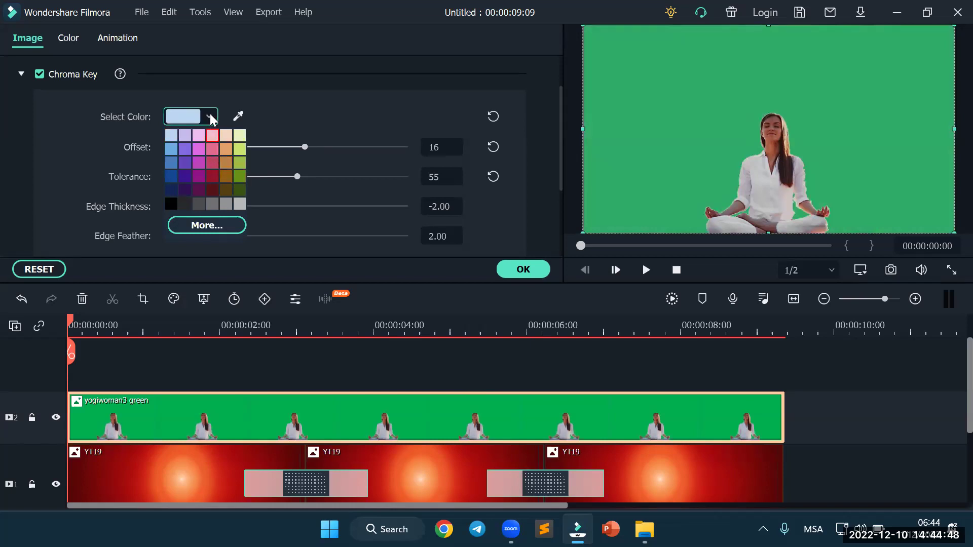
{"action": "left_click", "coordinate": [239, 175]}
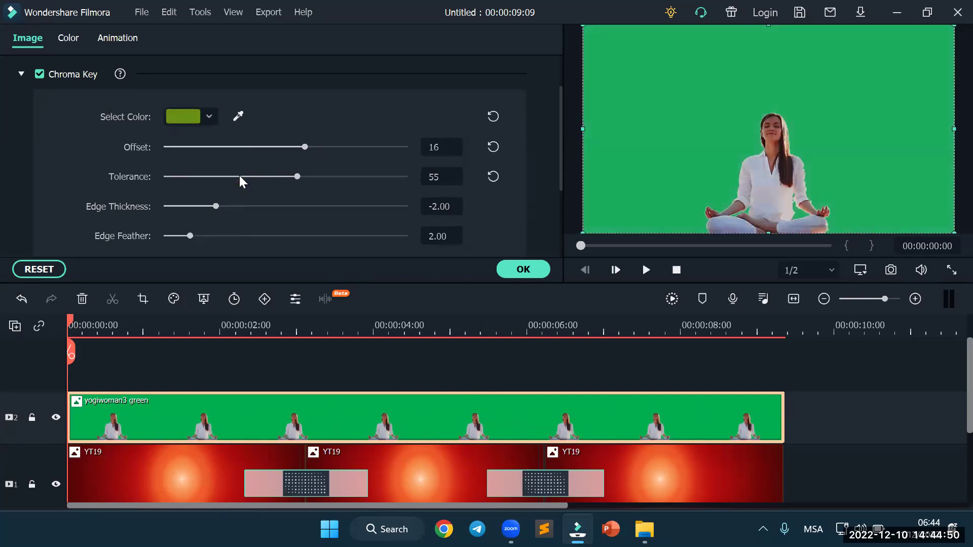
{"action": "left_click_drag", "start_coordinate": [304, 145], "coordinate": [231, 147]}
Reset the yogiwoman3 green clip's image settings to their defaults and accept them
{"action": "left_click", "coordinate": [208, 116]}
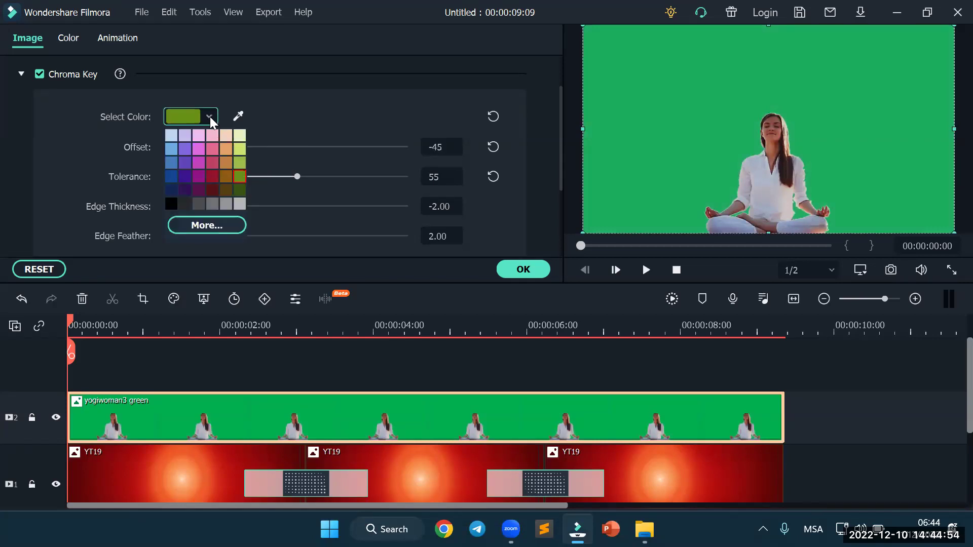
{"action": "left_click", "coordinate": [39, 269]}
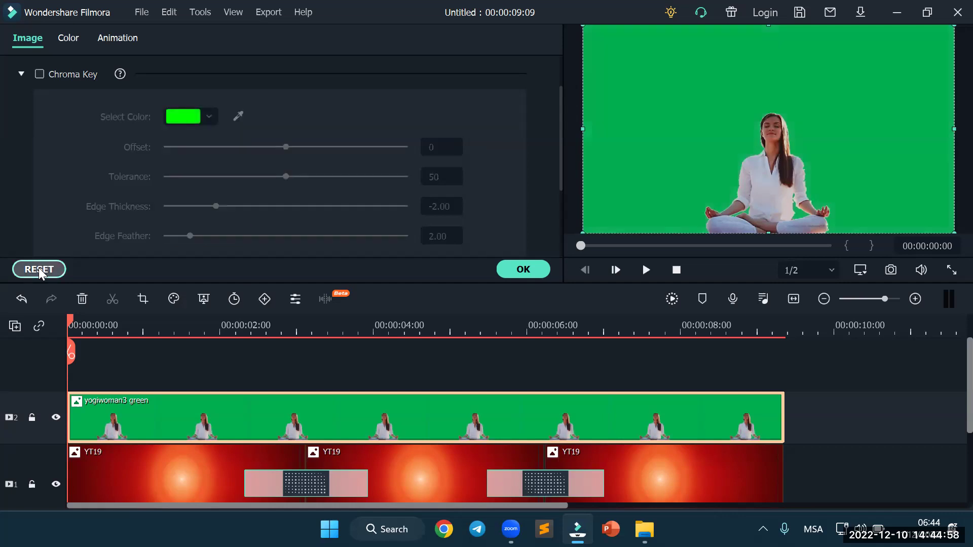
{"action": "left_click", "coordinate": [523, 270]}
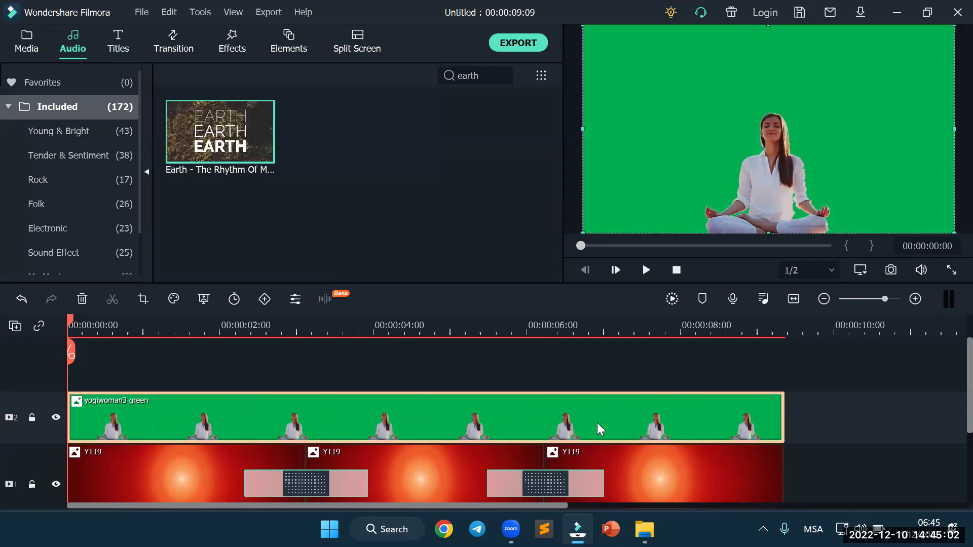
Apply the green screen Chroma Key to the yogiwoman3 green clip, keep green as the key color, and set the Tolerance to 90
{"action": "right_click", "coordinate": [397, 415]}
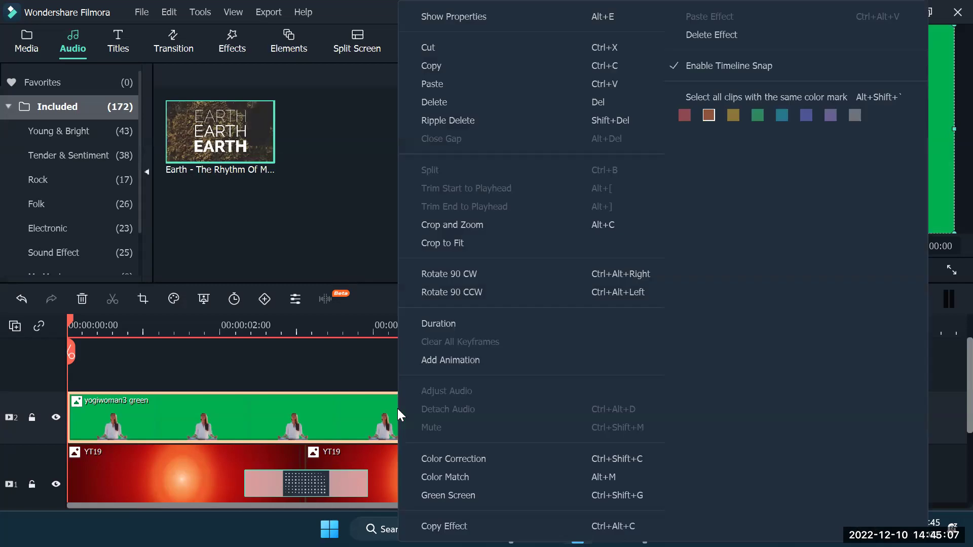
{"action": "left_click", "coordinate": [472, 496]}
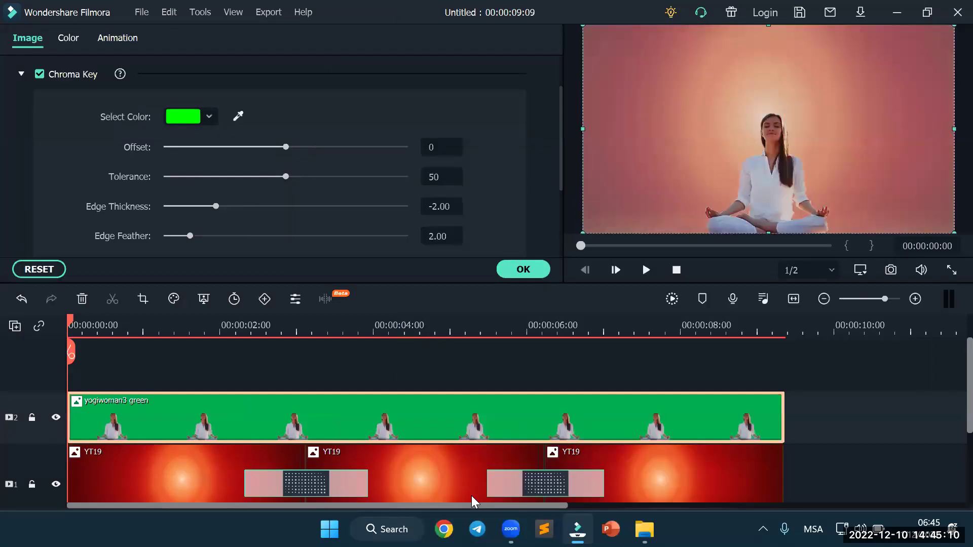
{"action": "left_click", "coordinate": [209, 117]}
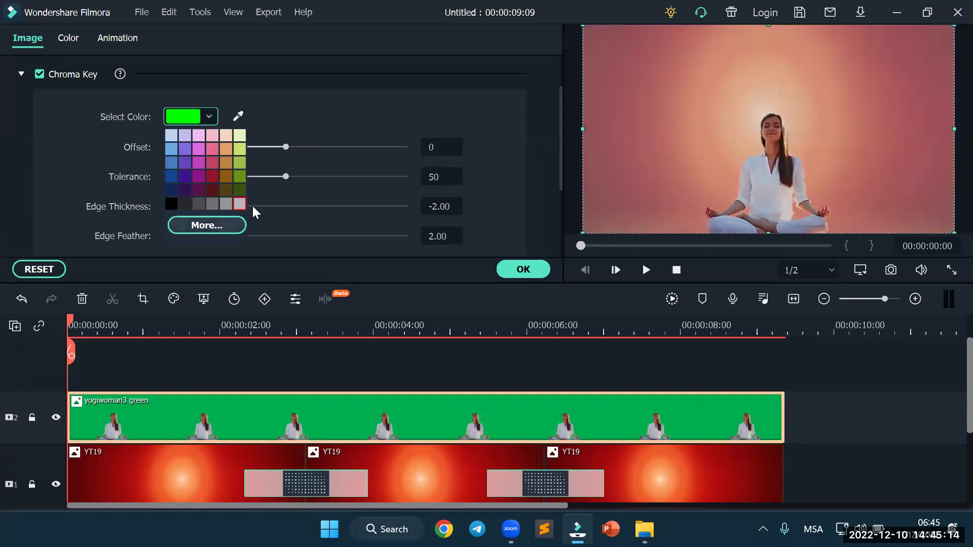
{"action": "left_click", "coordinate": [325, 107]}
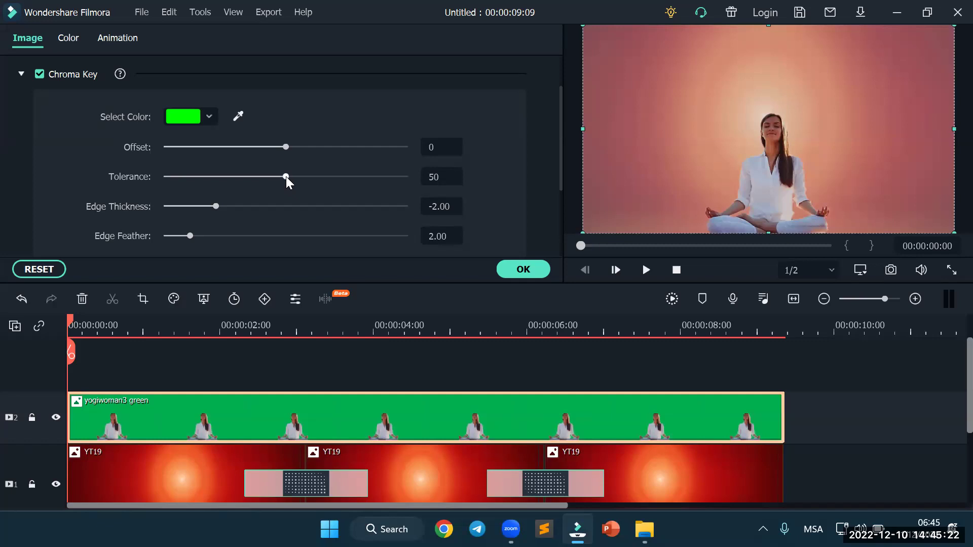
{"action": "left_click_drag", "start_coordinate": [289, 176], "coordinate": [380, 187]}
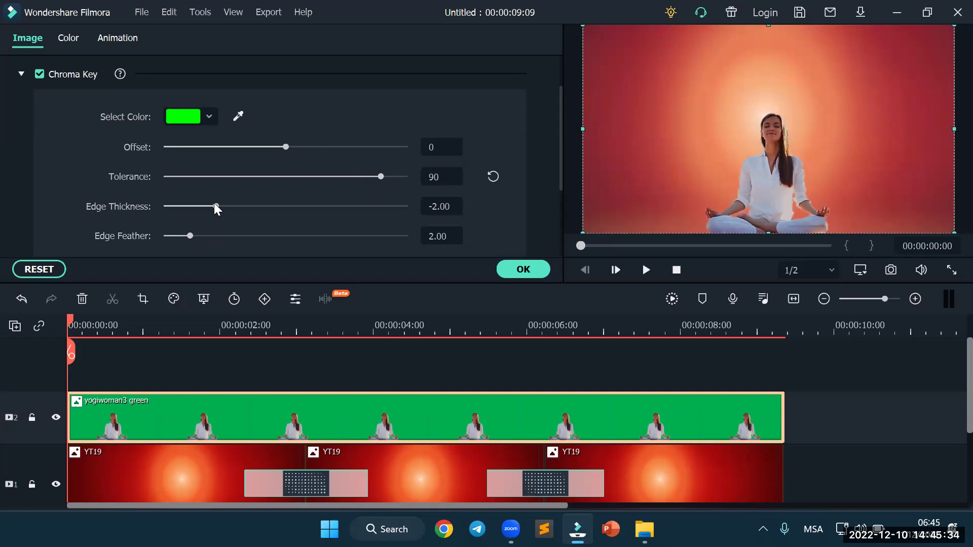
Test Chroma Key Edge Thickness at 0.45 and 10, then accept Edge Thickness 1.48 and Edge Feather 18.15
{"action": "left_click_drag", "start_coordinate": [215, 205], "coordinate": [329, 207]}
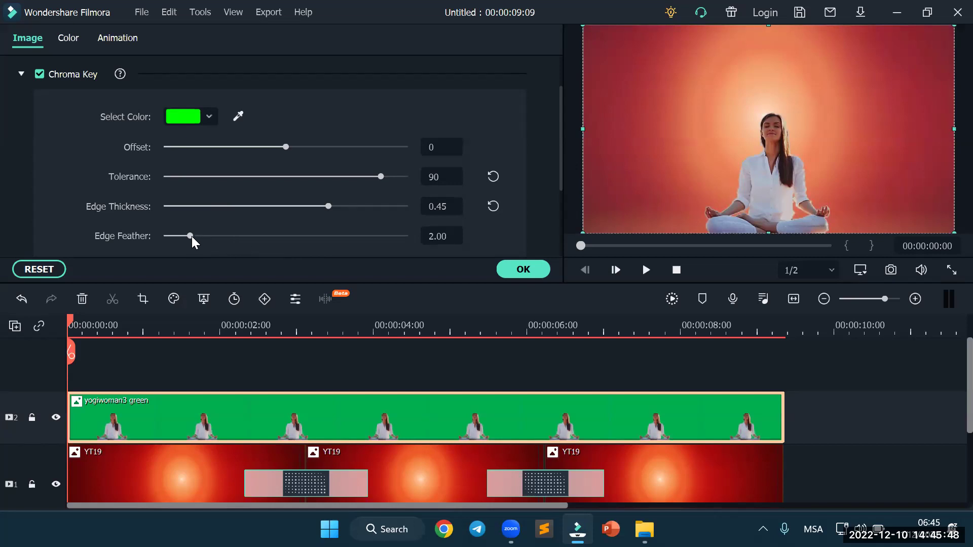
{"action": "left_click_drag", "start_coordinate": [190, 235], "coordinate": [273, 237]}
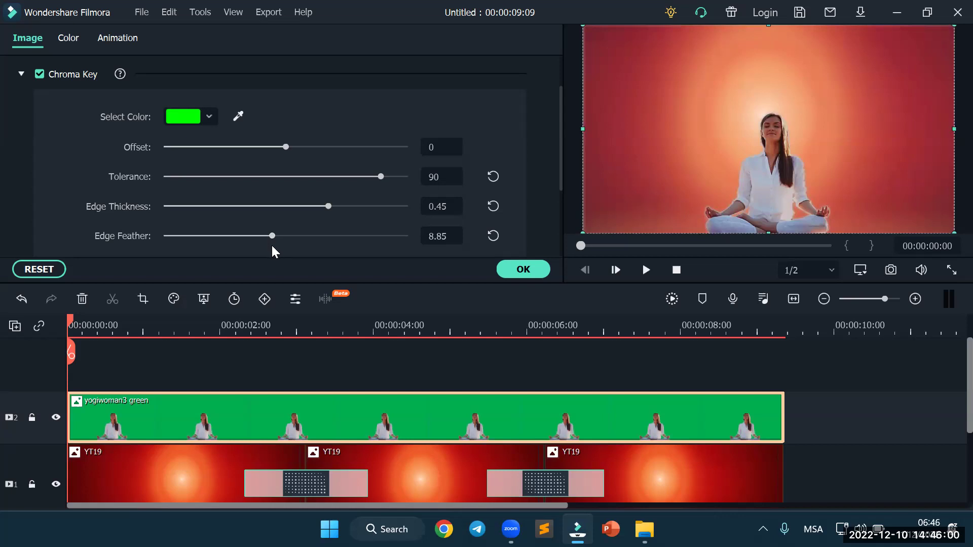
{"action": "left_click_drag", "start_coordinate": [329, 206], "coordinate": [419, 206]}
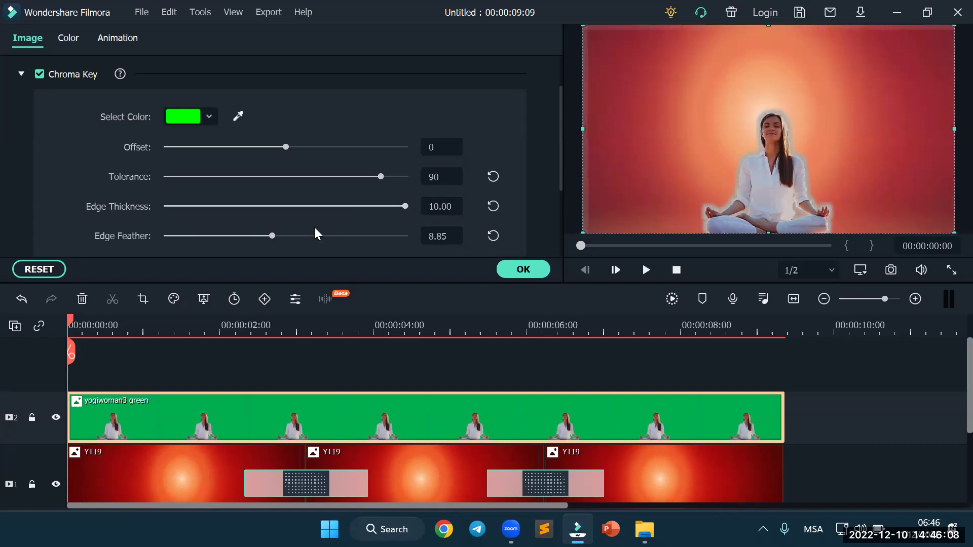
{"action": "left_click_drag", "start_coordinate": [272, 236], "coordinate": [384, 237]}
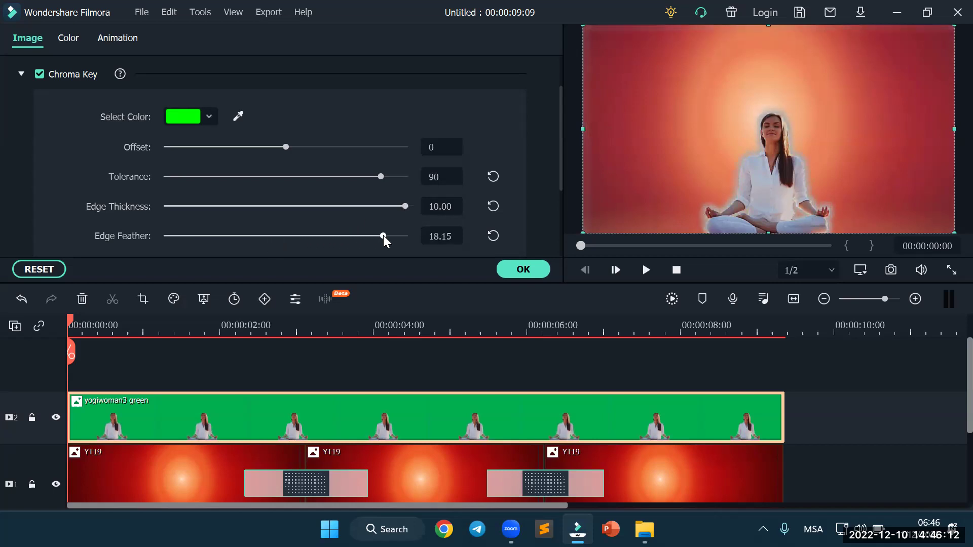
{"action": "left_click_drag", "start_coordinate": [402, 203], "coordinate": [349, 200]}
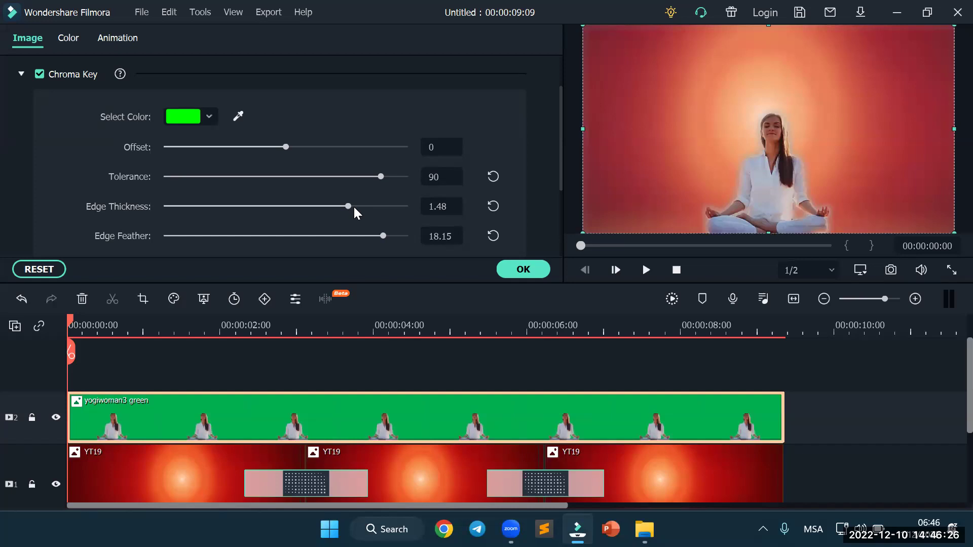
{"action": "left_click", "coordinate": [511, 265]}
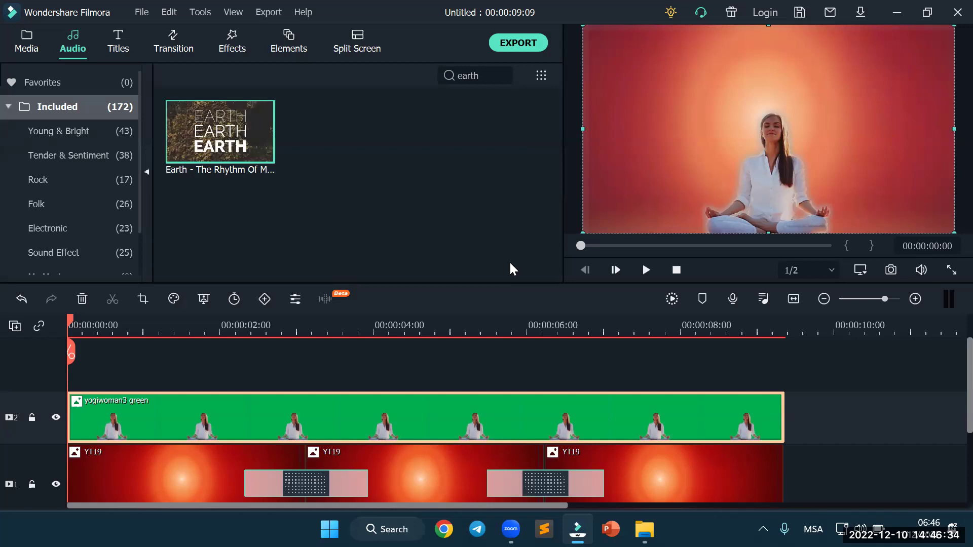
Shrink the yogiwoman3 green image in the preview and center the woman below the glowing light
{"action": "mouse_move", "coordinate": [758, 130]}
{"action": "left_mouse_down"}
{"action": "mouse_move", "coordinate": [649, 126]}
{"action": "mouse_move", "coordinate": [770, 130]}
{"action": "left_mouse_up"}
{"action": "left_click_drag", "start_coordinate": [584, 26], "coordinate": [649, 96]}
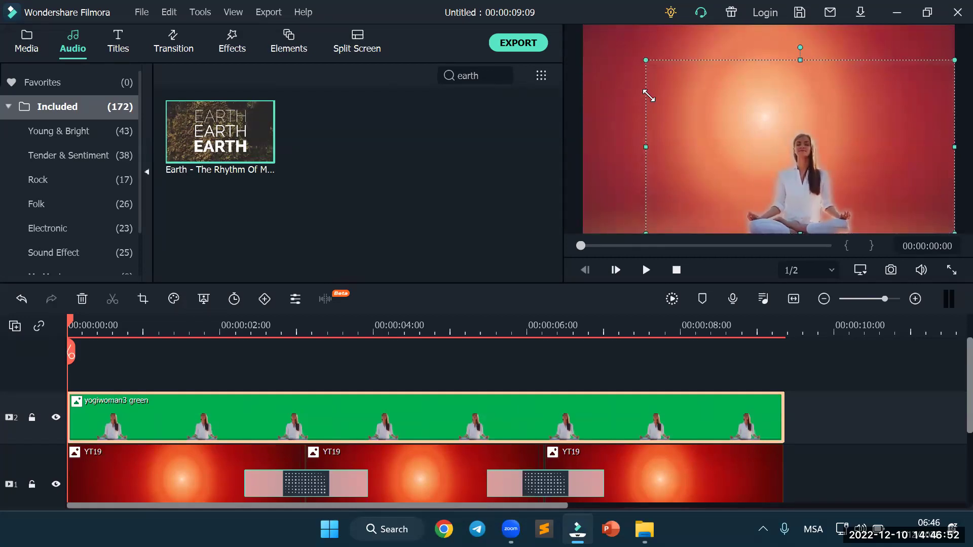
{"action": "left_click_drag", "start_coordinate": [825, 188], "coordinate": [786, 189]}
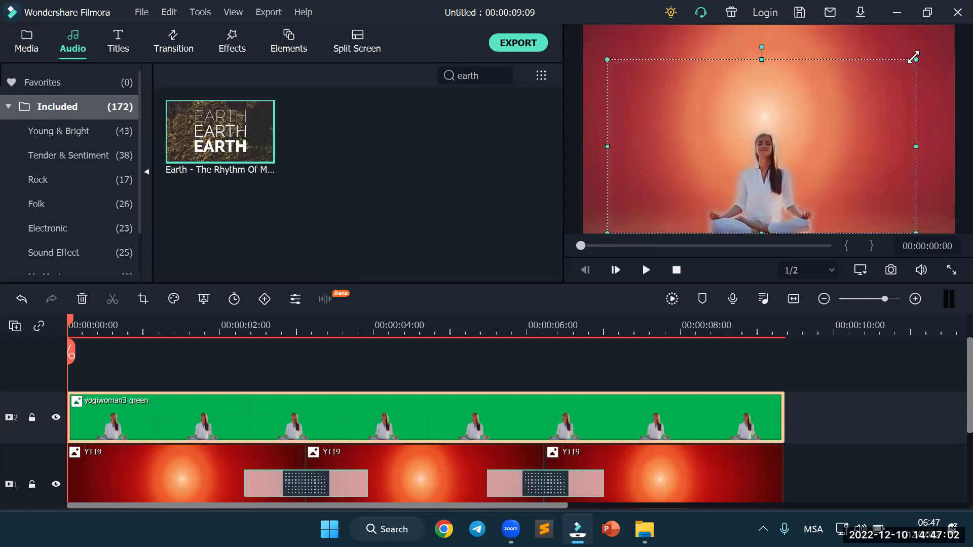
Enlarge the yogiwoman3 green image to about 109% and move the woman to the right side of the frame
{"action": "left_click_drag", "start_coordinate": [914, 58], "coordinate": [955, 43]}
{"action": "left_click_drag", "start_coordinate": [798, 167], "coordinate": [866, 168]}
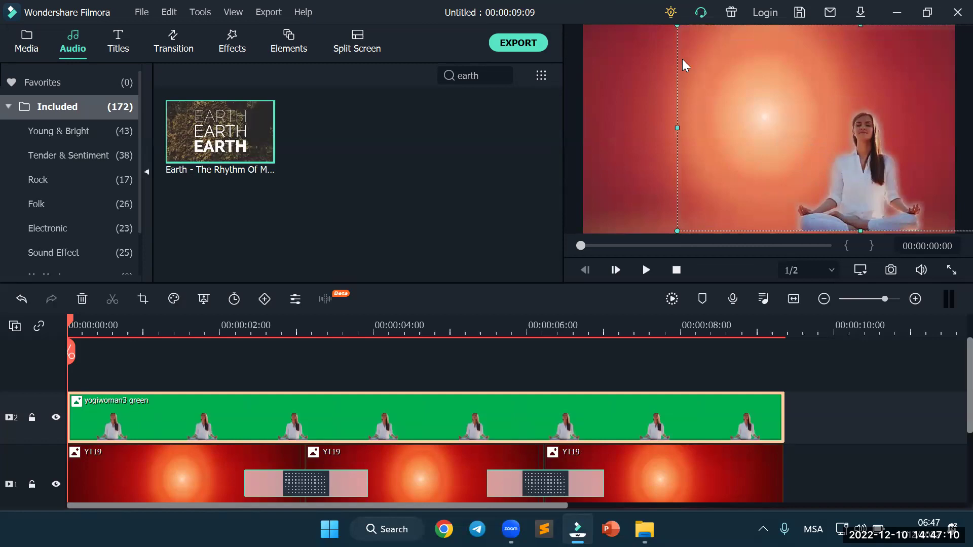
{"action": "left_click_drag", "start_coordinate": [675, 29], "coordinate": [668, 23]}
{"action": "left_click_drag", "start_coordinate": [833, 165], "coordinate": [860, 168]}
Reduce the image's Transform Scale so the woman is much smaller, accept it, and move her toward the middle of the frame
{"action": "double_click", "coordinate": [864, 175]}
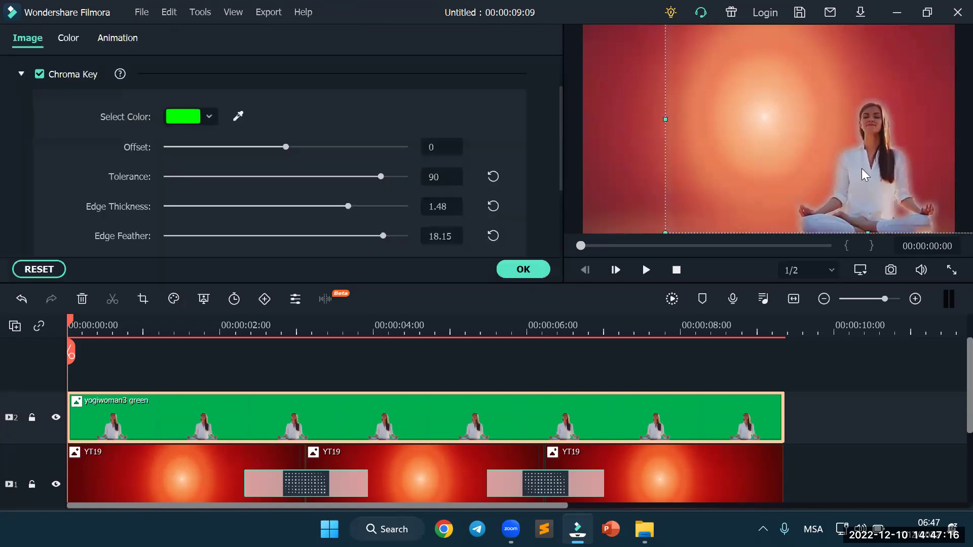
{"action": "left_click", "coordinate": [20, 74]}
{"action": "left_click", "coordinate": [21, 74]}
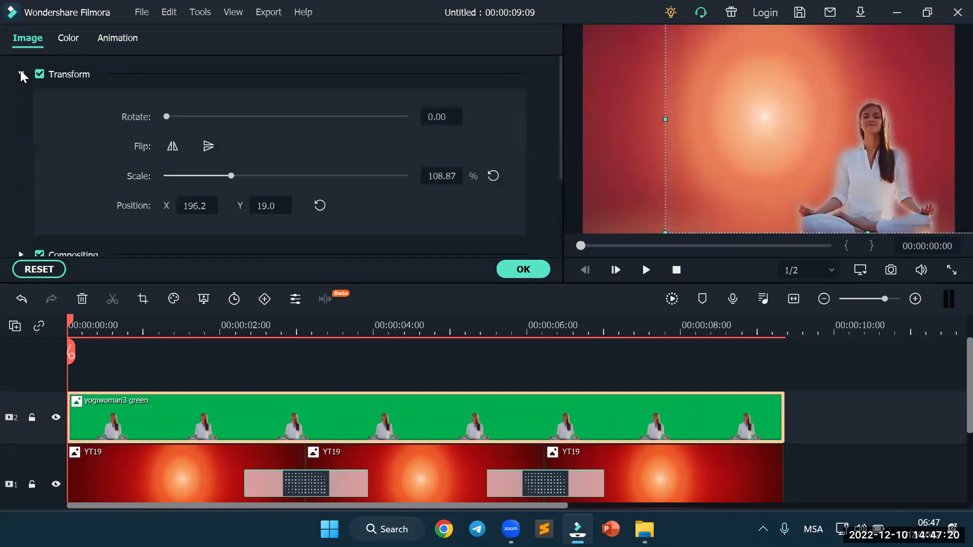
{"action": "left_click_drag", "start_coordinate": [231, 176], "coordinate": [195, 181]}
{"action": "left_click", "coordinate": [522, 269]}
{"action": "left_click_drag", "start_coordinate": [860, 151], "coordinate": [787, 169]}
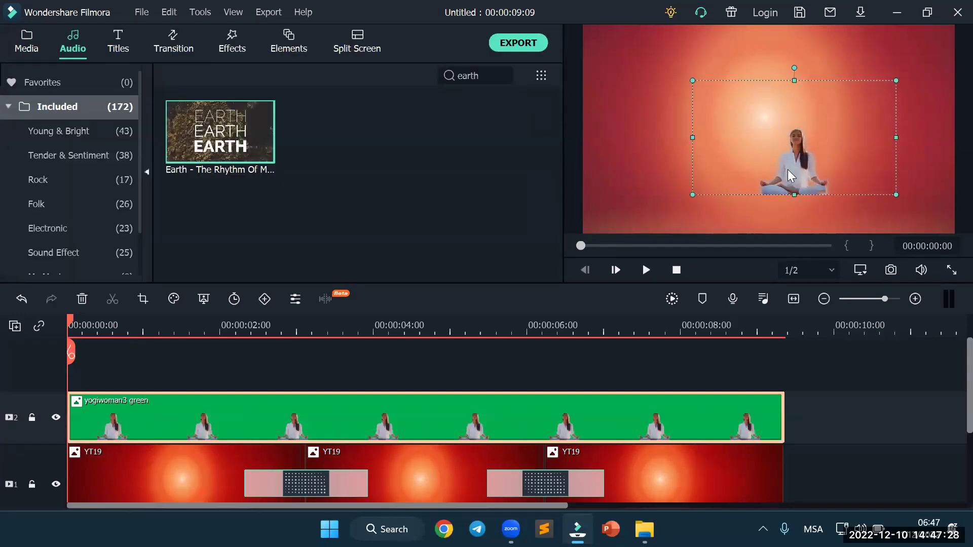
Undo the scaling and repositioning of the yogiwoman3 green image back to 100% scale at position 0, 0
{"action": "key", "text": "ctrl+z"}
{"action": "key", "text": "ctrl+z"}
{"action": "key", "text": "ctrl+z"}
{"action": "key", "text": "ctrl+z"}
{"action": "key", "text": "ctrl+z"}
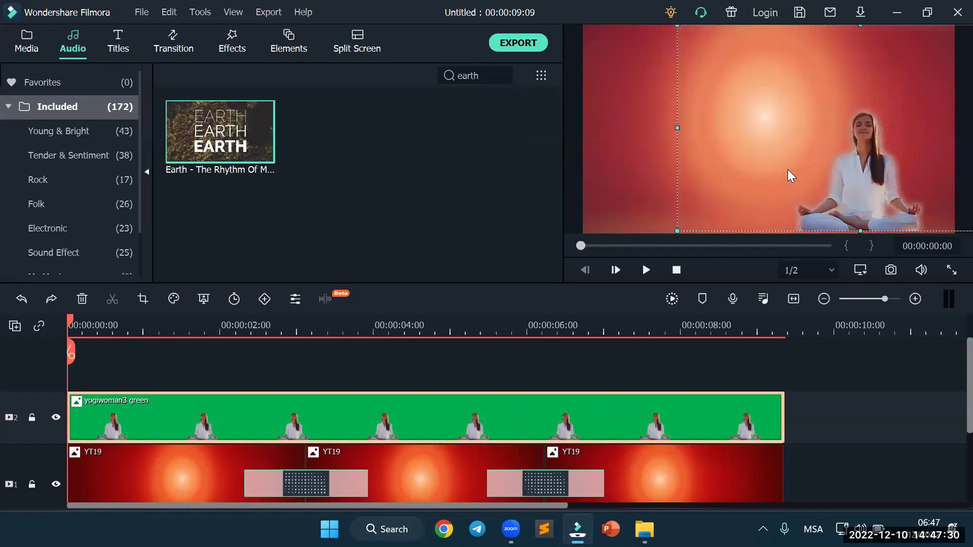
{"action": "key", "text": "ctrl+z"}
{"action": "key", "text": "ctrl+z"}
{"action": "key", "text": "ctrl+z"}
{"action": "key", "text": "ctrl+z"}
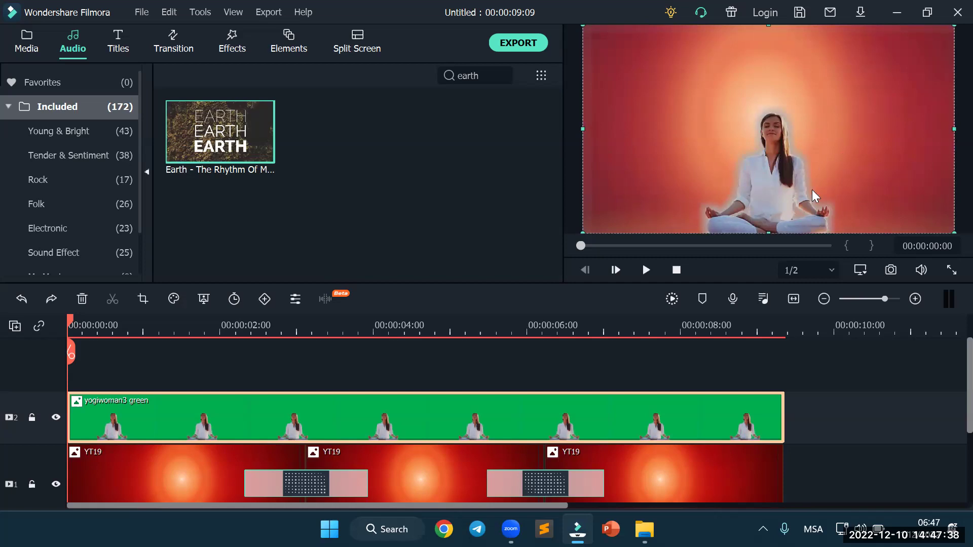
Review the Compositing and Chroma Key settings of the yogiwoman3 green image
{"action": "double_click", "coordinate": [771, 163]}
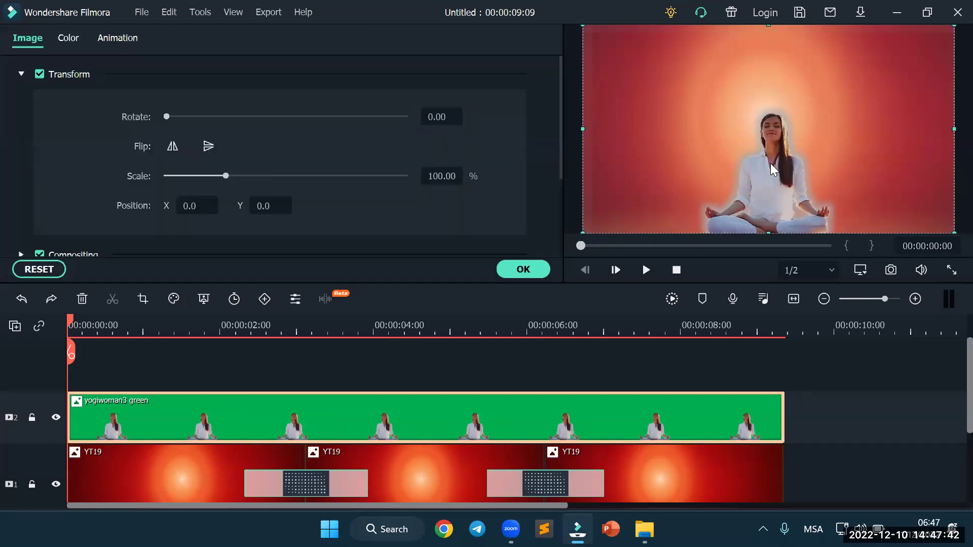
{"action": "left_click", "coordinate": [21, 75]}
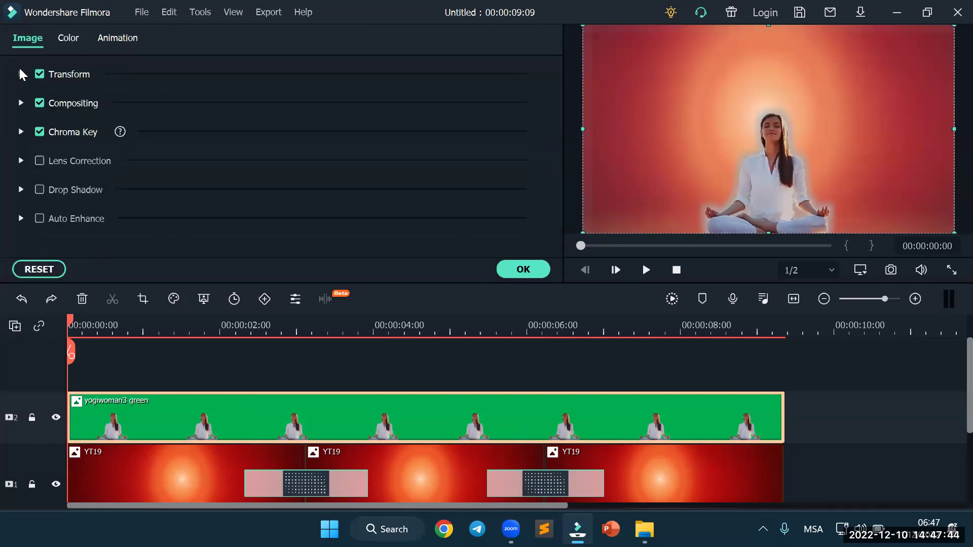
{"action": "left_click", "coordinate": [21, 102]}
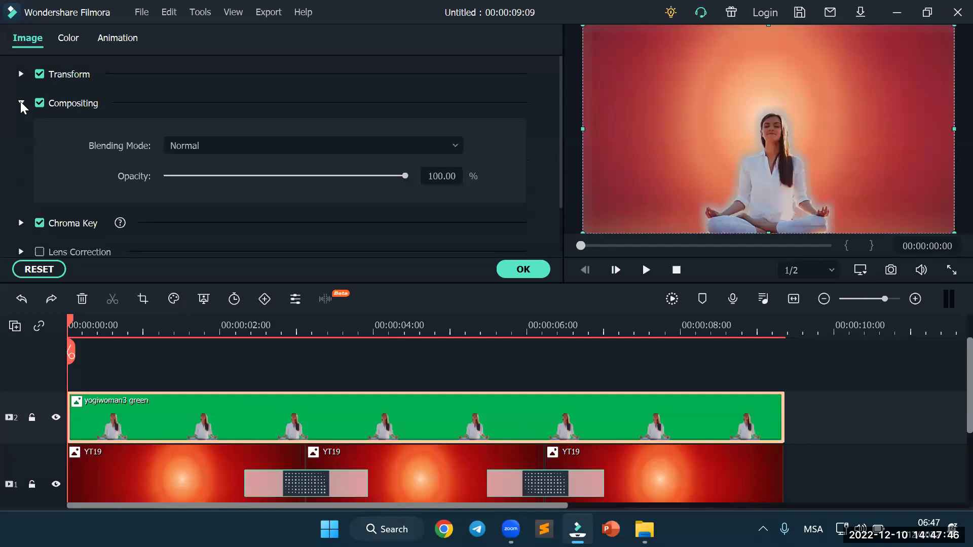
{"action": "left_click", "coordinate": [21, 103]}
{"action": "left_click", "coordinate": [20, 131]}
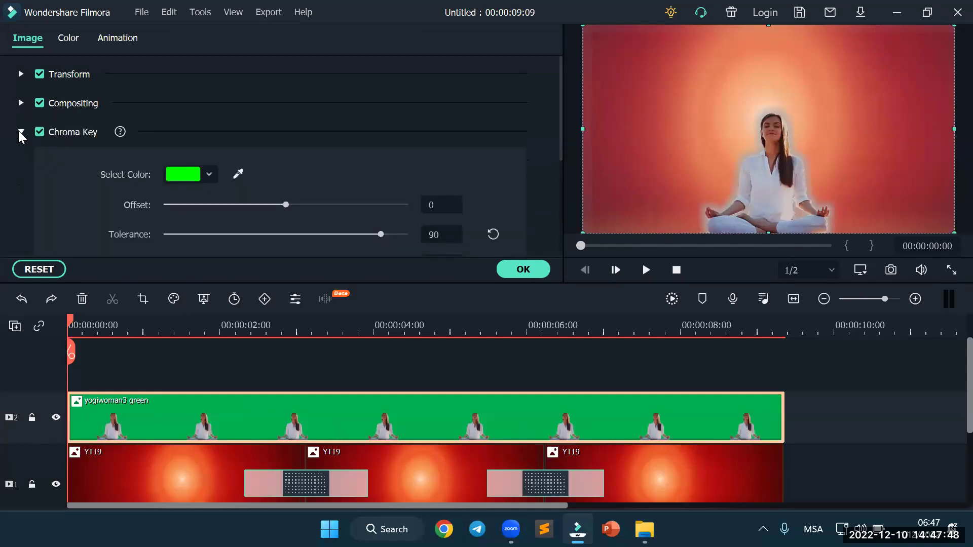
{"action": "scroll", "coordinate": [215, 221], "scroll_direction": "down", "scroll_amount": 5}
{"action": "scroll", "coordinate": [215, 221], "scroll_direction": "up", "scroll_amount": 4}
{"action": "scroll", "coordinate": [215, 222], "scroll_direction": "down", "scroll_amount": 2}
{"action": "scroll", "coordinate": [217, 226], "scroll_direction": "up", "scroll_amount": 3}
Scale the yogiwoman3 green image to about 126%, move the woman to about X 189, Y 53 at the frame's right side, and preview it
{"action": "left_click", "coordinate": [22, 73]}
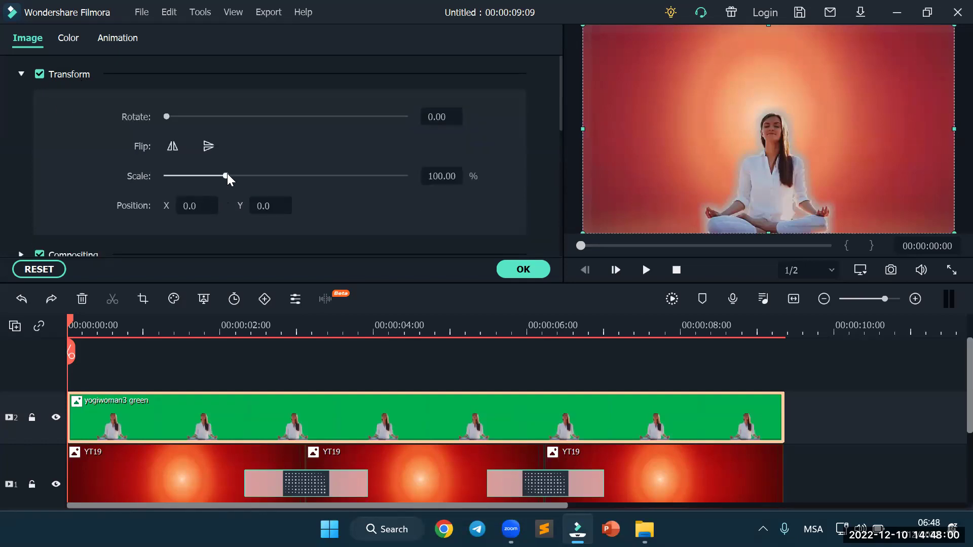
{"action": "mouse_move", "coordinate": [227, 176]}
{"action": "left_mouse_down"}
{"action": "mouse_move", "coordinate": [310, 175]}
{"action": "mouse_move", "coordinate": [193, 175]}
{"action": "mouse_move", "coordinate": [256, 175]}
{"action": "mouse_move", "coordinate": [227, 175]}
{"action": "mouse_move", "coordinate": [241, 167]}
{"action": "left_mouse_up"}
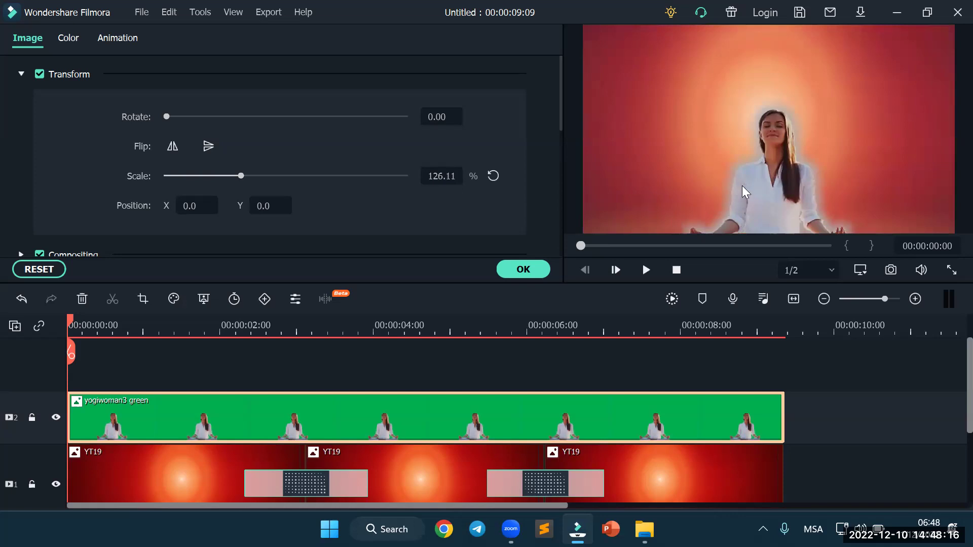
{"action": "left_click_drag", "start_coordinate": [745, 182], "coordinate": [840, 157]}
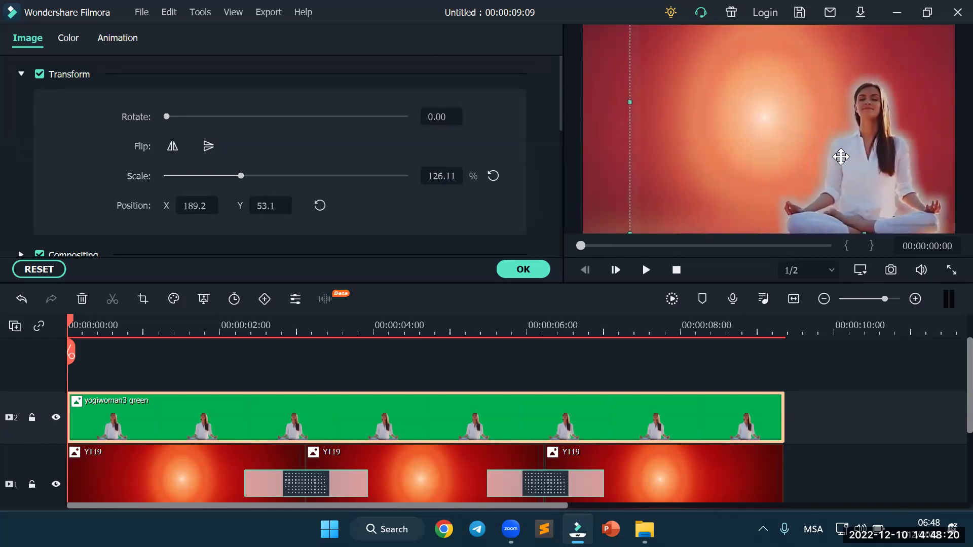
{"action": "left_click", "coordinate": [858, 377]}
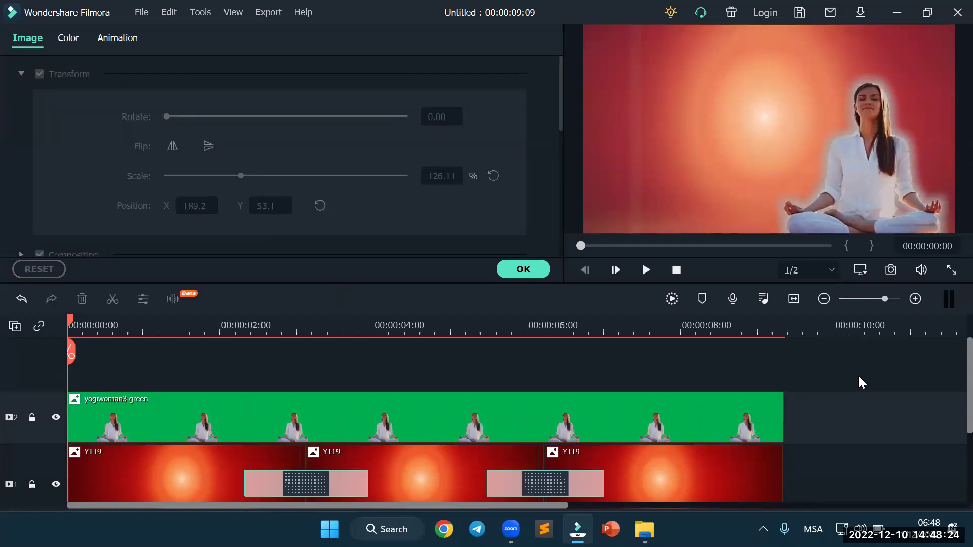
{"action": "left_click", "coordinate": [534, 270]}
{"action": "left_click", "coordinate": [647, 269]}
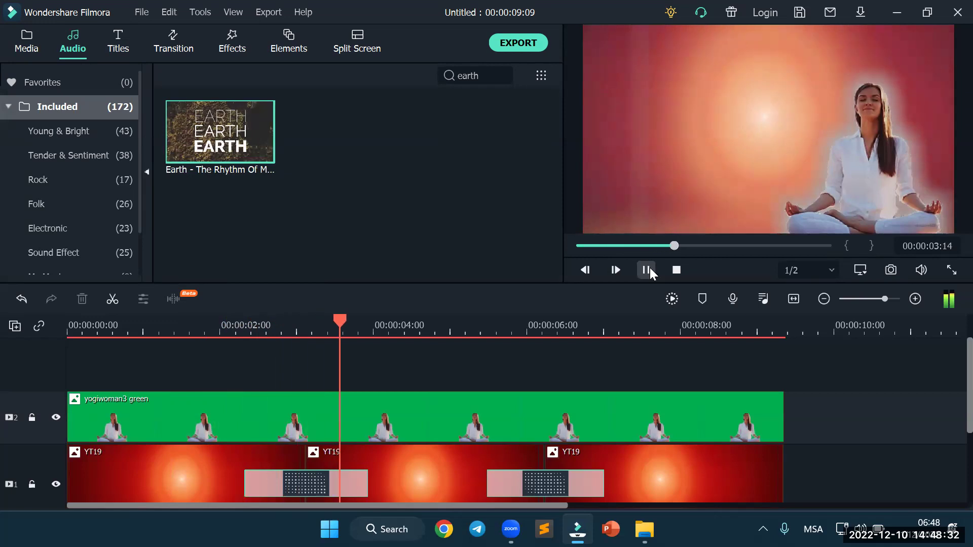
Raise the yogiwoman3 green image's Chroma Key tolerance to 100, accept it, and play the remaining video
{"action": "double_click", "coordinate": [703, 163]}
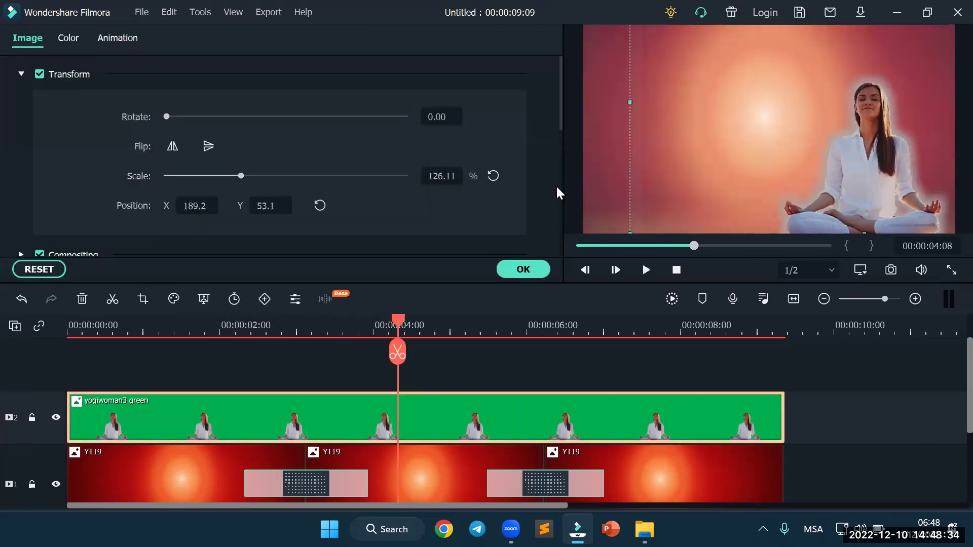
{"action": "left_click", "coordinate": [17, 72]}
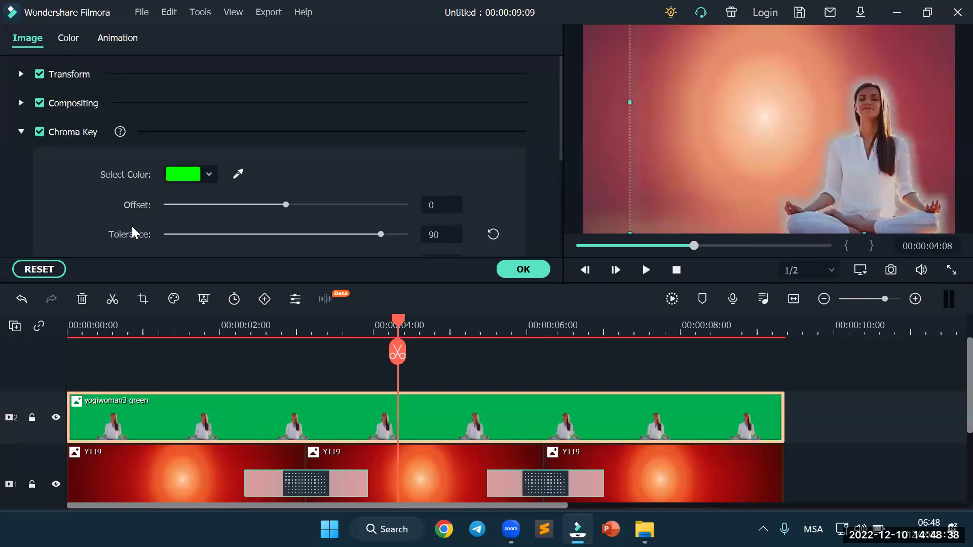
{"action": "left_click_drag", "start_coordinate": [381, 235], "coordinate": [447, 228]}
{"action": "left_click", "coordinate": [539, 269]}
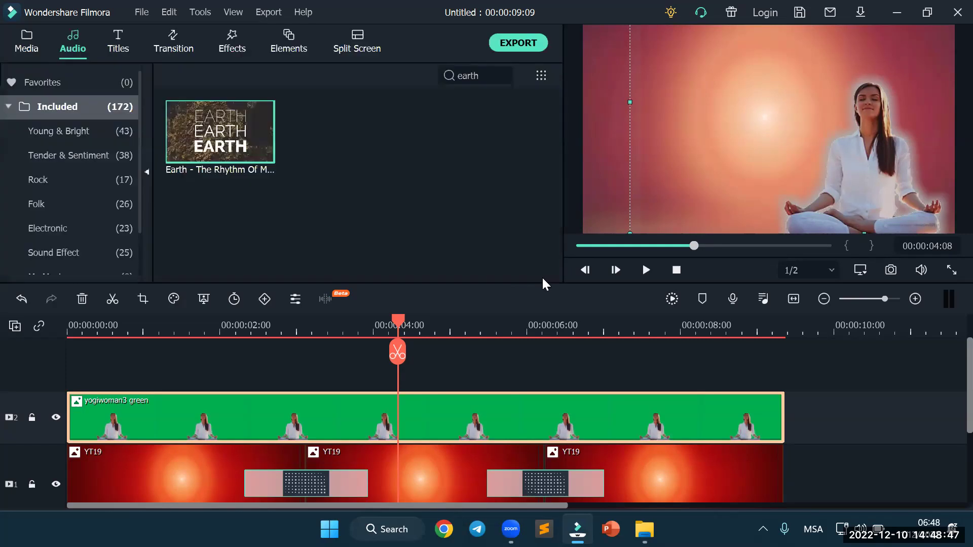
{"action": "left_click", "coordinate": [644, 269]}
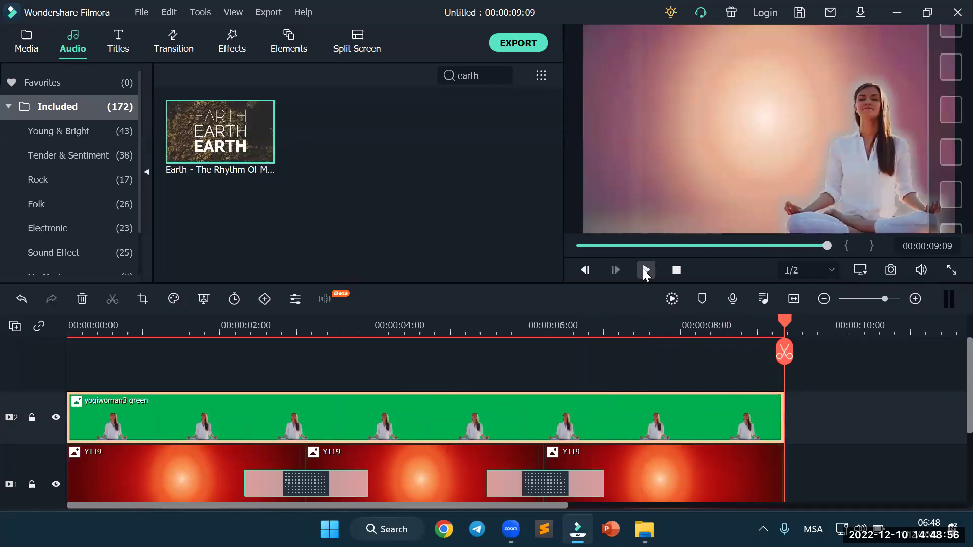
Scale the yogiwoman3 green image to about 76% and place the woman in the frame's lower left at about X -191, Y -48
{"action": "left_click_drag", "start_coordinate": [886, 125], "coordinate": [809, 127]}
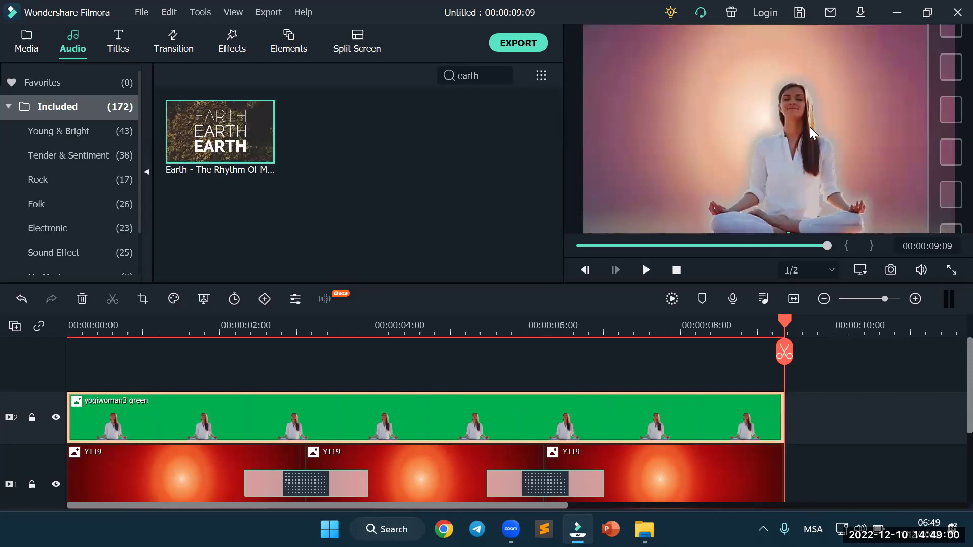
{"action": "double_click", "coordinate": [810, 127]}
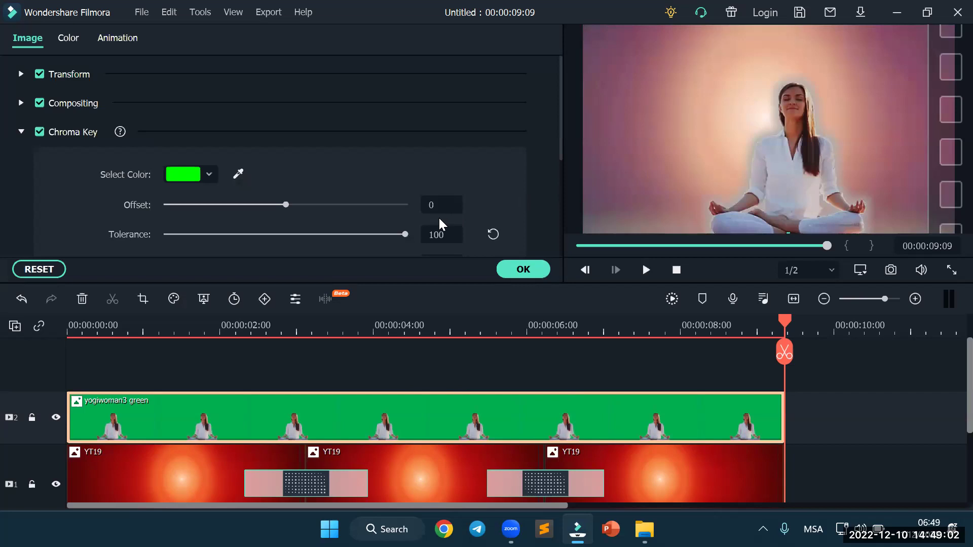
{"action": "left_click", "coordinate": [21, 74]}
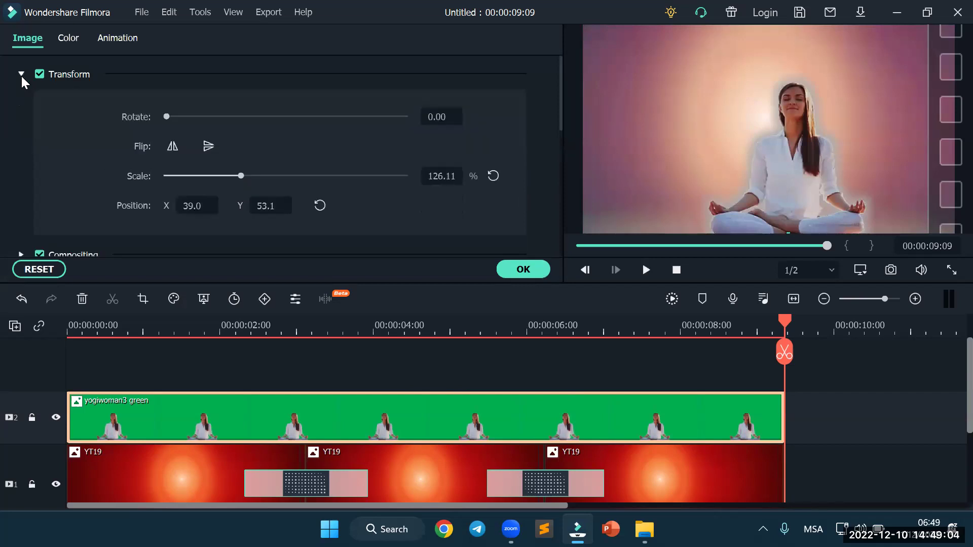
{"action": "left_click_drag", "start_coordinate": [239, 179], "coordinate": [210, 174]}
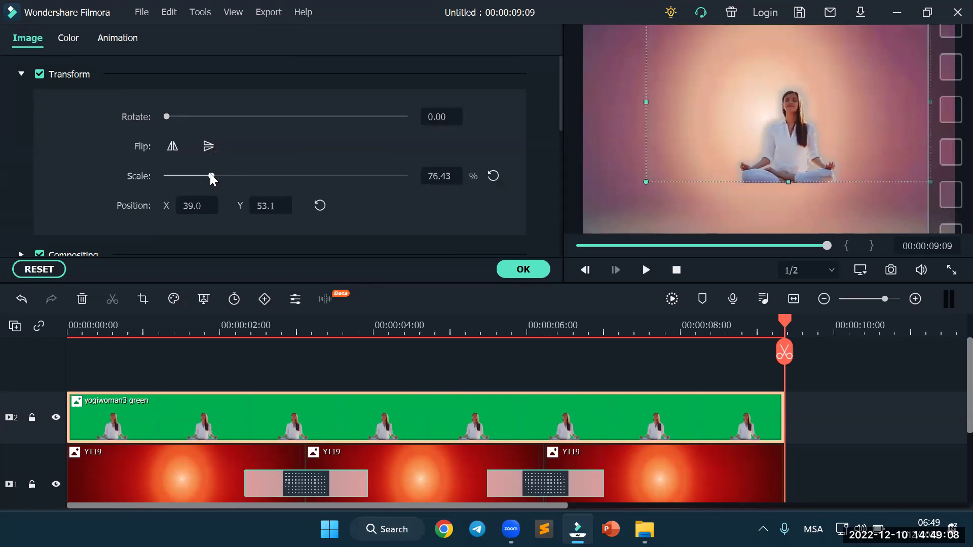
{"action": "left_click_drag", "start_coordinate": [765, 152], "coordinate": [700, 187]}
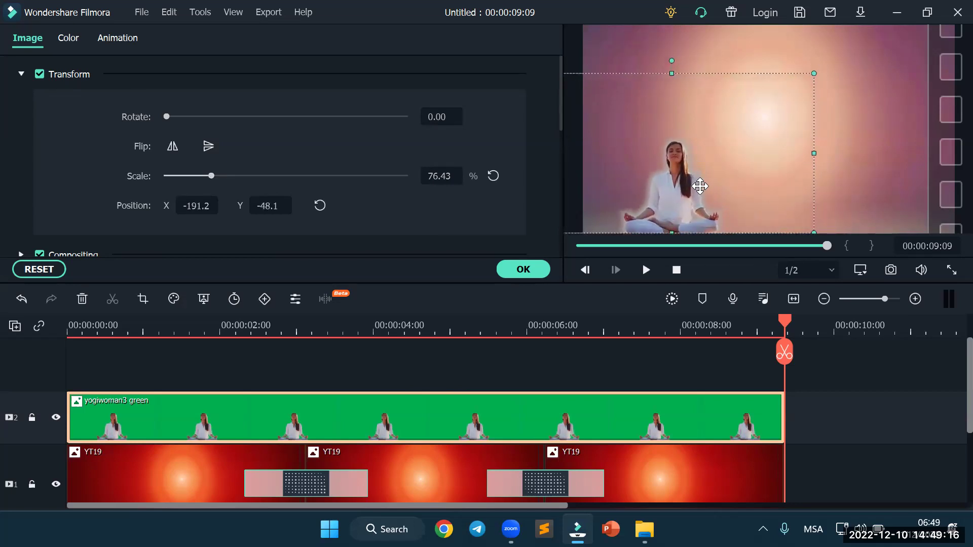
{"action": "left_click", "coordinate": [853, 369]}
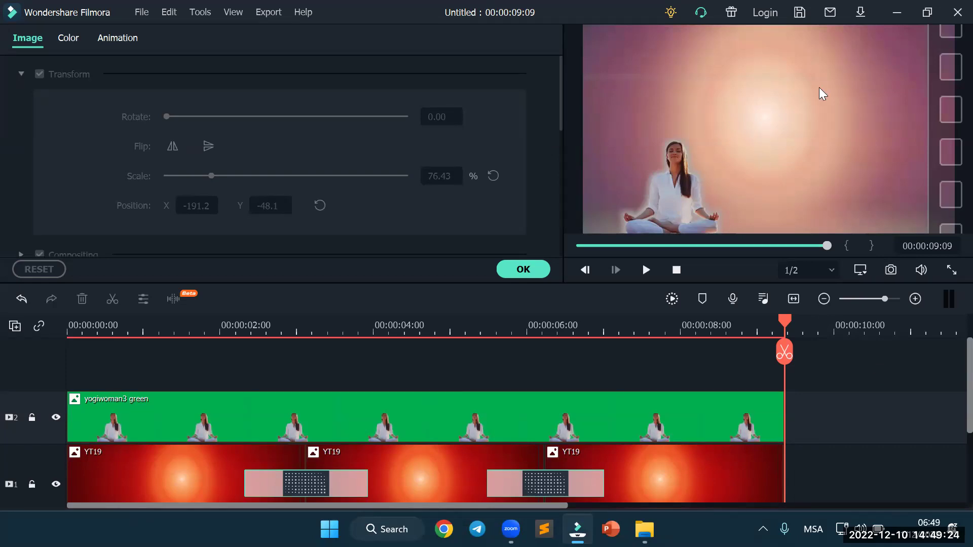
{"action": "left_click", "coordinate": [524, 269]}
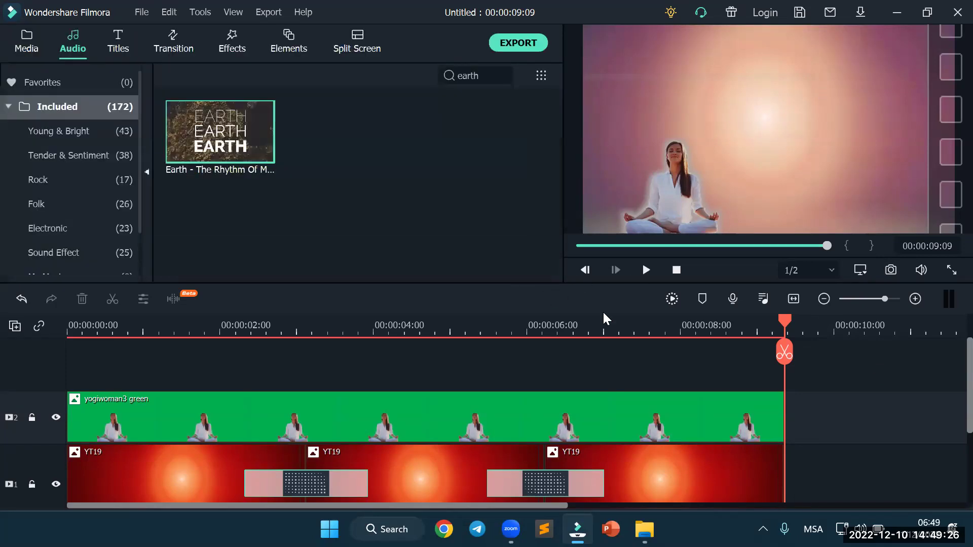
Play the video from the beginning to check the woman's placement, and scrub the playhead back to the start
{"action": "left_click", "coordinate": [676, 269]}
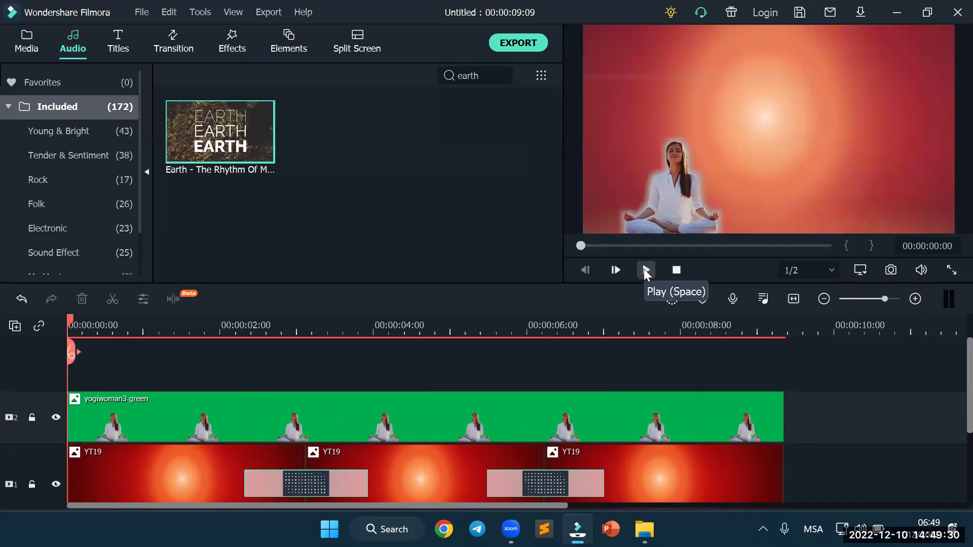
{"action": "left_click", "coordinate": [645, 269]}
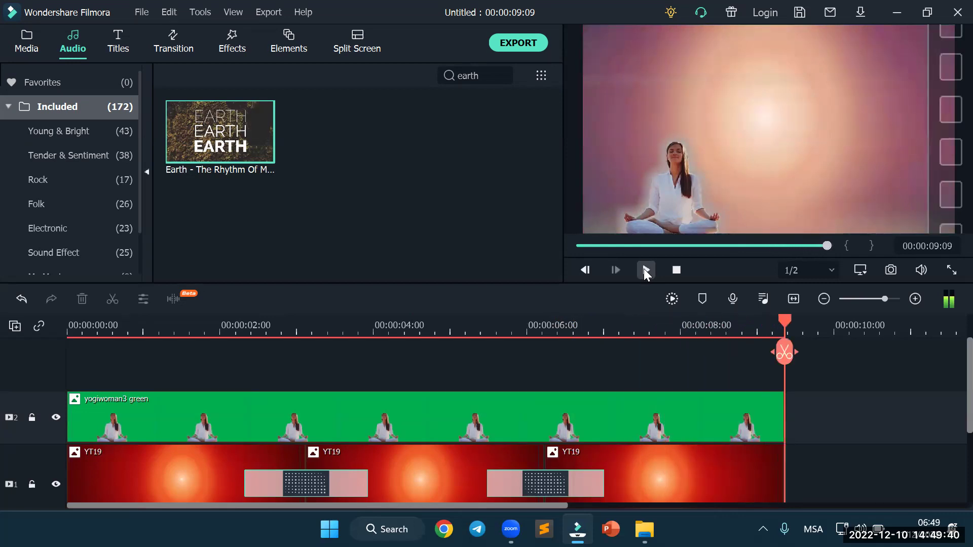
{"action": "left_click_drag", "start_coordinate": [784, 321], "coordinate": [359, 322]}
{"action": "left_click_drag", "start_coordinate": [205, 318], "coordinate": [69, 323]}
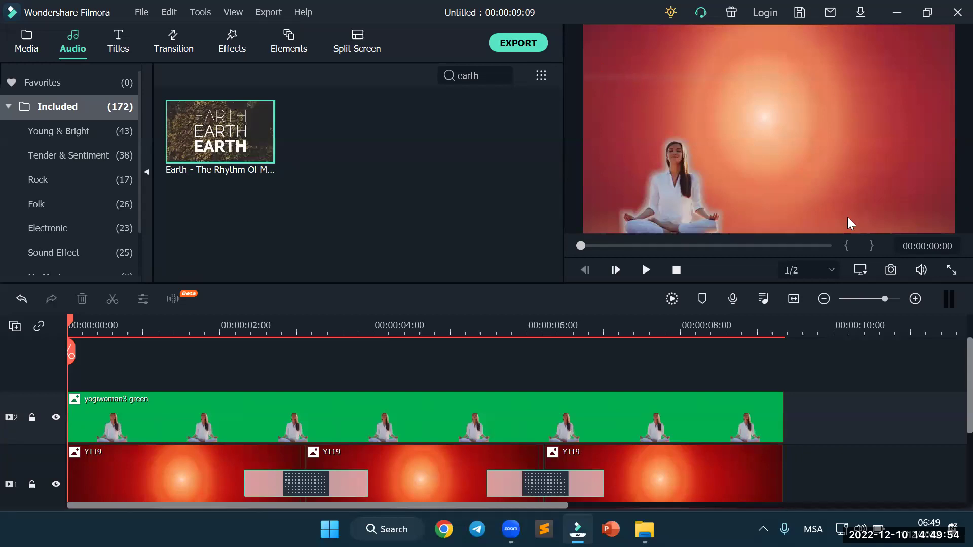
Enlarge the yogiwoman3 green image slightly in the preview and keep the woman seated at the bottom edge, left of the glow
{"action": "left_click", "coordinate": [691, 180]}
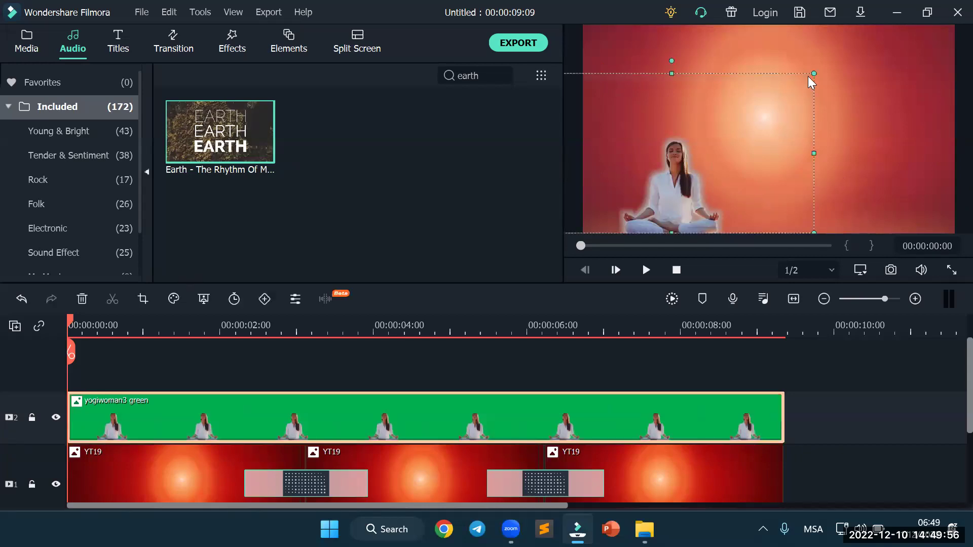
{"action": "left_click_drag", "start_coordinate": [817, 71], "coordinate": [870, 42]}
{"action": "left_click_drag", "start_coordinate": [708, 165], "coordinate": [699, 156]}
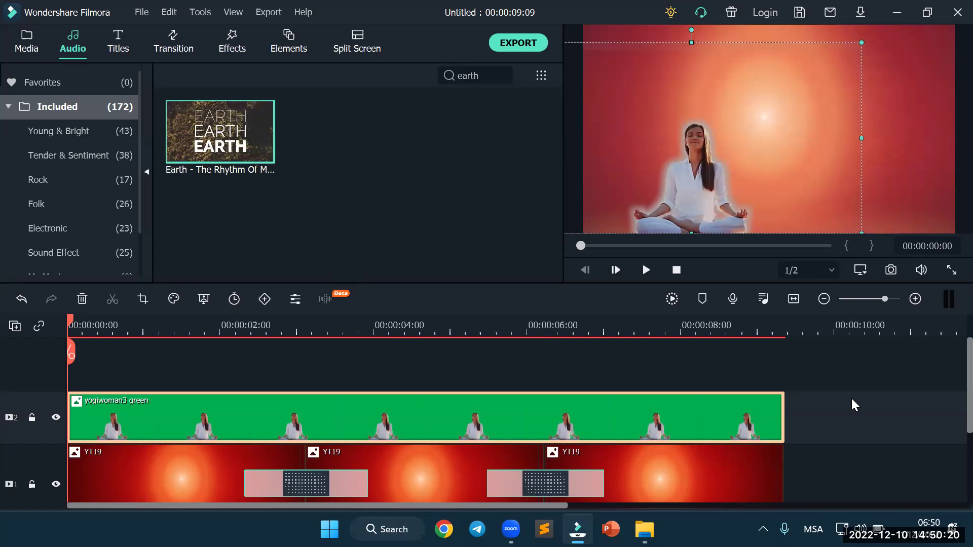
{"action": "left_click", "coordinate": [841, 372]}
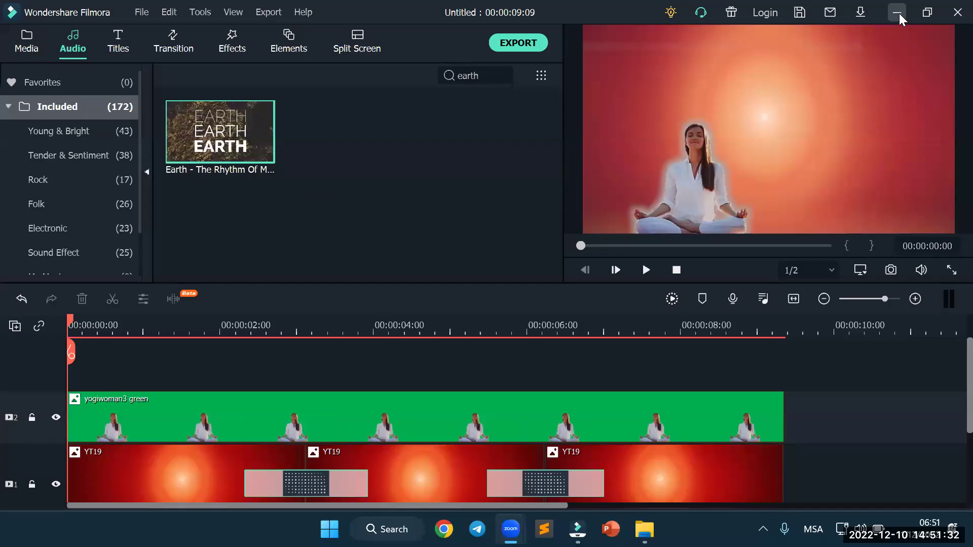
Minimize the open windows to show the desktop
{"action": "left_click", "coordinate": [898, 14]}
{"action": "left_click", "coordinate": [885, 15]}
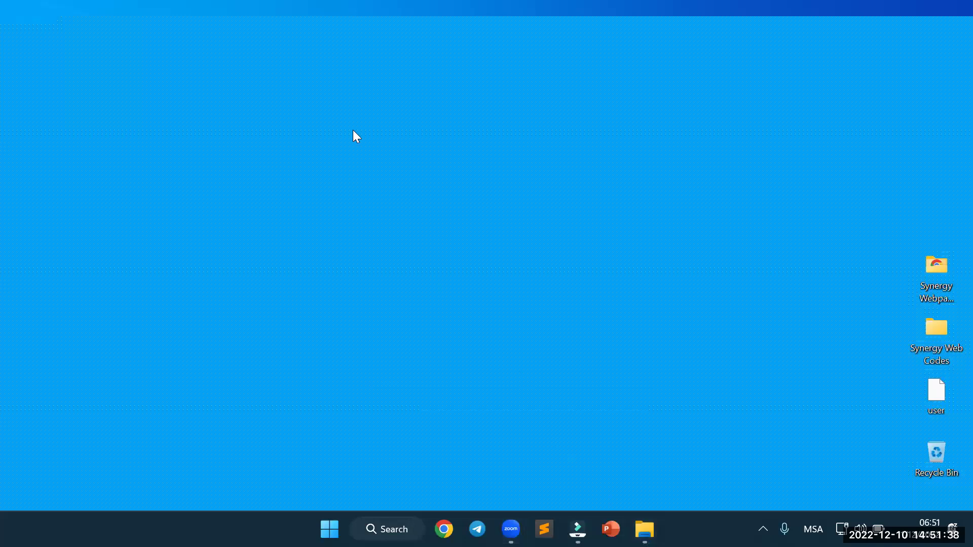
{"action": "left_click", "coordinate": [551, 447]}
{"action": "mouse_move", "coordinate": [645, 529]}
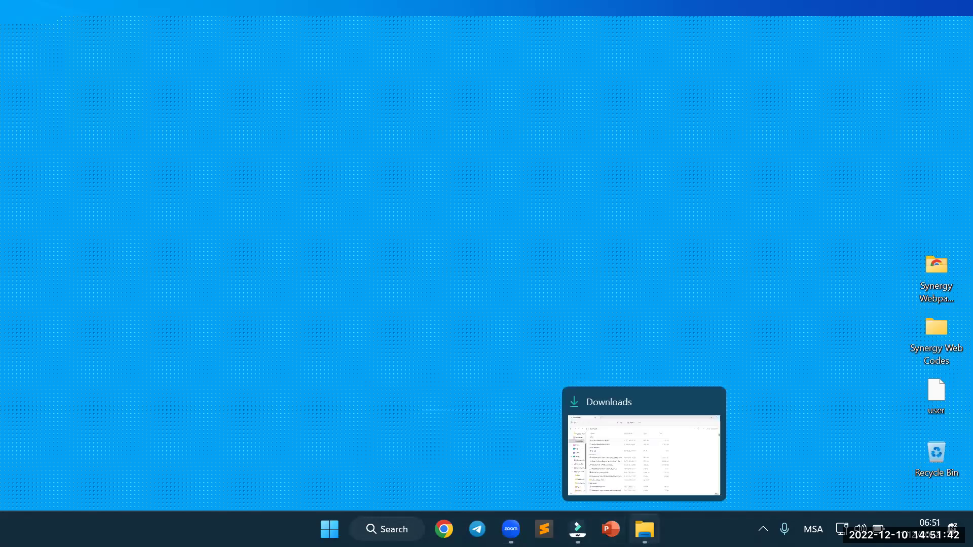
{"action": "mouse_move", "coordinate": [578, 529]}
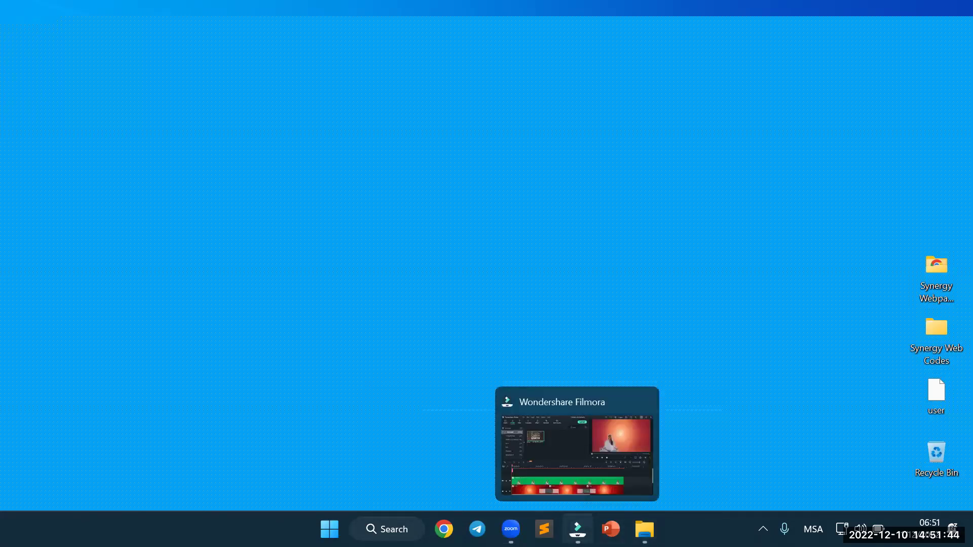
{"action": "mouse_move", "coordinate": [511, 529]}
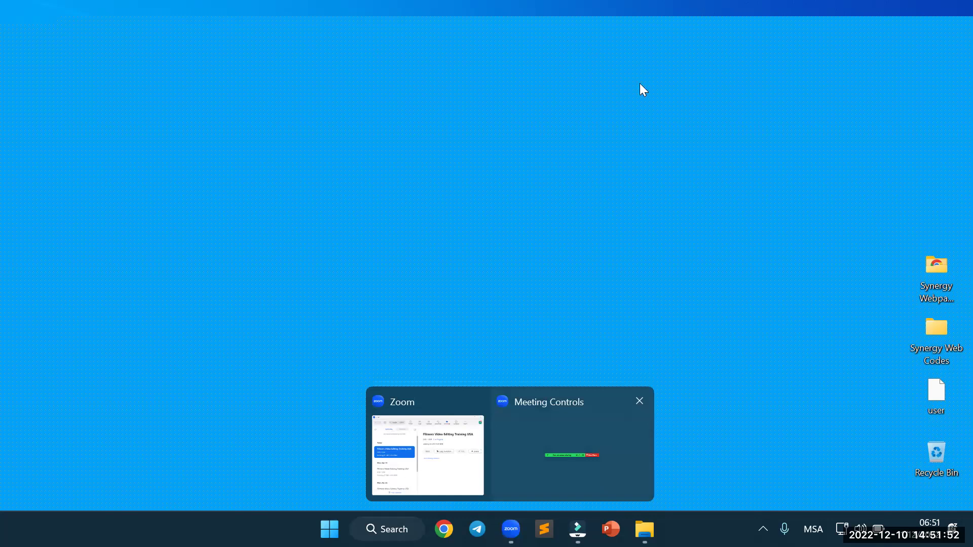
{"action": "left_click", "coordinate": [451, 476]}
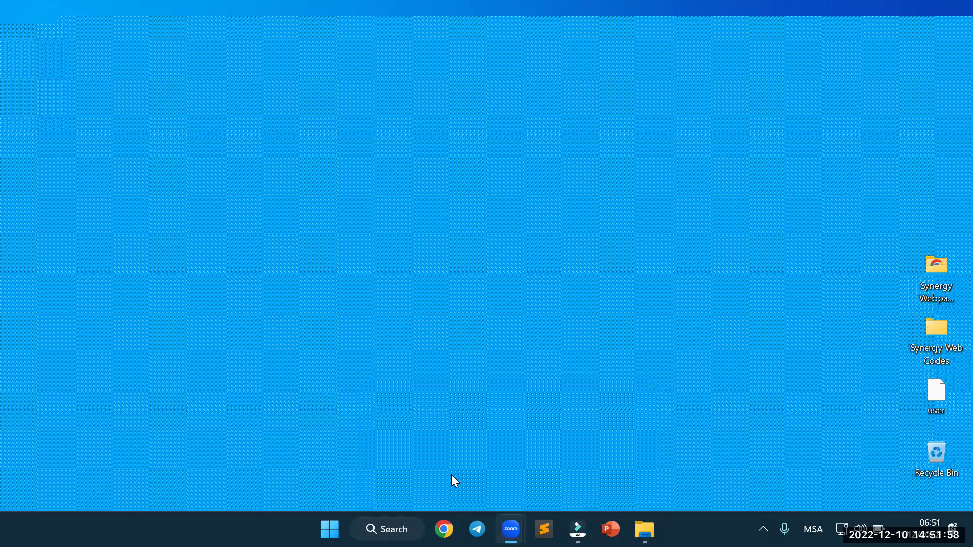
{"action": "left_click", "coordinate": [851, 103]}
{"action": "left_click", "coordinate": [838, 42]}
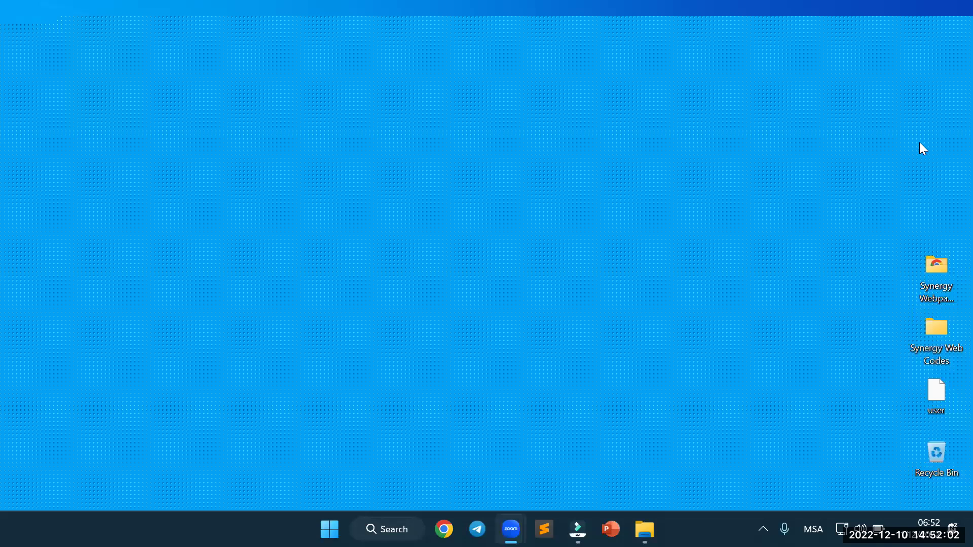